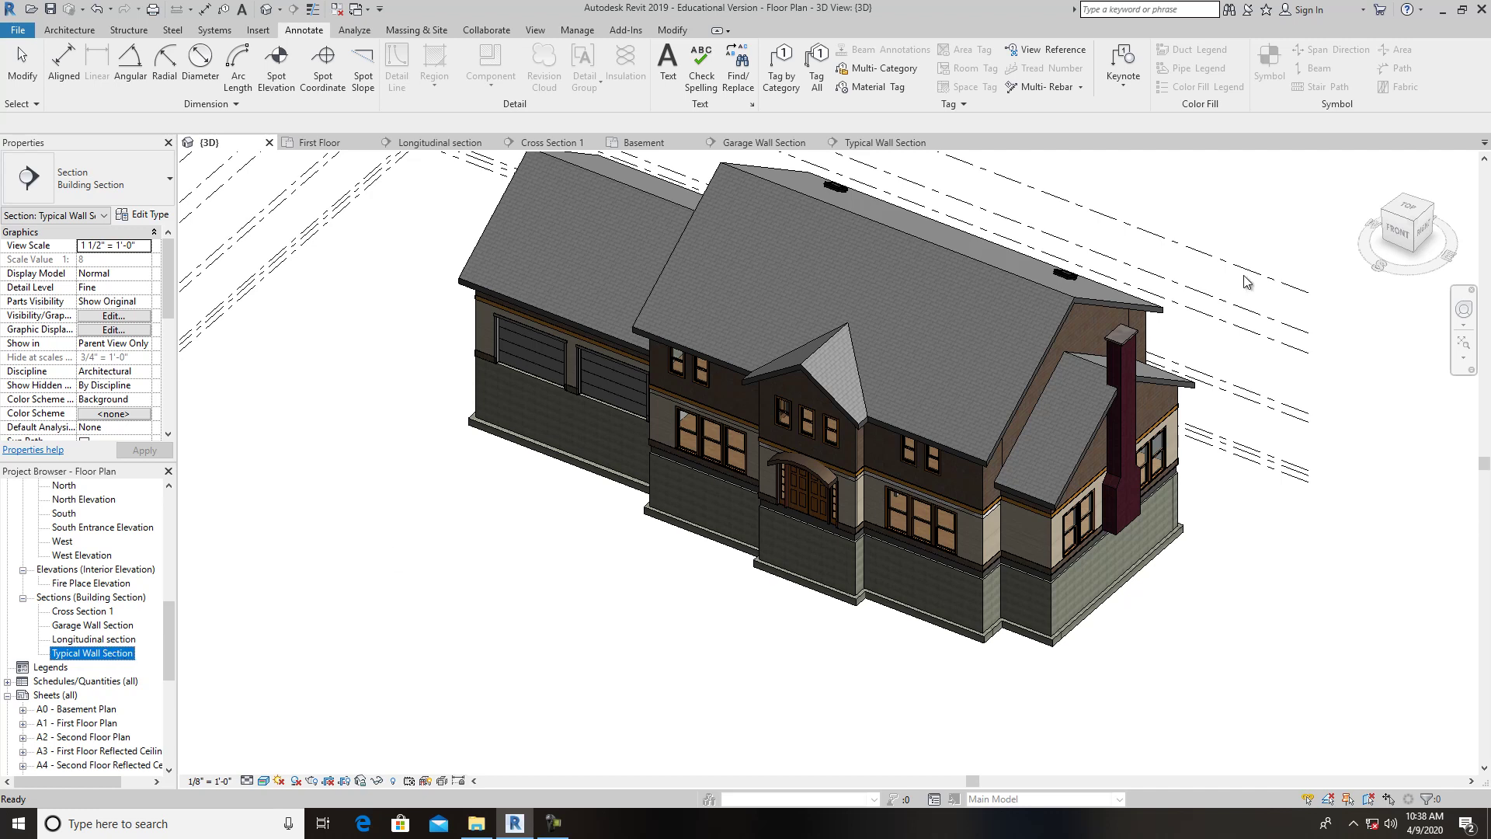
Examine the gap between the first-floor siding and the concrete foundation around the front, chimney side and side door corner.
scroll(968, 587, "up", 5)
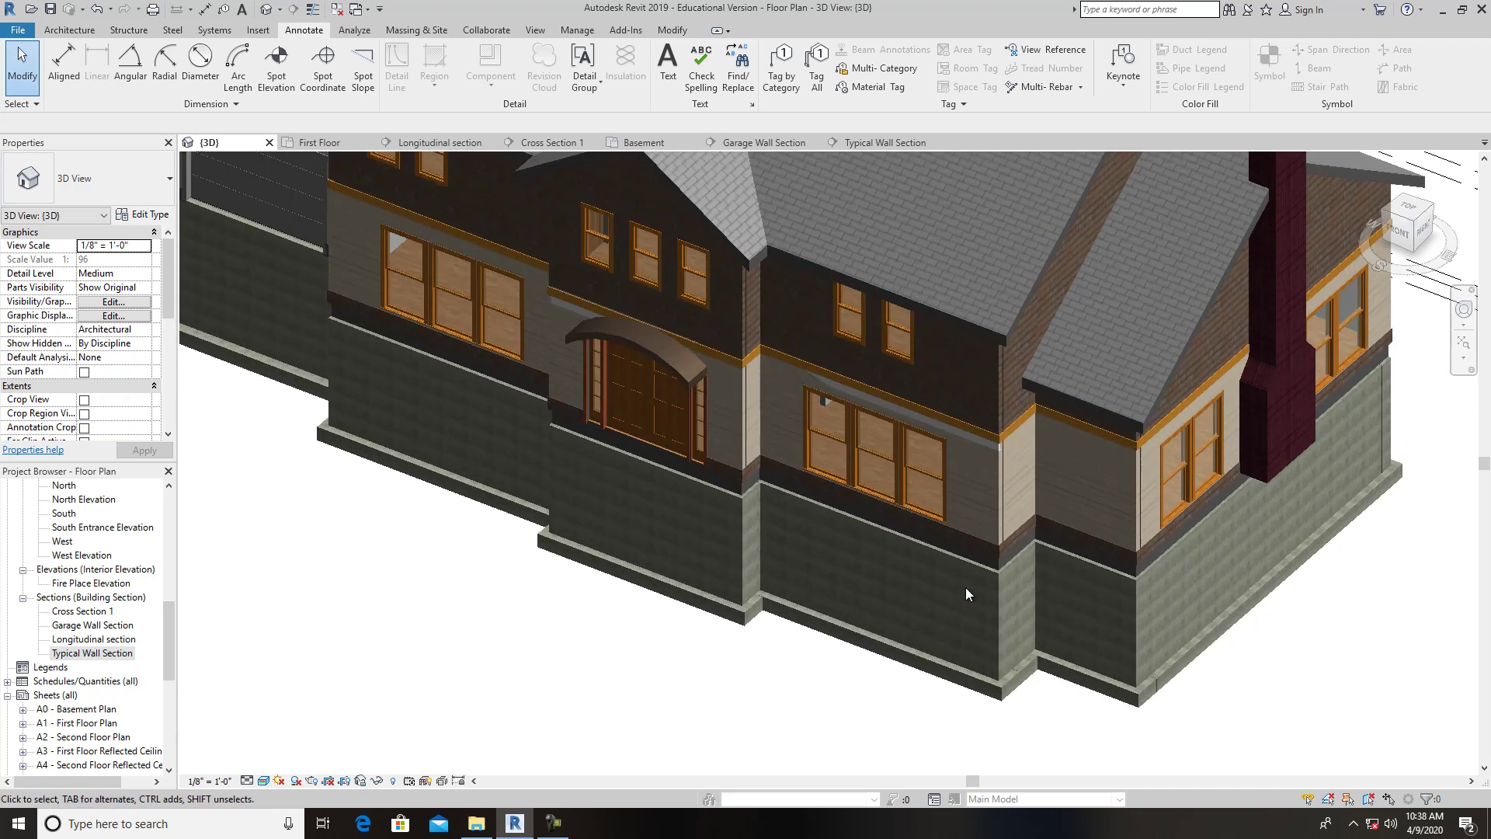
scroll(968, 587, "up", 5)
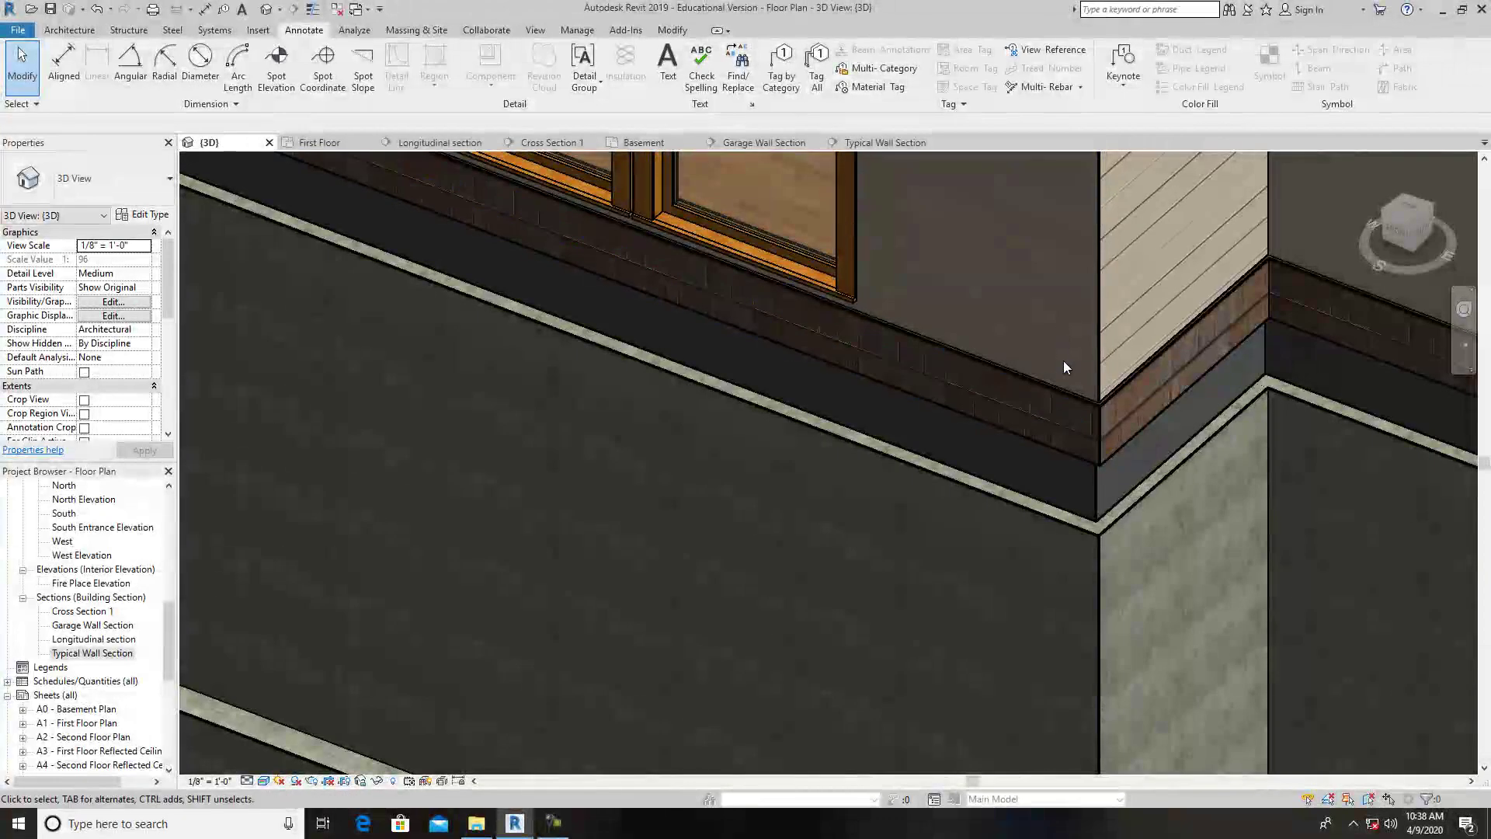
scroll(1069, 494, "down", 5)
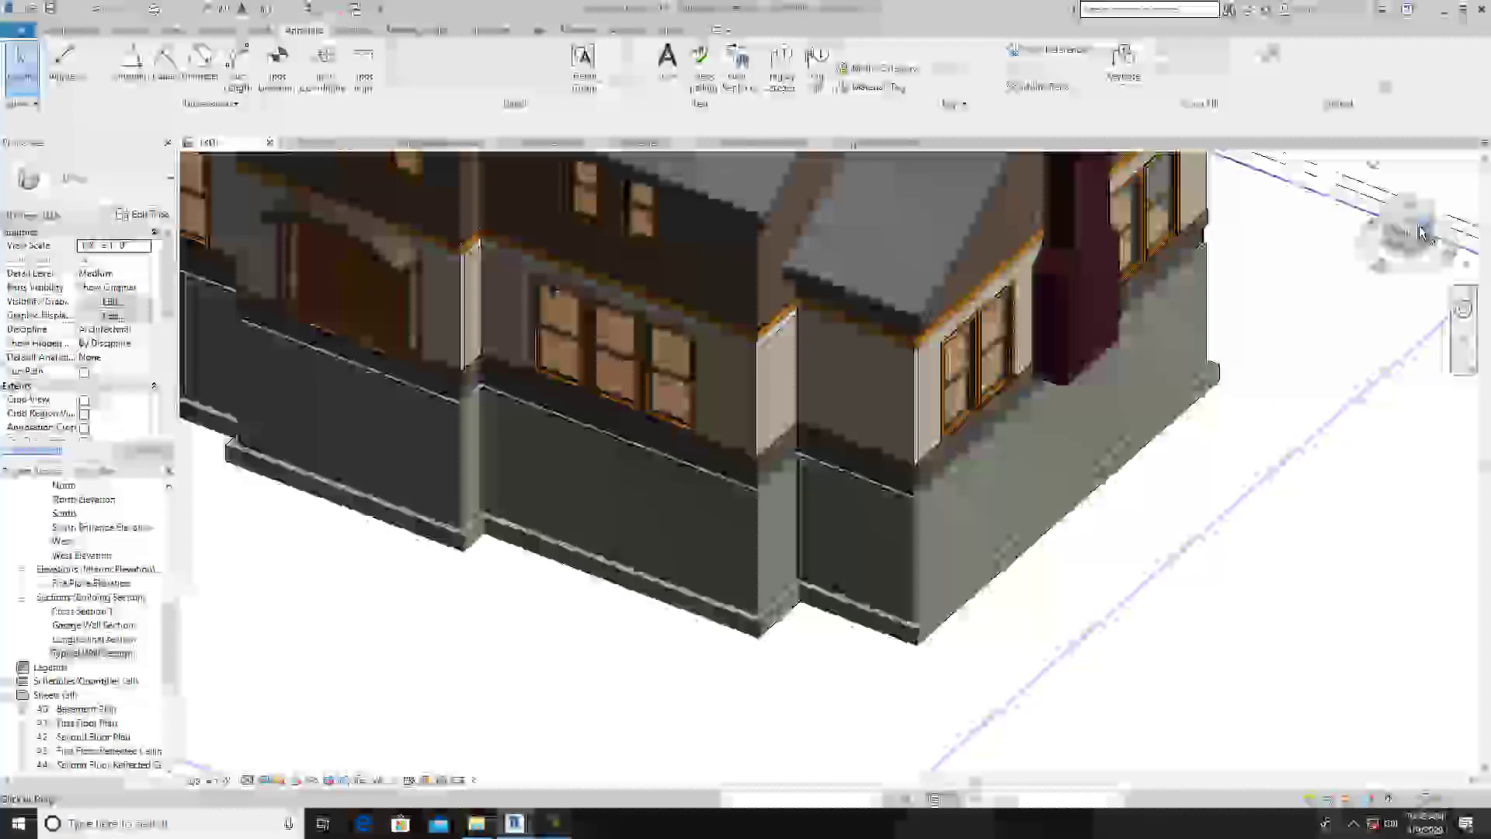
left_click(1424, 231)
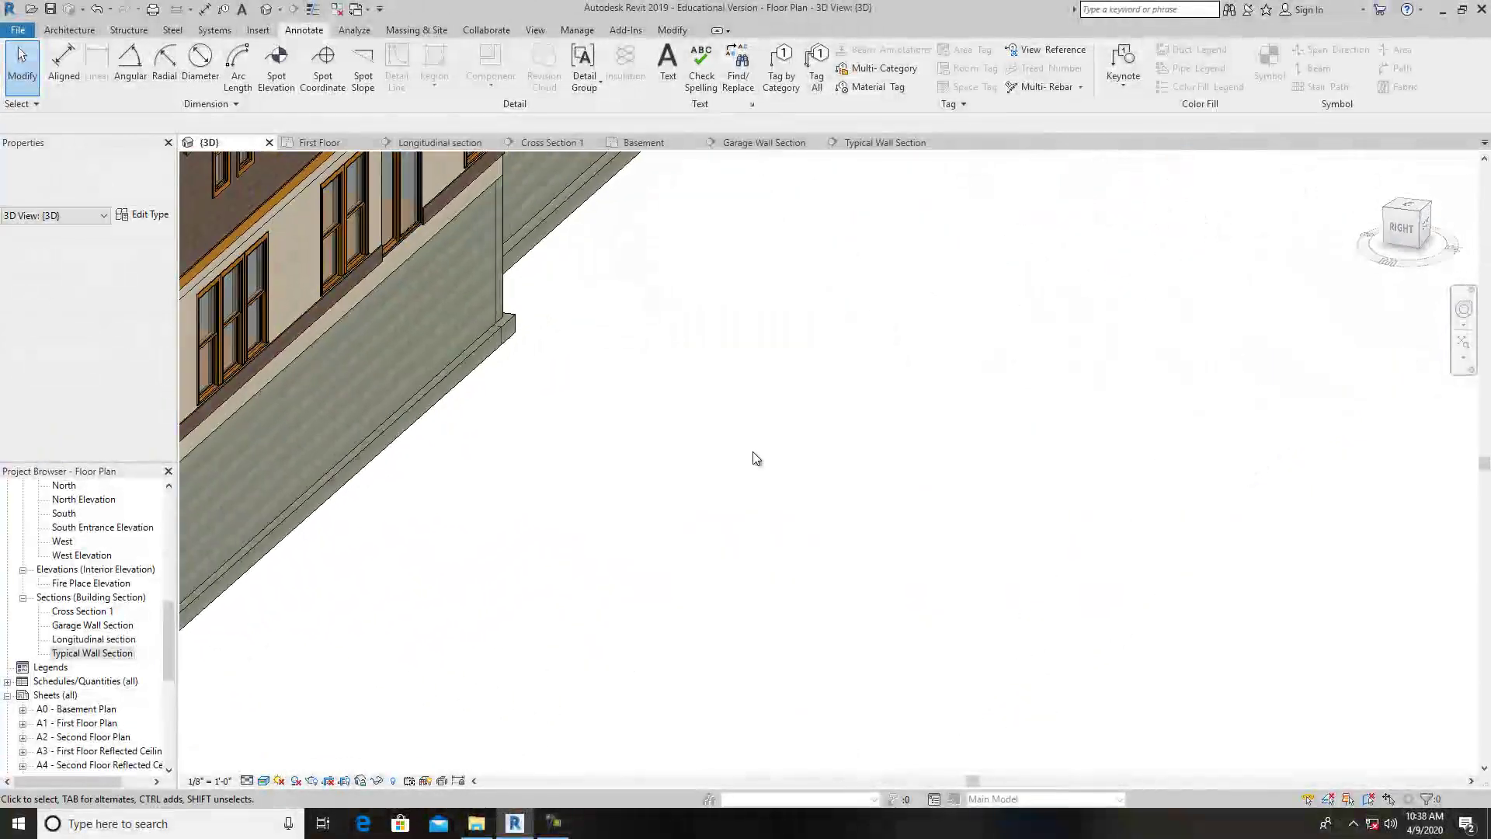
scroll(485, 413, "up", 5)
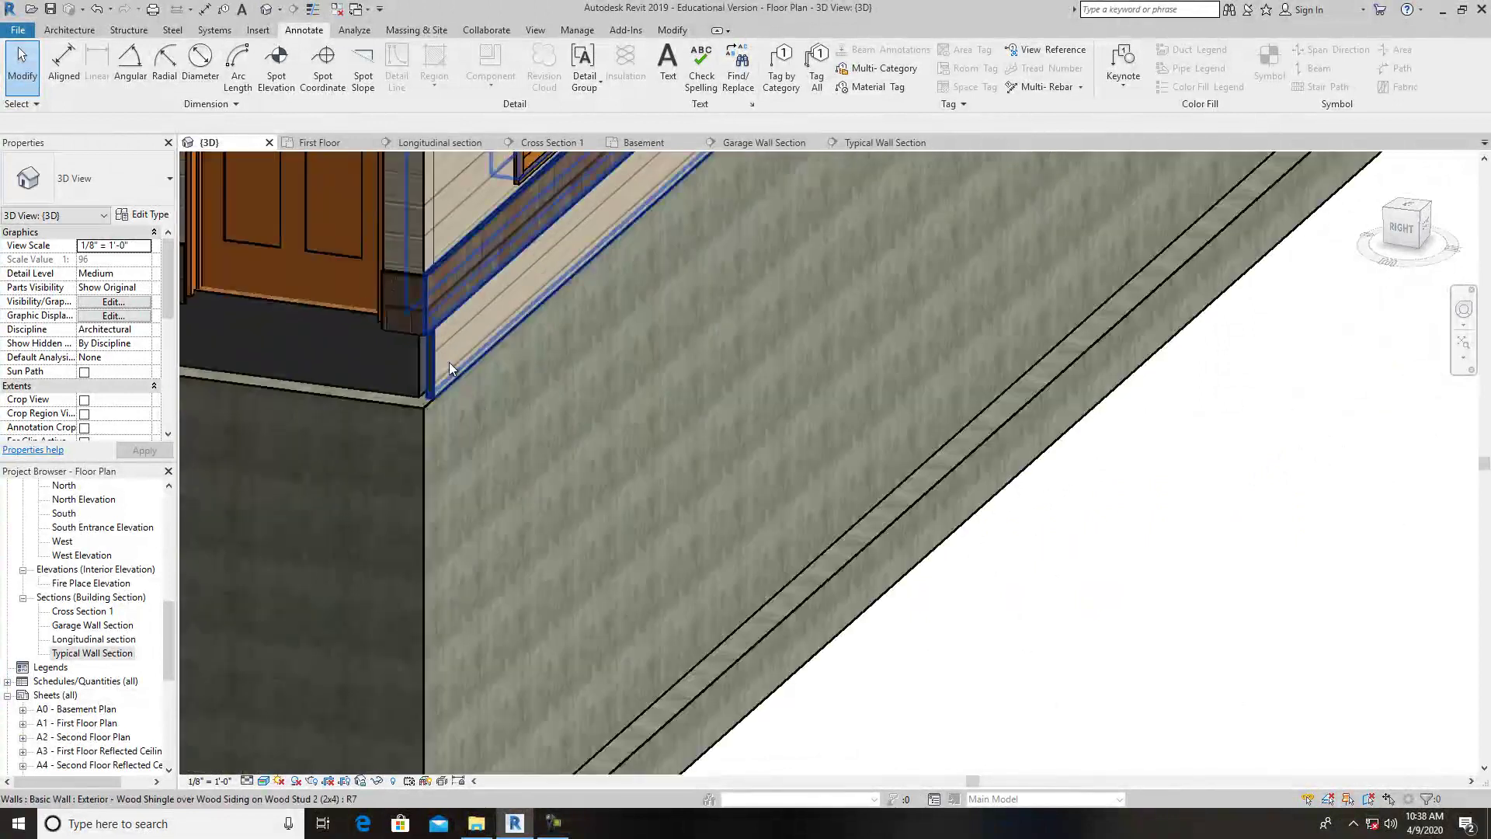
scroll(433, 340, "up", 3)
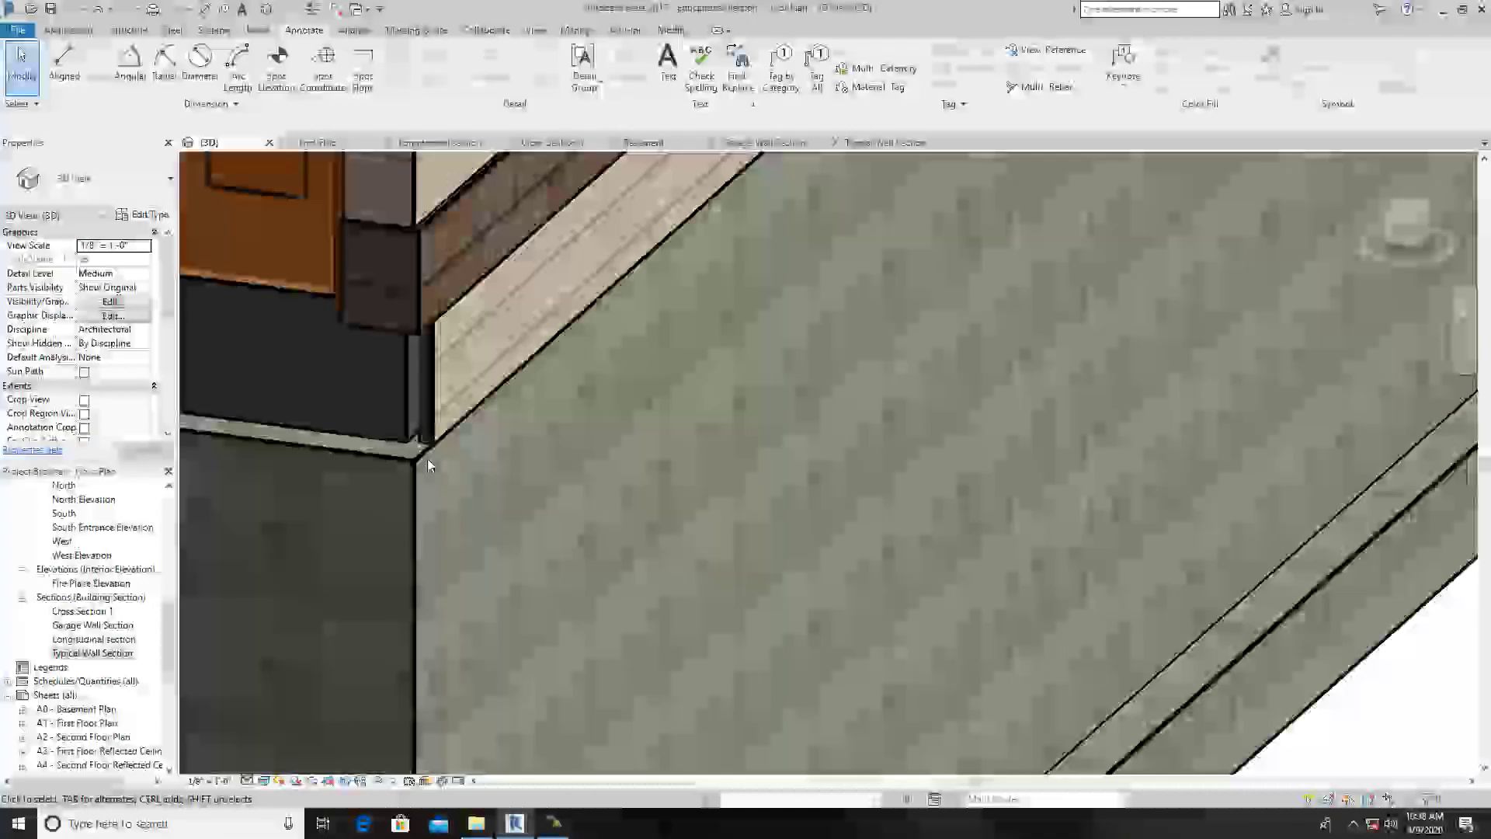
scroll(427, 458, "down", 3)
scroll(428, 458, "down", 4)
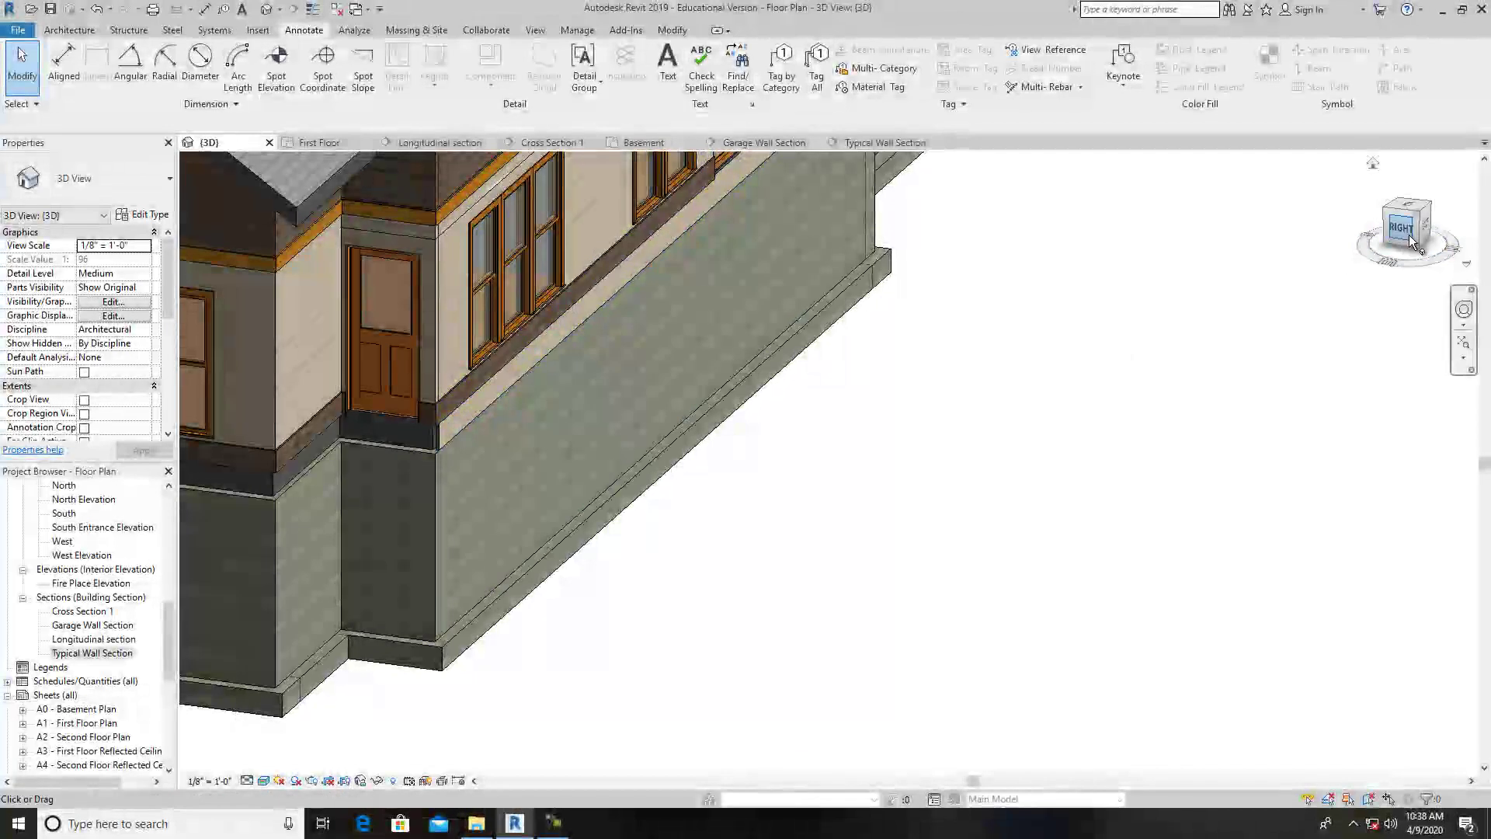
Extend the base of the short exterior wall adjoining the side door wall down to the foundation, with a -1' 3 1/2" base extension.
scroll(447, 449, "up", 4)
scroll(473, 437, "up", 1)
middle_click_drag(1165, 573, 1333, 523)
left_click(602, 259)
middle_click_drag(276, 312, 244, 305, "shift")
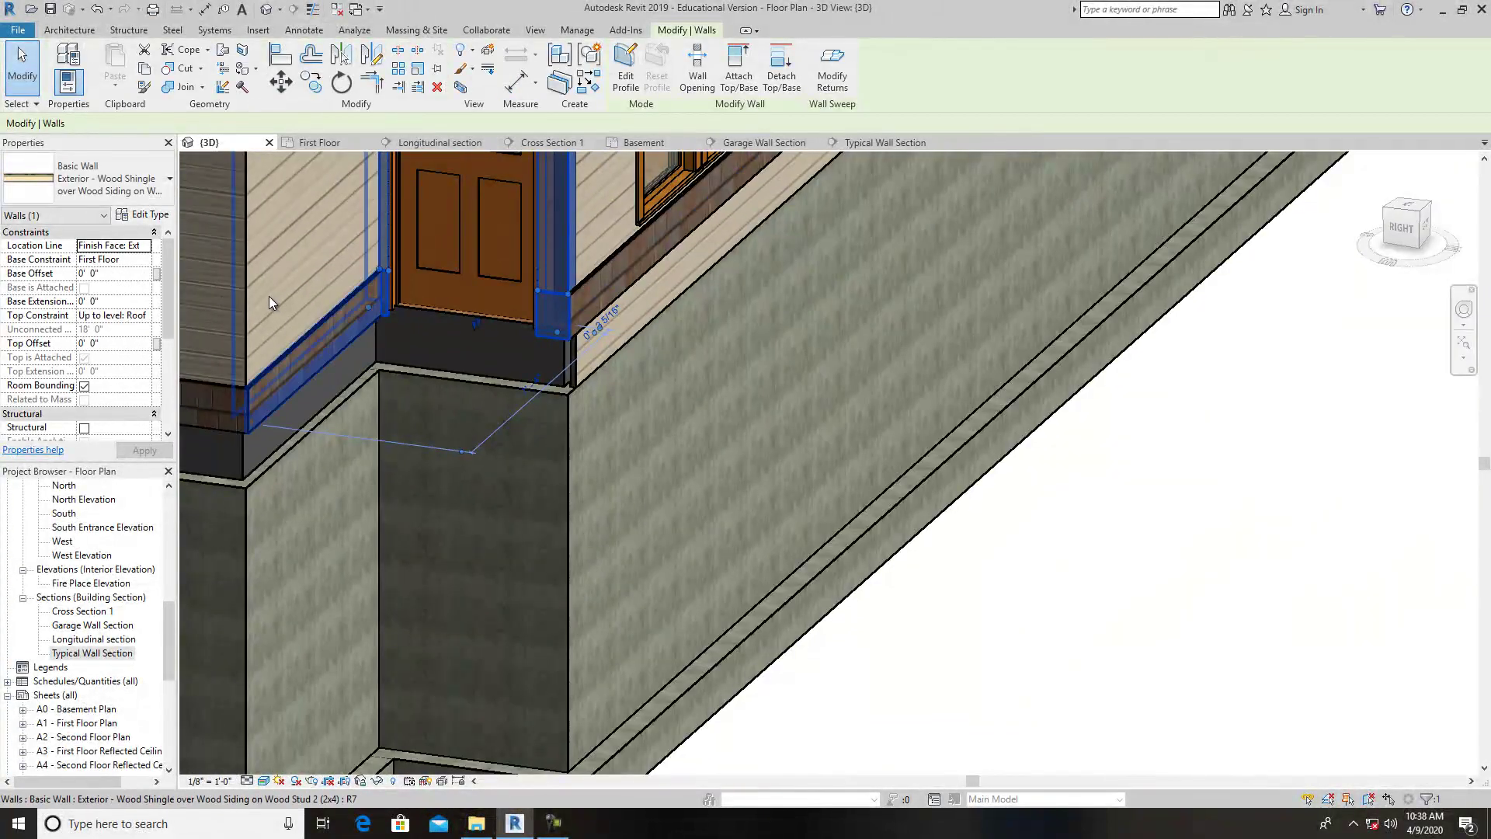
left_click(269, 295)
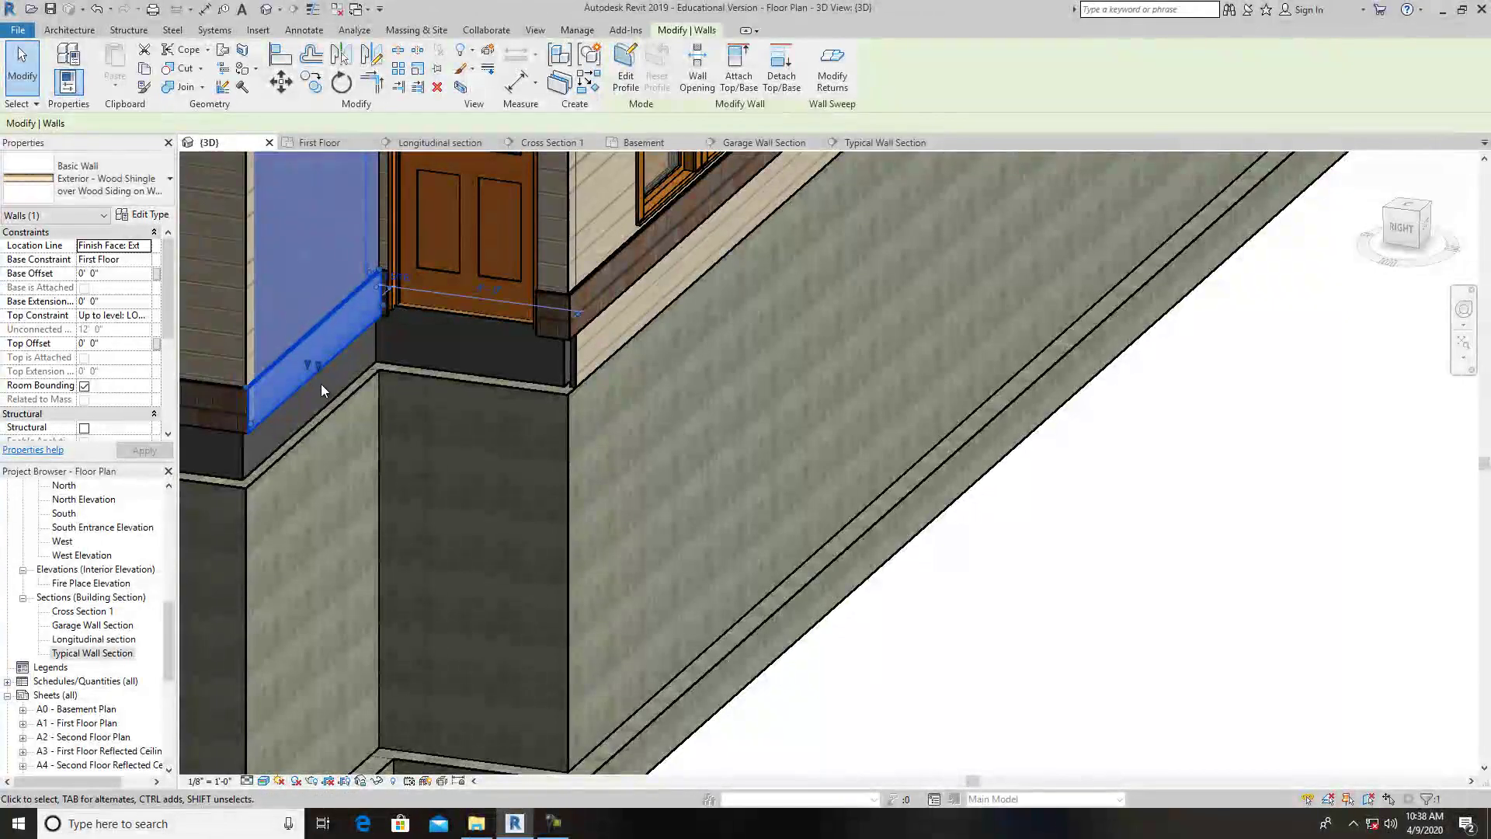
scroll(322, 384, "up", 4)
scroll(310, 384, "up", 2)
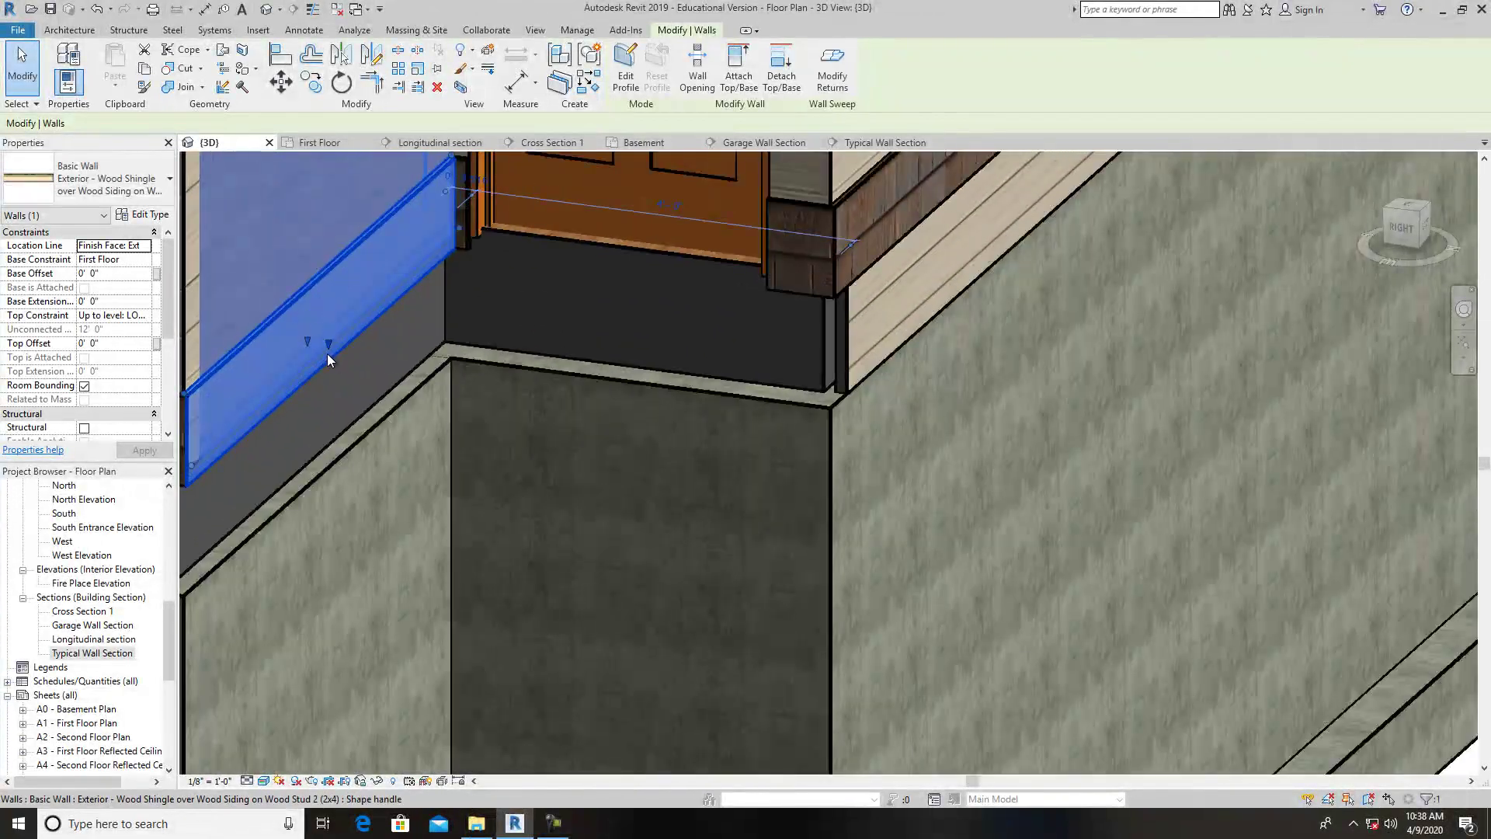
left_click_drag(329, 360, 329, 468)
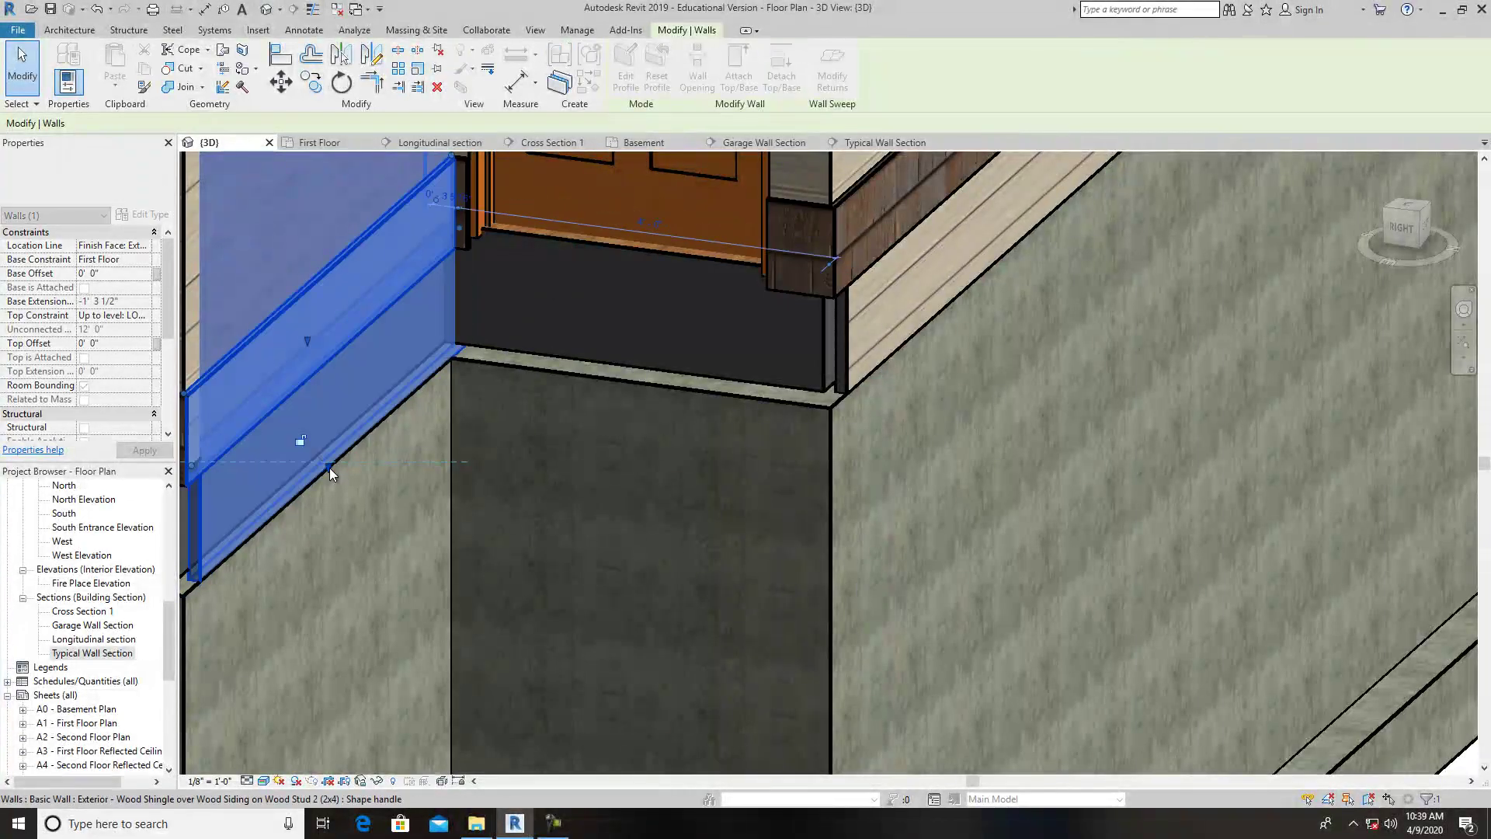
scroll(537, 430, "down", 2)
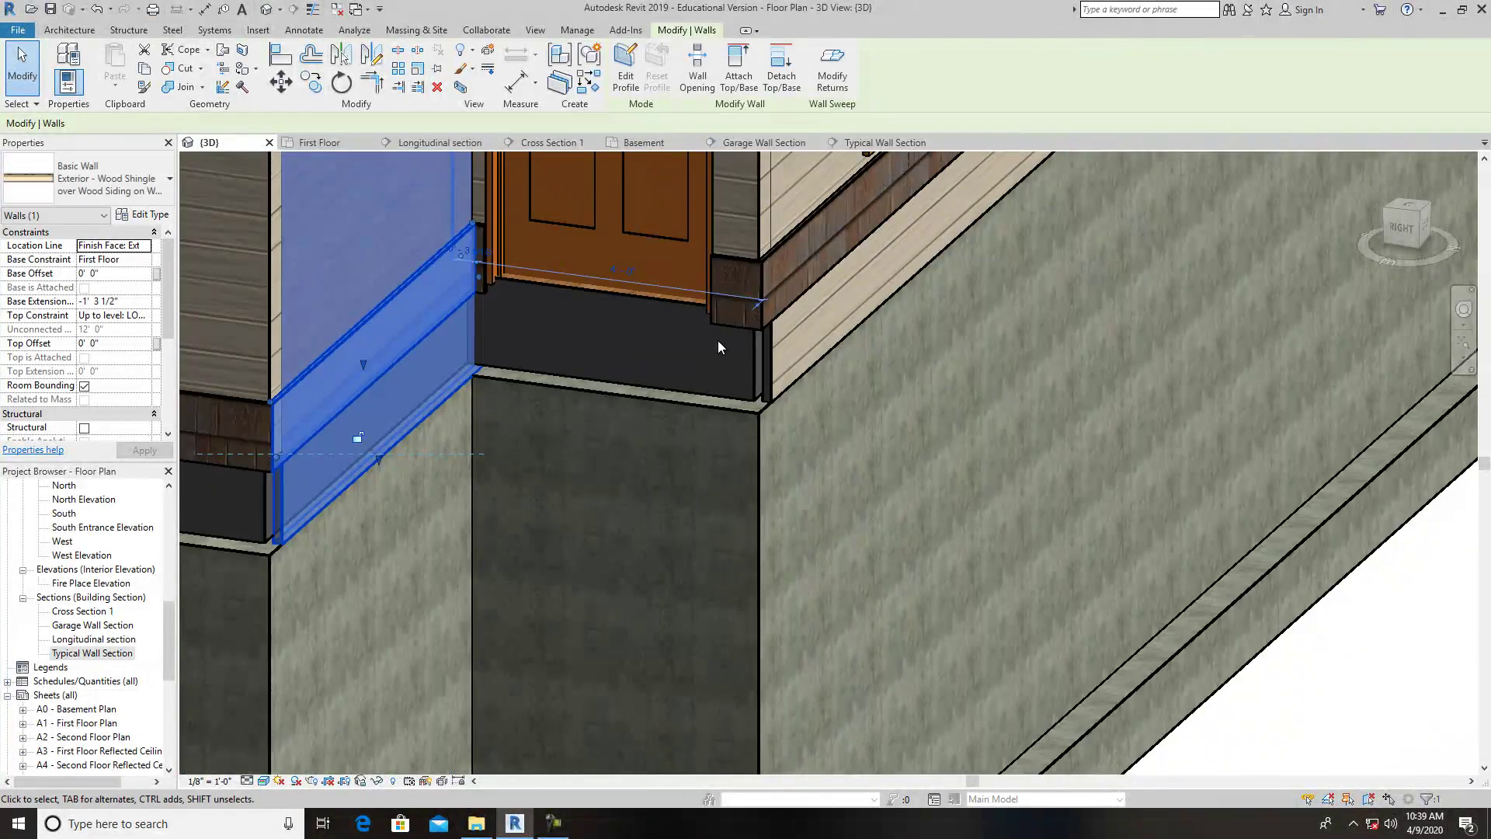
left_click(1379, 638)
Extend the base of the side door's exterior wall down to the foundation, with a -1' 3 1/2" base extension.
scroll(590, 404, "down", 1)
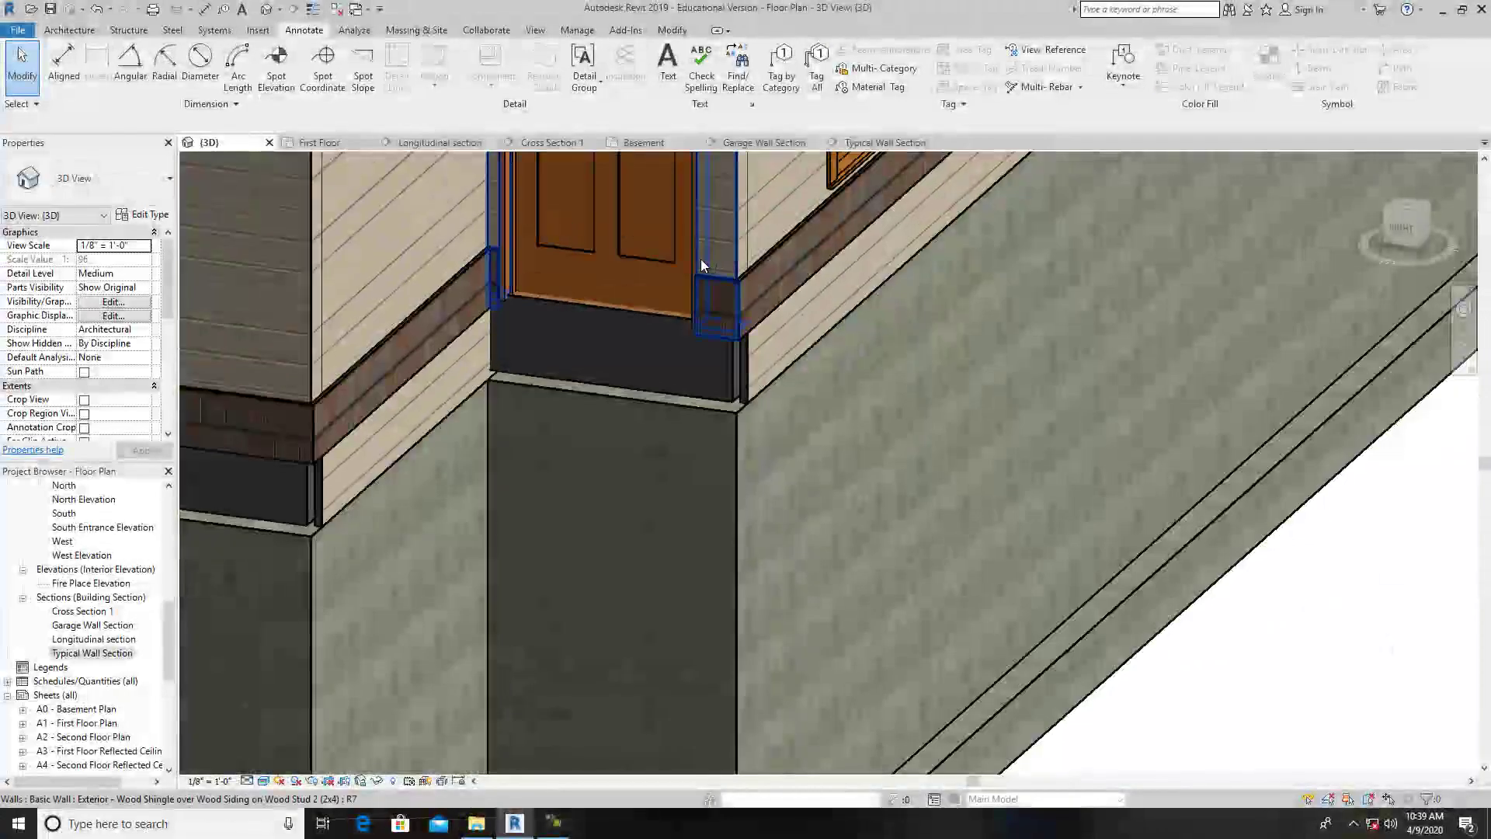
left_click(700, 258)
scroll(629, 348, "up", 4)
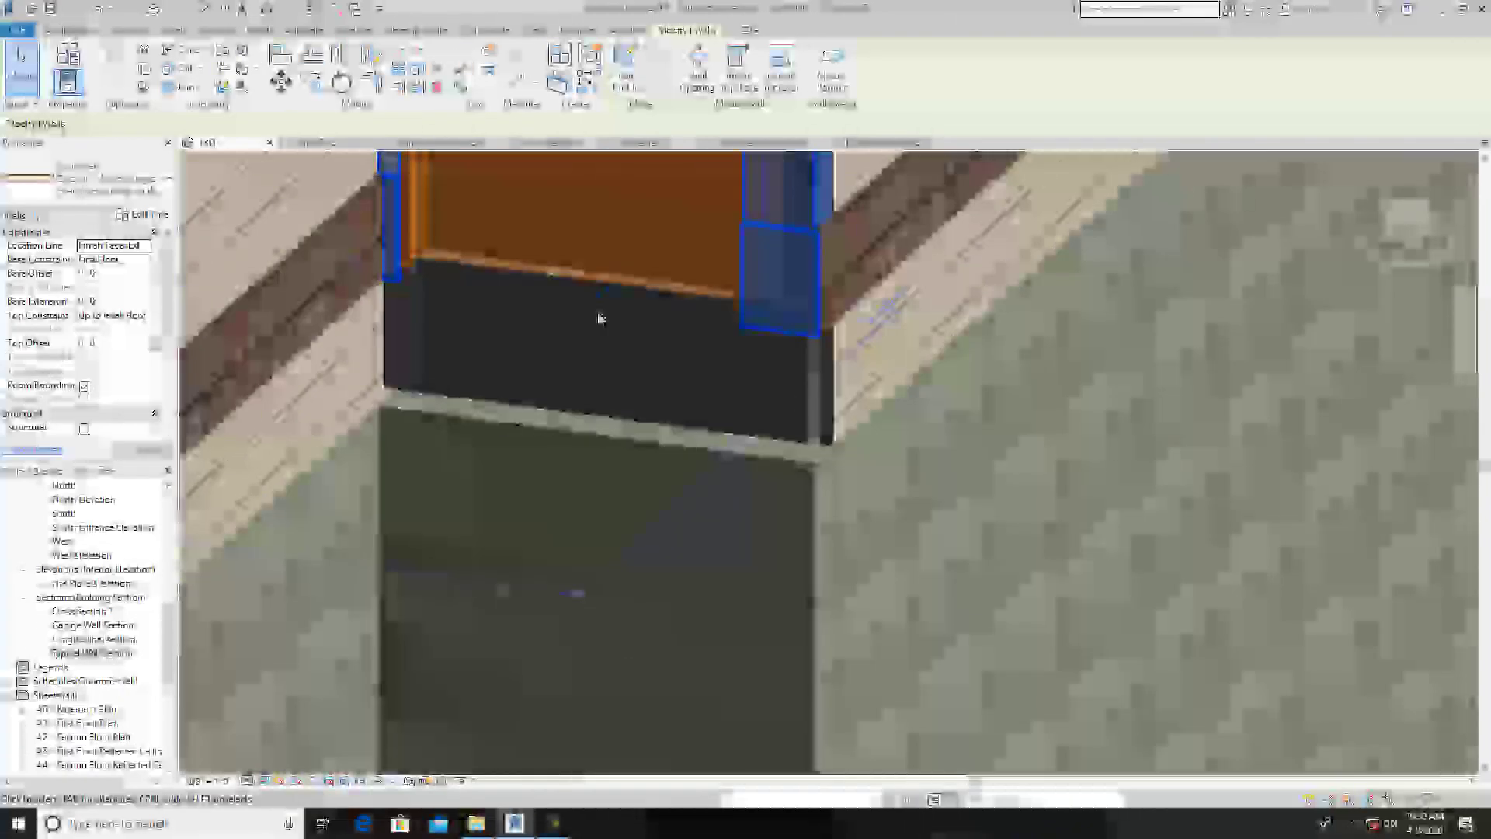
left_click_drag(598, 303, 592, 435)
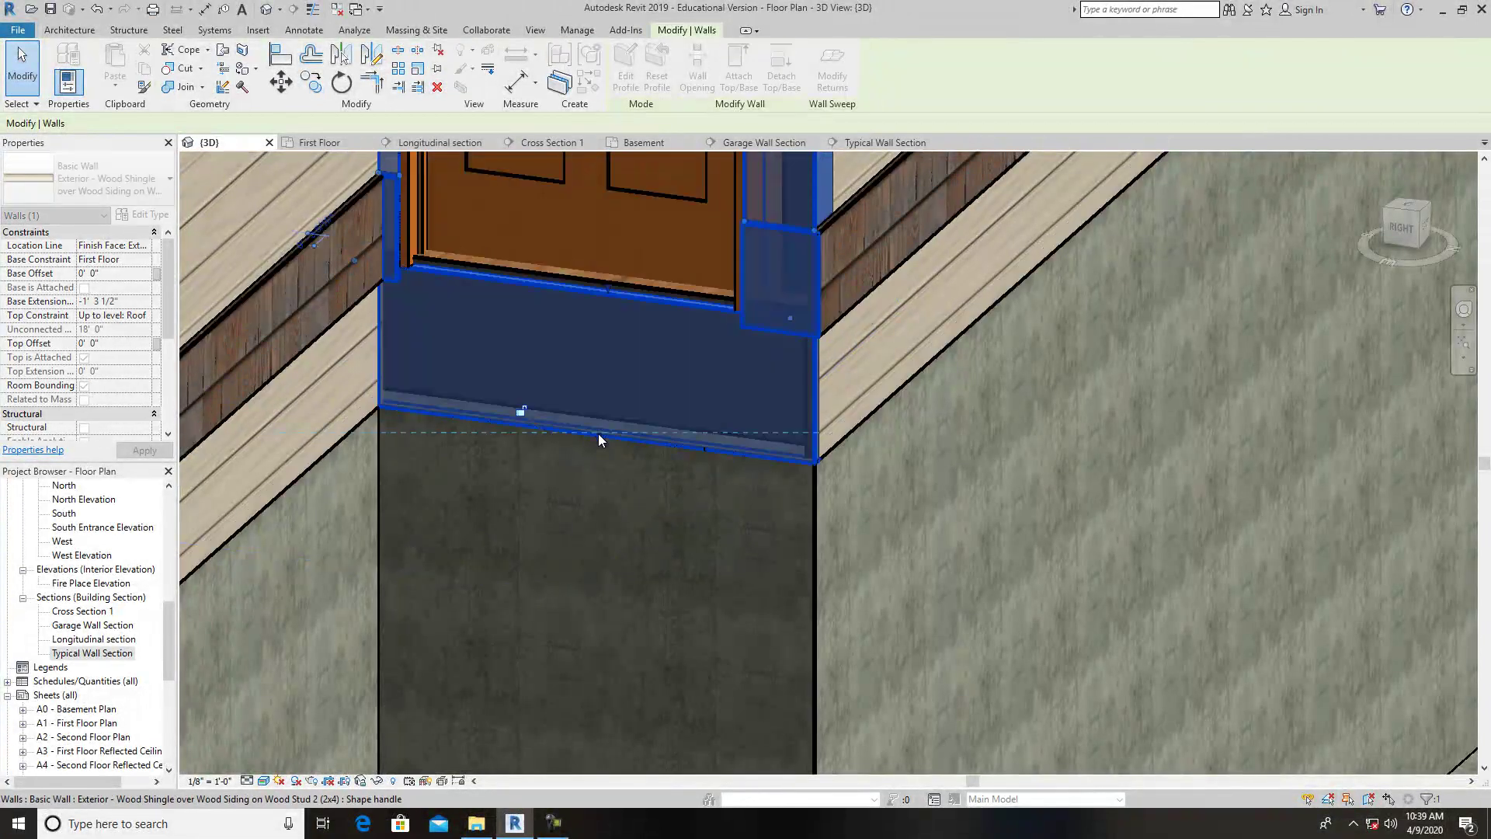
scroll(646, 428, "up", 2)
left_click(1155, 533)
Extend the base of the gable wall behind the chimney down to the foundation, with a -1' 3 1/2" base extension.
scroll(1151, 532, "down", 6)
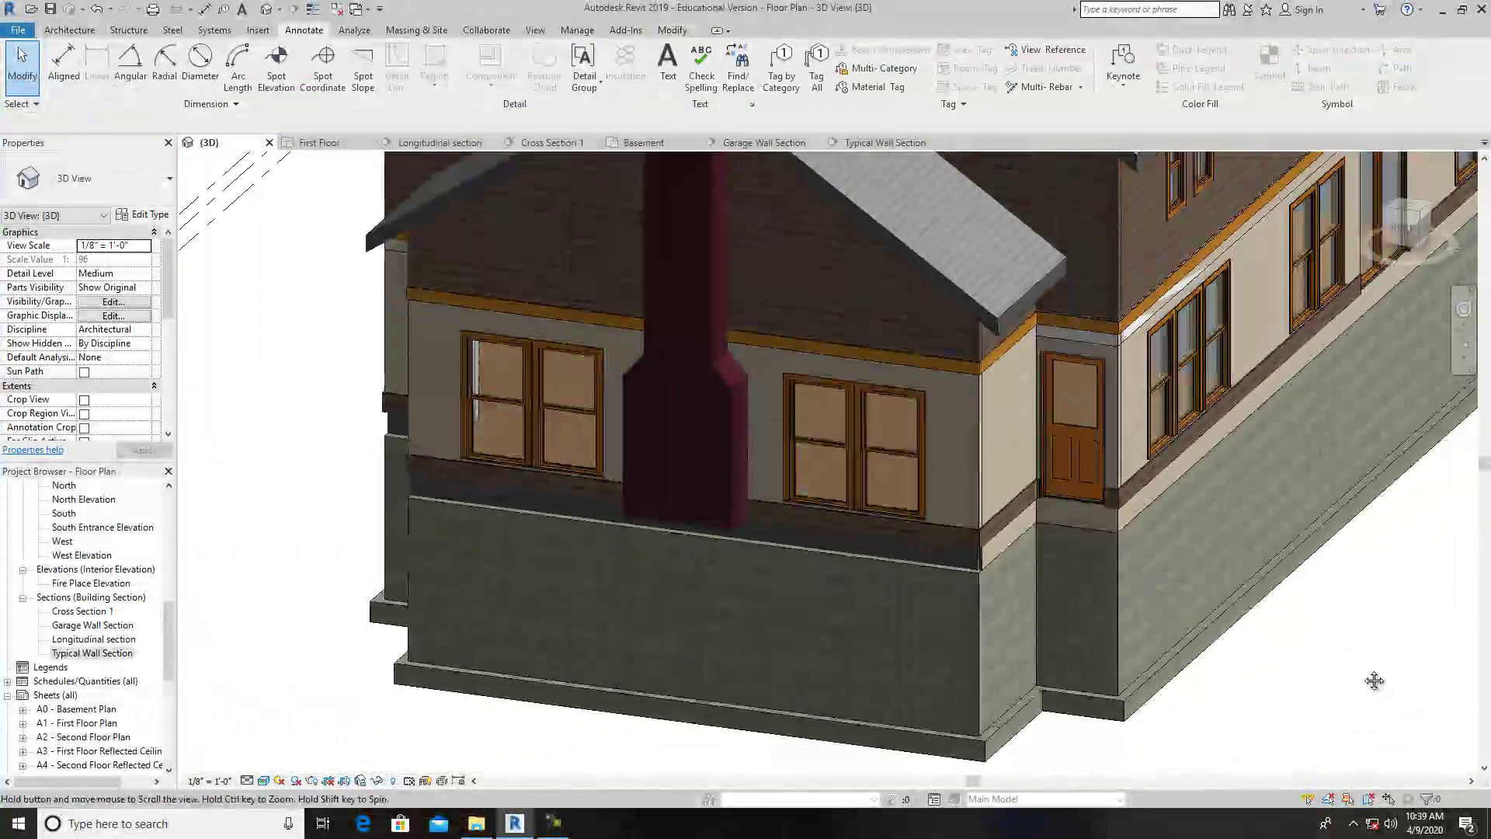
scroll(808, 446, "up", 4)
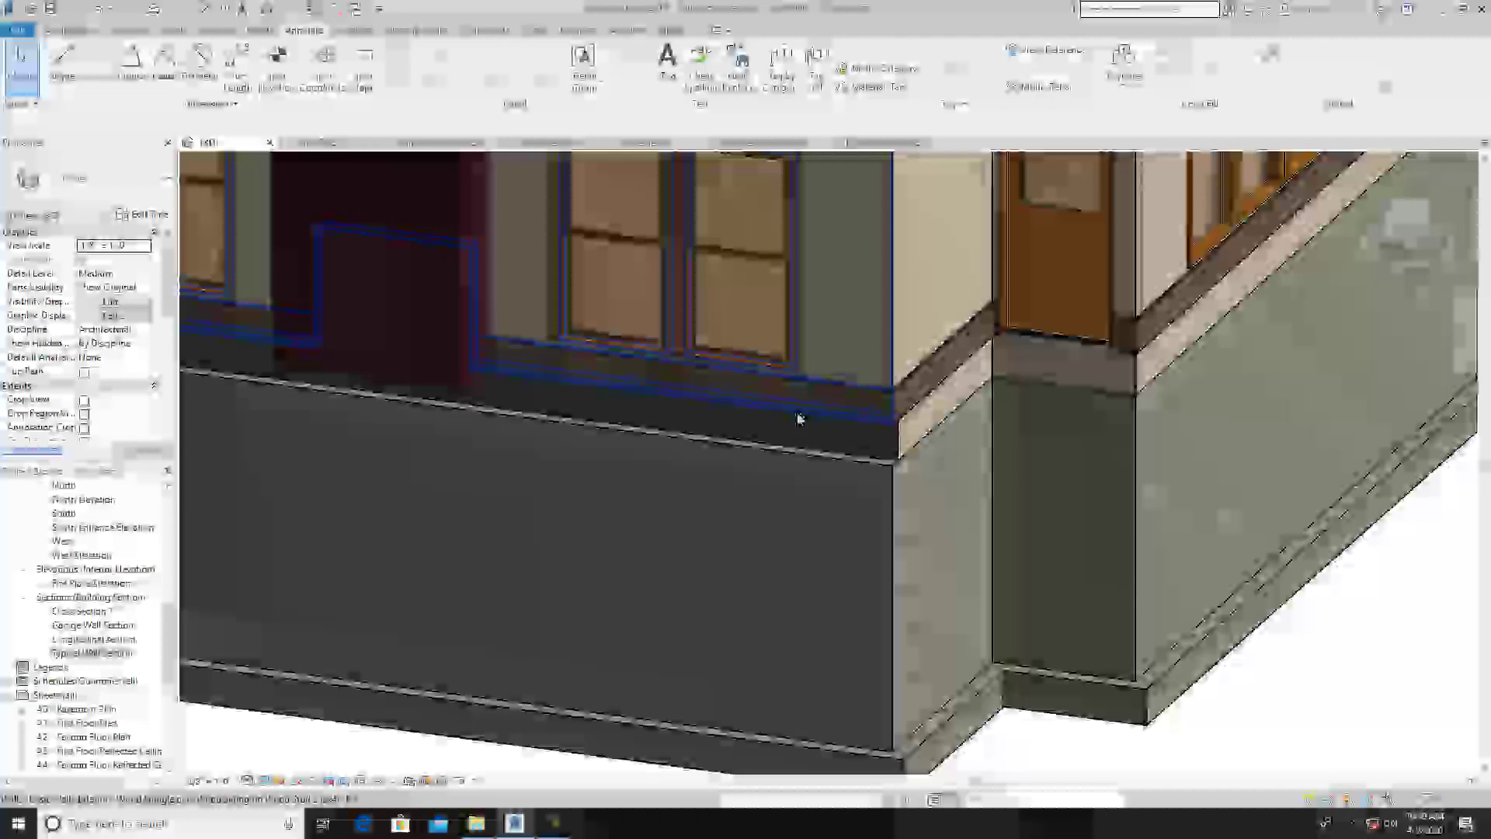
left_click(825, 342)
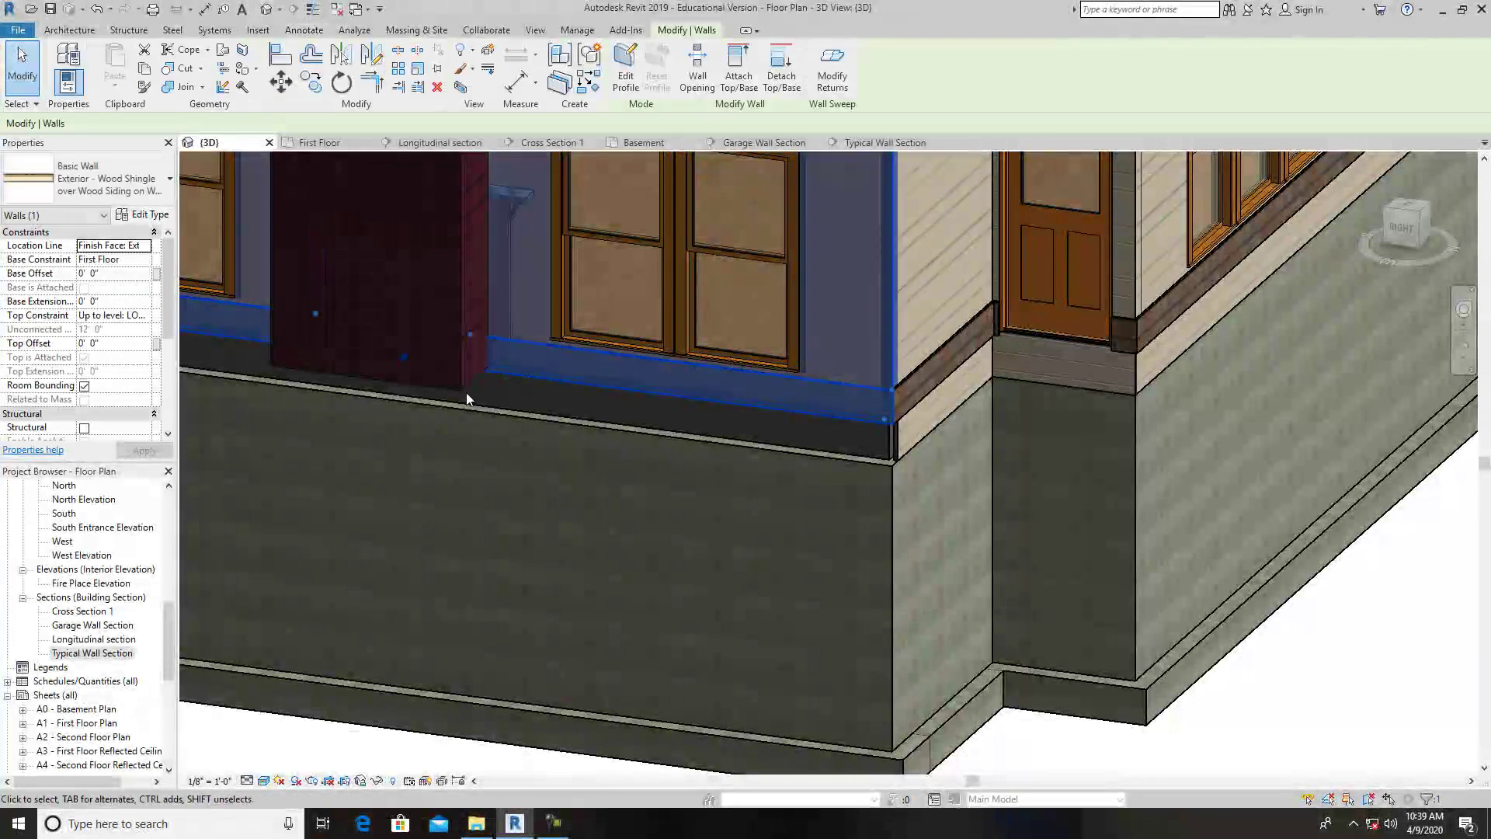
scroll(402, 375, "up", 5)
left_click_drag(399, 323, 416, 469)
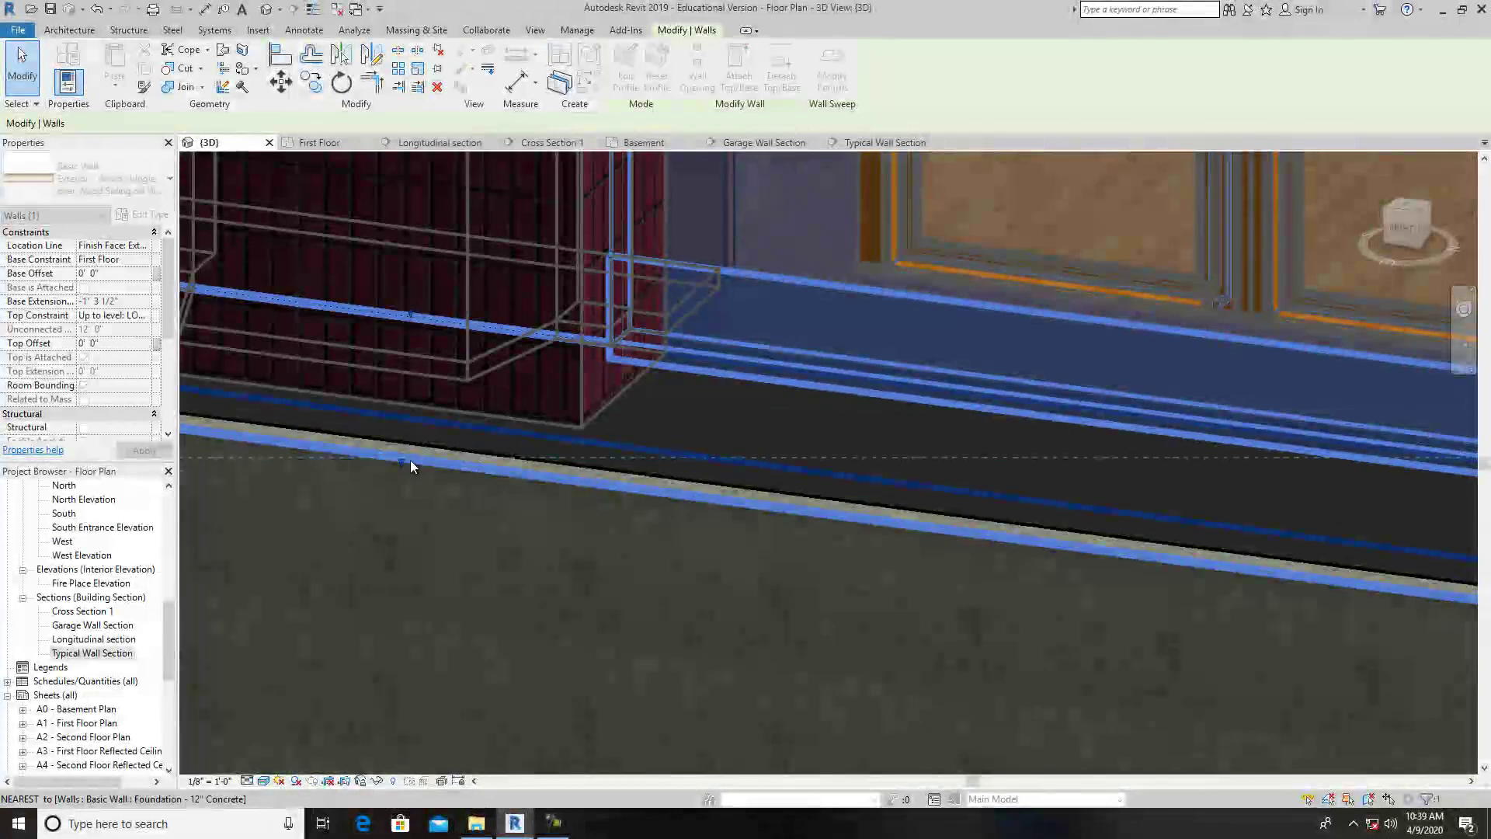
scroll(622, 523, "down", 4)
scroll(632, 515, "down", 4)
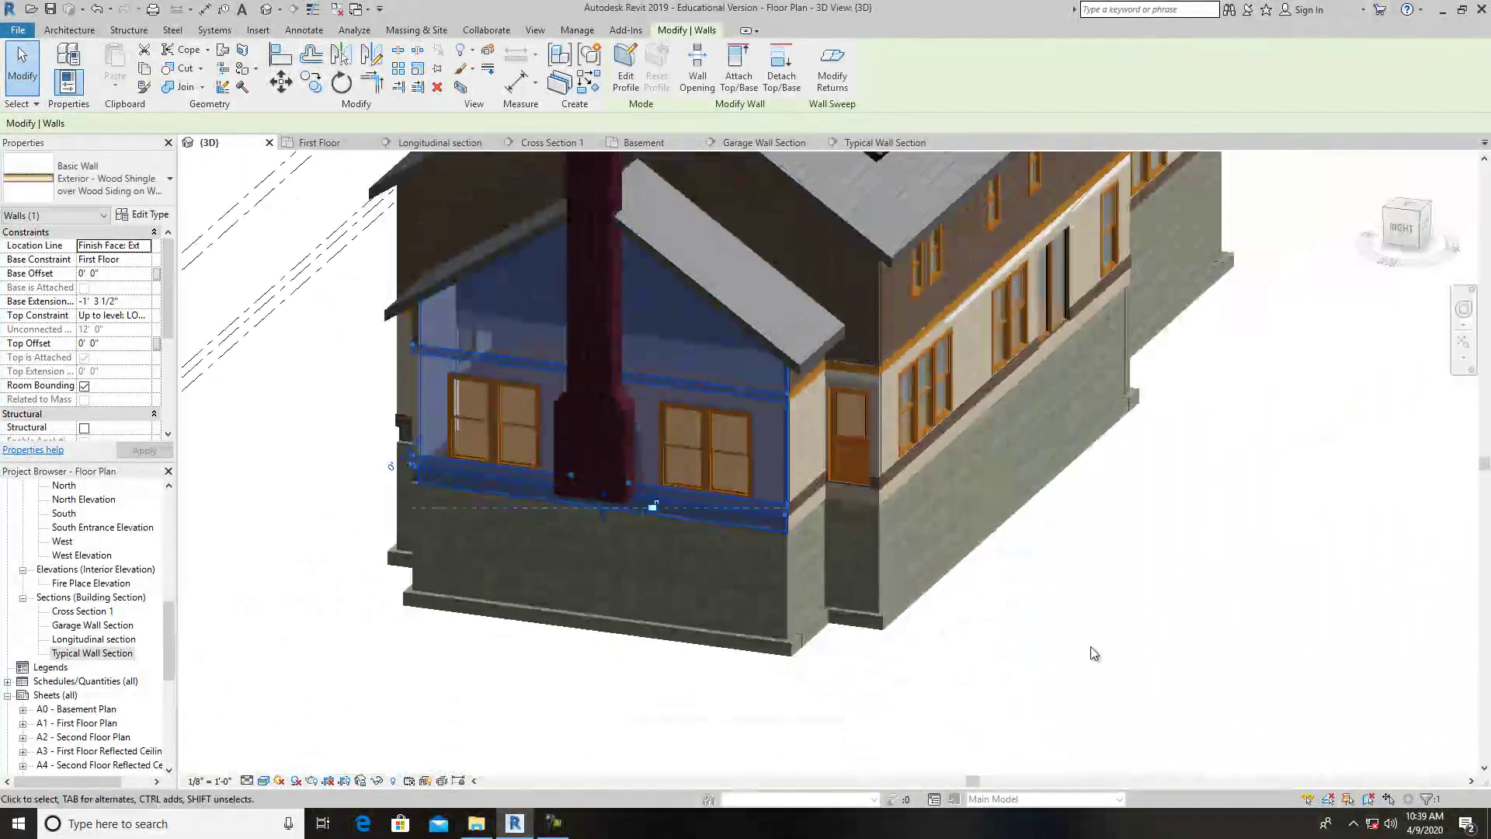
key("Escape")
Extend the base of the narrow return wall near the garage at the back of the house down to the foundation.
left_click(1404, 232)
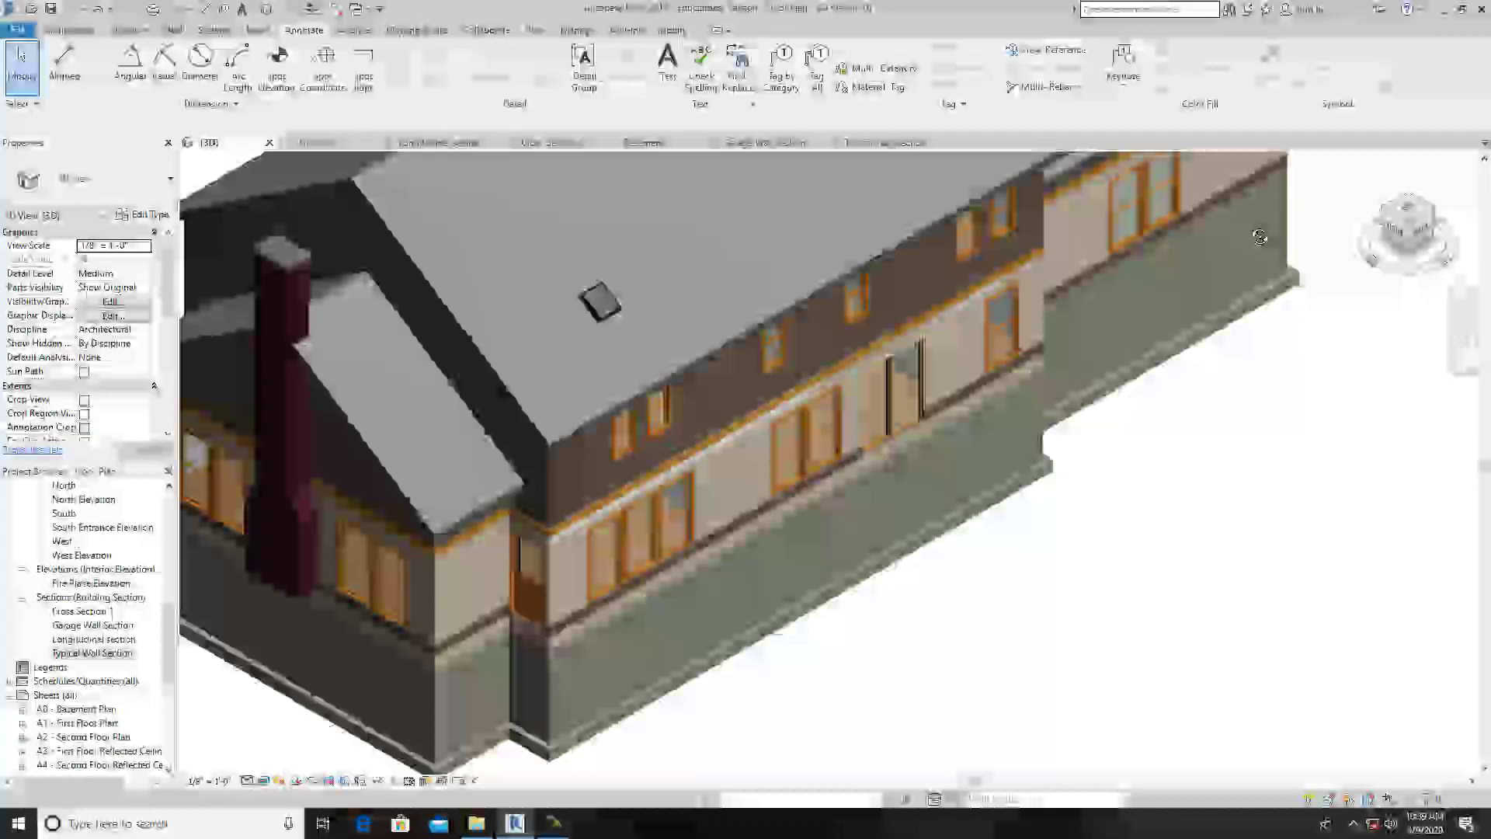
middle_click_drag(1088, 220, 660, 210, "shift")
left_click(586, 198)
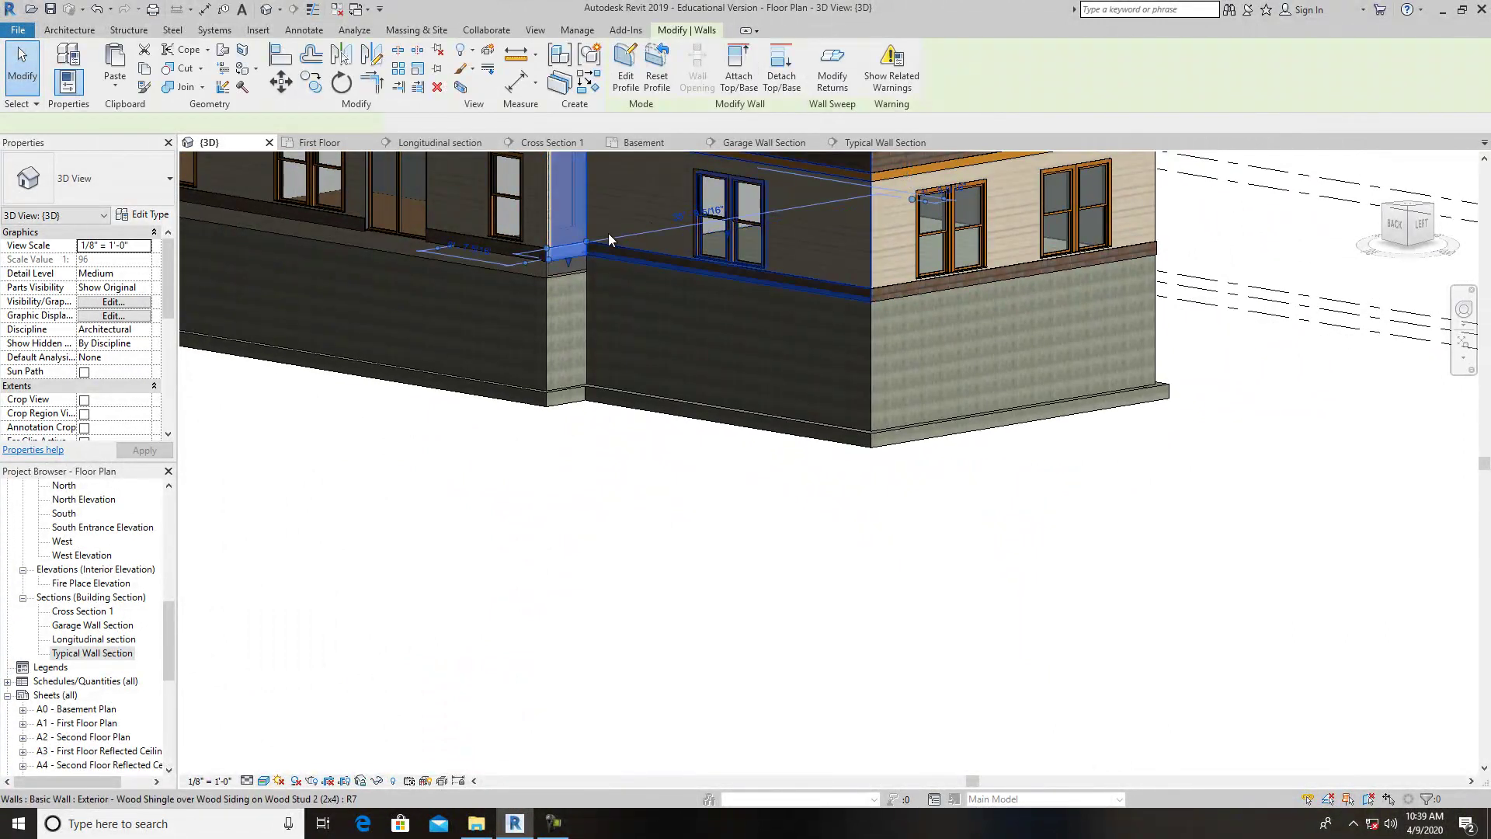
scroll(882, 313, "up", 3)
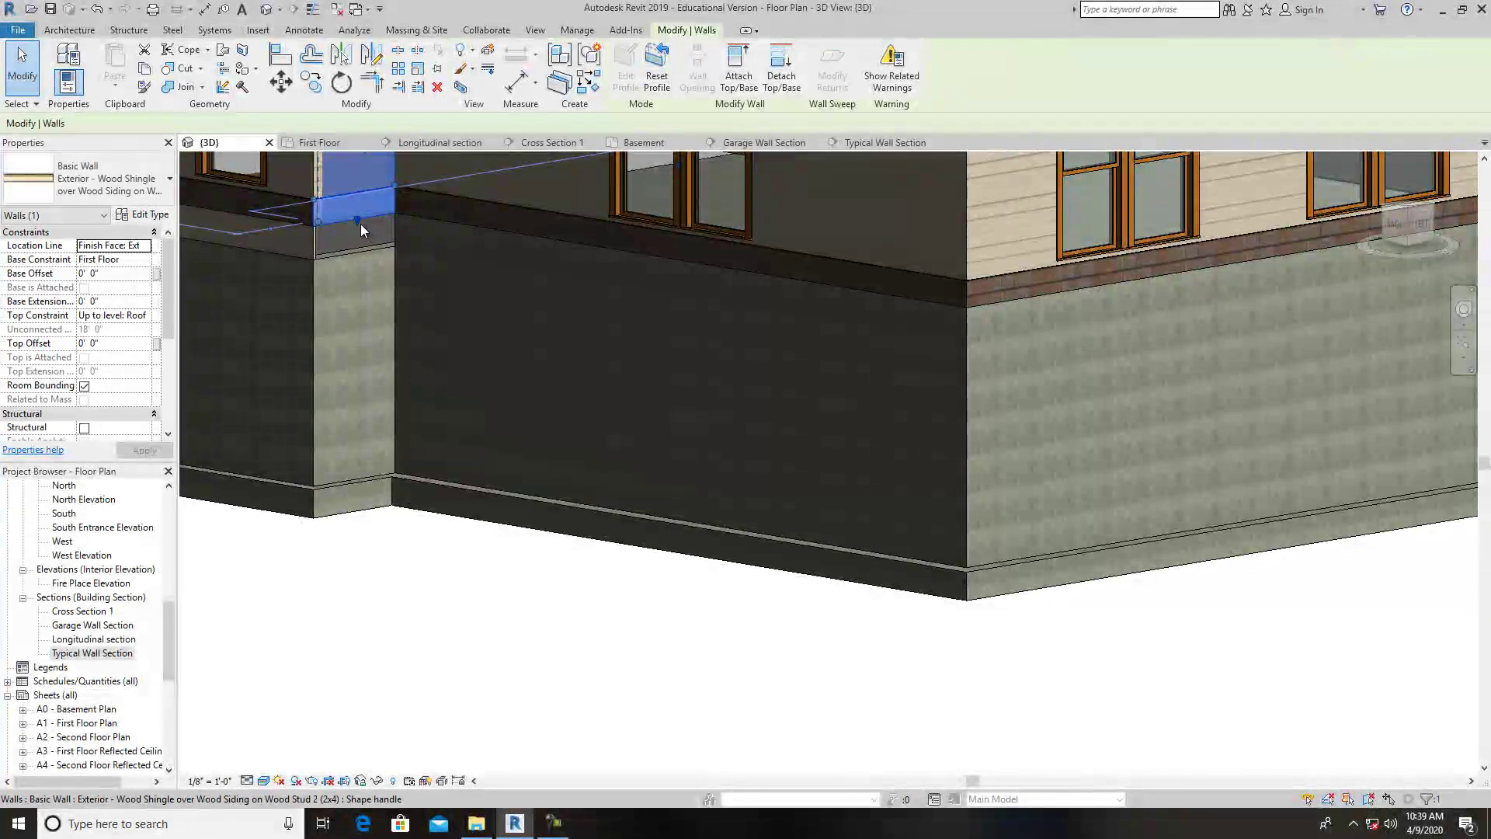
scroll(361, 225, "up", 3)
scroll(359, 230, "up", 1)
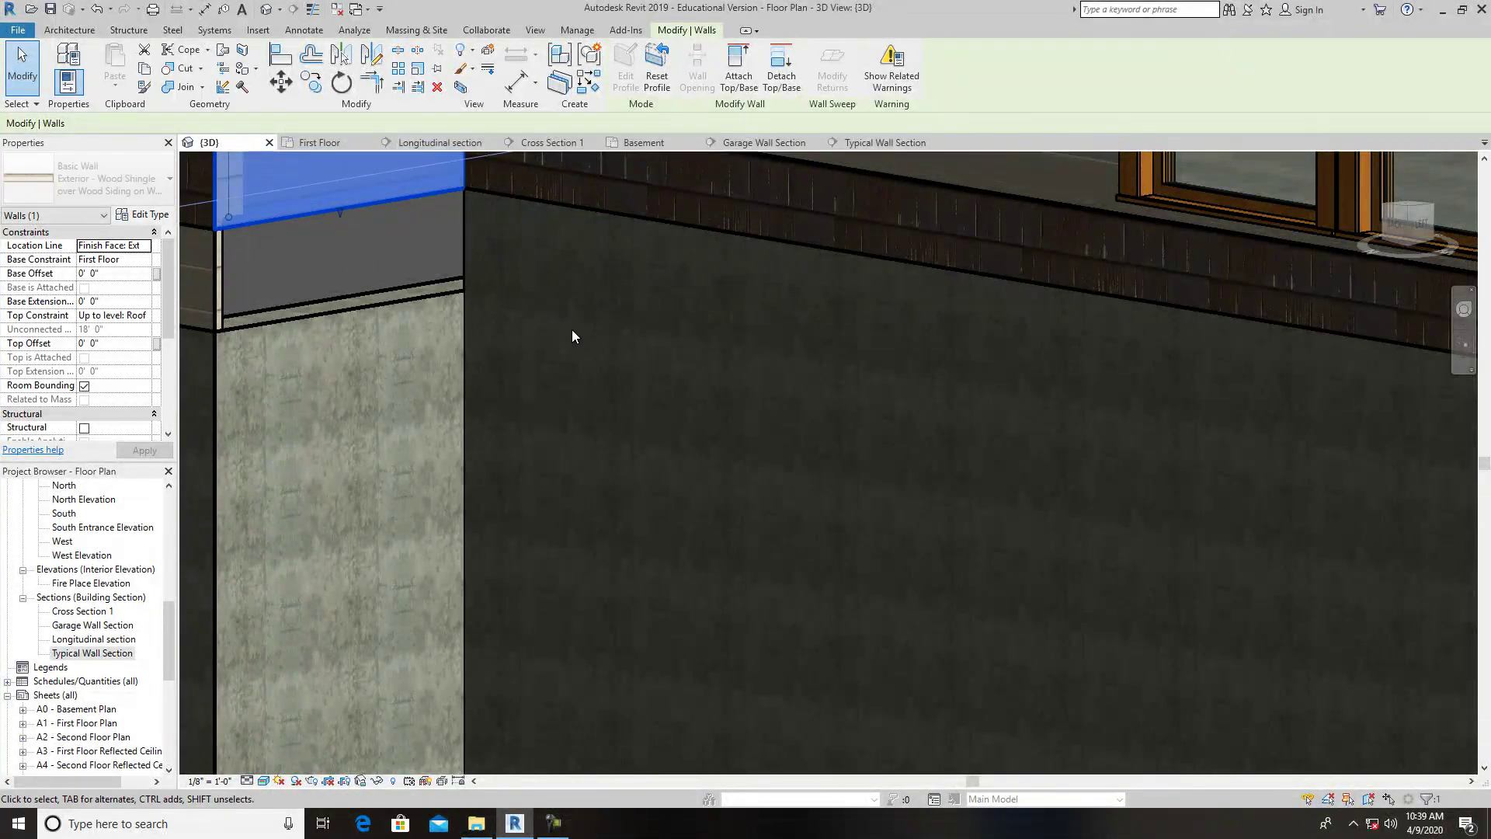
key("Escape")
Extend the base of the triple-window front wall between the garage and the entrance down to the foundation.
scroll(588, 334, "down", 2)
scroll(589, 332, "down", 3)
left_click_drag(1371, 237, 1279, 336)
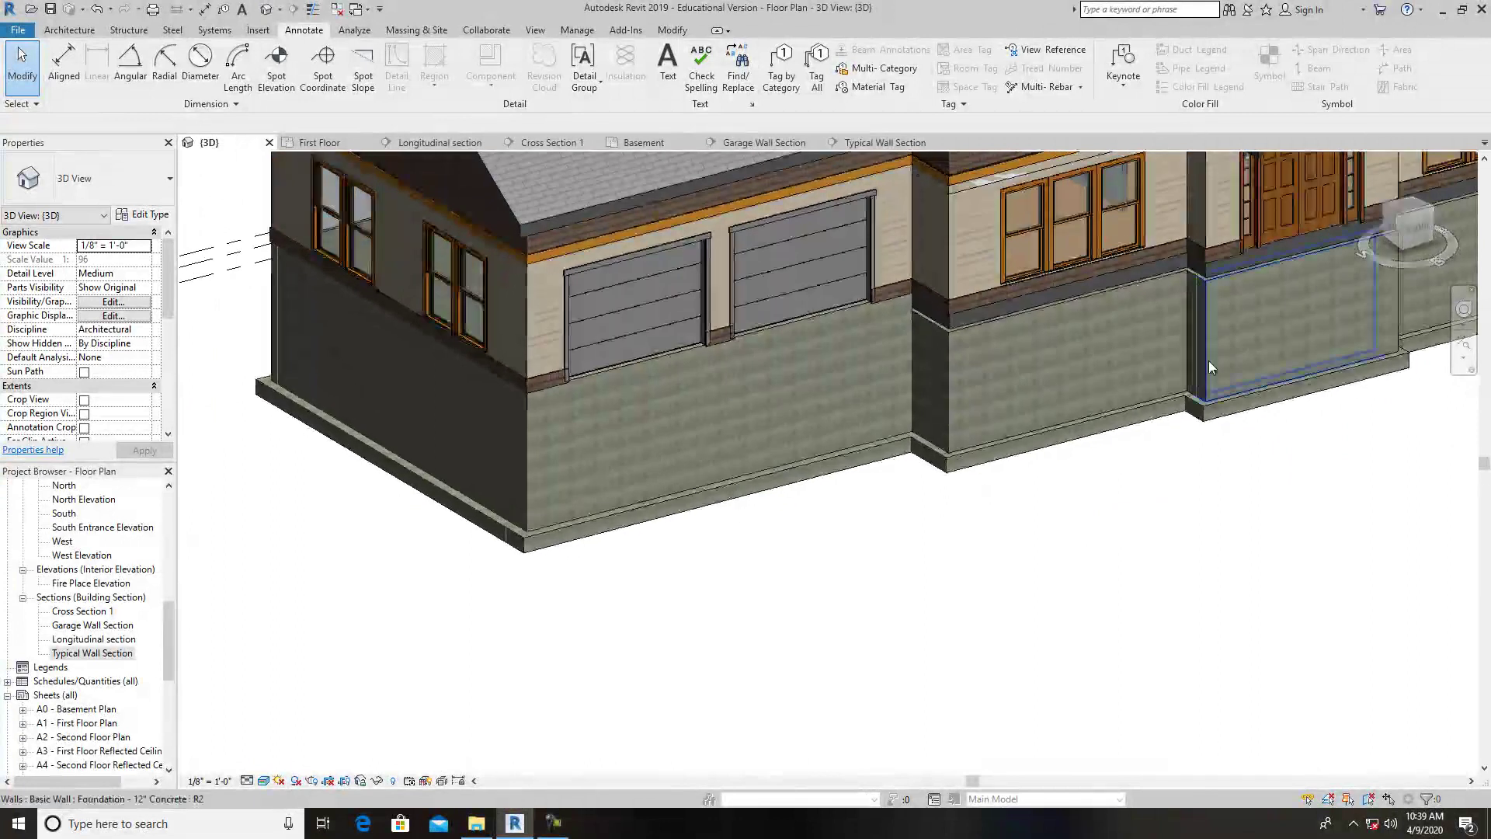
scroll(1030, 317, "up", 3)
left_click(960, 208)
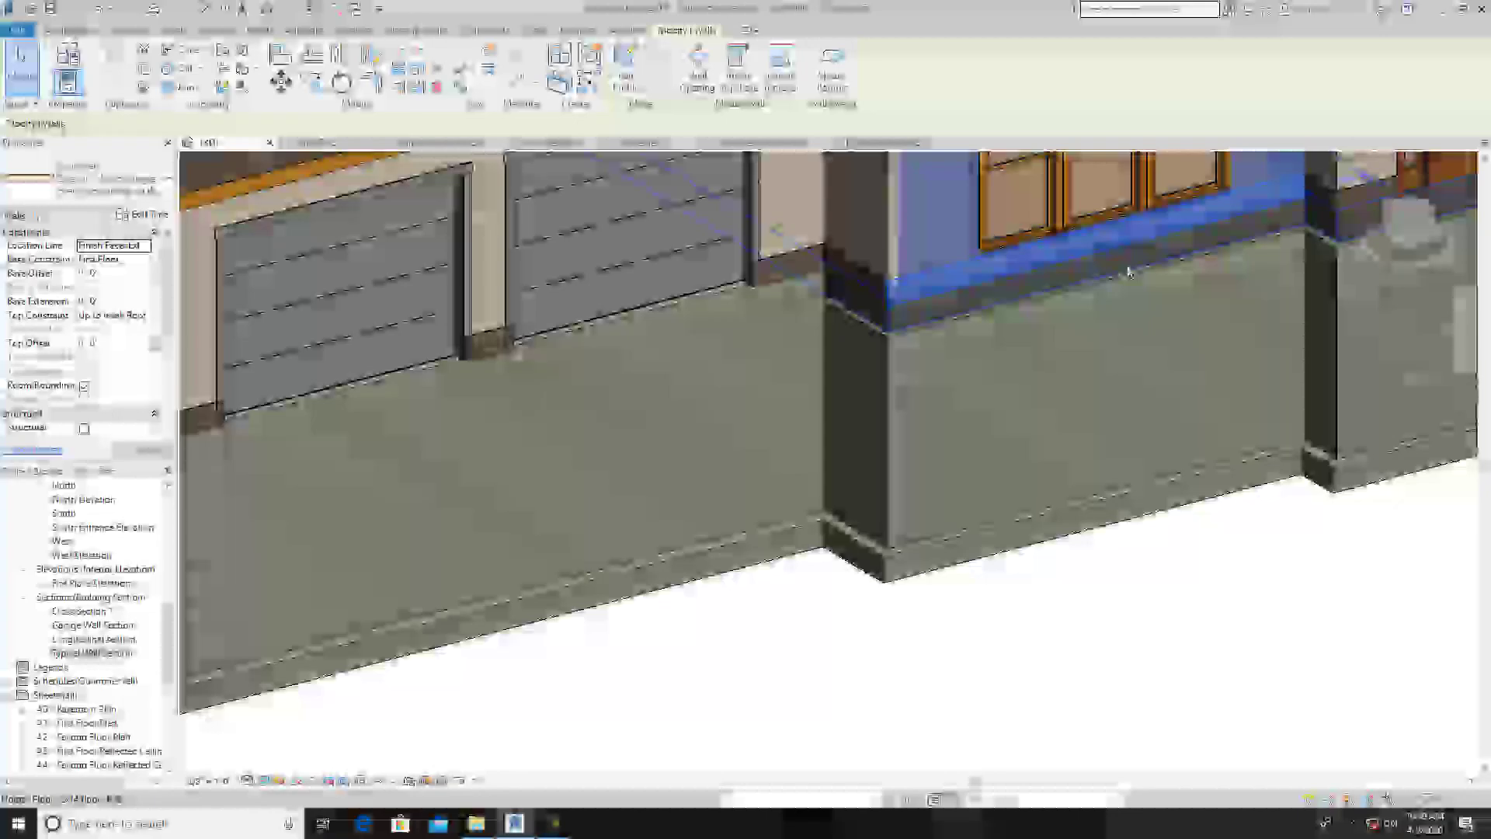
scroll(1127, 271, "up", 4)
left_click_drag(1093, 244, 1118, 310)
scroll(1119, 312, "down", 3)
middle_click_drag(1129, 320, 831, 401)
left_click(1320, 546)
Extend the base of the front entrance wall down to the foundation, with a -1' 3 1/2" base extension.
scroll(1043, 334, "up", 3)
left_click(985, 209)
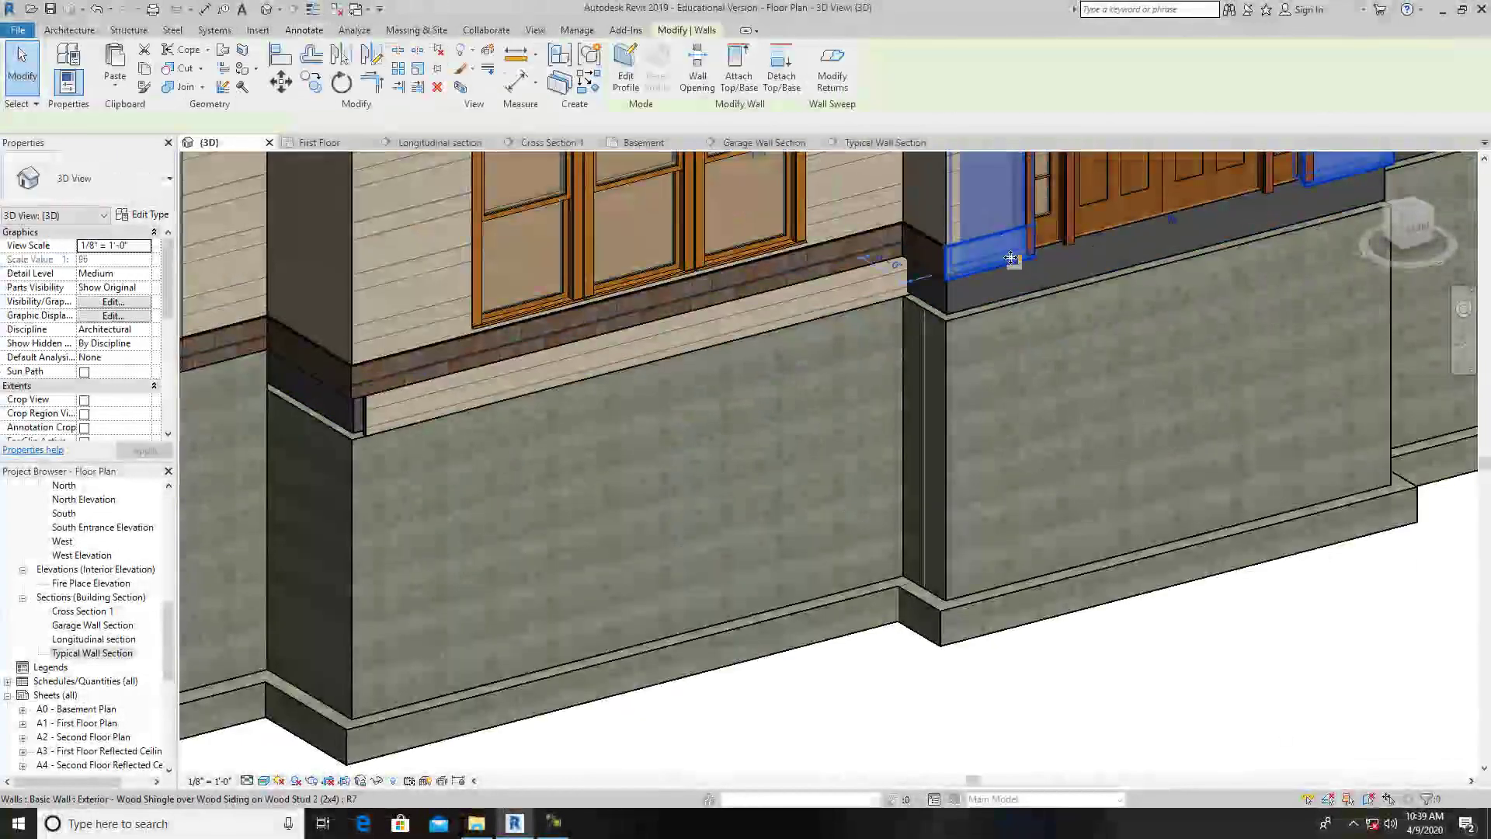
left_click(1172, 253)
left_click_drag(1174, 253, 1192, 268)
left_click(1346, 595)
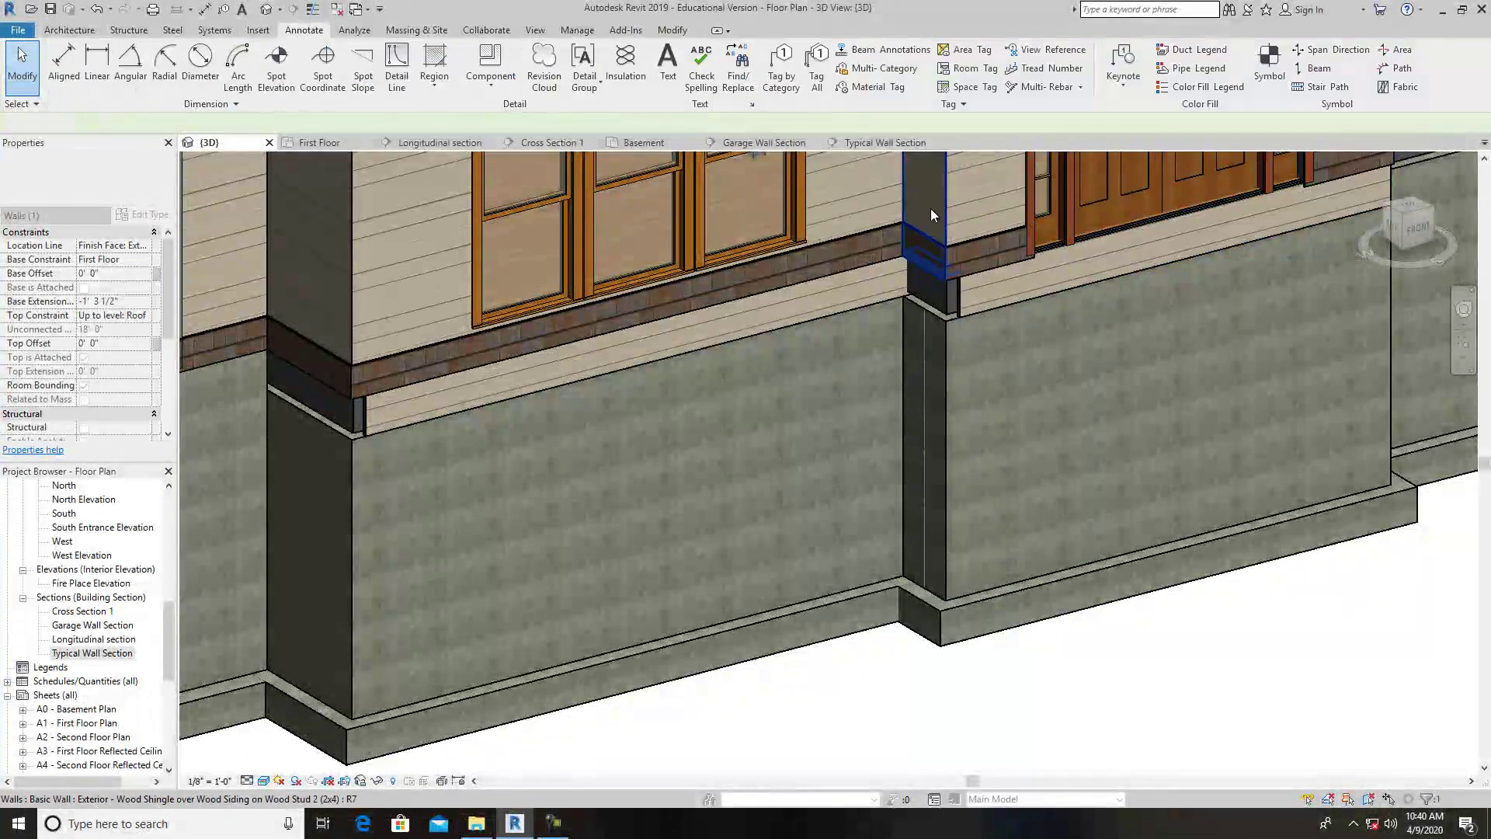
Extend the base of the narrow return wall on the garage side of the entrance down to the foundation, with a -1' 3 1/2" base extension.
left_click(925, 183)
scroll(939, 275, "up", 3)
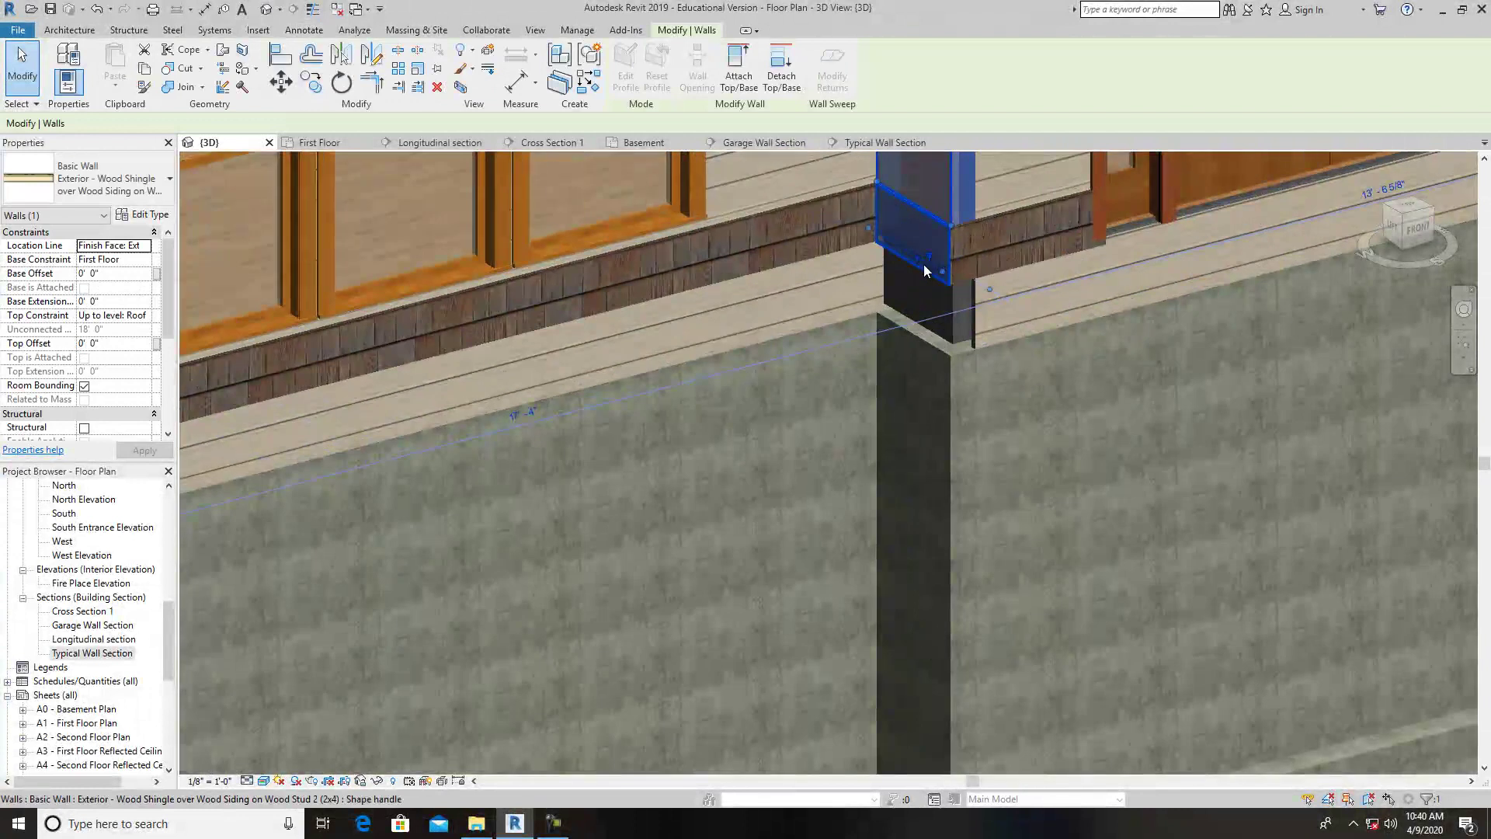
left_click_drag(919, 286, 906, 333)
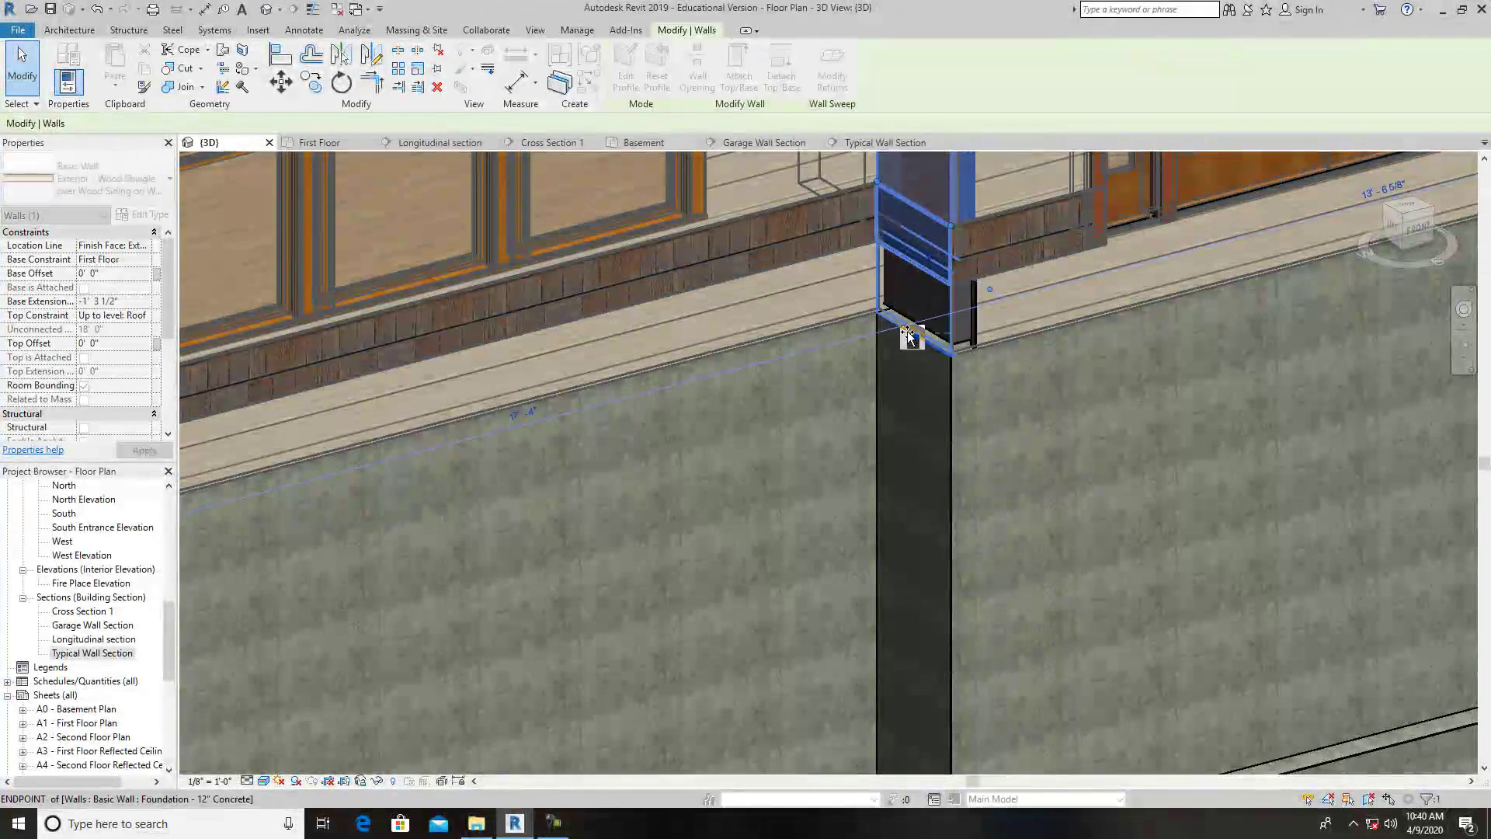
scroll(935, 323, "down", 2)
scroll(935, 323, "down", 3)
left_click(1265, 510)
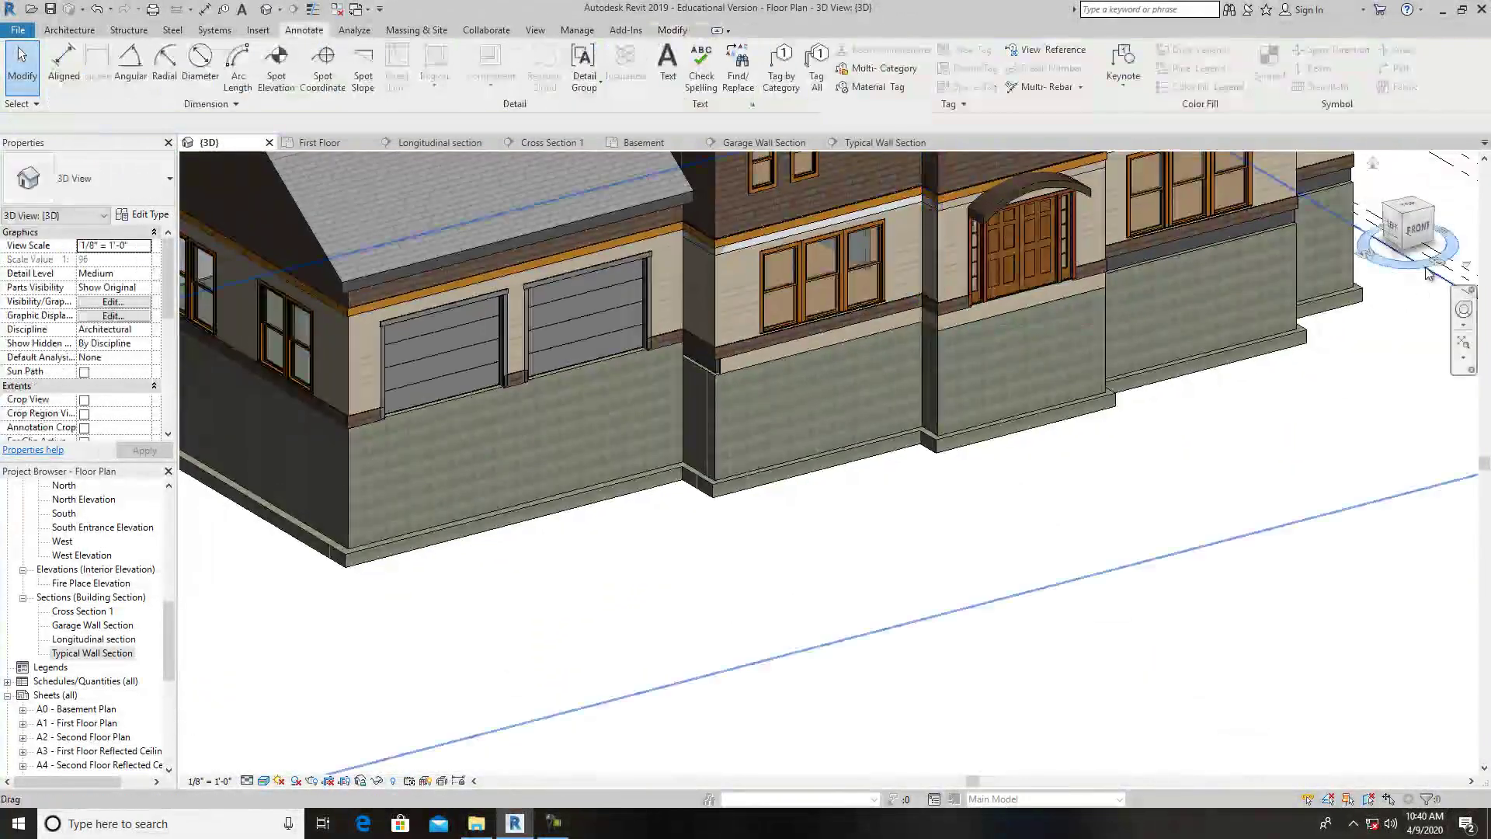
Extend the base of the narrow return wall on the chimney side of the entrance down to the foundation.
mouse_move(1427, 235)
left_mouse_down()
mouse_move(1274, 242)
mouse_move(1172, 225)
left_mouse_up()
scroll(1010, 614, "up", 3)
scroll(910, 479, "up", 2)
left_click(727, 333)
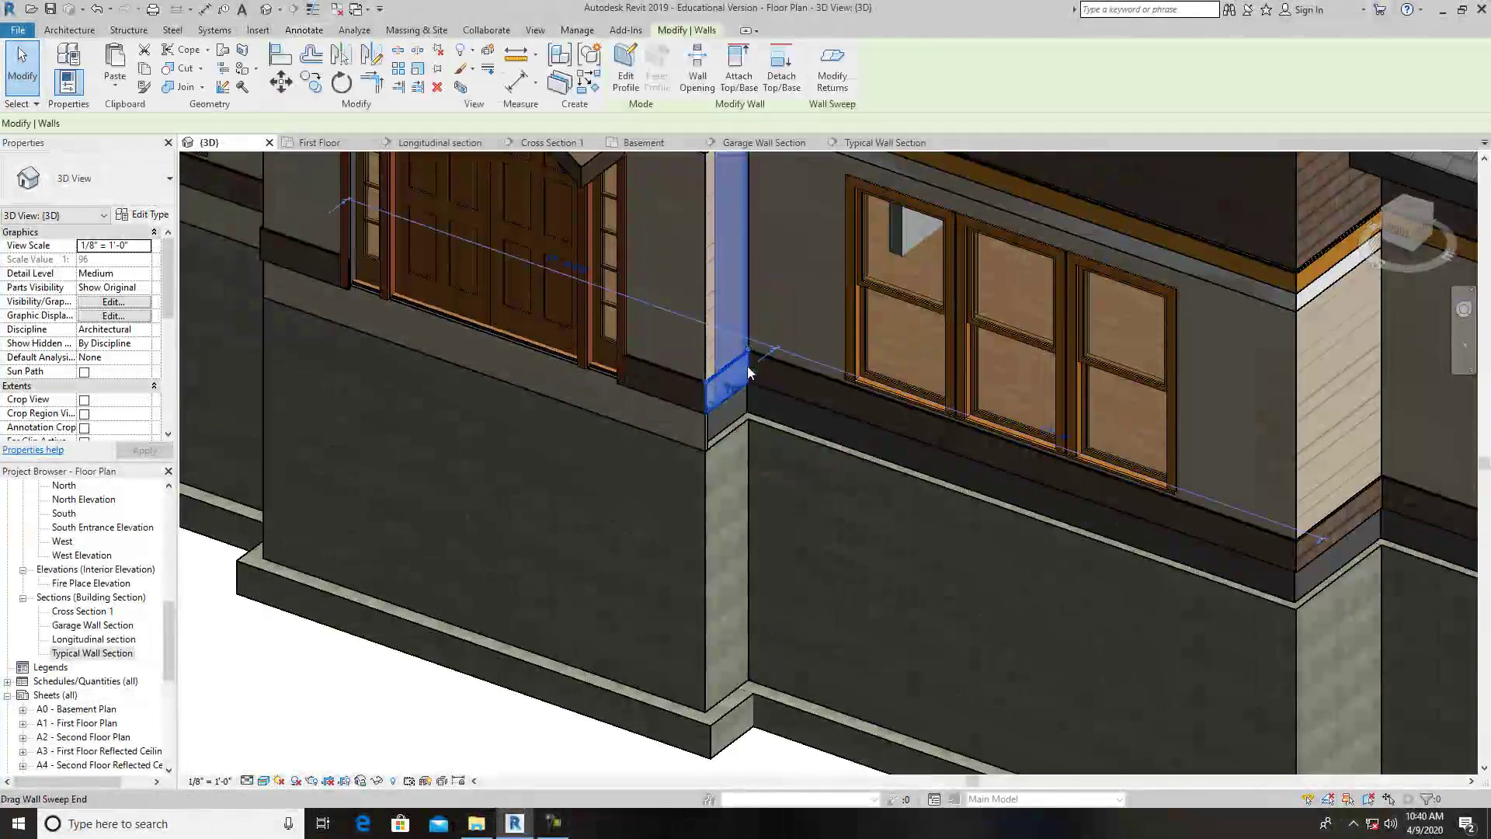
left_click_drag(733, 390, 956, 444)
left_click(1381, 587)
Extend the base of the triple-window front wall on the chimney side of the entrance down to the foundation.
middle_click_drag(1249, 576, 843, 368)
left_click(887, 268)
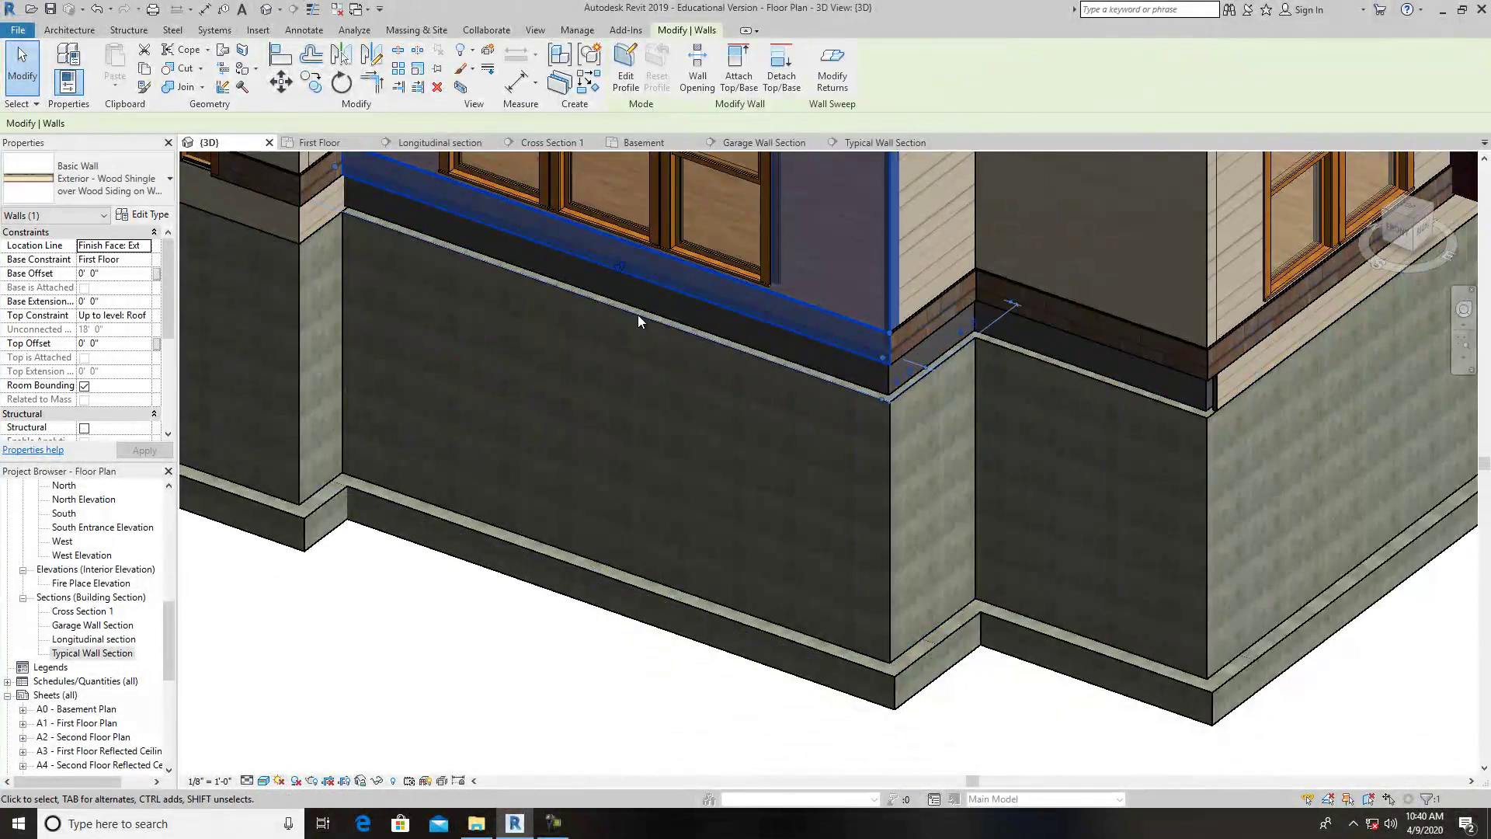
left_click_drag(617, 269, 689, 310)
Extend the bases of the return wall and the windowless front wall near the chimney-side corner down to the foundation.
left_click(927, 265)
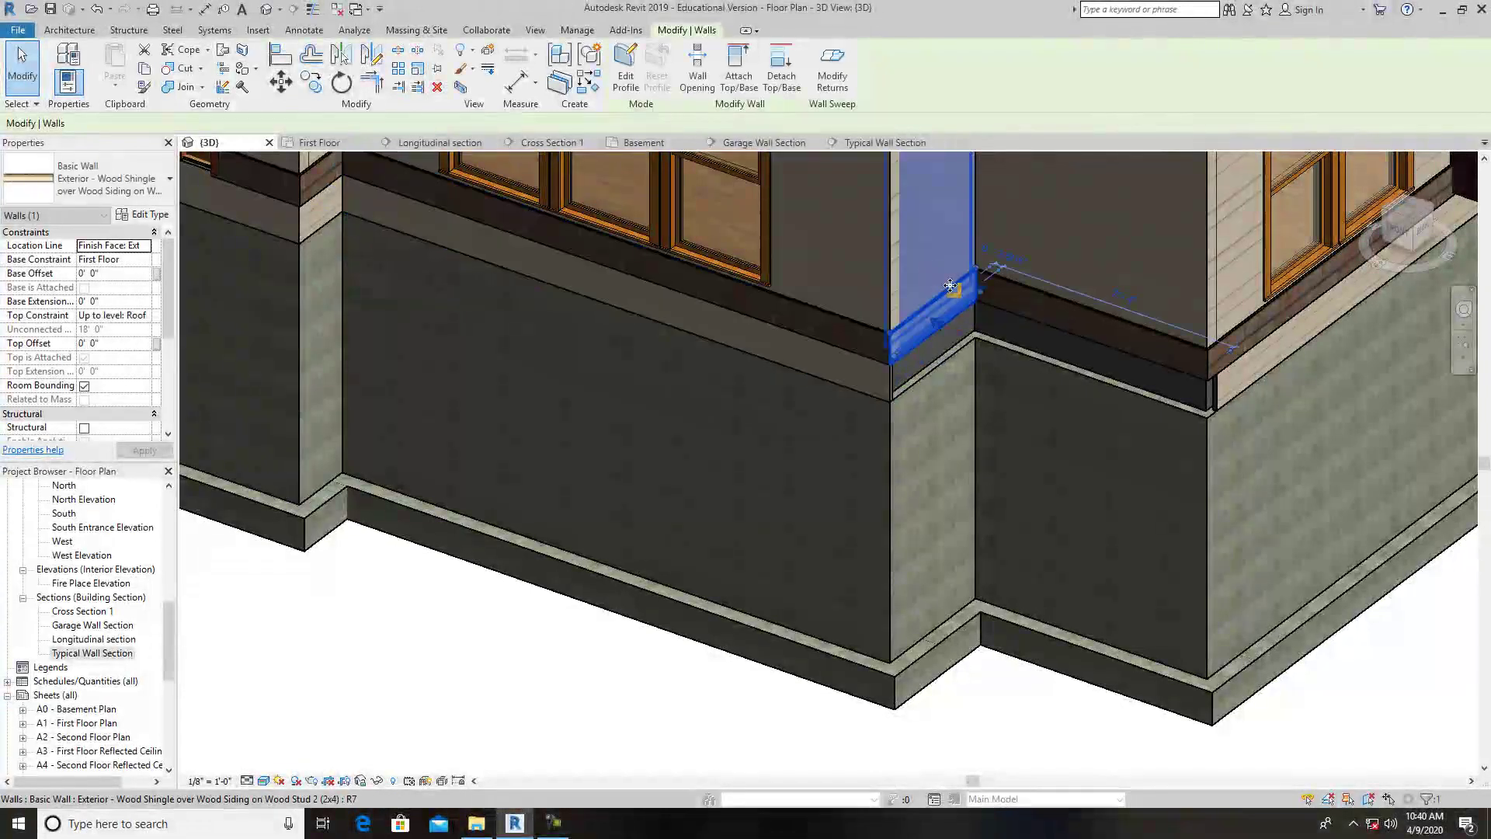
left_click_drag(940, 325, 1150, 253)
left_click(1150, 253)
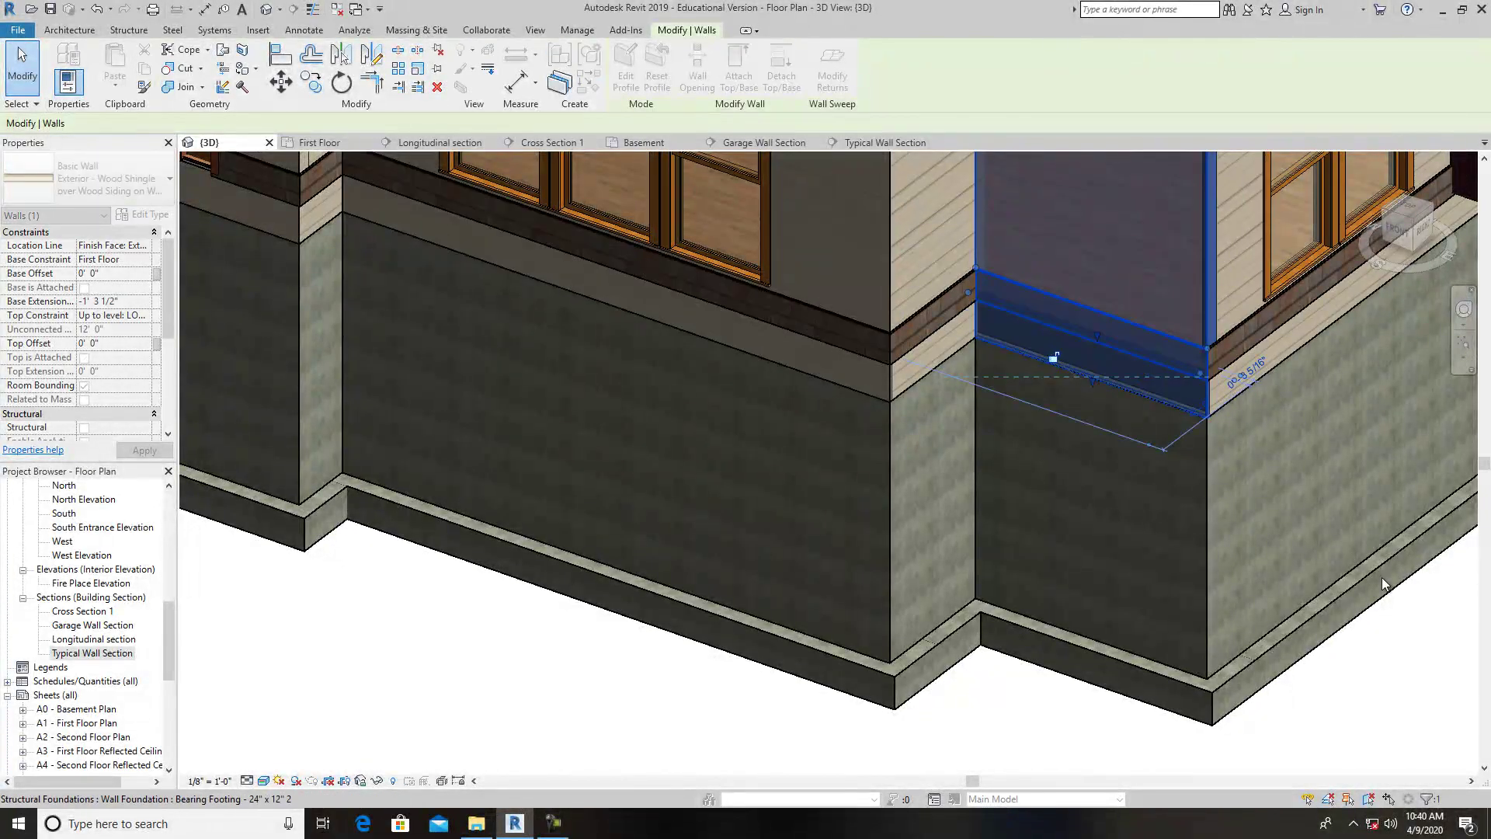
Extend the base of the narrow return wall between the garage and the main front wall down to the foundation.
left_click(1408, 625)
scroll(1408, 625, "down", 3)
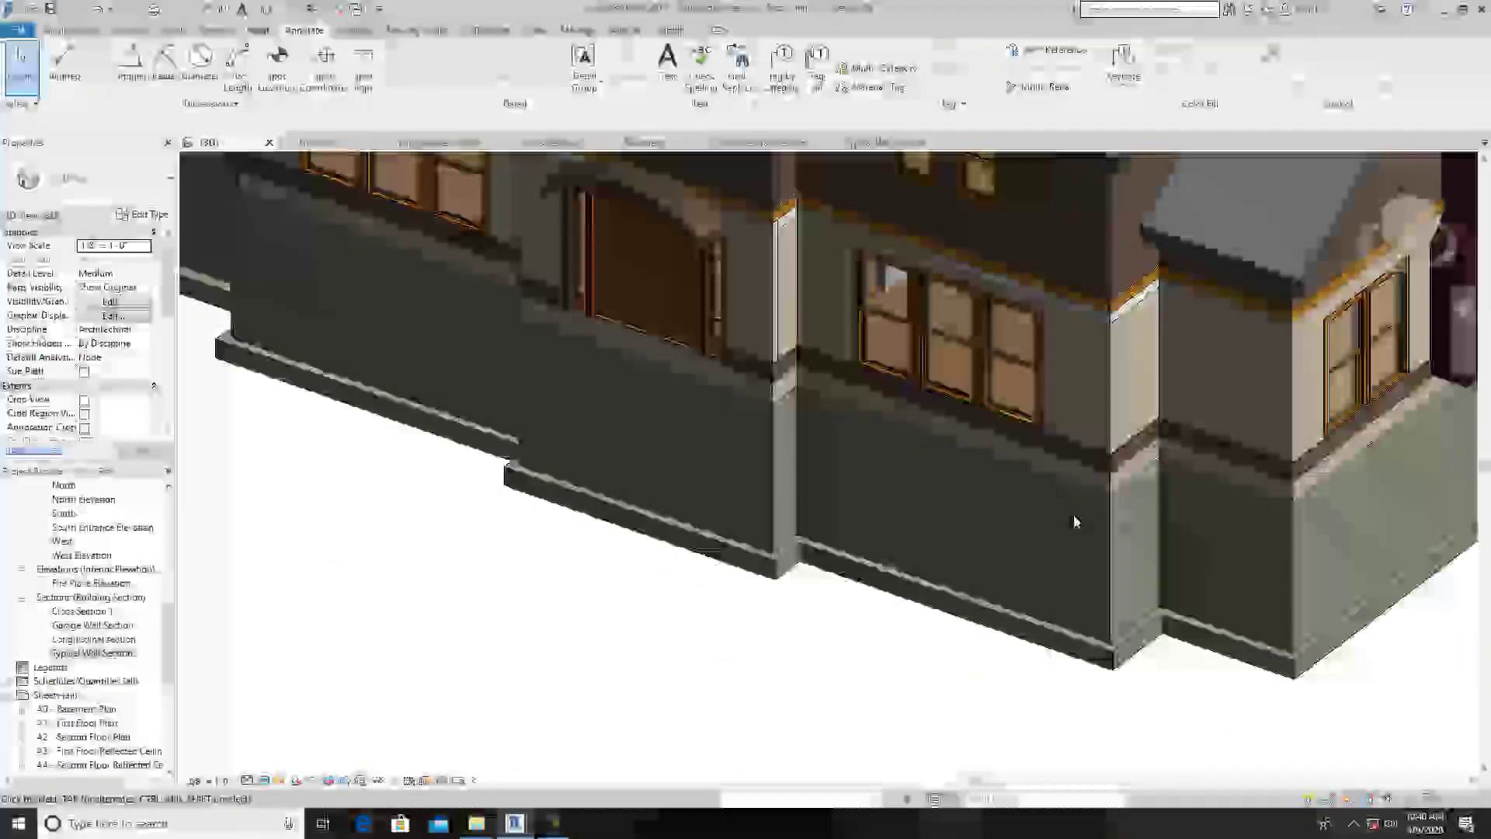
scroll(1074, 516, "down", 5)
mouse_move(1074, 511)
middle_mouse_down("shift")
mouse_move(188, 242)
mouse_move(360, 240)
mouse_move(412, 256)
middle_mouse_up("shift")
scroll(792, 366, "up", 5)
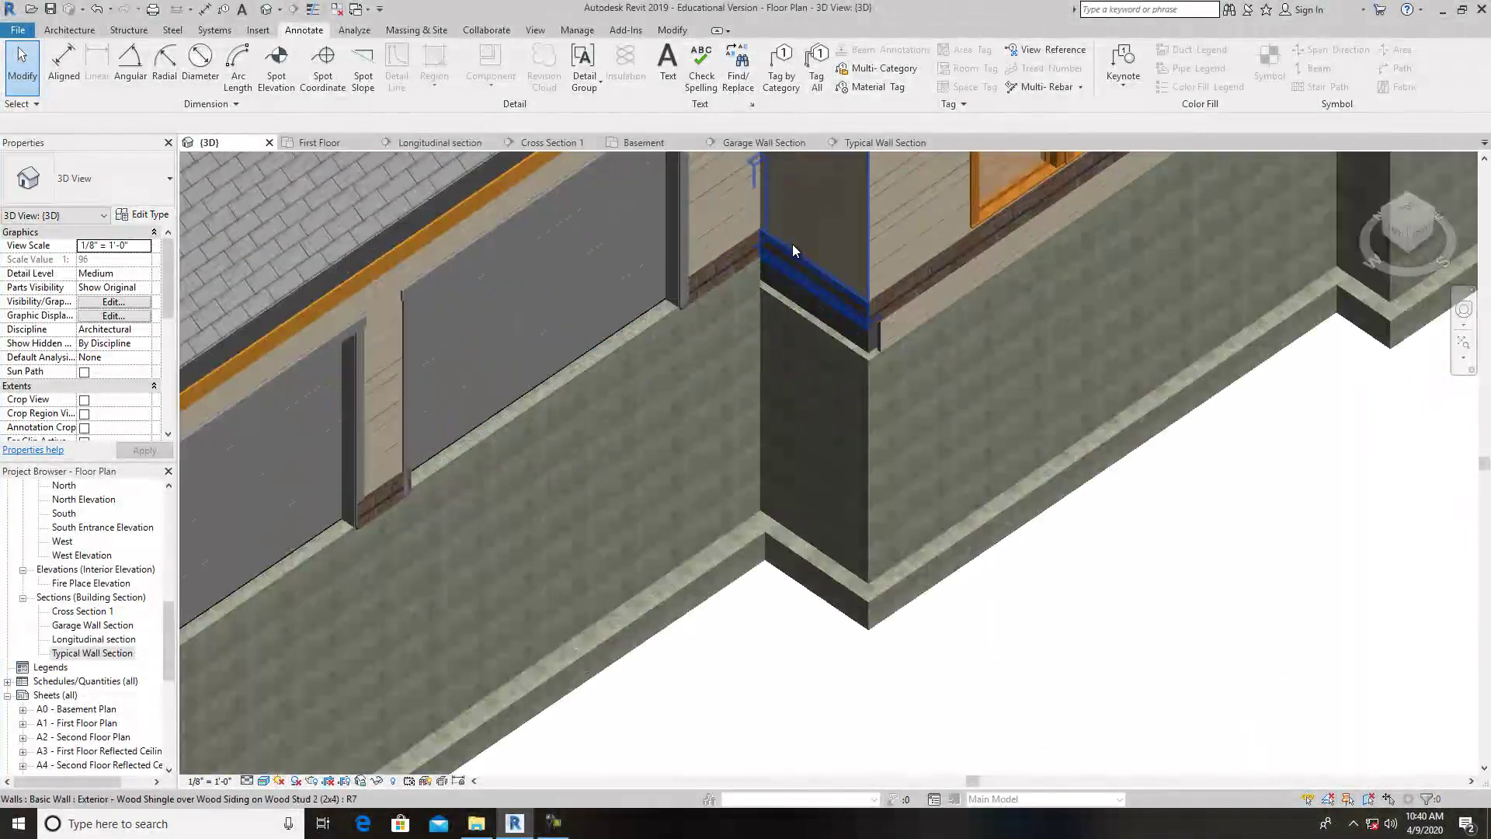
left_click(822, 245)
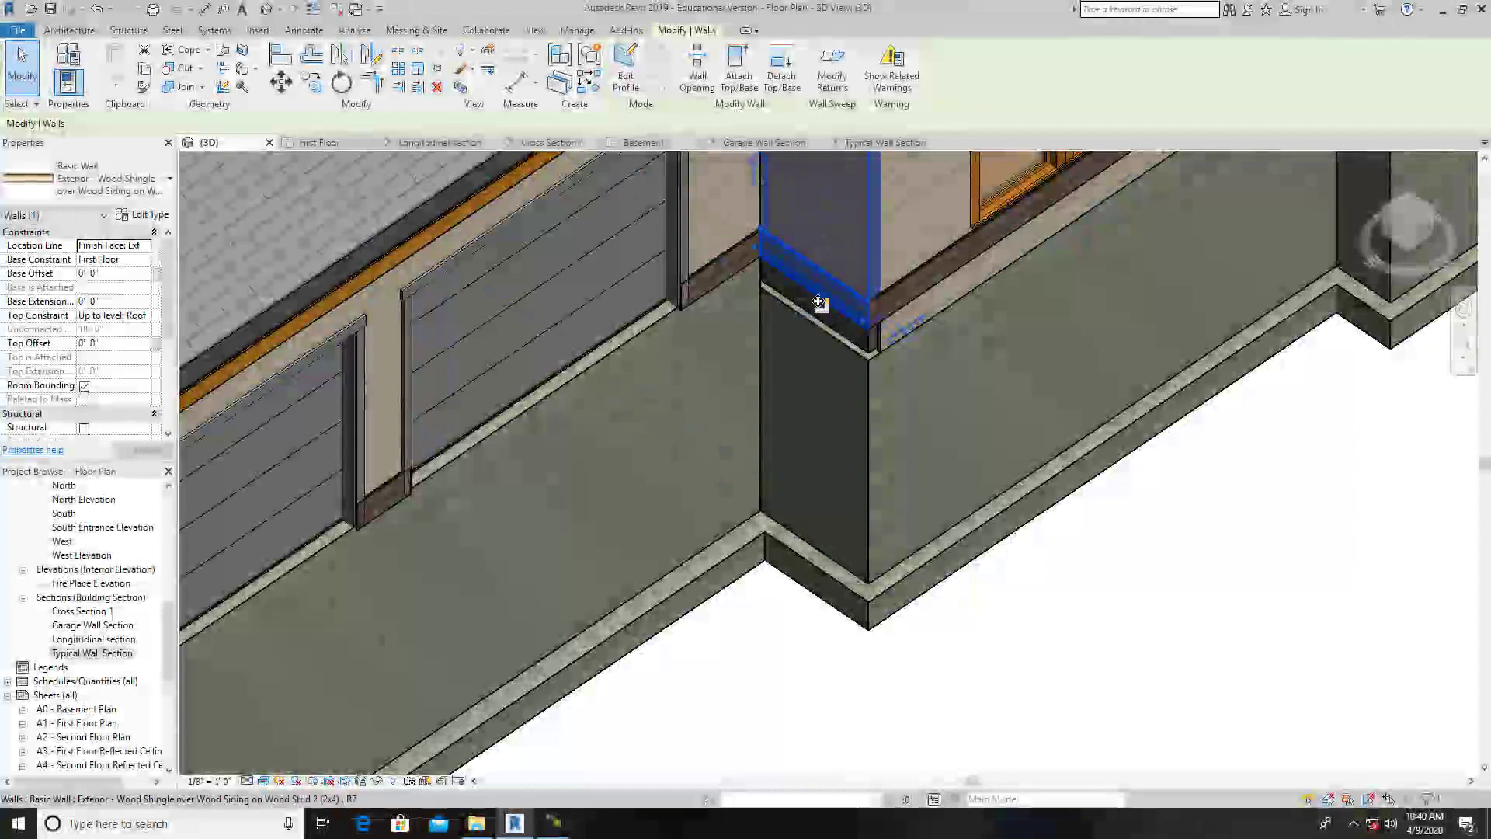
left_click_drag(811, 290, 809, 321)
left_click(1133, 509)
Select the narrow return wall at the rear, where the main house meets the garage wing.
scroll(1135, 506, "down", 6)
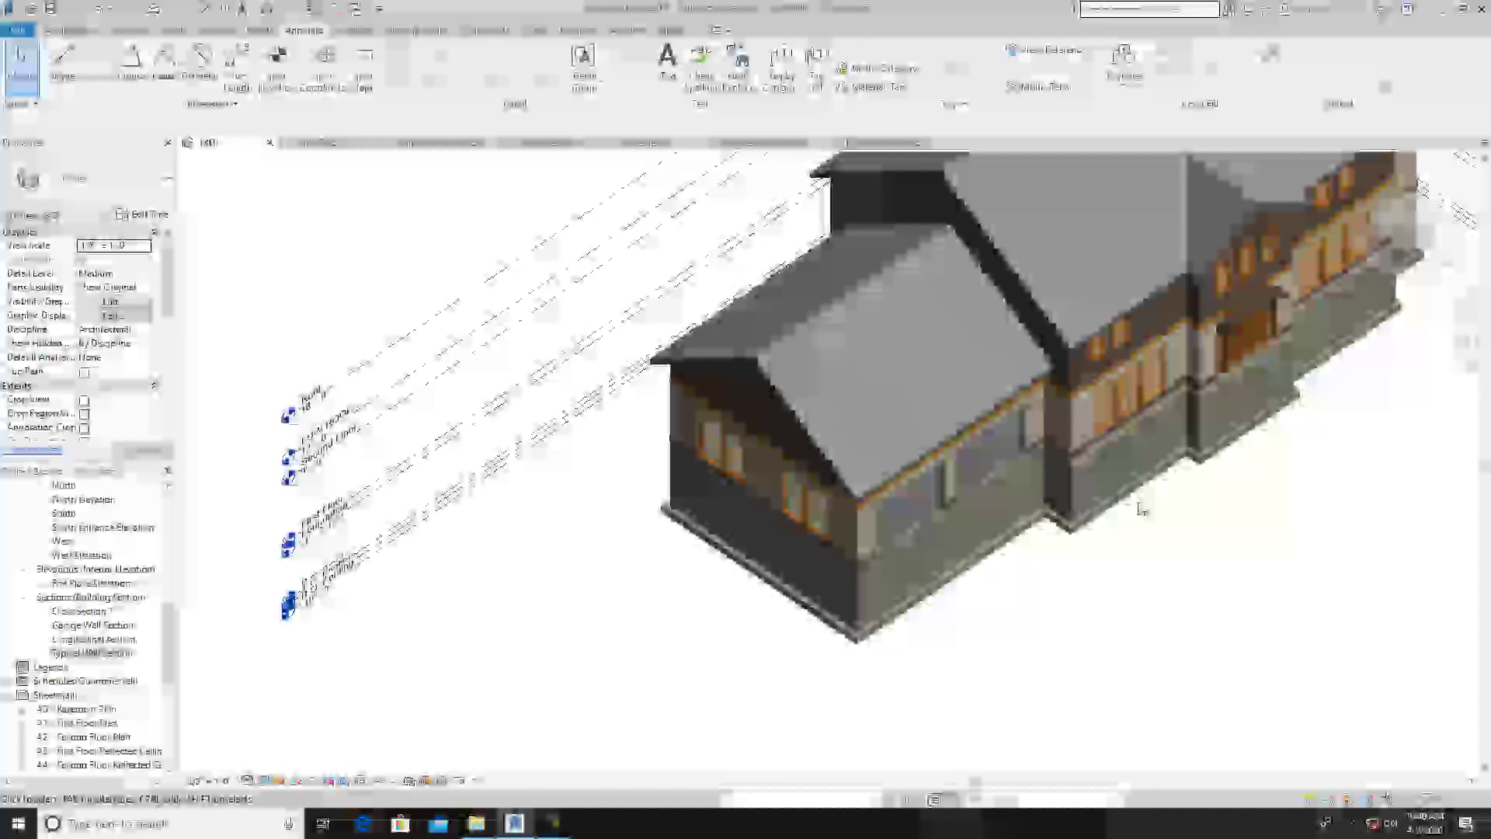
middle_click_drag(1140, 509, 436, 718, "shift")
scroll(817, 424, "up", 2)
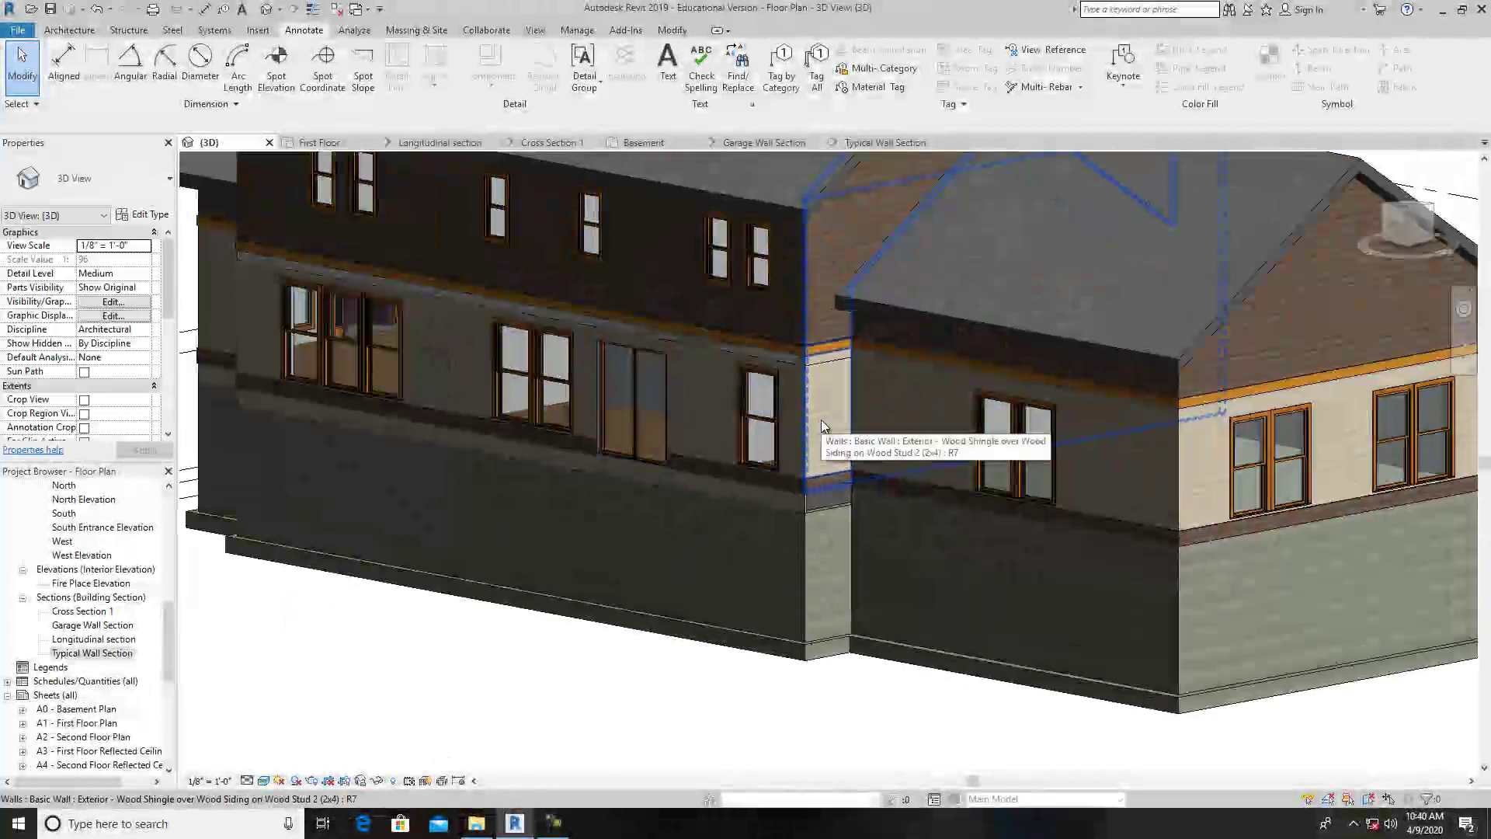
left_click(822, 419)
scroll(827, 493, "up", 2)
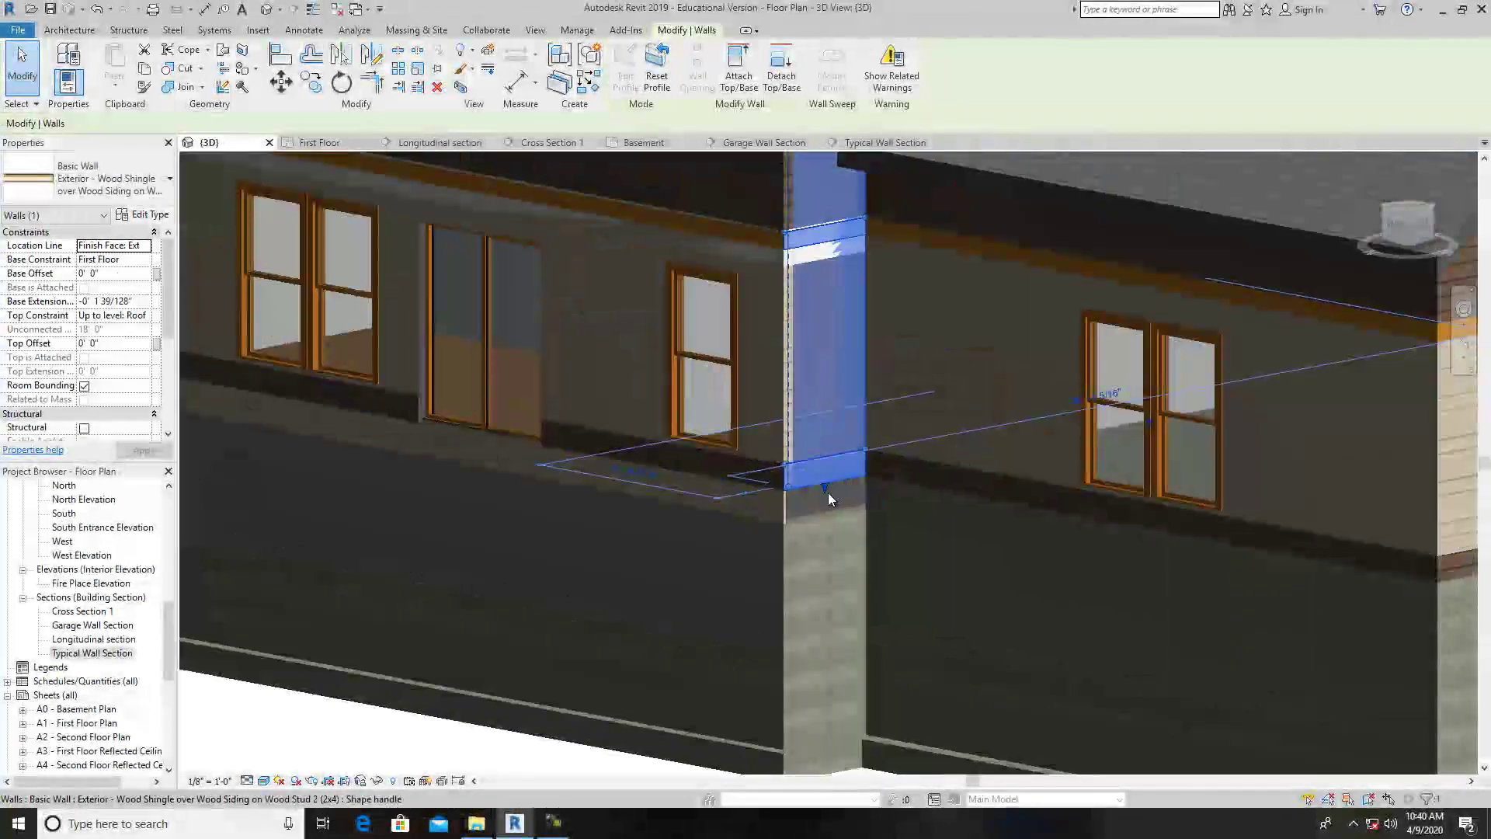
scroll(827, 493, "up", 4)
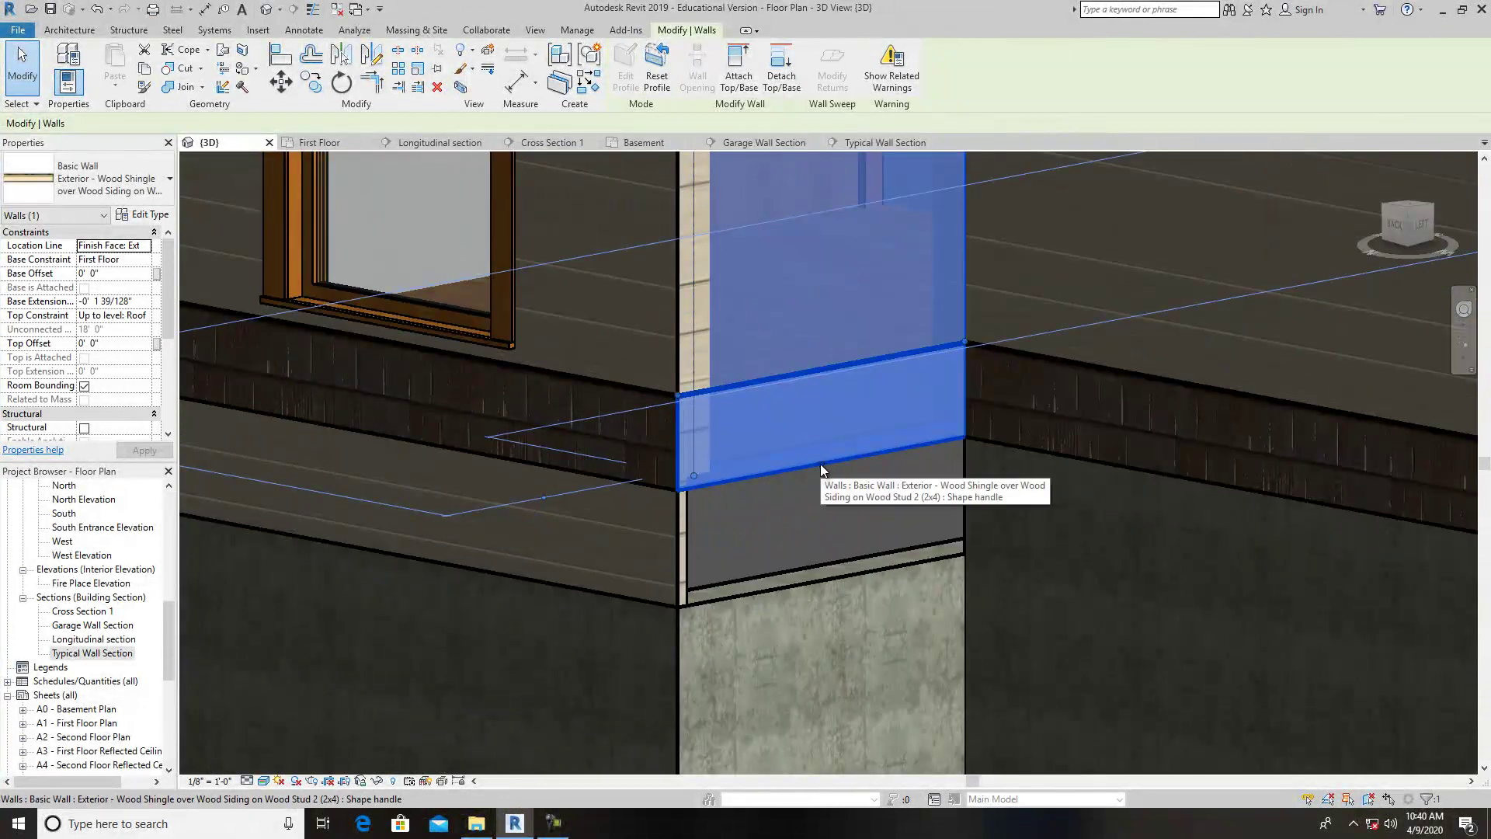
scroll(824, 469, "down", 3)
Examine the layers and base edge of the selected wall's type in the assembly's section preview.
left_click(137, 219)
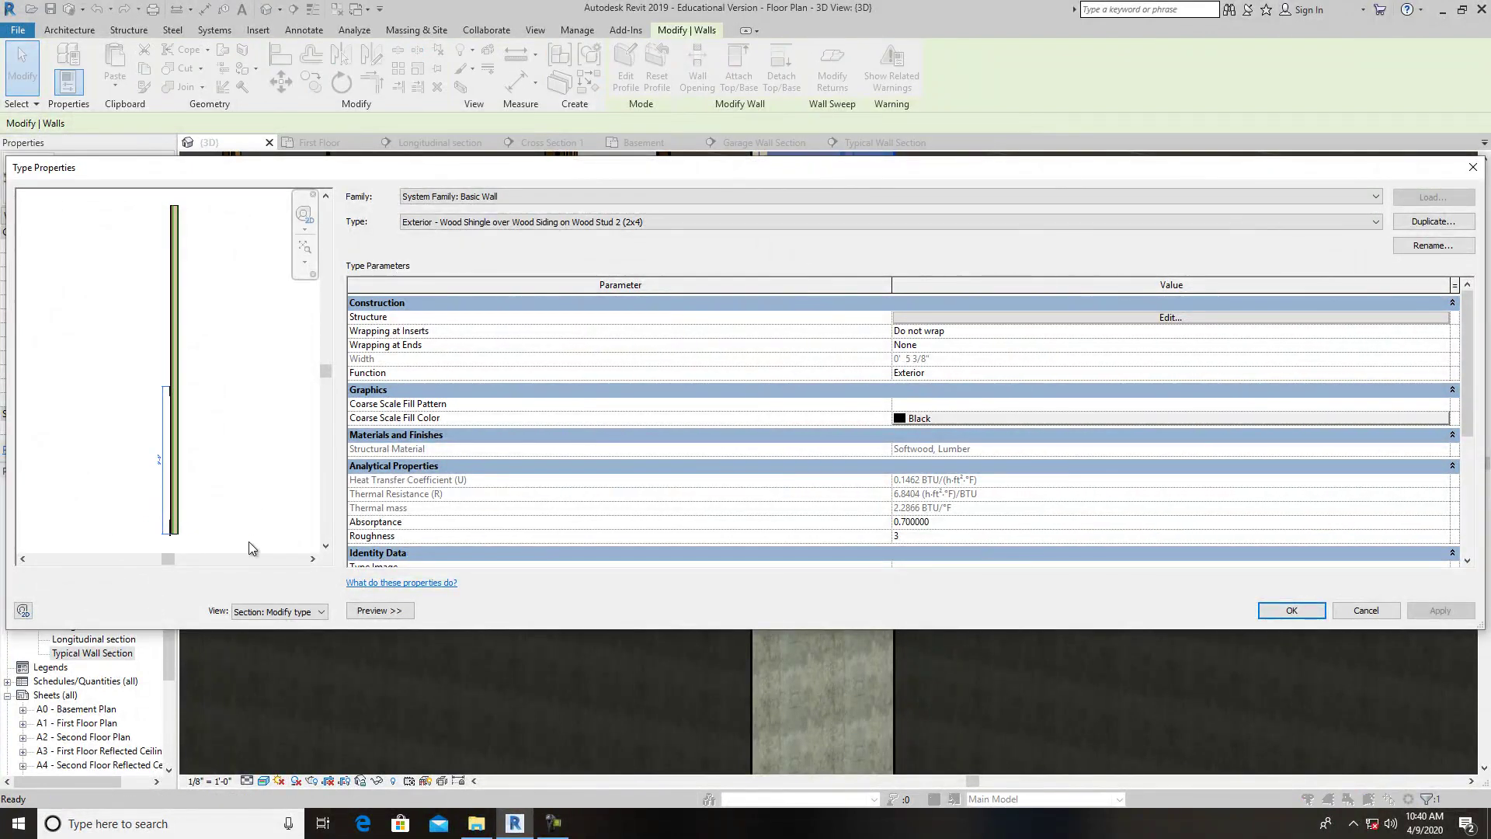
left_click(1111, 318)
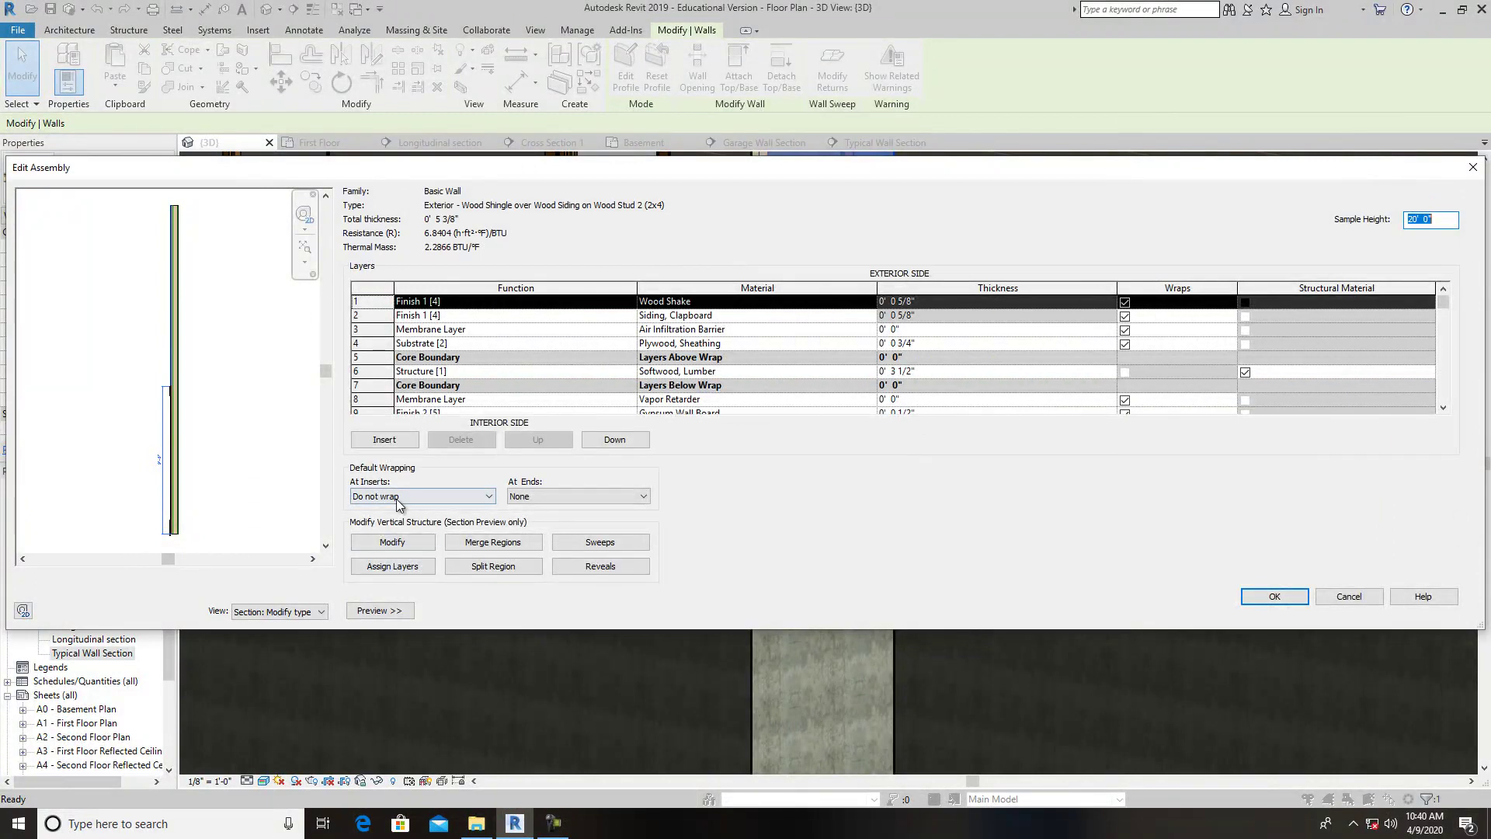
left_click(393, 541)
scroll(139, 532, "up", 5)
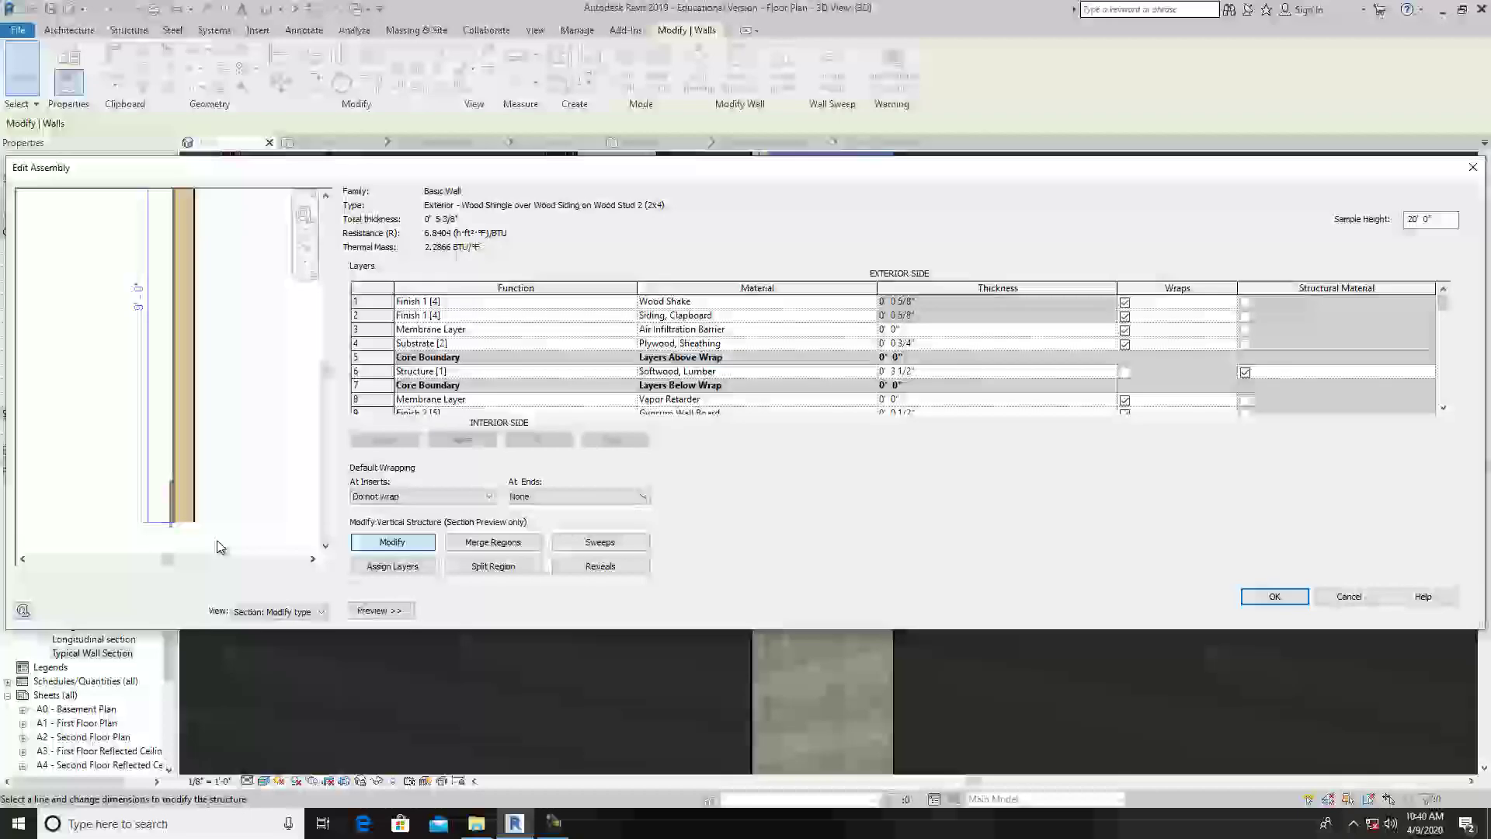
scroll(173, 519, "up", 5)
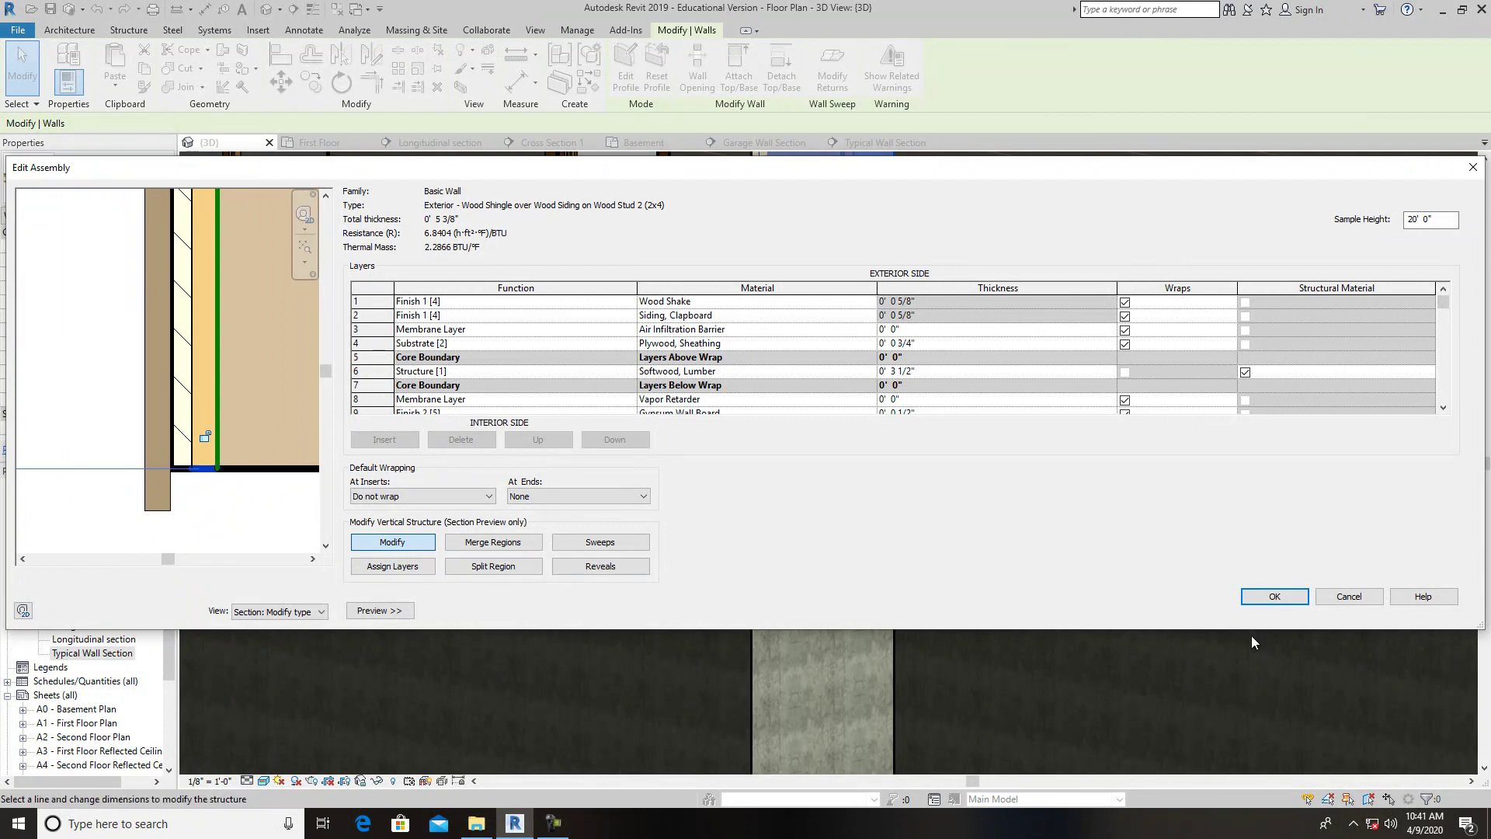
left_click(1275, 597)
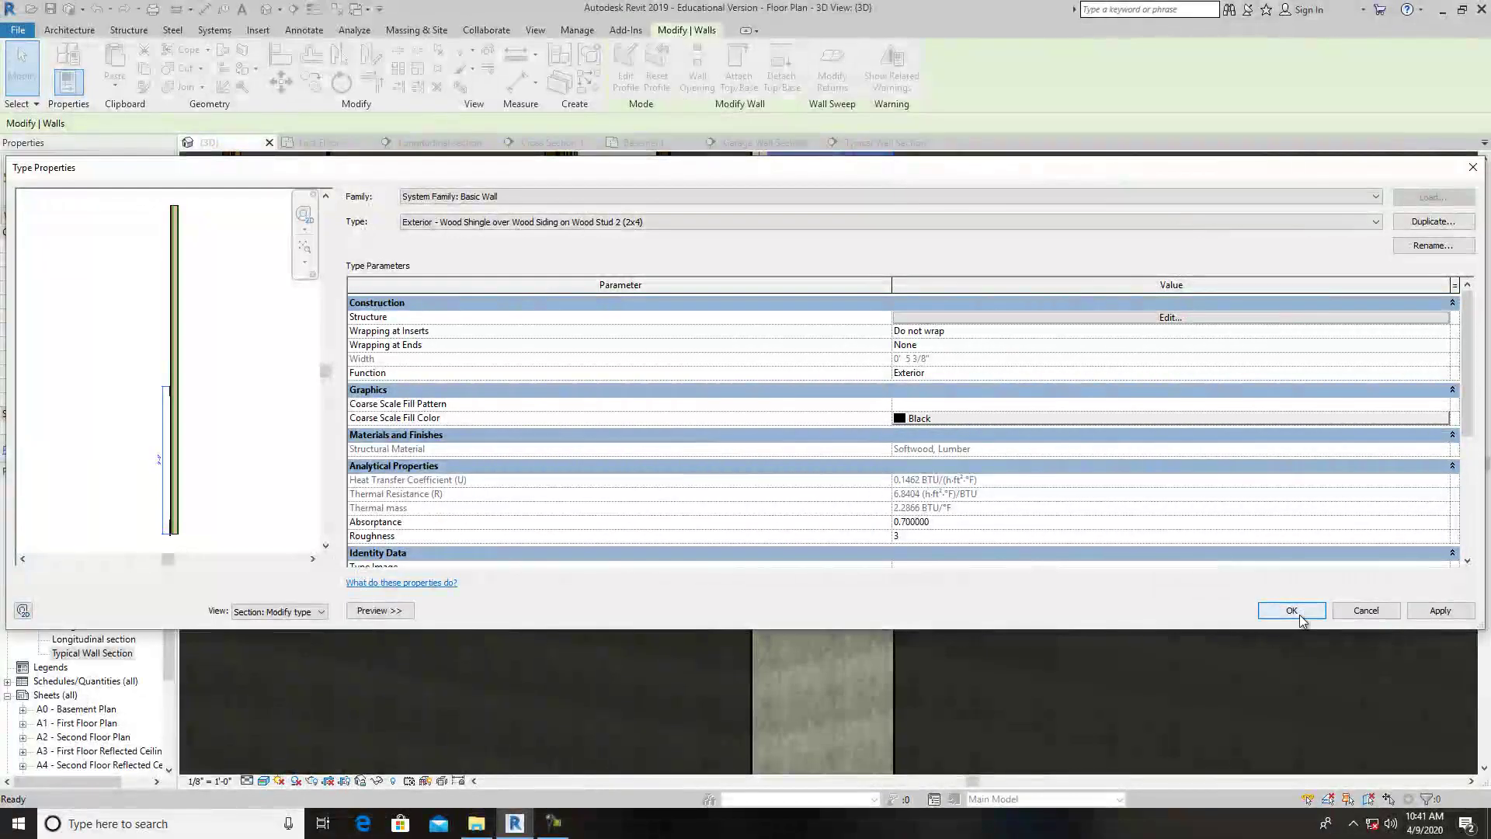
left_click(1285, 610)
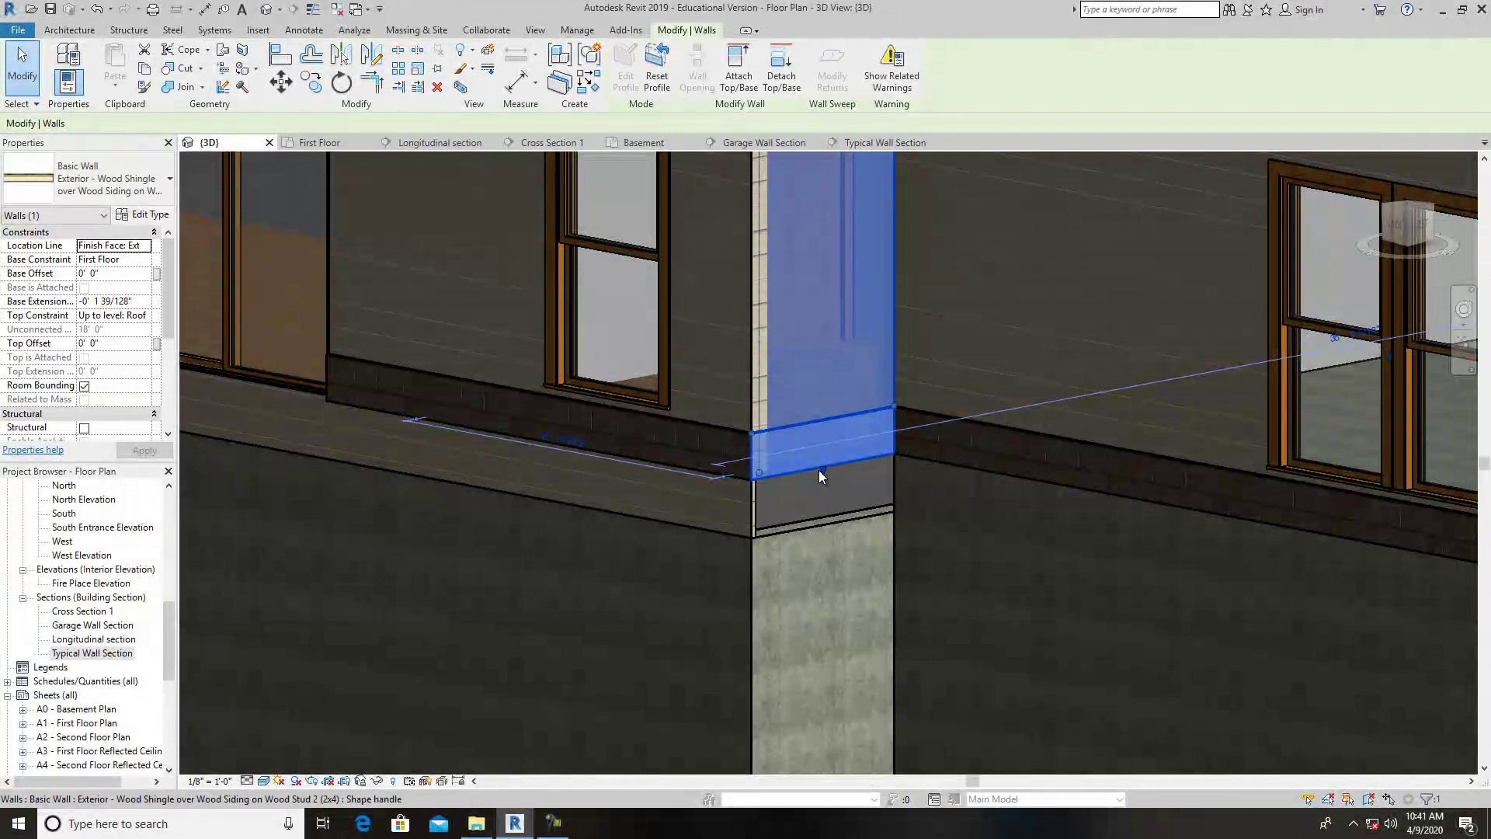
Extend the base of the narrow rear return wall down to the foundation, with a -1' 3 1/2" base extension.
left_click_drag(821, 469, 822, 528)
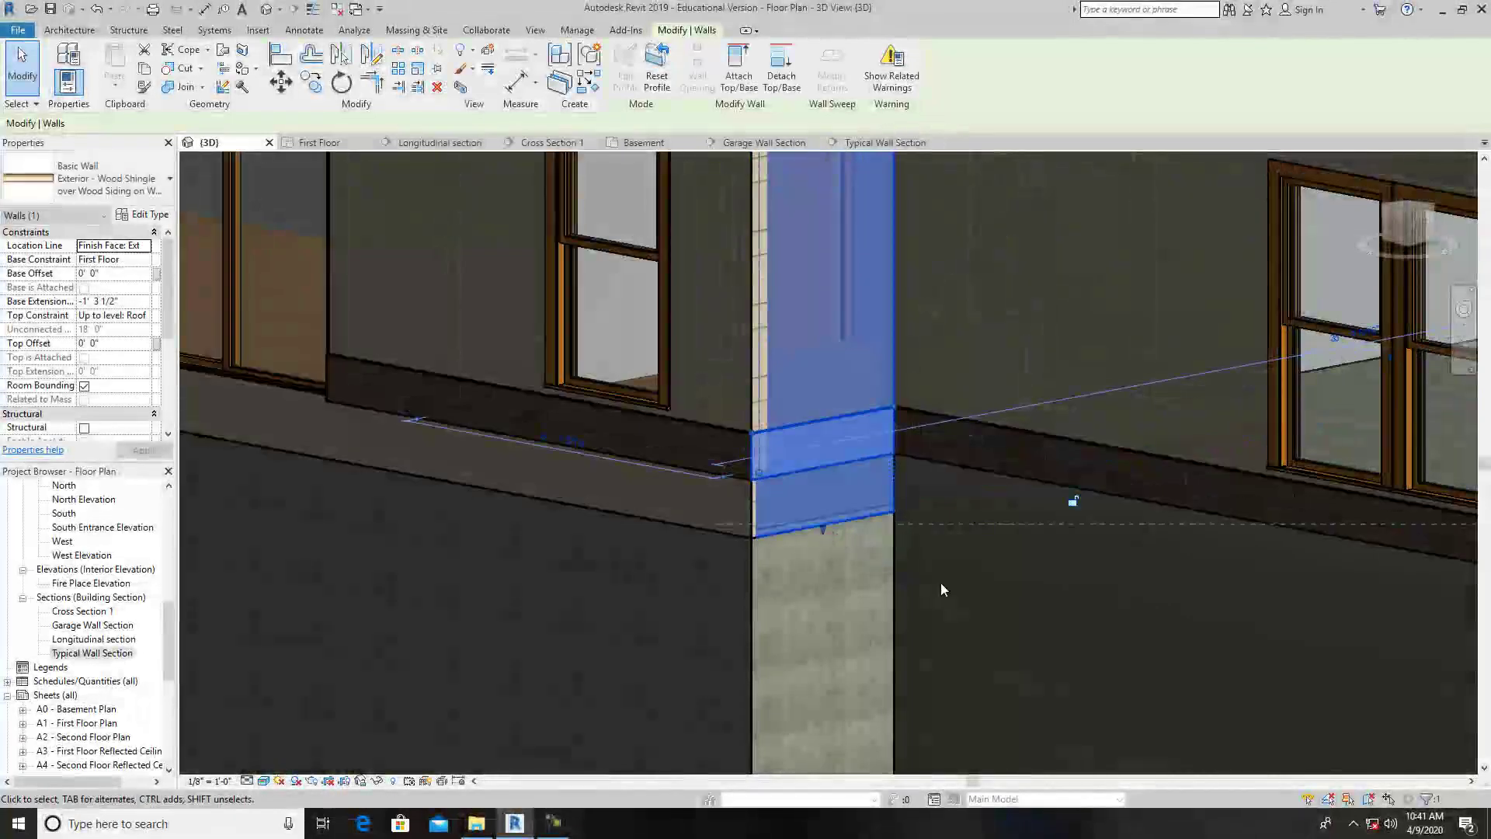
key("Escape")
scroll(959, 598, "down", 2)
scroll(945, 593, "down", 8)
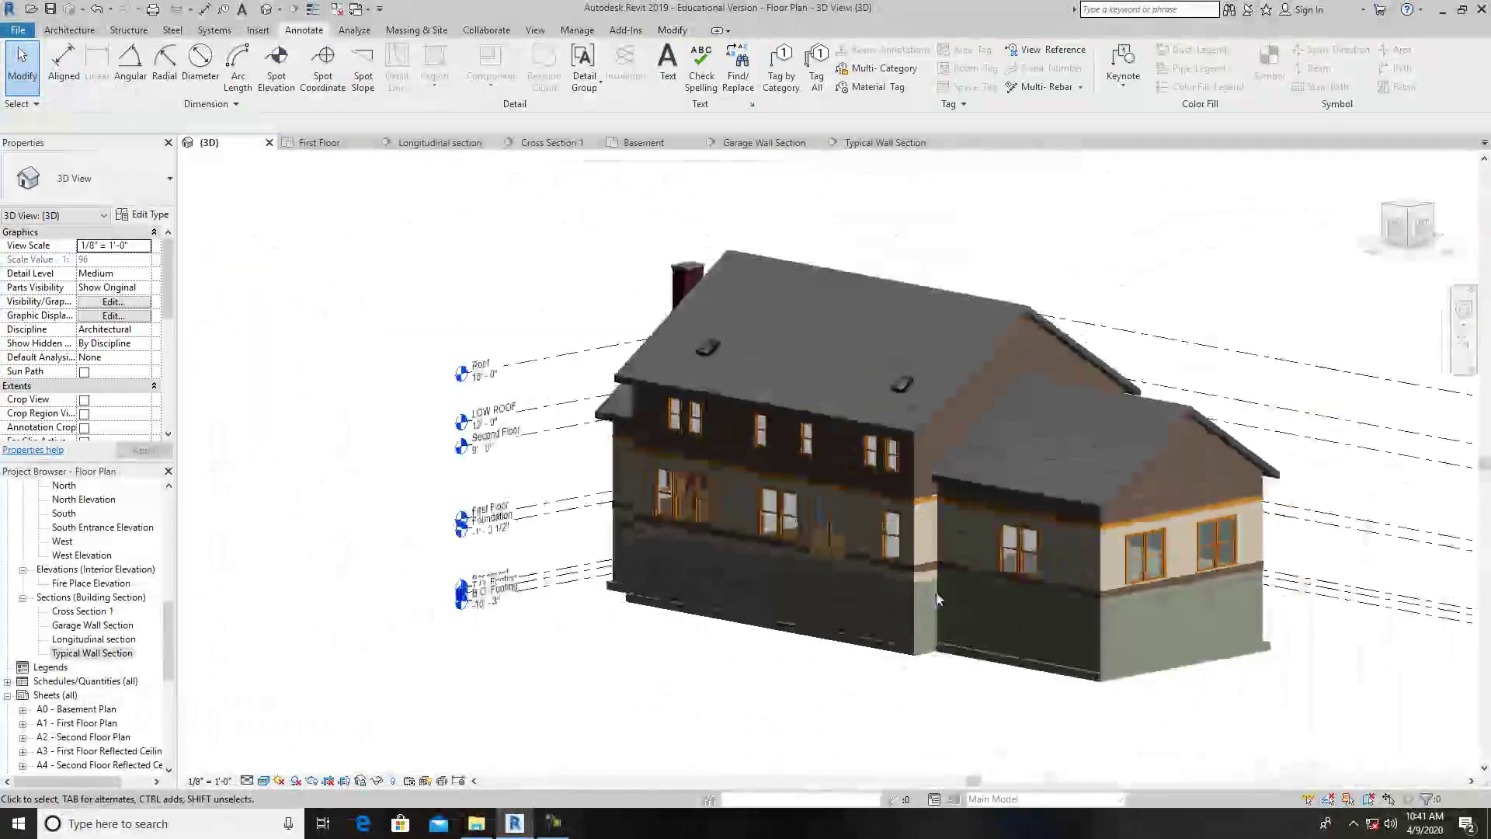
mouse_move(1421, 231)
left_mouse_down()
mouse_move(1288, 216)
mouse_move(1336, 248)
mouse_move(1048, 260)
mouse_move(1002, 280)
left_mouse_up()
middle_click_drag(1133, 366, 721, 325)
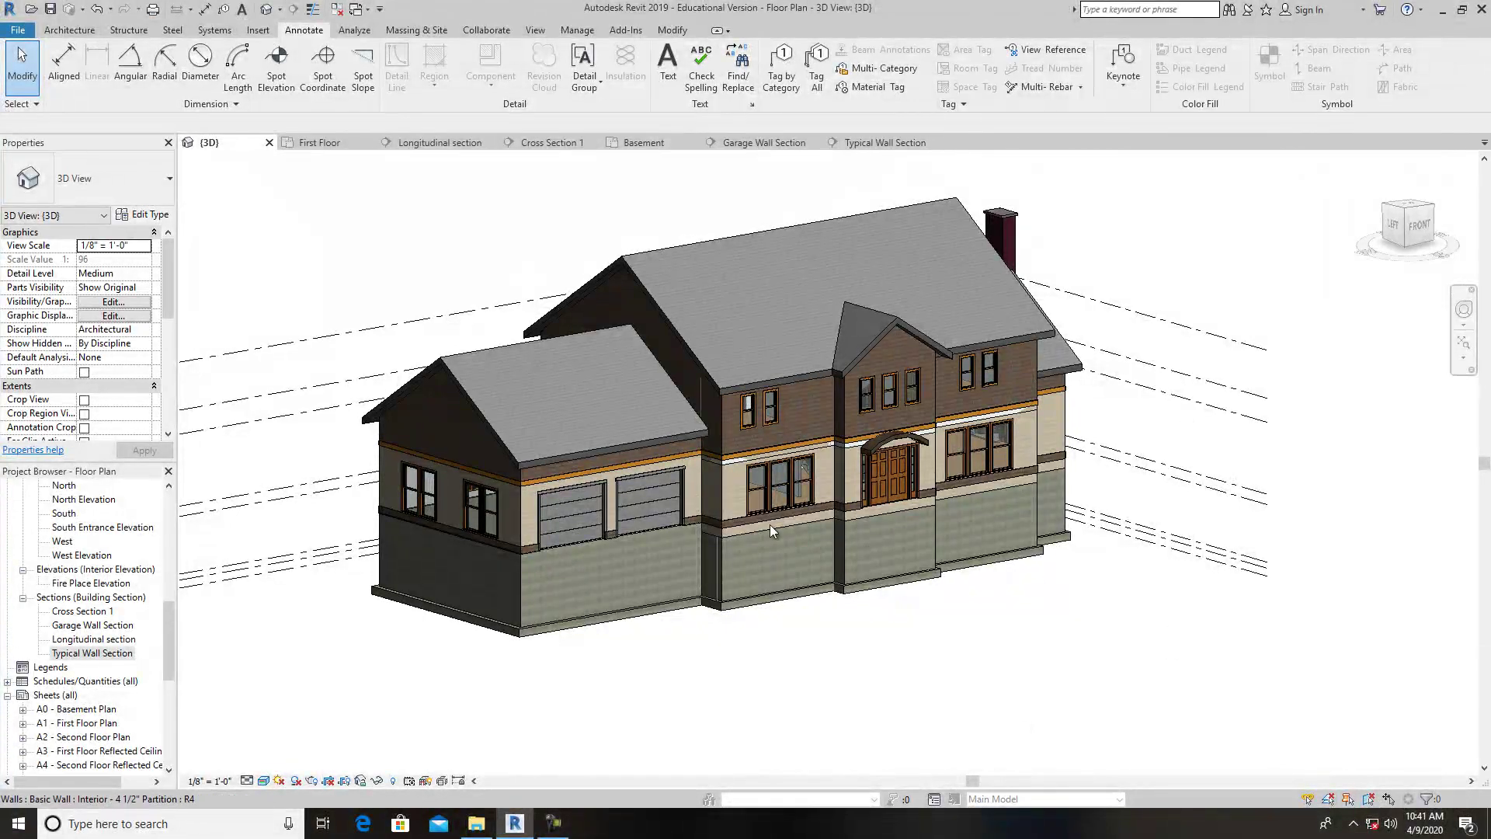
Open the Typical Wall Section view and set its scale to 3/4" = 1'-0".
double_click(99, 654)
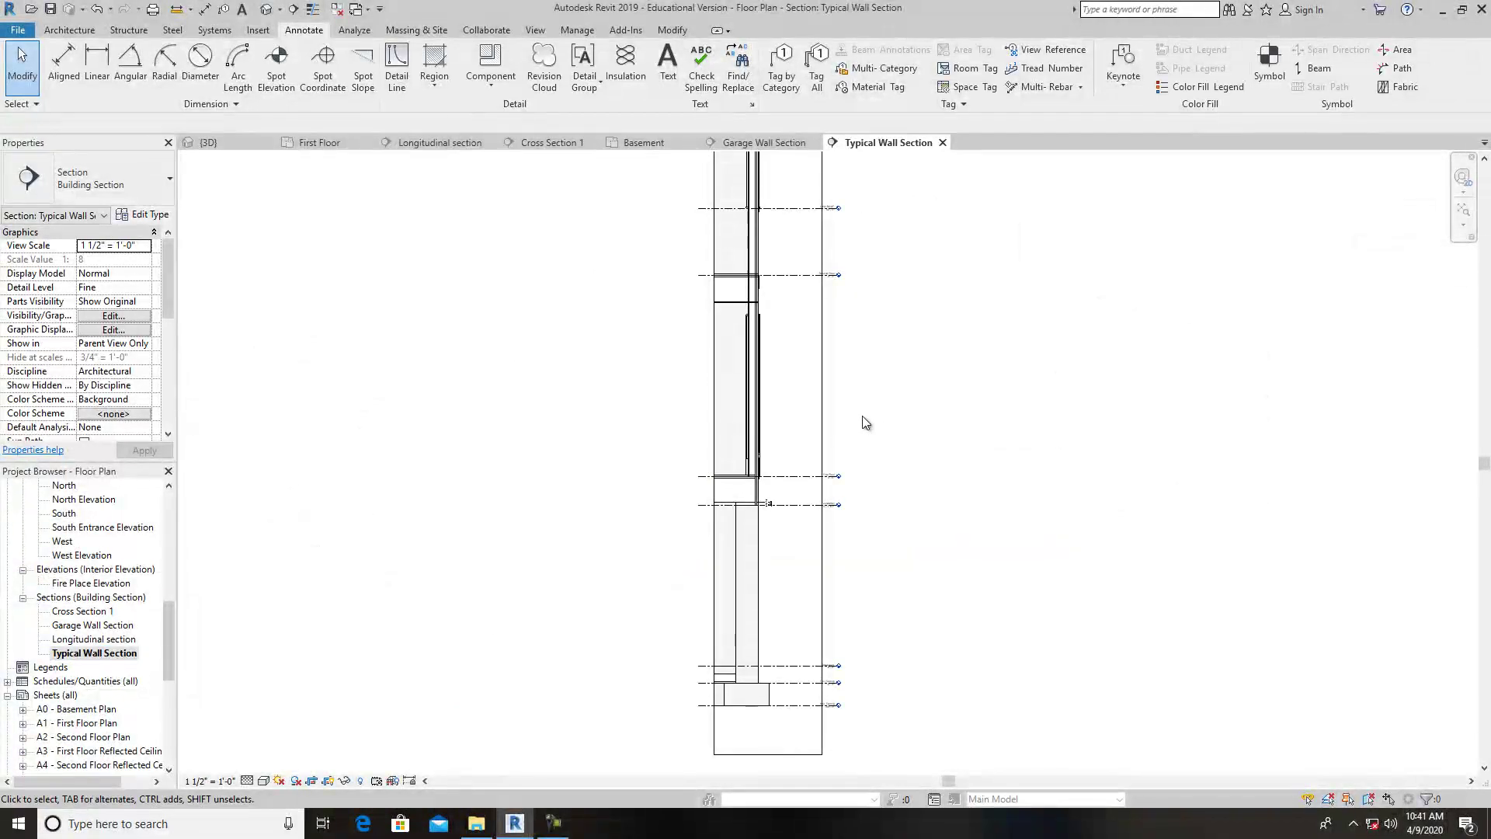
middle_click_drag(572, 653, 432, 568)
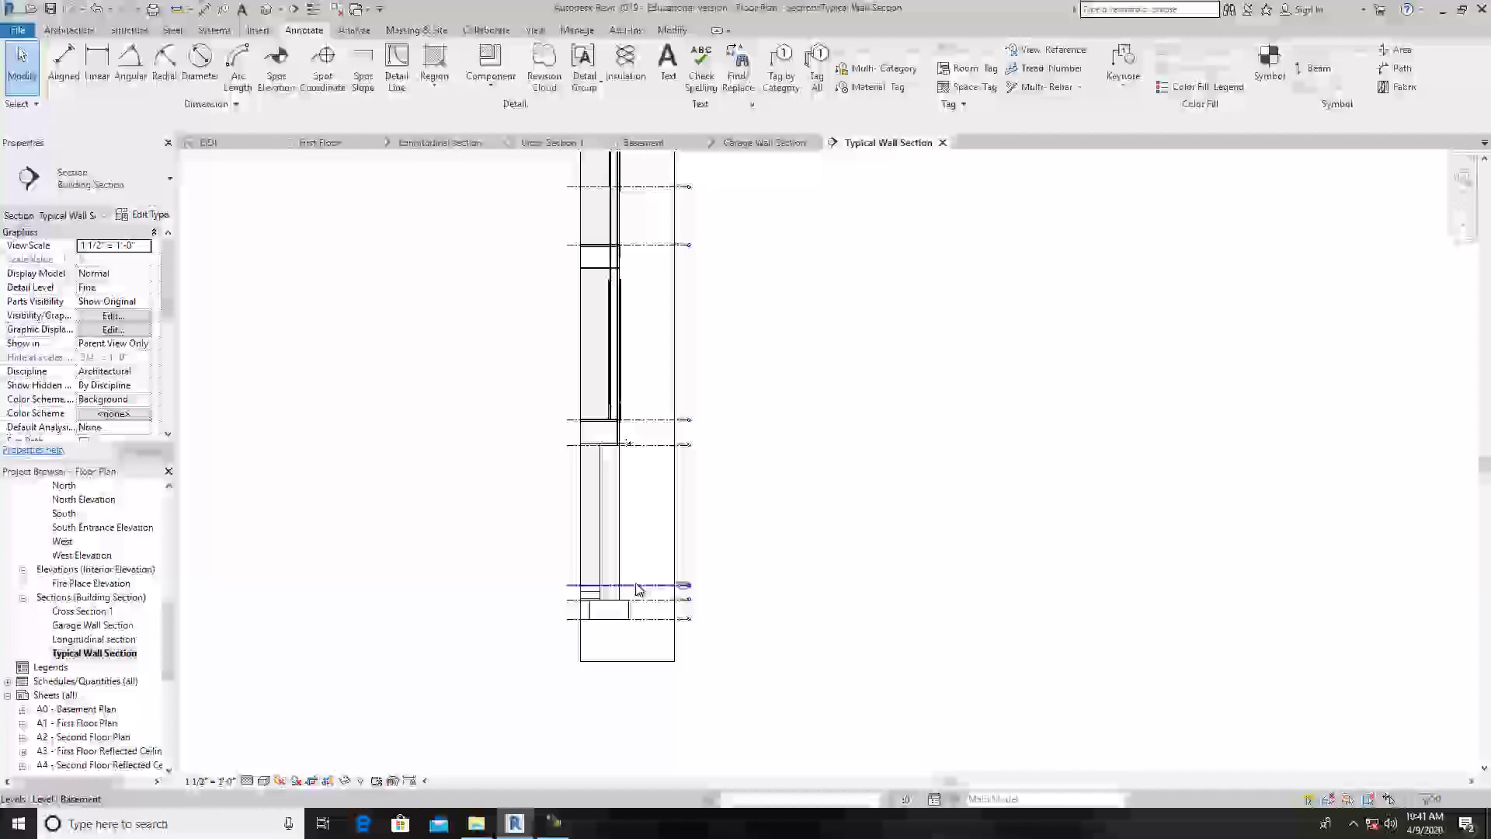
scroll(632, 549, "down", 3)
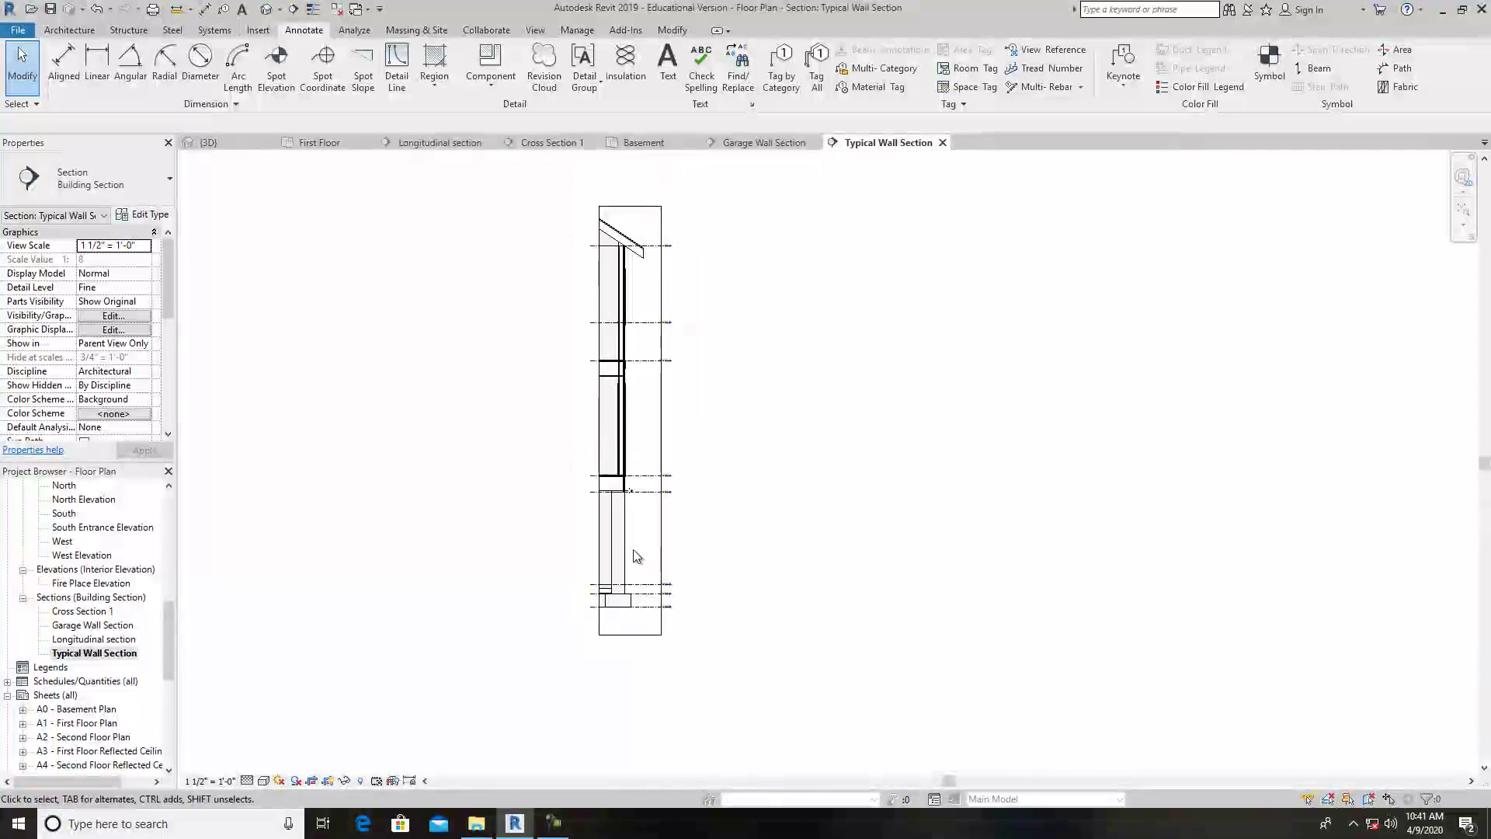
left_click(207, 781)
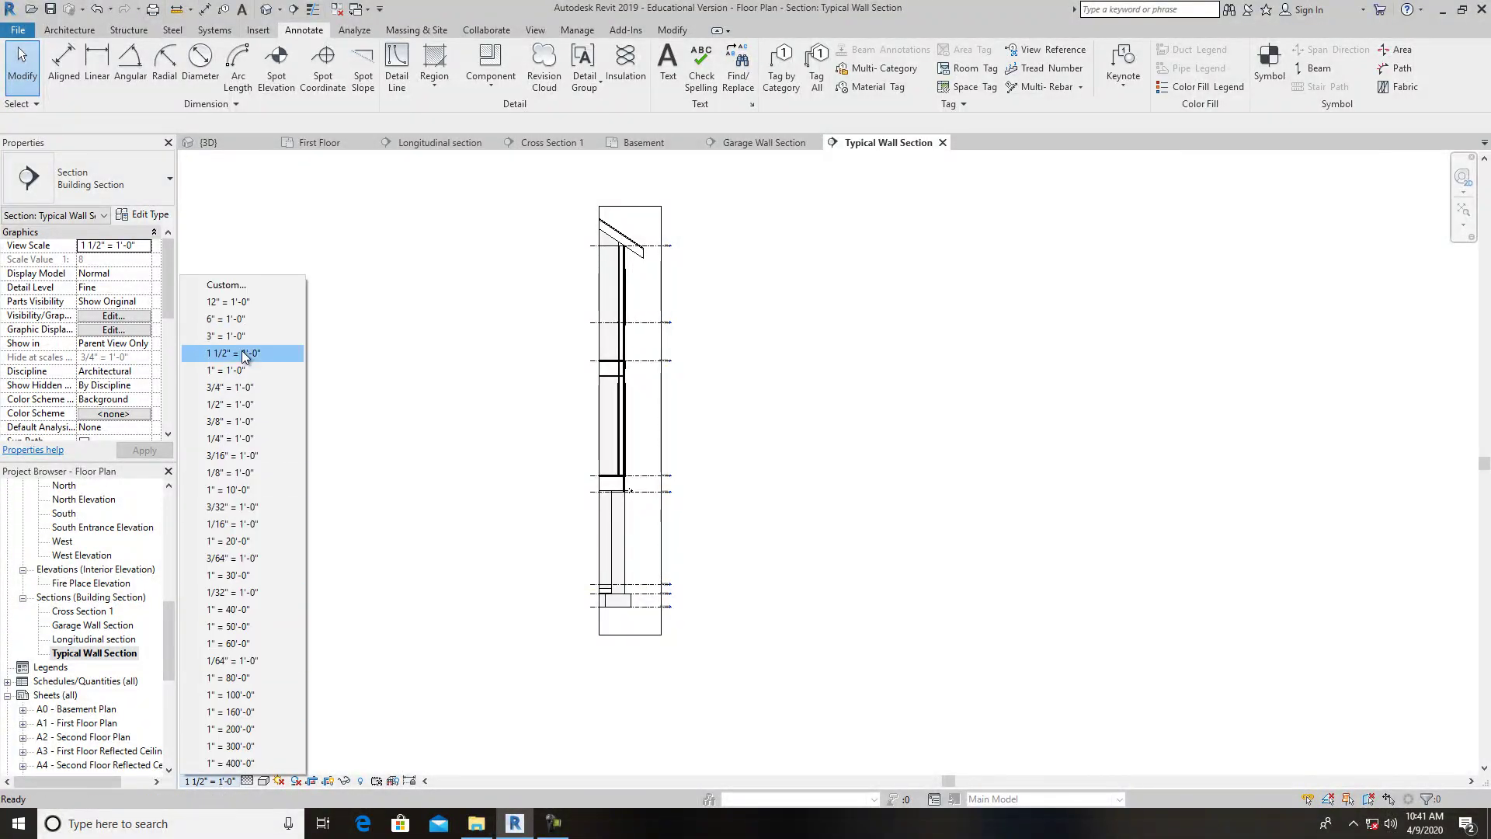
left_click(264, 387)
Examine the typical wall section from the footings up to the second floor, ending at the first-floor and foundation junction.
scroll(674, 592, "up", 5)
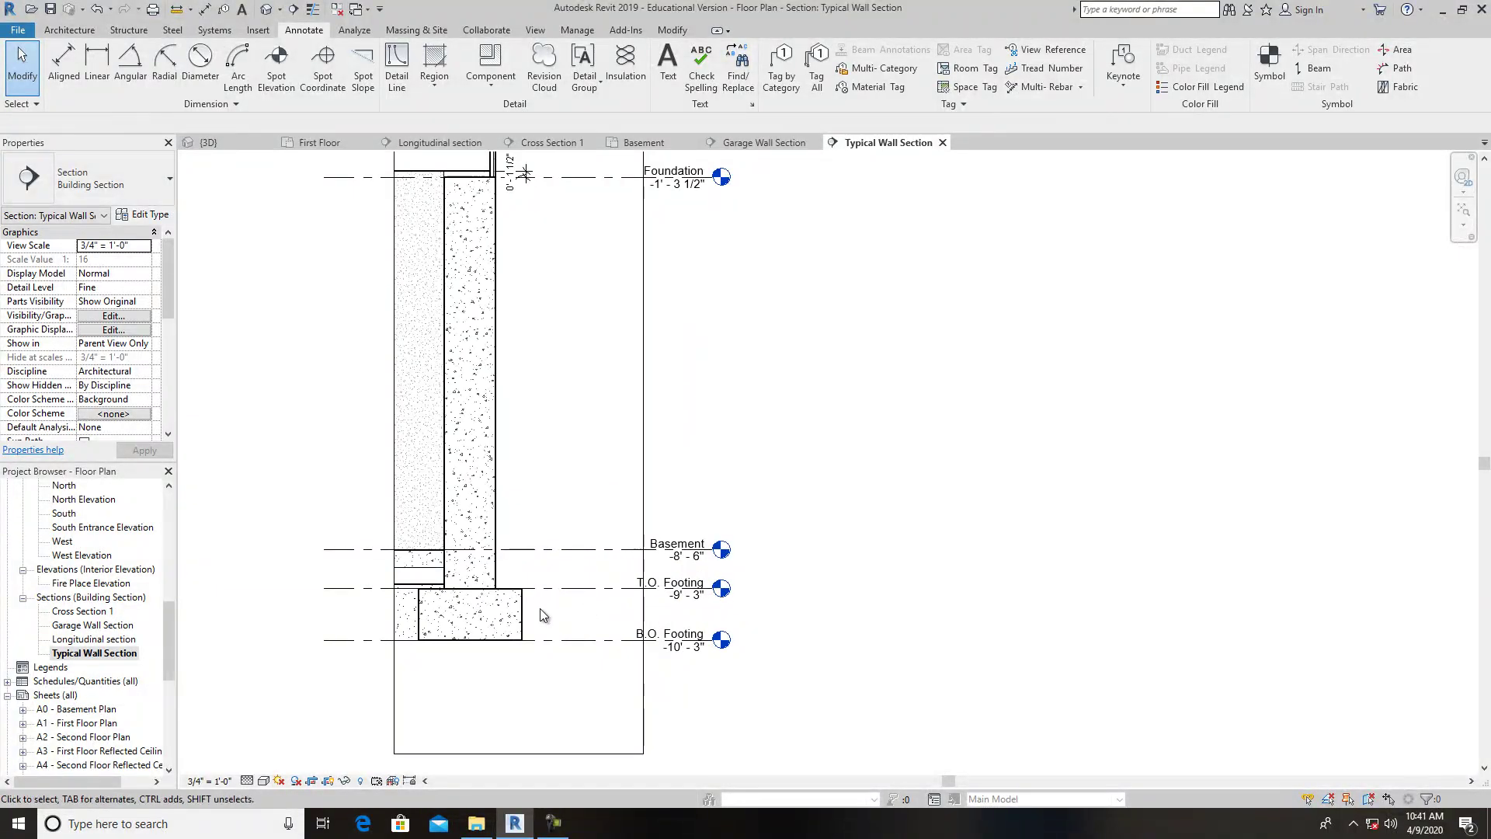
scroll(478, 590, "down", 5)
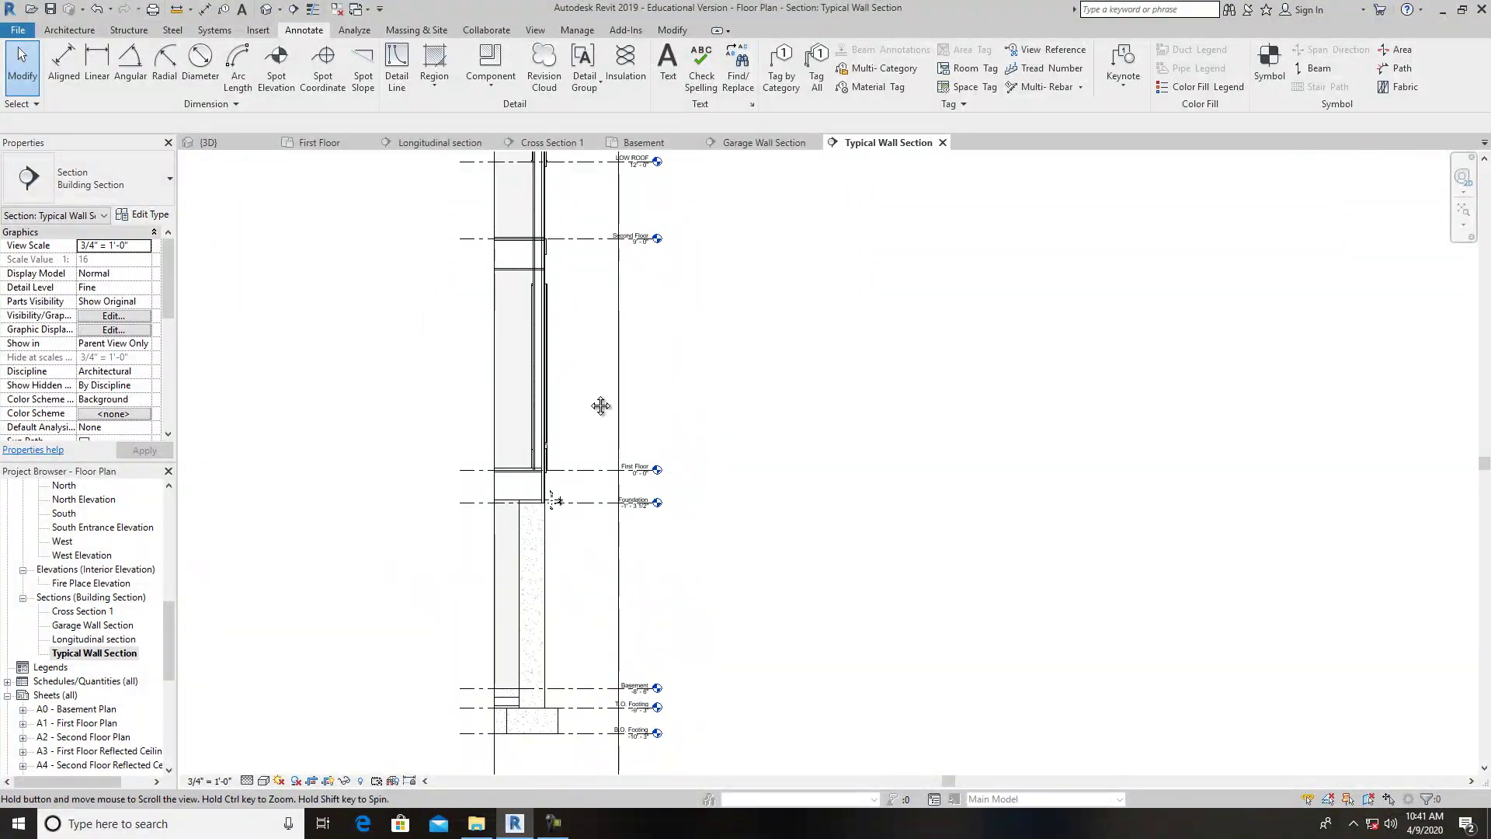
middle_click_drag(593, 383, 589, 598)
scroll(551, 450, "up", 6)
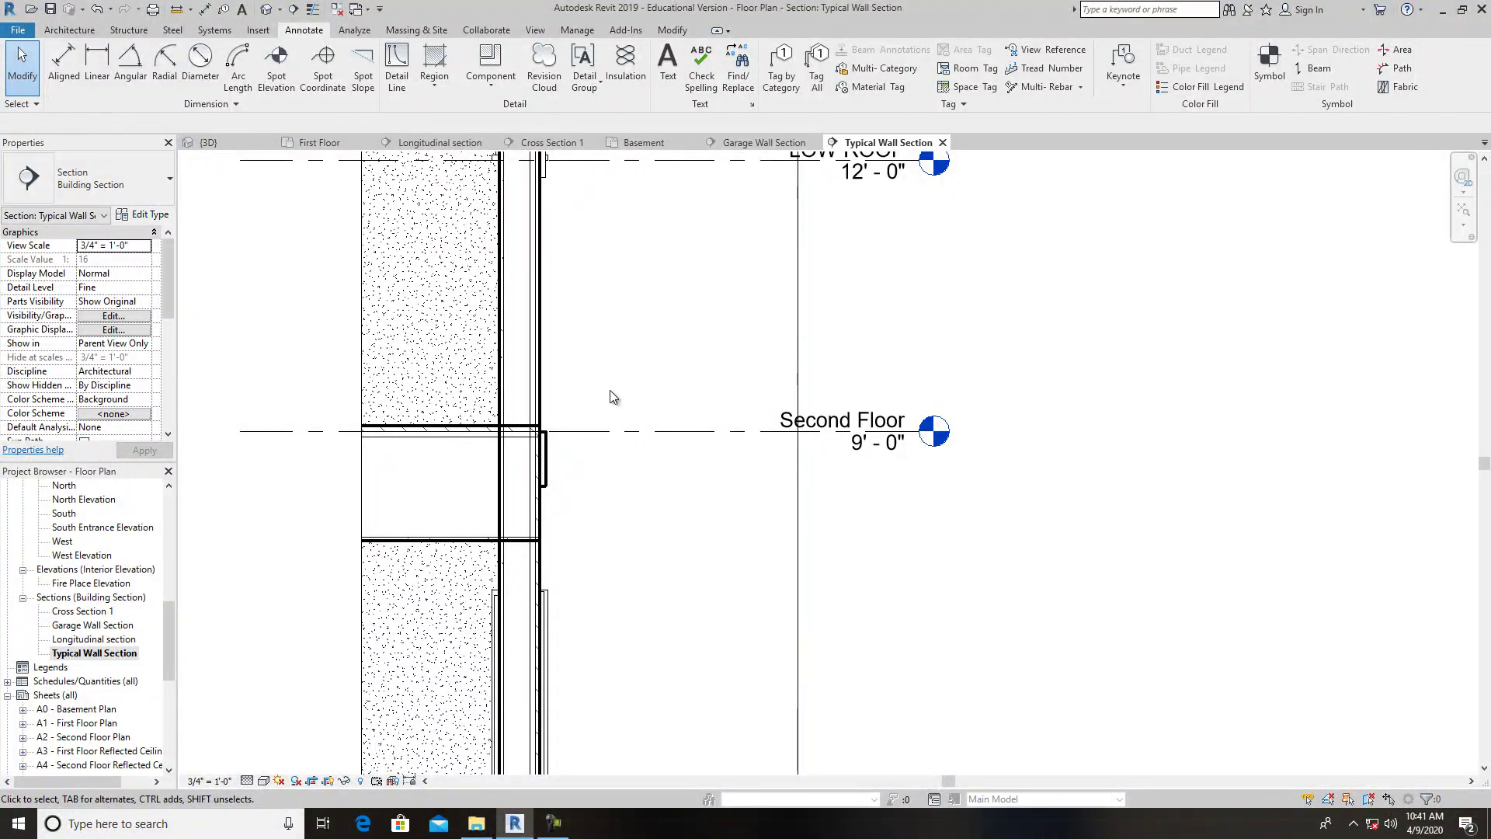
scroll(610, 397, "down", 4)
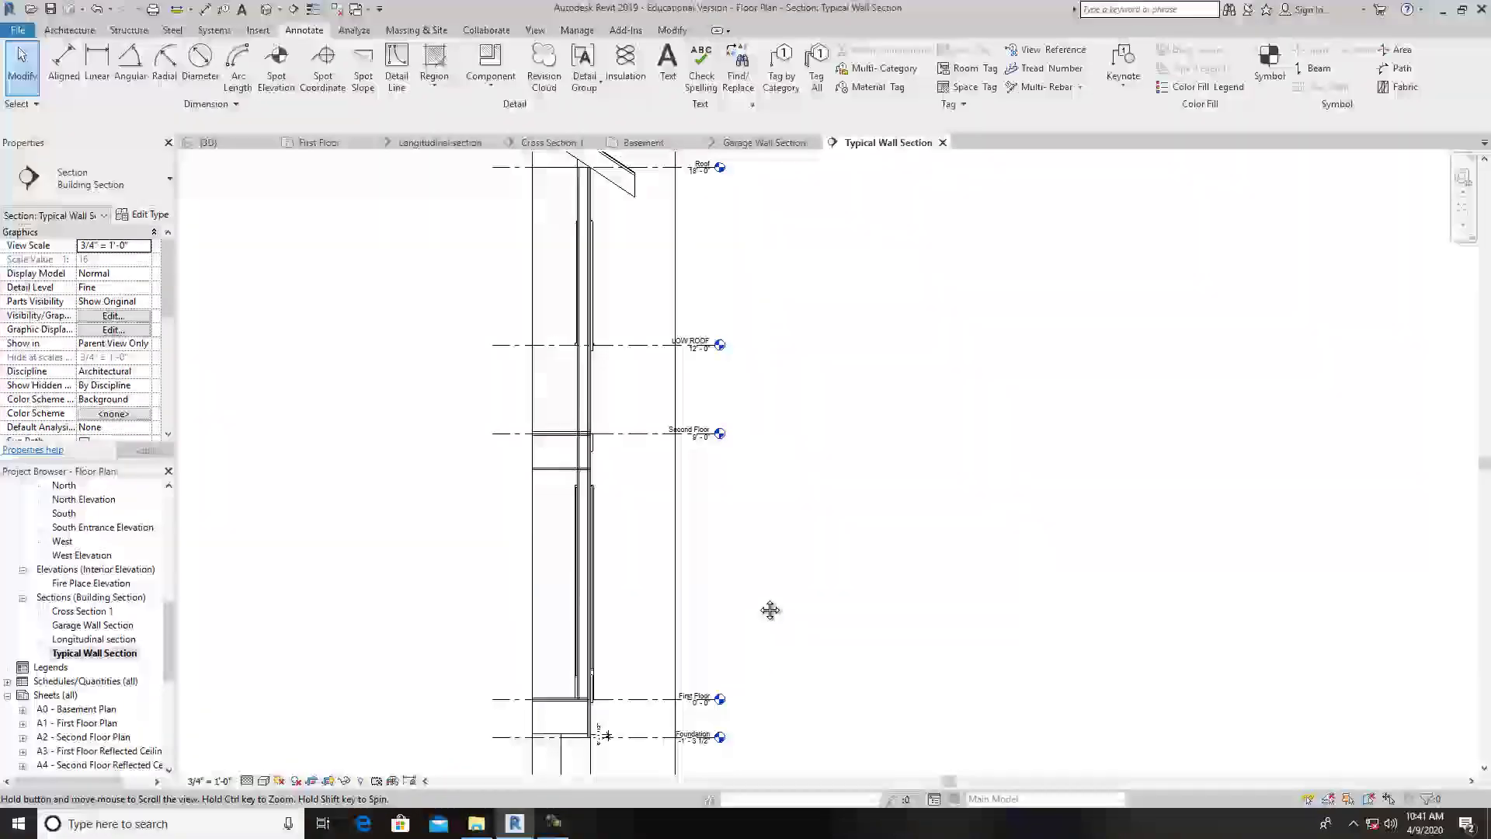
middle_click_drag(773, 612, 785, 444)
scroll(608, 580, "up", 5)
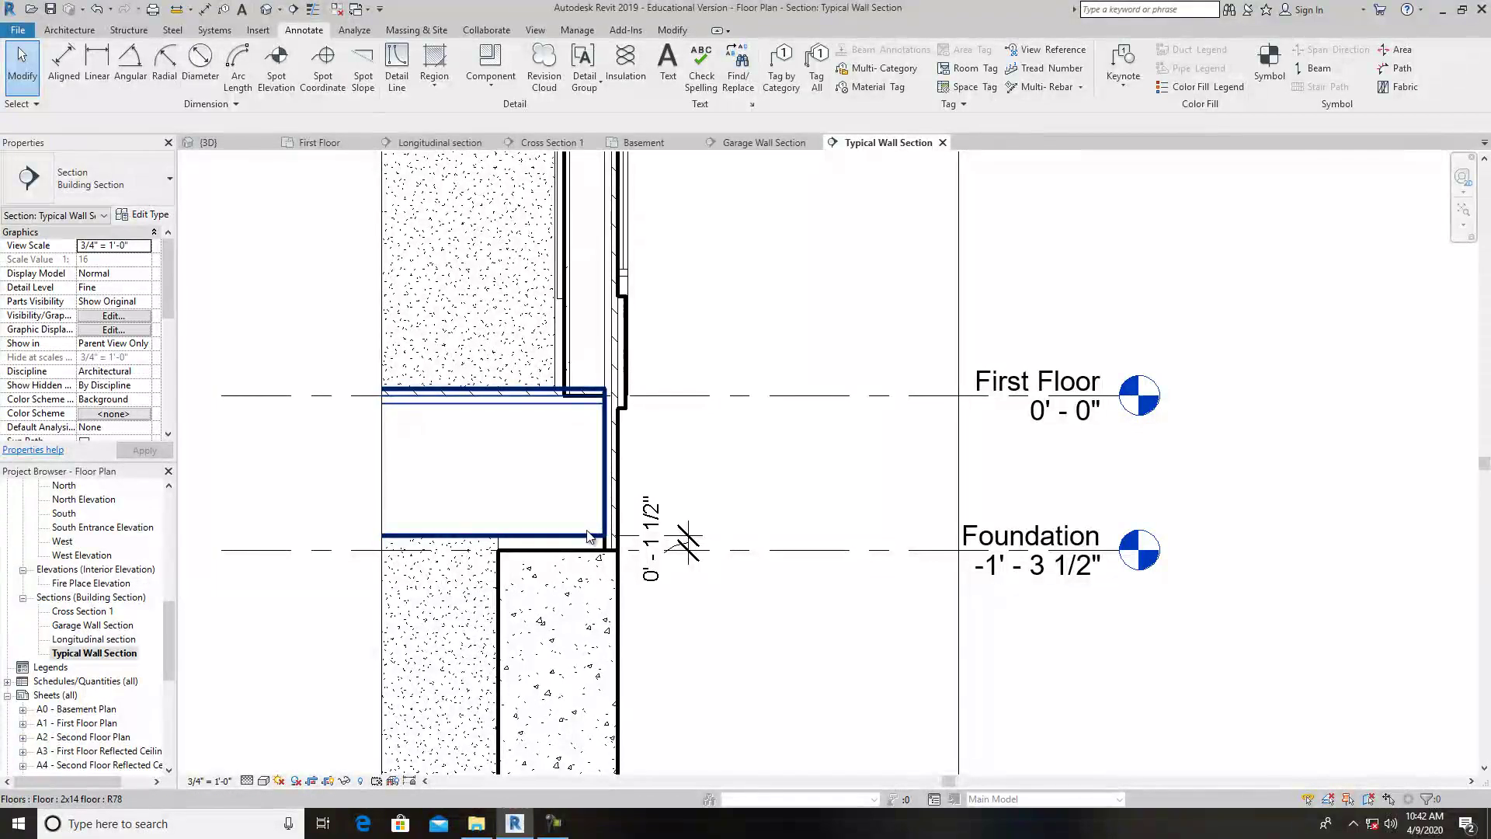
left_click(507, 94)
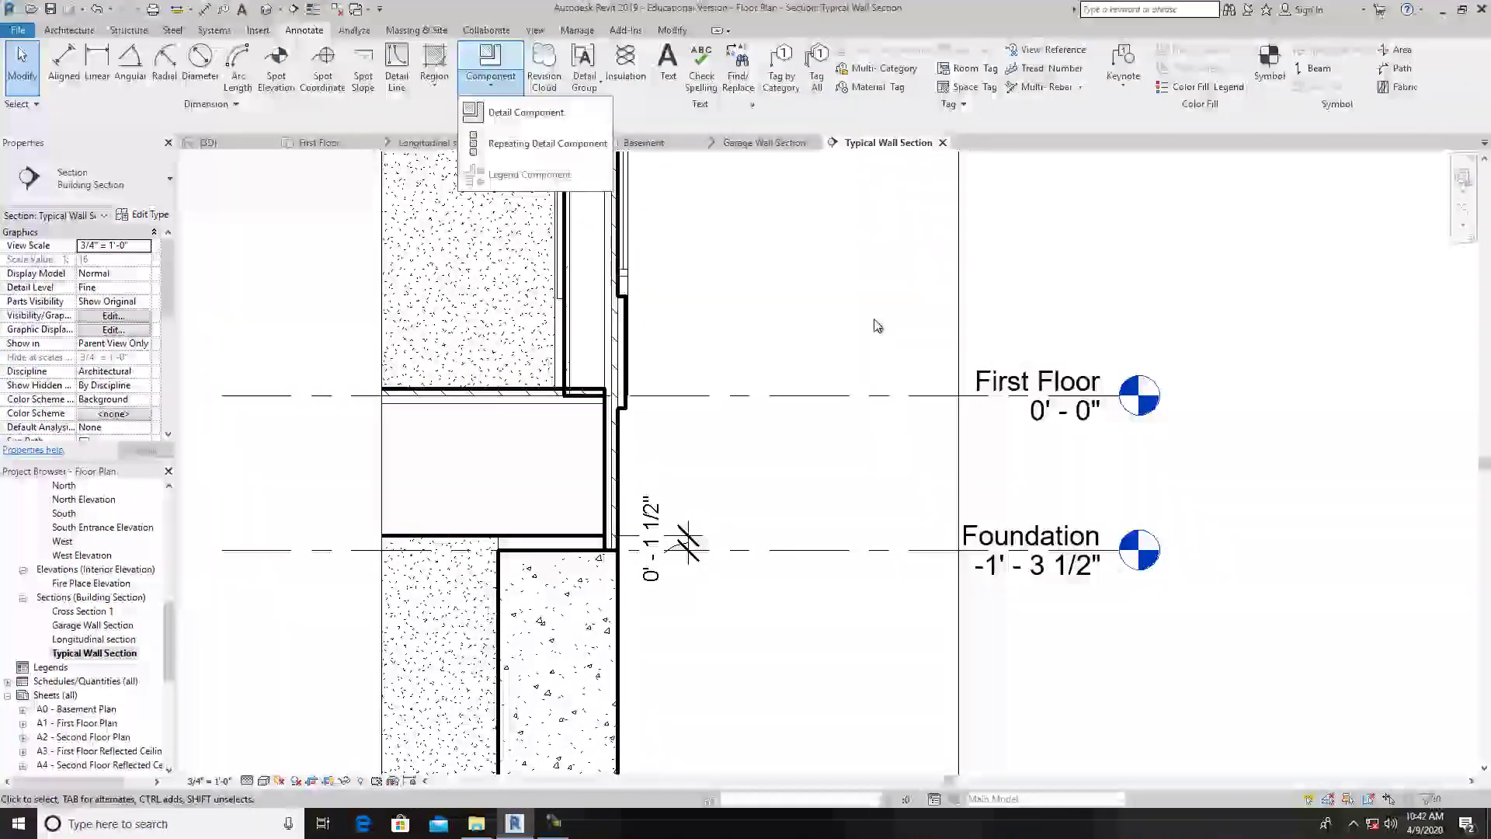
left_click(1314, 312)
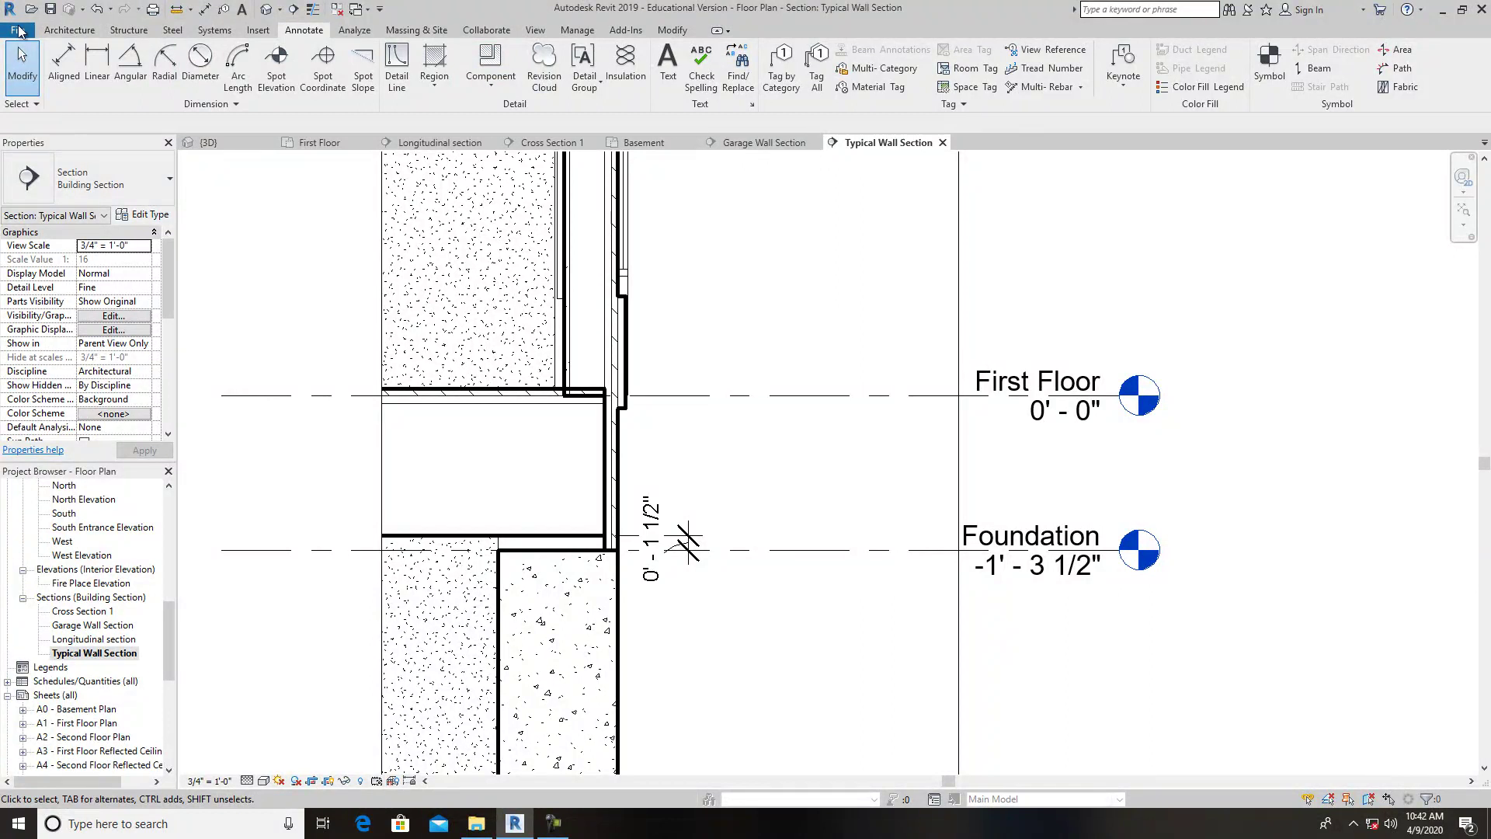
left_click(71, 31)
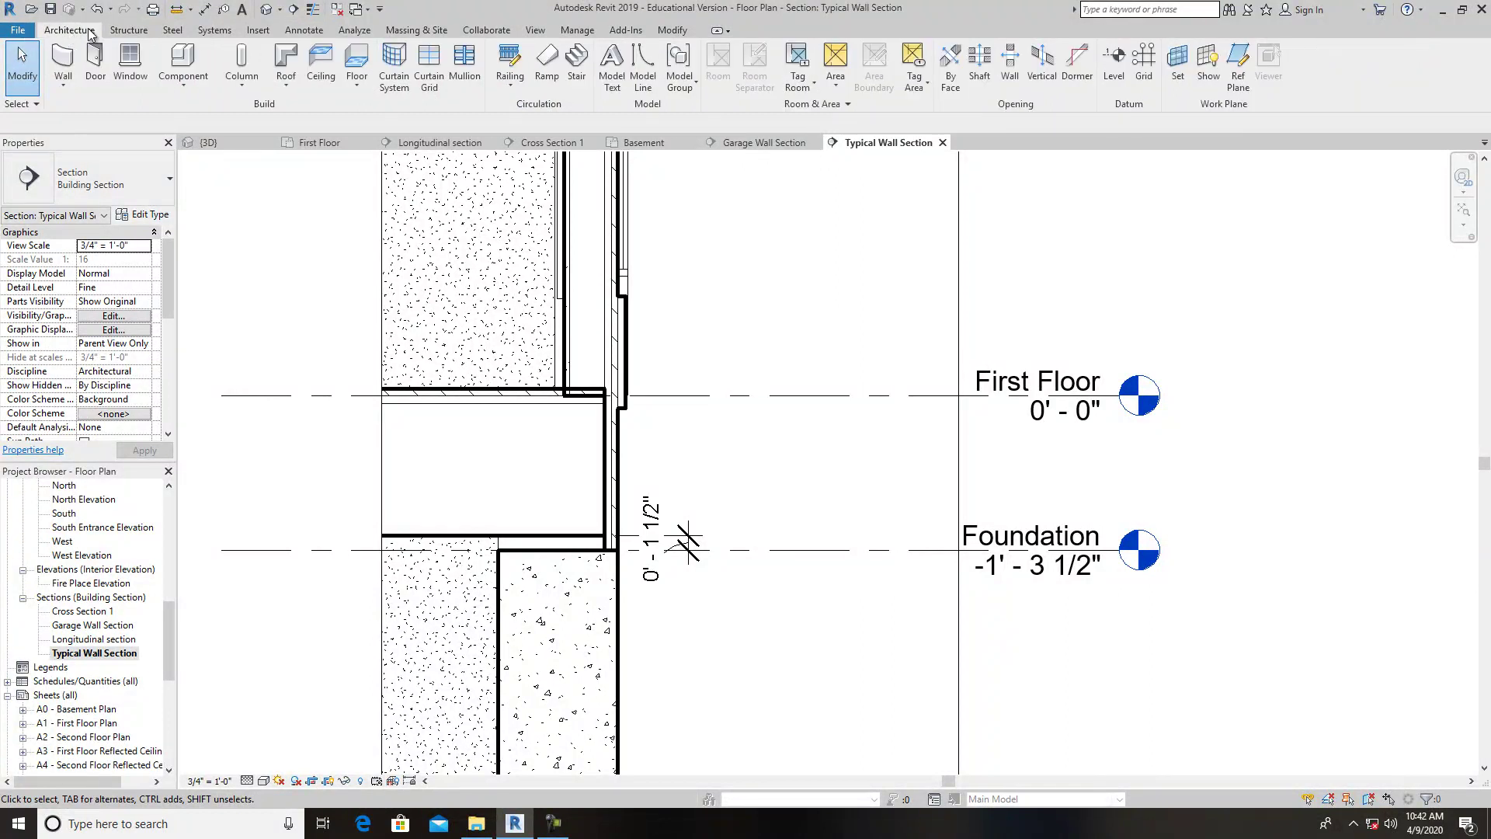
left_click(302, 31)
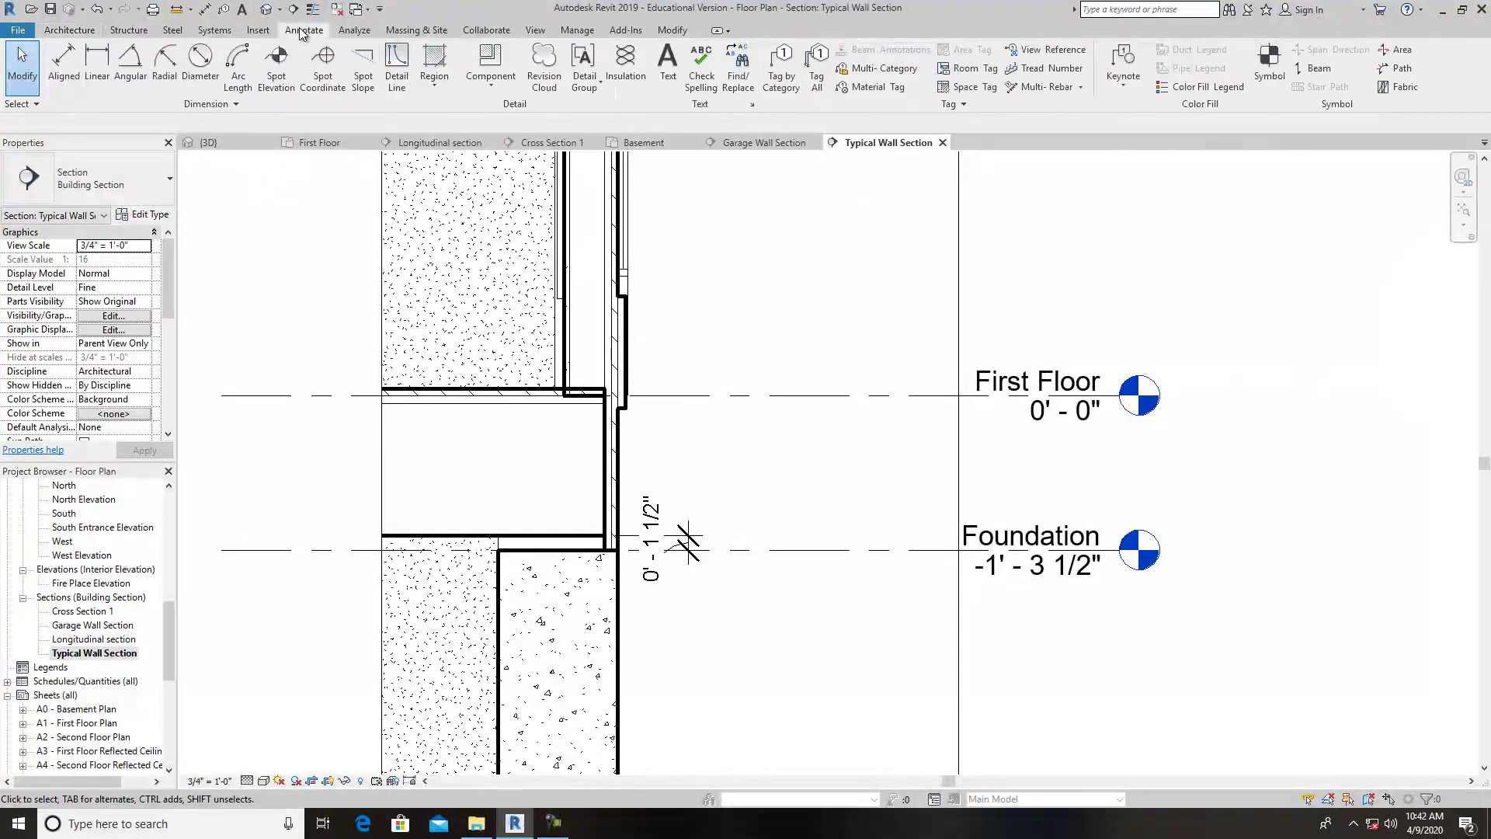
Place a 2 x 6 Dimension Lumber-Section detail component flat on top of the foundation wall as a sill plate.
left_click(483, 86)
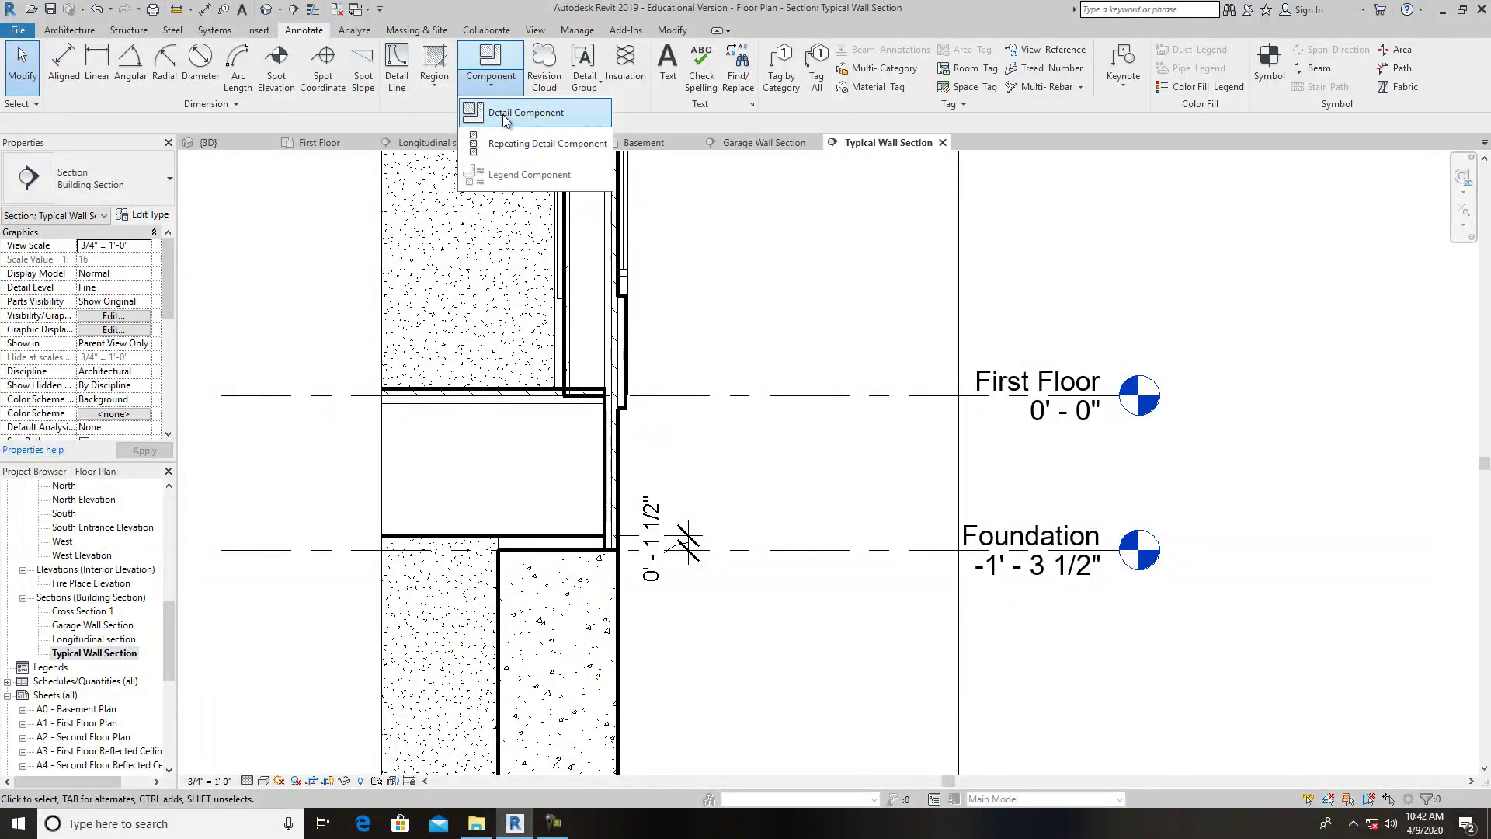
left_click(501, 114)
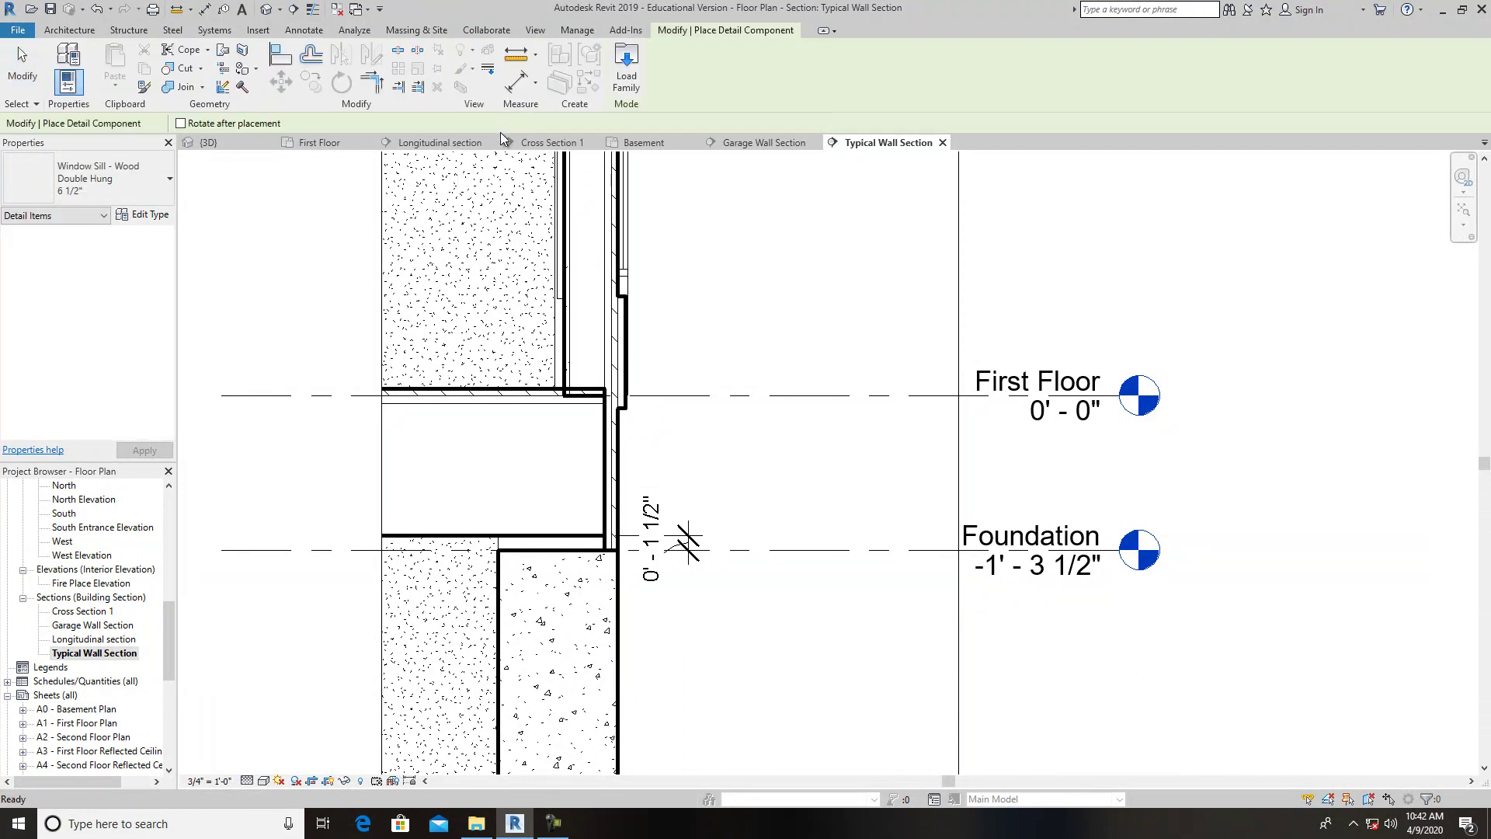
left_click(161, 183)
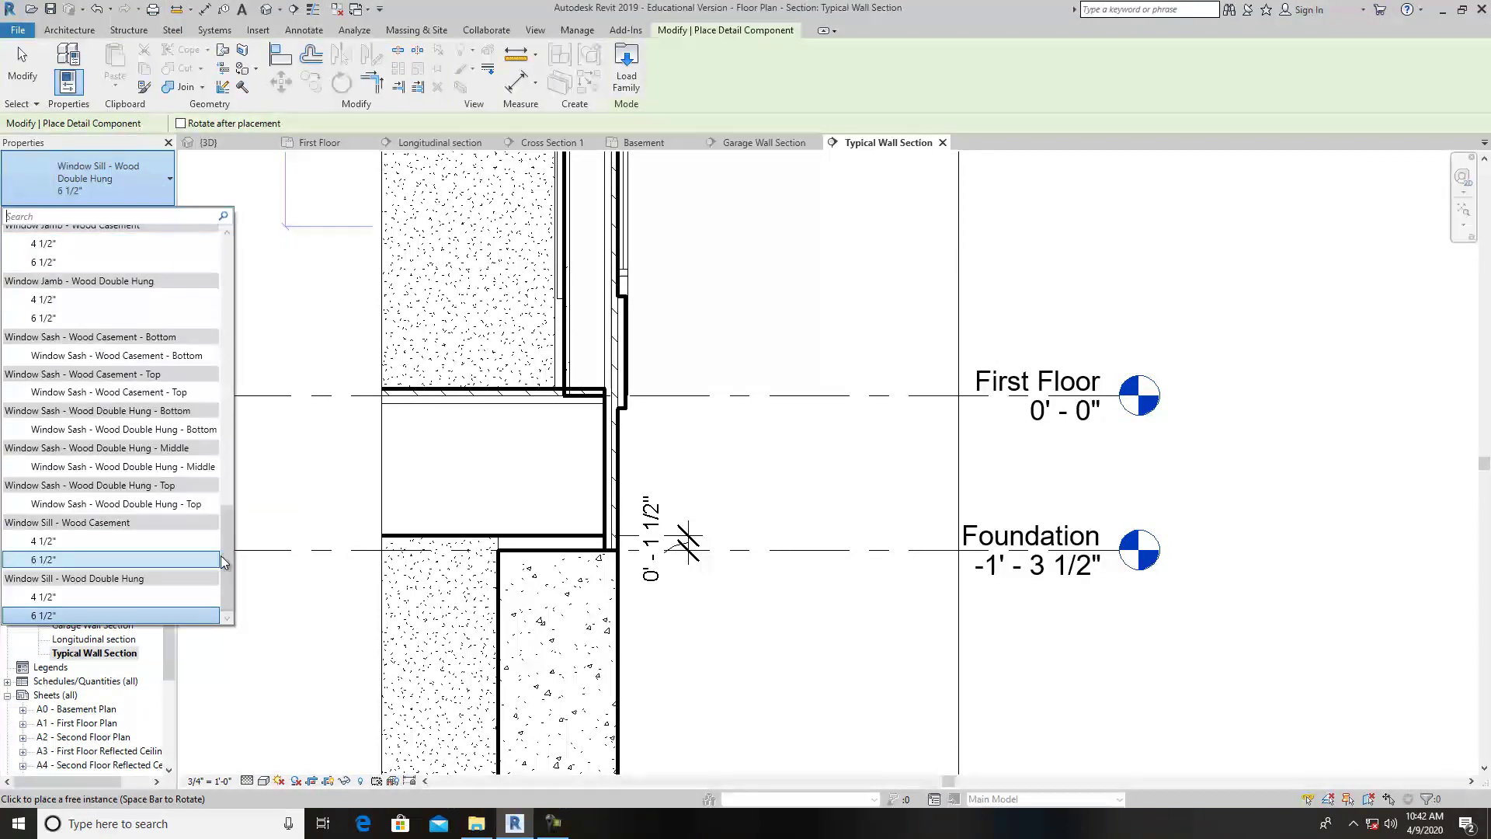
left_click_drag(226, 561, 208, 313)
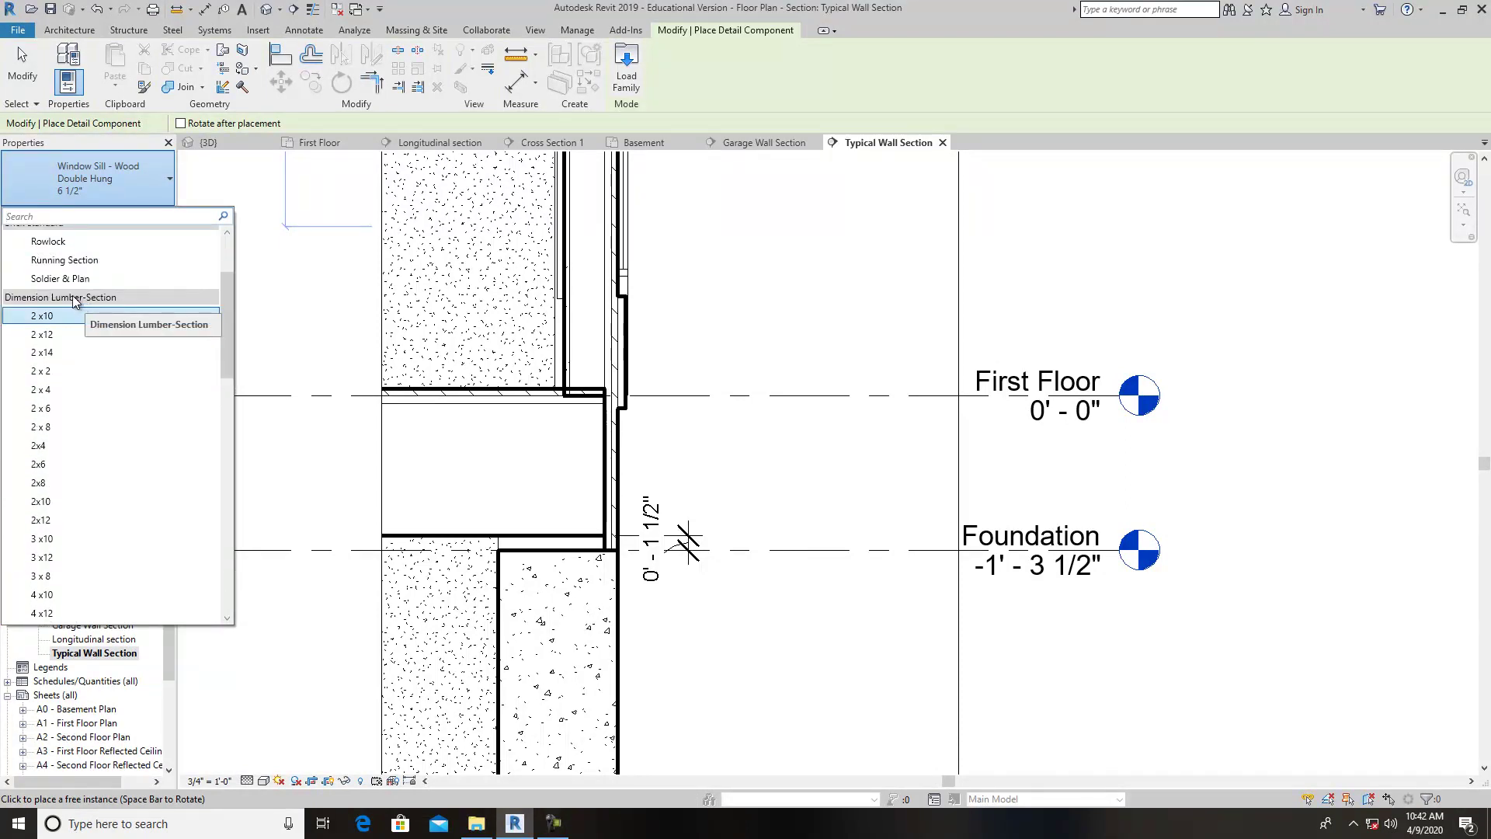
left_click(45, 408)
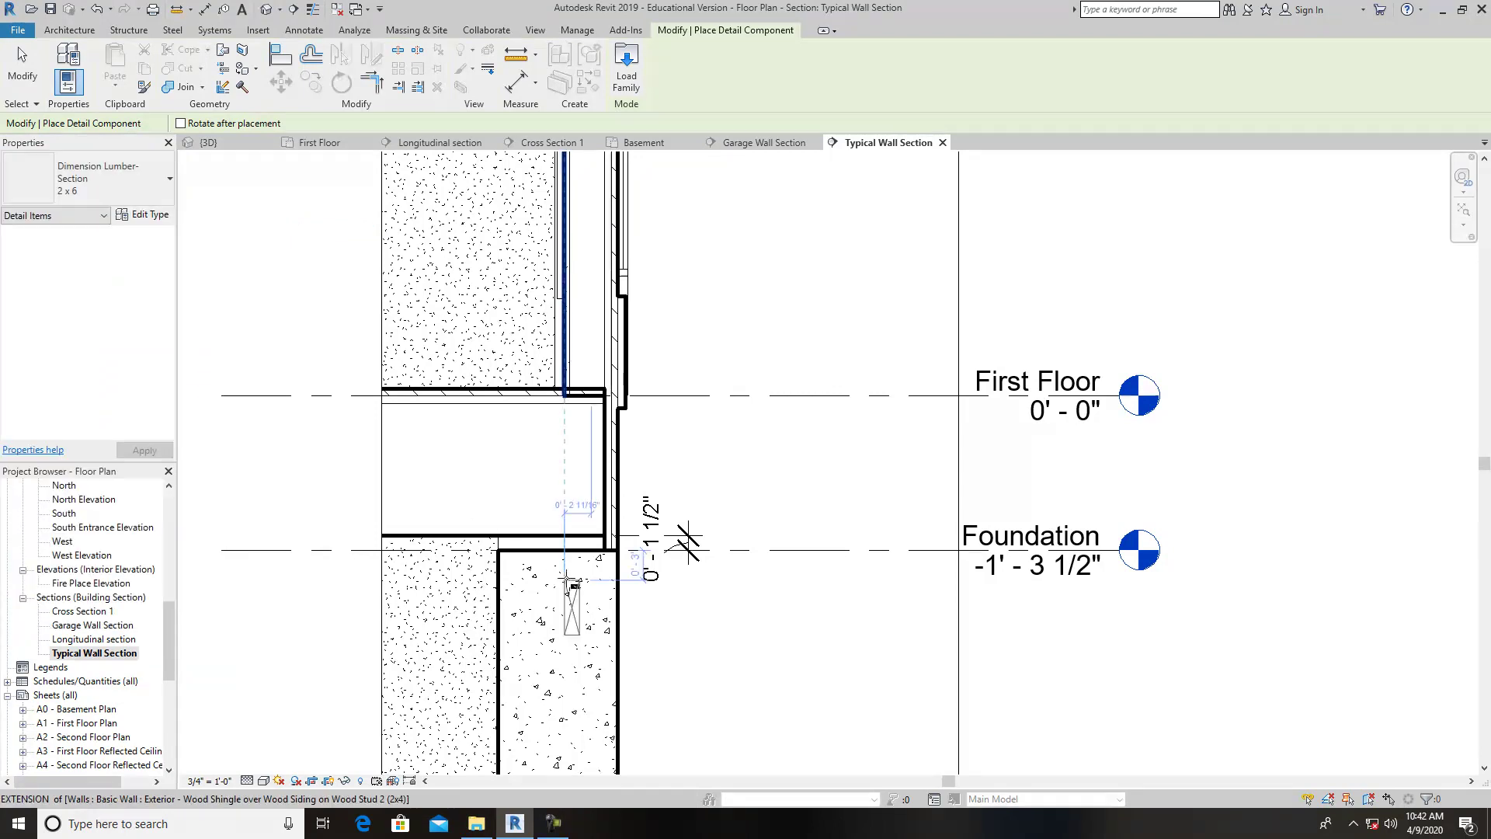
scroll(575, 548, "up", 2)
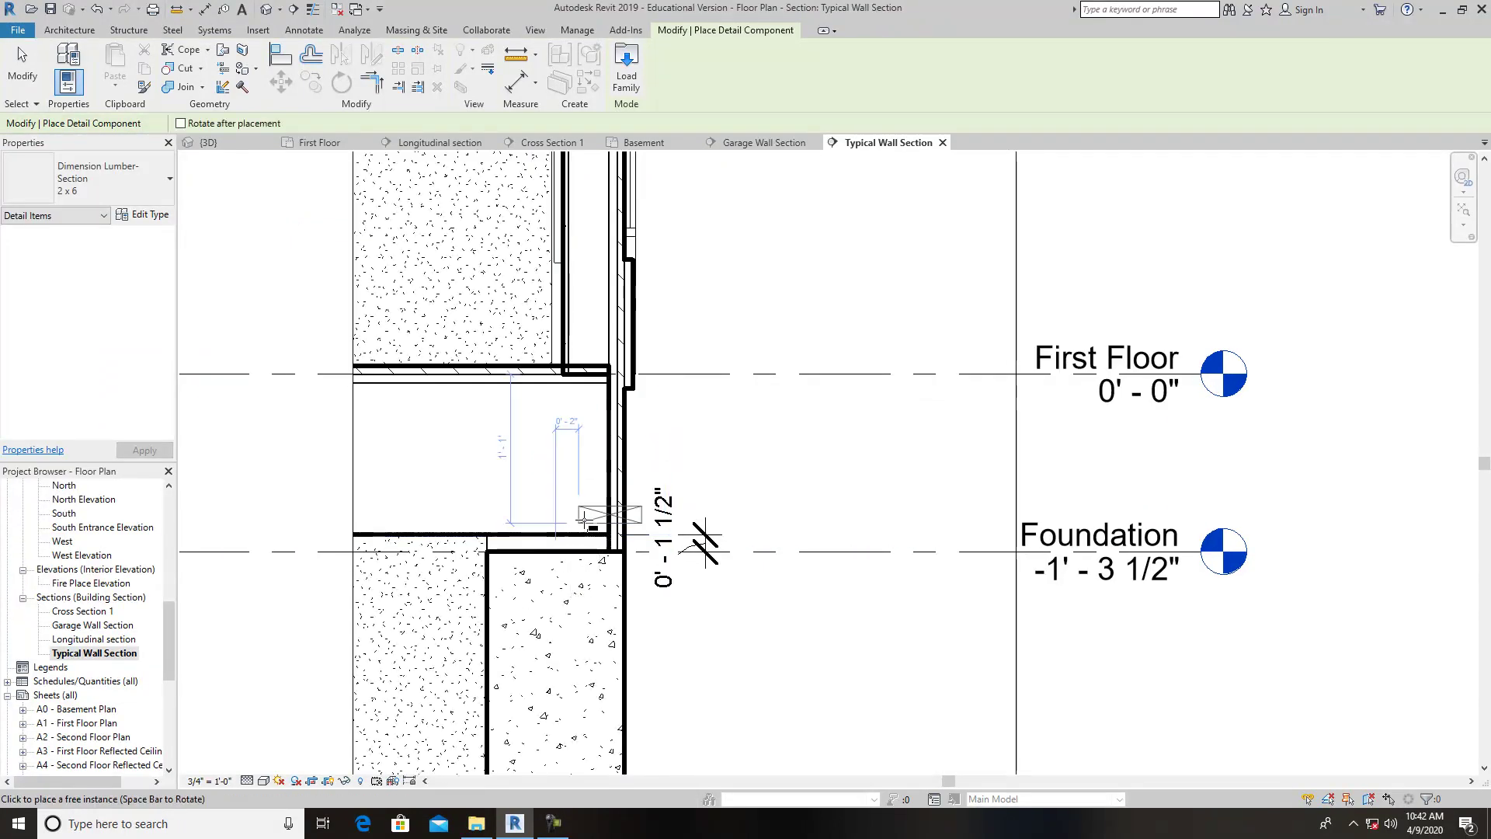
scroll(556, 547, "up", 4)
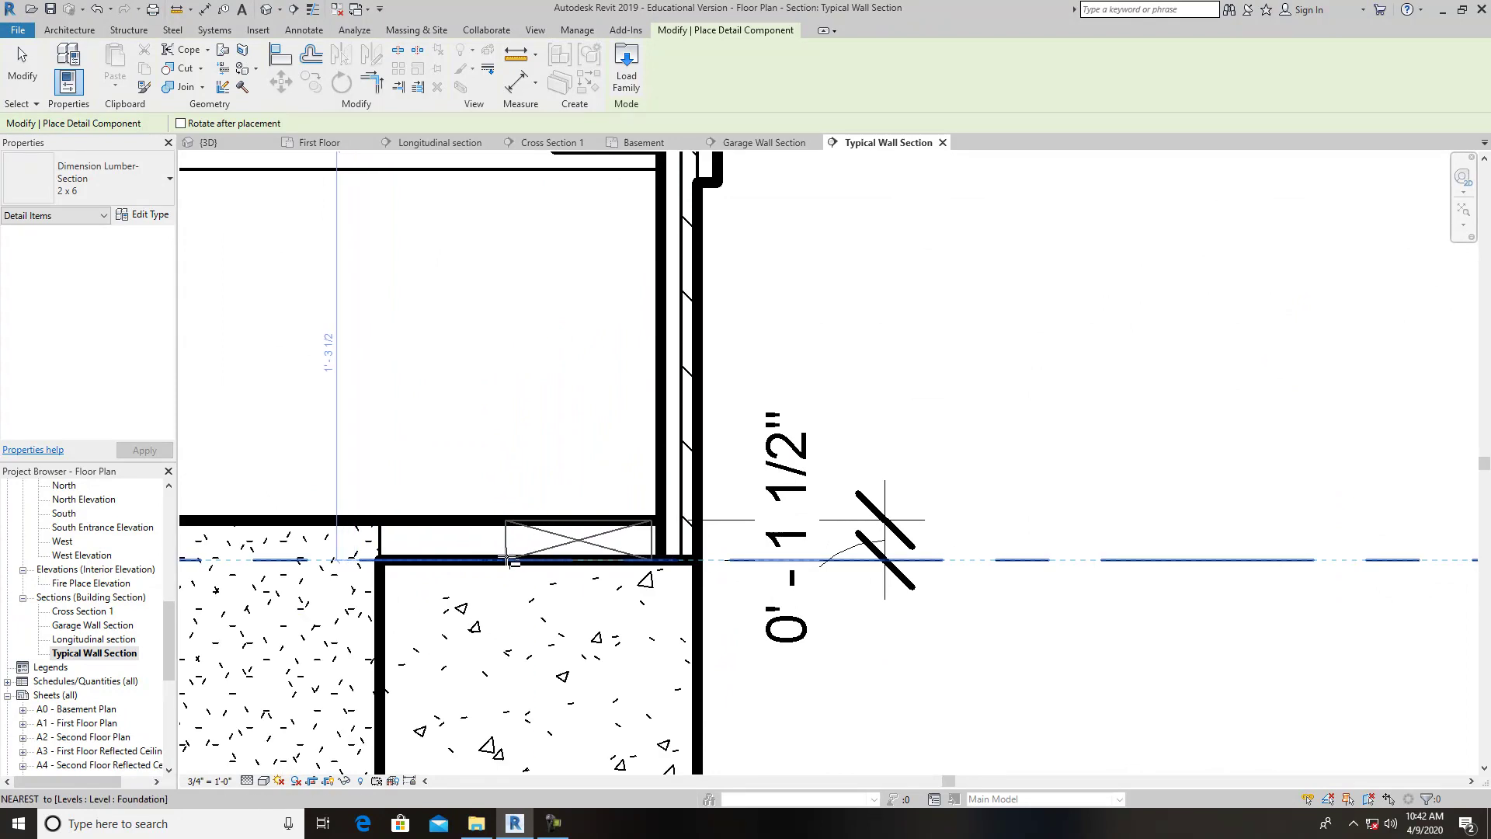
left_click(487, 561)
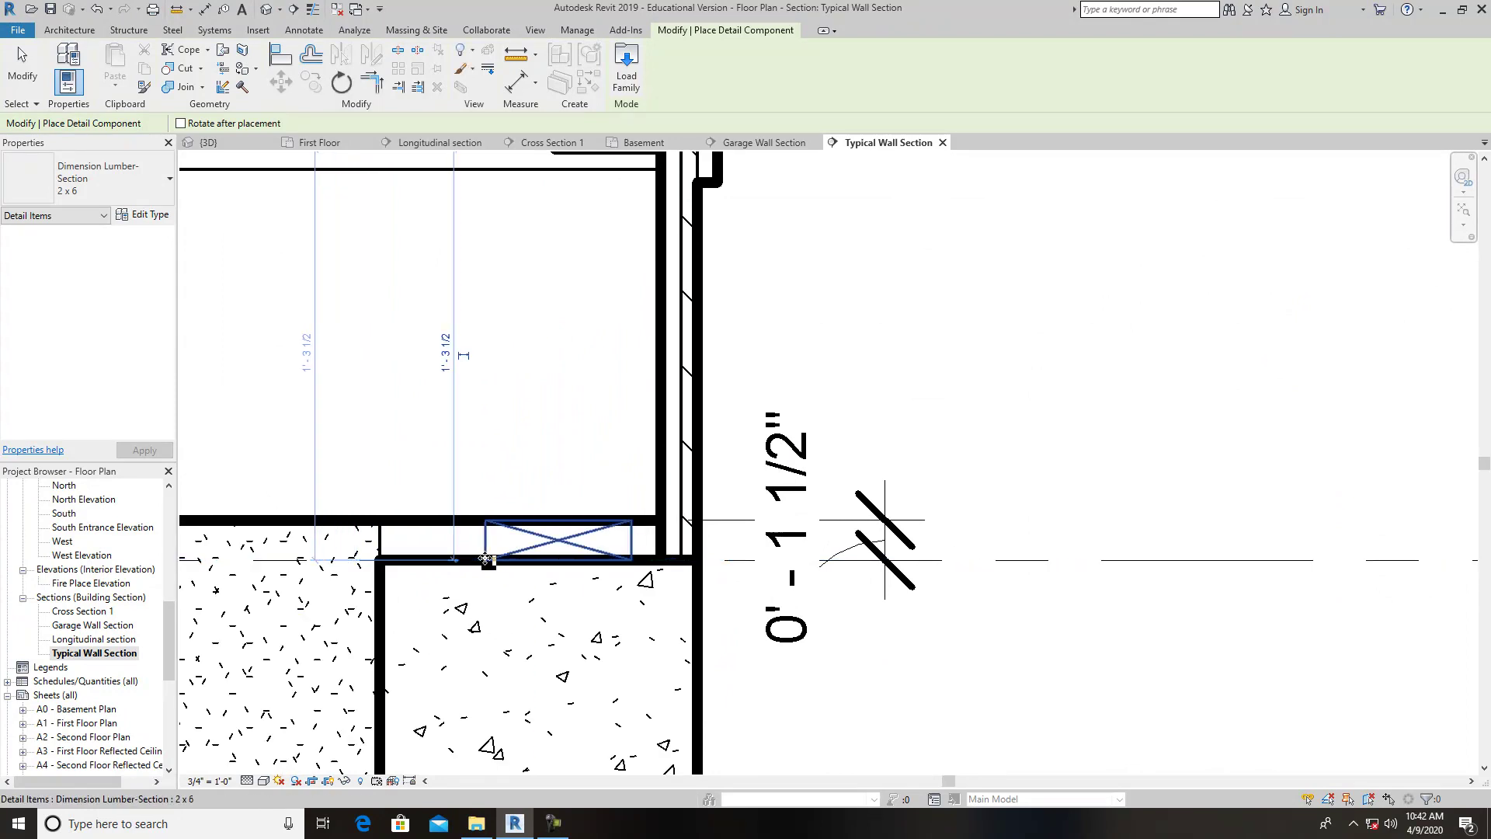
Align the outer end of the 2 x 6 sill plate with the outer edge of the first floor.
left_click(279, 64)
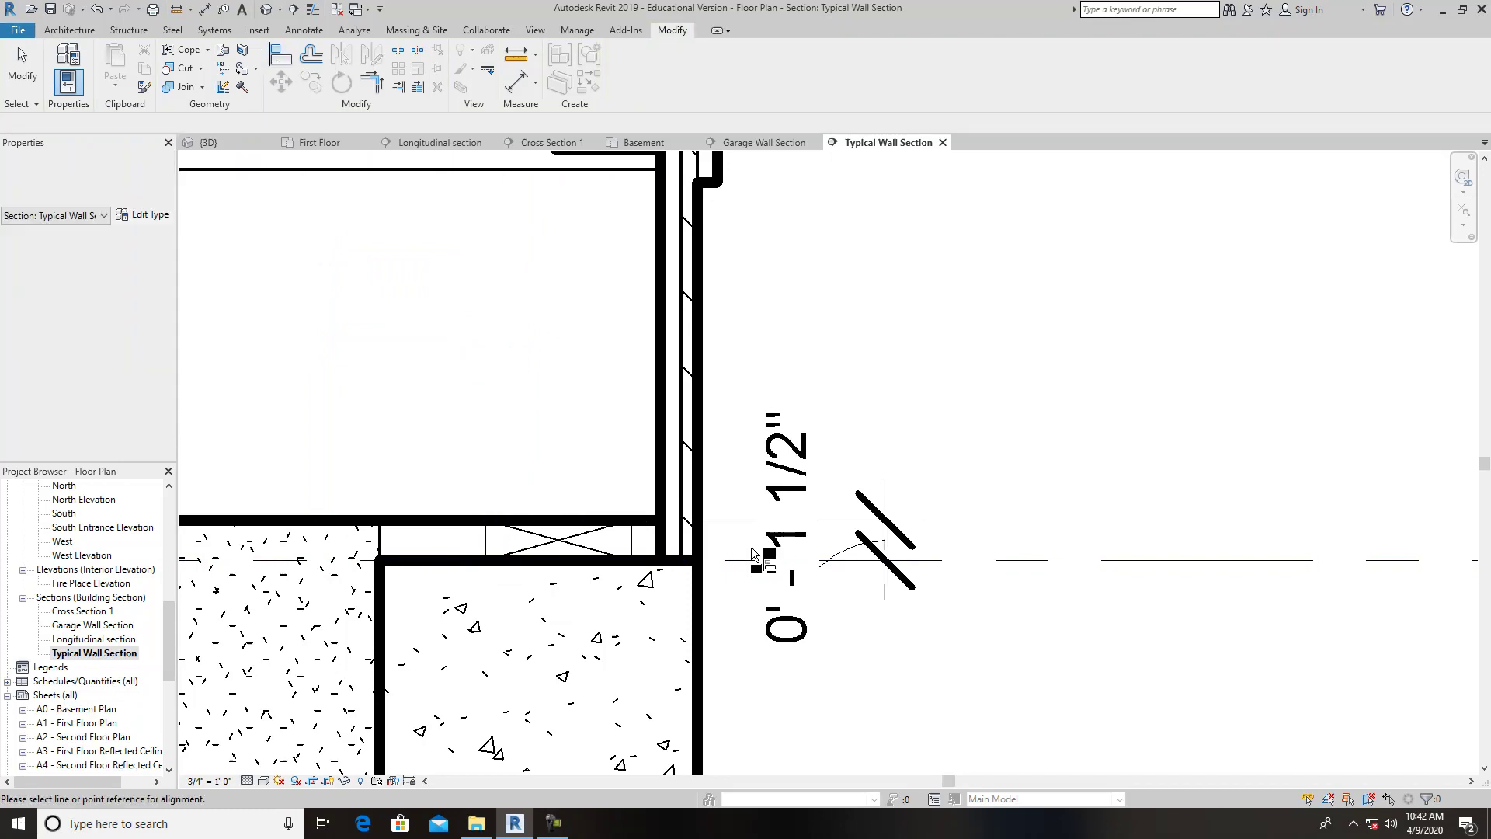
left_click(663, 548)
left_click(631, 542)
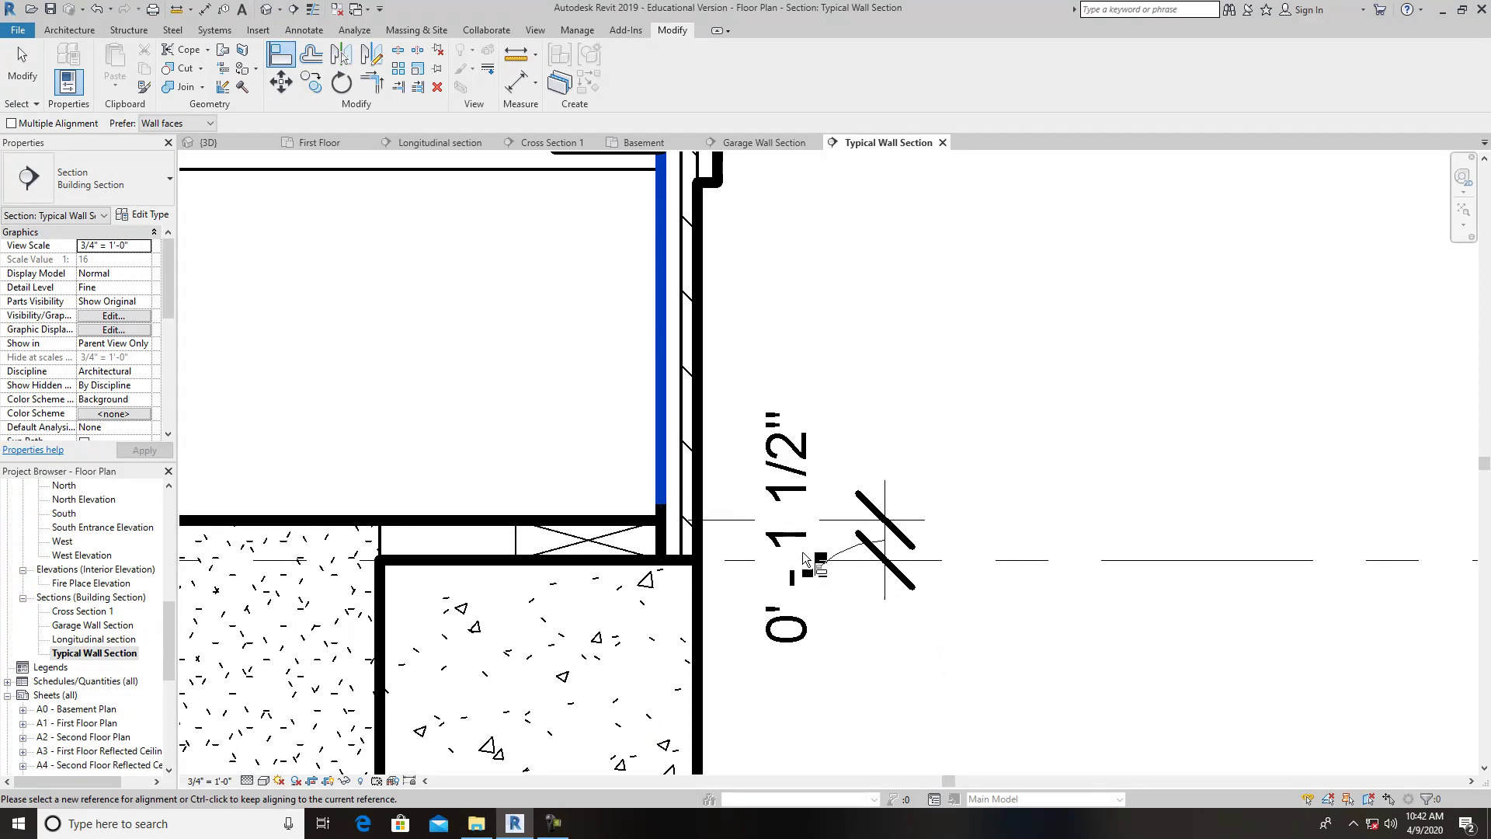
Place a 0.75" Diameter Anchor Bolt detail component through the 2 x 6 sill plate into the concrete foundation wall.
scroll(855, 655, "down", 2)
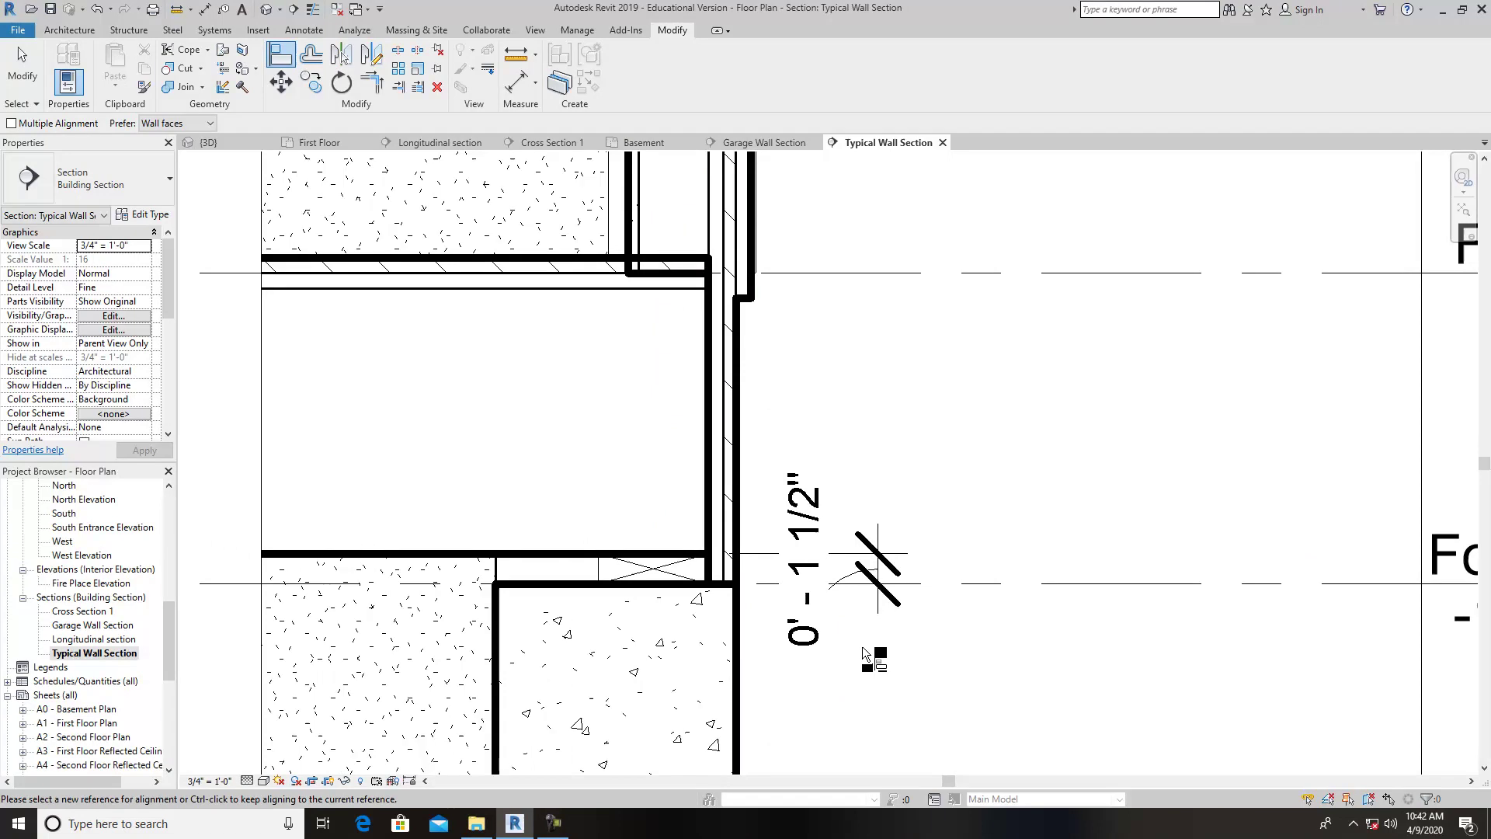
scroll(863, 647, "down", 2)
middle_click_drag(888, 696, 837, 576)
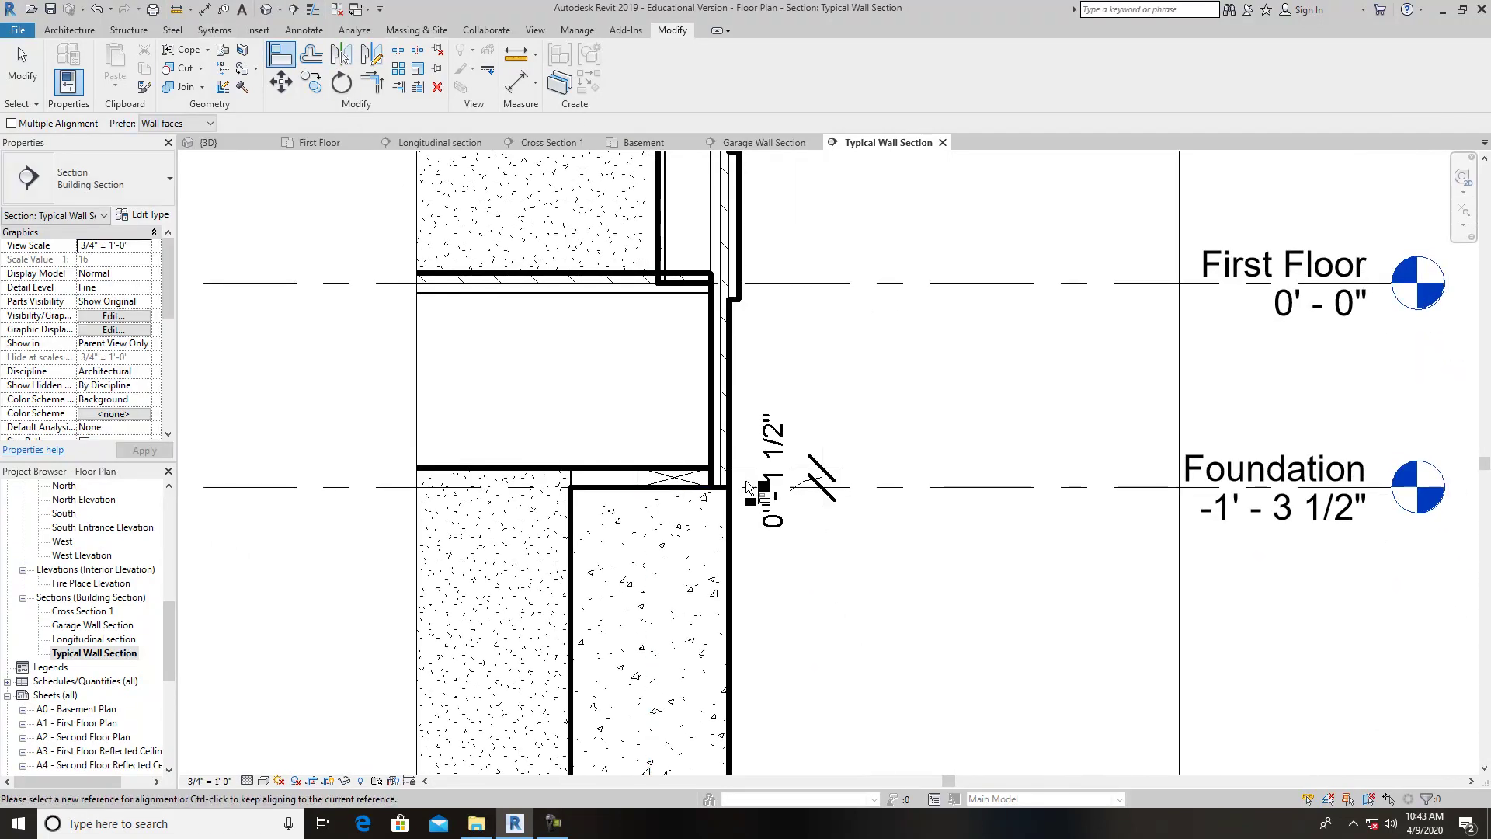
left_click(303, 29)
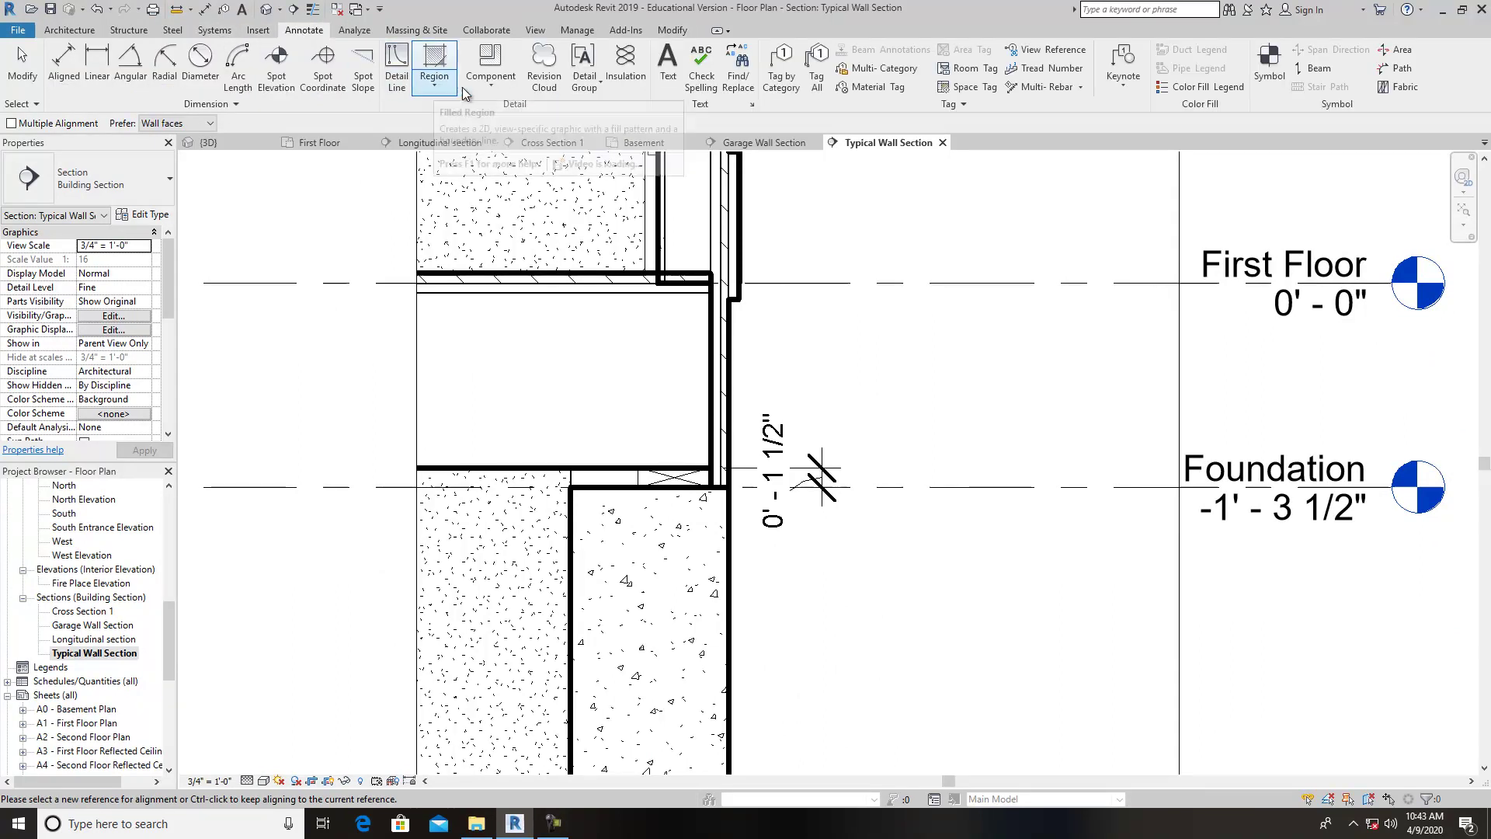
left_click(488, 87)
left_click(497, 108)
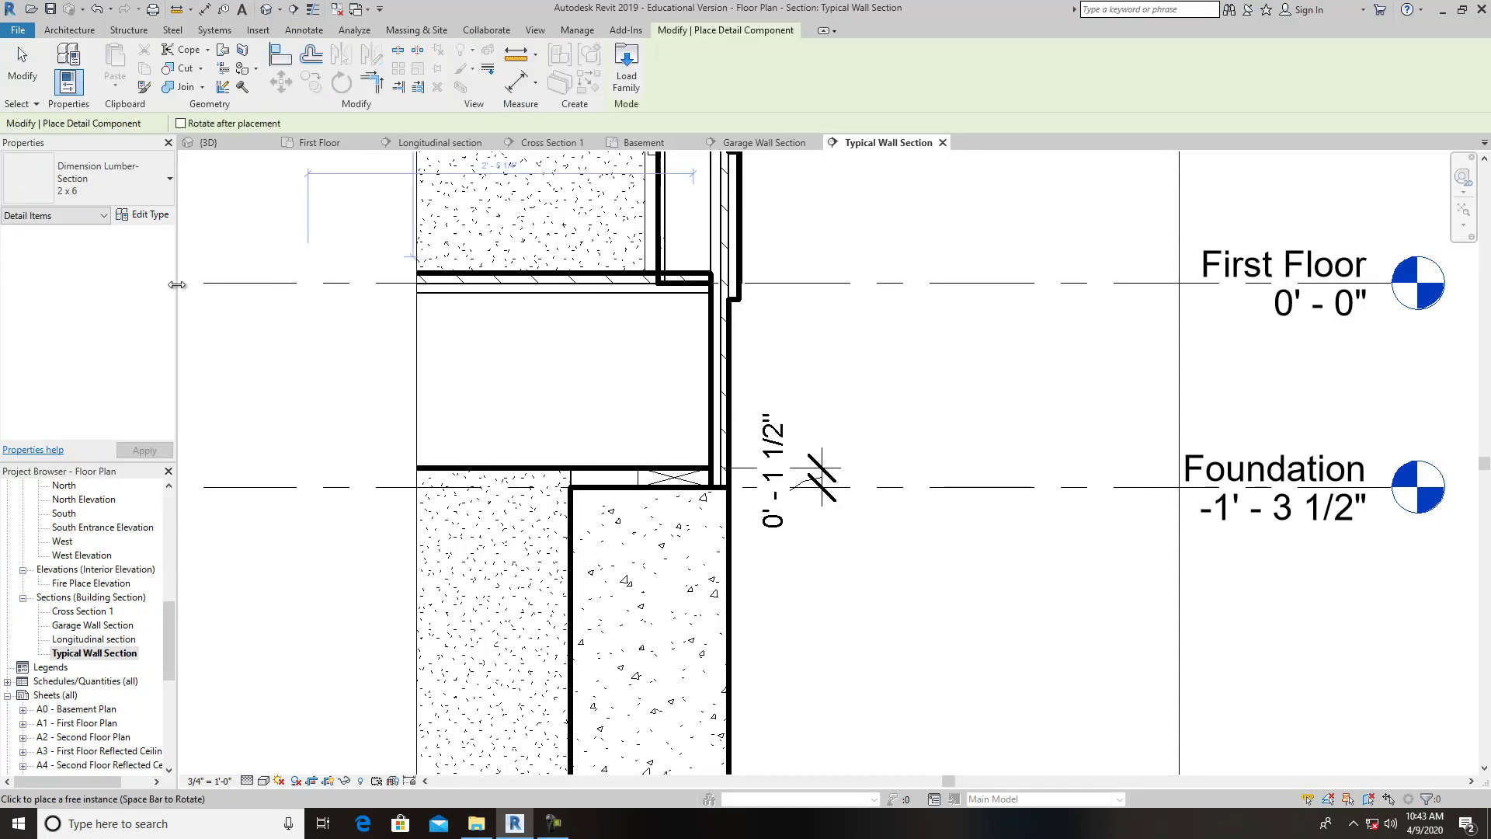
left_click(124, 183)
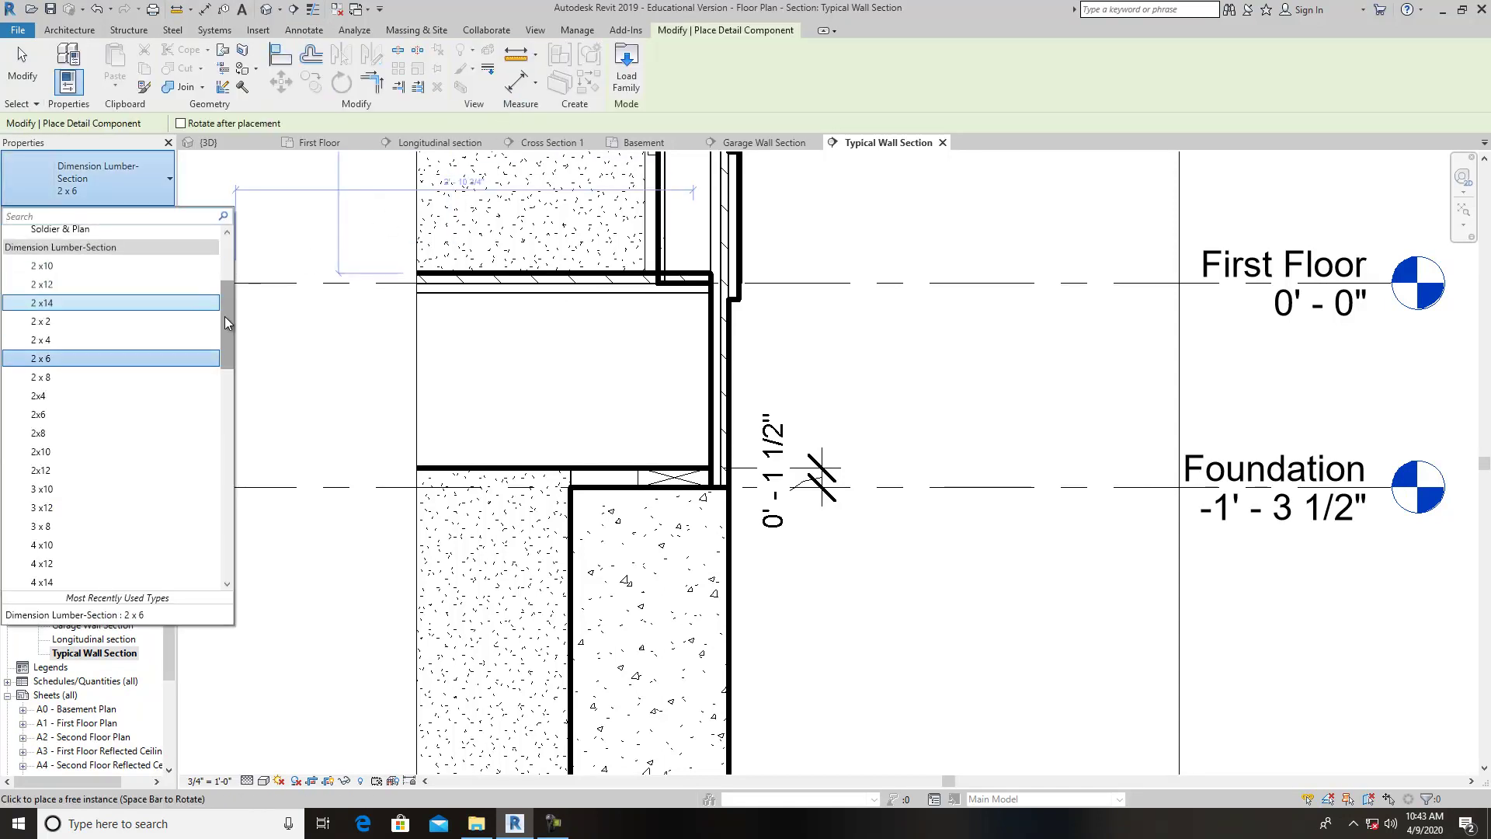
left_click_drag(225, 315, 220, 249)
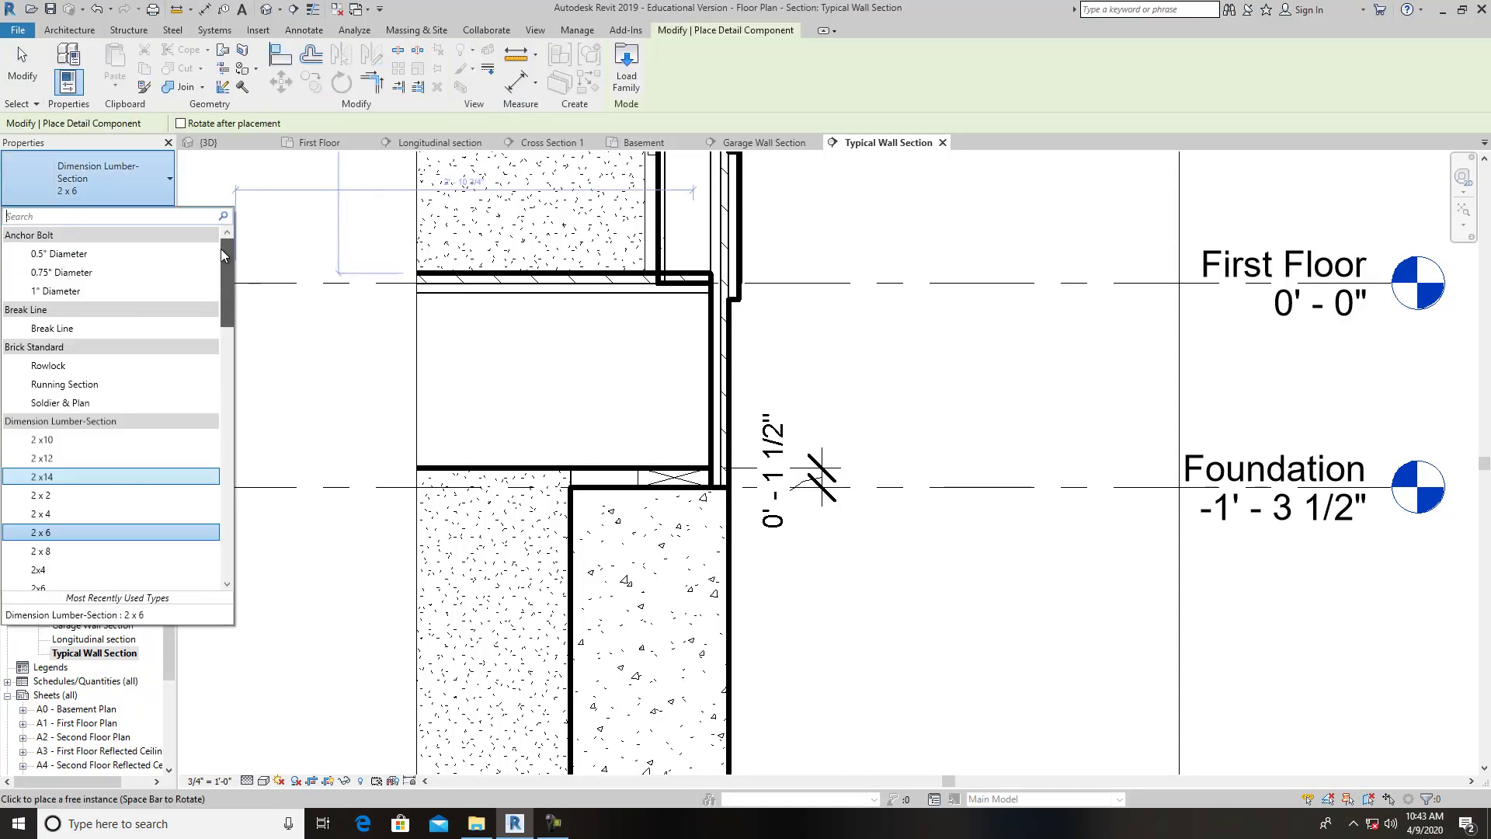
left_click(78, 297)
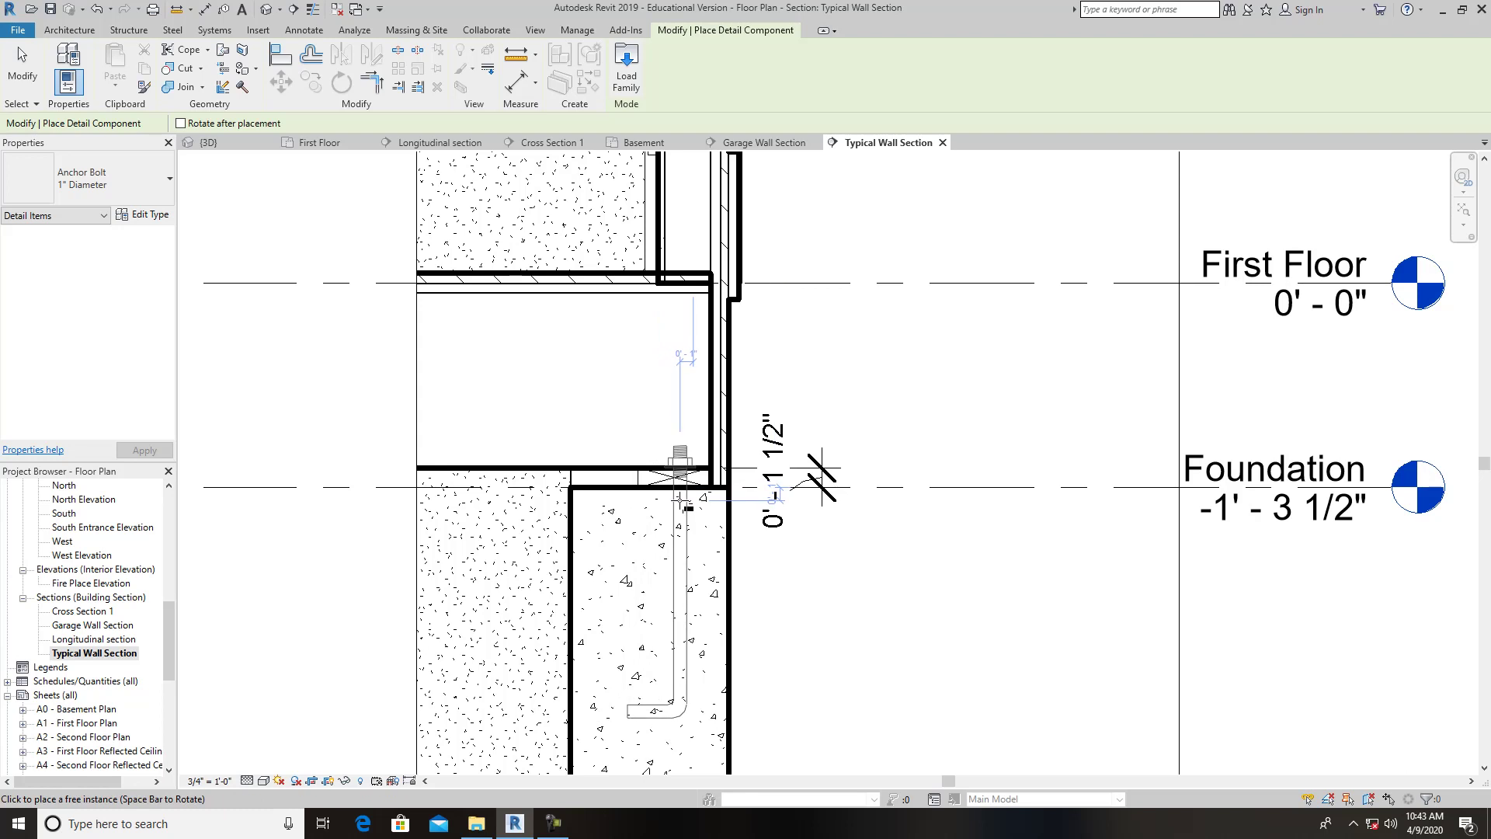
scroll(674, 501, "up", 4)
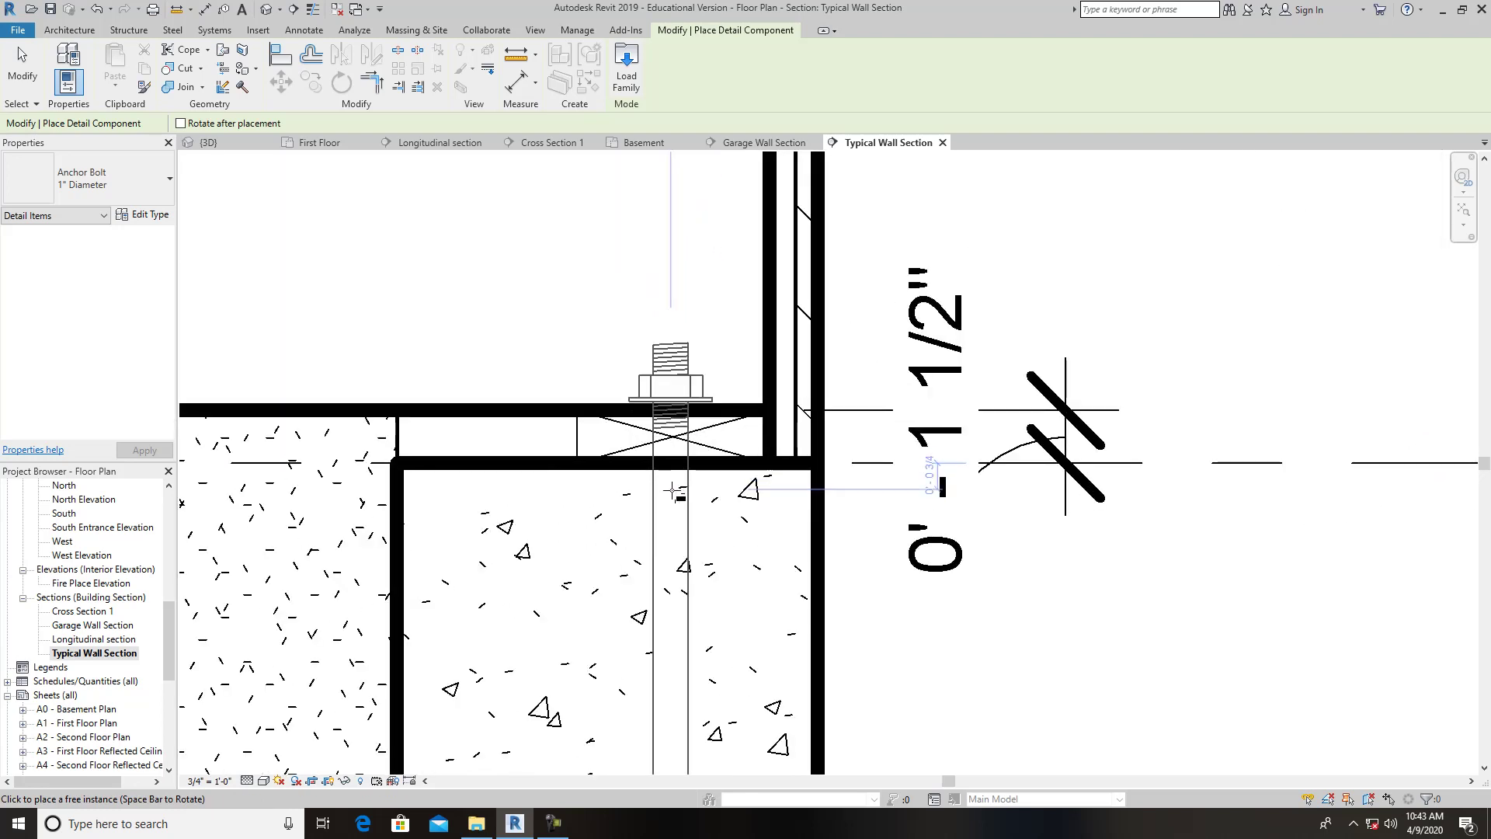
left_click(143, 187)
left_click(62, 272)
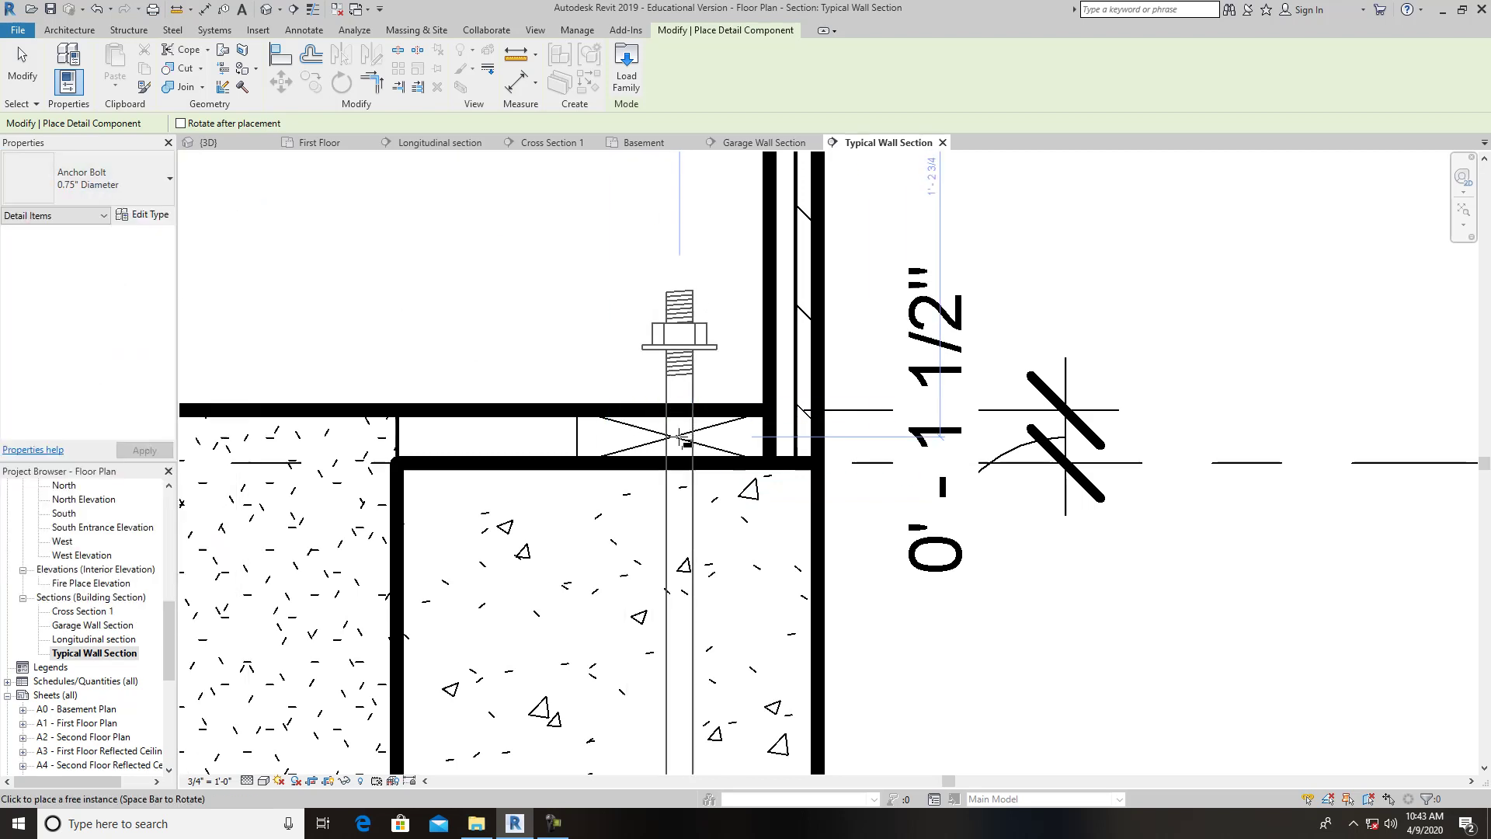
left_click(675, 493)
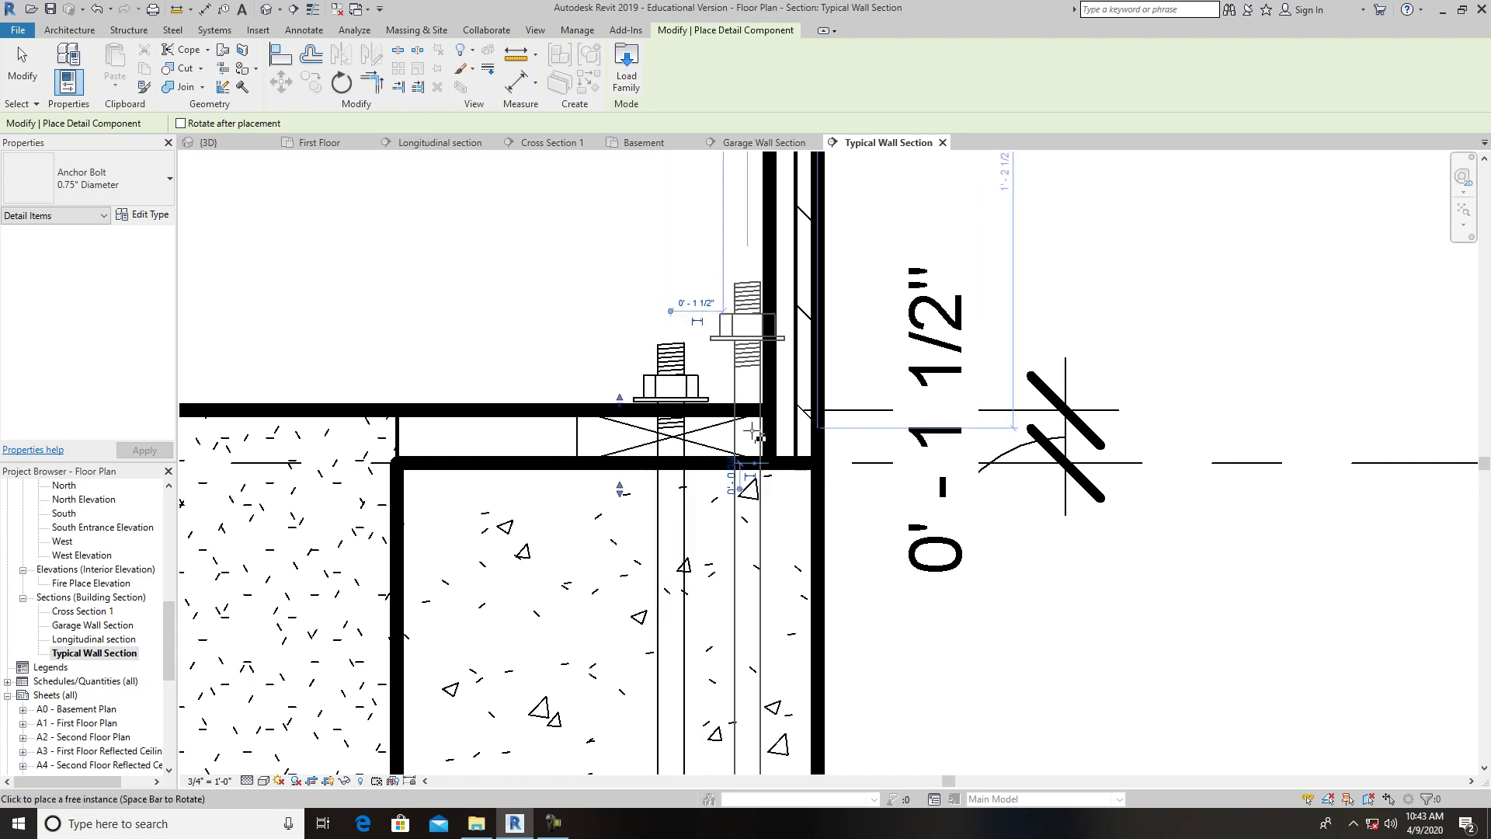
scroll(715, 436, "down", 1)
scroll(753, 431, "down", 4)
key("Escape")
Examine the wall section from the footing up to the junction of the exterior wall and the first floor.
scroll(944, 571, "down", 2)
scroll(947, 563, "down", 2)
middle_click_drag(944, 557, 887, 320)
scroll(902, 466, "down", 1)
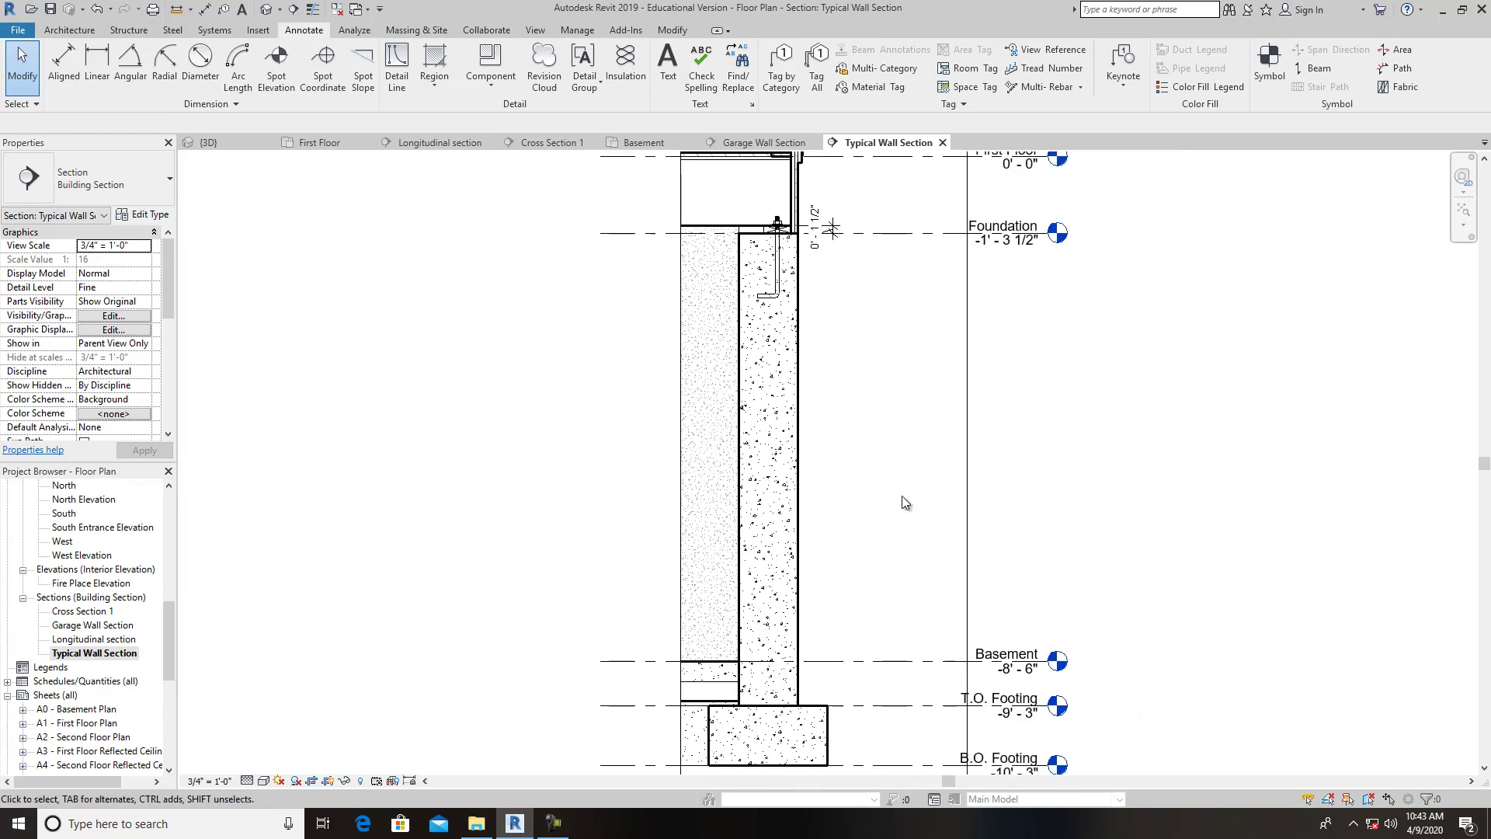
scroll(901, 511, "up", 2)
scroll(901, 511, "down", 2)
middle_click_drag(899, 392, 866, 660)
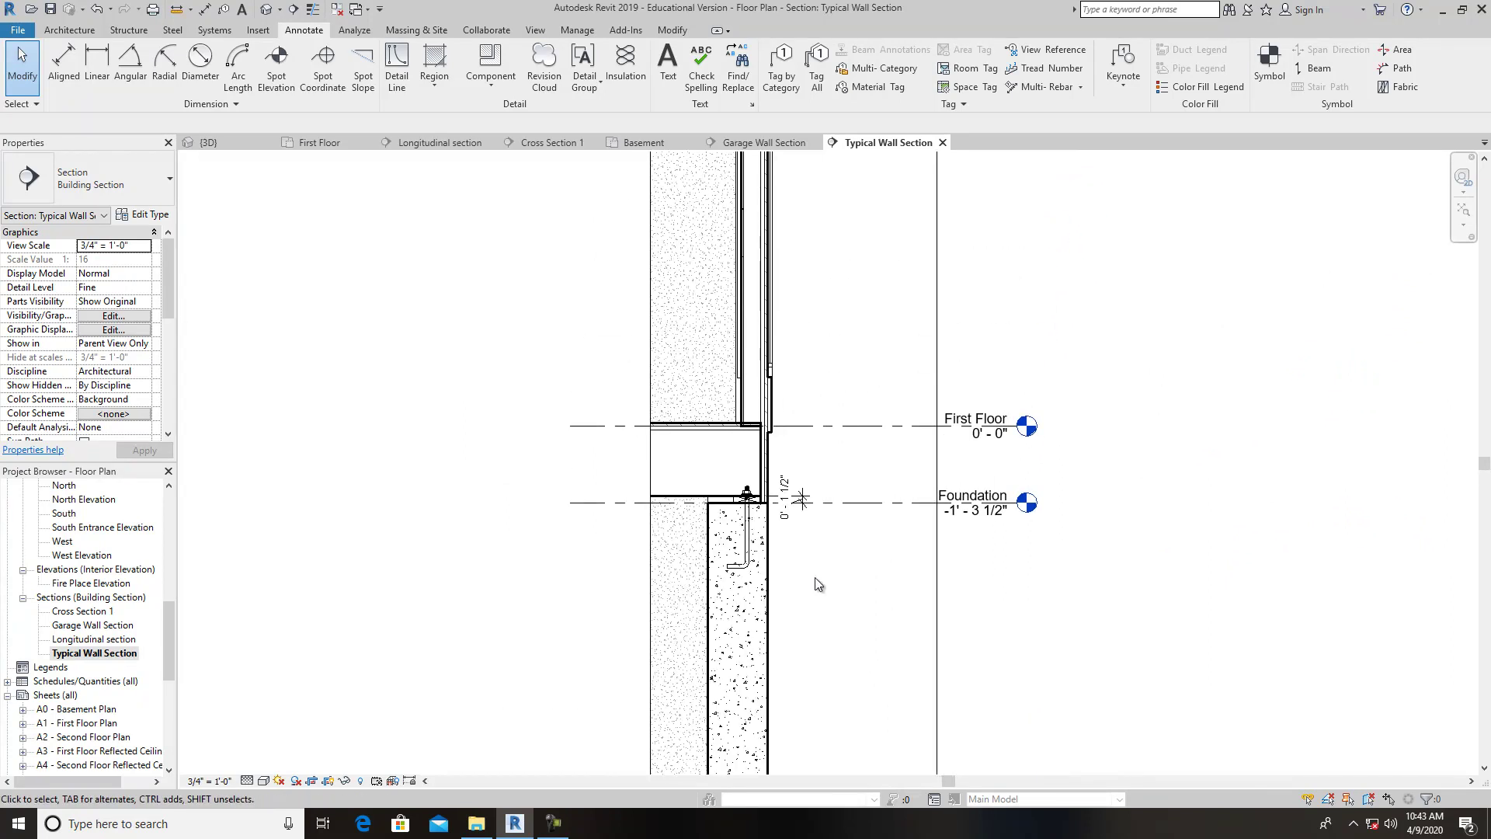
scroll(838, 487, "up", 5)
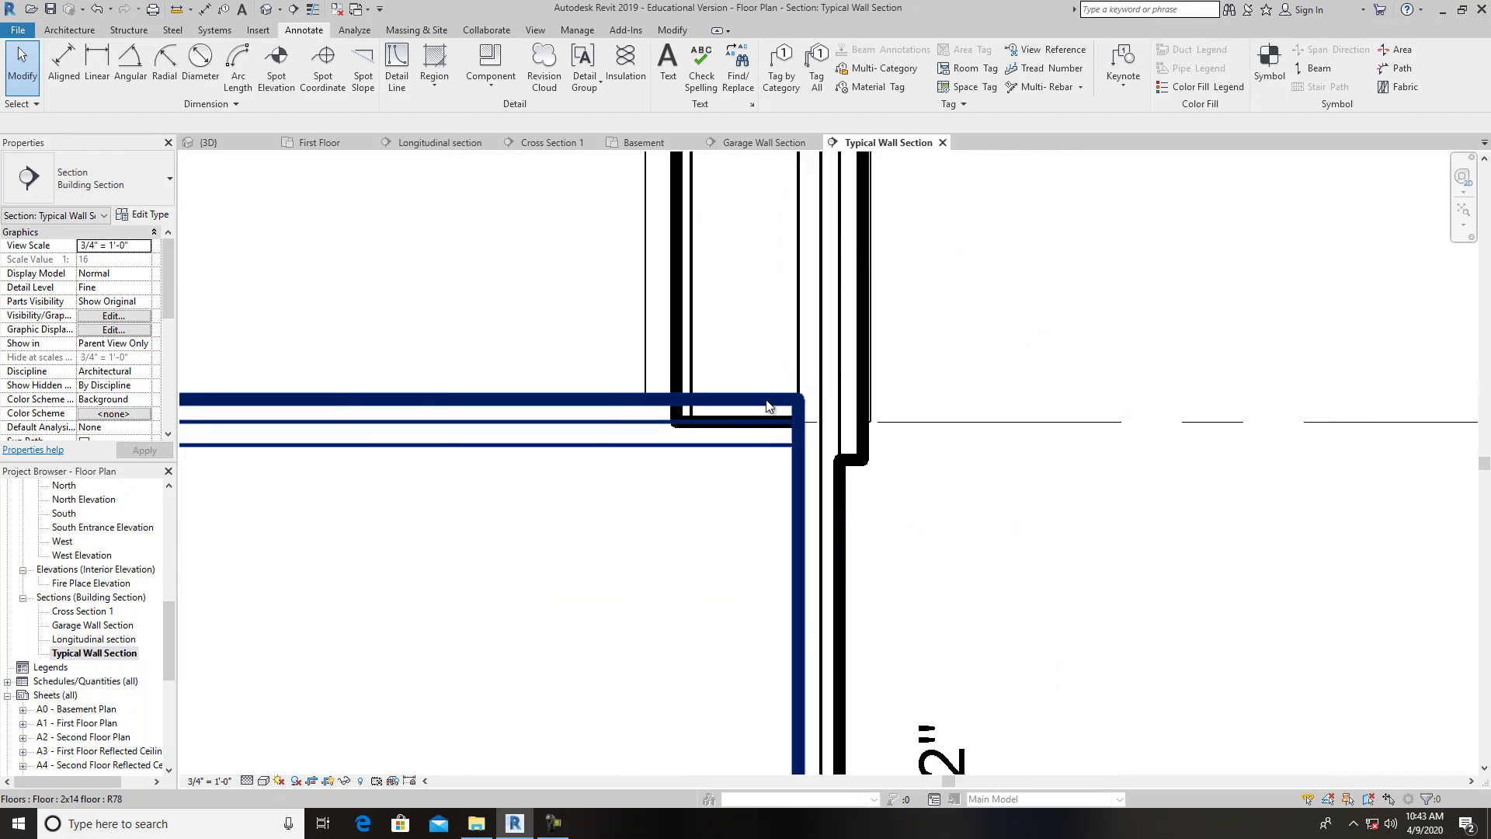
scroll(1083, 354, "up", 1)
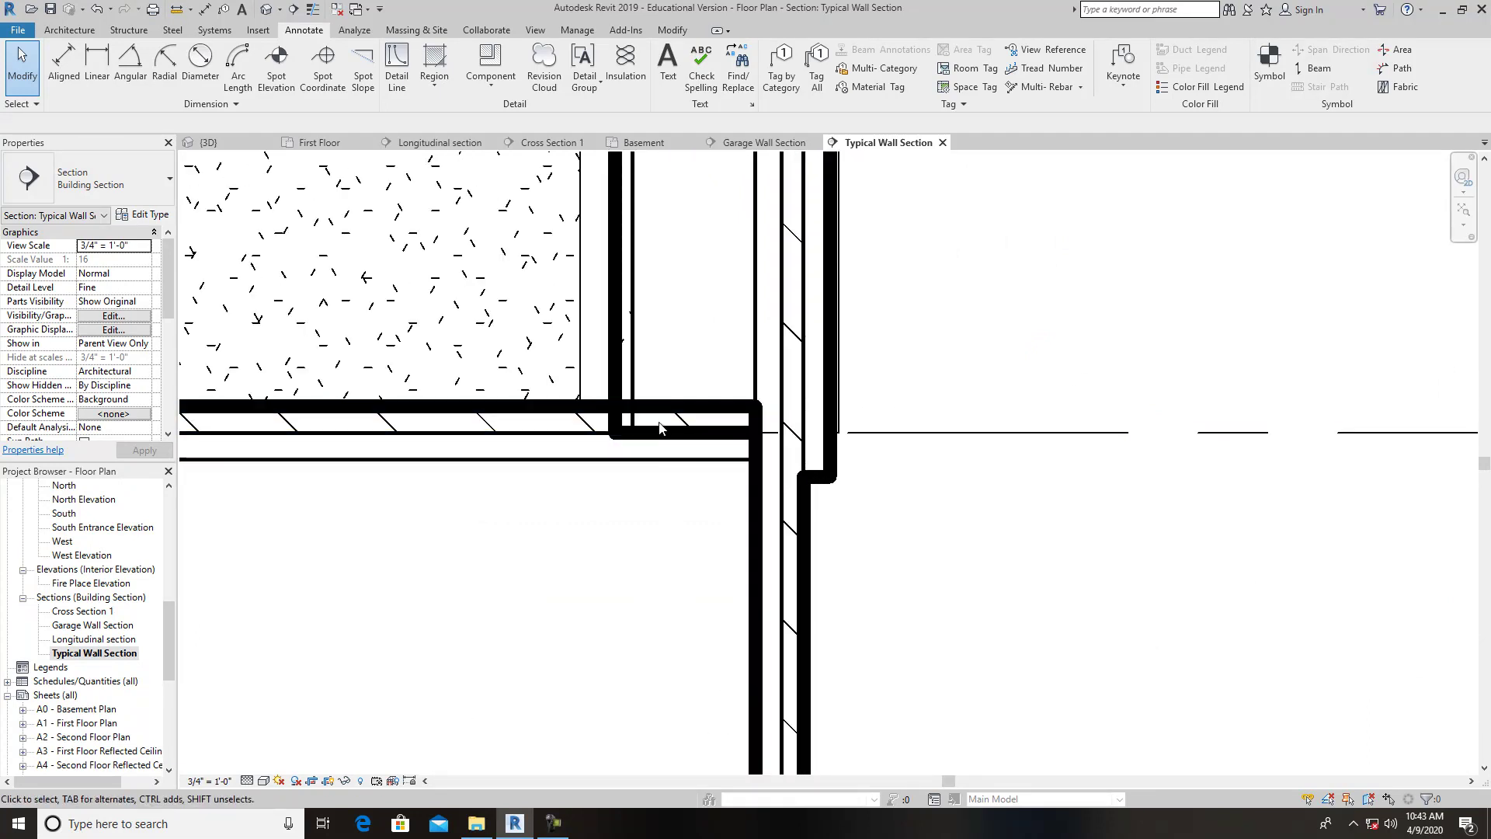
scroll(659, 428, "down", 1)
scroll(867, 452, "down", 1)
middle_click_drag(921, 549, 881, 681)
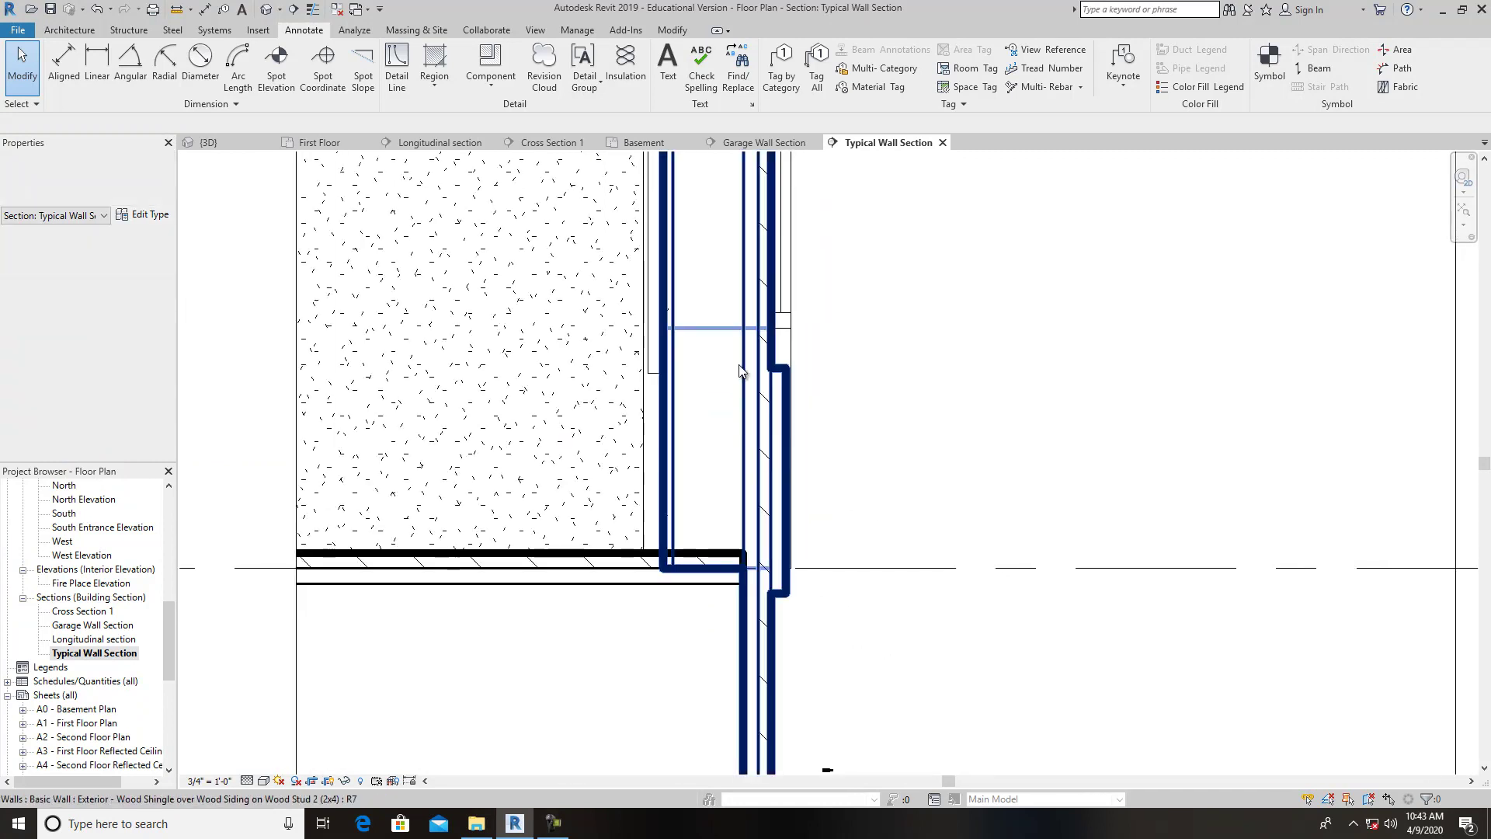
Try to unlock the base of the interior gypsum wall board layer in the 2x4 exterior wall type's structure and apply it.
left_click(750, 271)
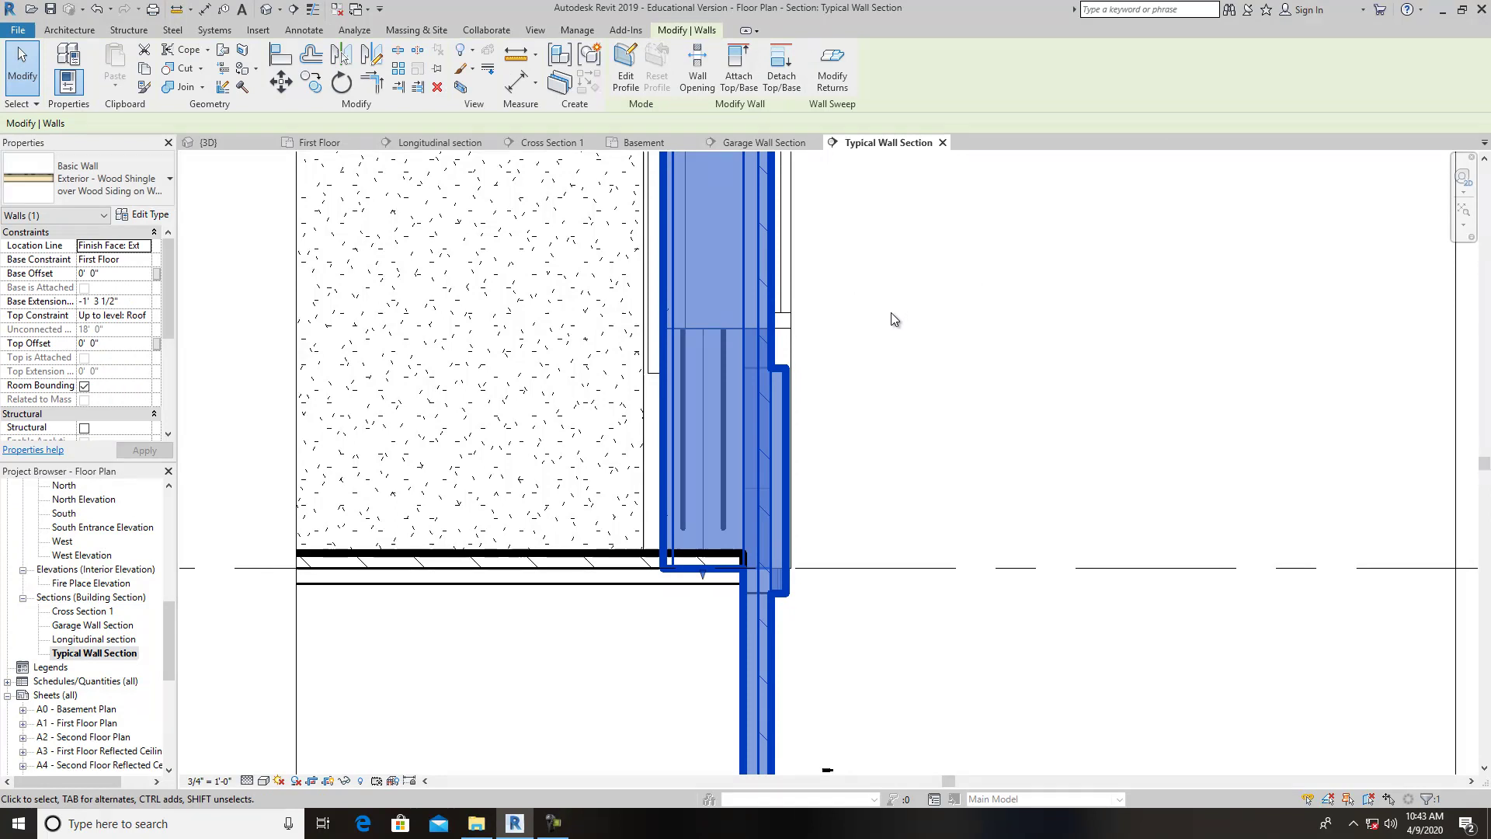
scroll(659, 571, "up", 3)
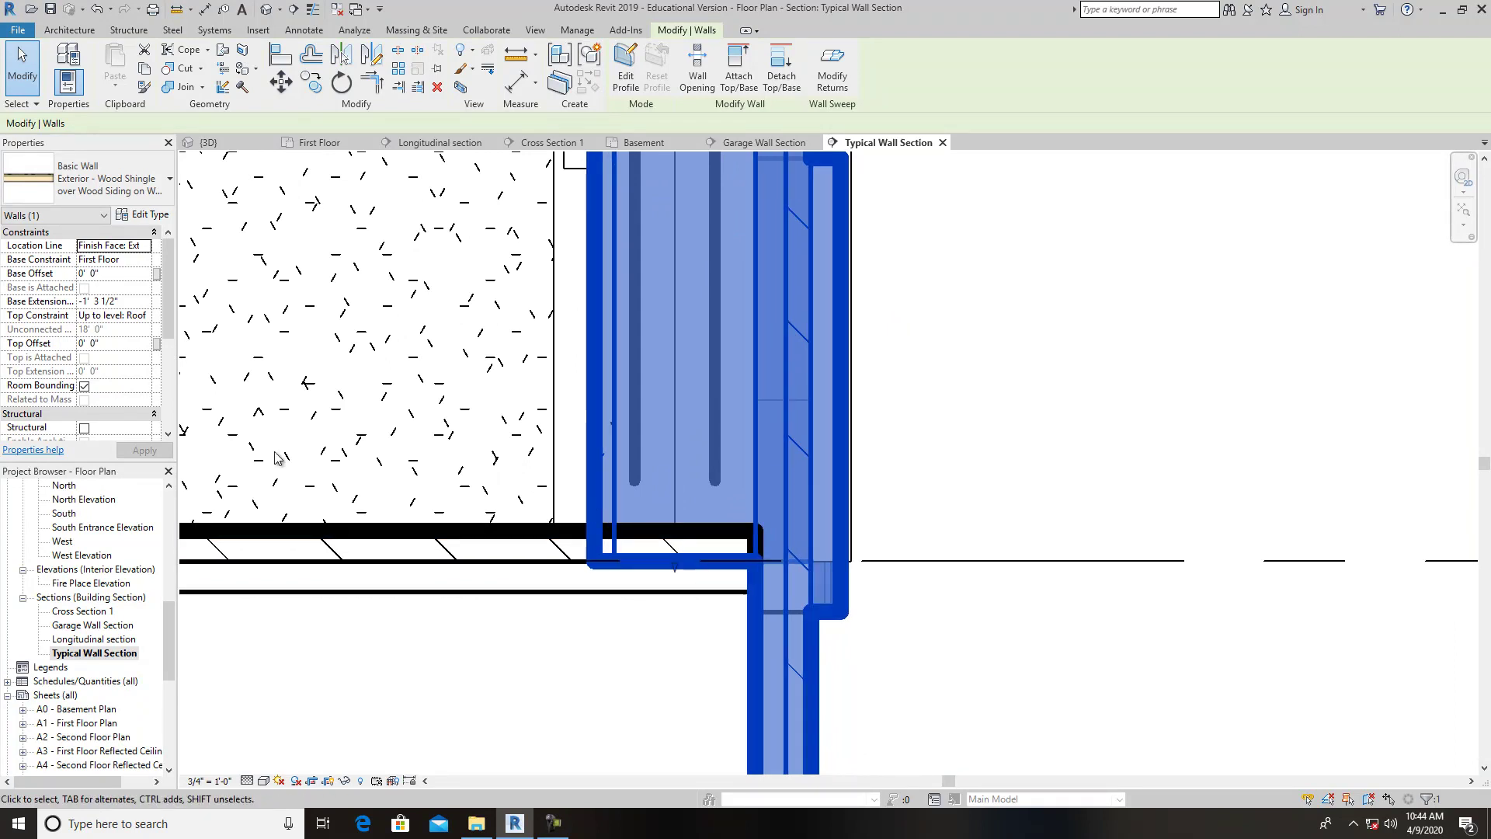
left_click(149, 216)
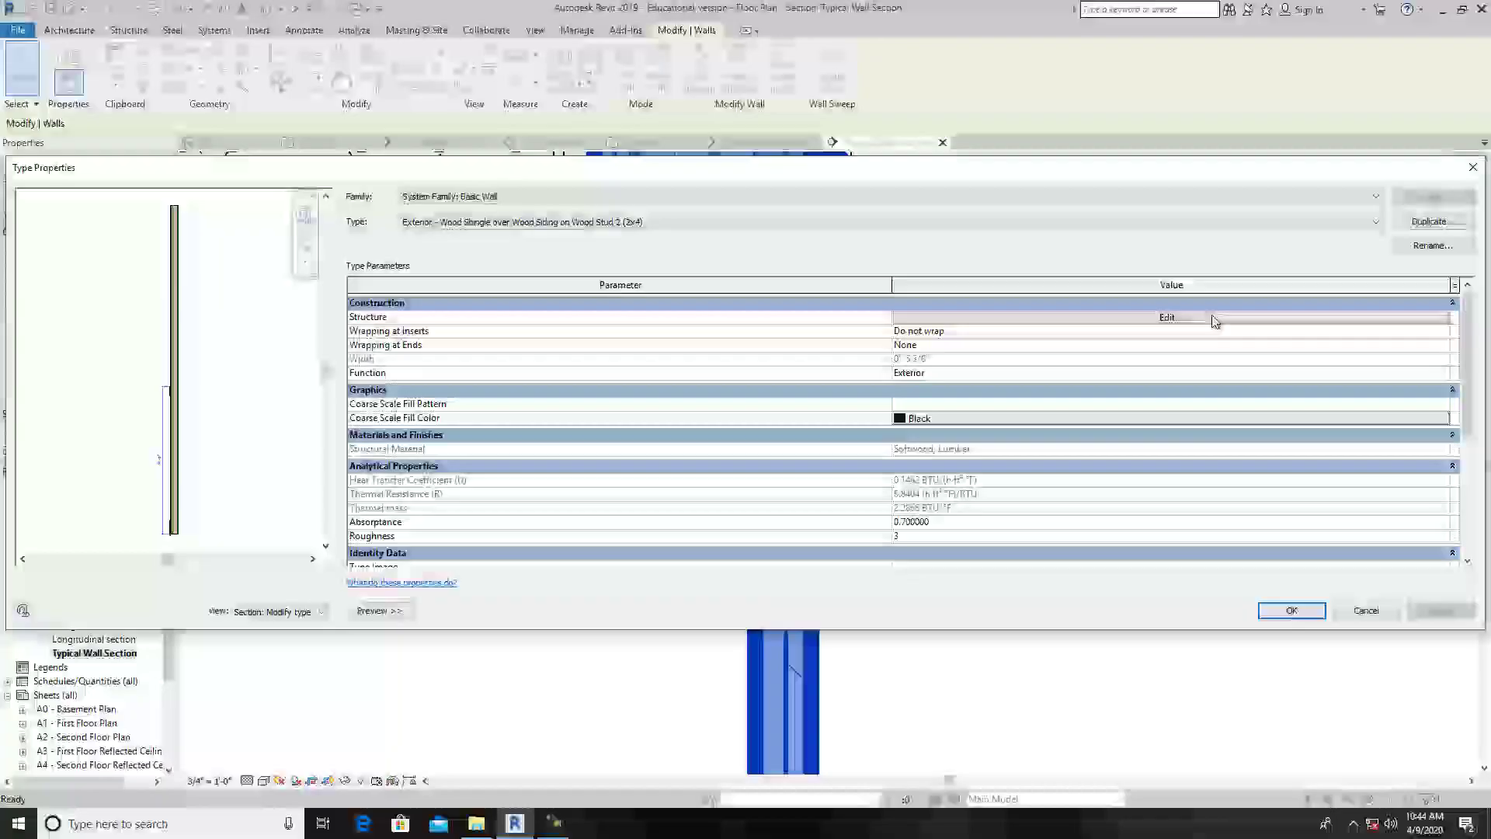
left_click(1087, 317)
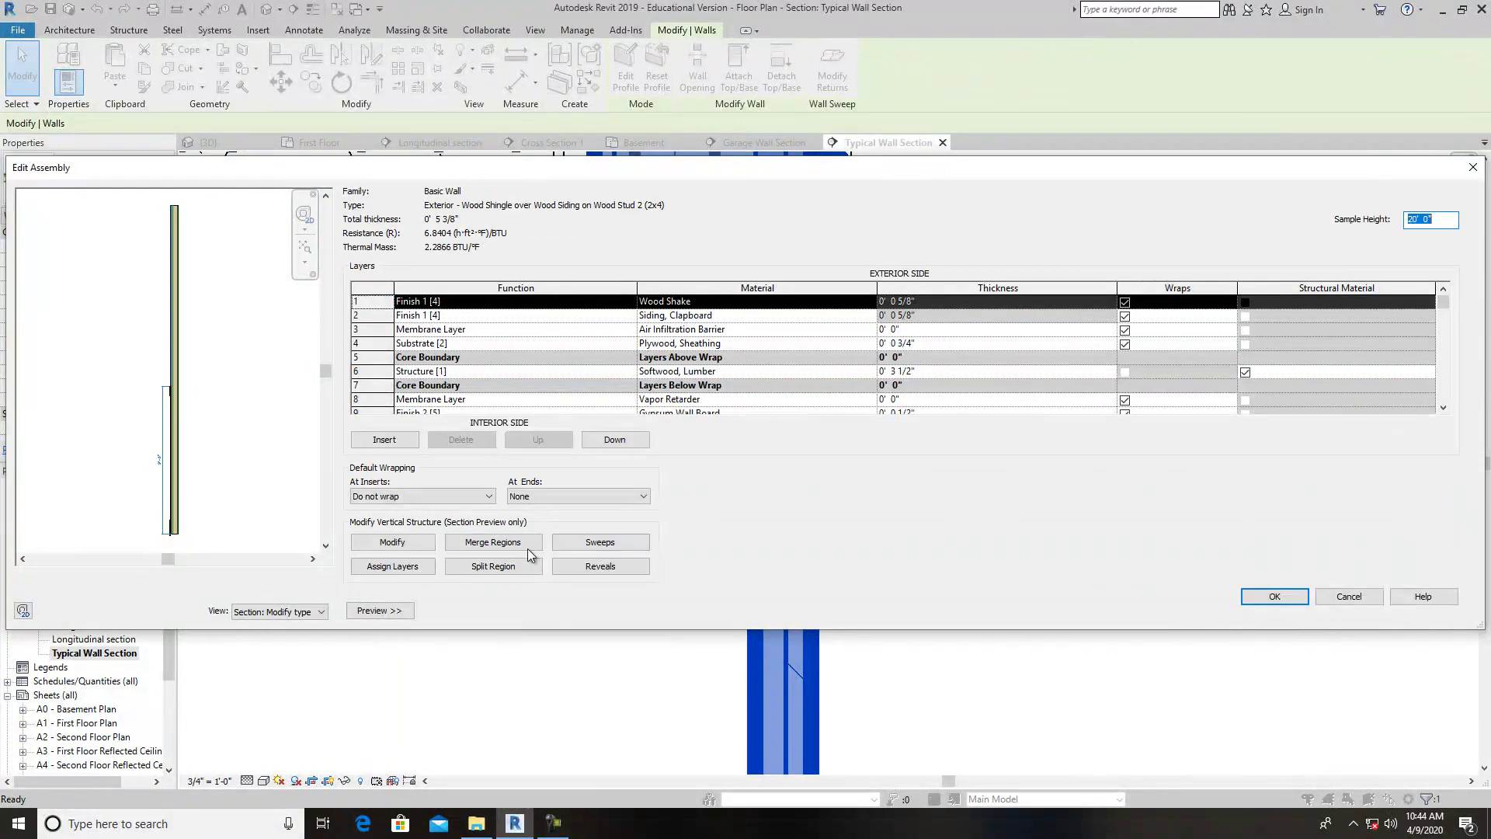
left_click(392, 541)
scroll(171, 538, "up", 3)
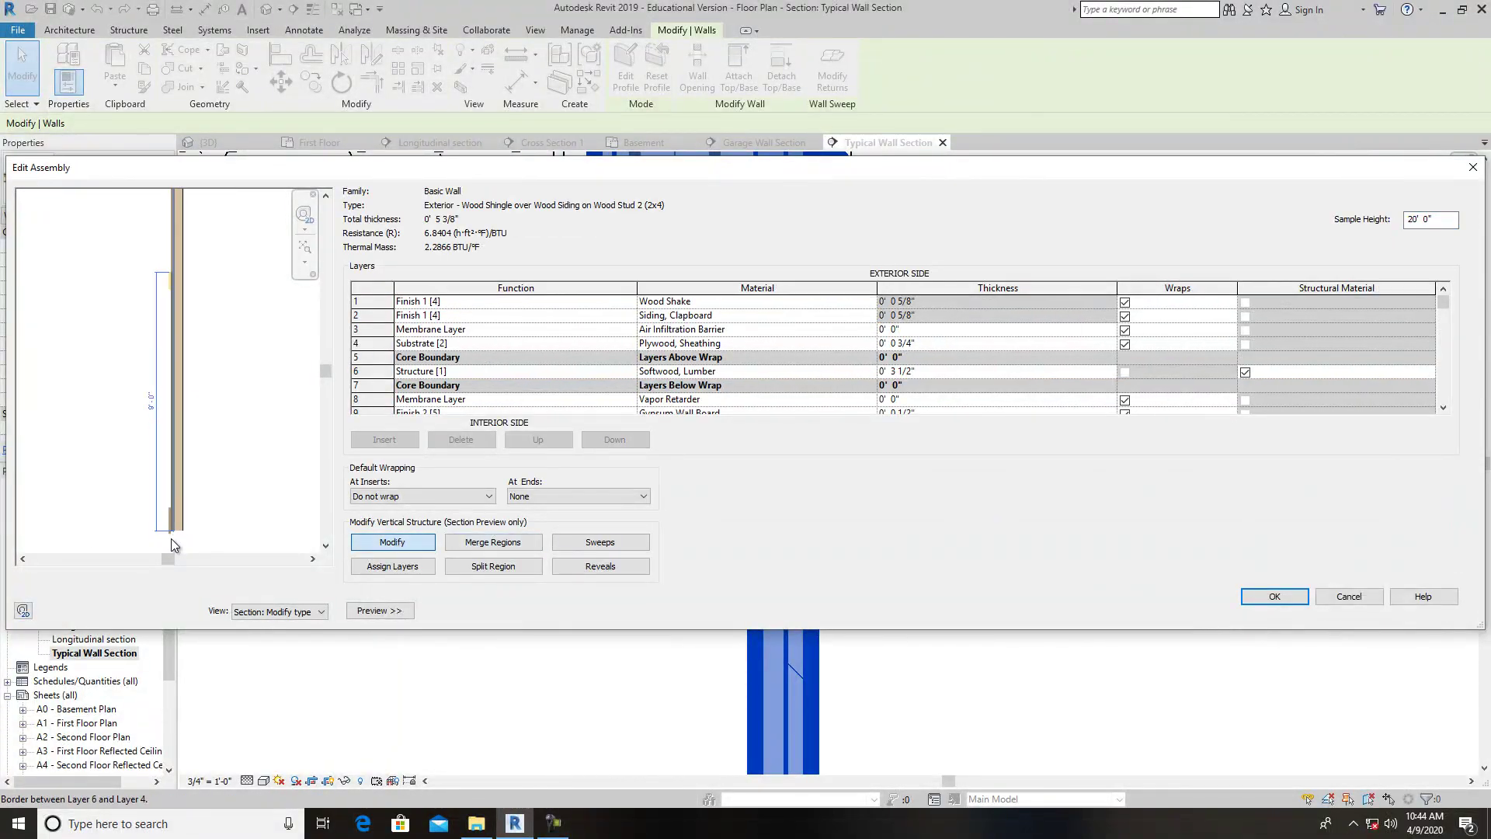
scroll(172, 528, "up", 5)
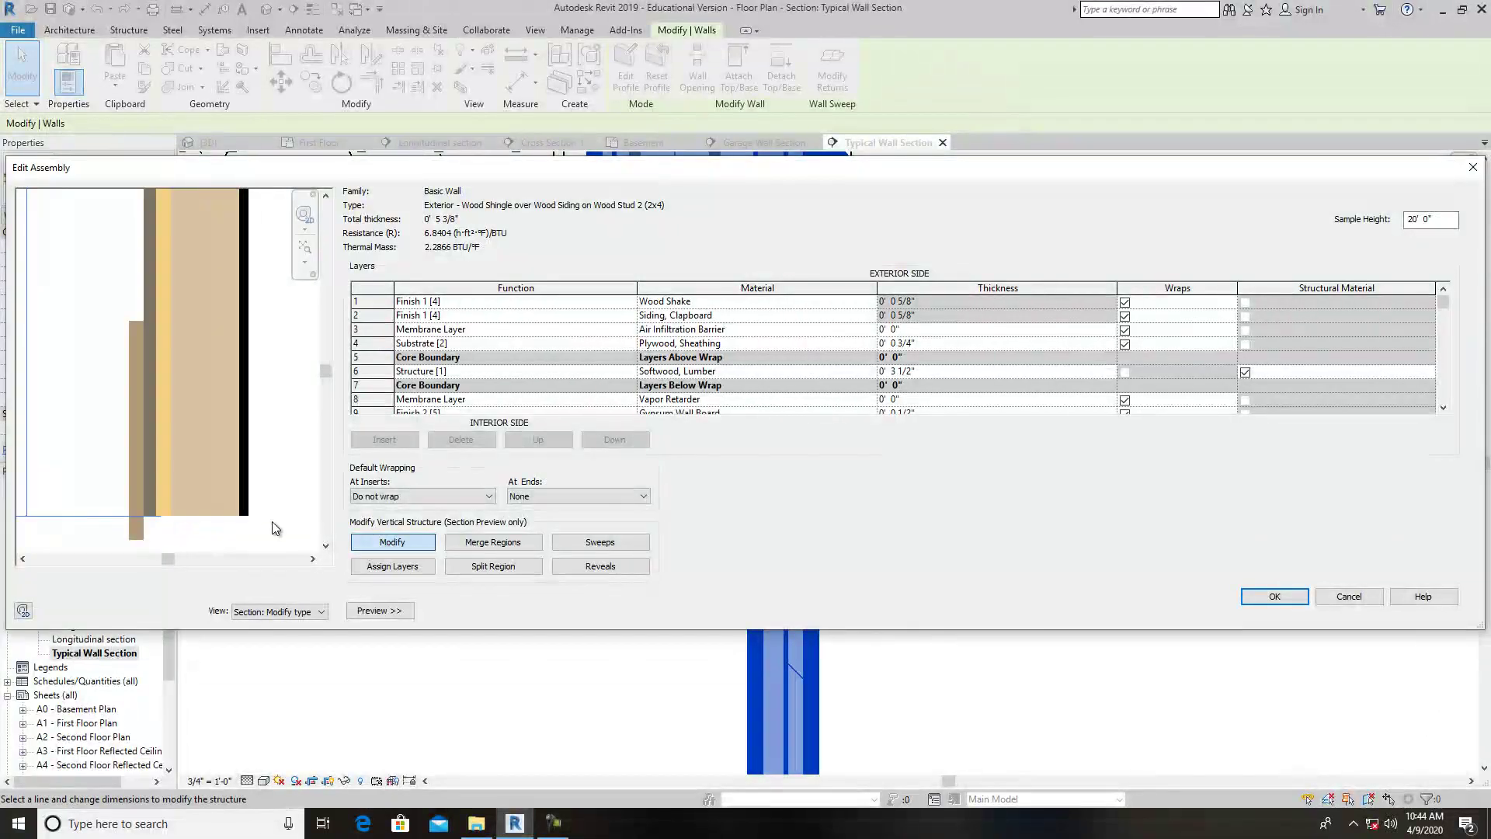
left_click(216, 502)
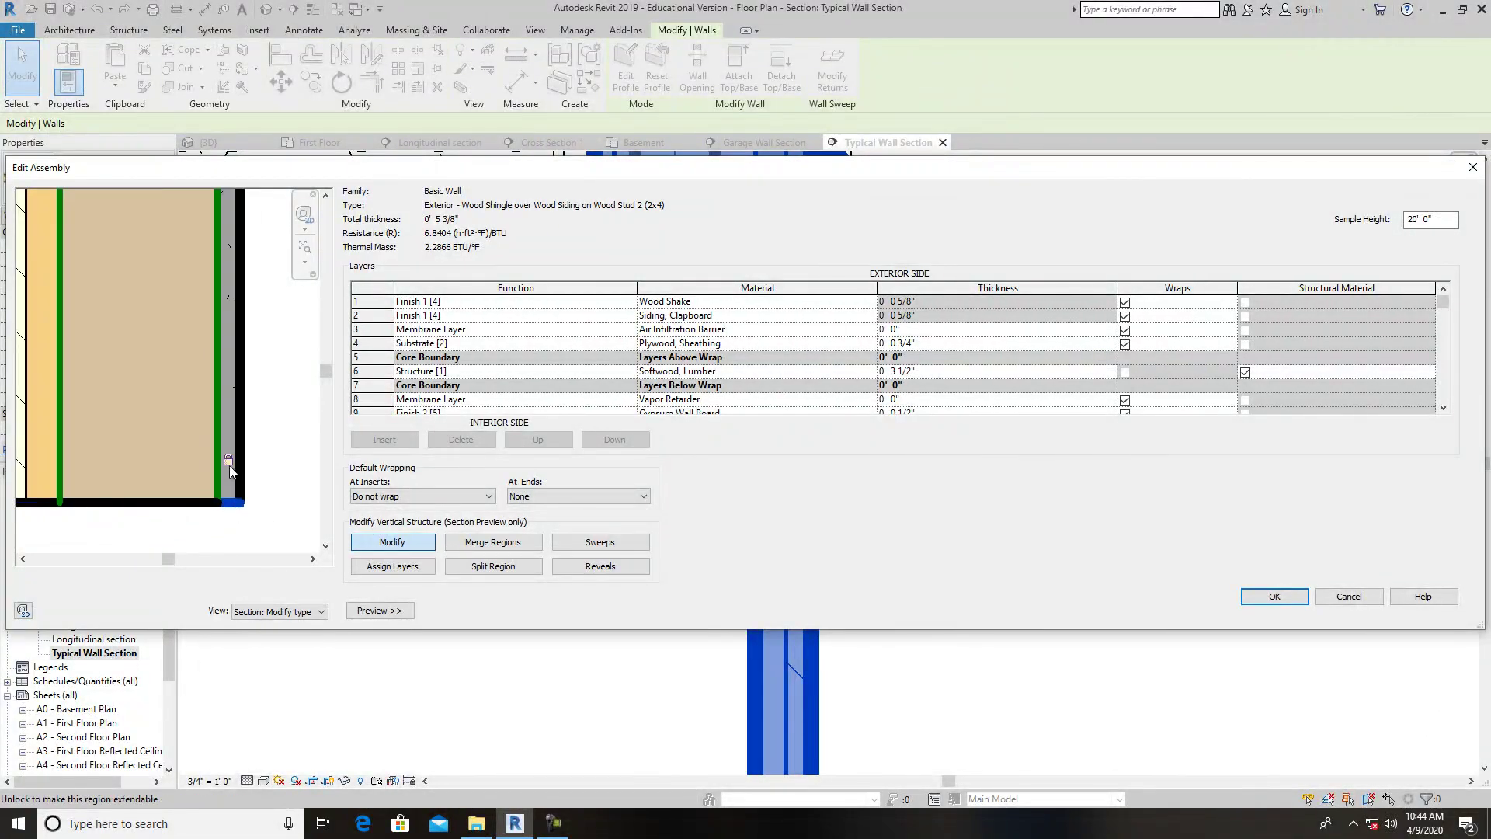
left_click(230, 462)
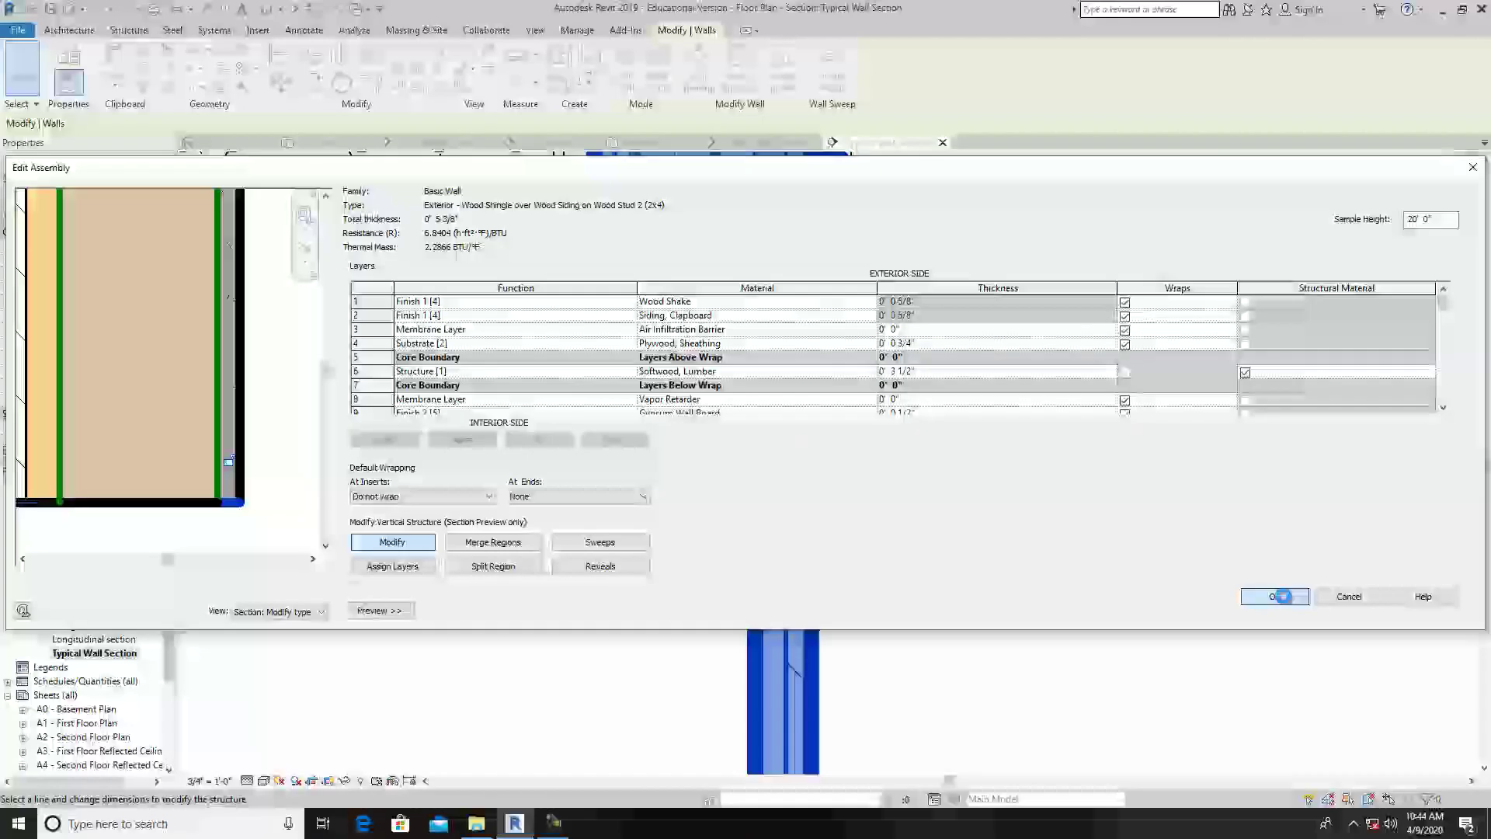
left_click(1284, 599)
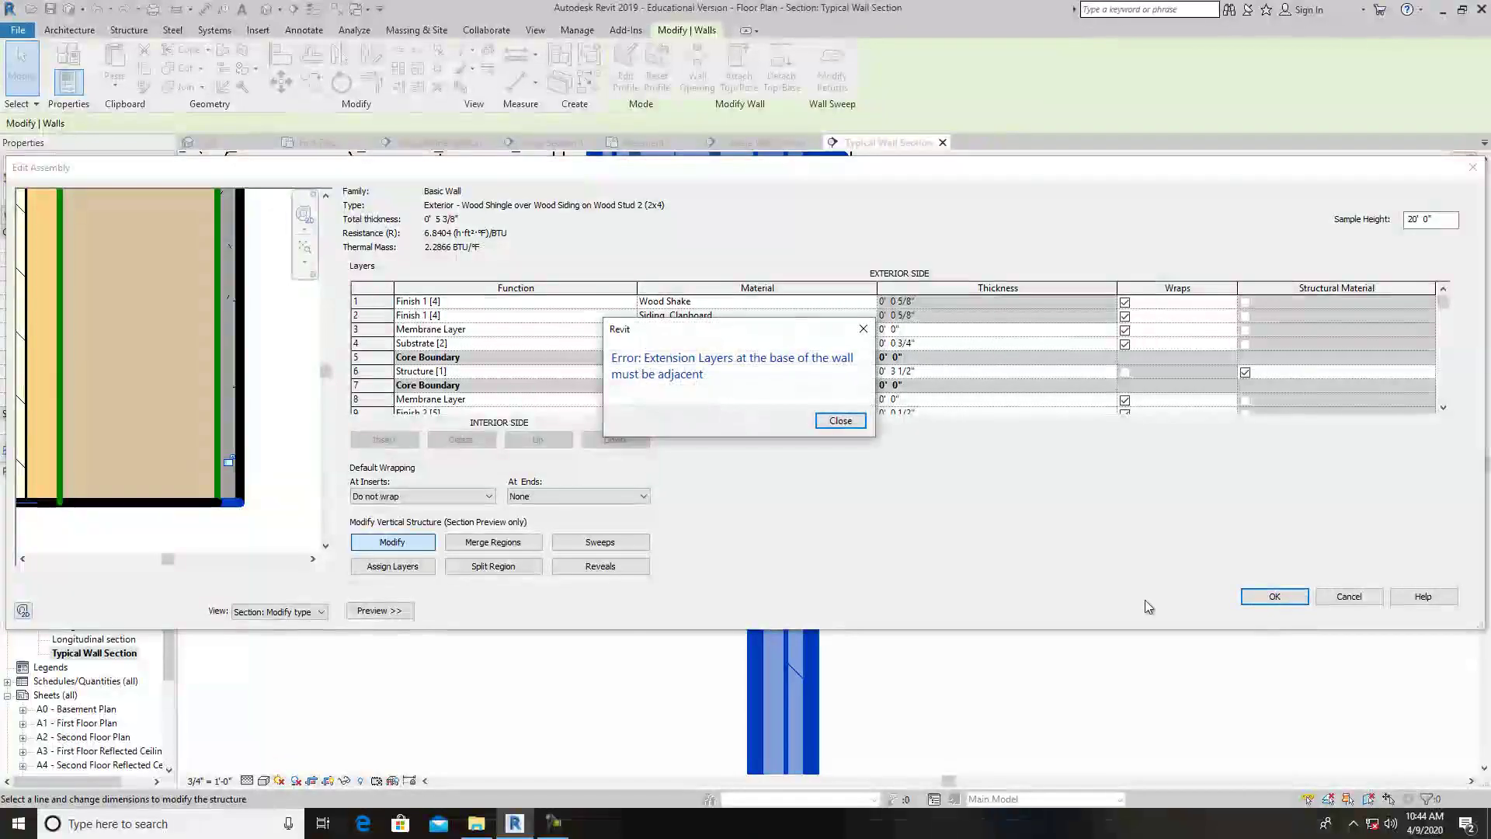
left_click(846, 424)
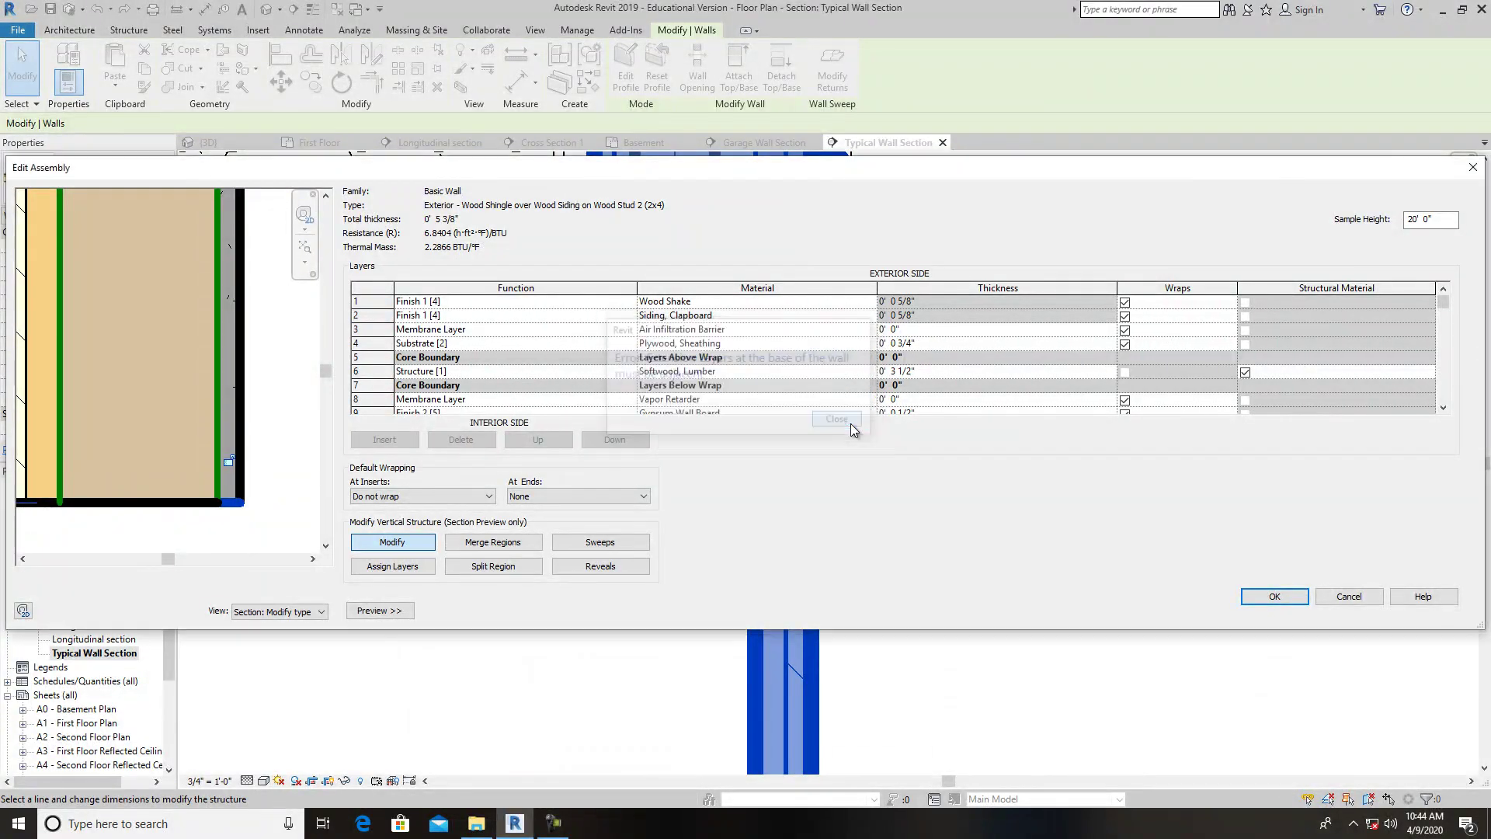
Unlock the base of the wood stud structure together with the interior gypsum wall board in the 2x4 exterior wall type's structure and apply it.
left_click(1274, 596)
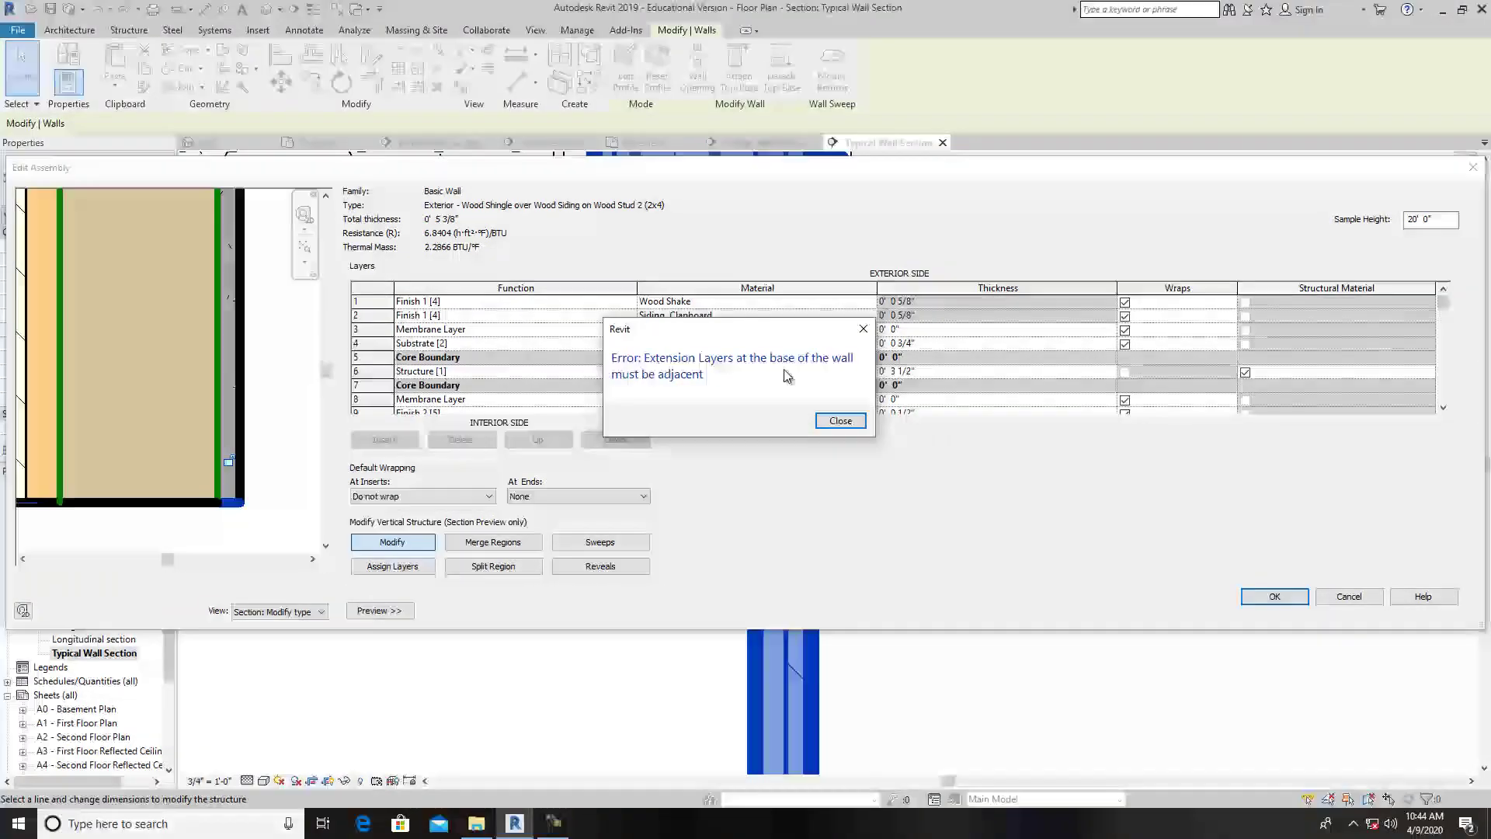
left_click(185, 503)
left_click(836, 420)
left_click(116, 503)
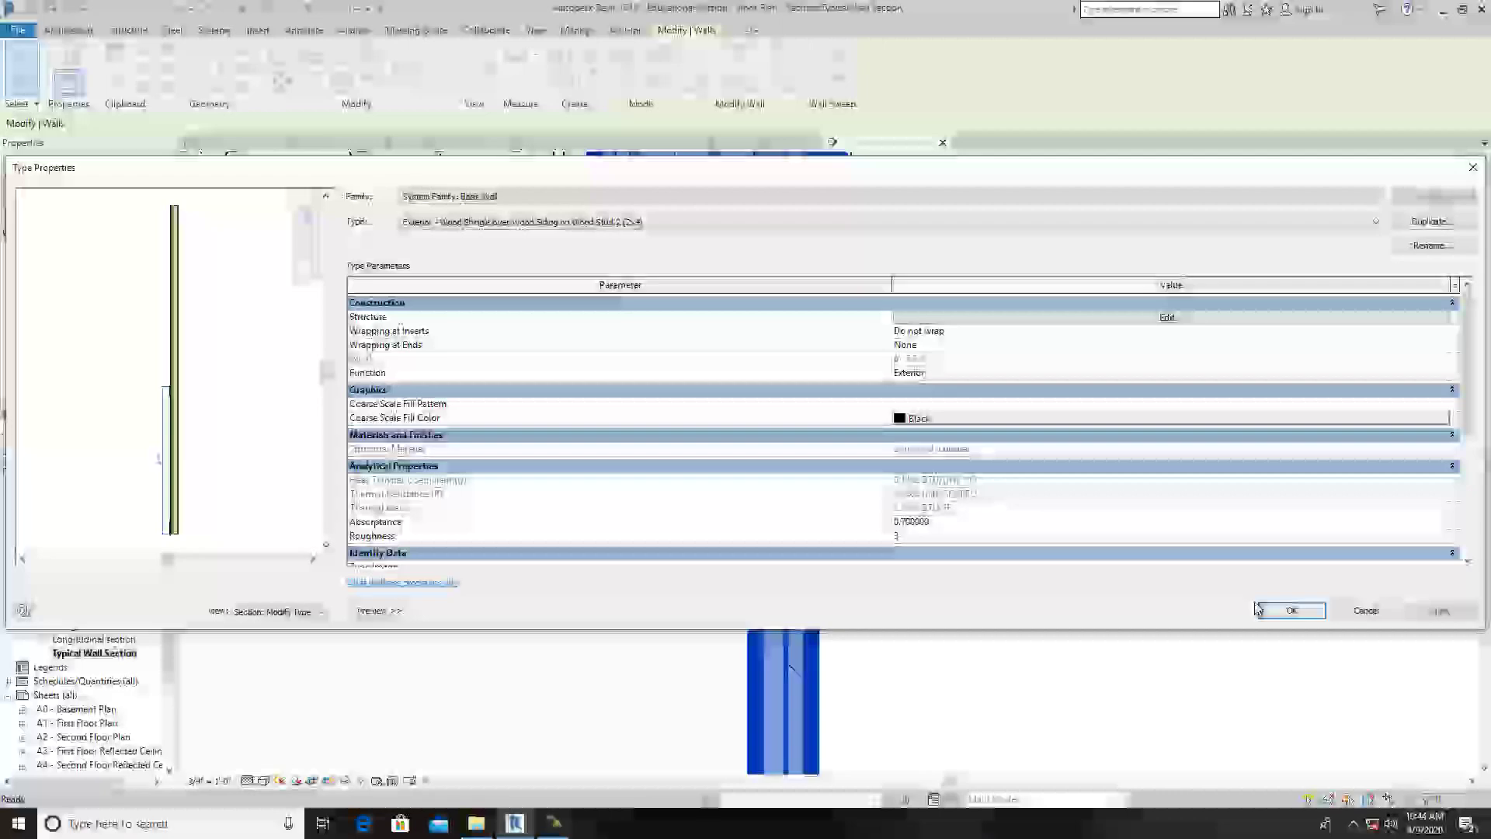
left_click(1307, 609)
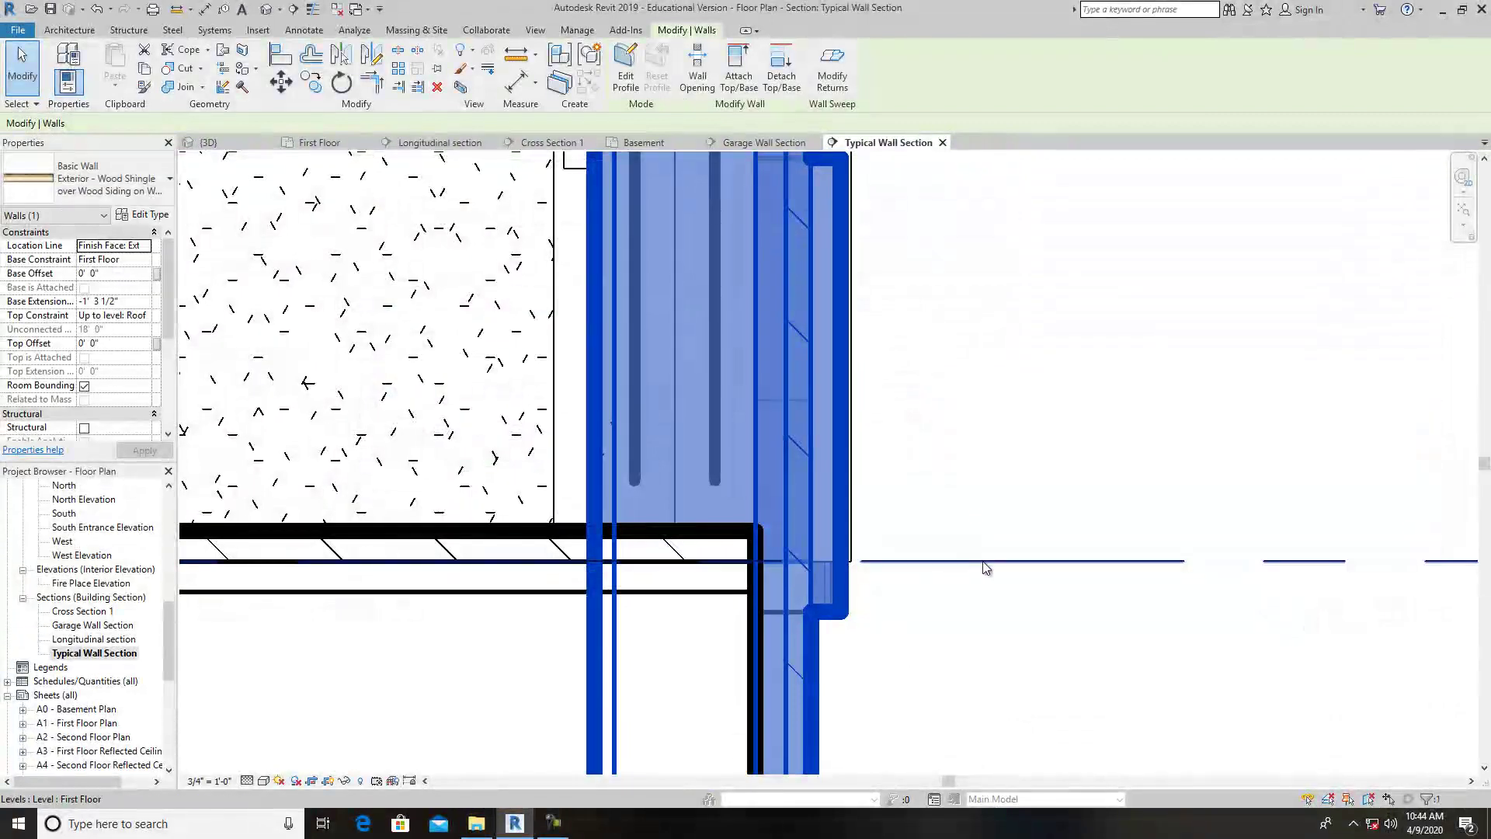
left_click(1063, 484)
Examine how the exterior wall layers meet the foundation, first floor and second floor in the wall section.
scroll(973, 466, "down", 3)
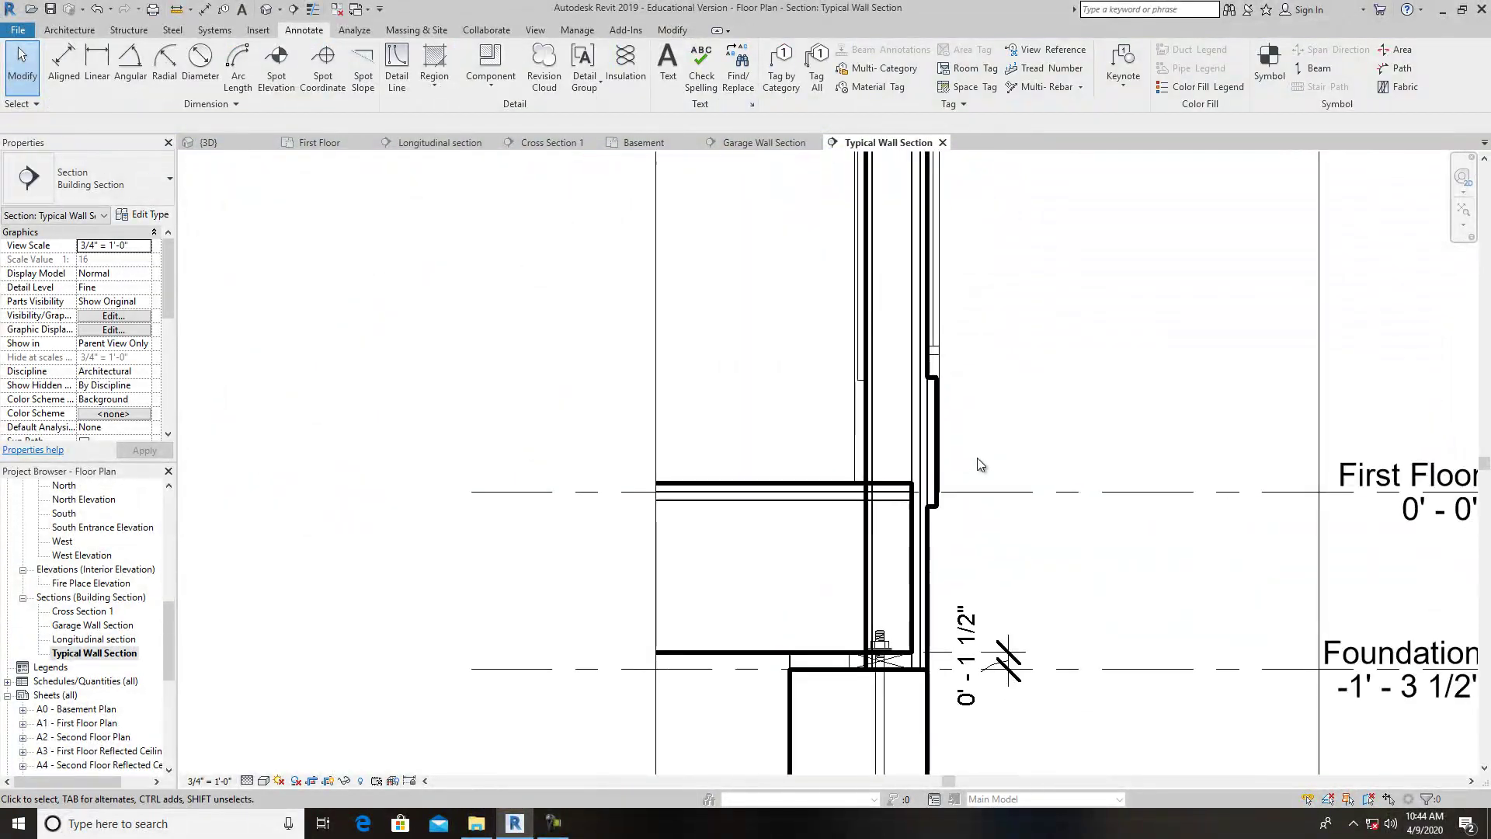
scroll(980, 459, "down", 2)
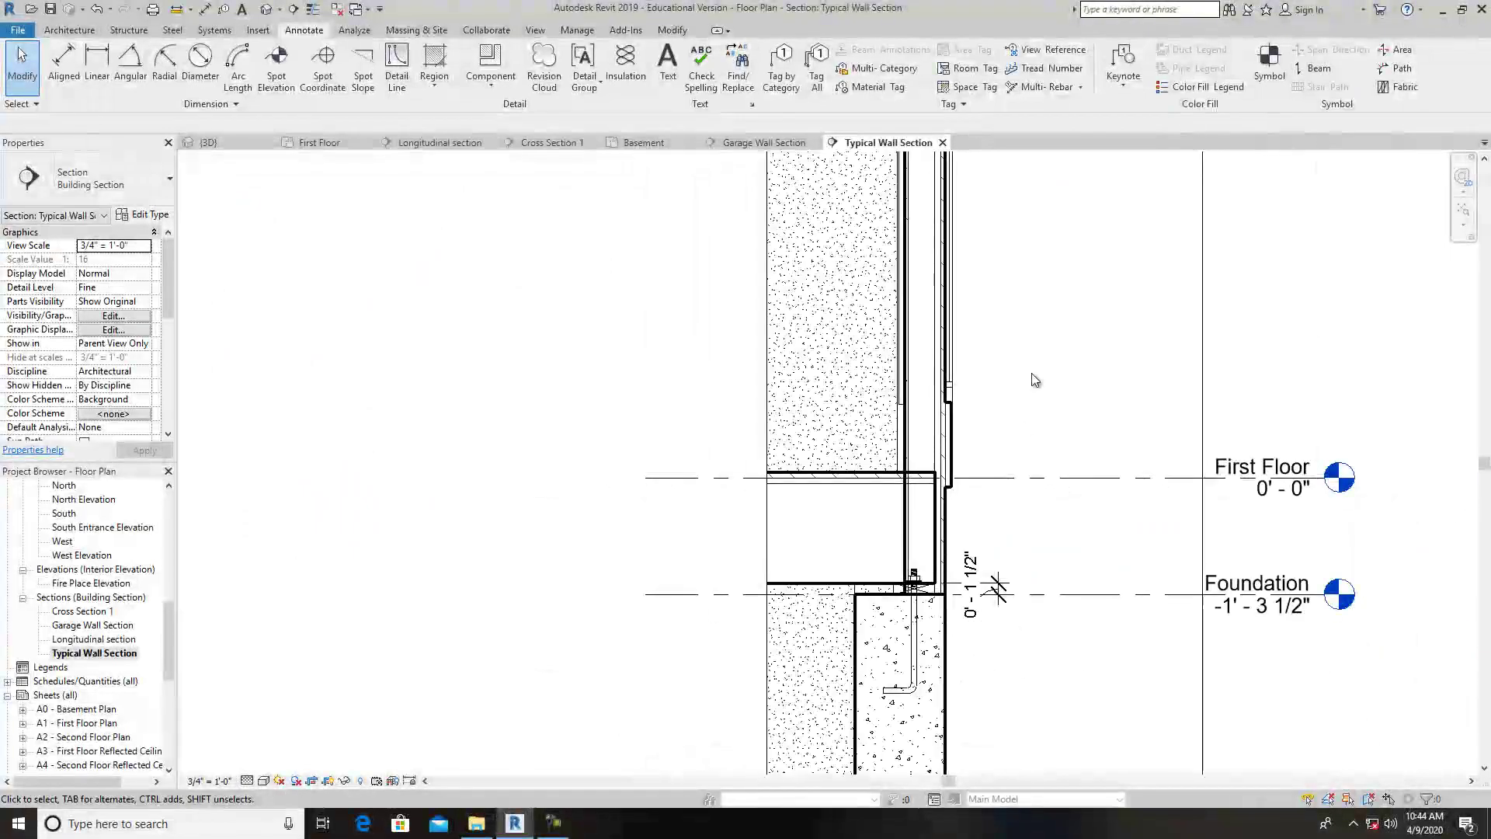
scroll(921, 481, "up", 3)
scroll(921, 487, "up", 5)
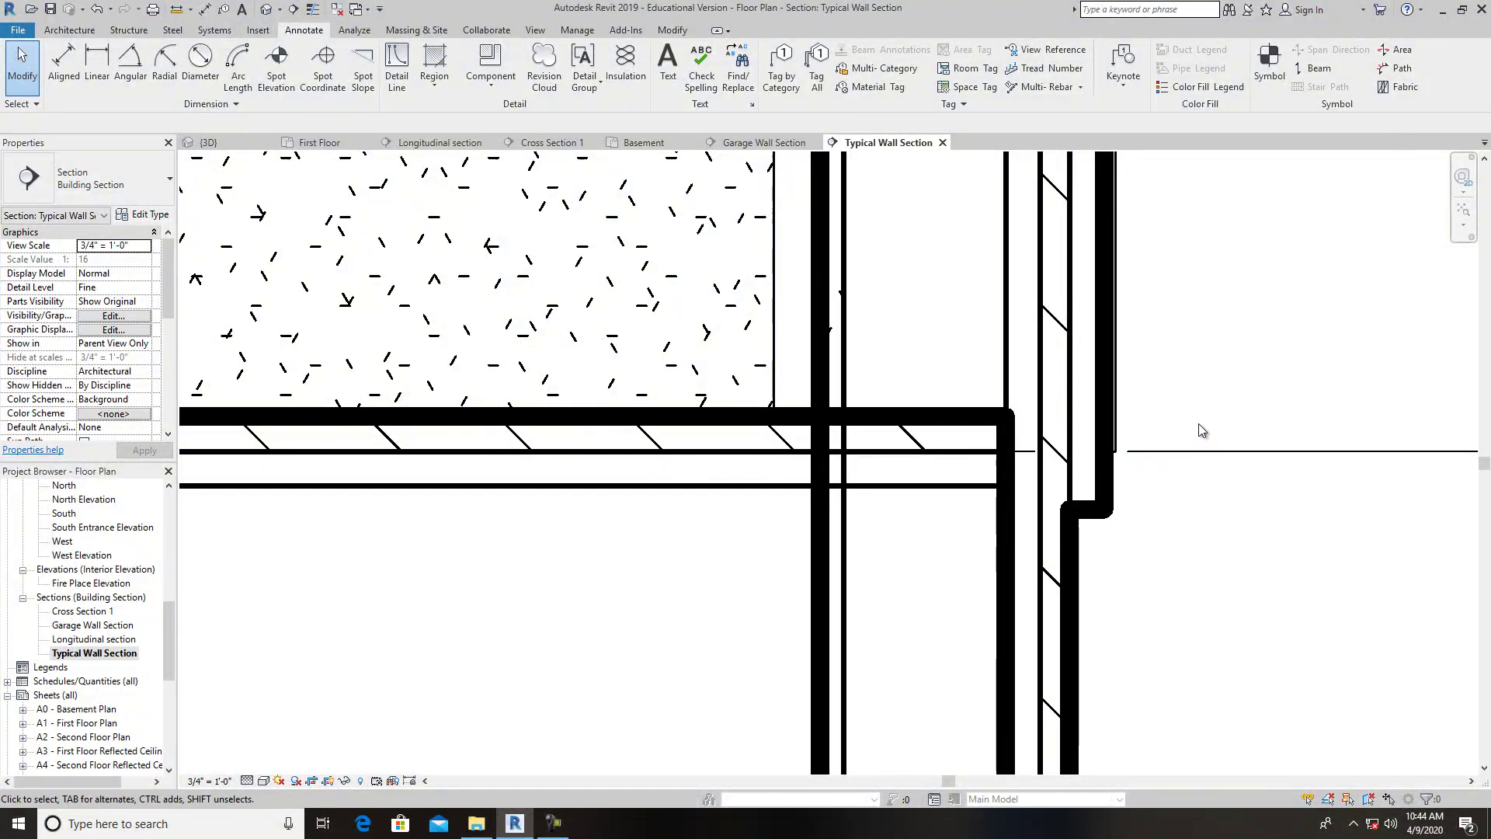
scroll(1209, 413, "down", 2)
scroll(1209, 411, "up", 1)
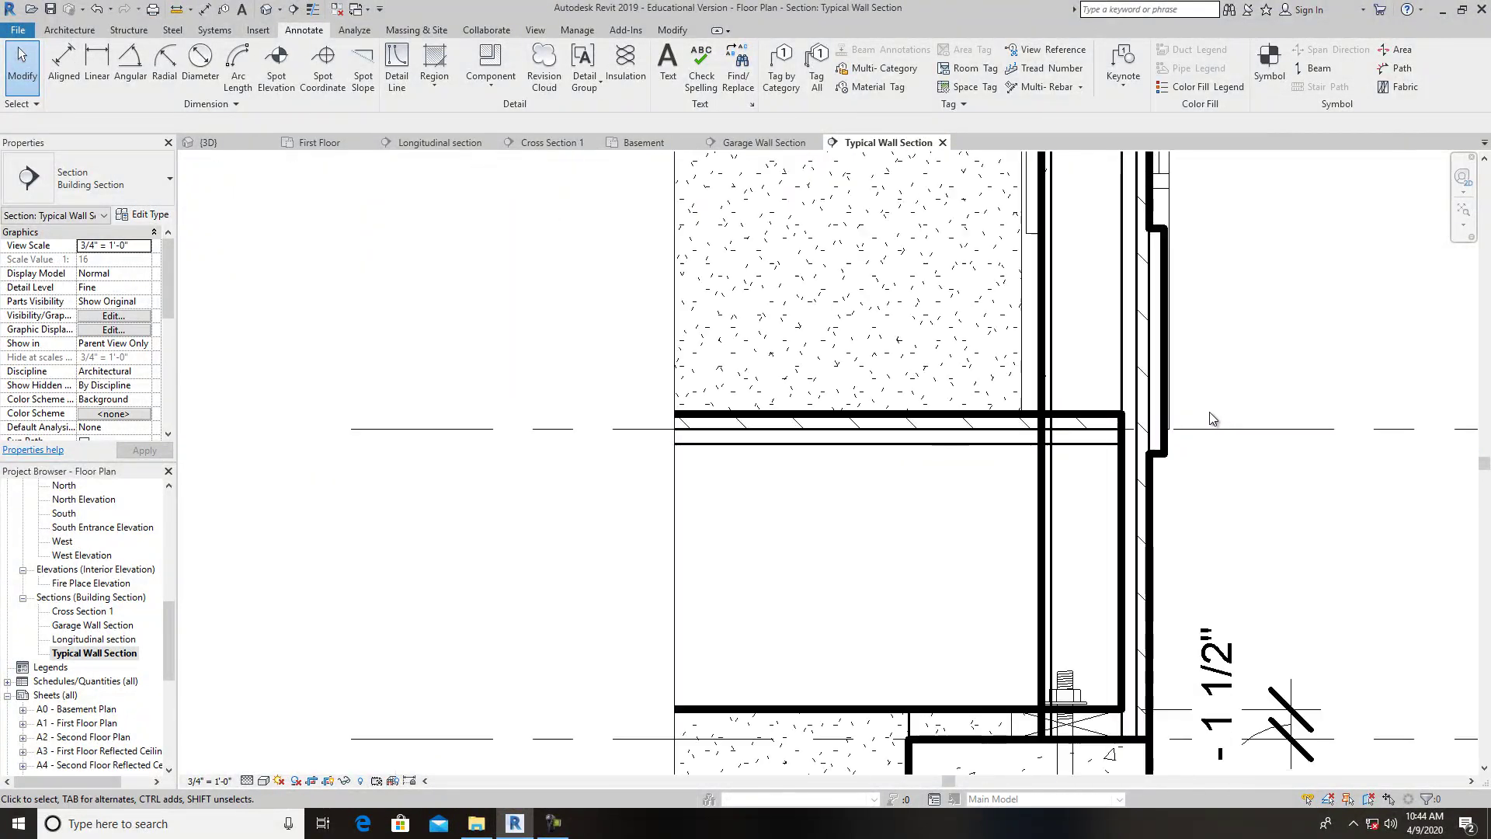
scroll(1216, 410, "down", 6)
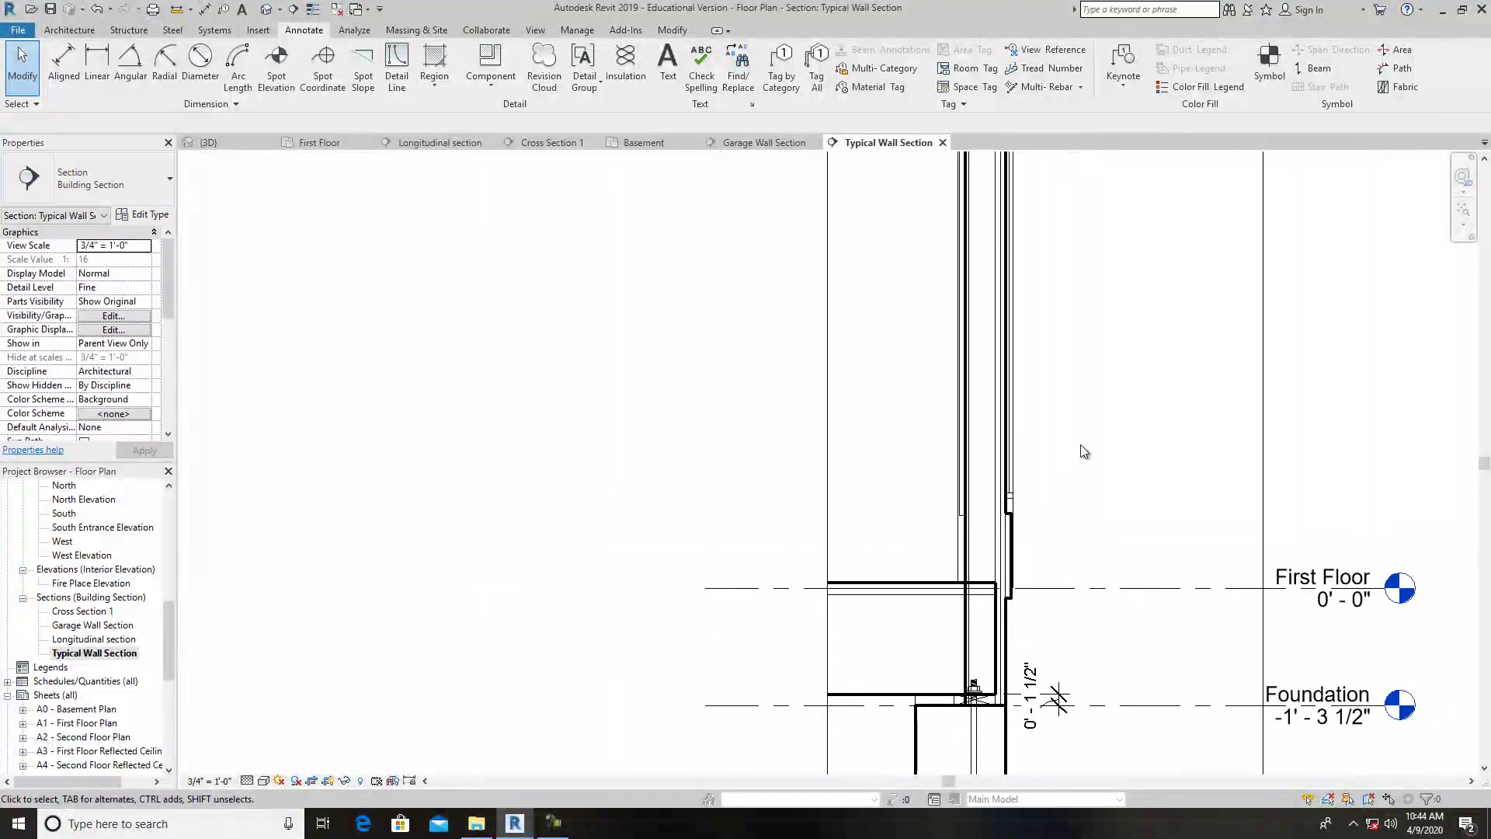
scroll(1031, 495, "down", 3)
scroll(858, 315, "up", 5)
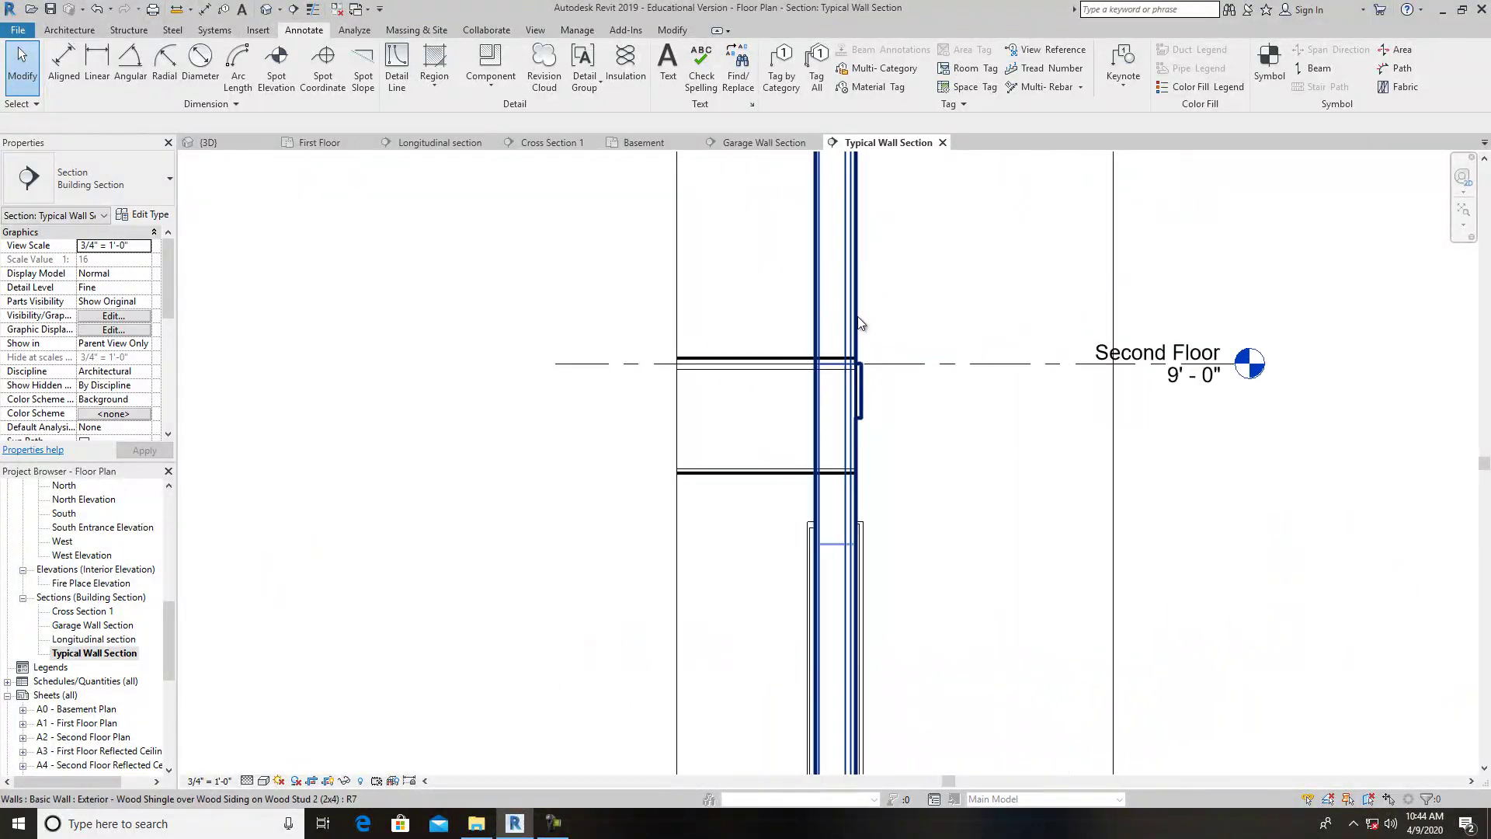
scroll(962, 410, "down", 3)
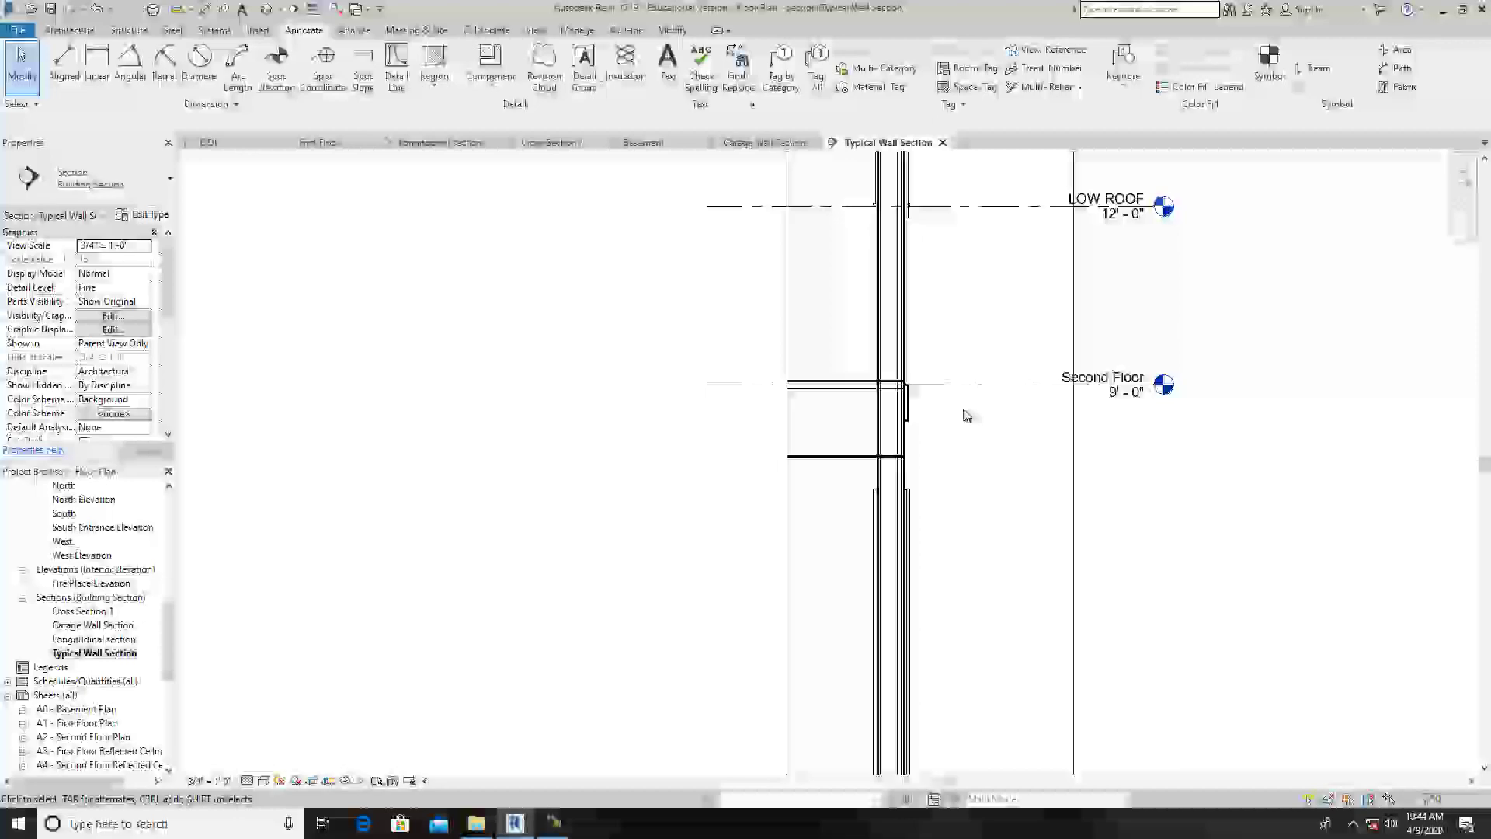
scroll(970, 466, "down", 2)
scroll(862, 618, "up", 6)
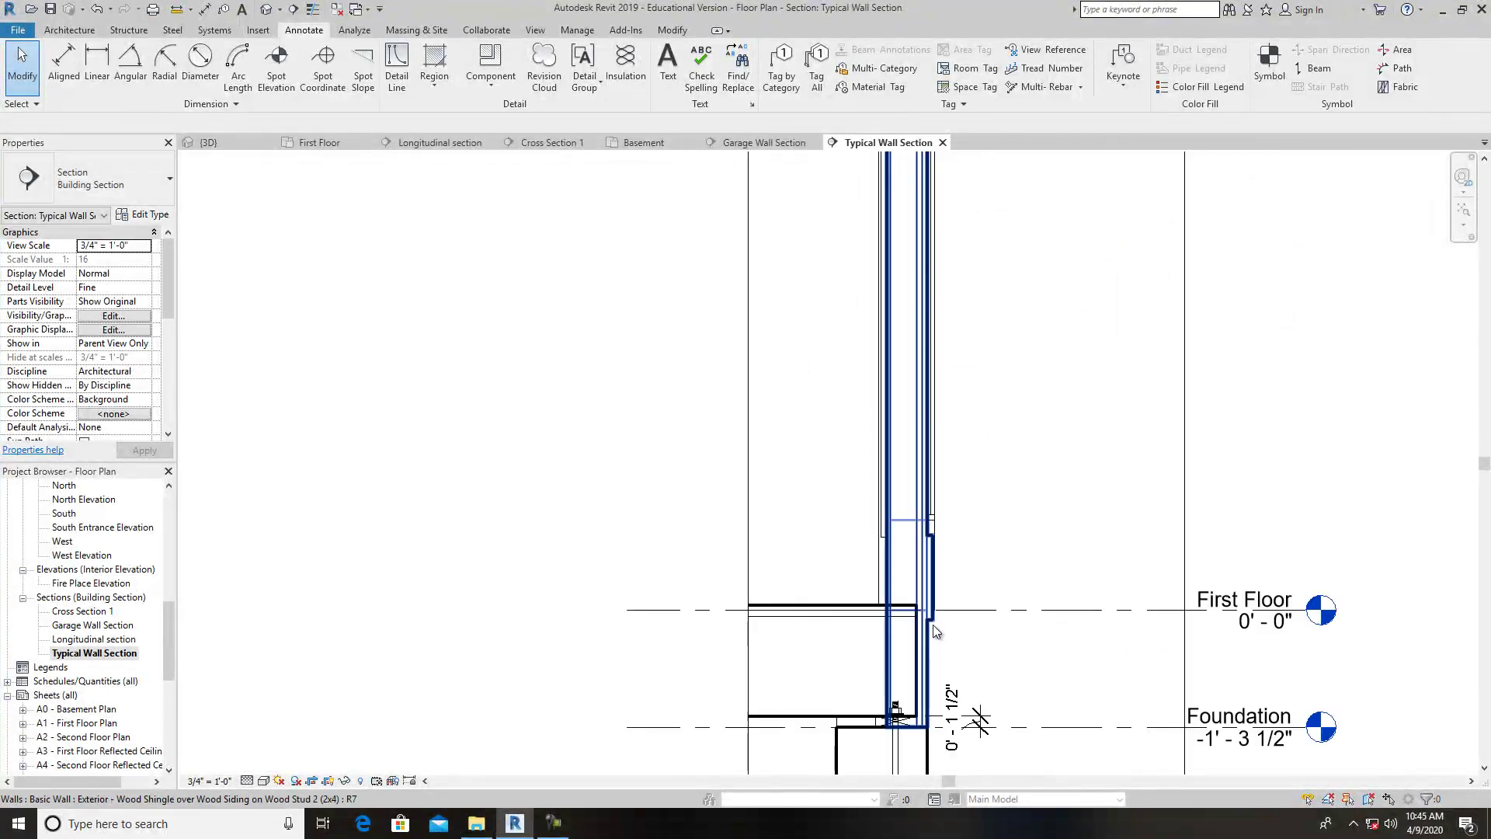
scroll(885, 609, "up", 5)
mouse_move(1250, 556)
middle_mouse_down()
mouse_move(932, 306)
mouse_move(938, 319)
middle_mouse_up()
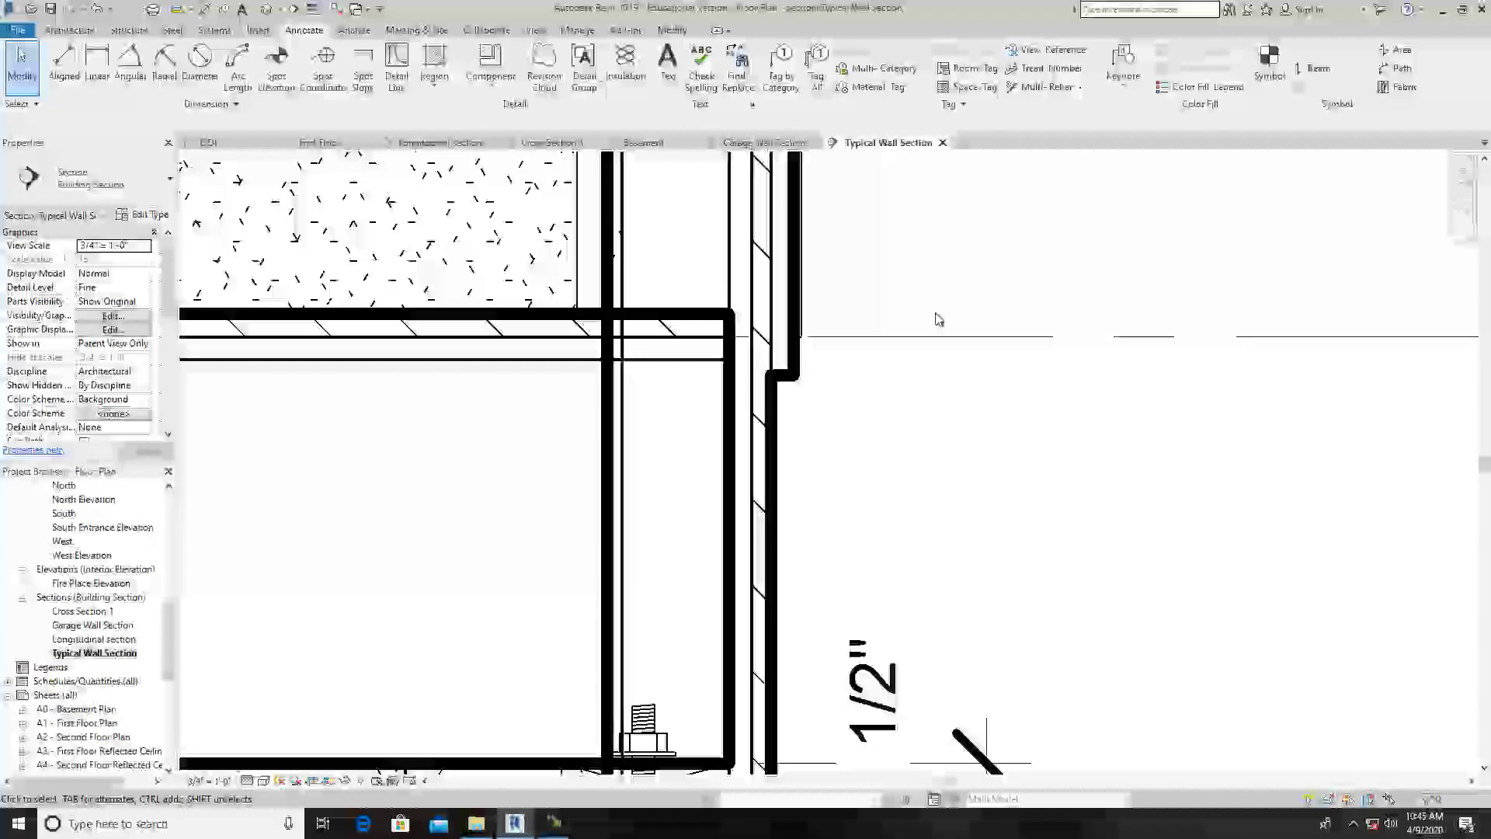
scroll(935, 318, "down", 3)
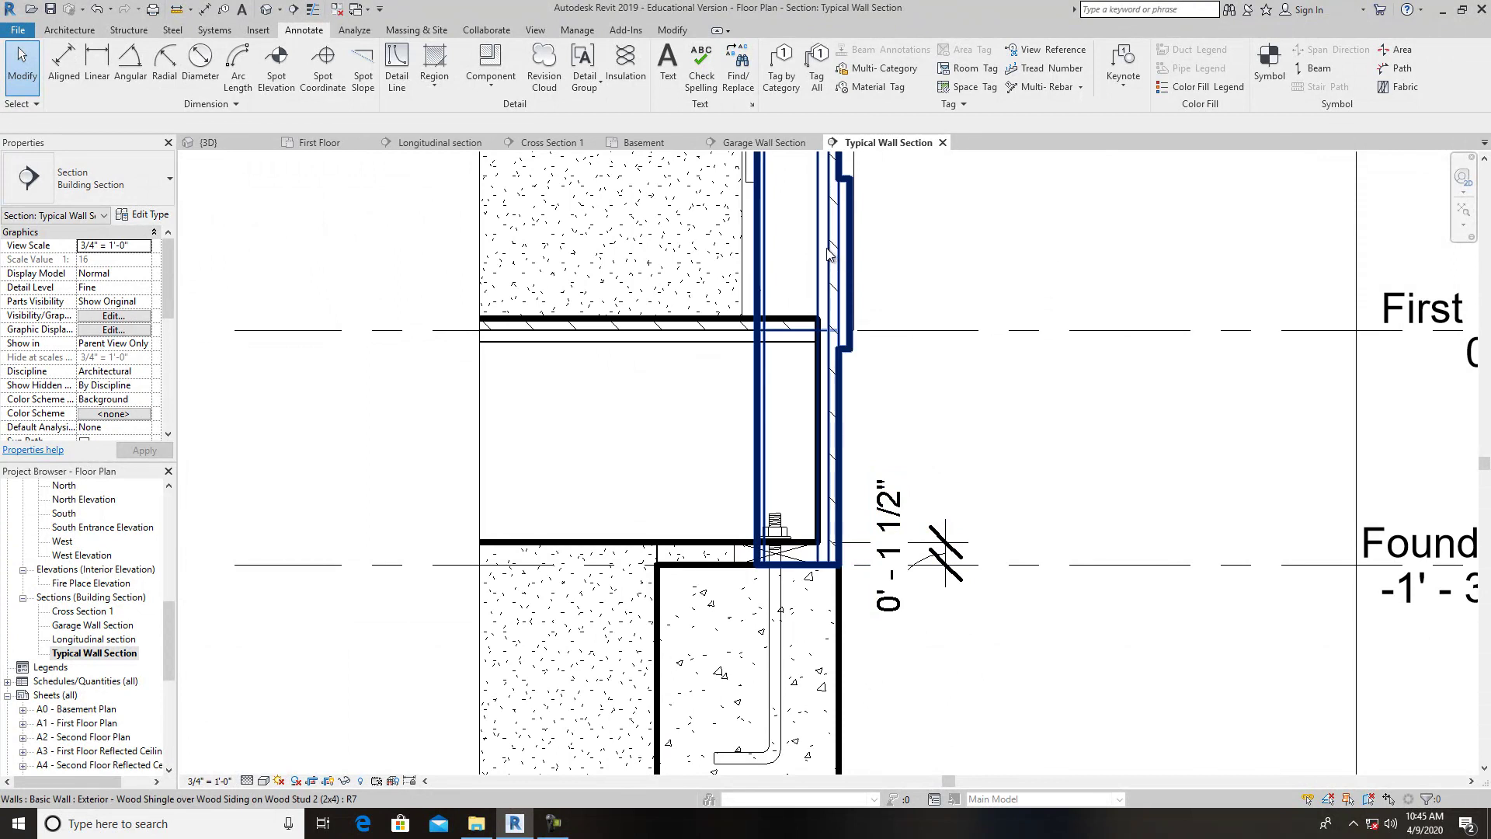
Lock the bases of the wood stud structure and interior gypsum wall board layers in the 2x4 exterior wall type's structure and apply it.
left_click(762, 258)
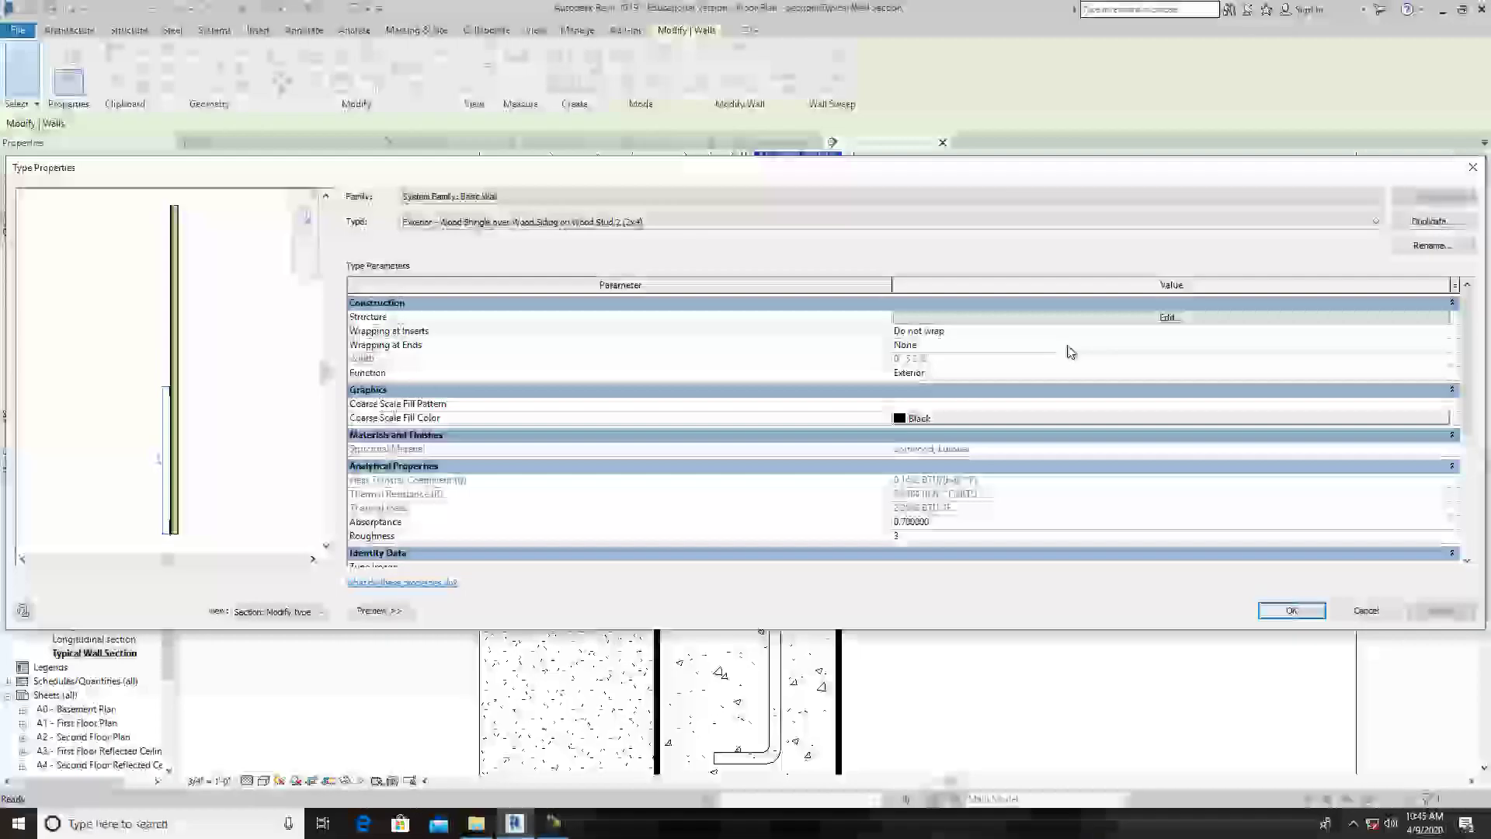
left_click(1010, 318)
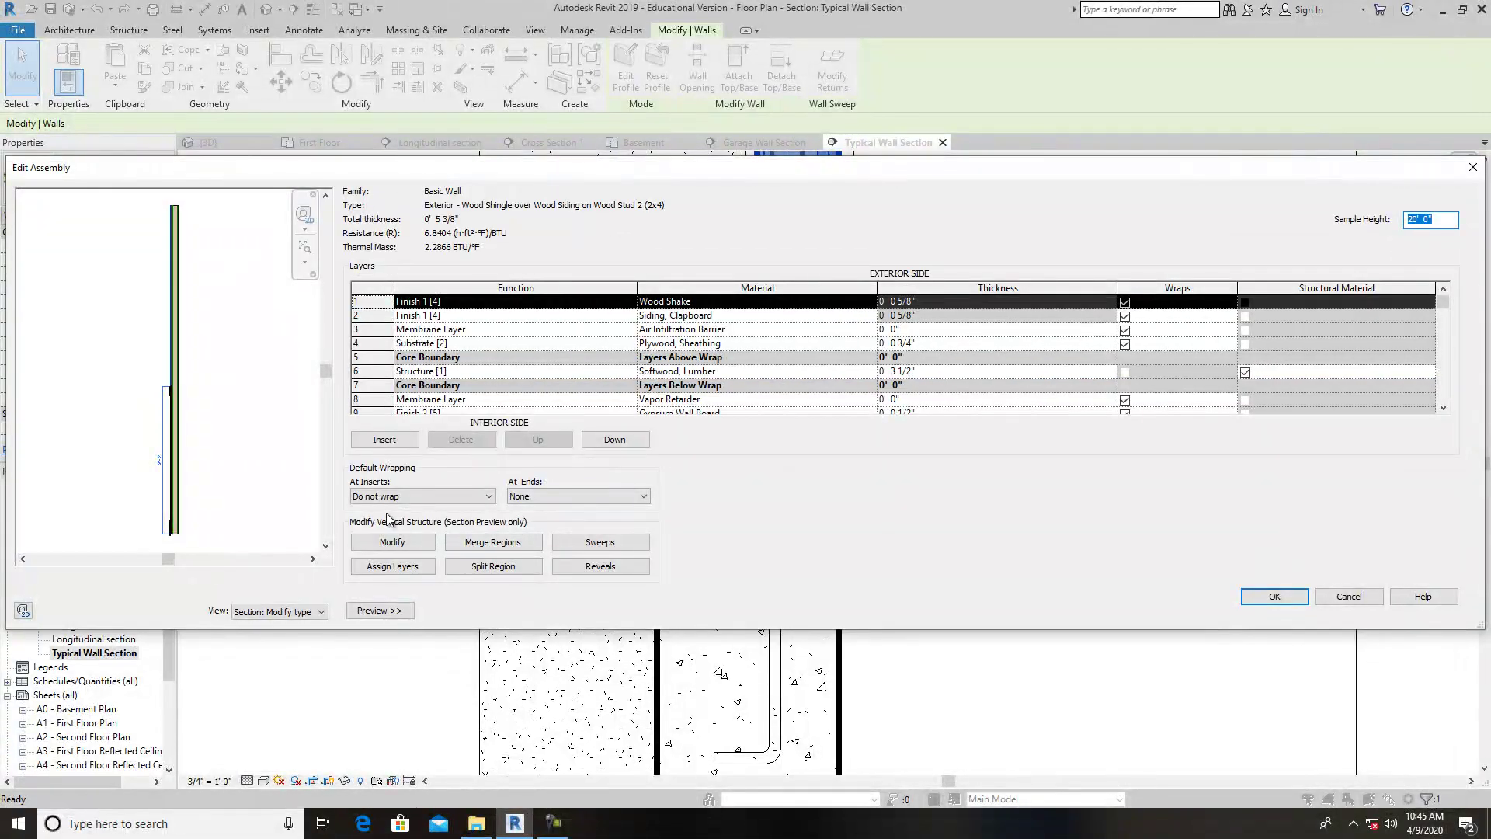
scroll(163, 536, "up", 5)
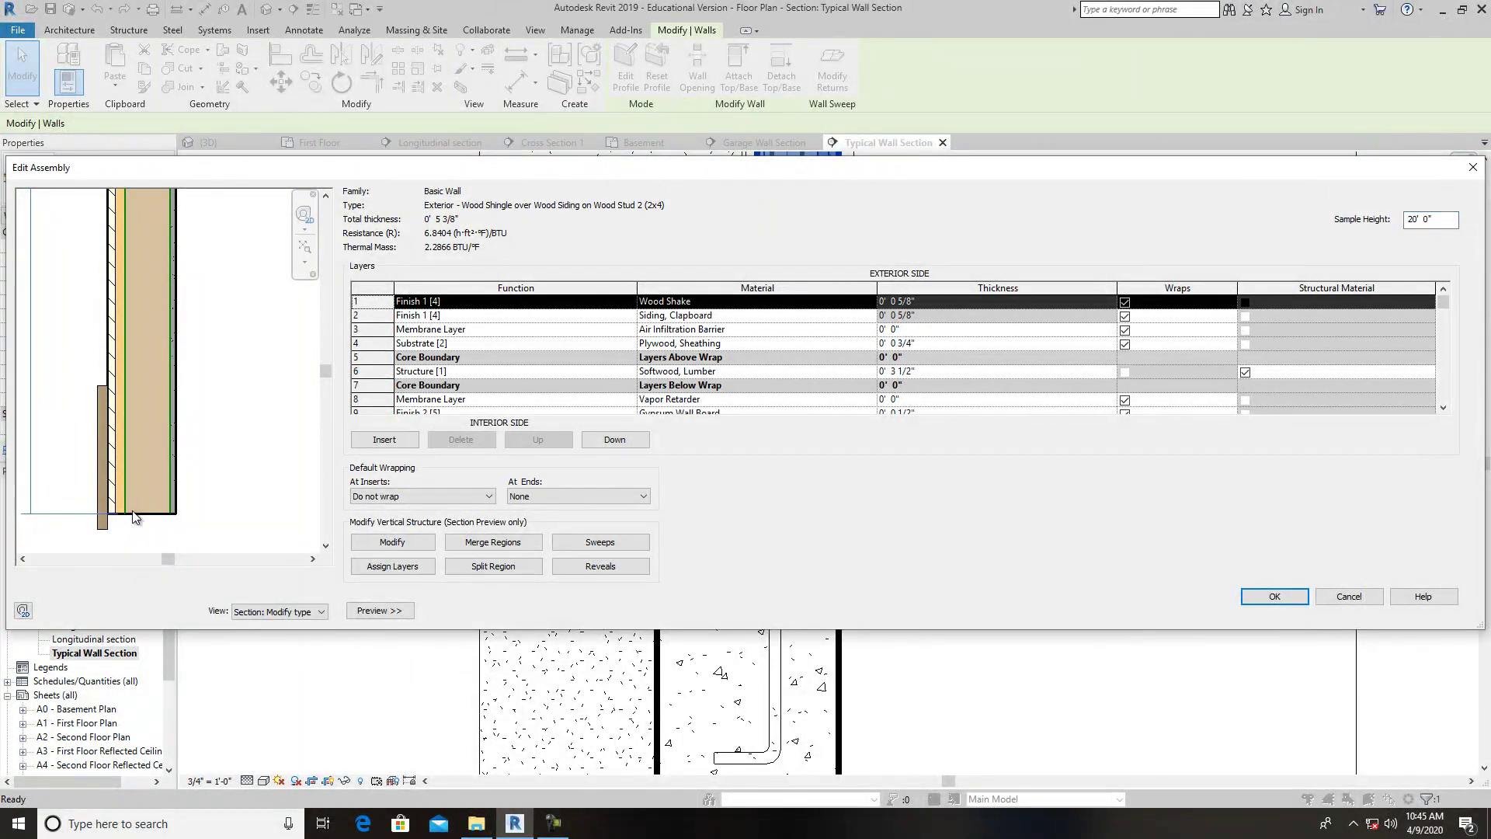
left_click(380, 549)
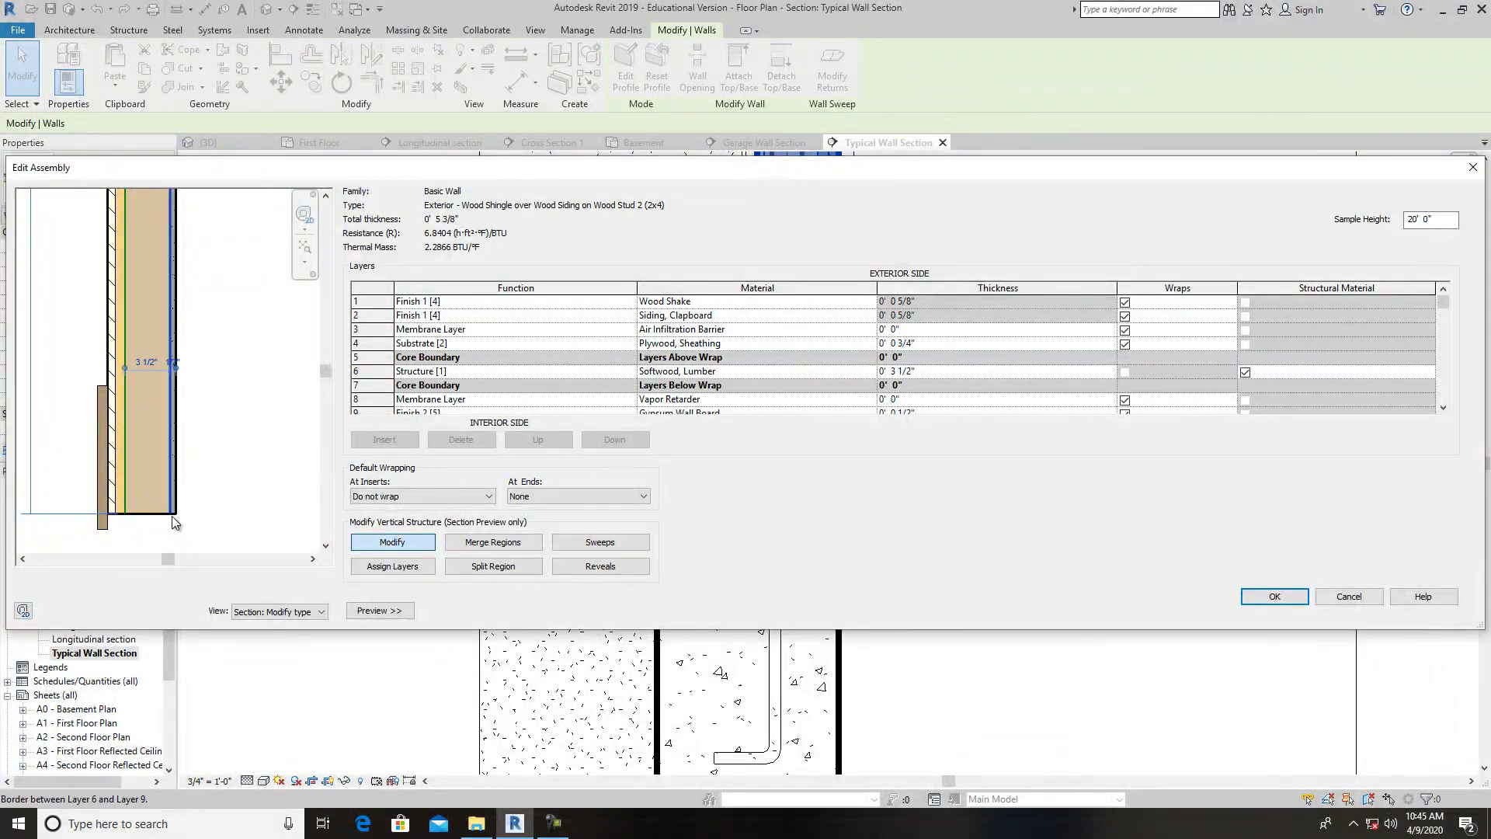
left_click(1284, 602)
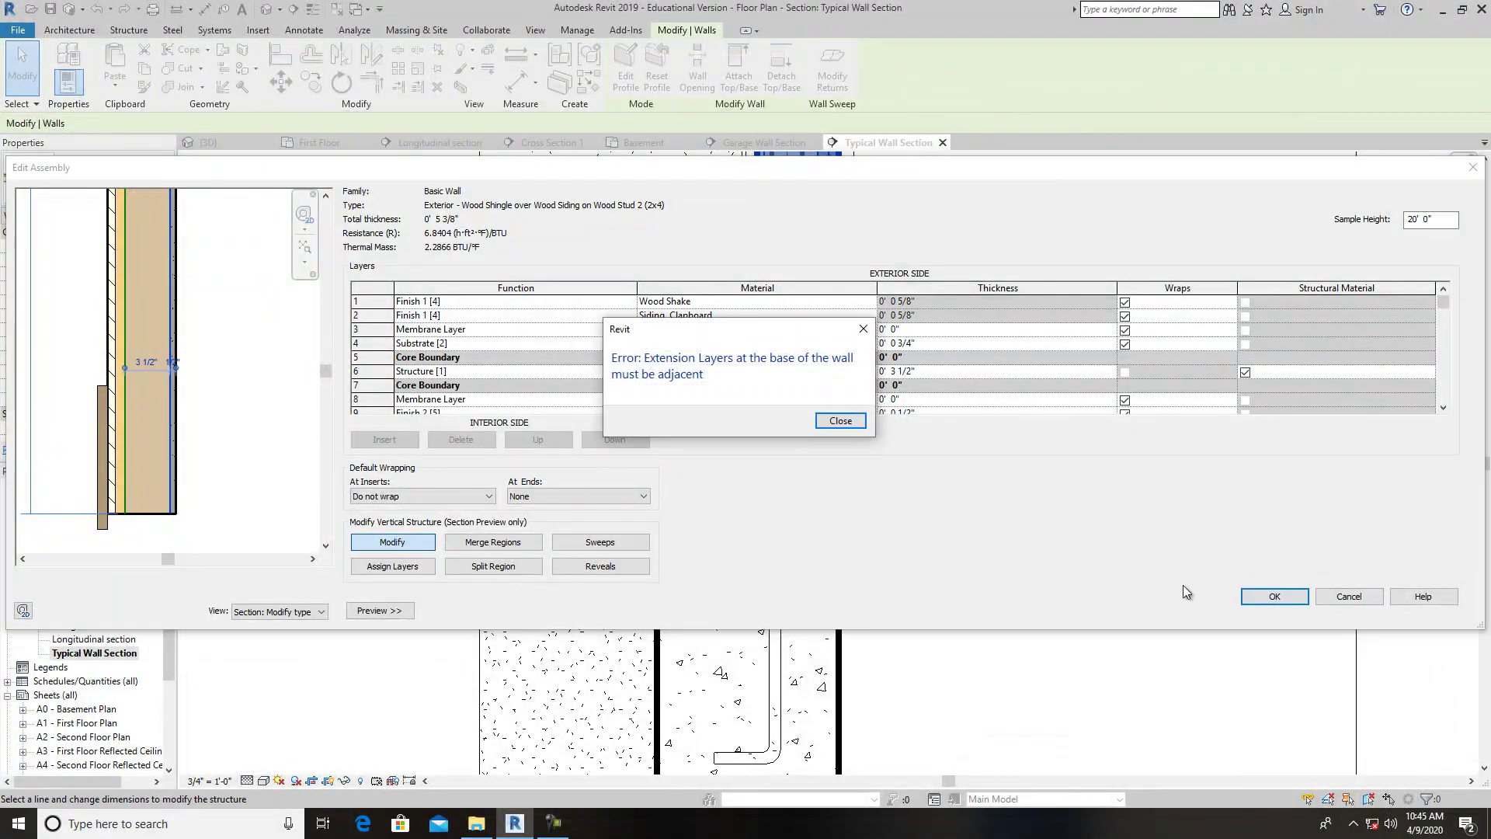
left_click(825, 419)
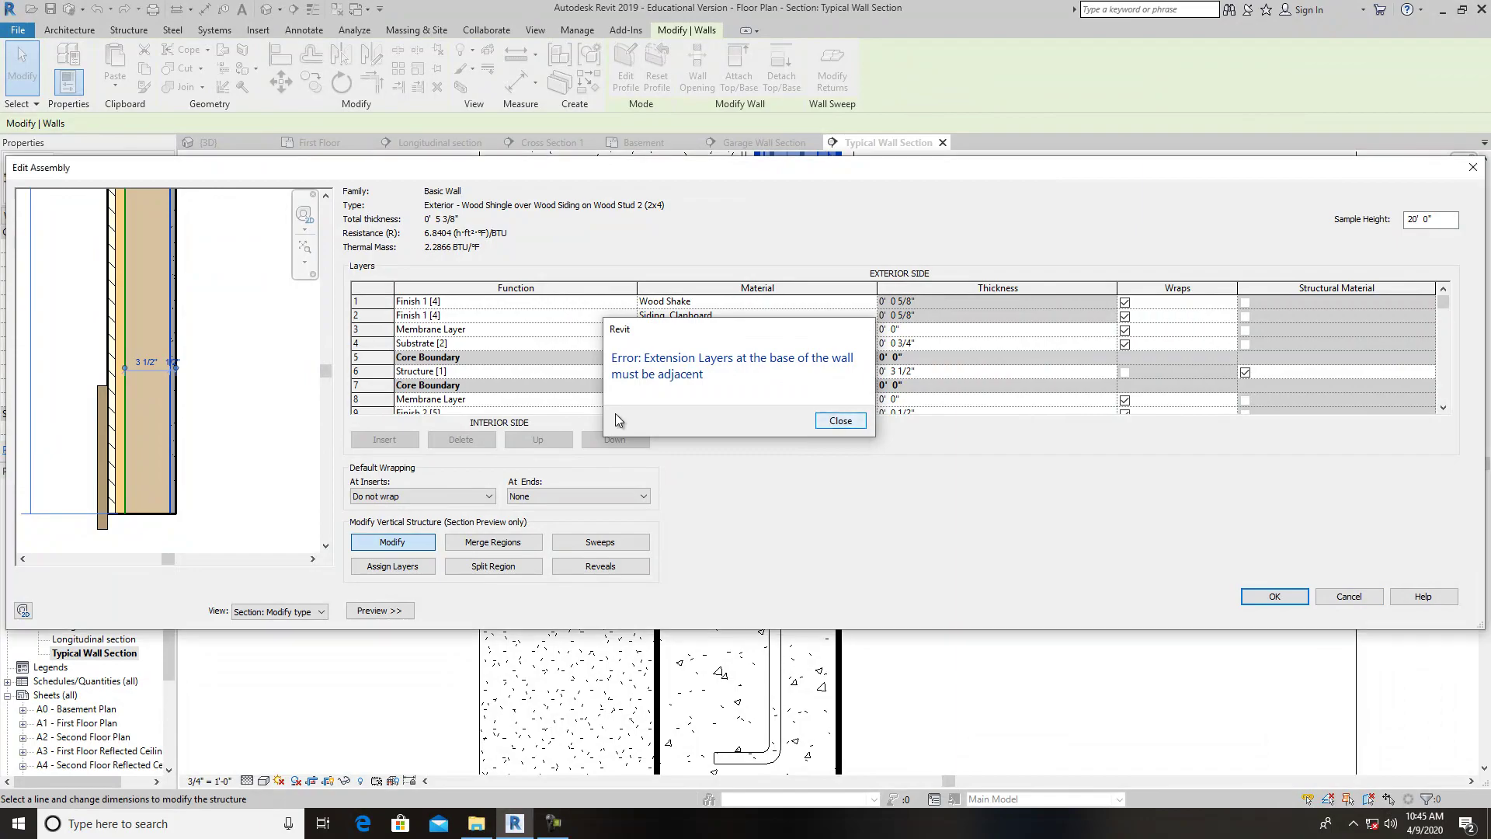
left_click(156, 517)
left_click(177, 515)
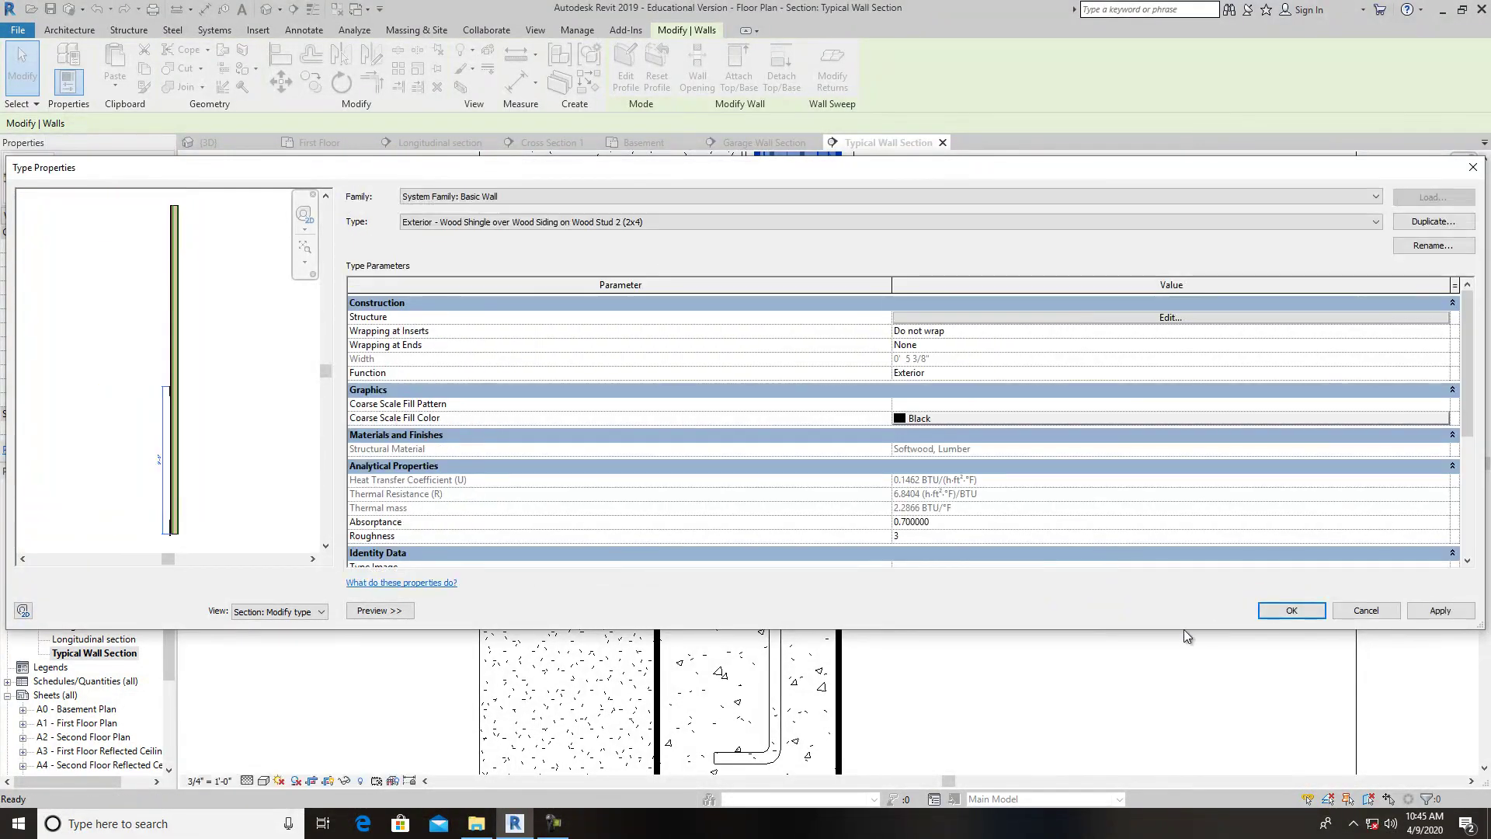
left_click(1285, 610)
left_click(1041, 613)
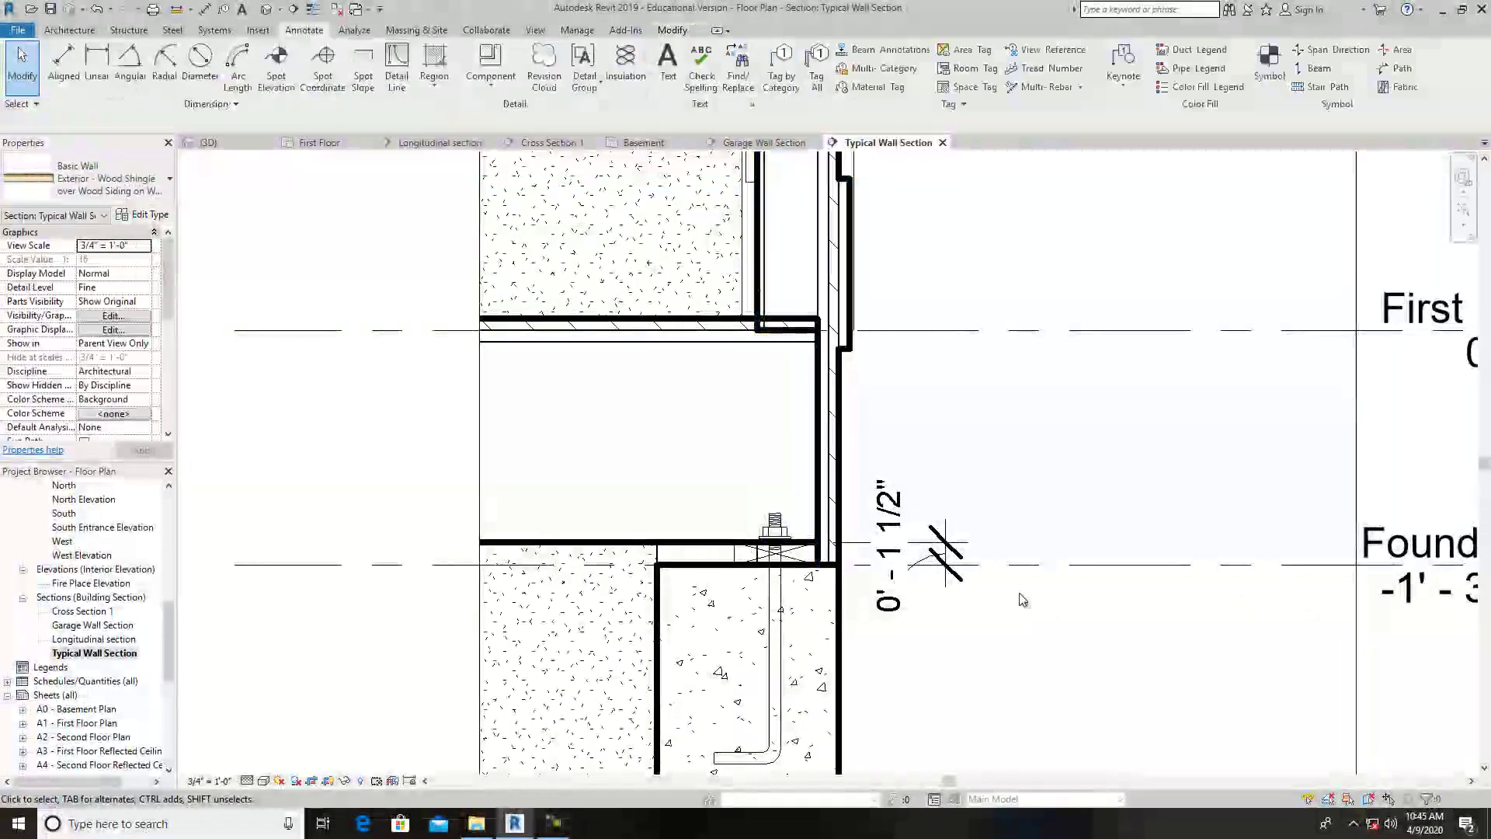
scroll(797, 330, "up", 1)
scroll(784, 333, "up", 1)
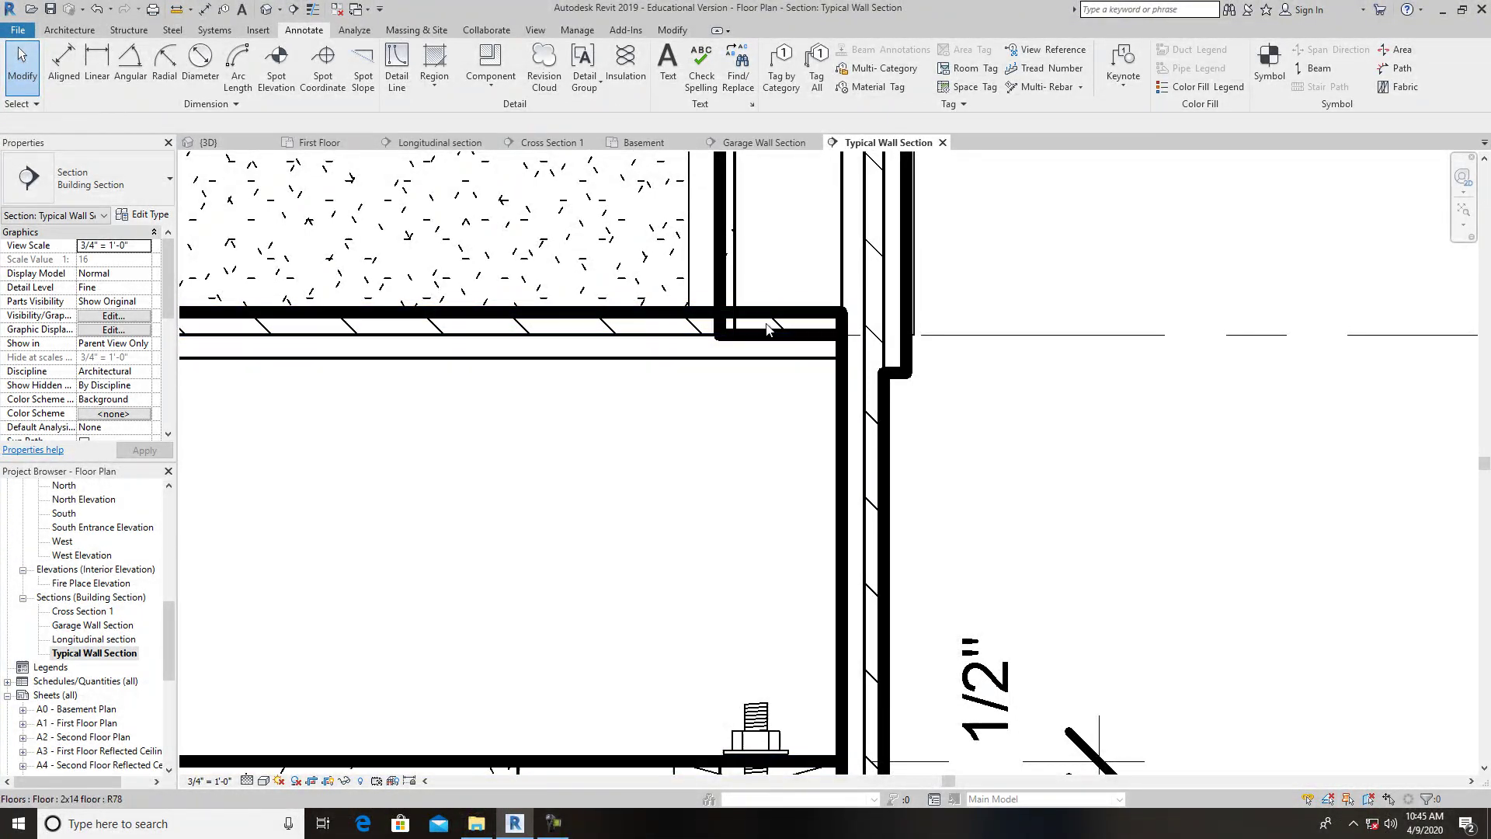
left_click(727, 259)
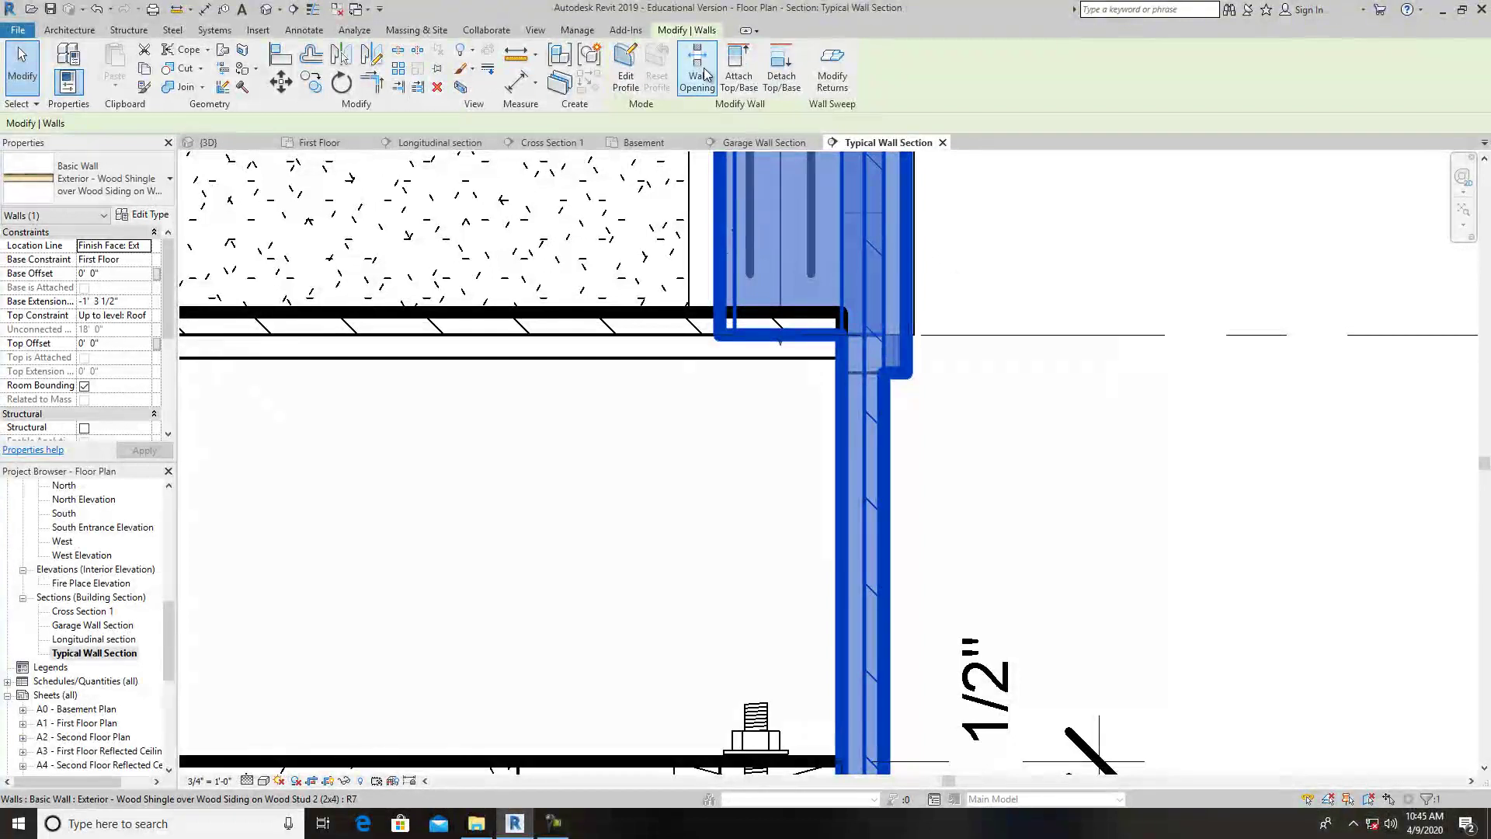
left_click(635, 86)
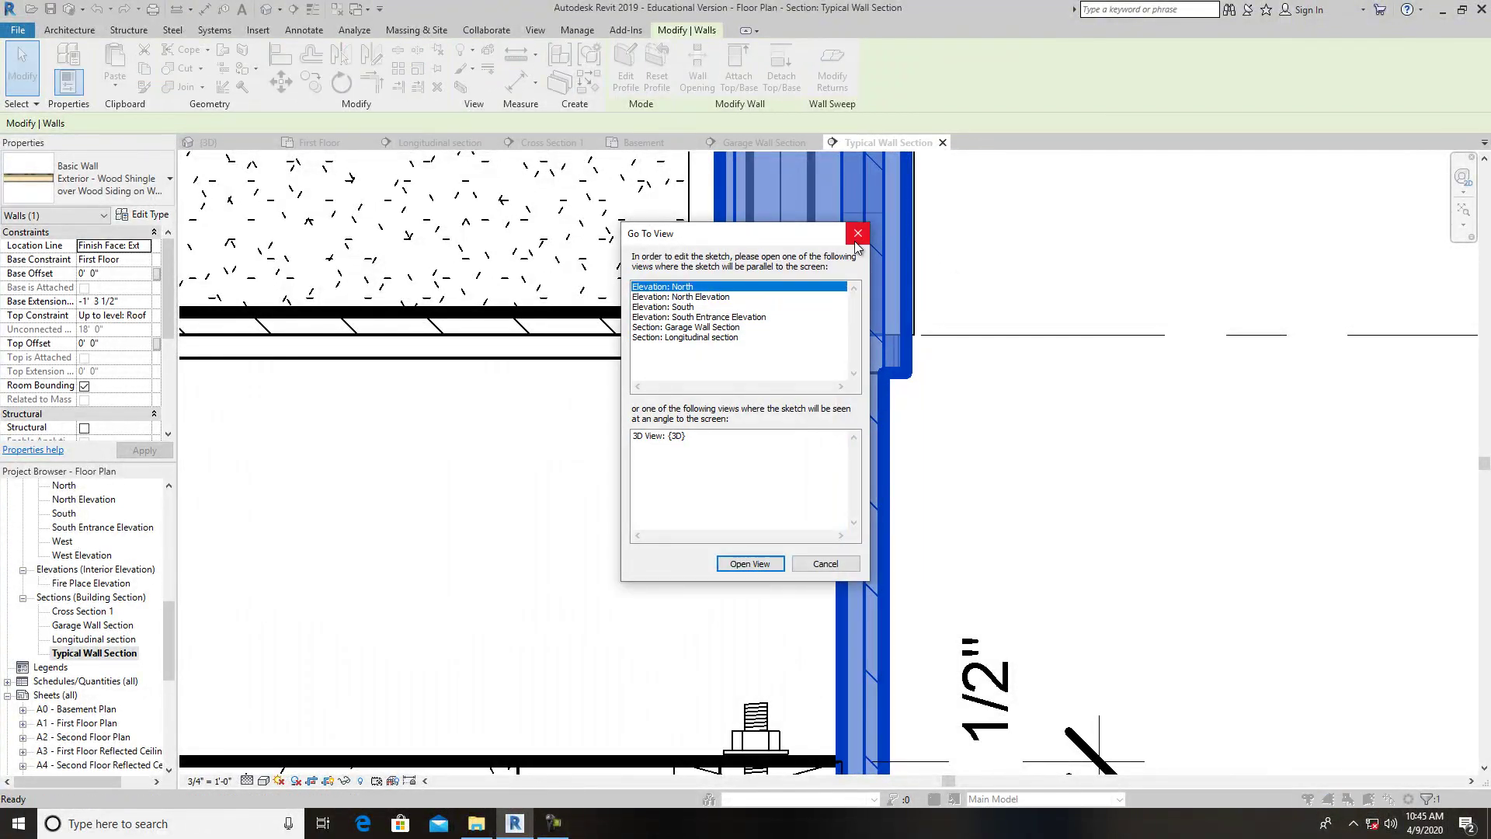
left_click(857, 234)
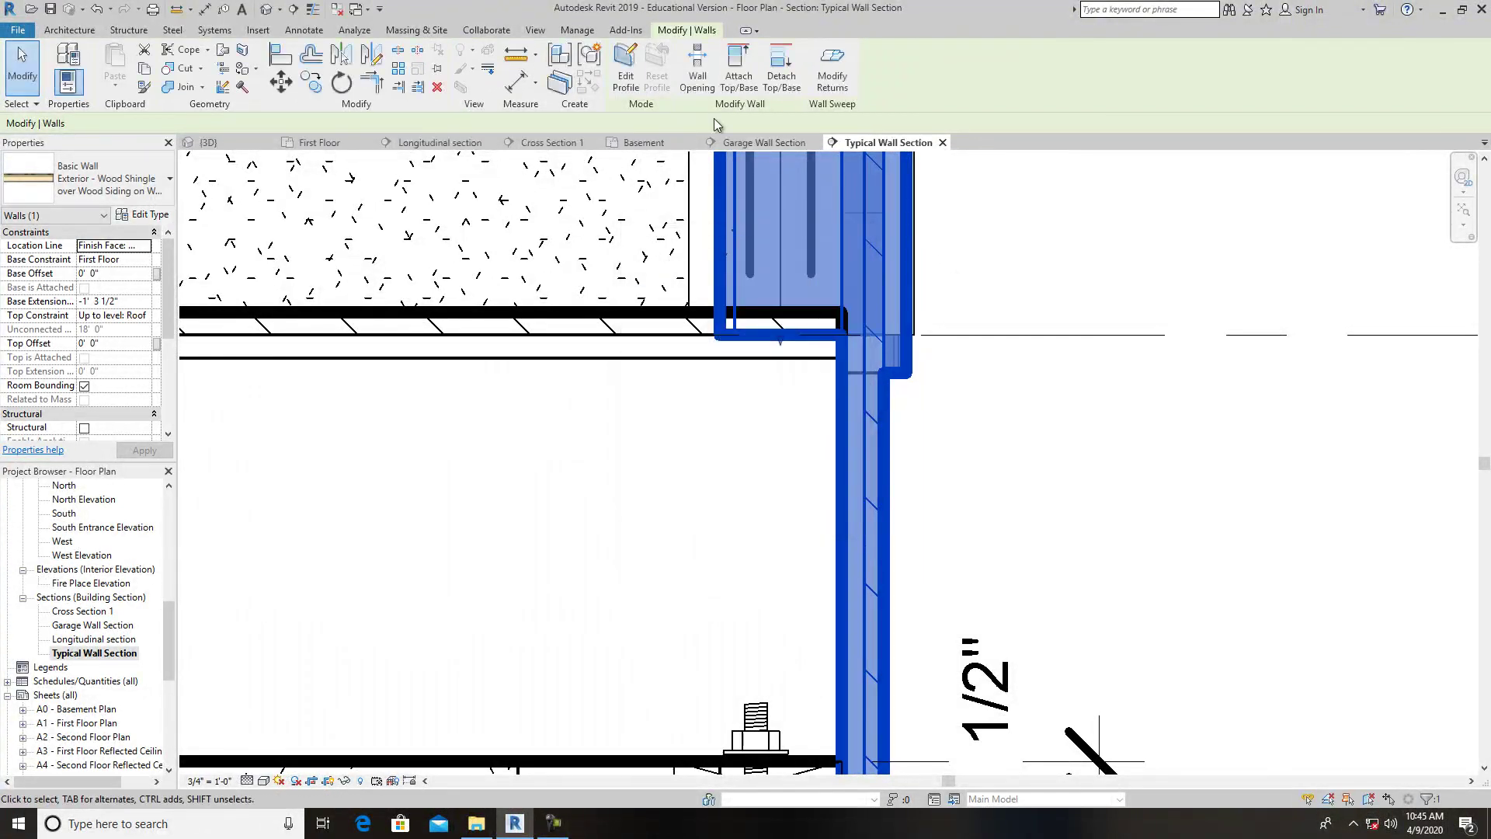
Try to make only the interior gypsum wall board layer extendable at the base of the 2x4 exterior wall type, then cancel the type edits.
left_click(145, 216)
left_click(1072, 319)
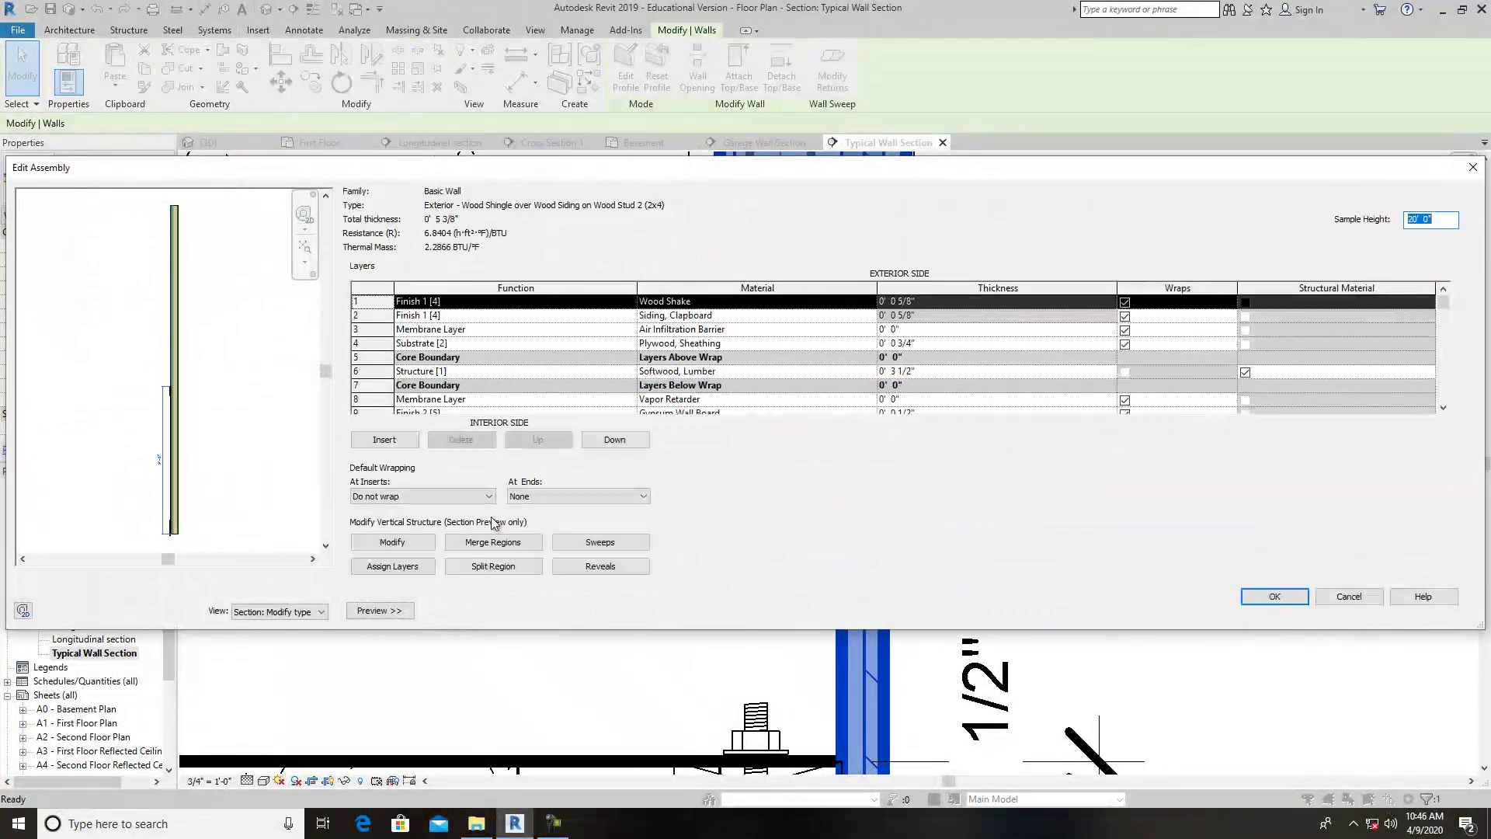
left_click(374, 544)
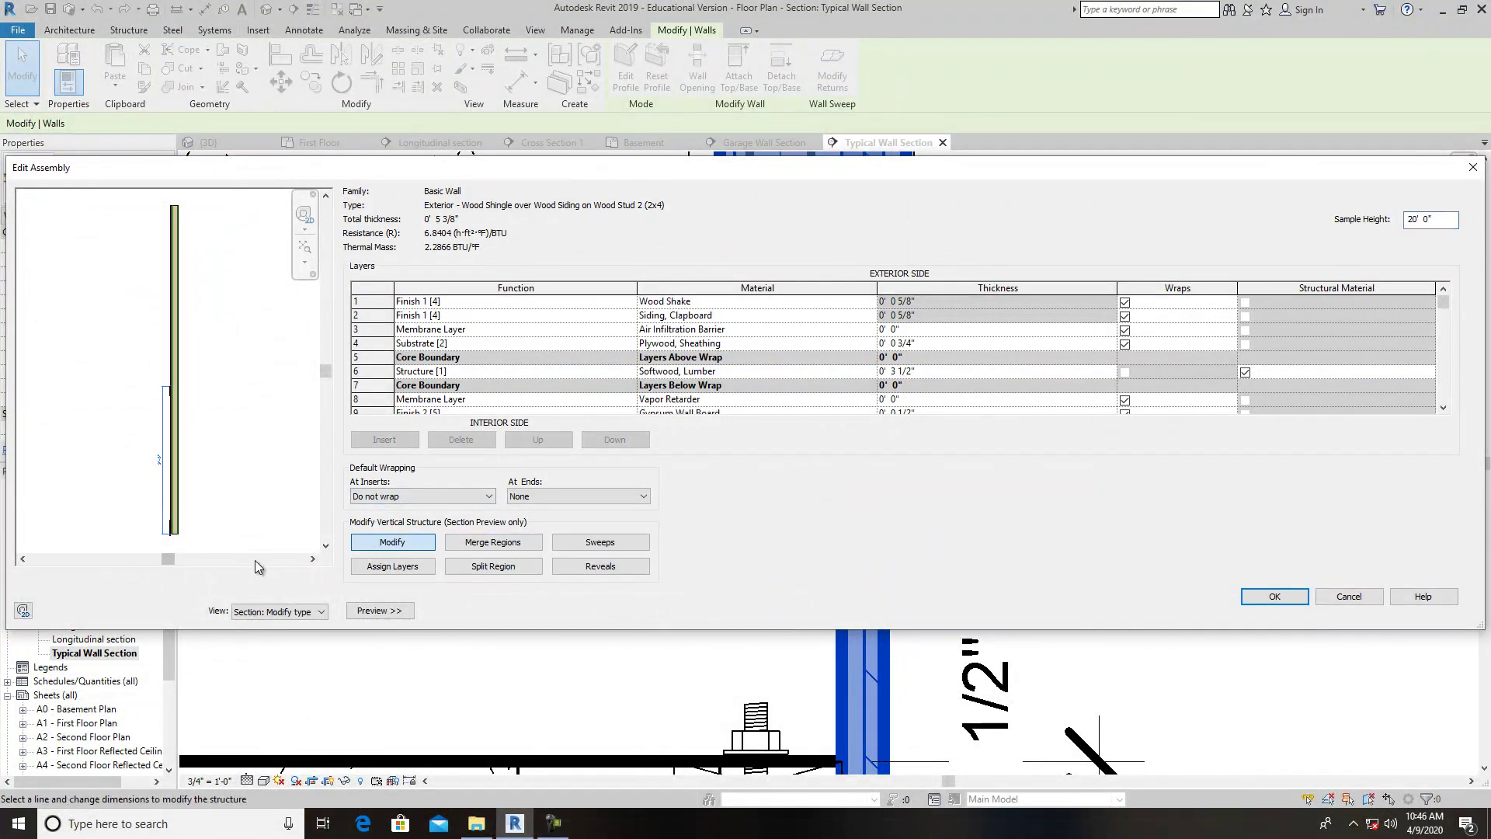
scroll(170, 534, "up", 8)
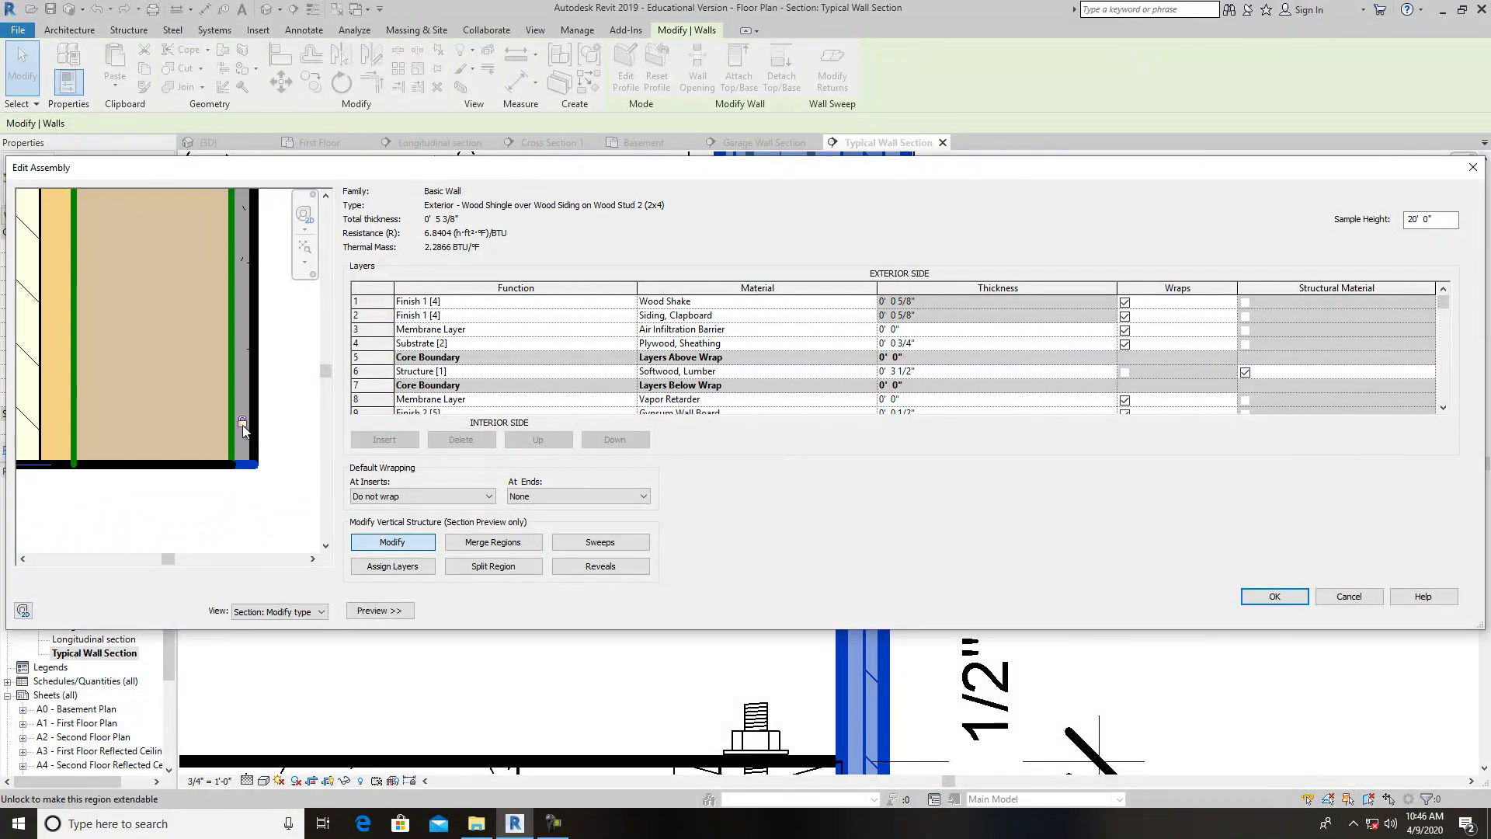
left_click(1295, 602)
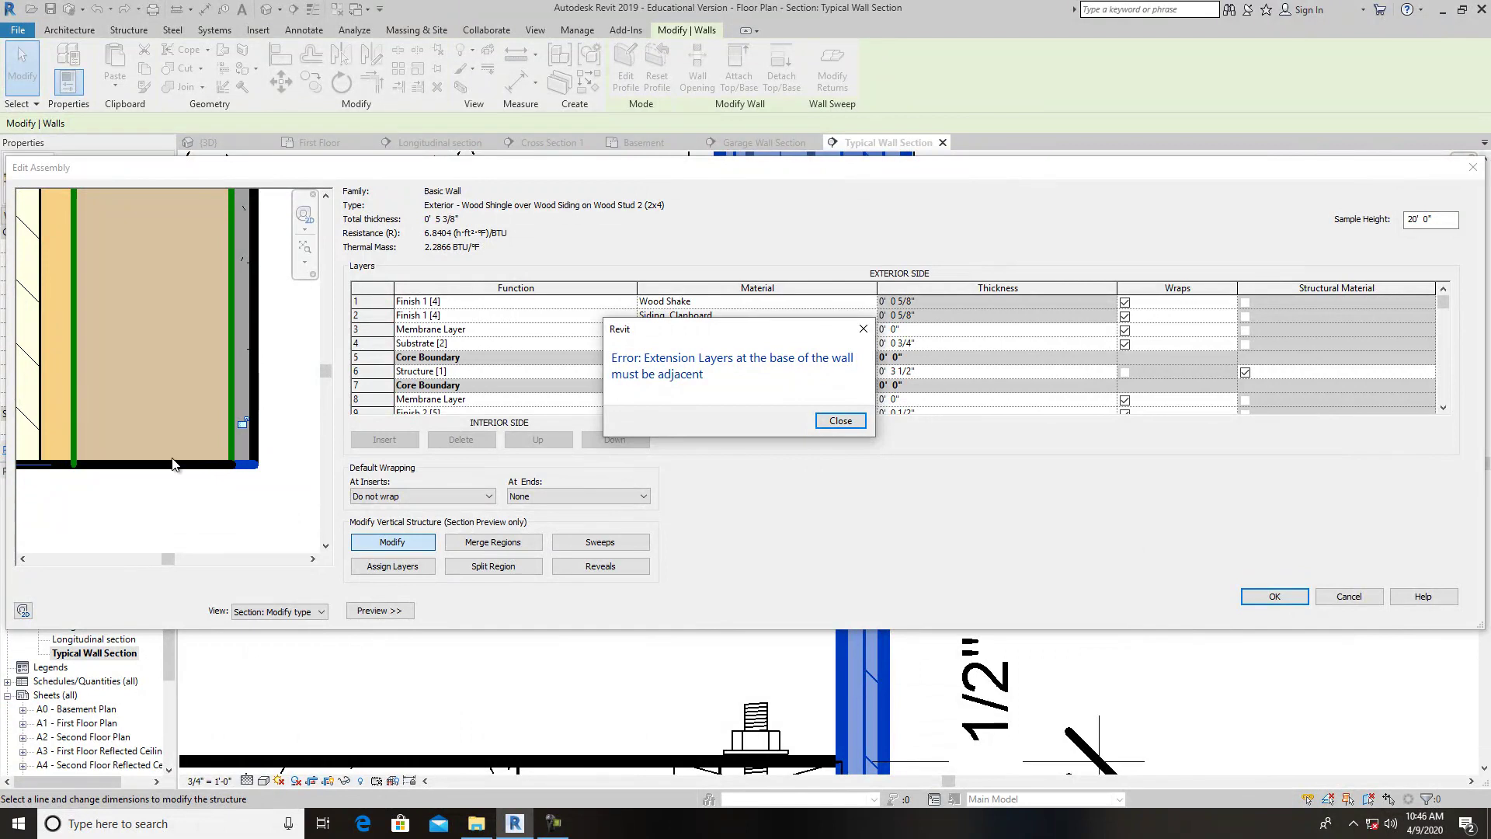
left_click(839, 421)
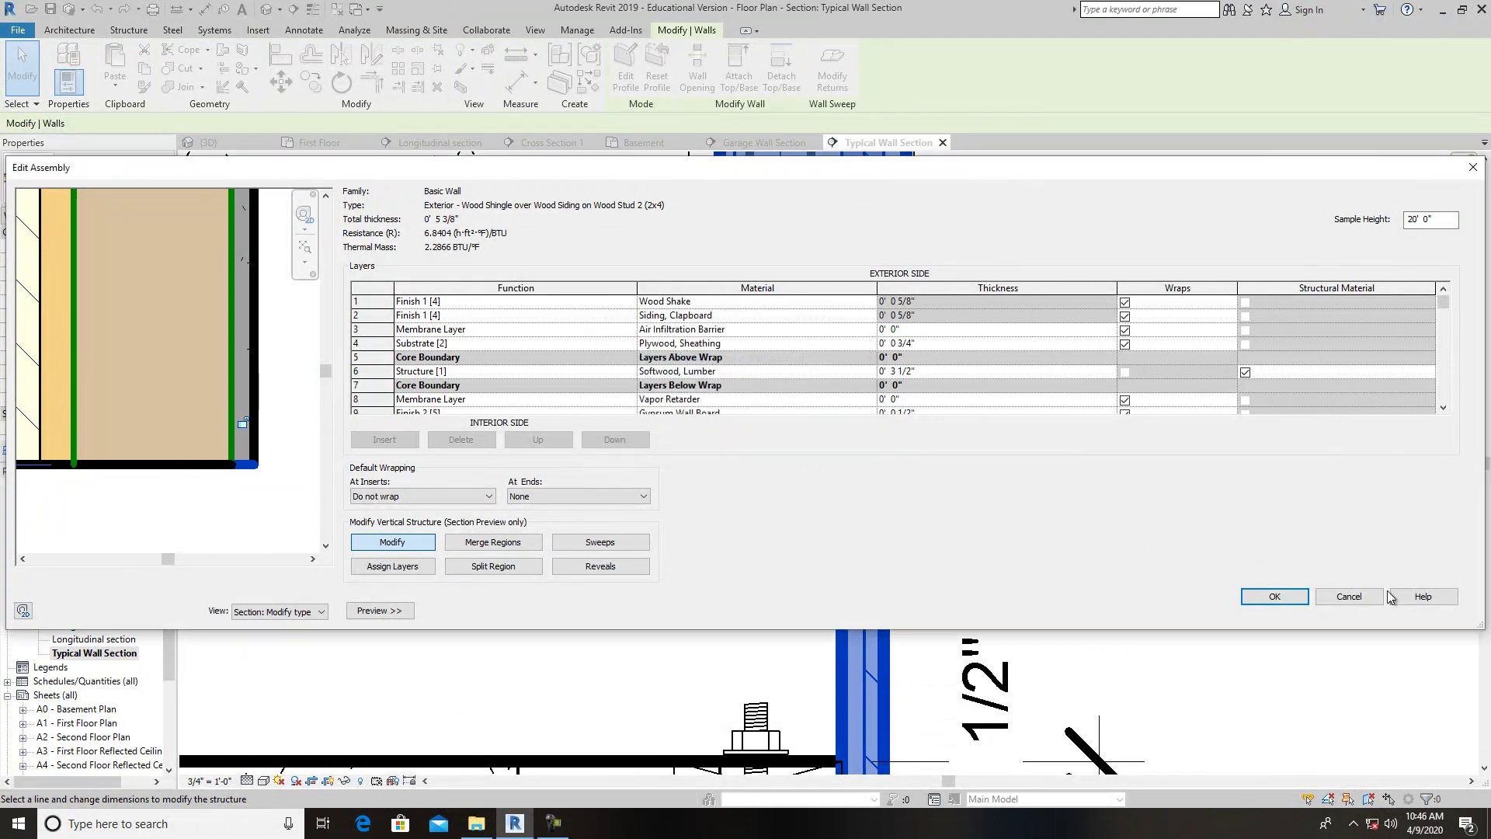
left_click(1282, 604)
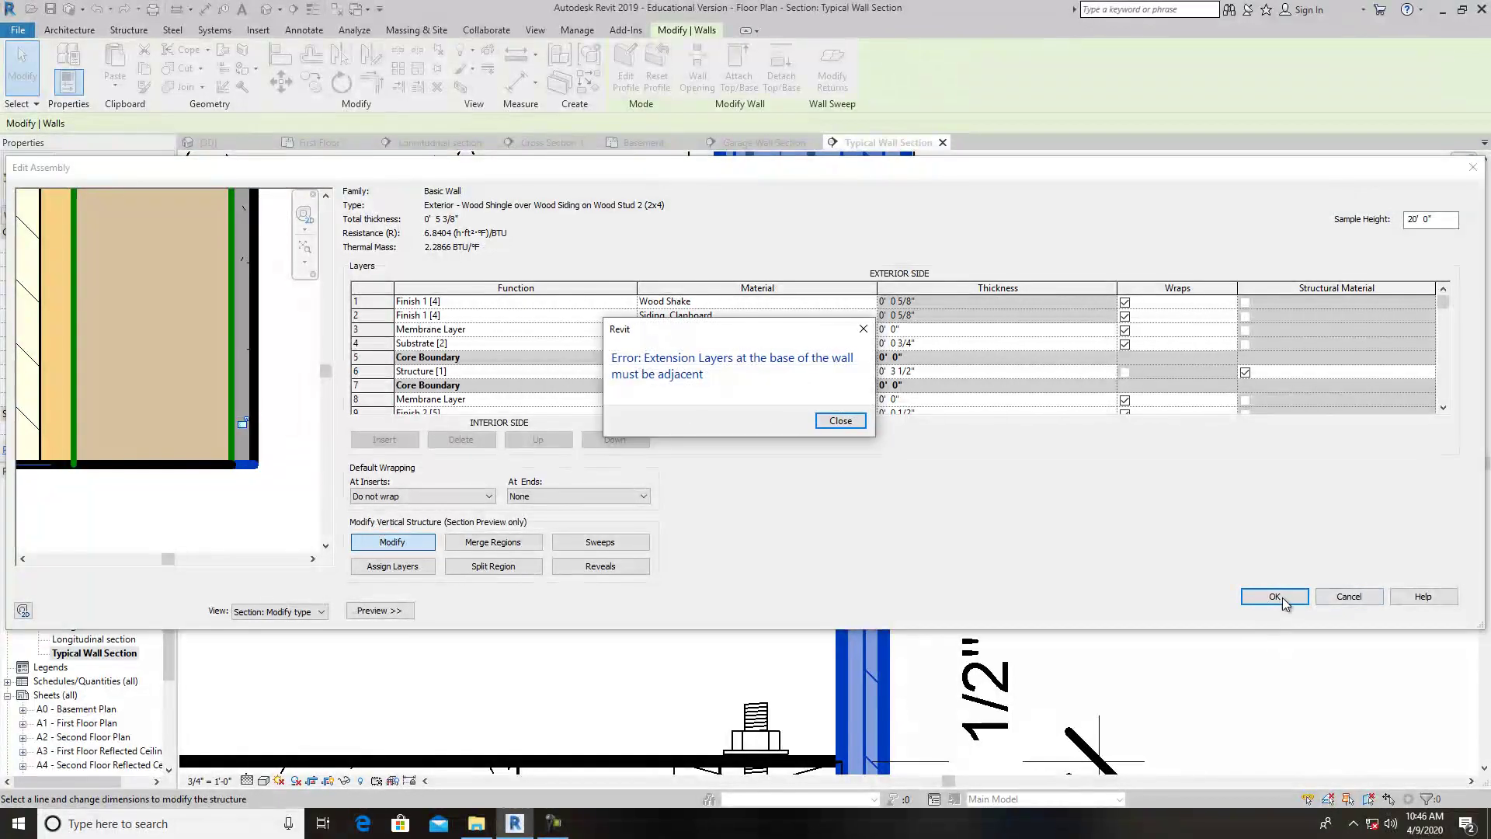
left_click(840, 420)
left_click(1323, 597)
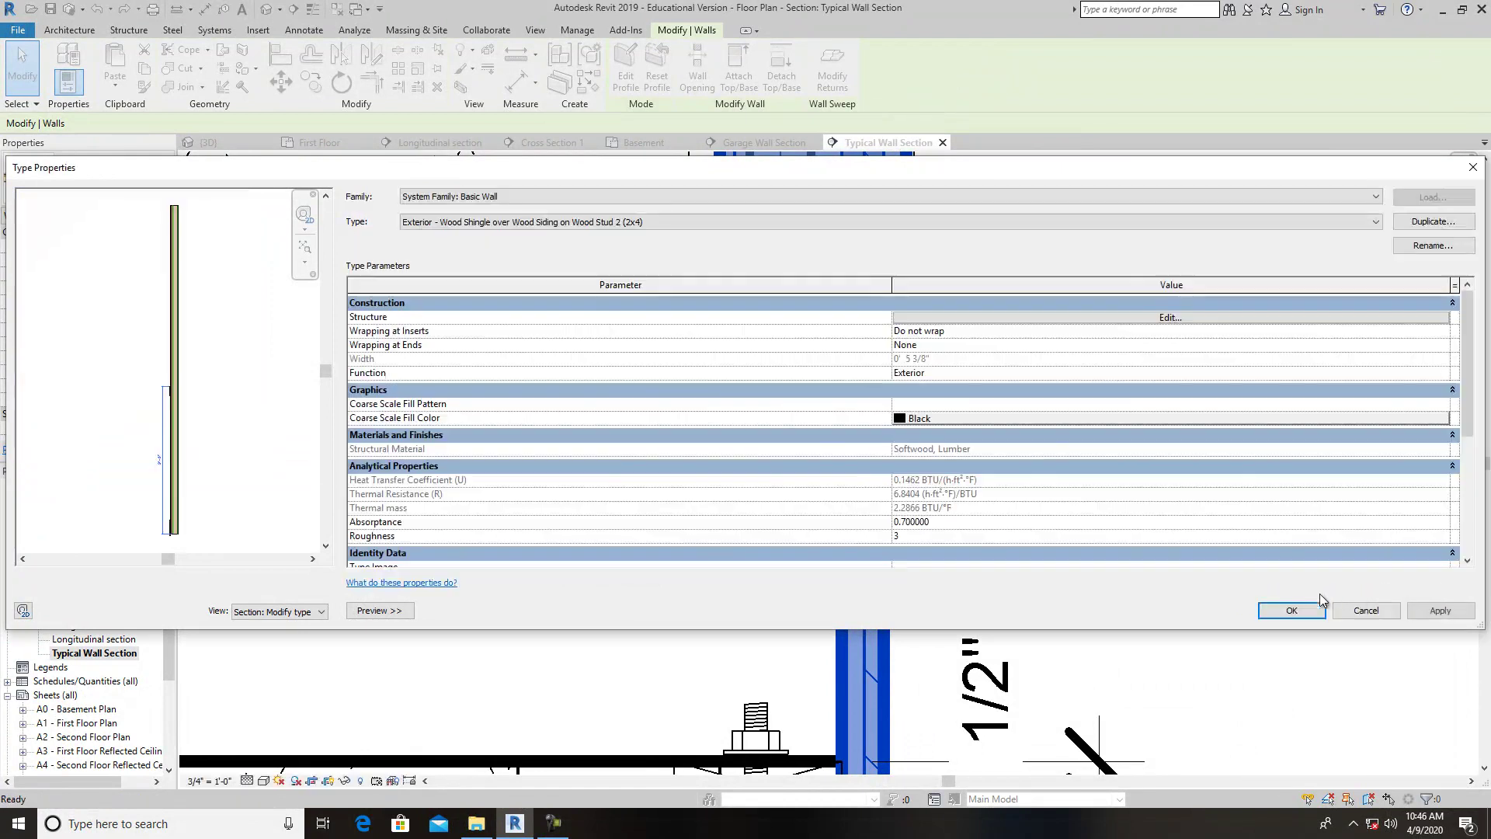
left_click(1344, 616)
left_click(975, 519)
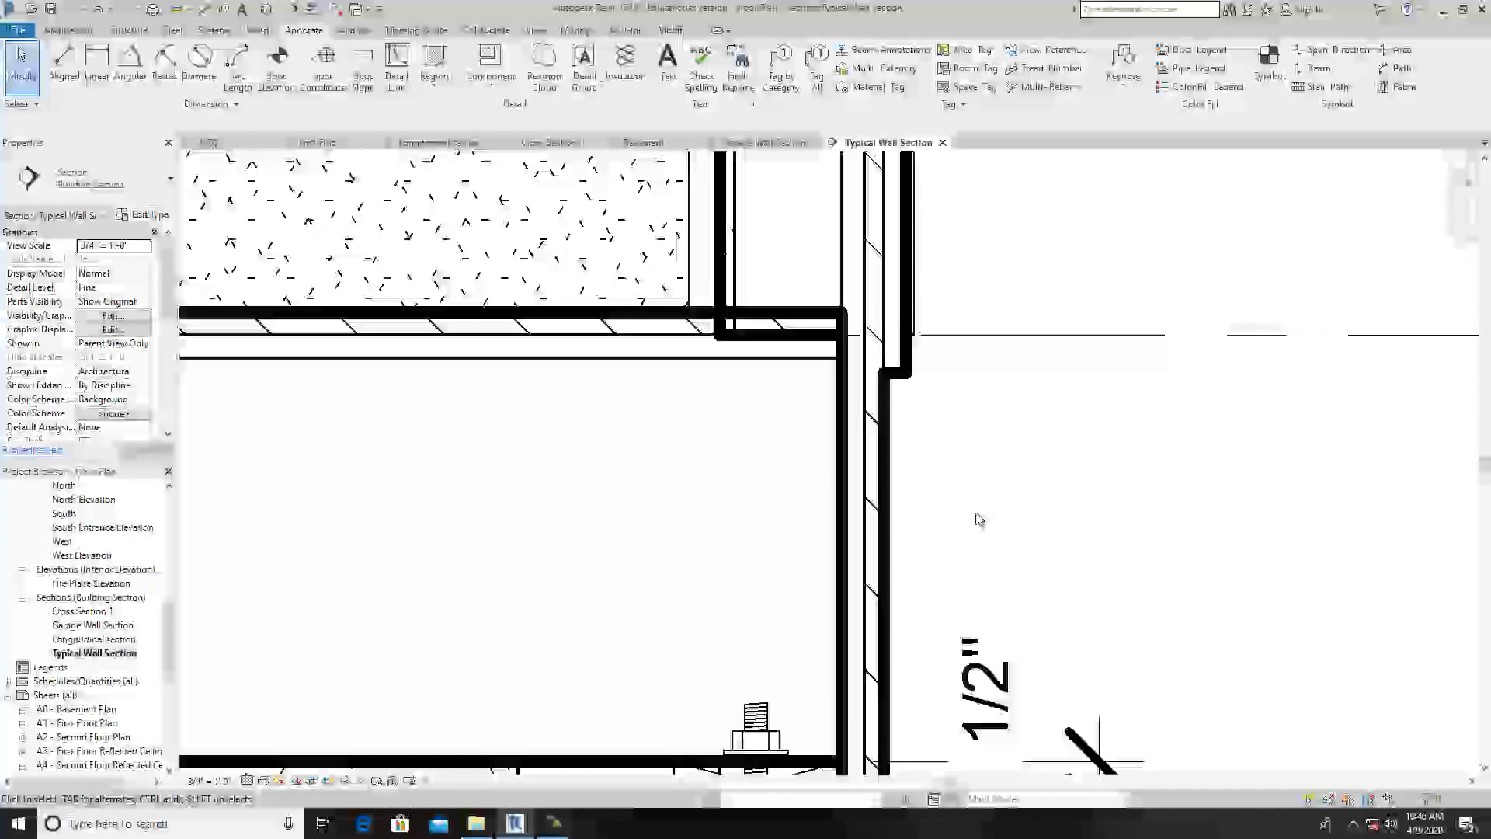
Start placing a detail component where the exterior wall meets the second floor.
scroll(980, 518, "up", 2)
scroll(997, 521, "down", 1)
middle_click_drag(1011, 322, 915, 610)
scroll(911, 524, "down", 2)
scroll(910, 435, "down", 1)
middle_click_drag(945, 347, 845, 580)
scroll(846, 579, "up", 2)
scroll(757, 497, "up", 1)
scroll(737, 489, "up", 2)
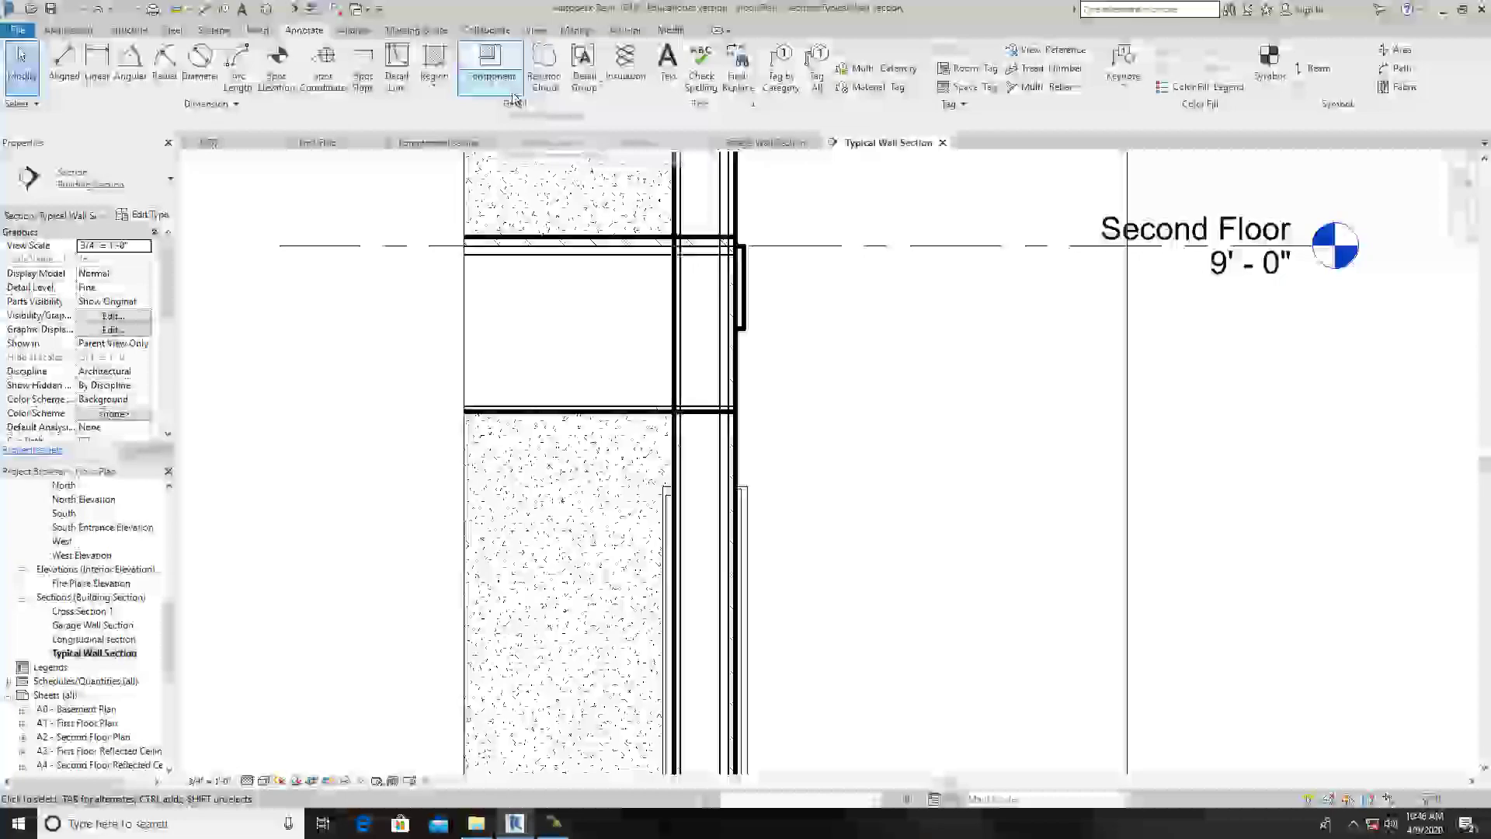
left_click(479, 87)
left_click(506, 110)
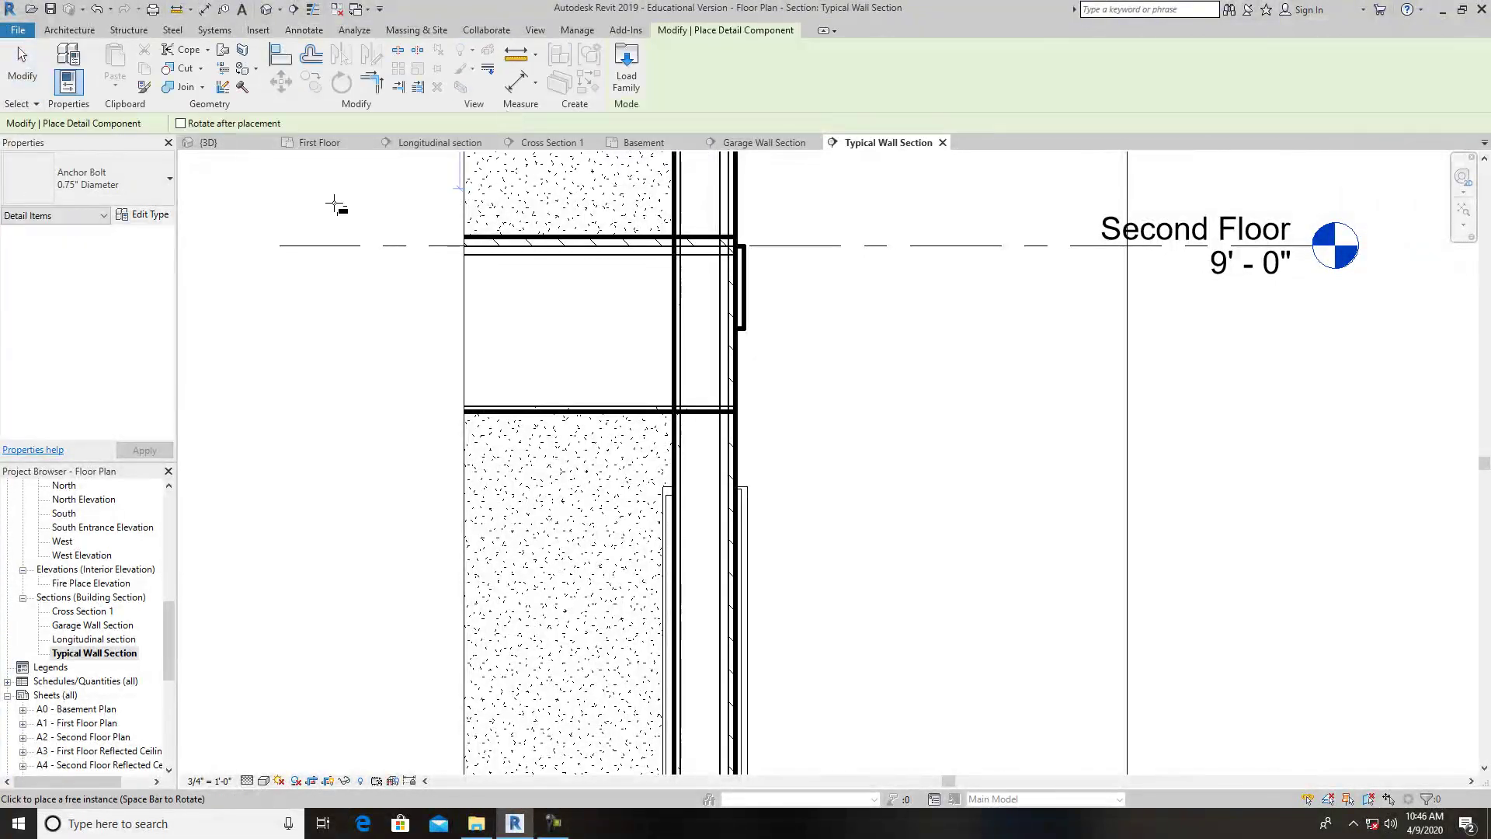
Try a 2 x 6 Dimension Lumber-Section as the top plate in the wall below the second floor framing.
left_click(166, 193)
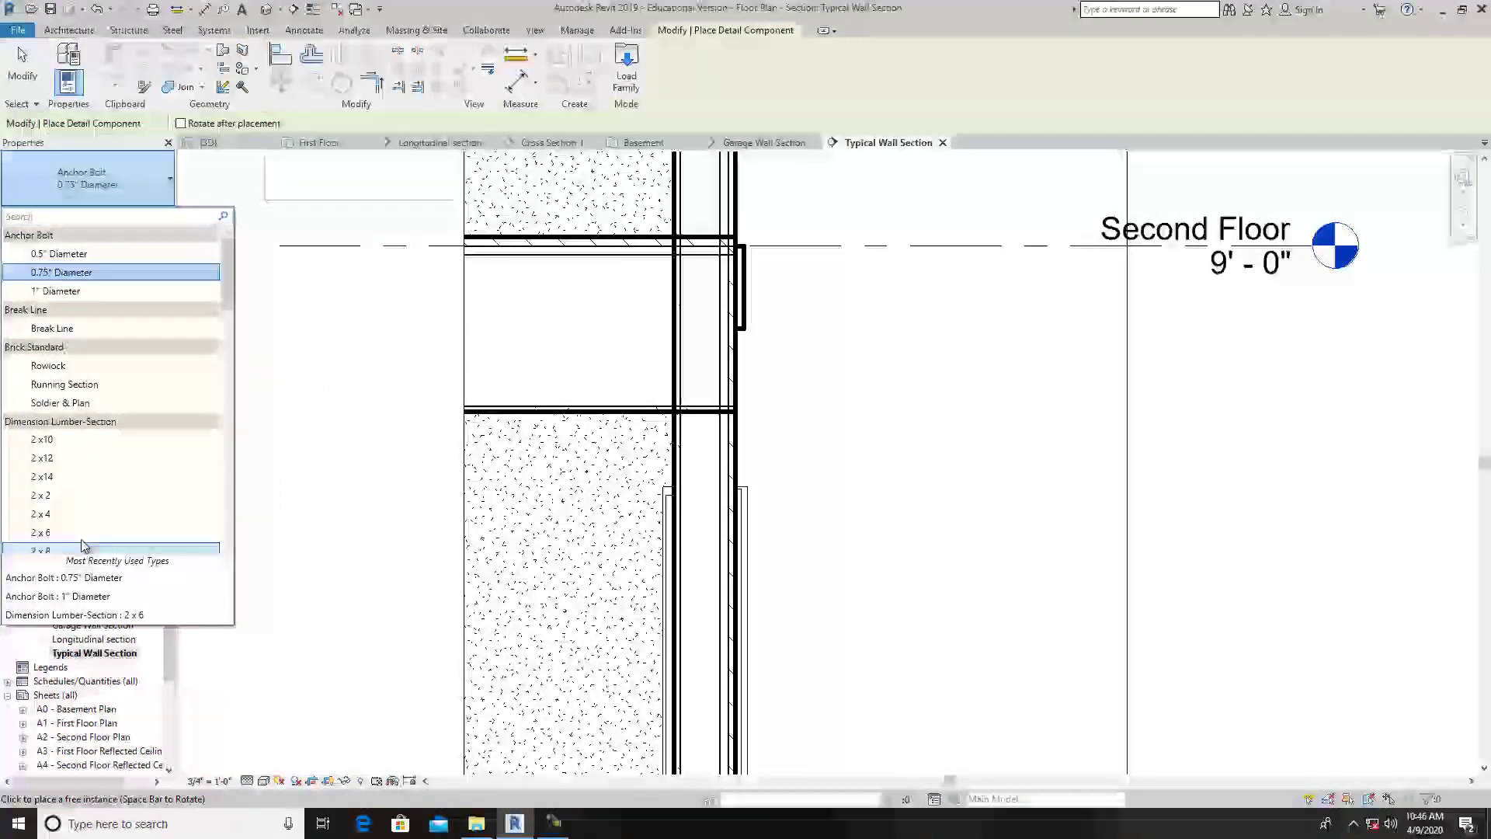
scroll(631, 416, "down", 2)
scroll(630, 414, "down", 2)
middle_click_drag(825, 659, 740, 652)
scroll(740, 652, "up", 1)
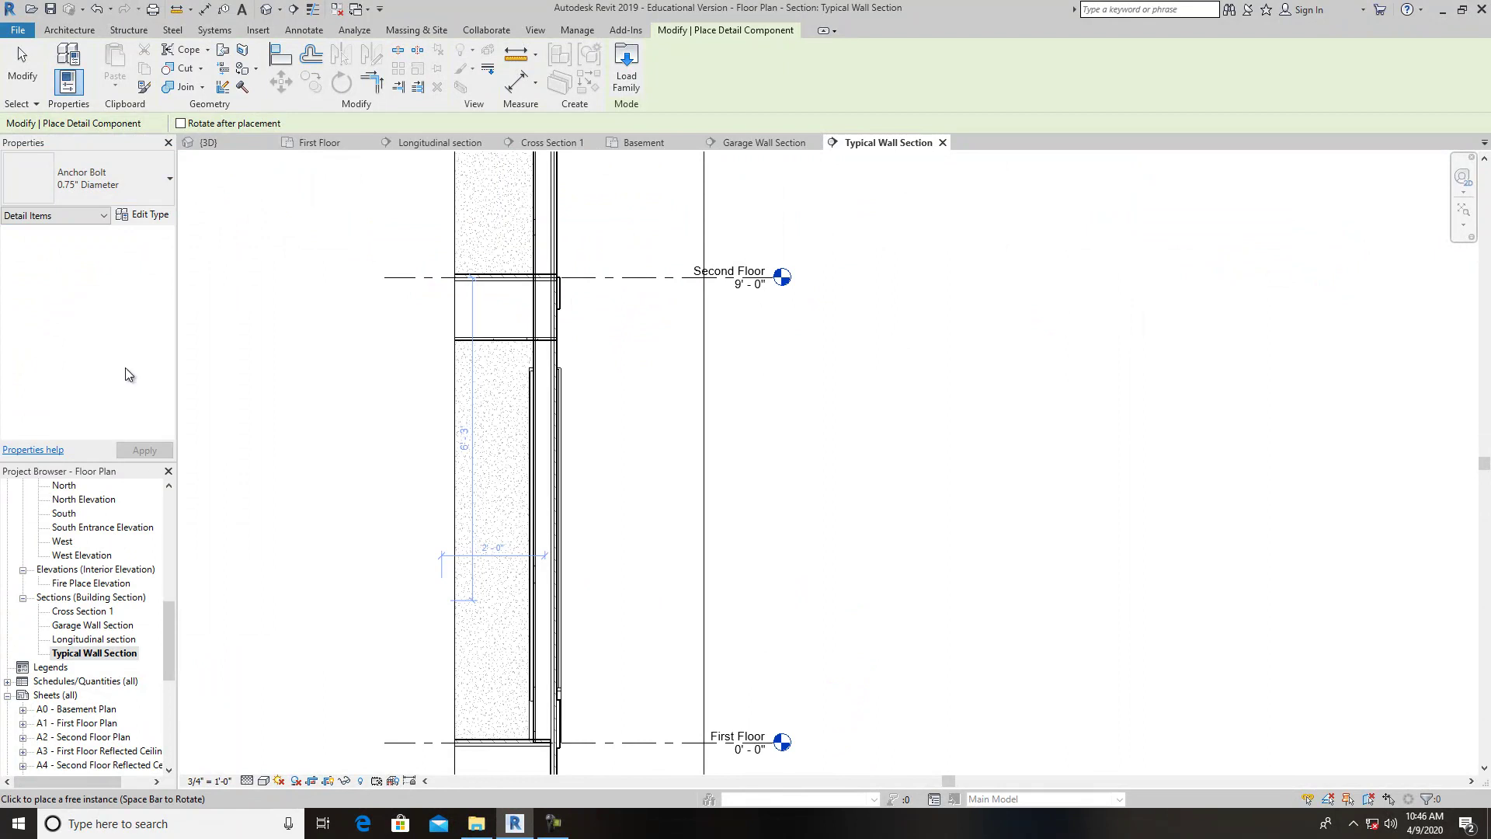
left_click(122, 187)
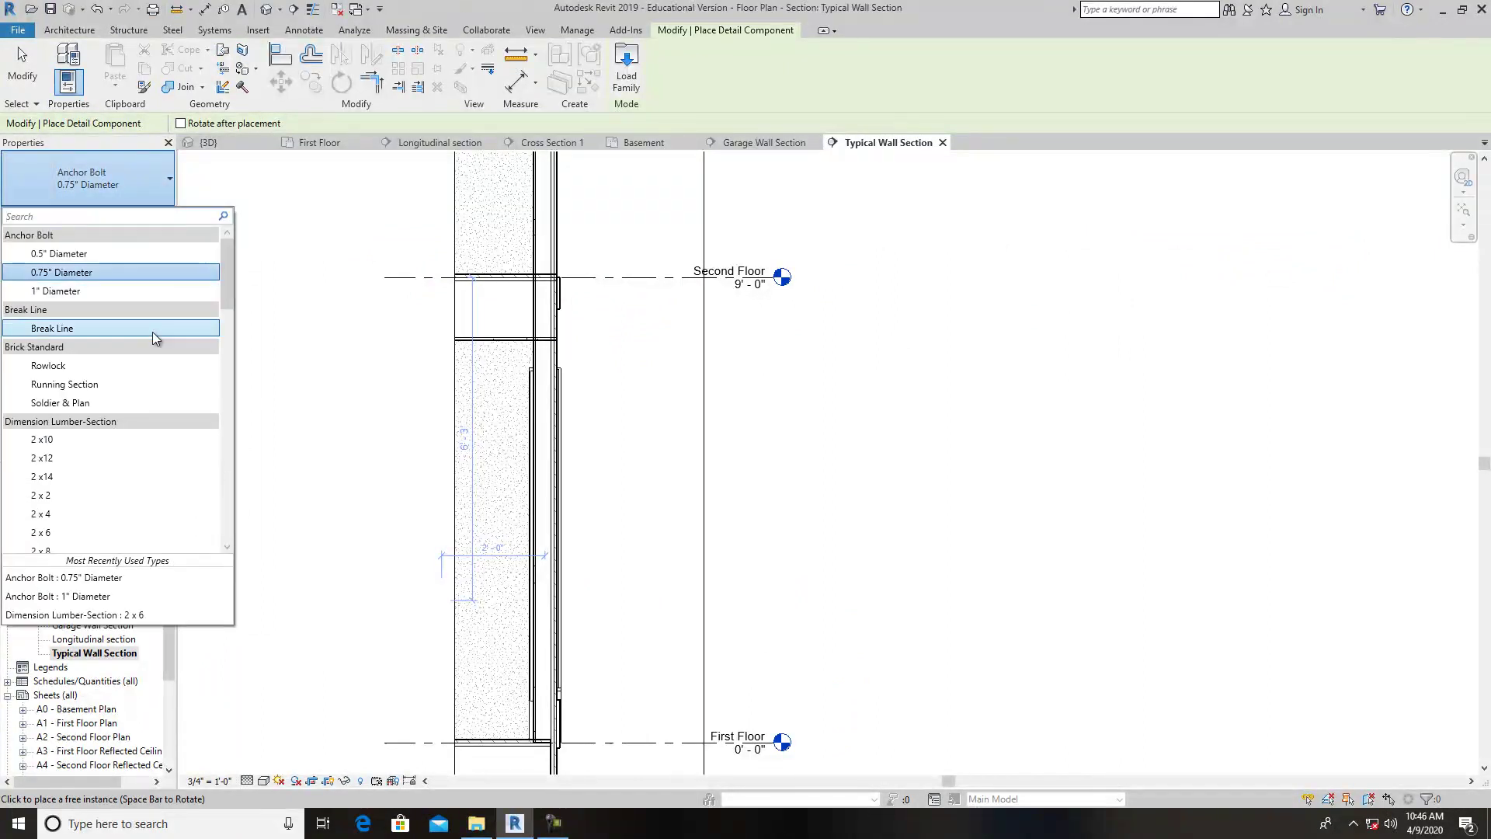
scroll(94, 472, "down", 2)
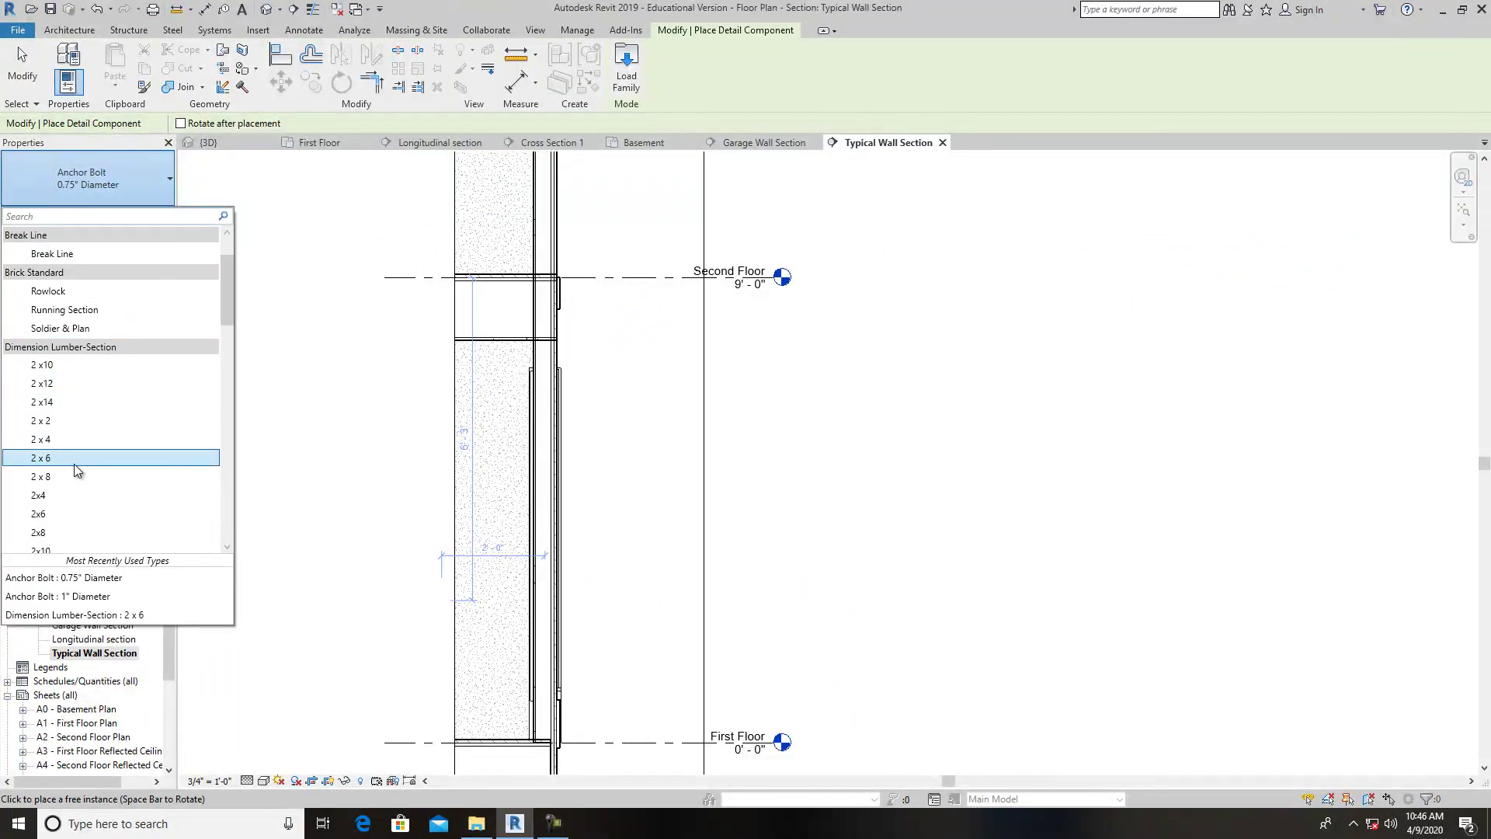
left_click(78, 458)
scroll(512, 365, "up", 1)
scroll(528, 359, "up", 3)
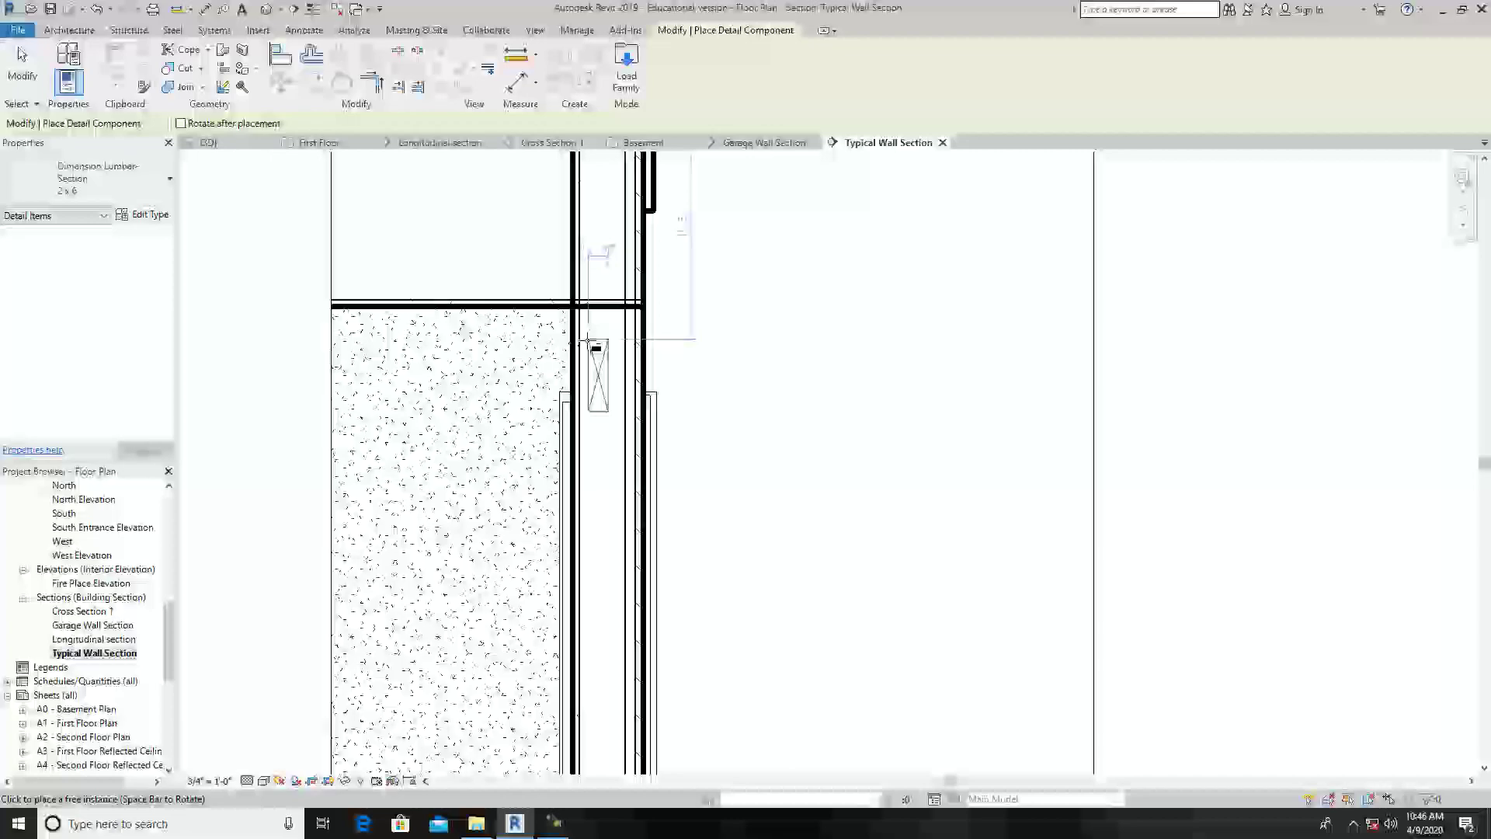
scroll(594, 330, "up", 2)
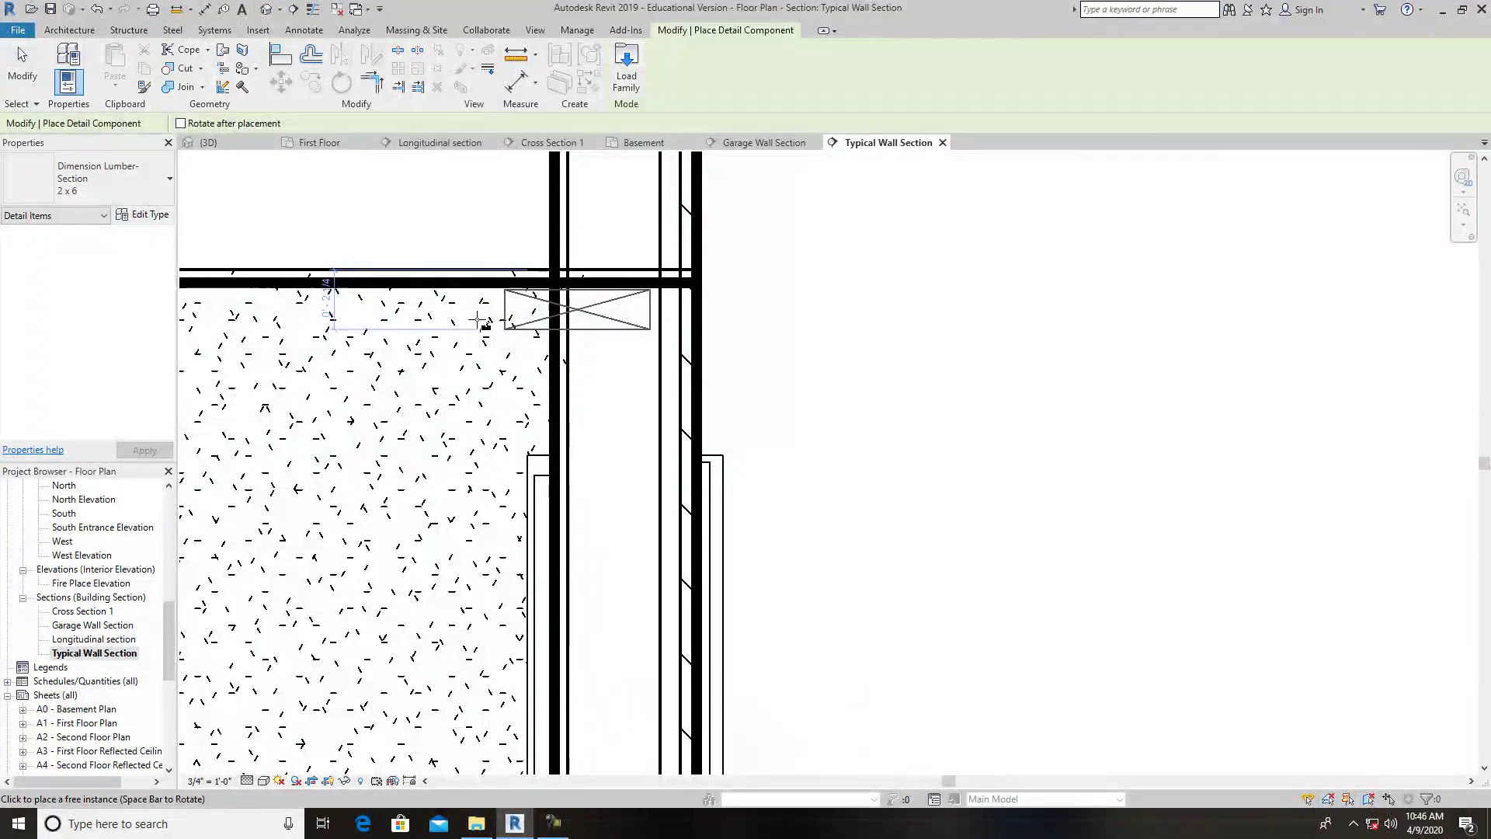
Place one 2 x 4 Dimension Lumber-Section horizontally just outside the exterior wall, below the second floor framing.
left_click(117, 183)
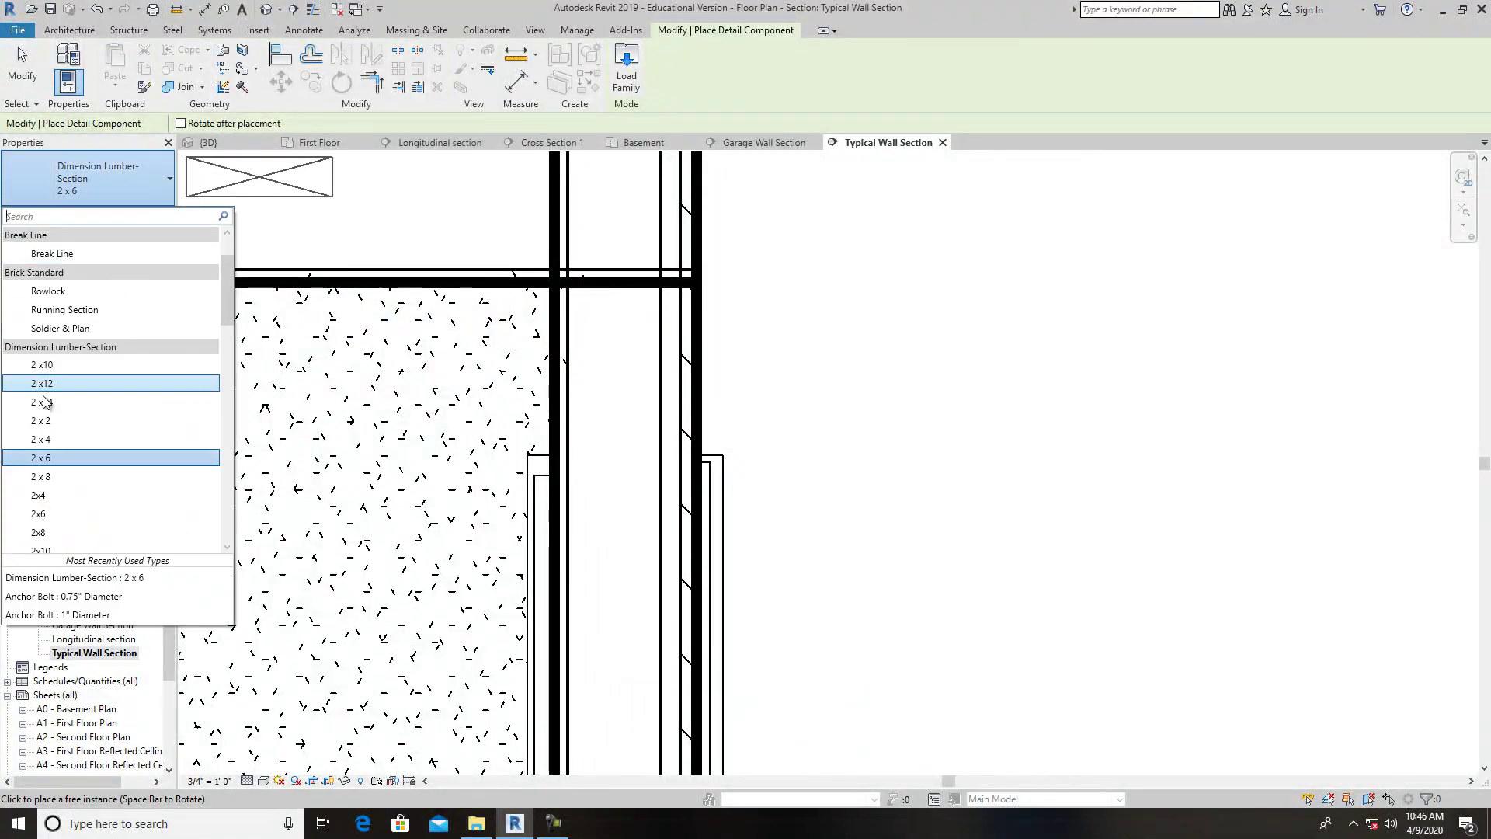
left_click(46, 440)
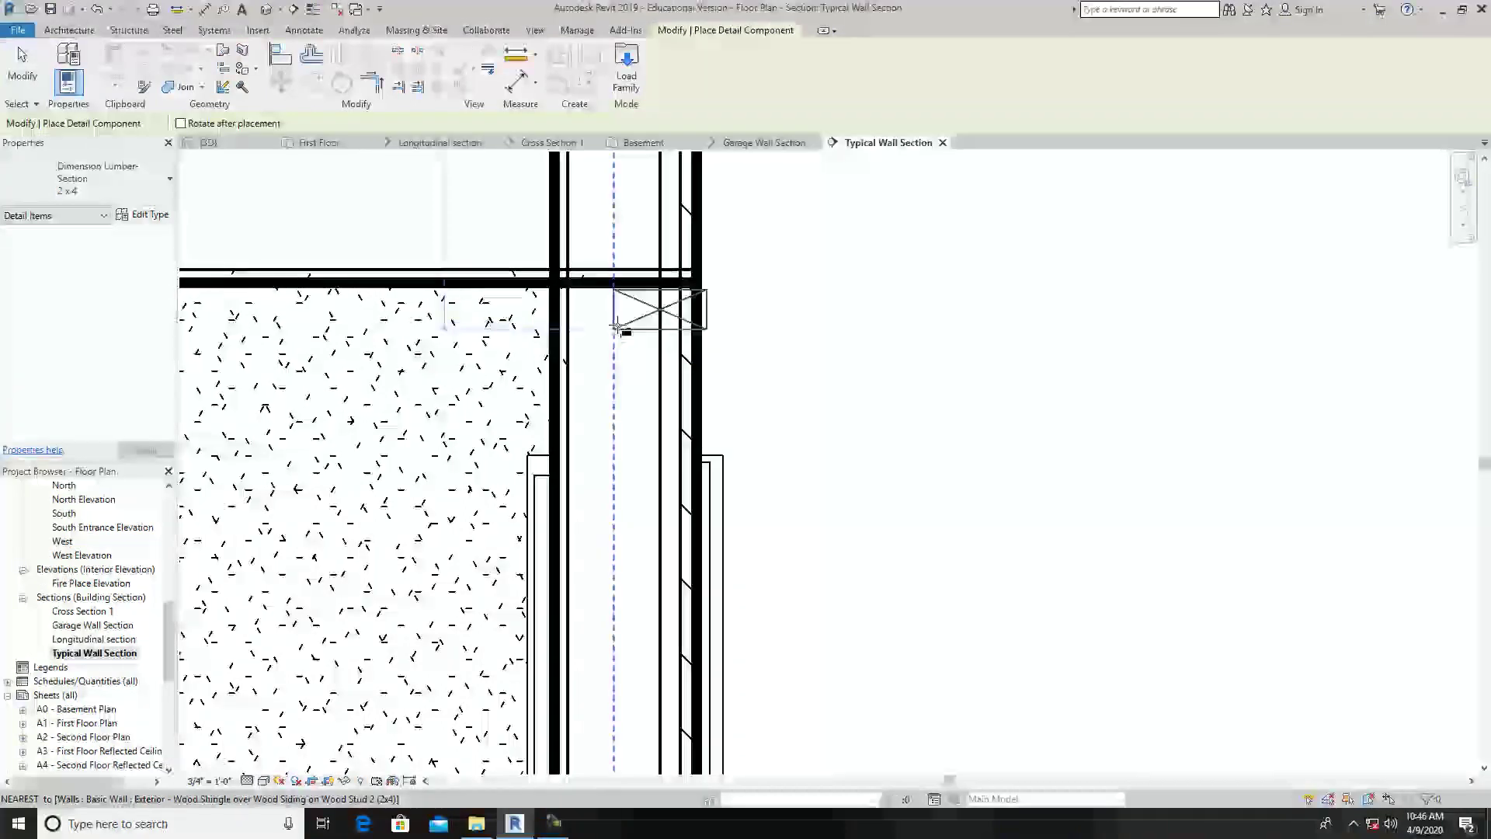
scroll(621, 329, "up", 4)
scroll(564, 429, "up", 1)
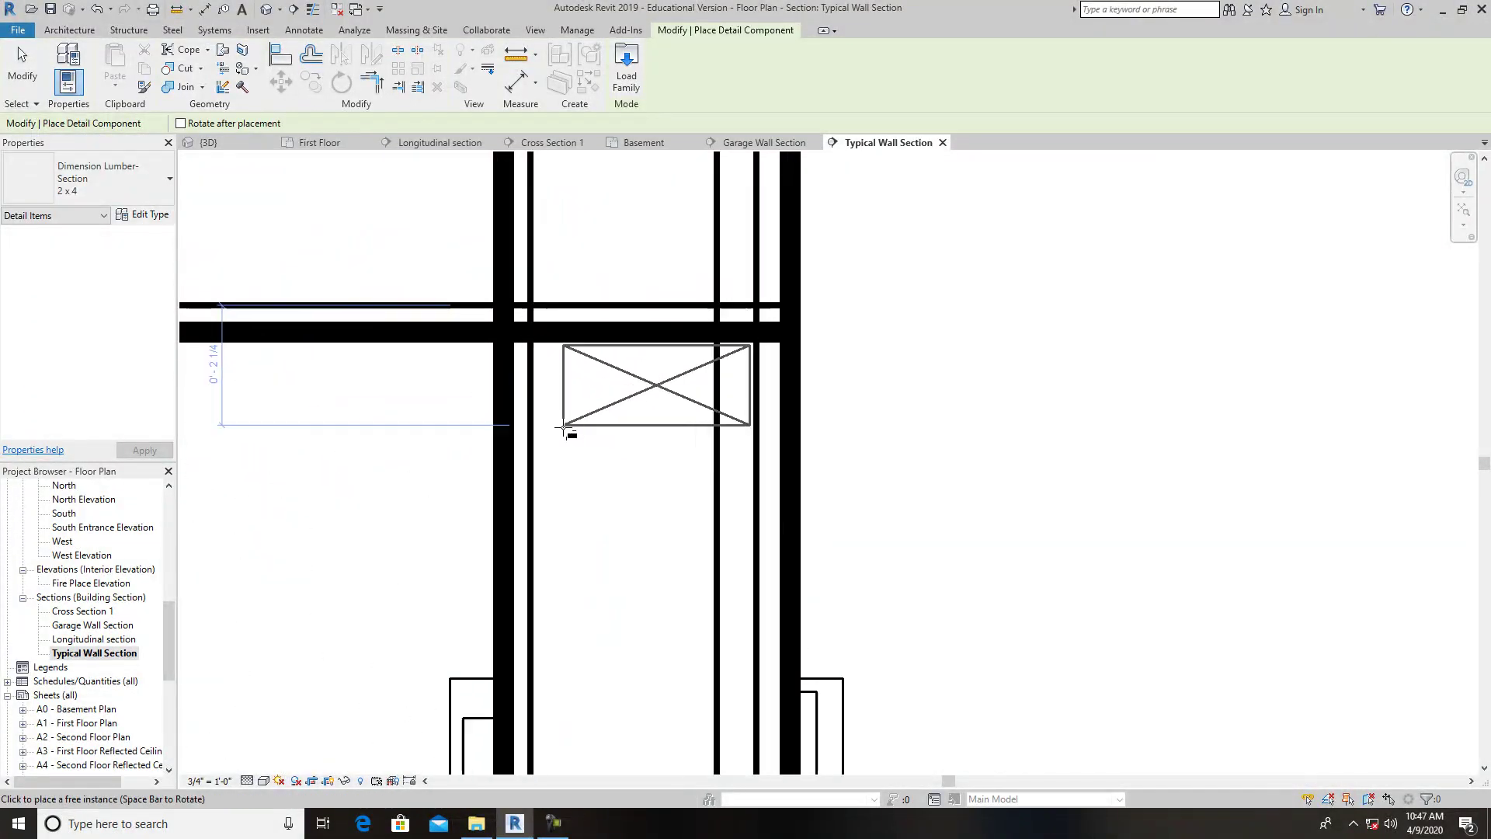
left_click(874, 476)
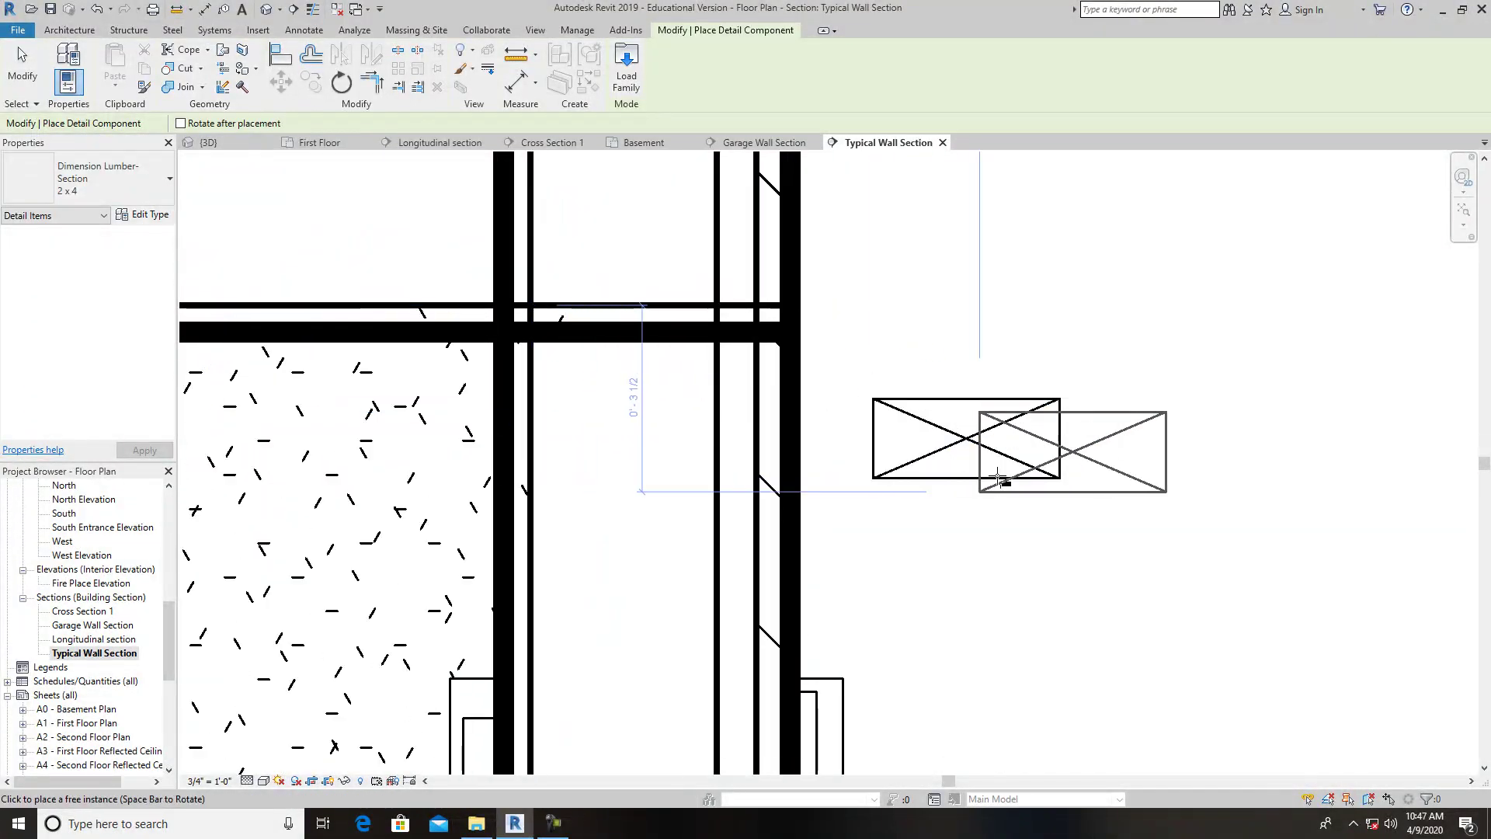
key("Escape")
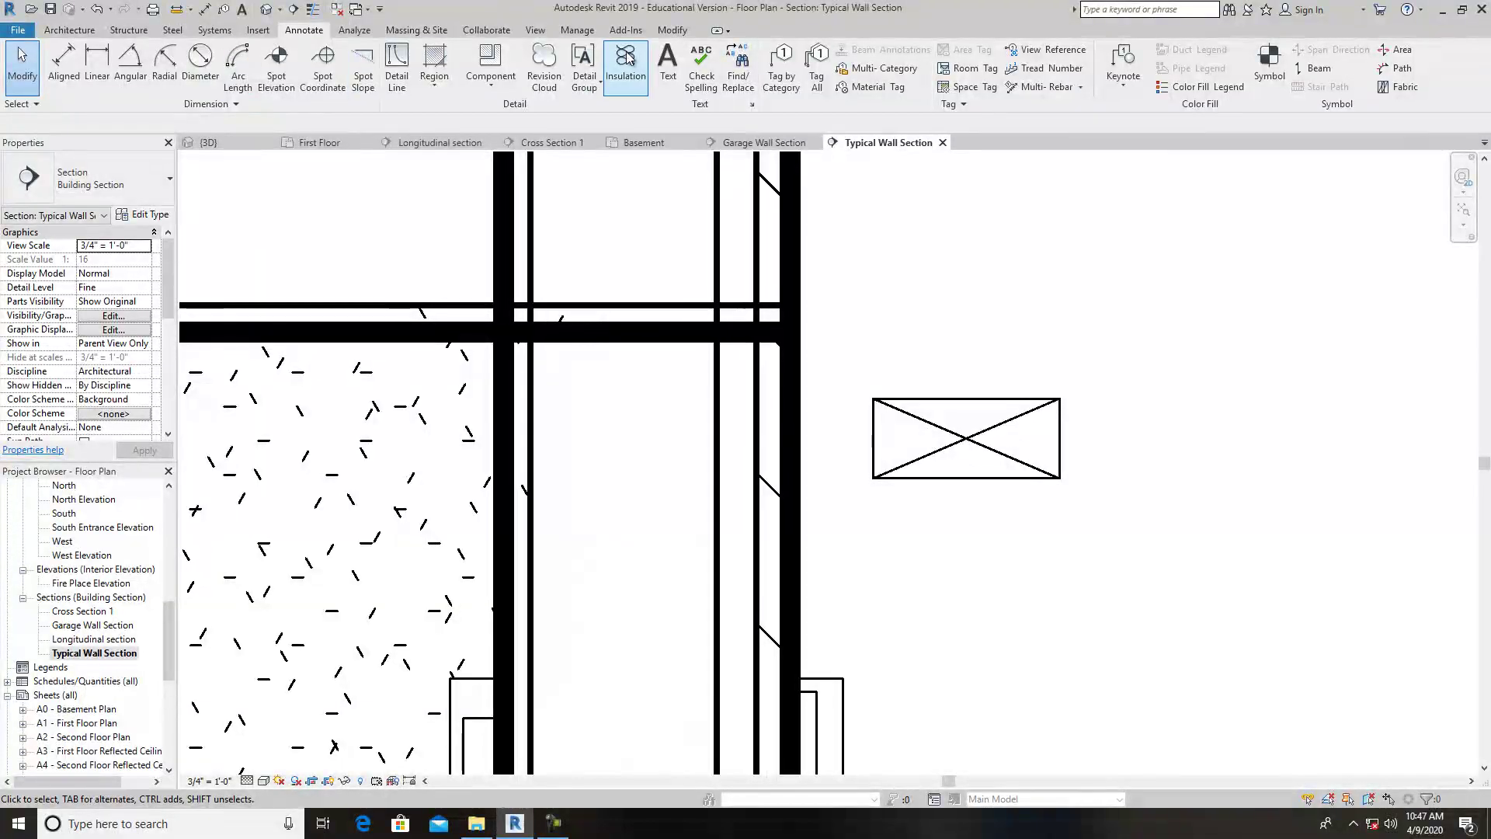
Align the 2 x 4's top with the underside of the second floor assembly and its inner end with the stud layer's interior face.
left_click(672, 30)
left_click(282, 54)
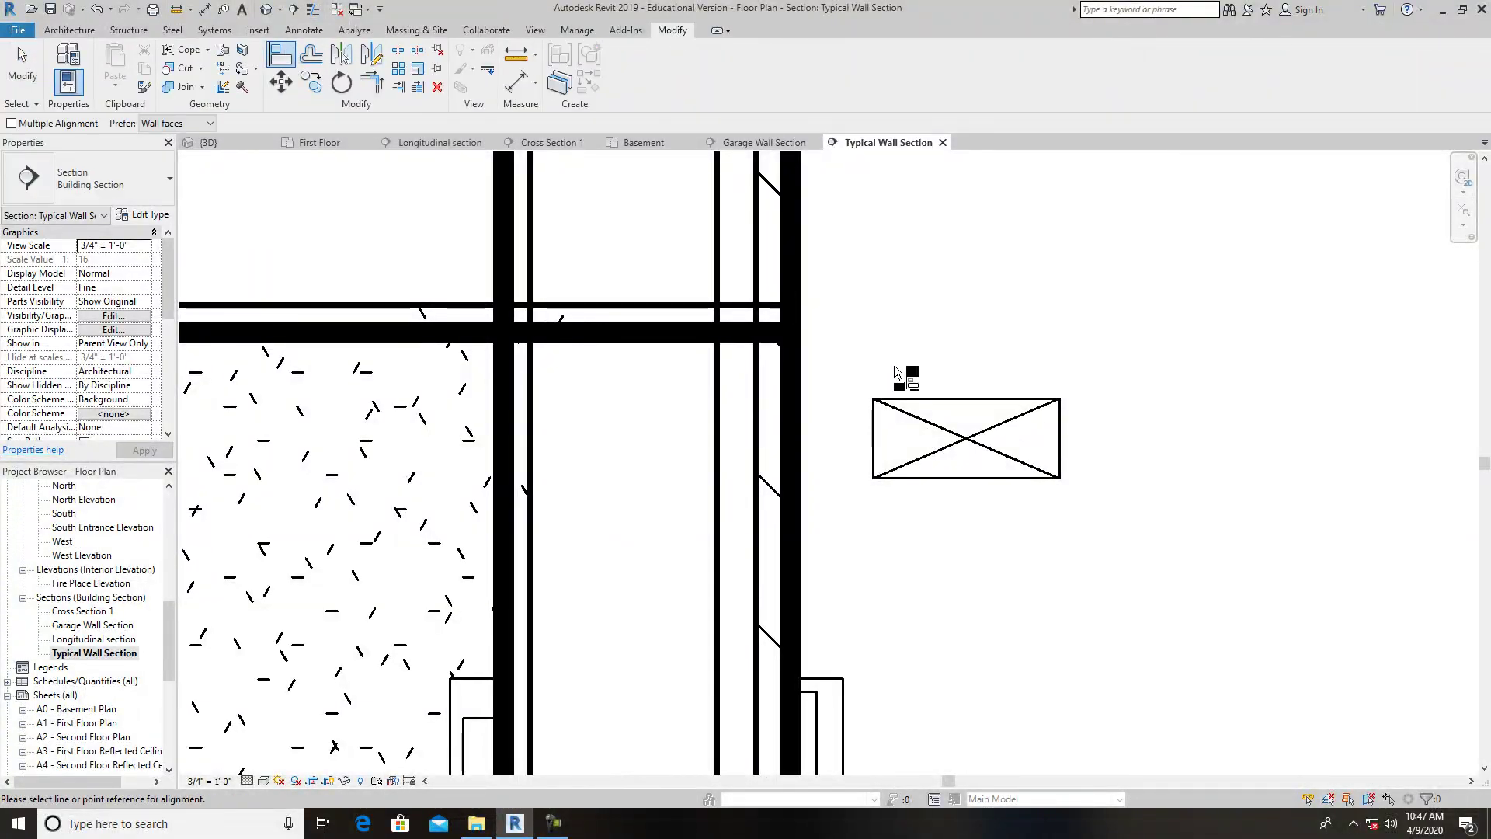
left_click(621, 339)
left_click(974, 412)
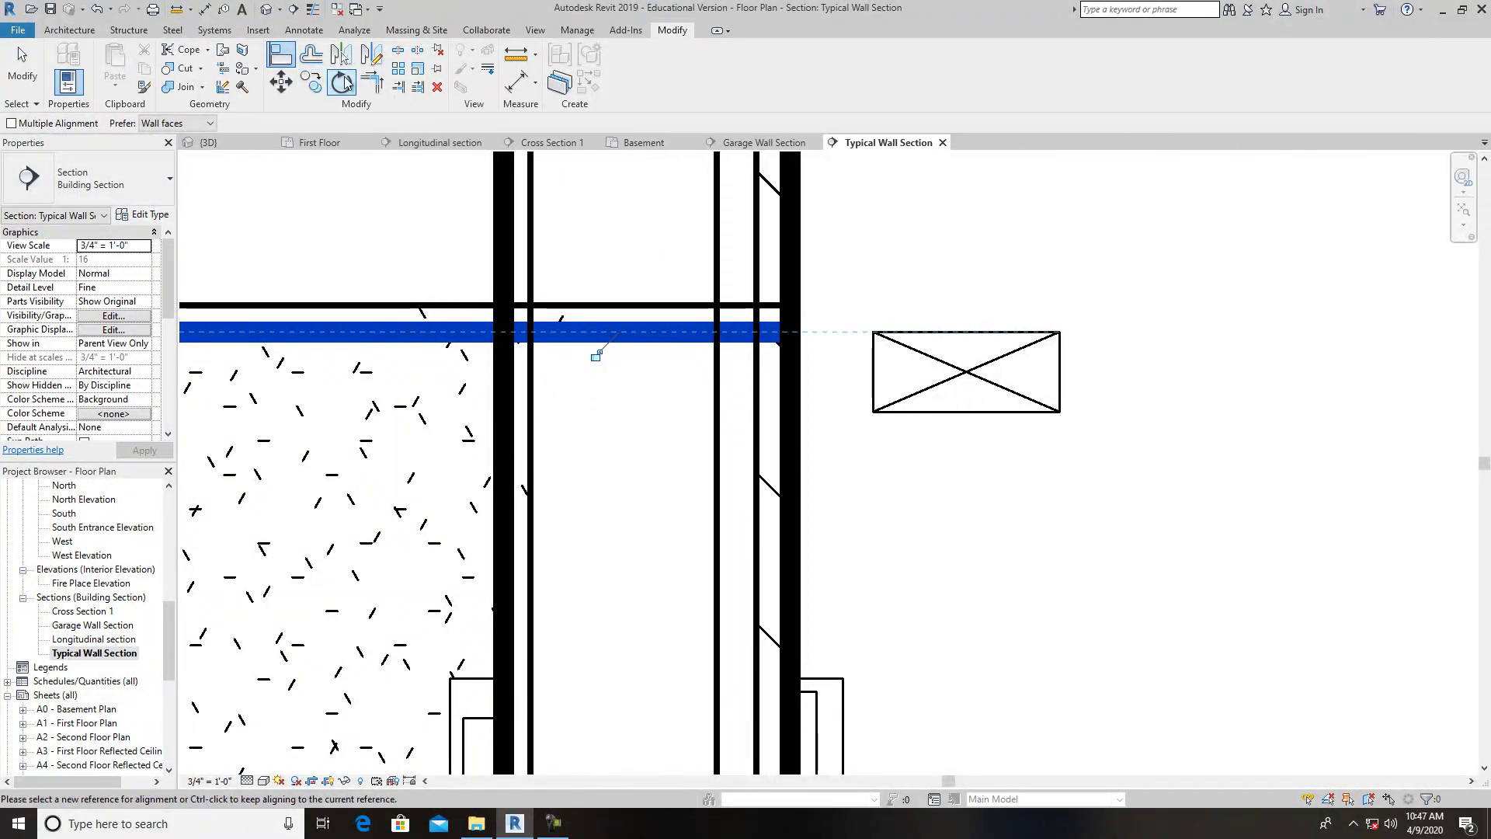
key("Escape")
key("Escape")
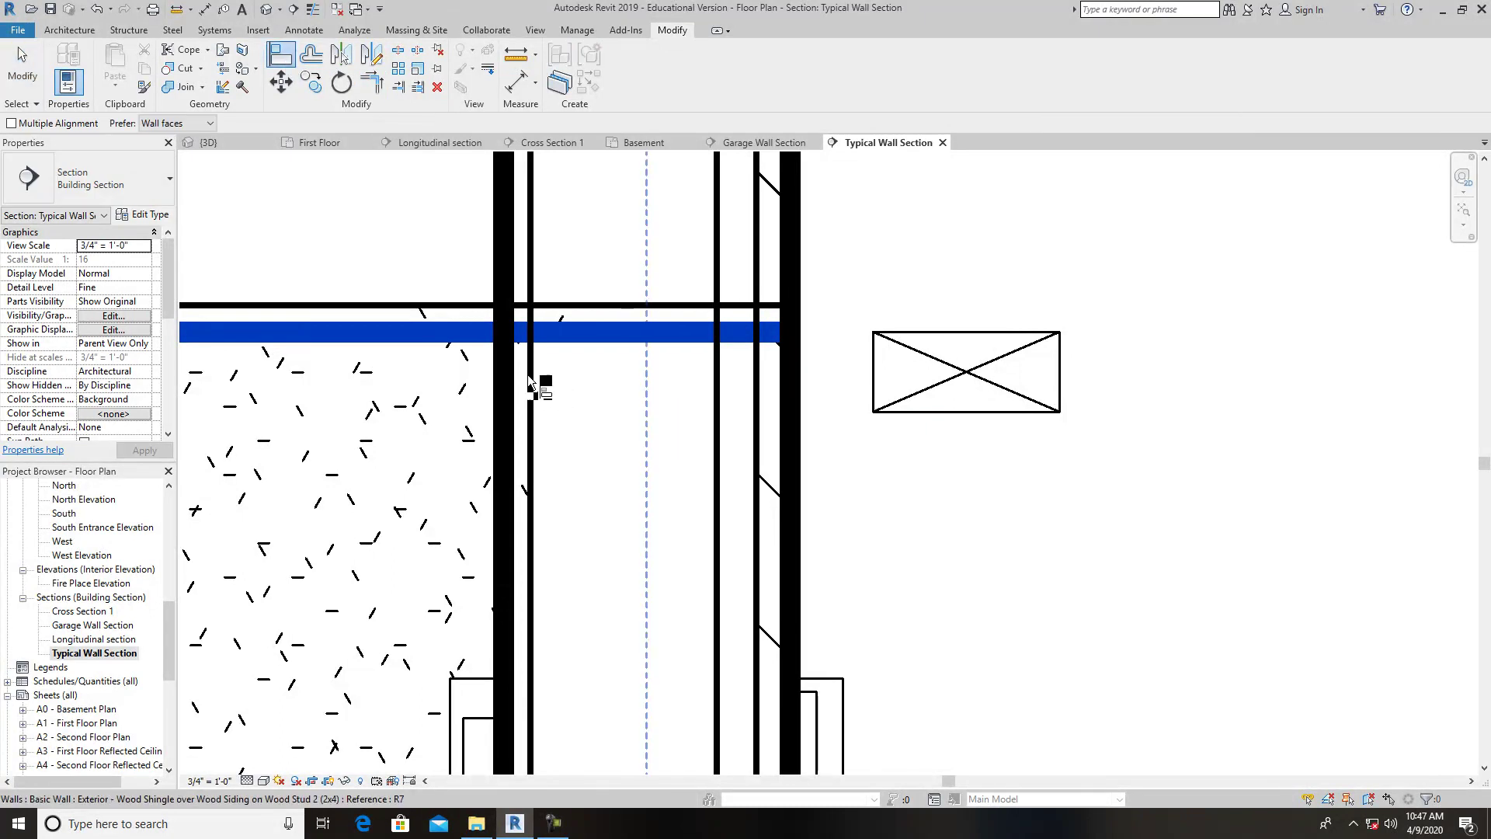
left_click_drag(877, 381, 534, 370)
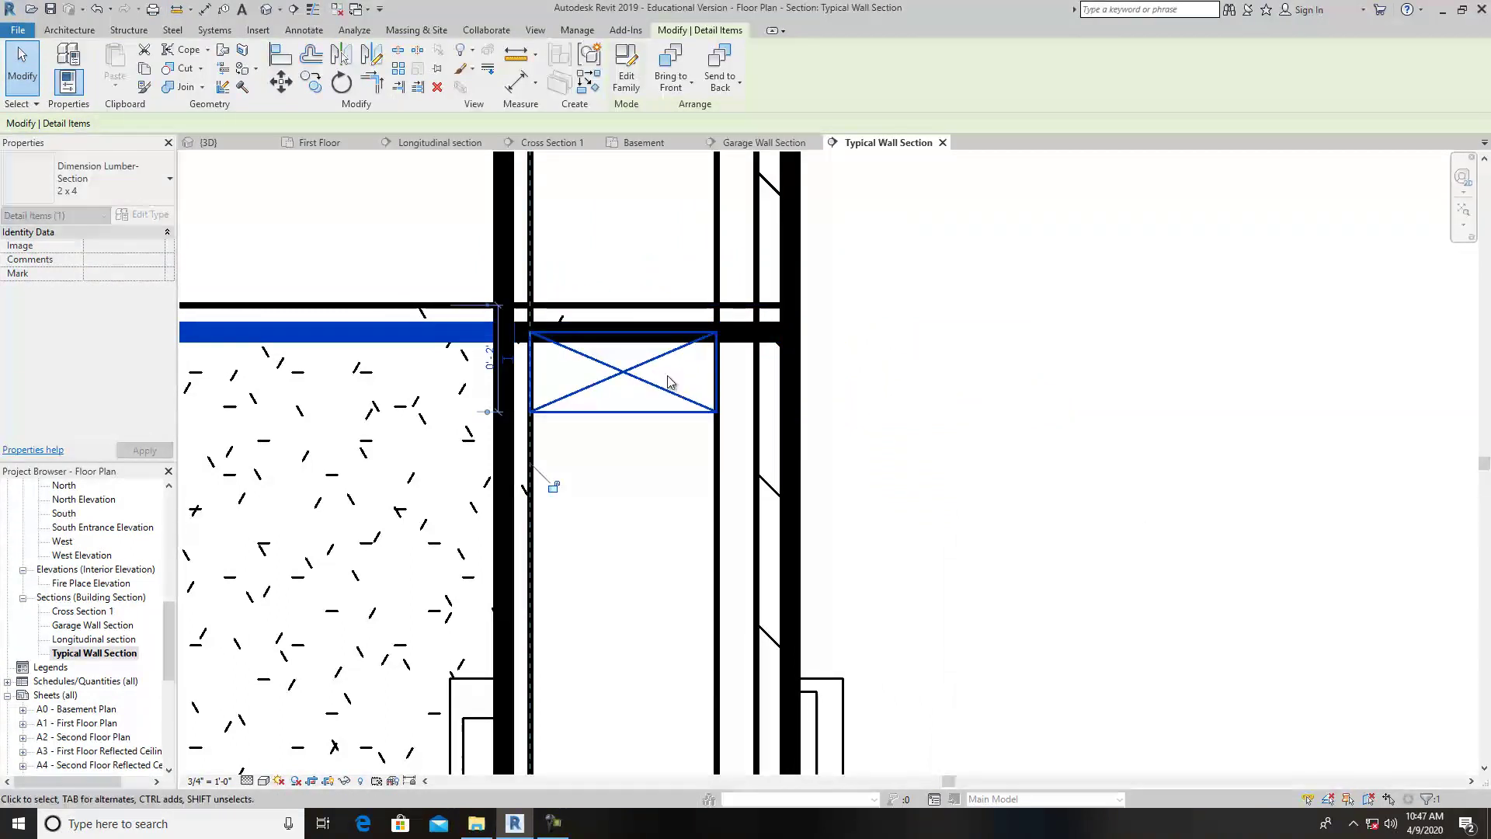
left_click(1140, 510)
Copy the 2 x 4 top plate downward inside the stud layer to form a second plate beneath it.
scroll(1140, 510, "down", 3)
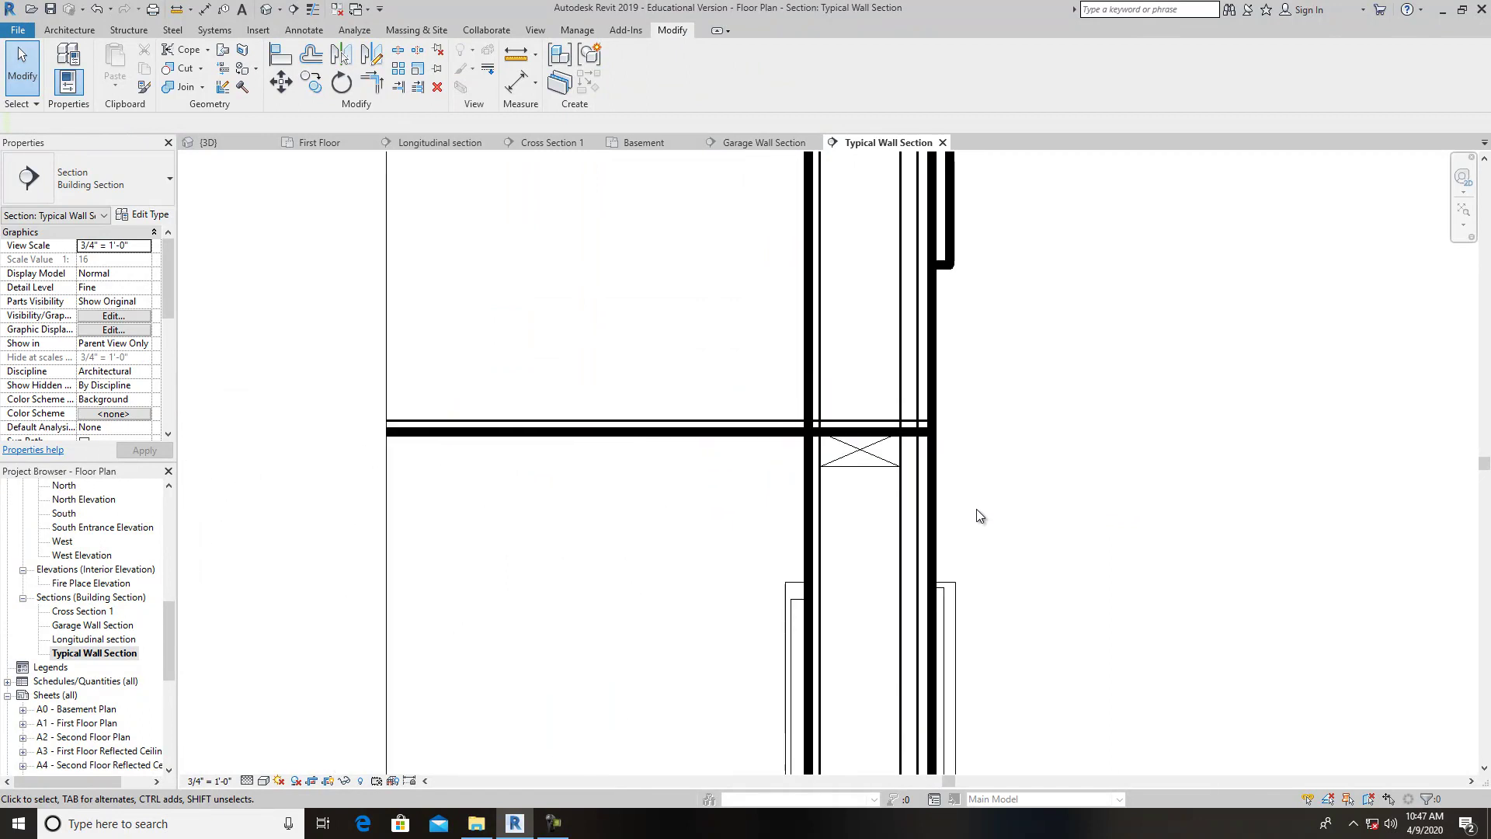
left_click(310, 81)
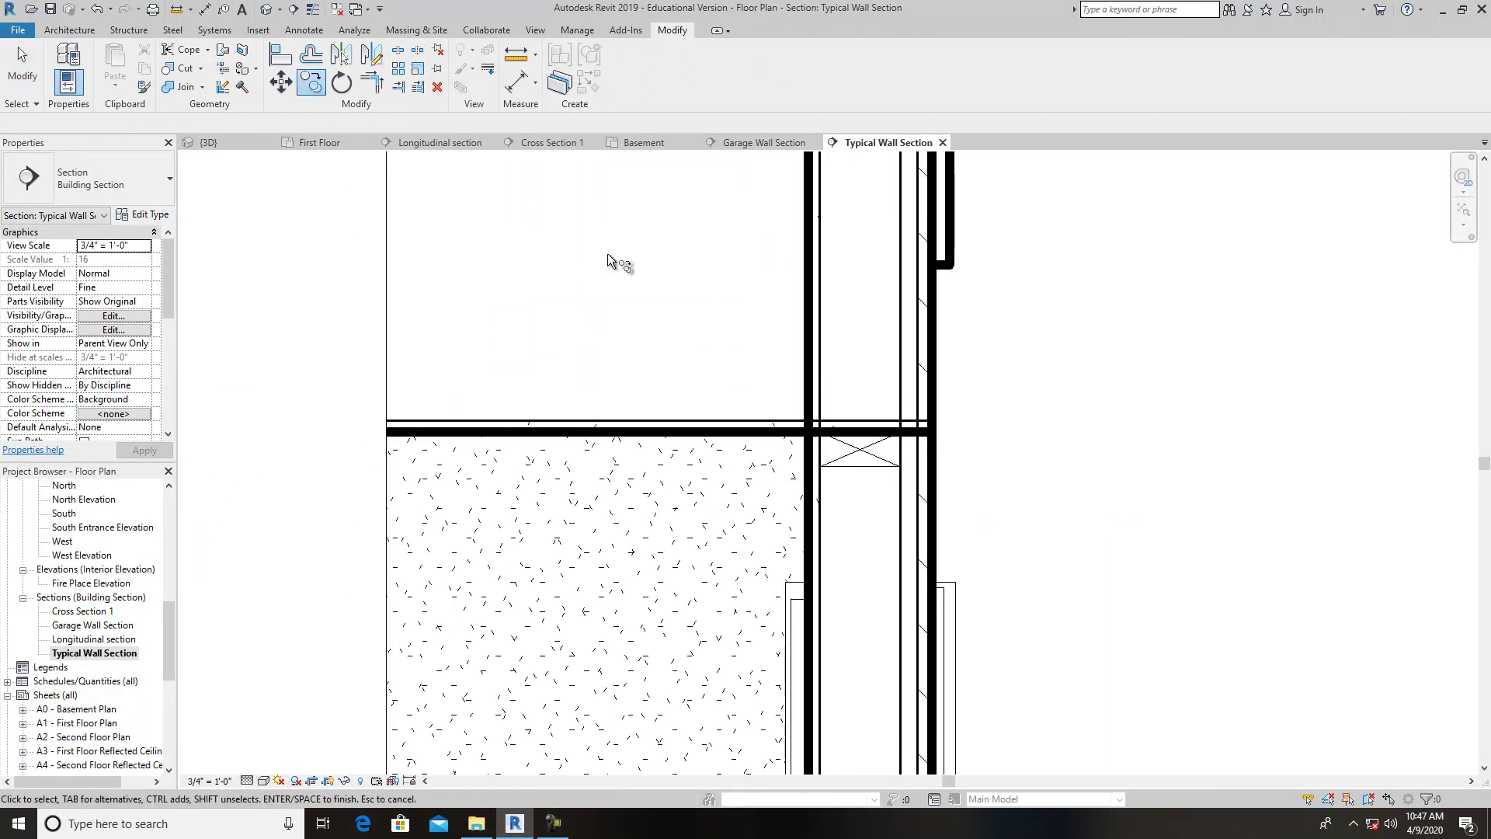
left_click(836, 458)
key("Return")
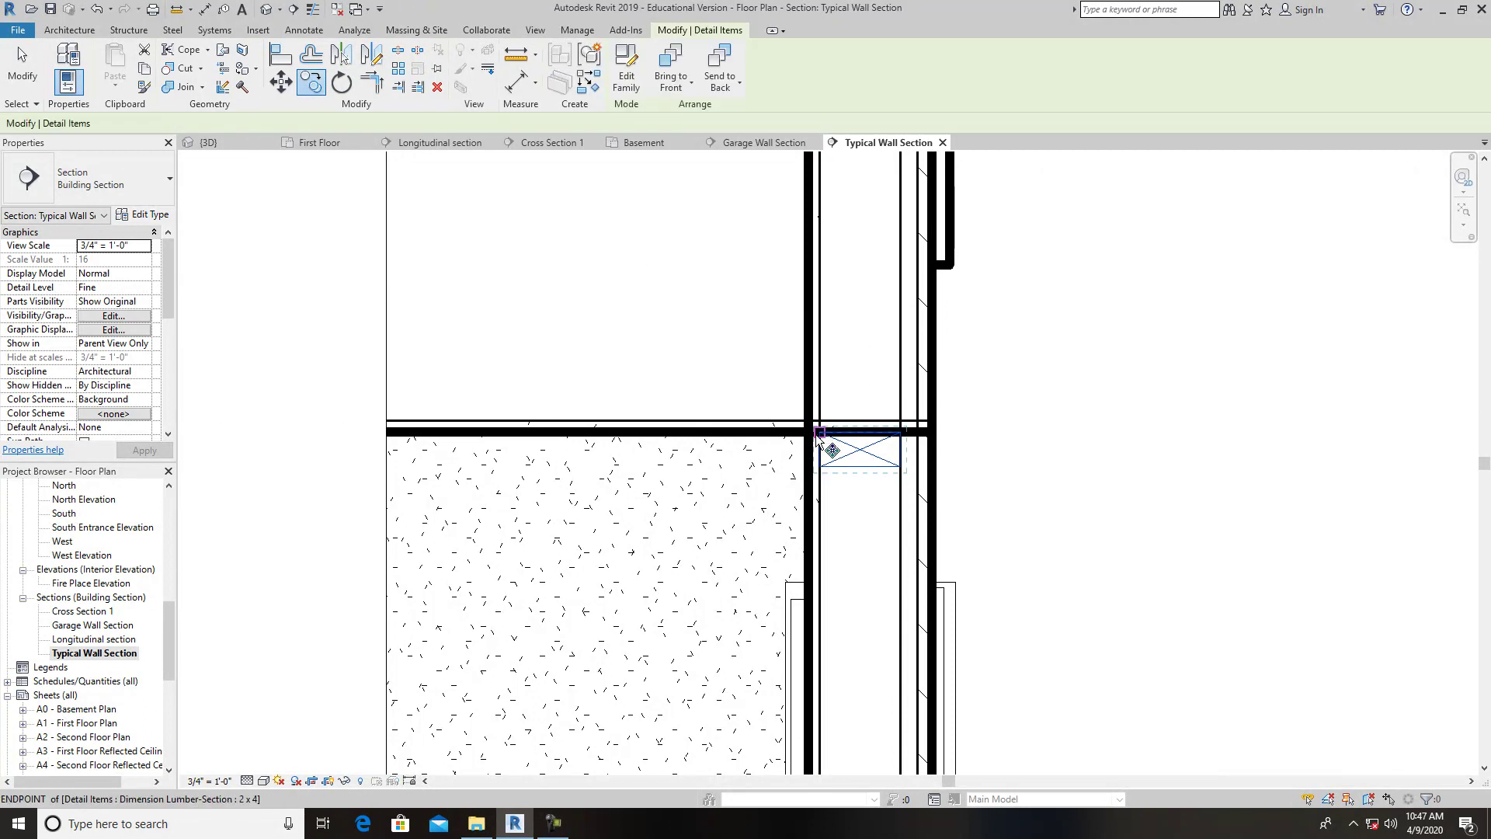
left_click(817, 432)
left_click(821, 470)
left_click(1059, 427)
Align the copied 2 x 4's top edge with the bottom edge of the upper plate so the two sit flush.
scroll(843, 500, "up", 5)
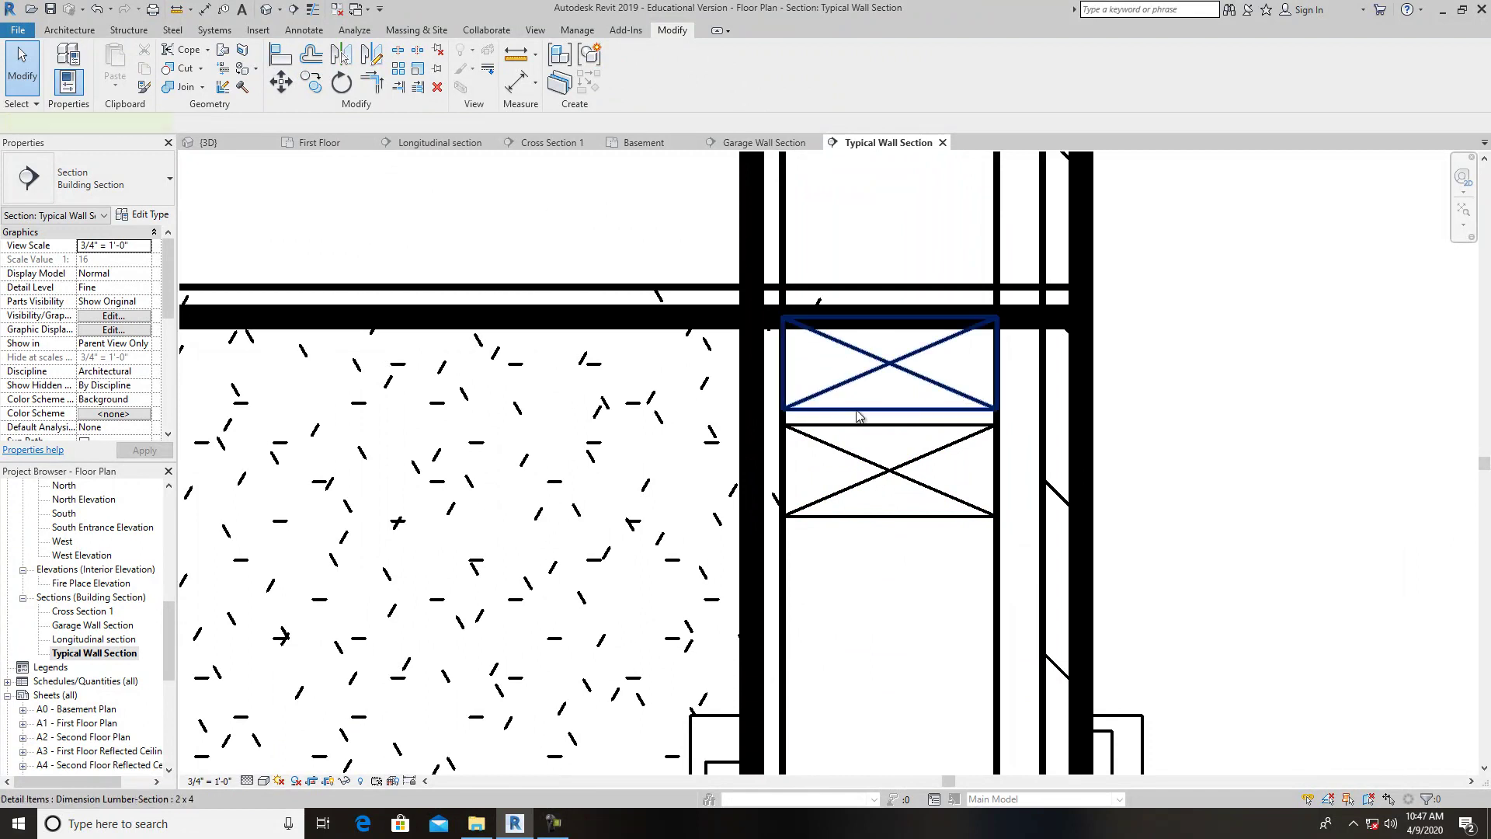
key("a")
key("l")
left_click(885, 409)
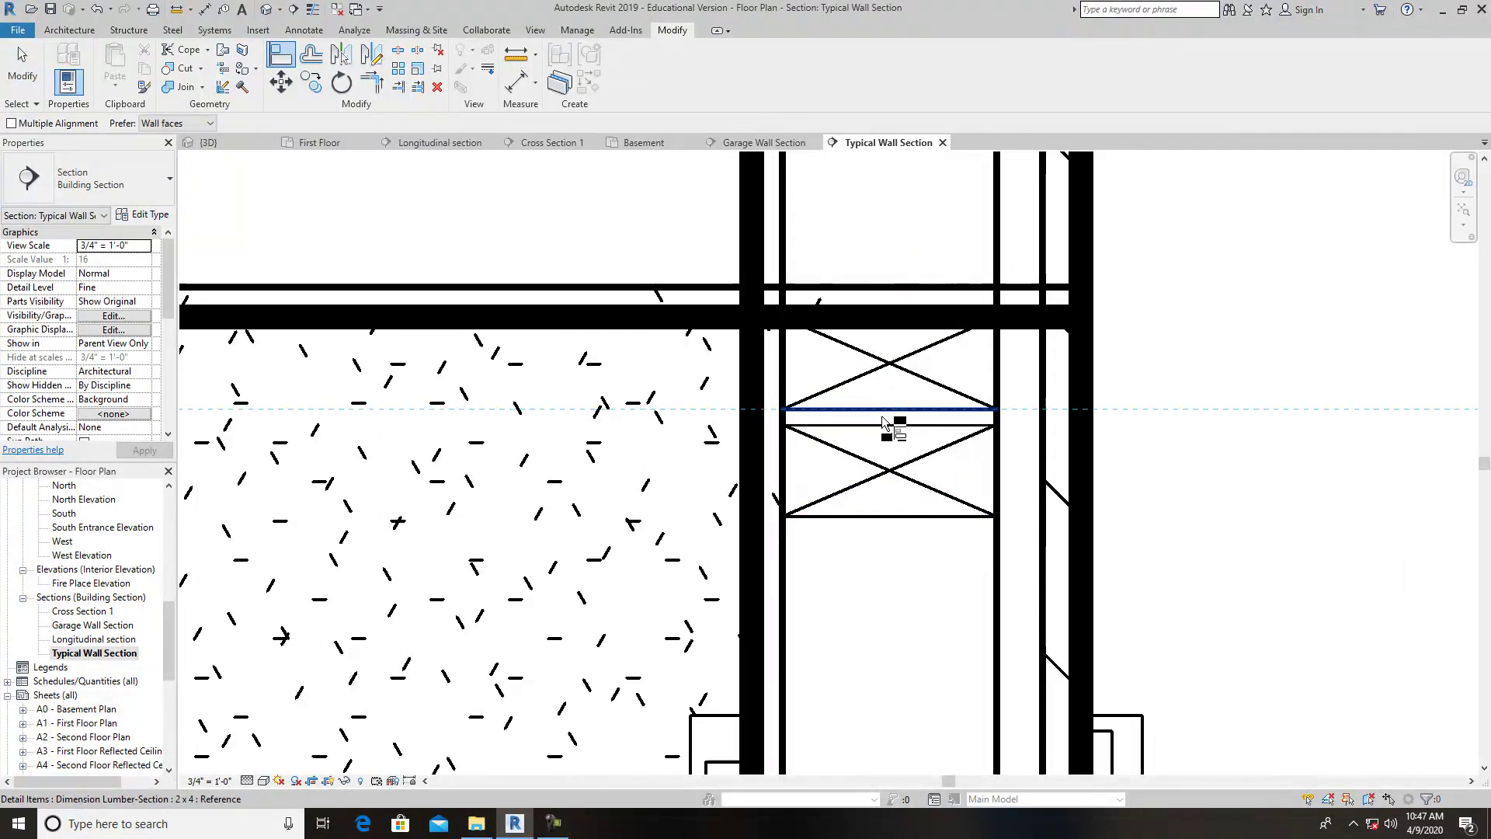
left_click(889, 425)
scroll(1199, 505, "down", 2)
scroll(1199, 500, "down", 6)
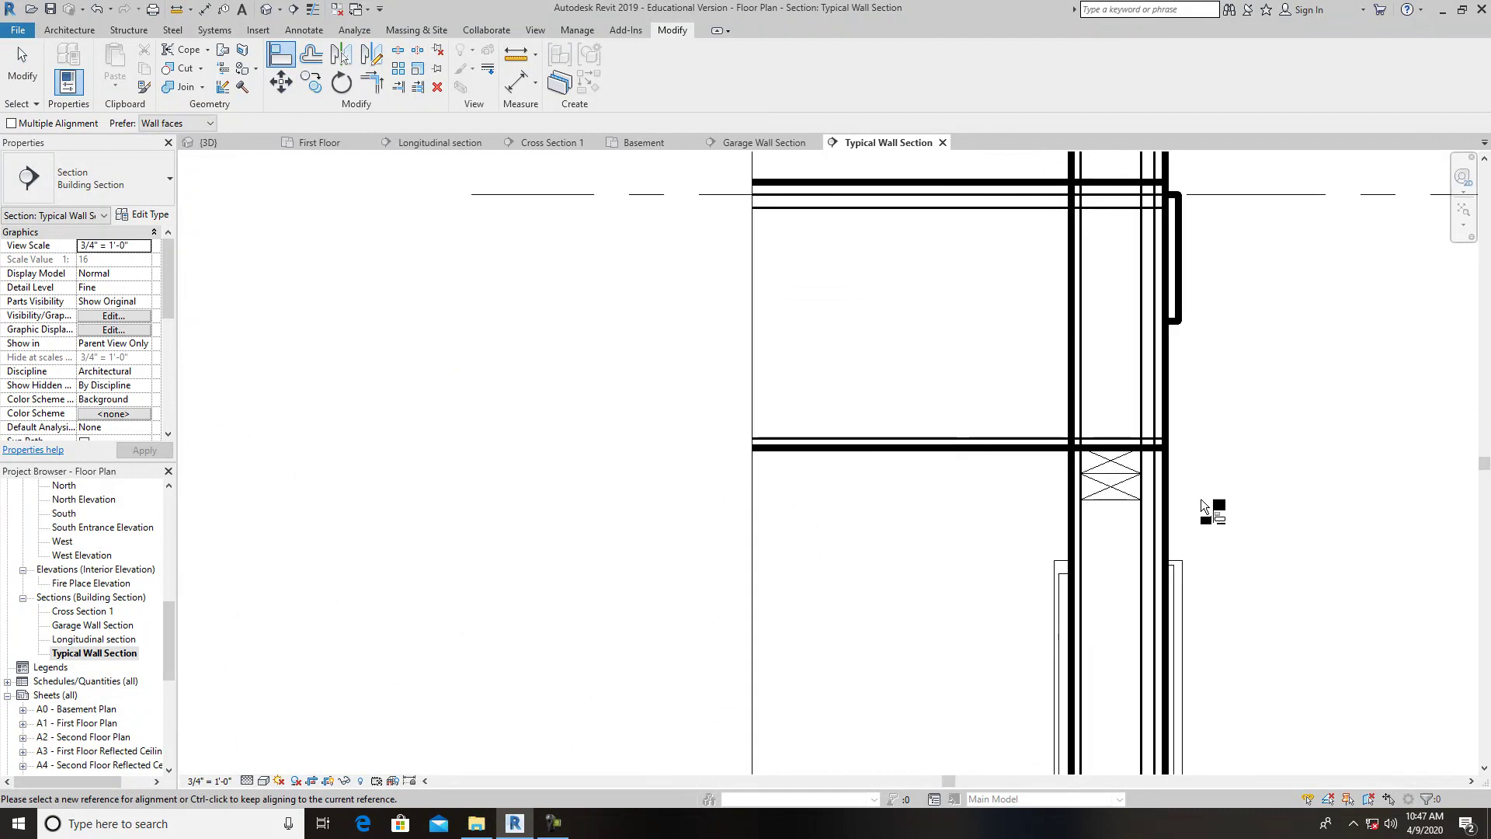
middle_click_drag(1217, 522, 799, 338)
scroll(815, 369, "down", 2)
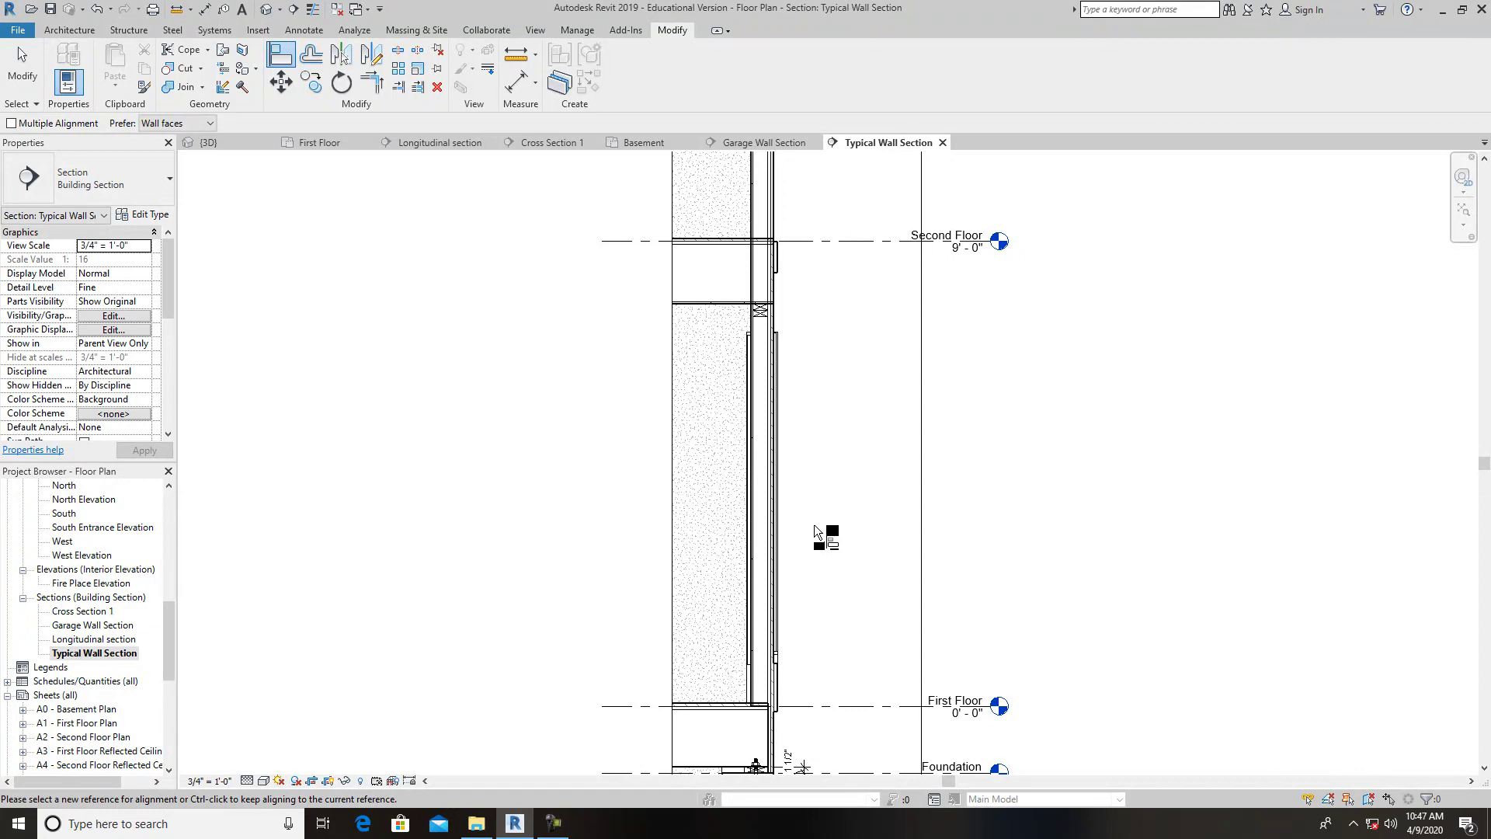
scroll(805, 397, "up", 2)
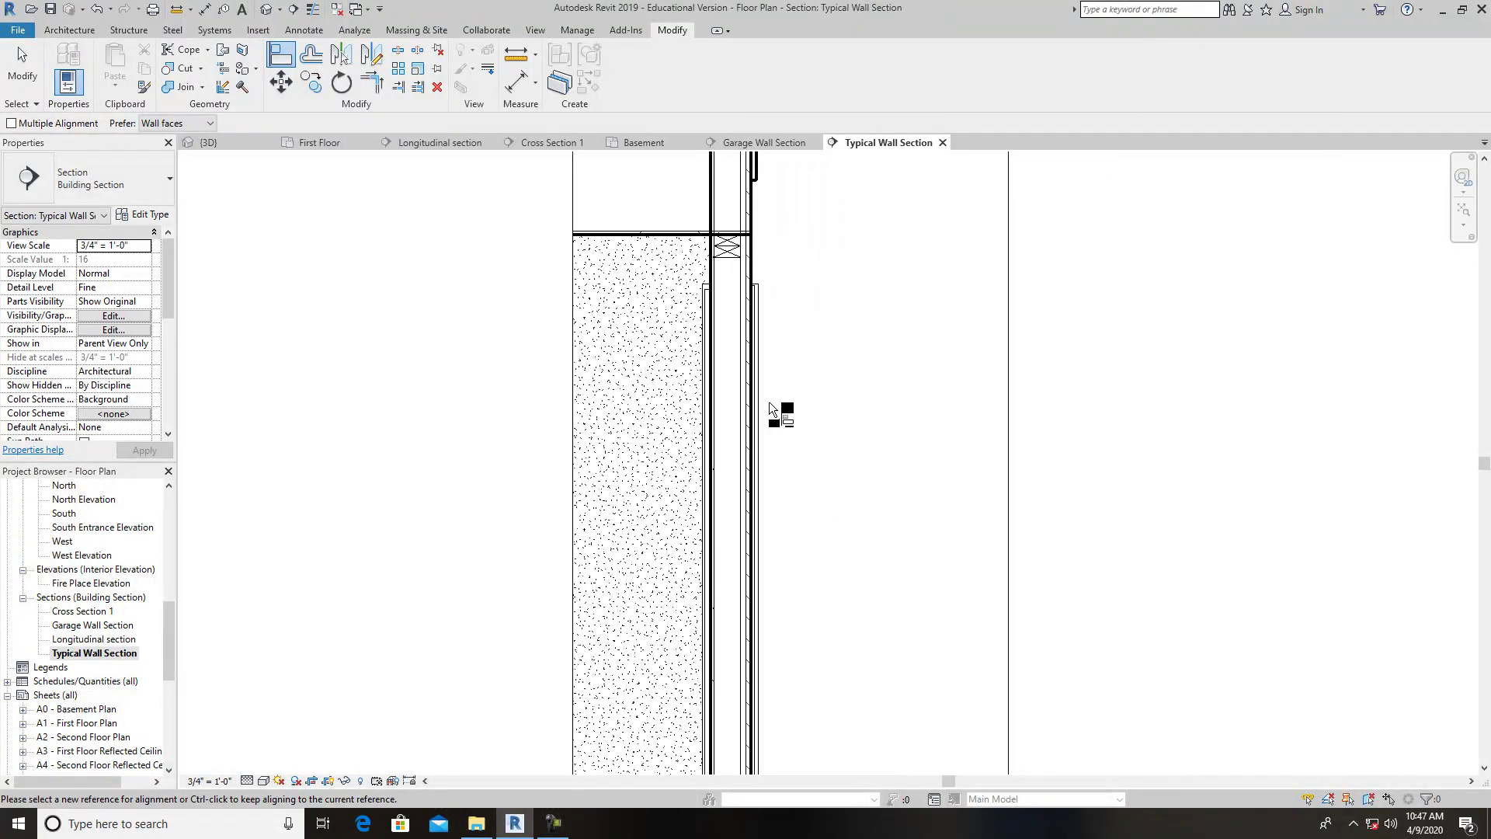
key("Escape")
key("Escape")
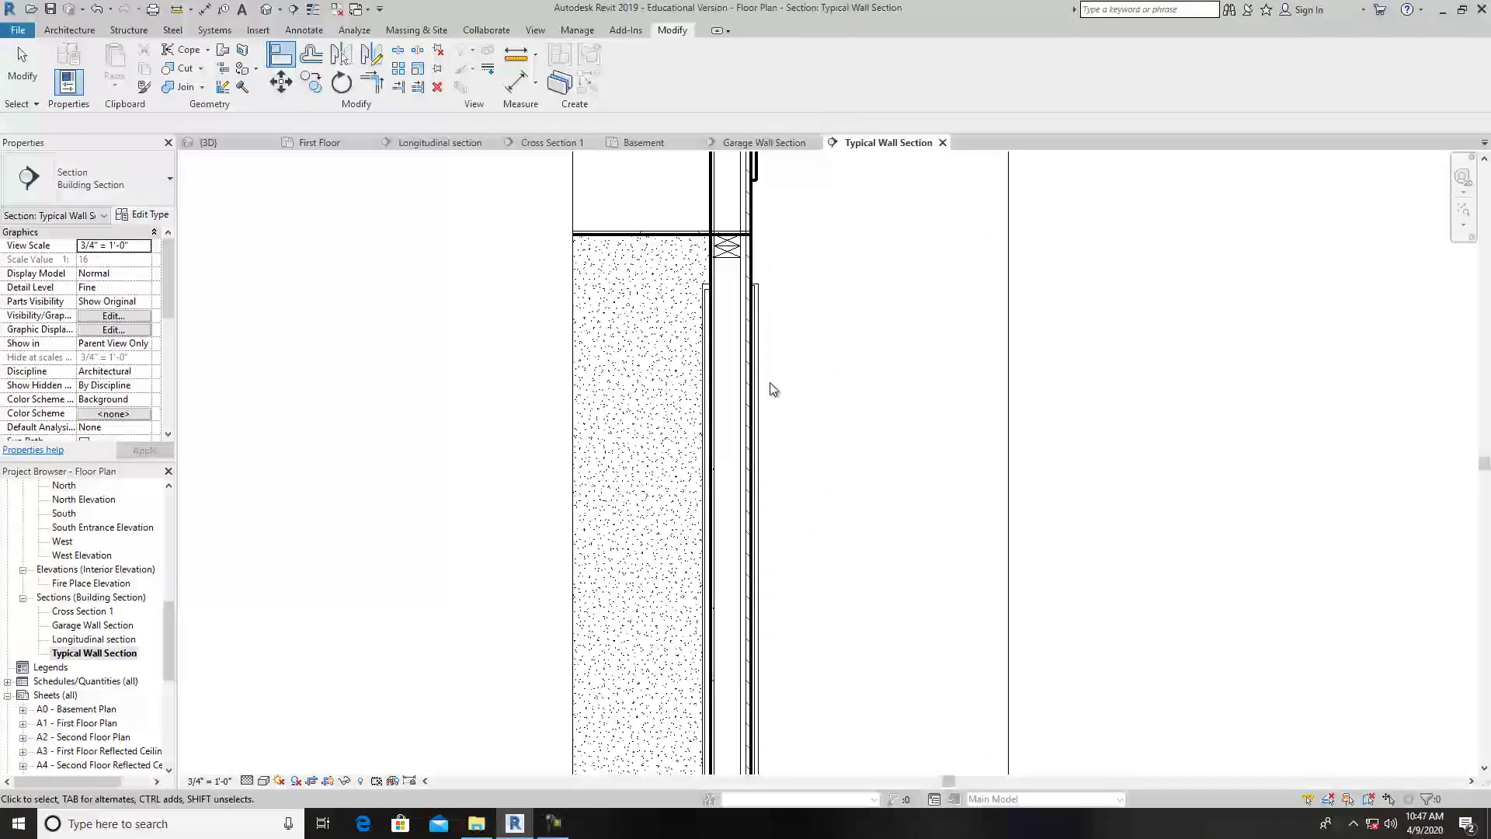
Place a 2 x 4 detail component as the bottom plate in the stud layer, resting on the Second Floor level line.
scroll(823, 394, "down", 1)
scroll(823, 394, "down", 1)
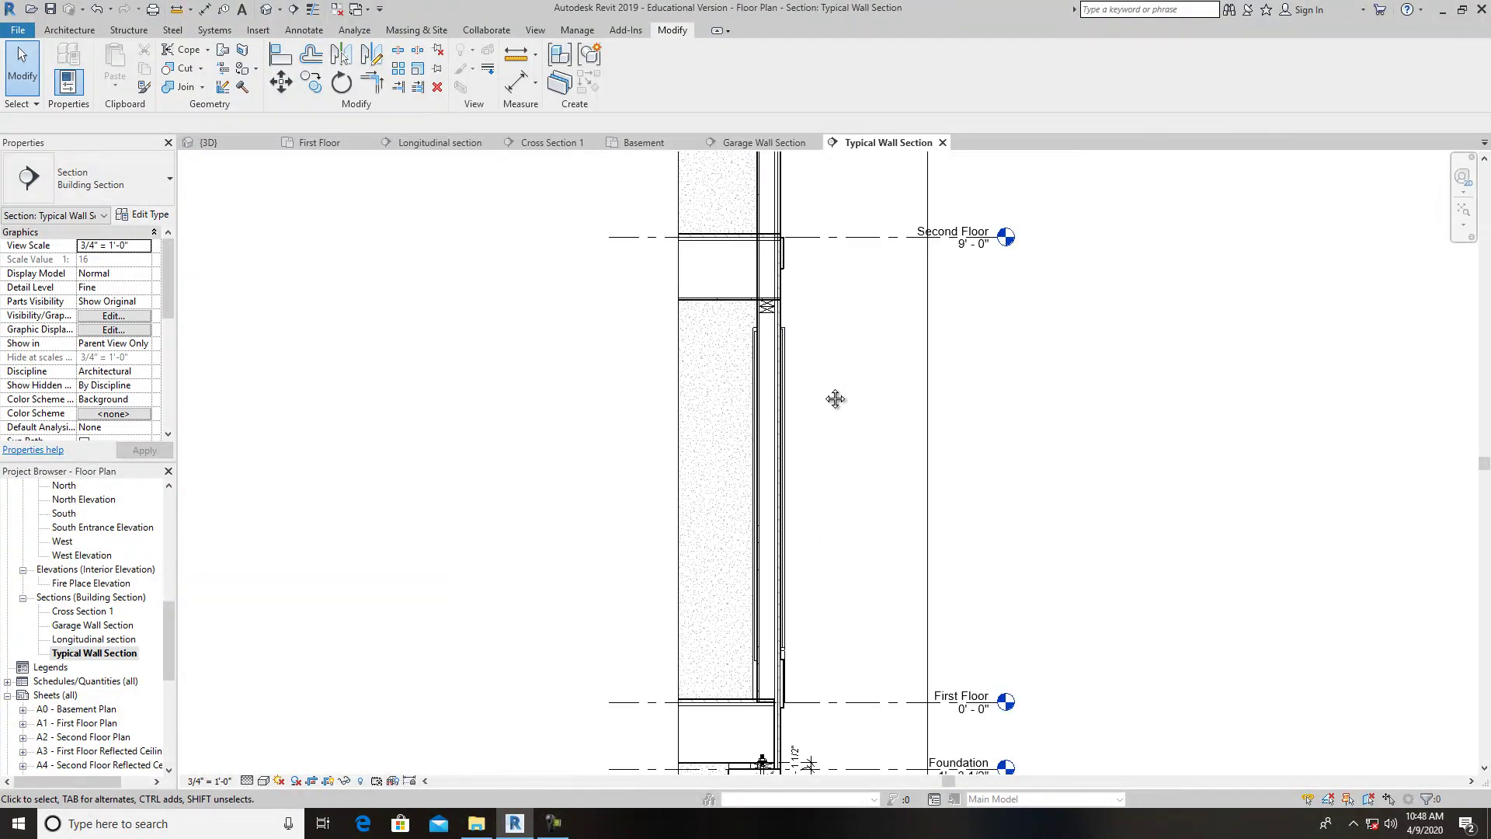
scroll(813, 543, "up", 2)
scroll(760, 422, "up", 1)
scroll(760, 422, "up", 3)
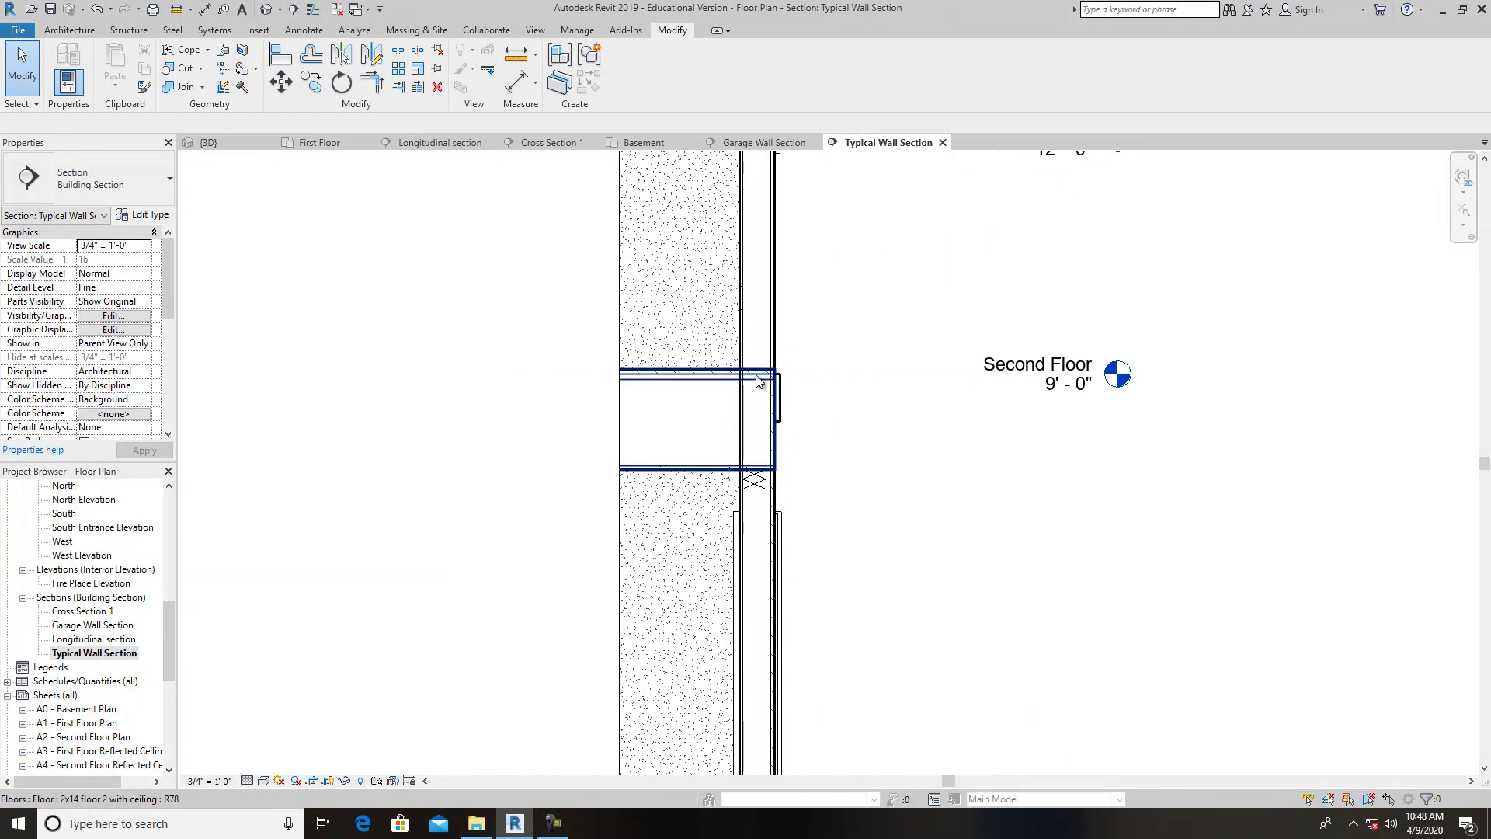
middle_click_drag(760, 421, 739, 474)
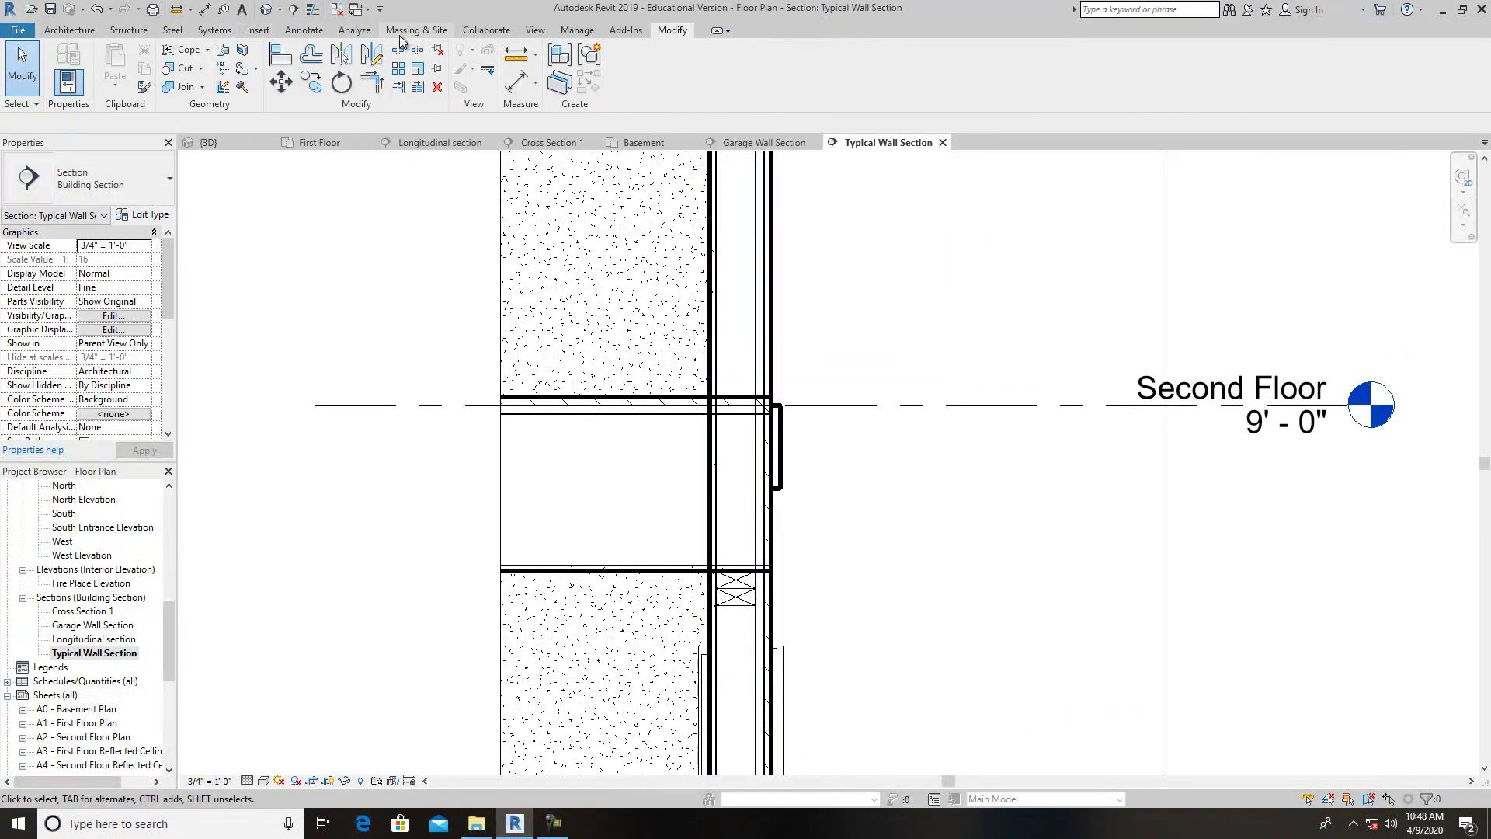
left_click(304, 30)
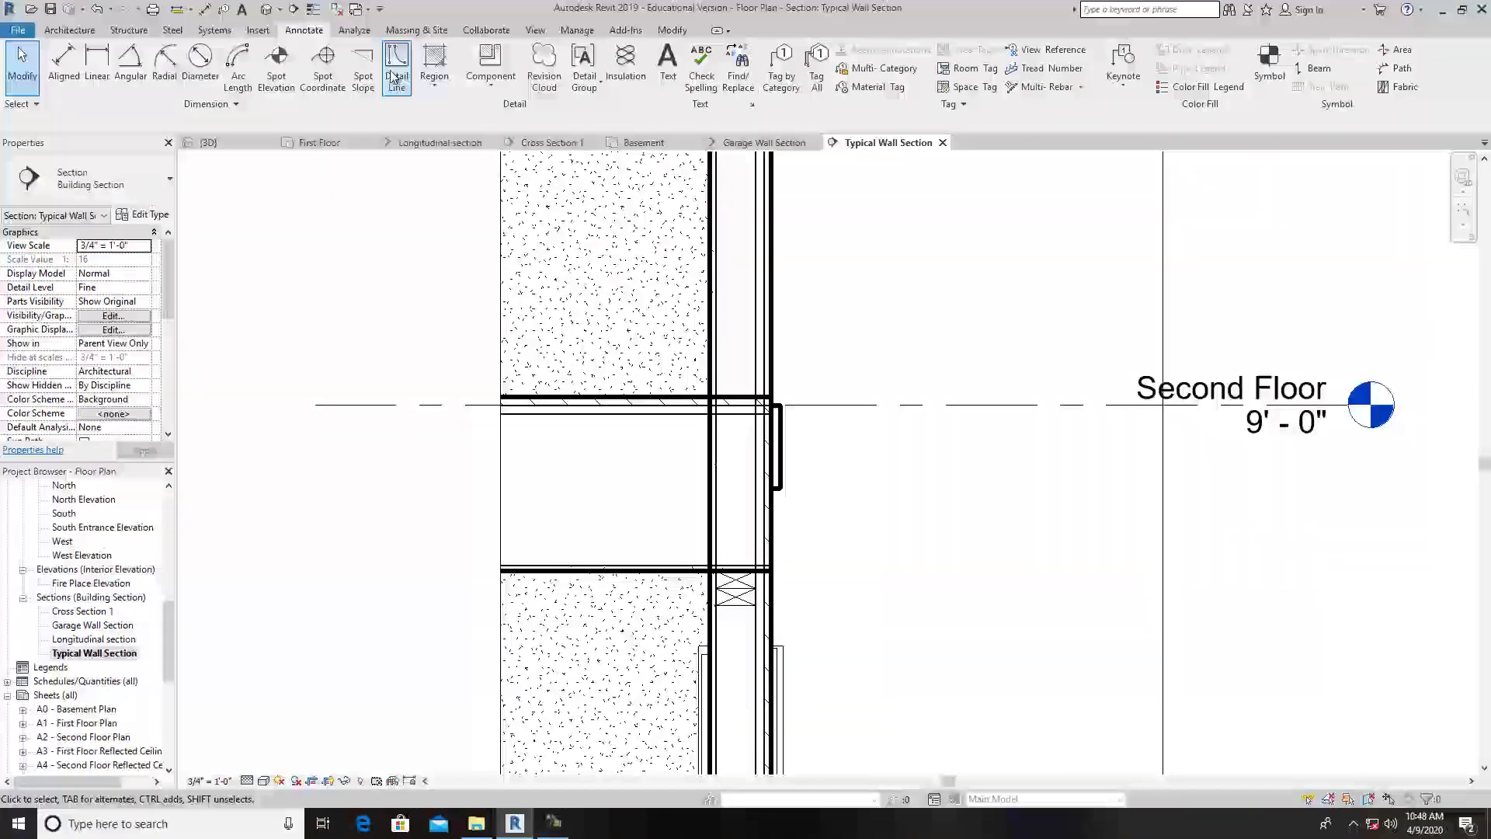
left_click(491, 82)
left_click(508, 106)
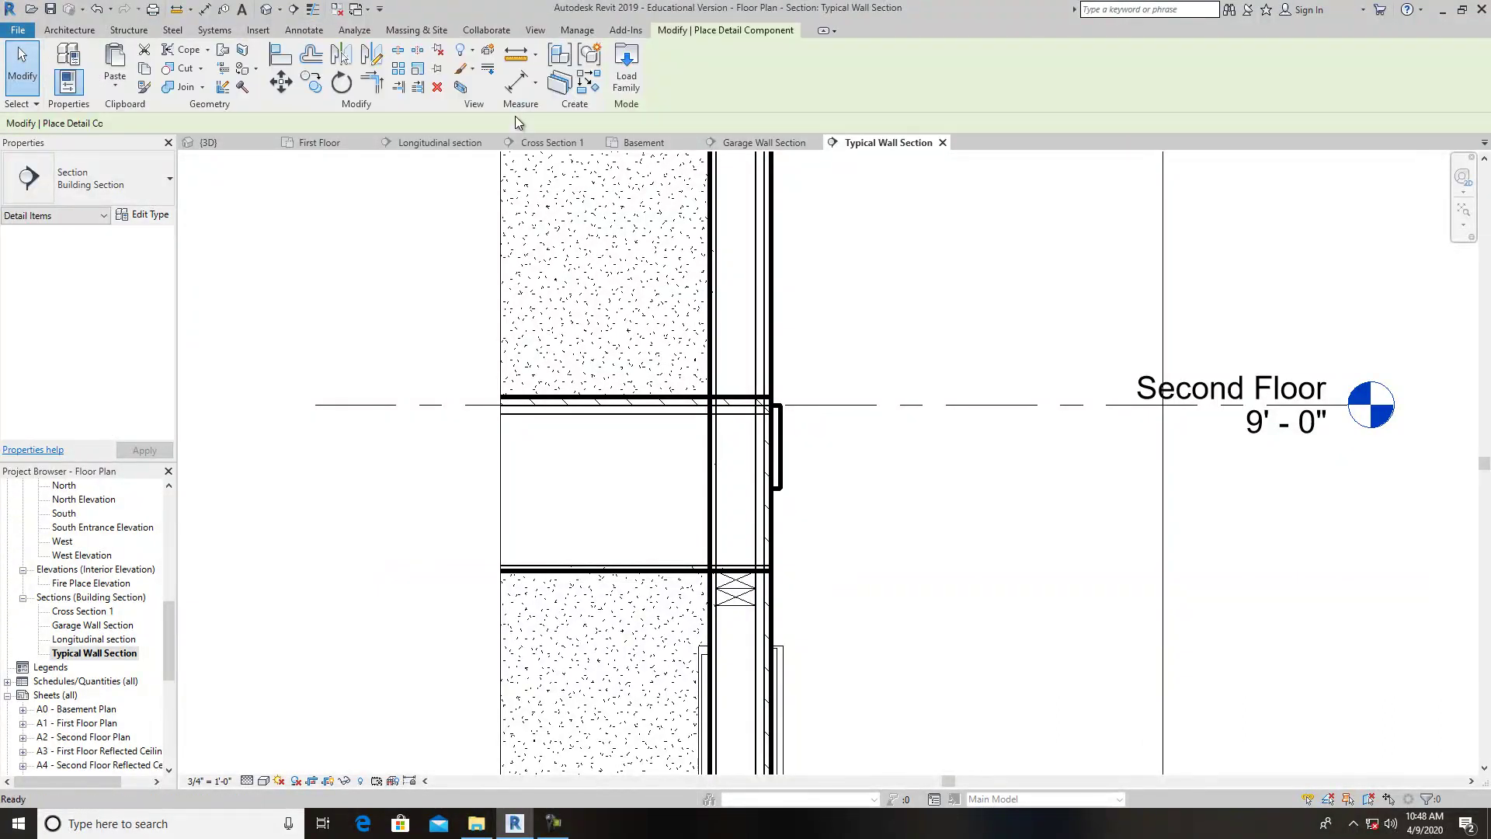
scroll(761, 388, "up", 4)
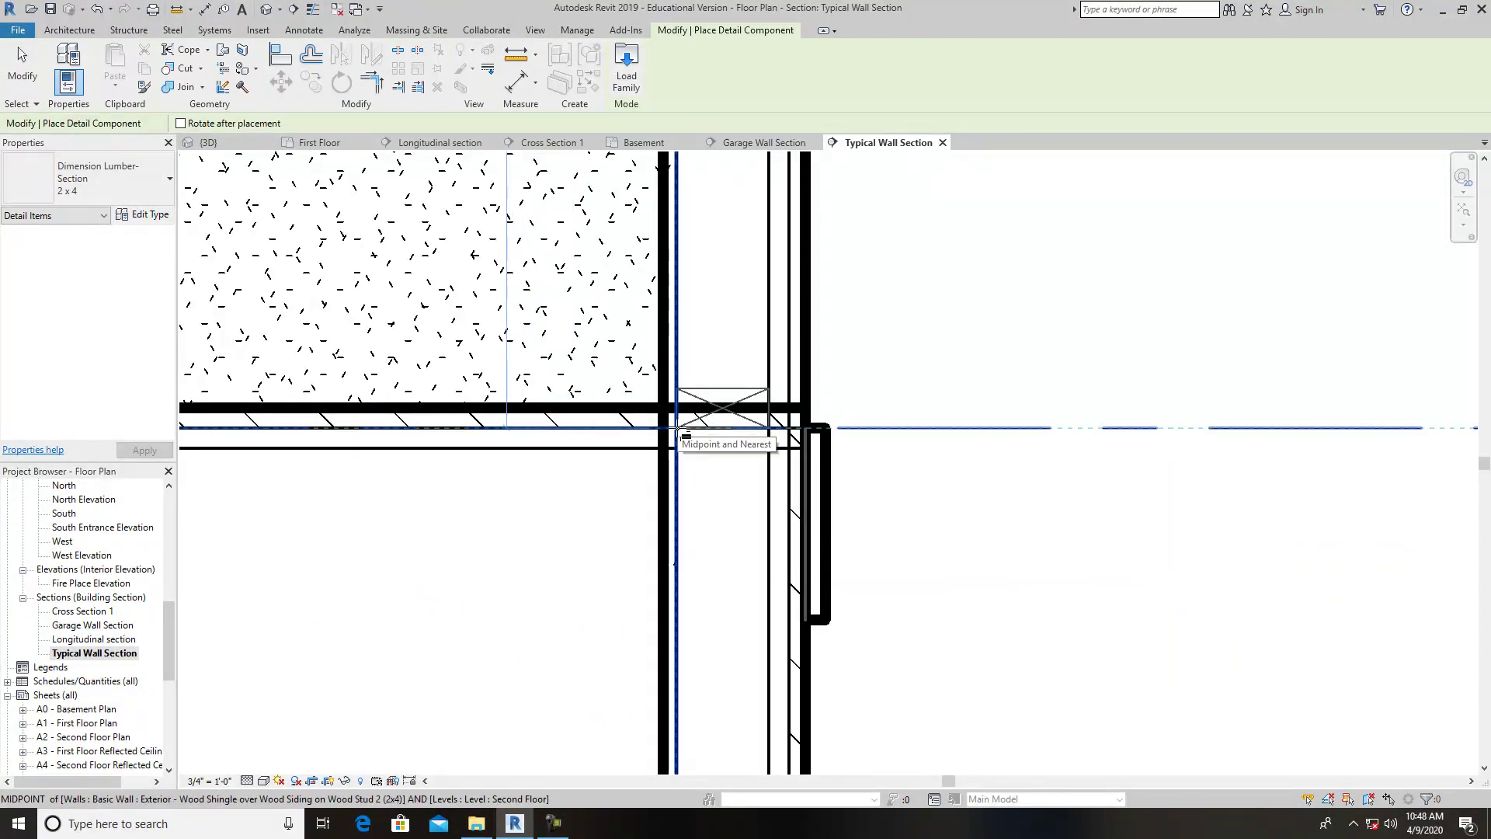
left_click(678, 429)
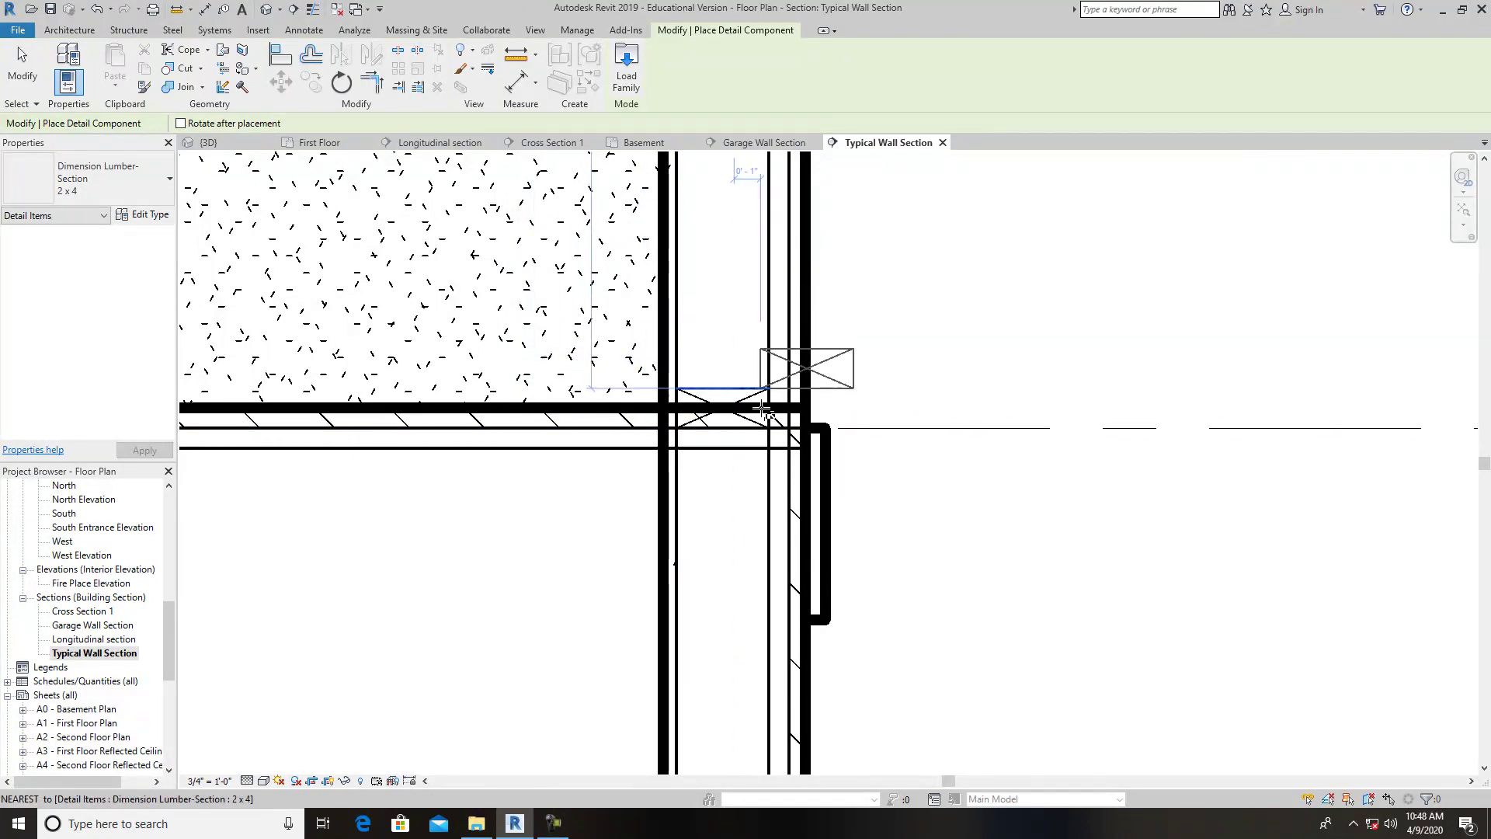
Place two stacked 2 x 4 top plates inside the stud layer at the top of the upper wall, under the roof.
scroll(719, 426, "up", 1)
scroll(746, 421, "down", 6)
scroll(897, 378, "down", 5)
middle_click_drag(902, 353, 878, 613)
scroll(858, 436, "down", 4)
middle_click_drag(870, 361, 878, 505)
scroll(814, 315, "up", 5)
scroll(833, 309, "up", 2)
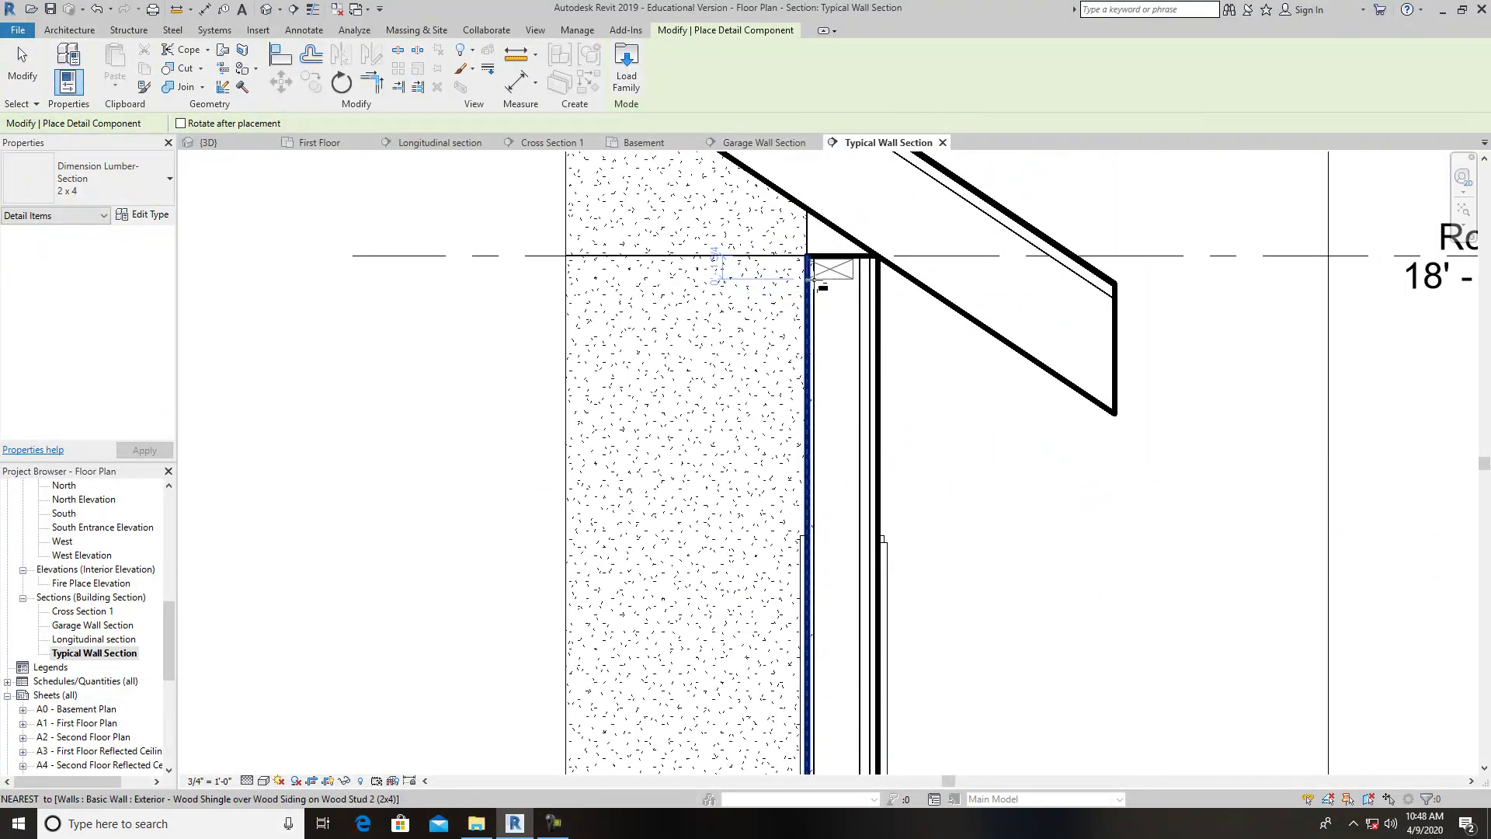
left_click(813, 275)
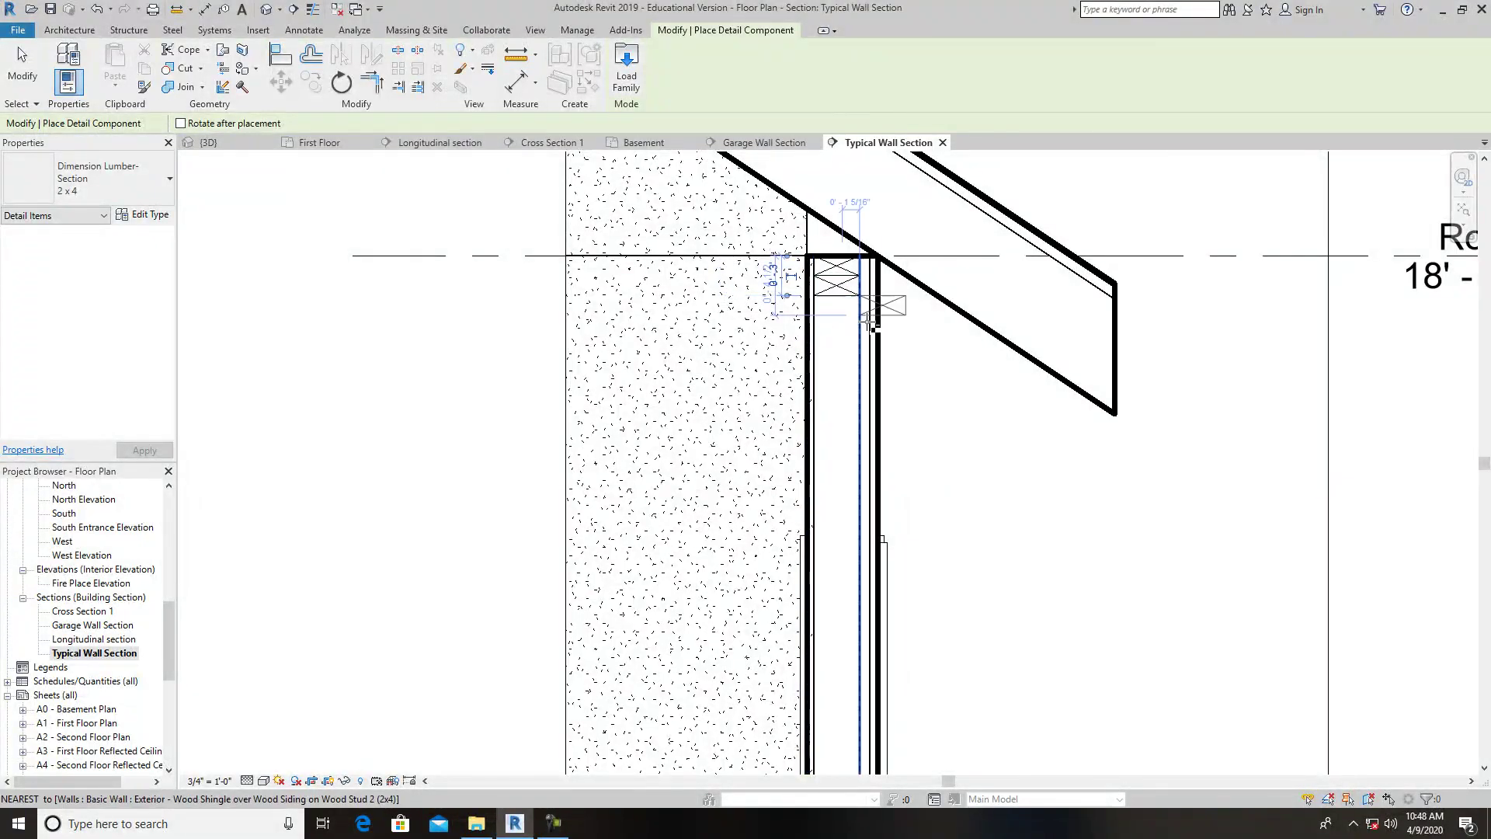
Place a 2 x14 Dimension Lumber-Section detail component as the rim joist at the outer end of the first floor joist space.
scroll(955, 353, "down", 3)
key("Escape")
key("Escape")
scroll(974, 424, "down", 2)
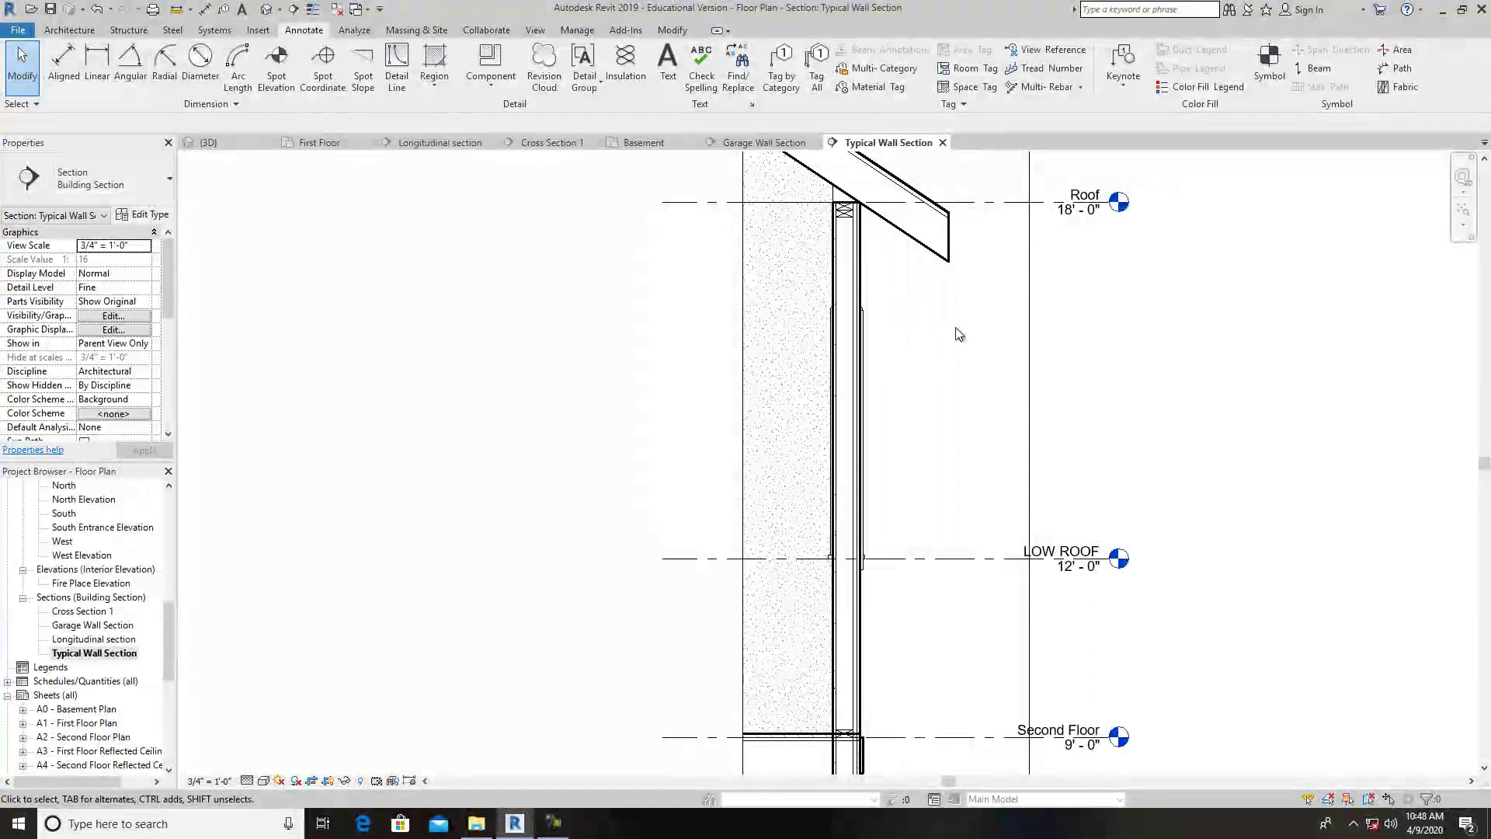
scroll(957, 337, "down", 3)
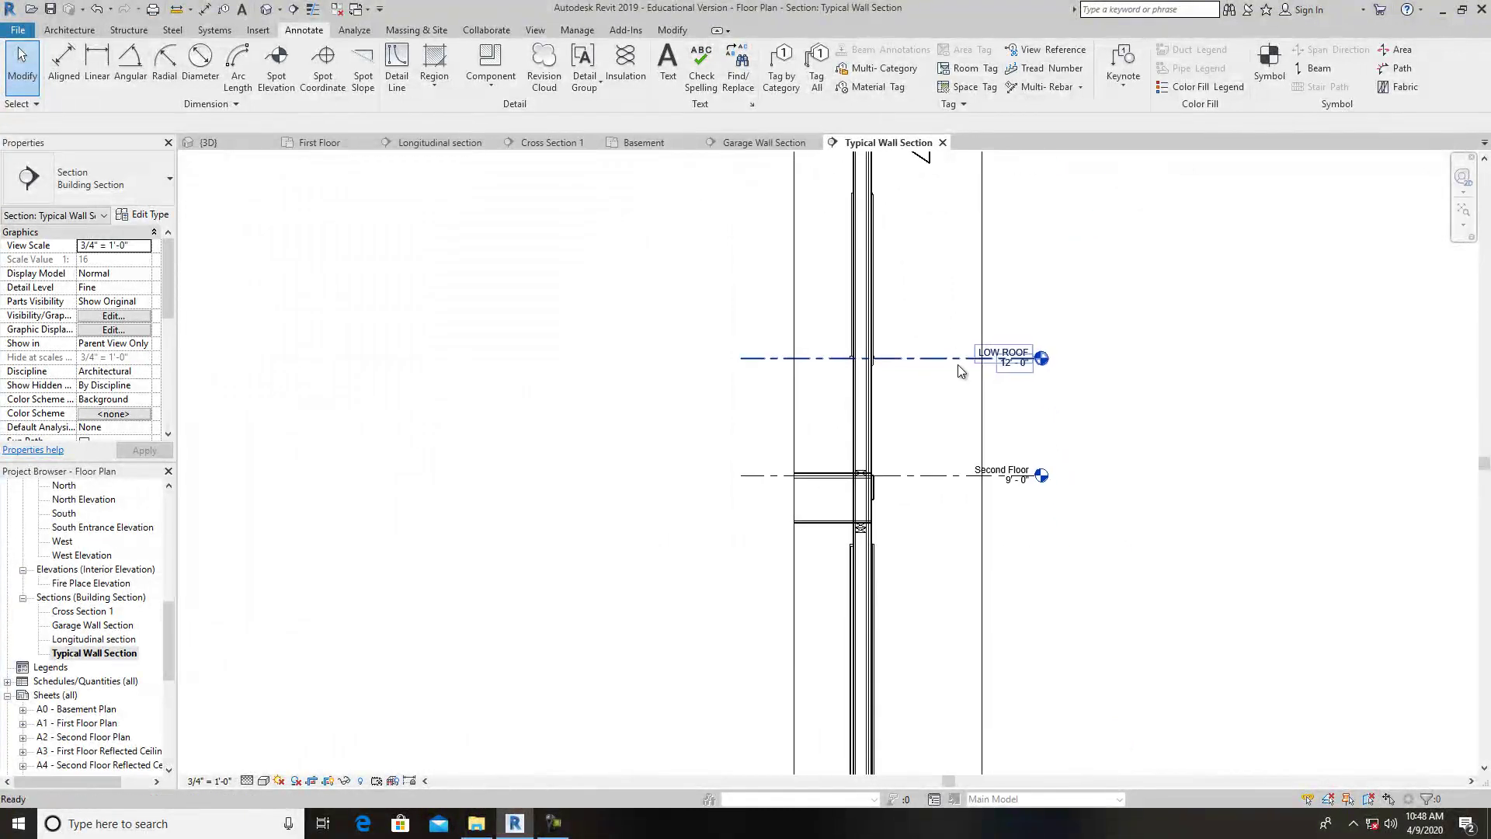
middle_click_drag(956, 735, 920, 474)
scroll(851, 604, "up", 6)
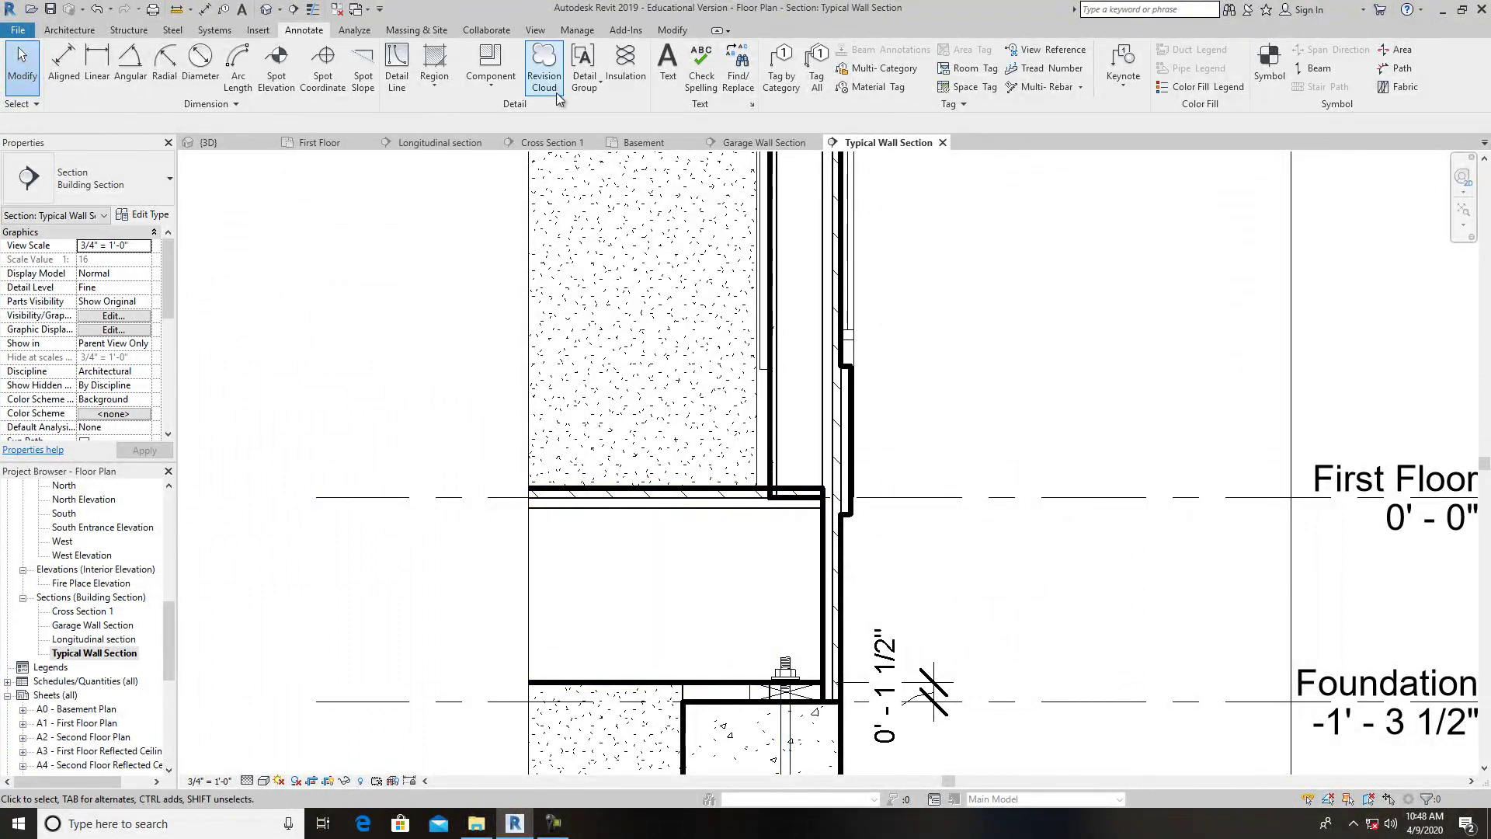
left_click(490, 77)
left_click(521, 117)
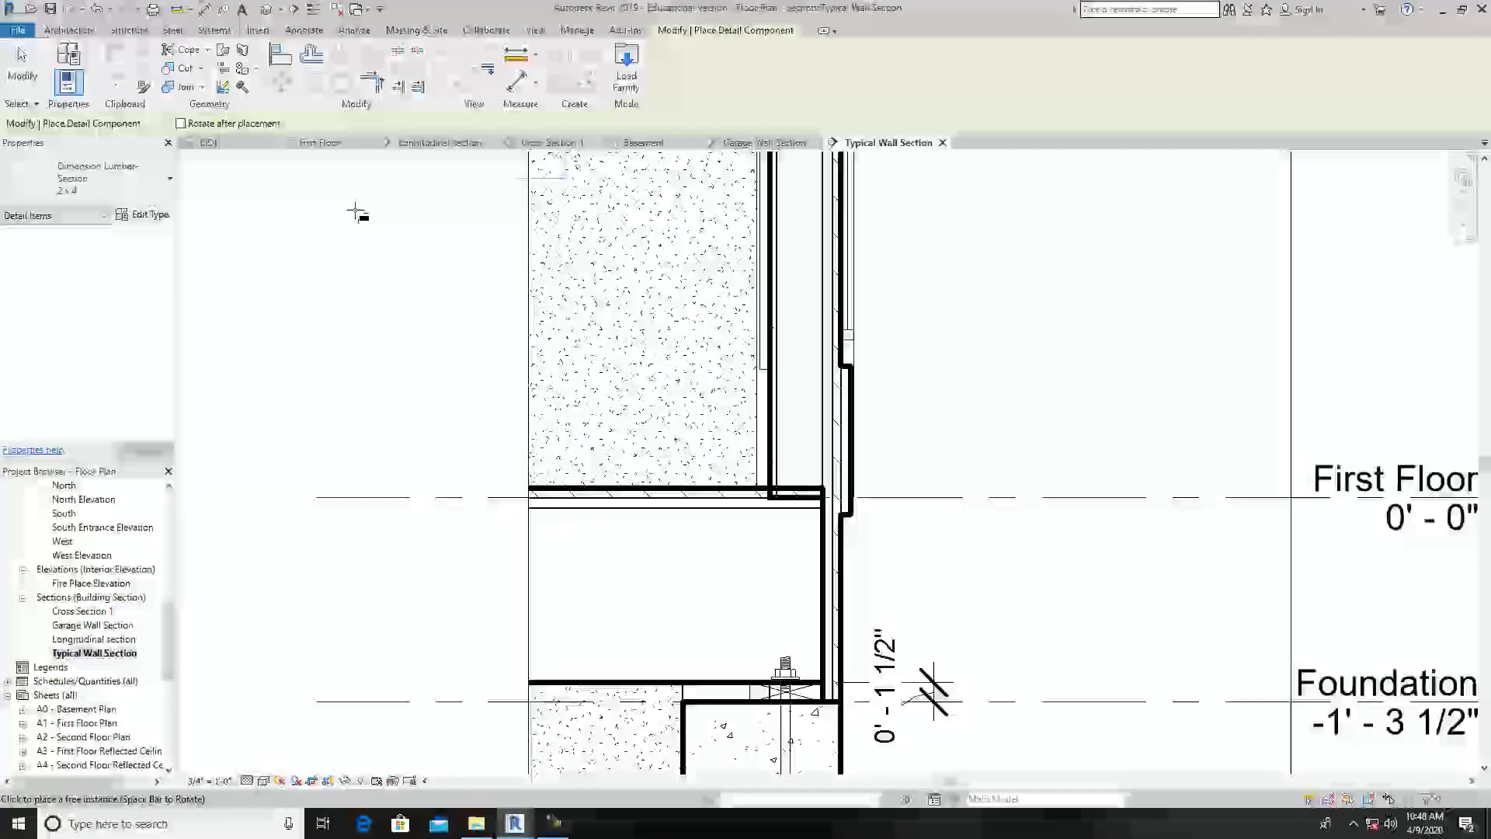
left_click(155, 195)
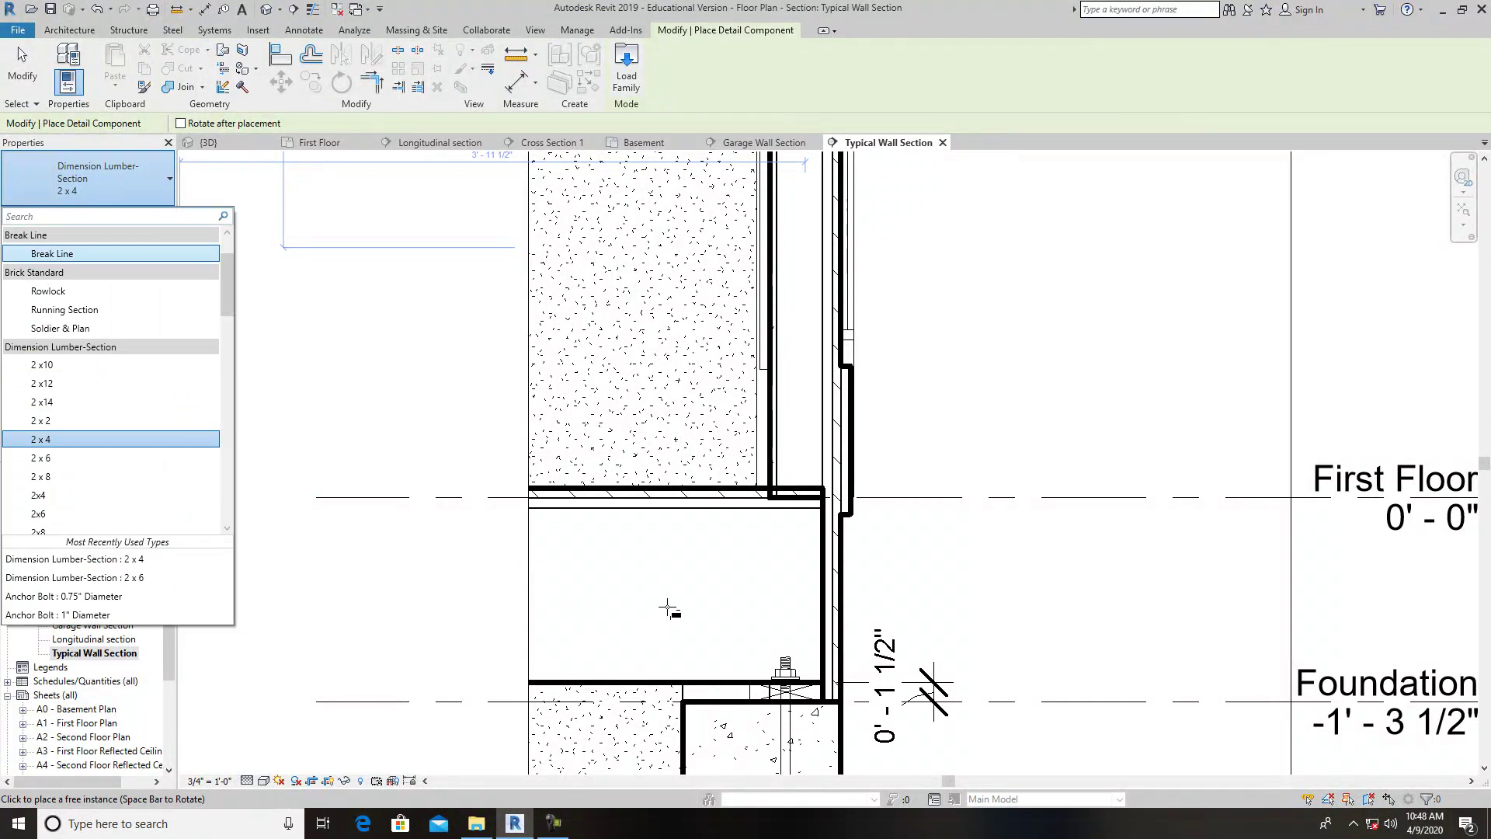
left_click(82, 400)
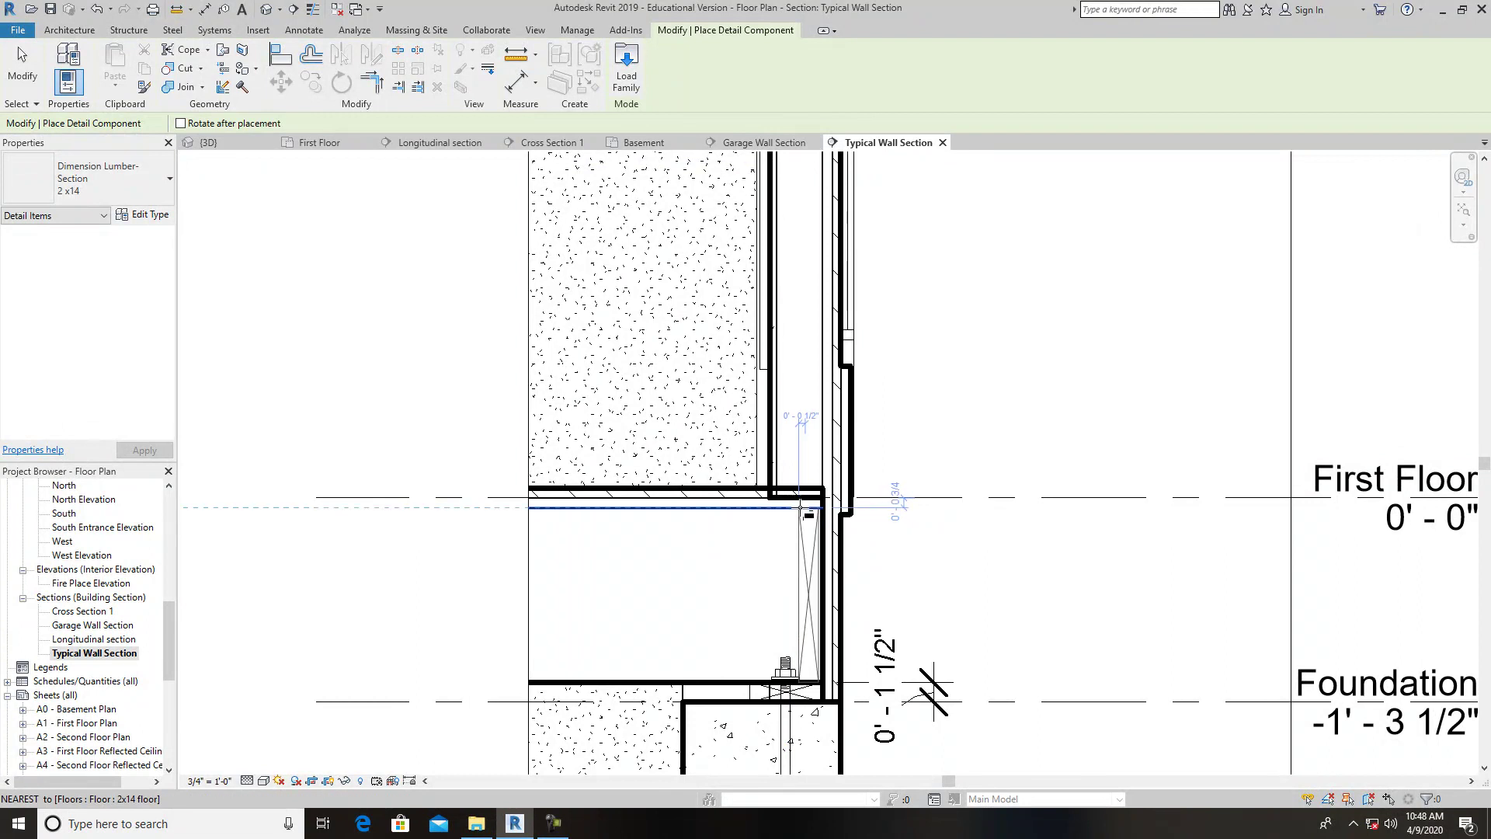
left_click(802, 506)
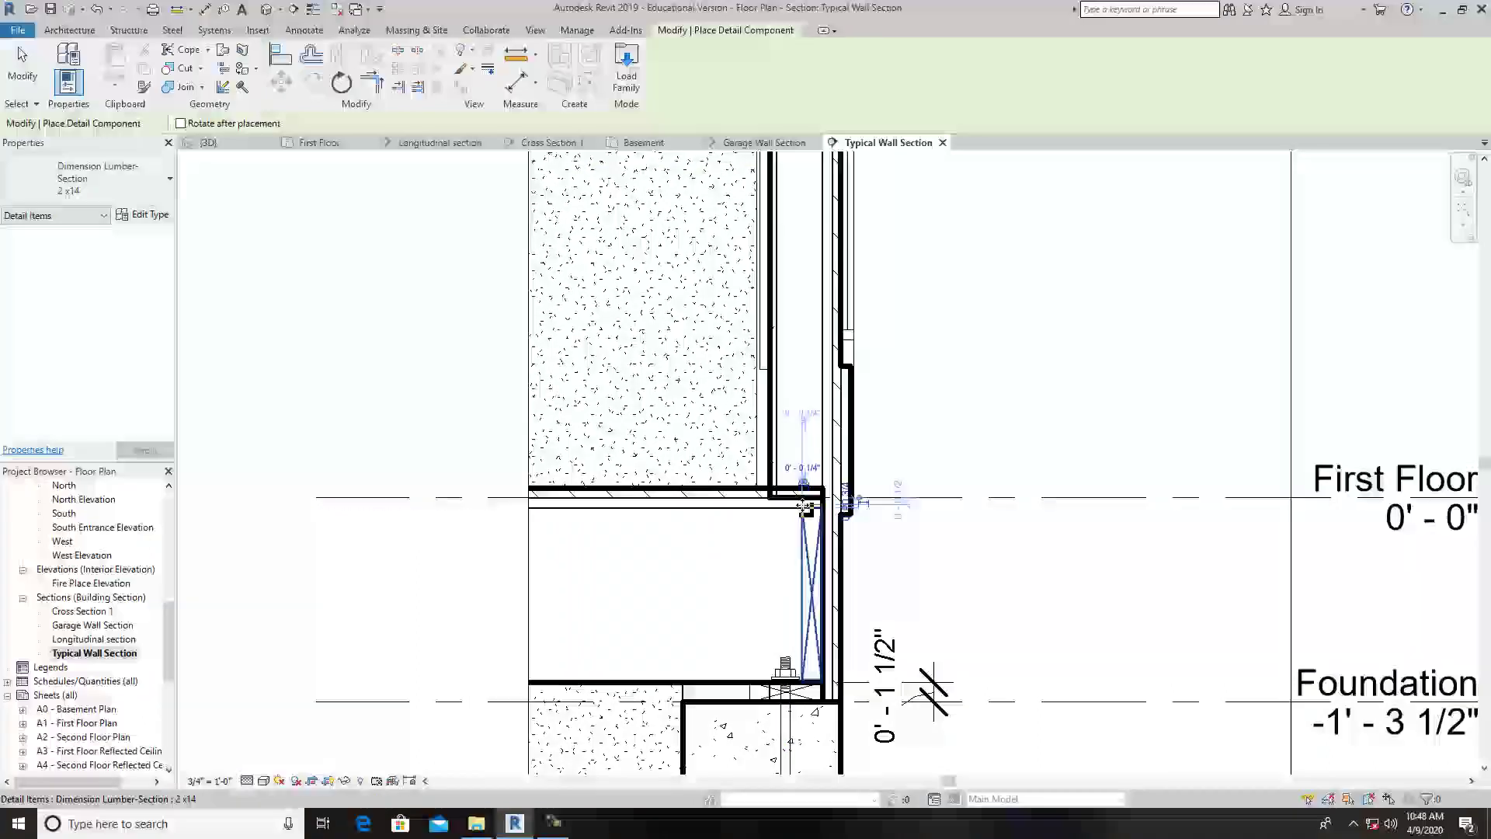
key("Escape")
key("Escape")
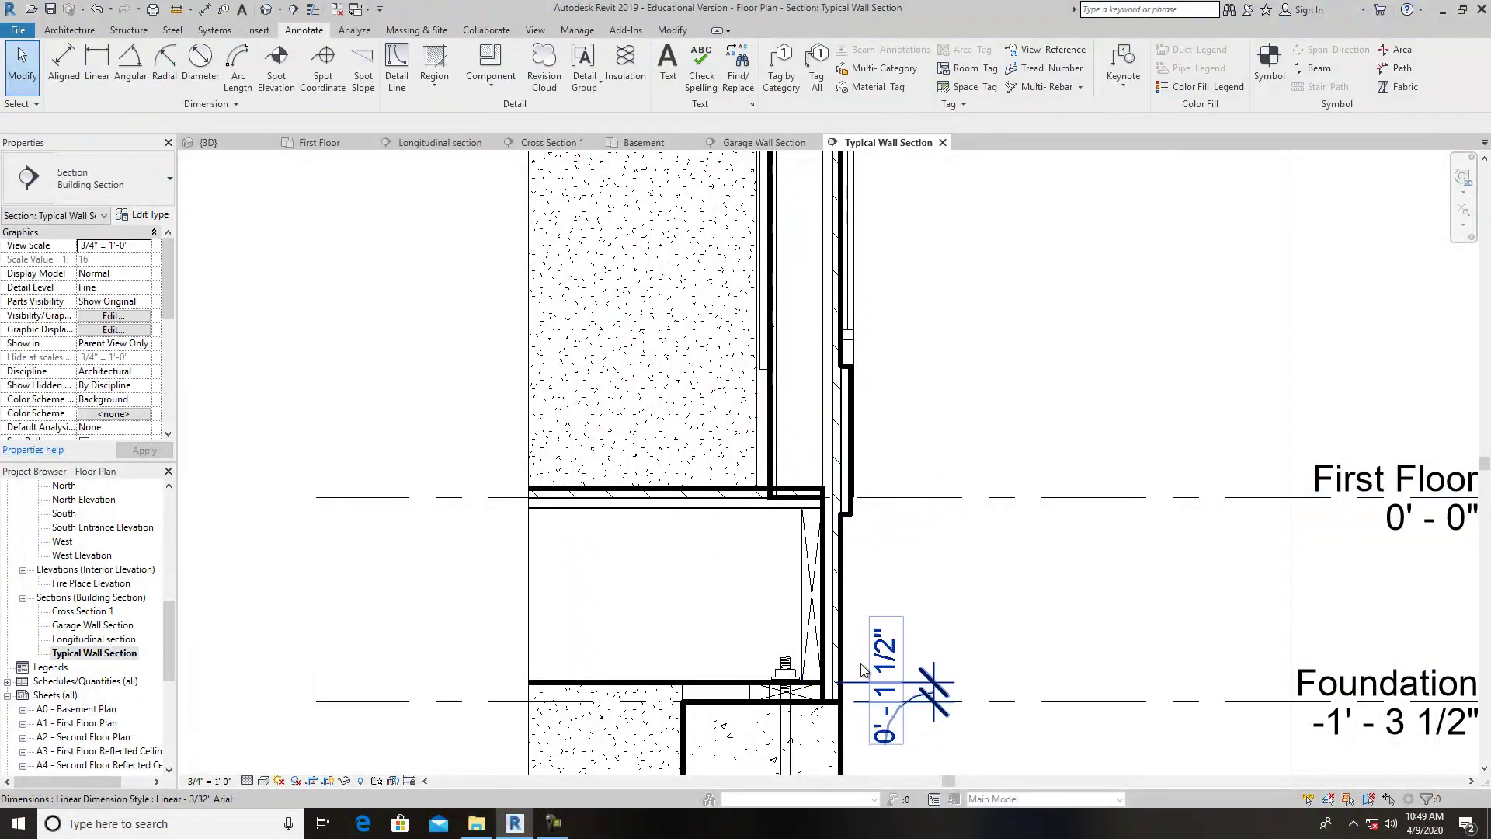
Examine the 2 x14 rim joist at the first floor and the framing along the full wall section up to the roof.
scroll(827, 671, "up", 2)
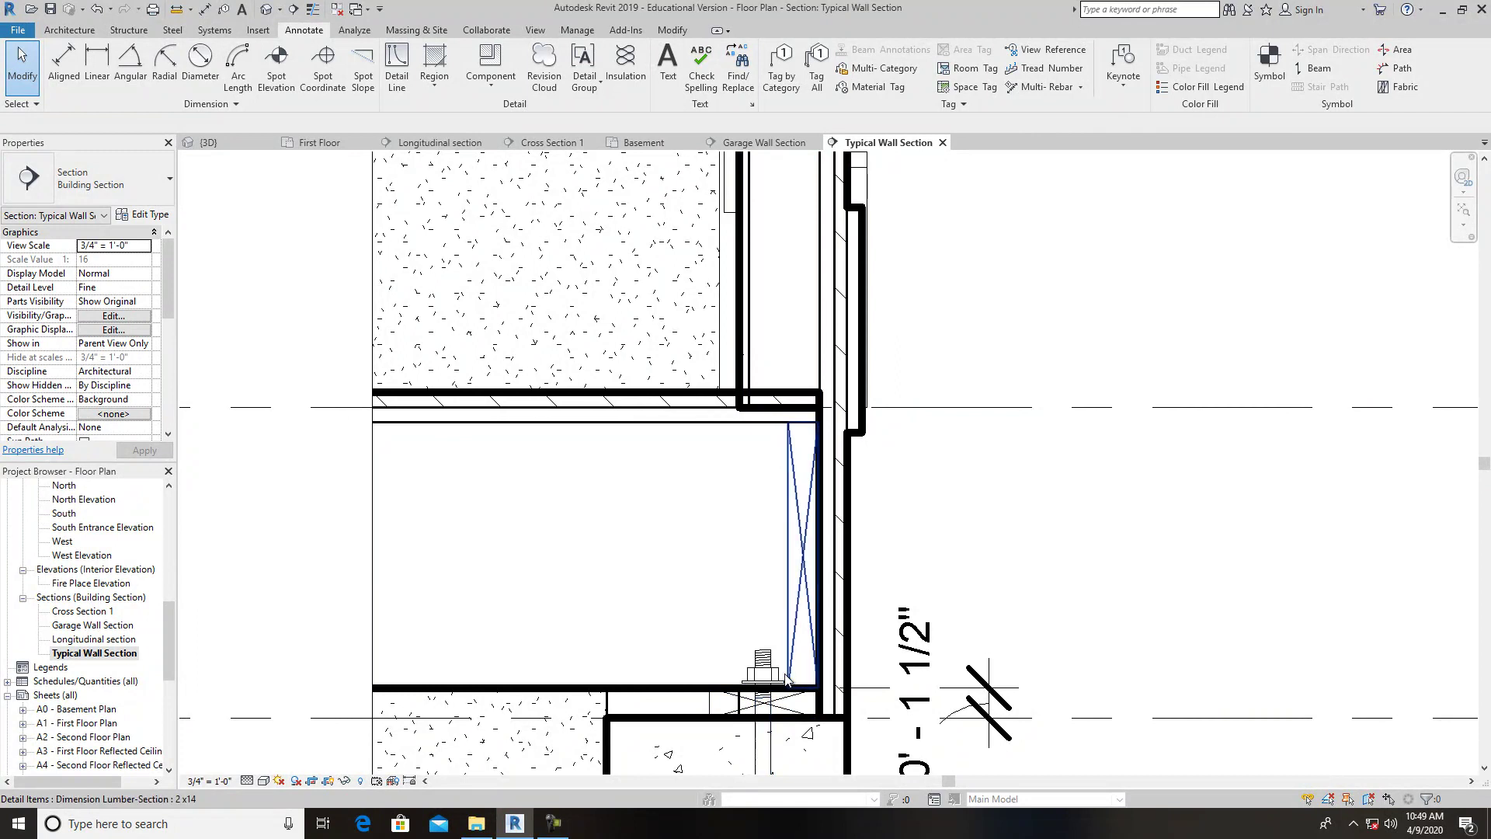
scroll(846, 631, "down", 3)
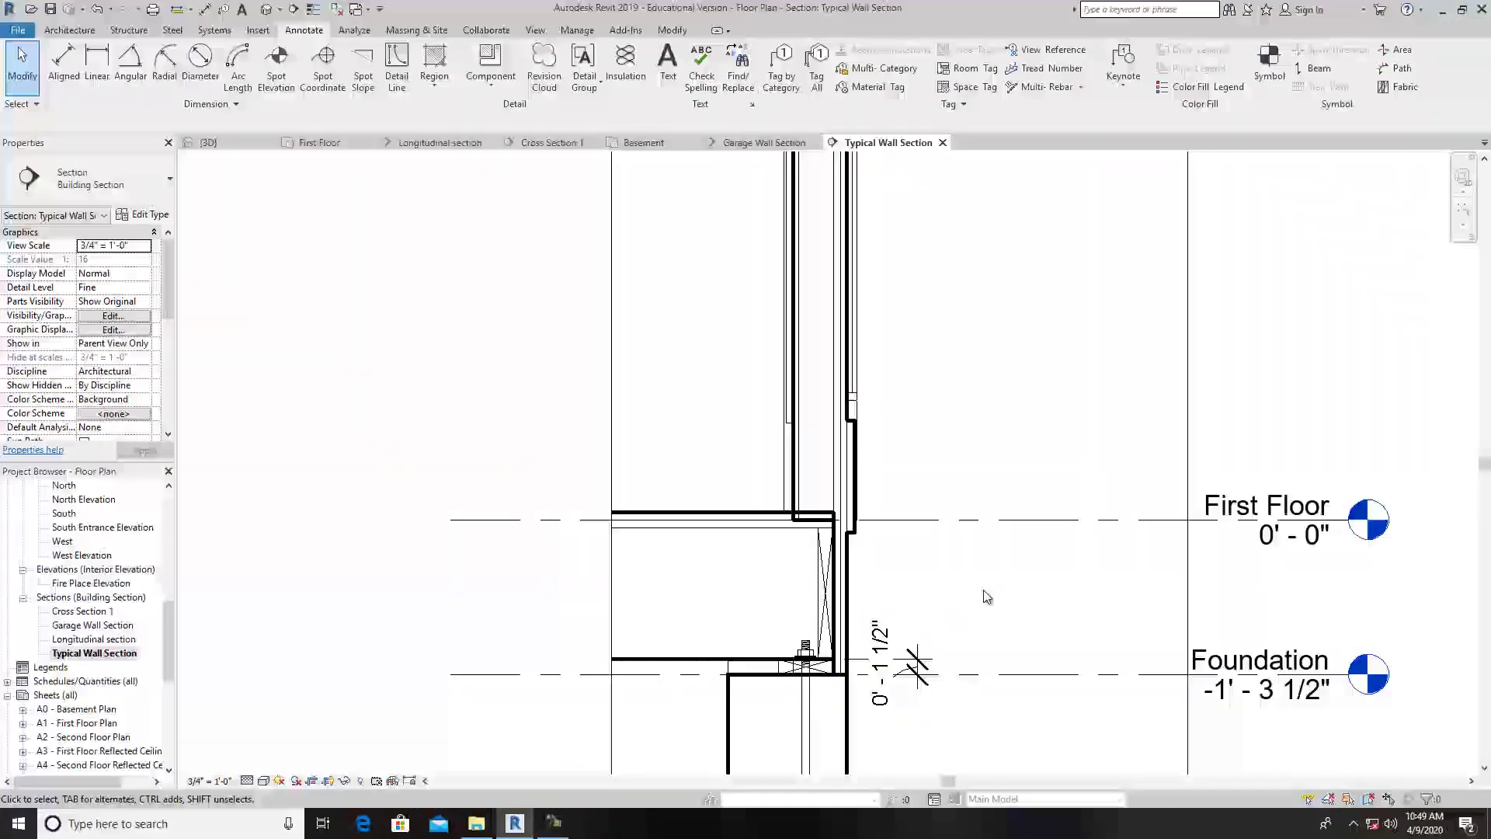
scroll(980, 593, "down", 2)
middle_click_drag(980, 593, 848, 497)
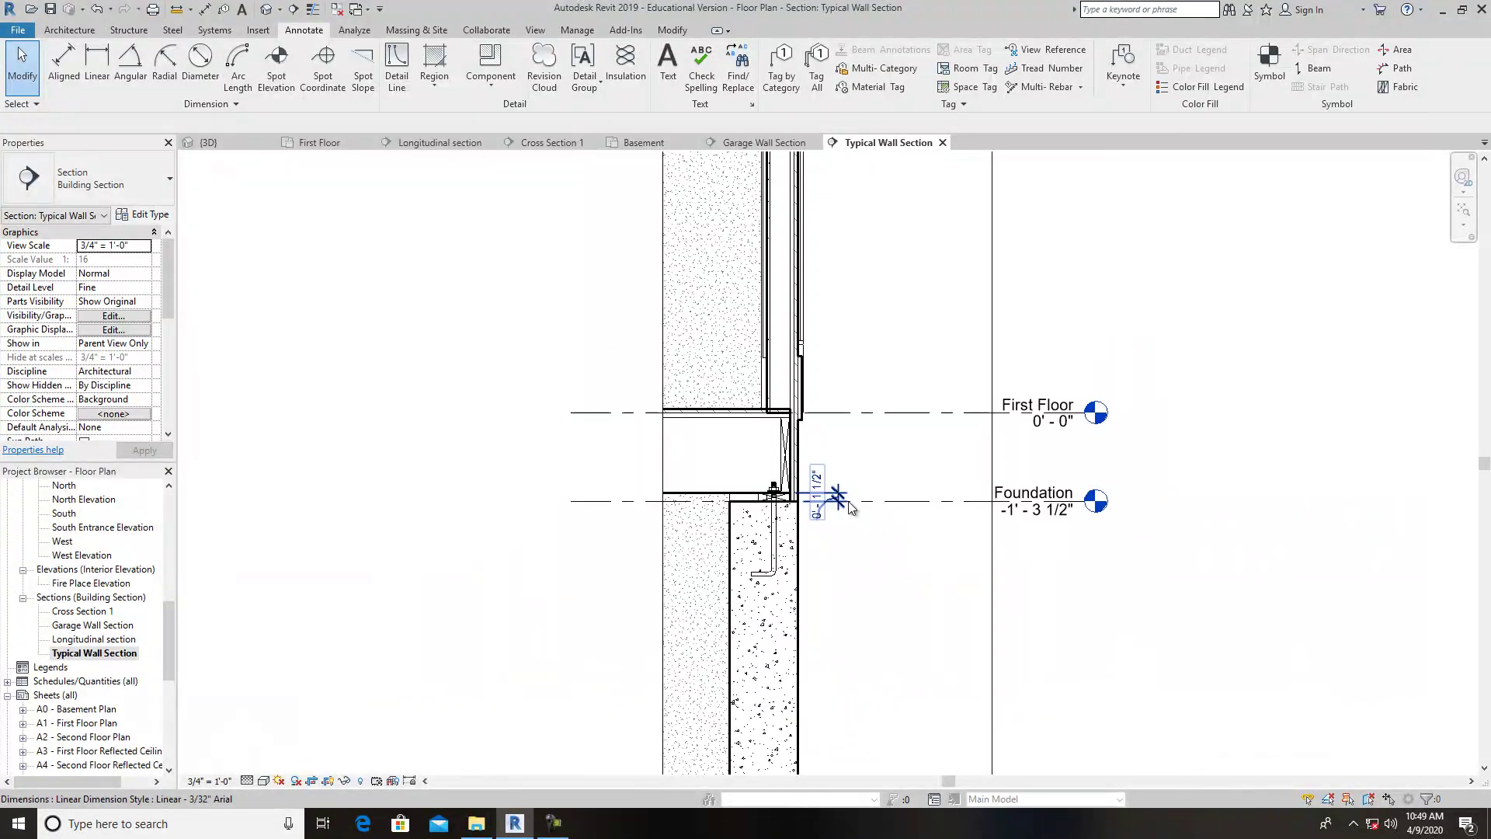
scroll(933, 581, "down", 4)
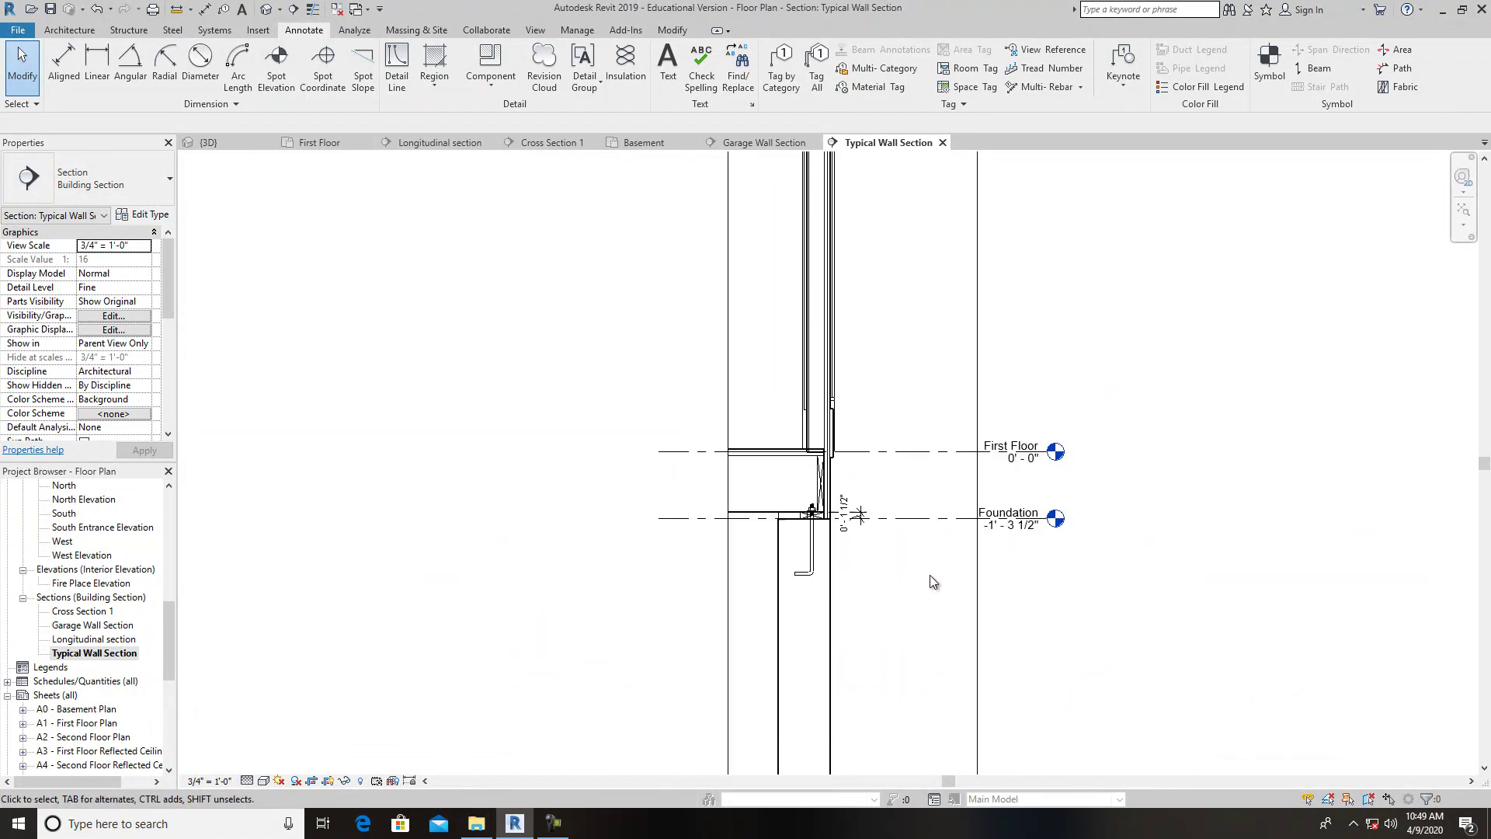
mouse_move(938, 627)
middle_mouse_down()
mouse_move(912, 471)
mouse_move(918, 642)
middle_mouse_up()
middle_click_drag(892, 445, 853, 631)
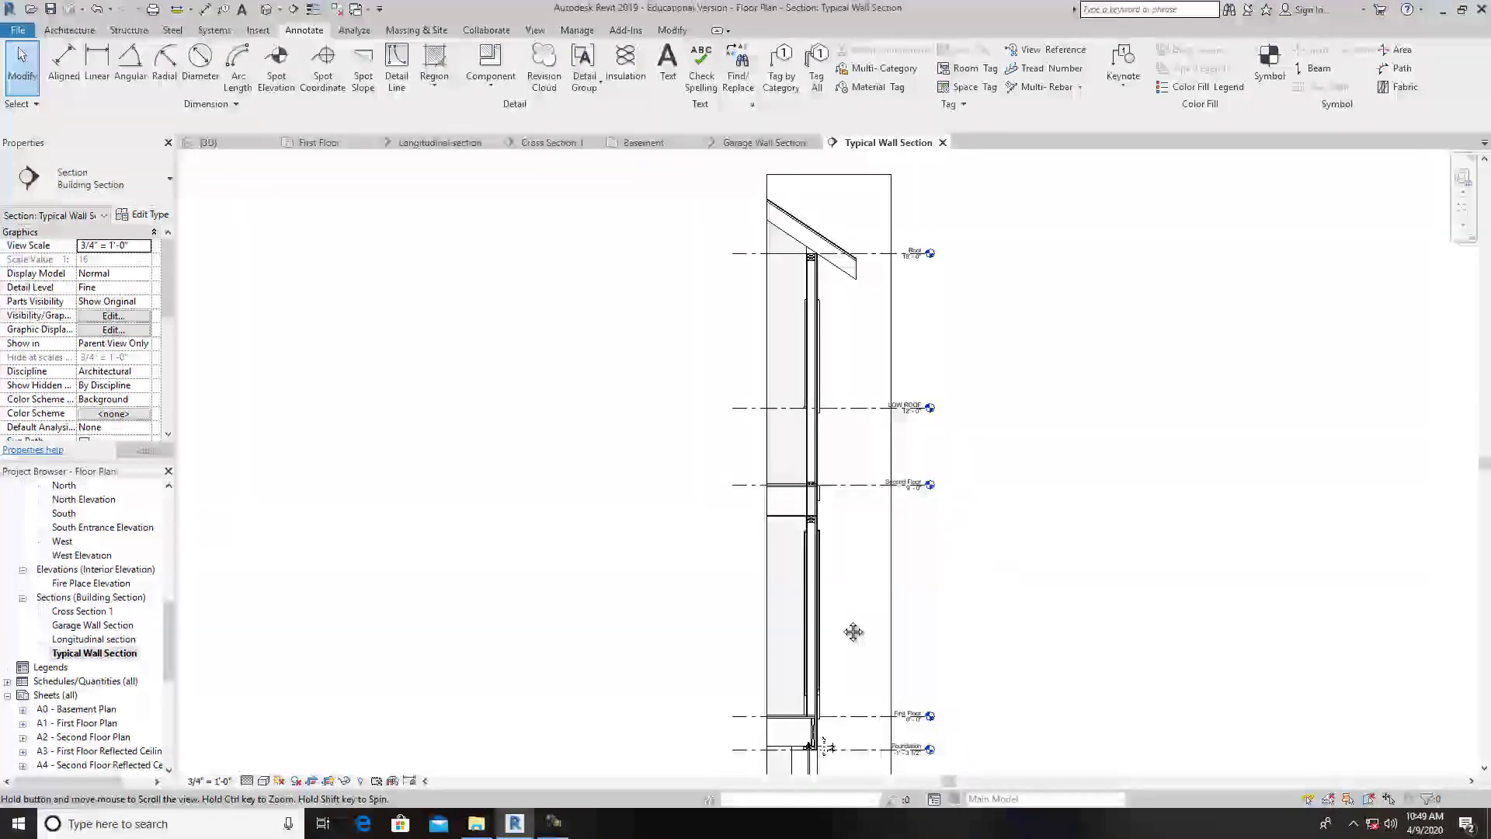
middle_click_drag(839, 317, 814, 466)
scroll(803, 459, "up", 1)
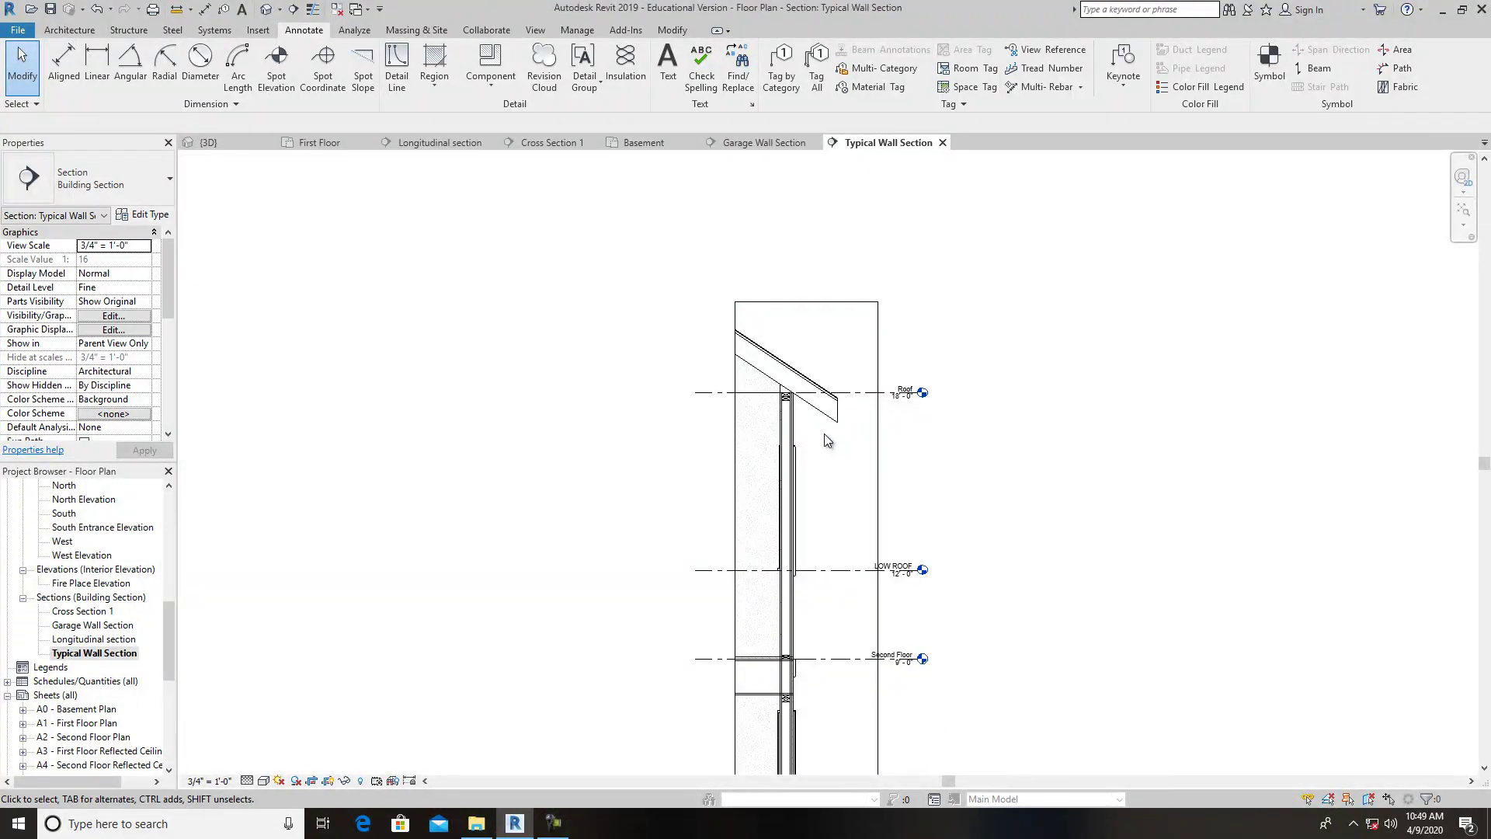
Extend the section view's annotation crop outward on the exterior side of the wall to make room for notes.
middle_click_drag(910, 465, 850, 316)
left_click(815, 333)
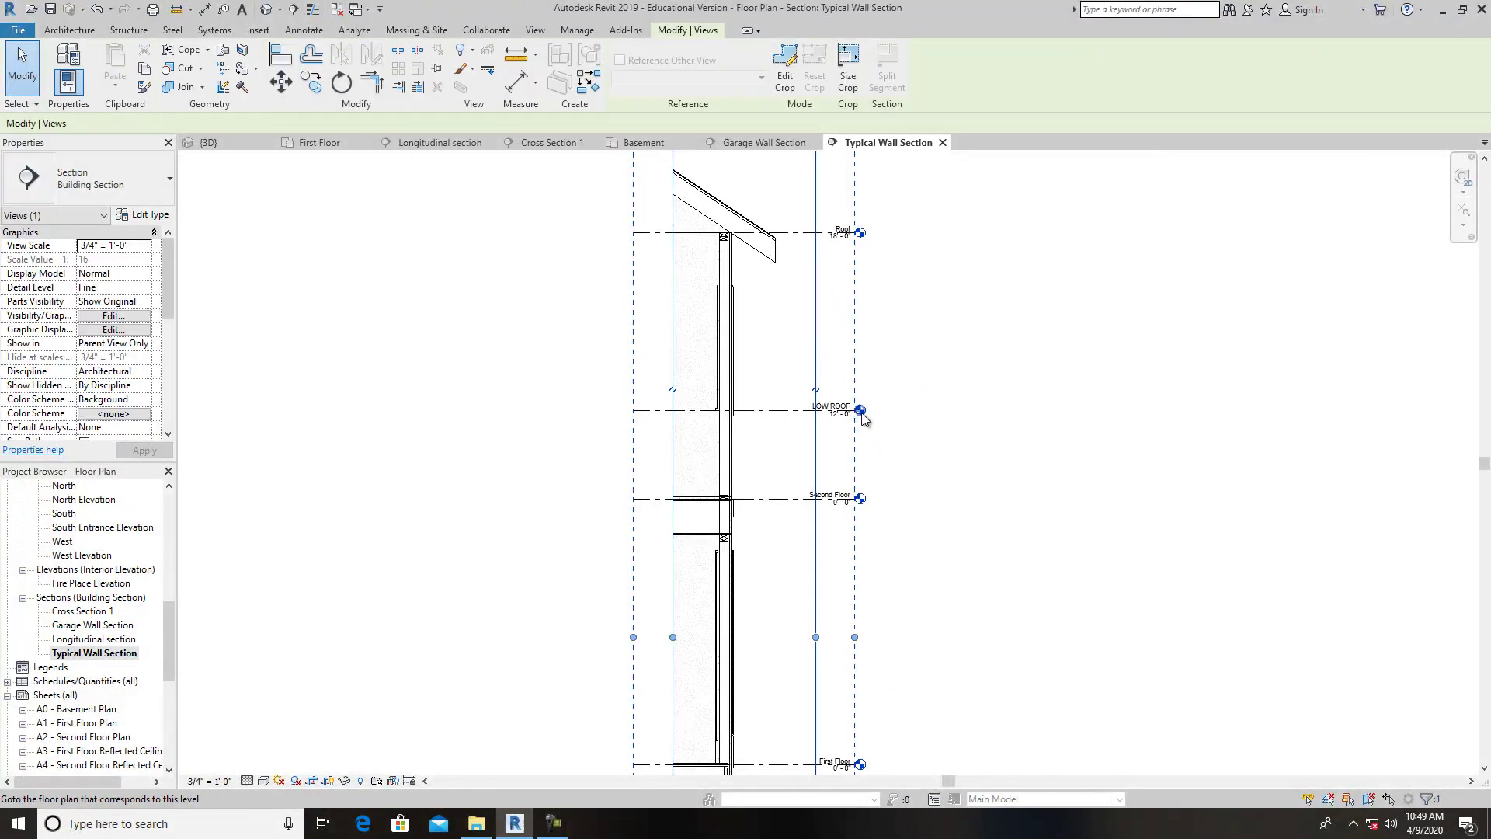
left_click_drag(855, 638, 999, 637)
left_click(1120, 581)
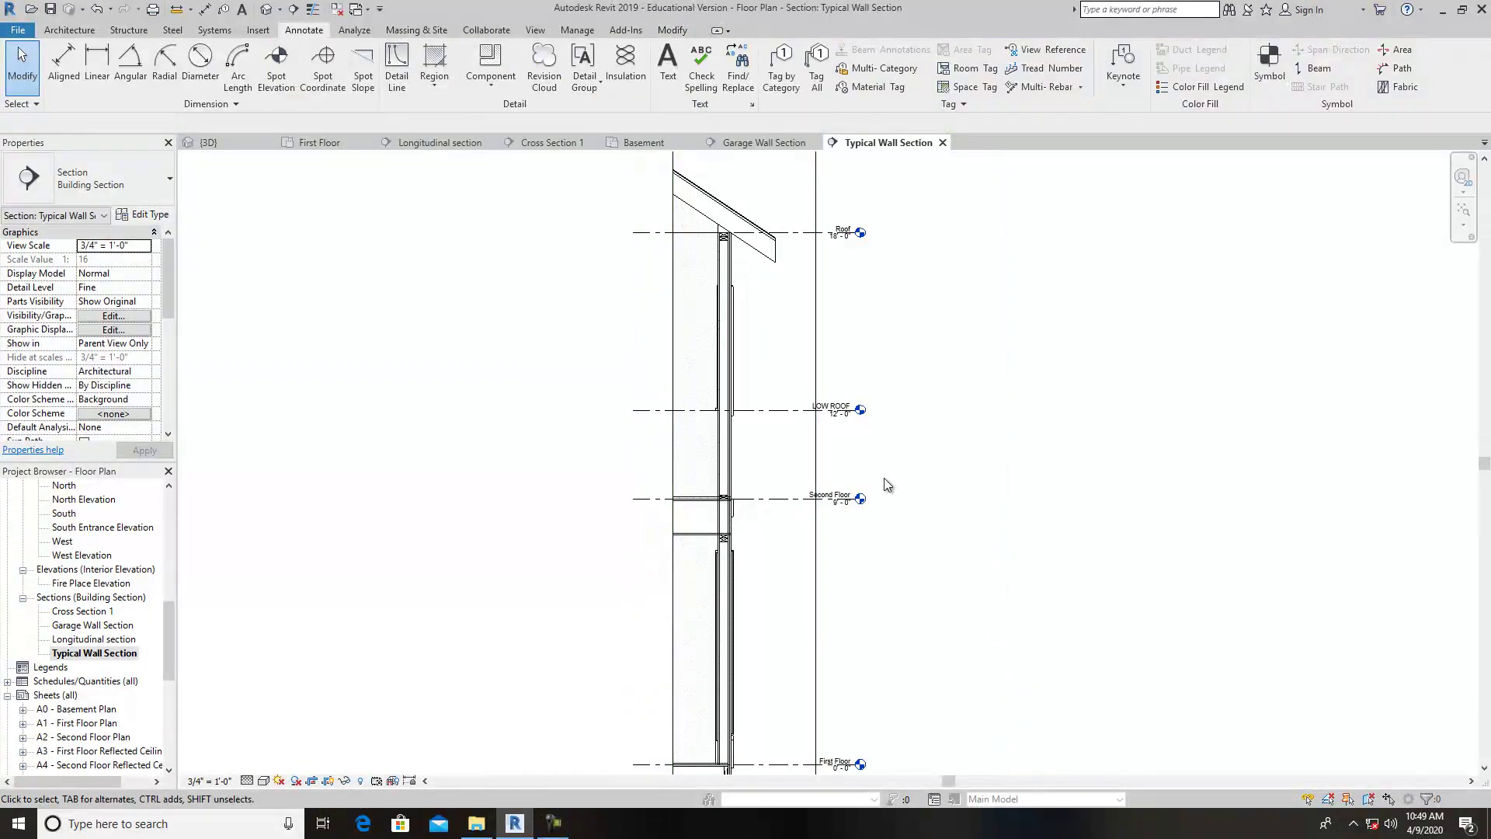
Widen the section view's crop region on the exterior side so the level heads sit farther from the wall.
scroll(883, 461, "down", 2)
middle_click_drag(884, 477, 876, 434)
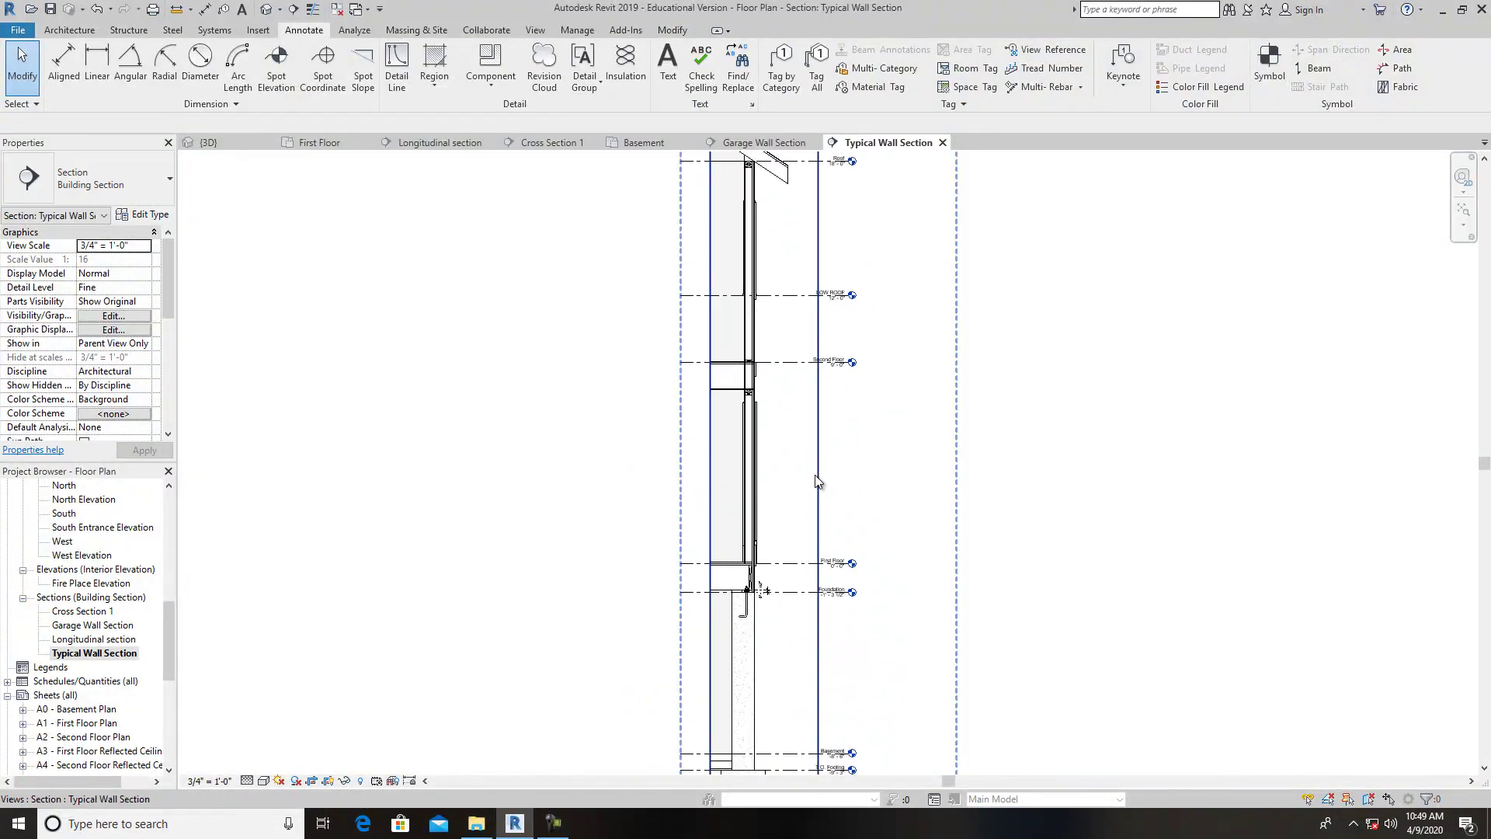
left_click(817, 481)
left_click_drag(819, 474, 935, 489)
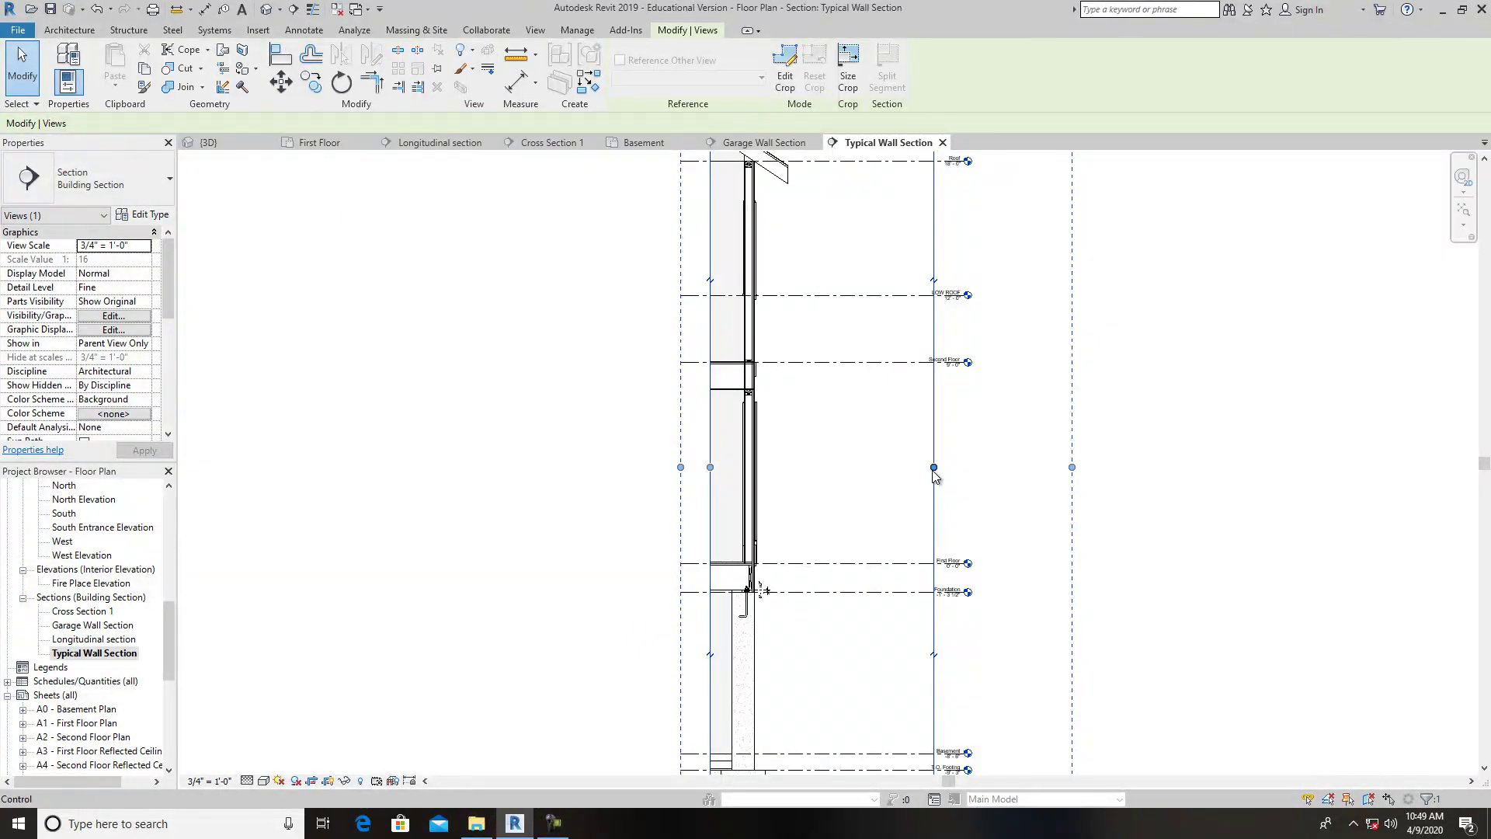
left_click_drag(934, 466, 927, 469)
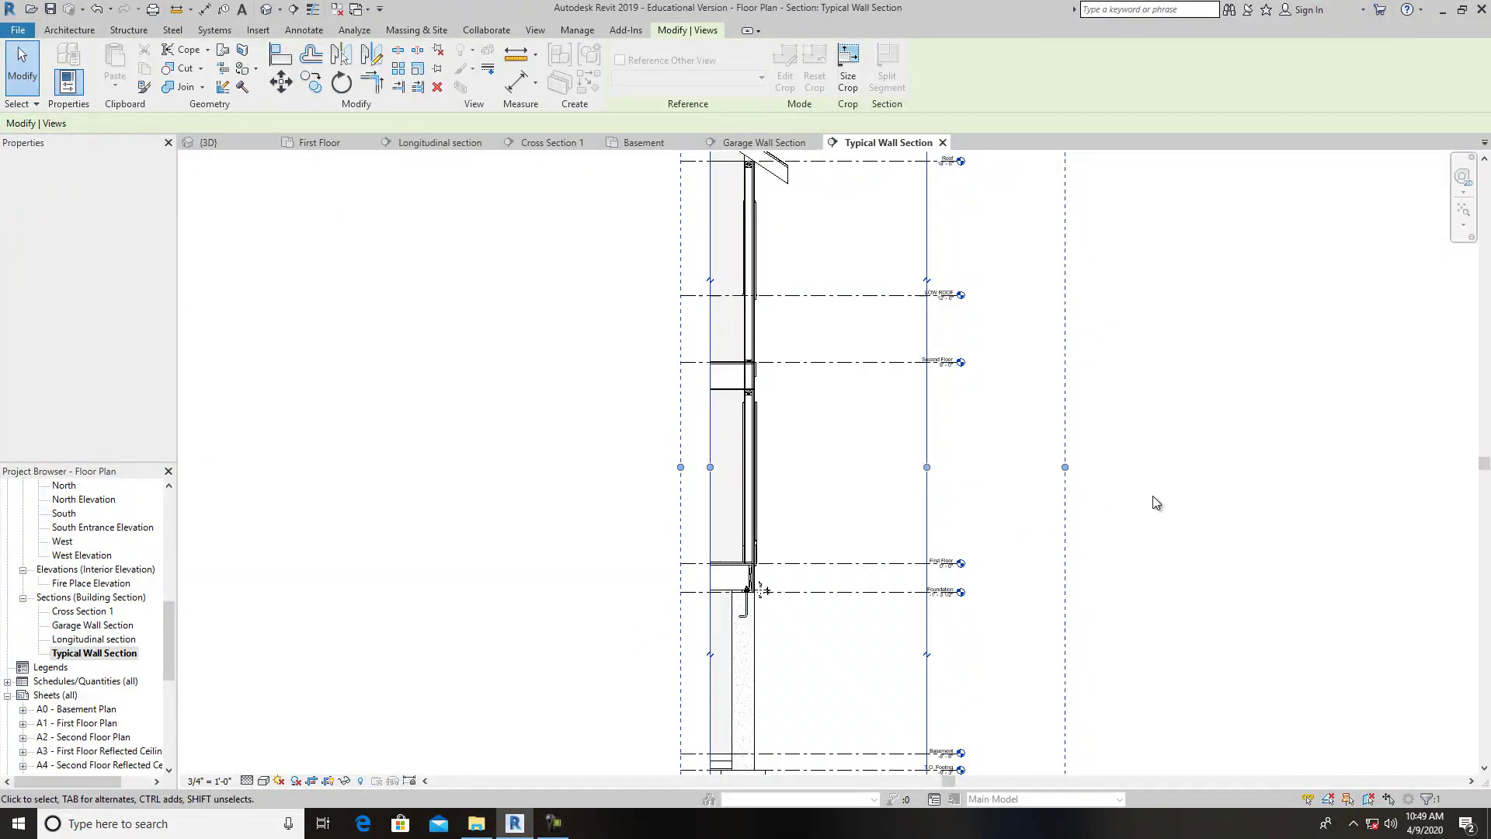
left_click(1079, 485)
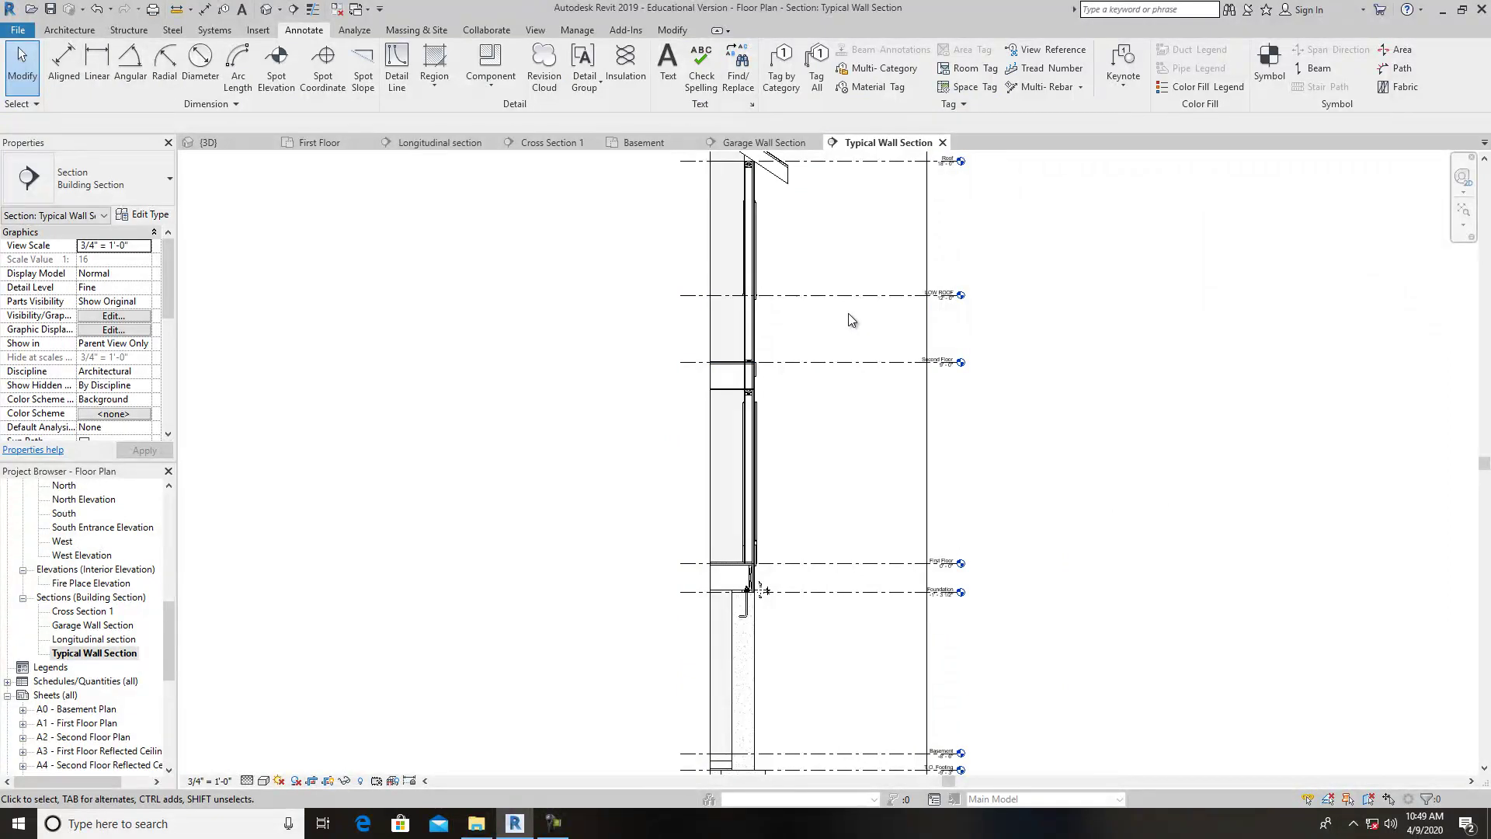
Add a text note with a two-segment leader to the second floor joist reading "2x14 WOOD FLOOR JOIST AT 16" O.C.".
middle_click_drag(804, 241, 787, 296)
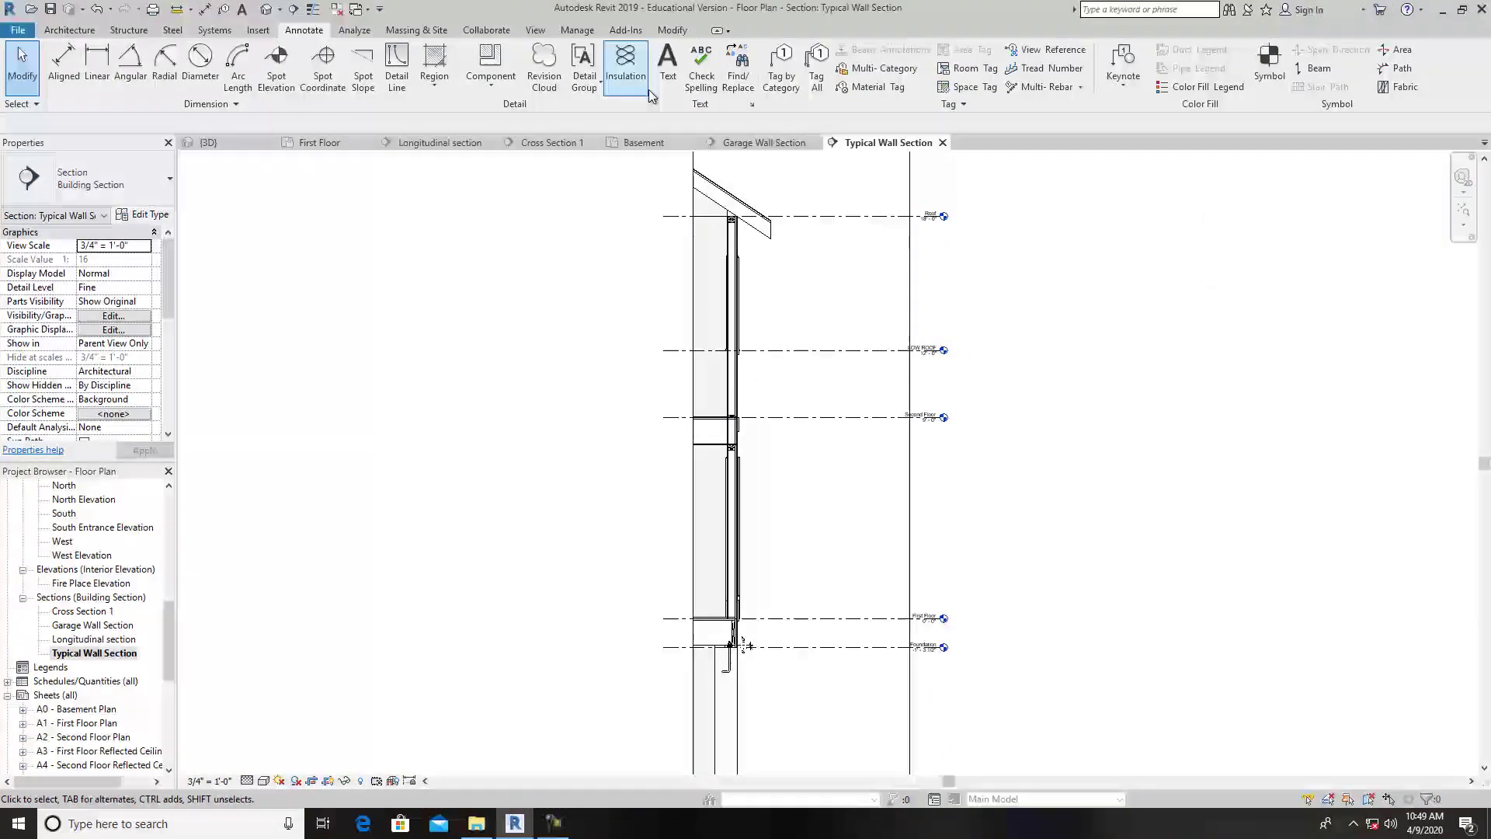
left_click(672, 77)
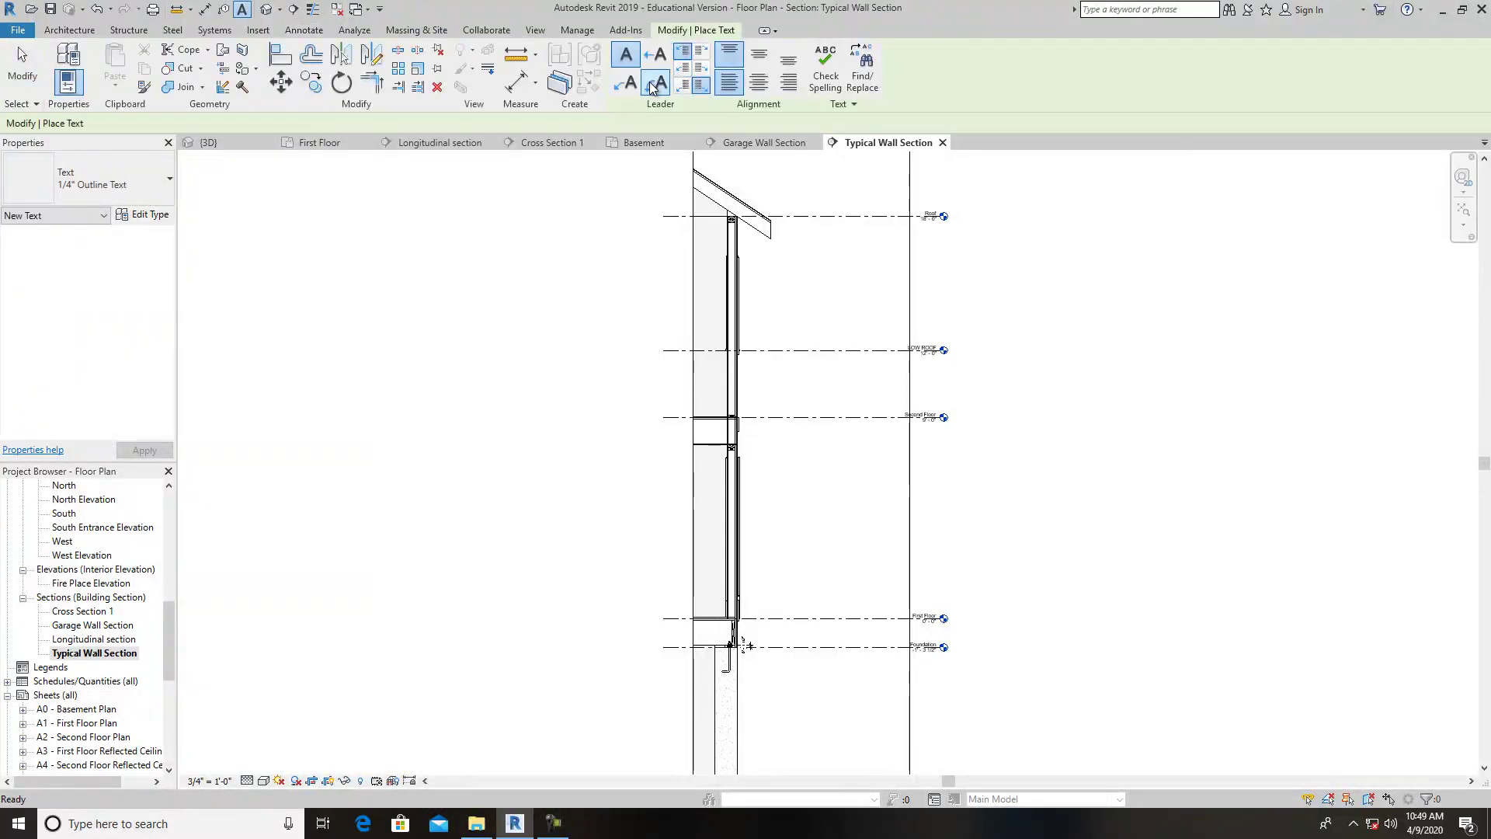
left_click(624, 81)
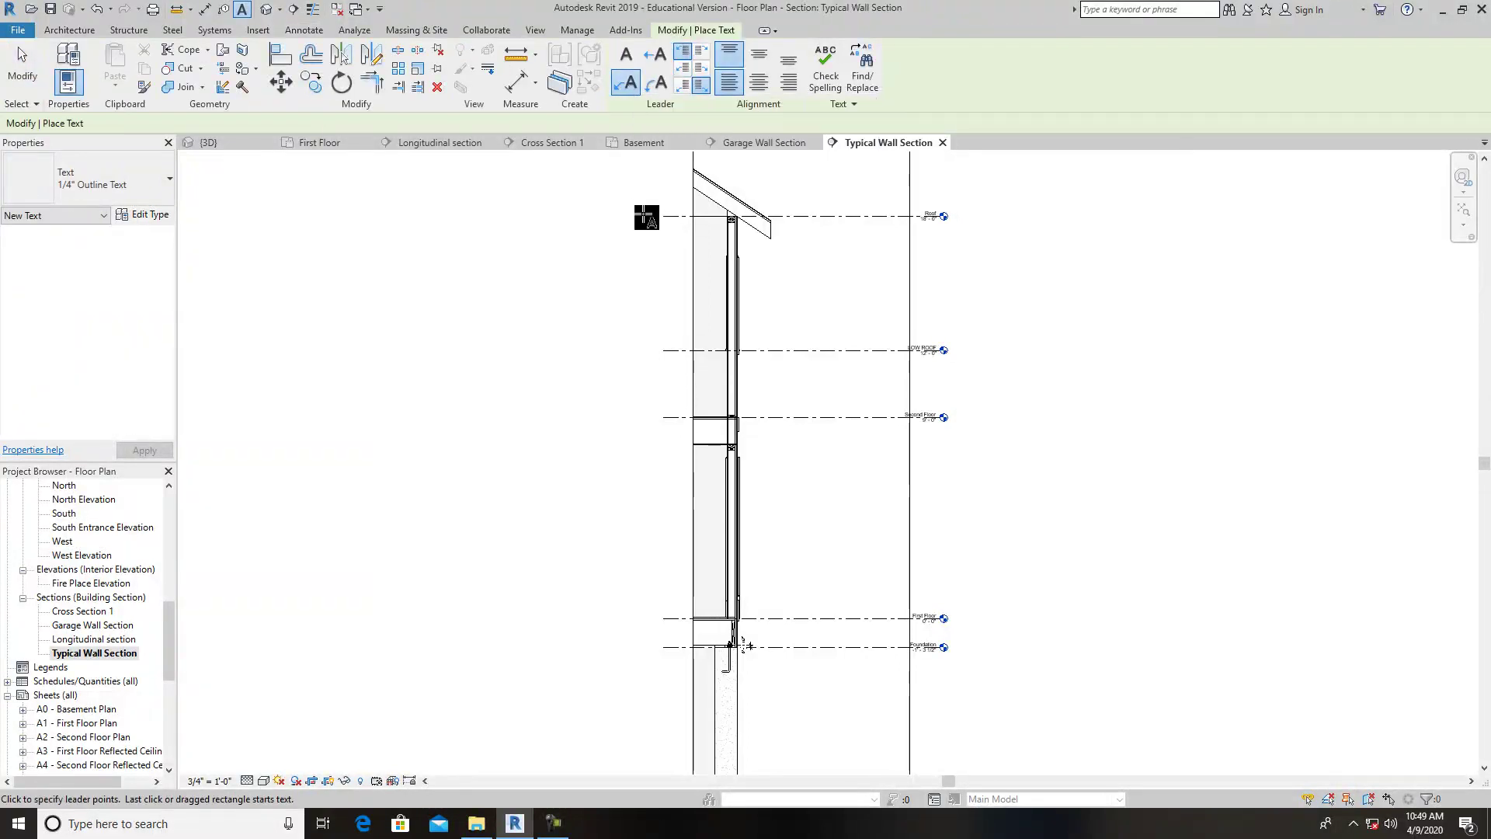
scroll(730, 245, "up", 3)
middle_click_drag(800, 330, 676, 400)
scroll(597, 389, "up", 2)
scroll(599, 390, "down", 1)
scroll(650, 610, "down", 1)
scroll(656, 590, "up", 1)
left_click(519, 472)
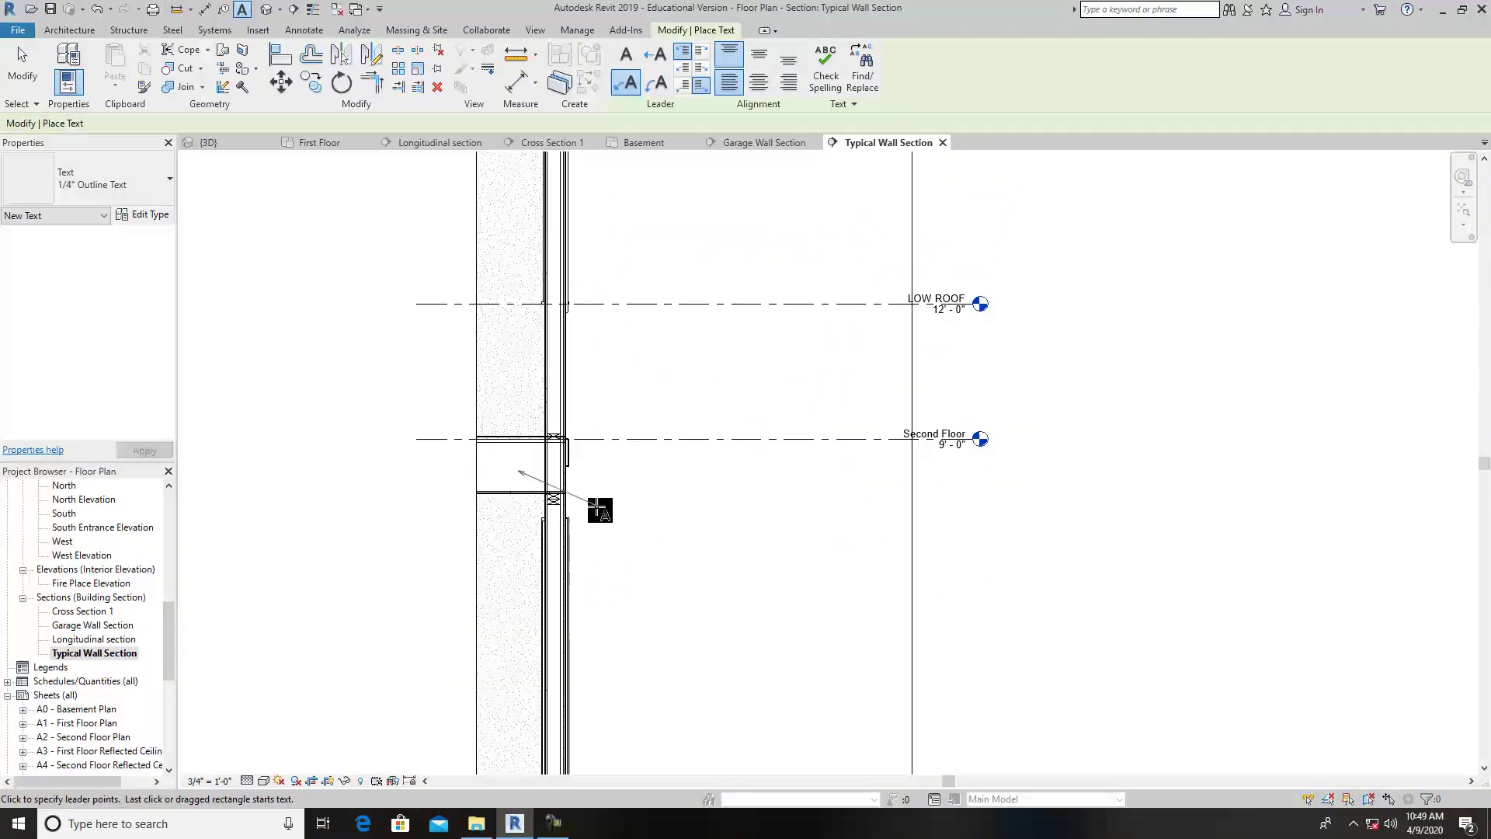
left_click(639, 501)
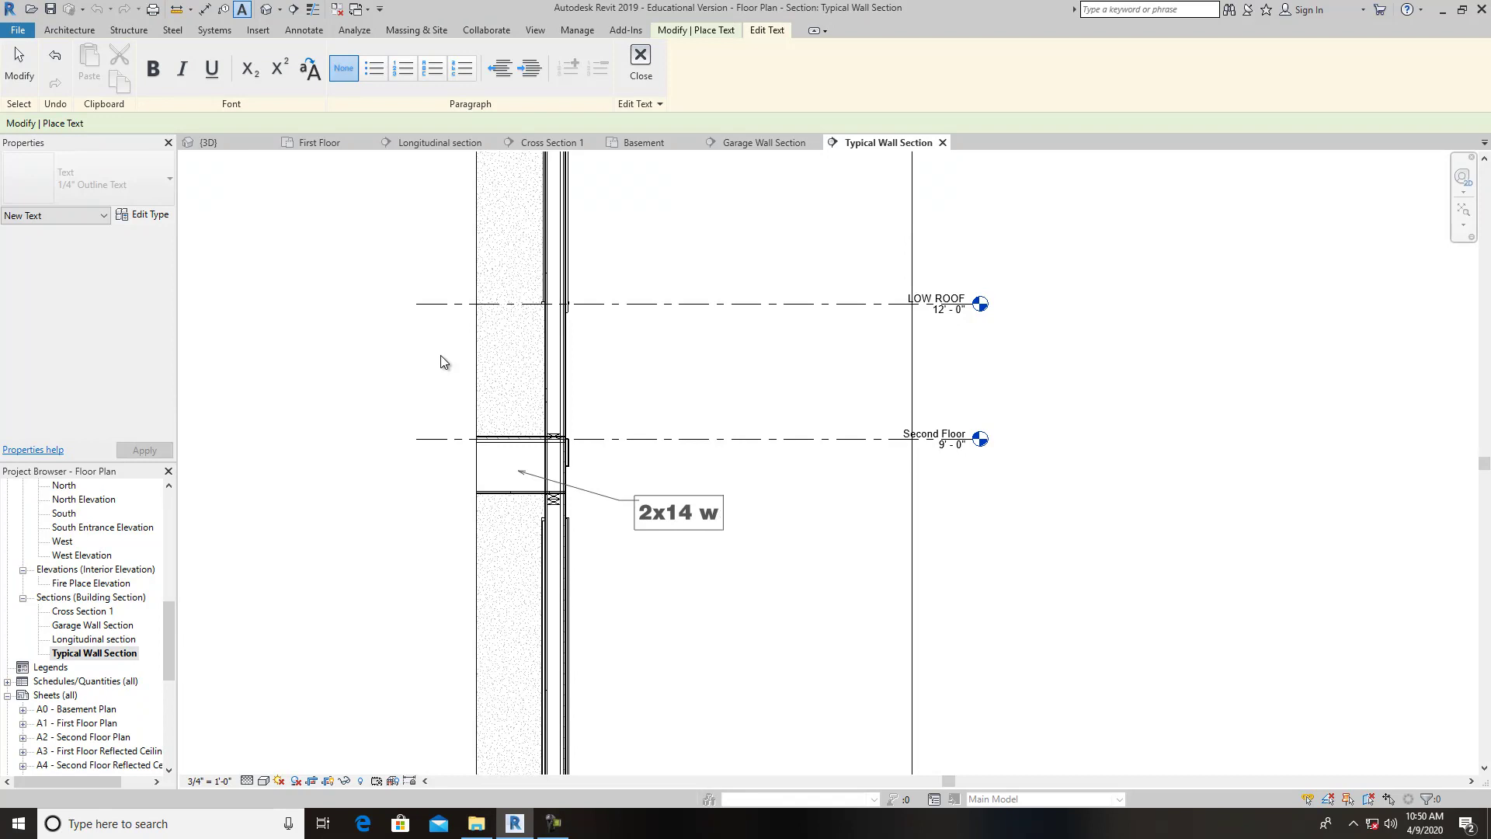
type("WOO")
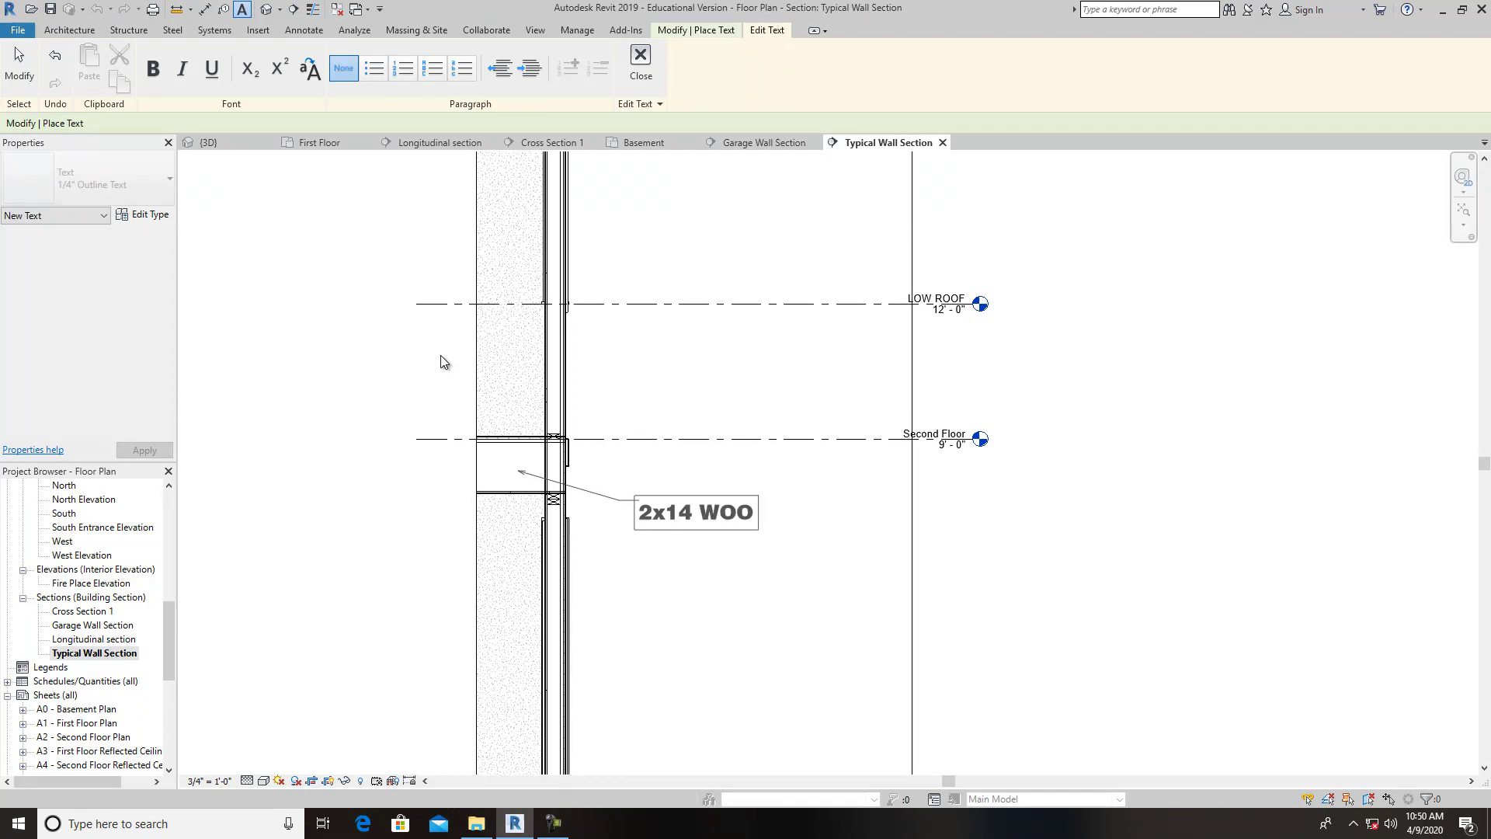
type("D FLOOR JOIST AT 16\" O.C.")
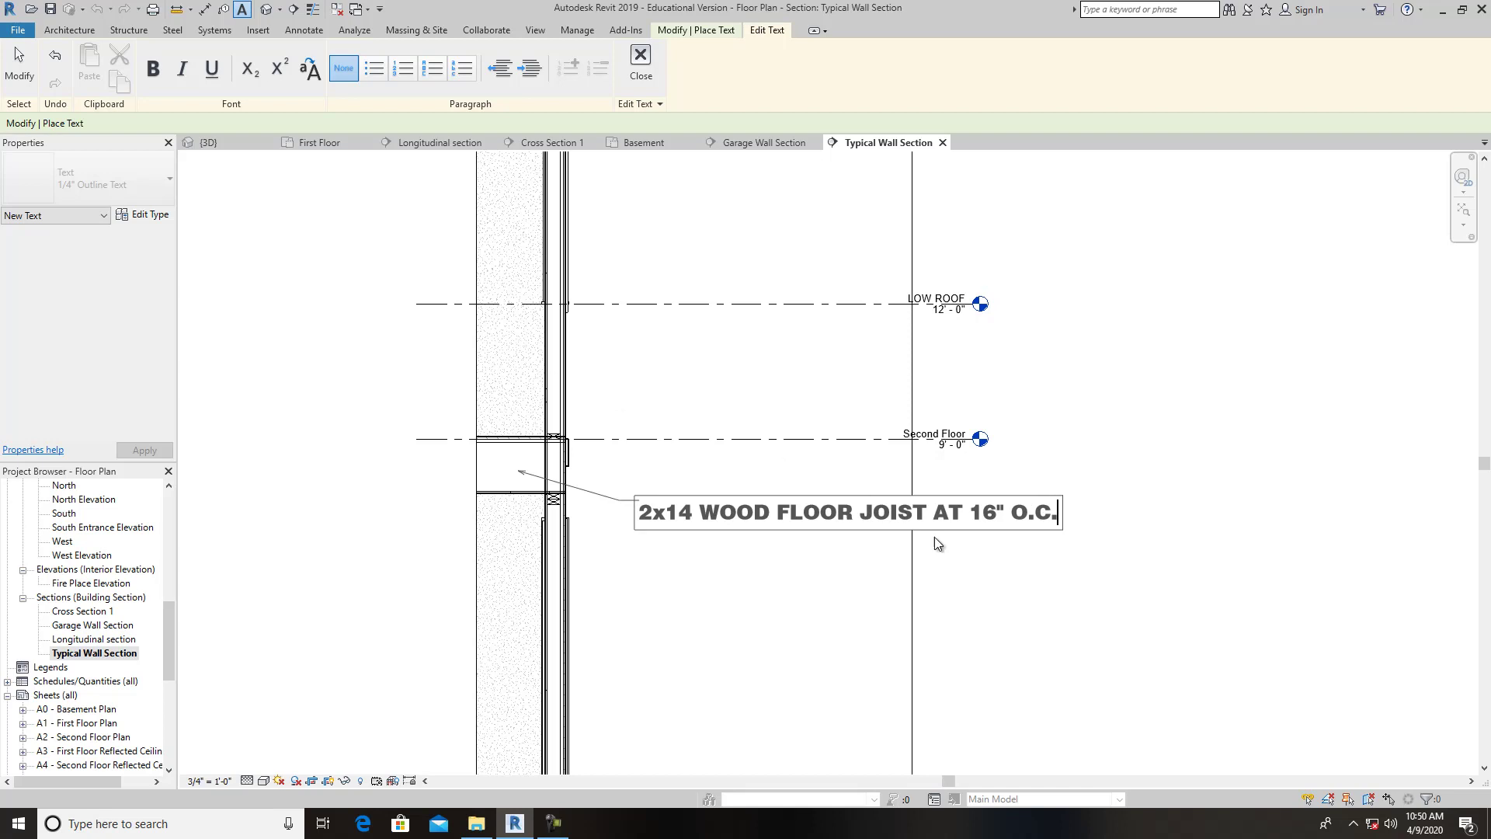
left_click(970, 617)
key("Escape")
Change the floor joist note's text type to 1/8" Arial.
left_click(789, 505)
left_click(108, 186)
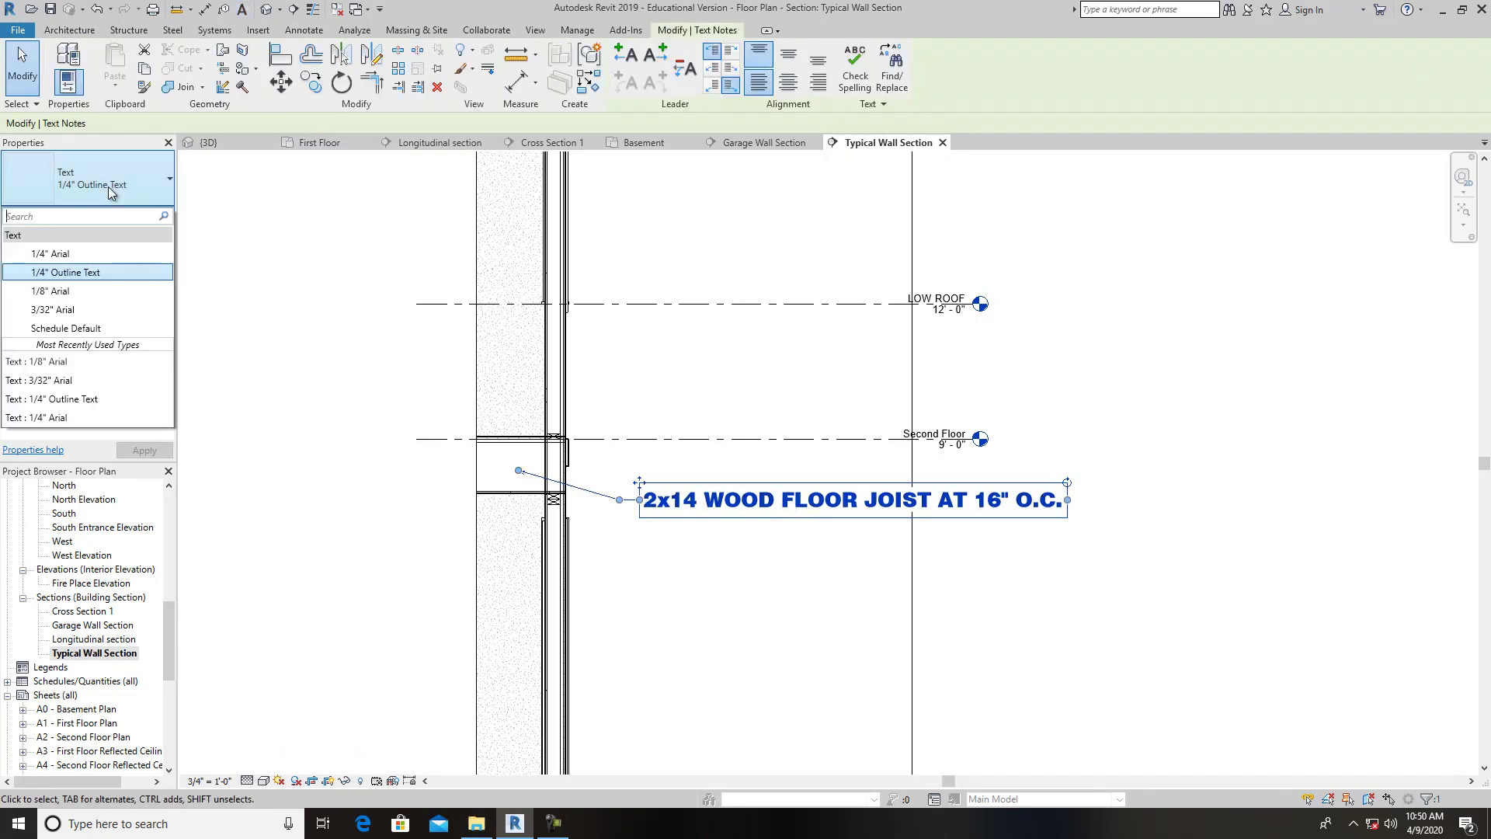
left_click(79, 291)
left_click(741, 621)
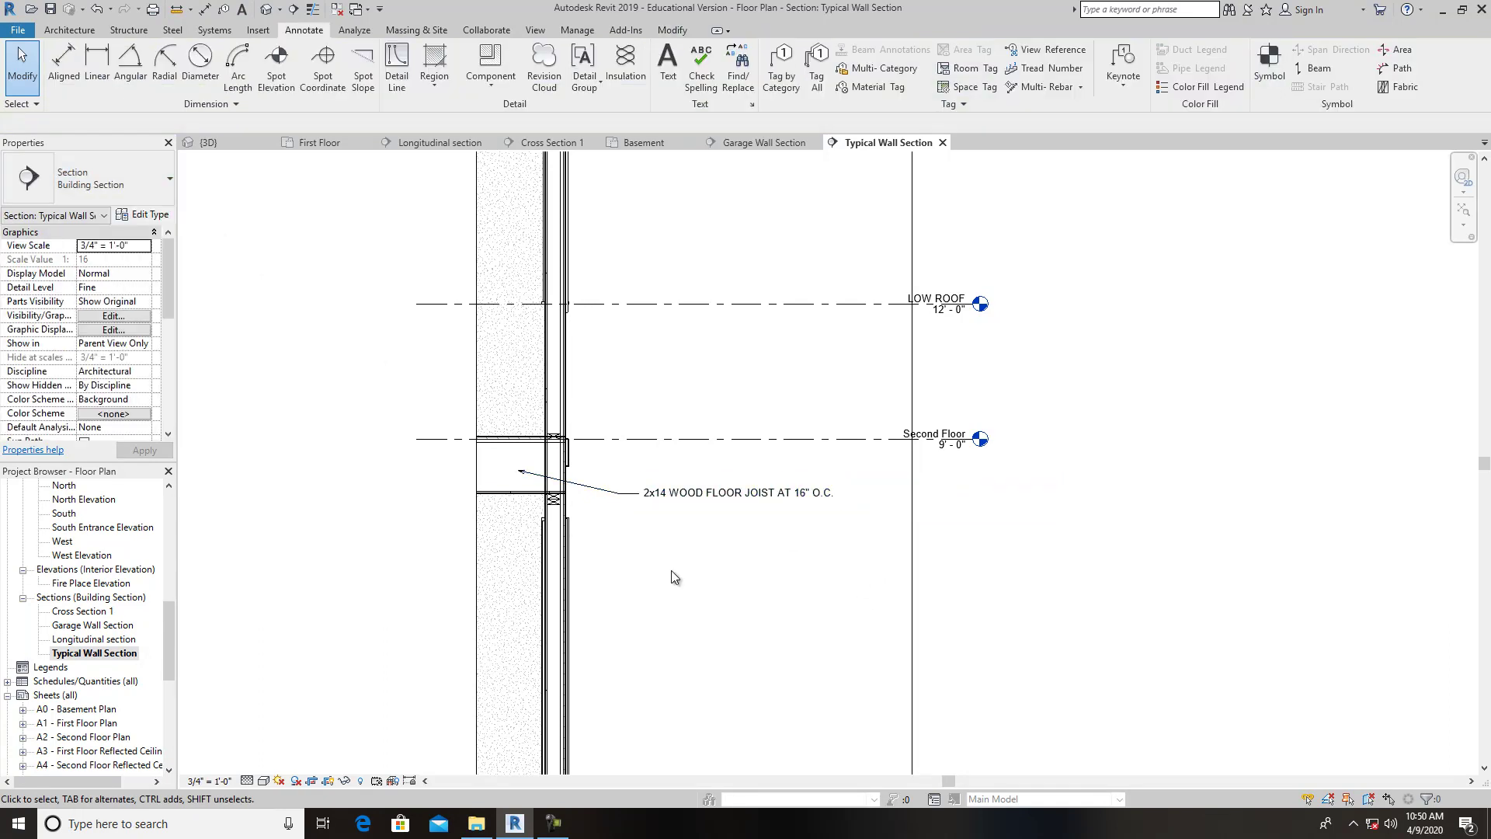
Change the floor joist note's text type to 1/4" Arial and check its type properties without editing them.
left_click(163, 186)
left_click(790, 503)
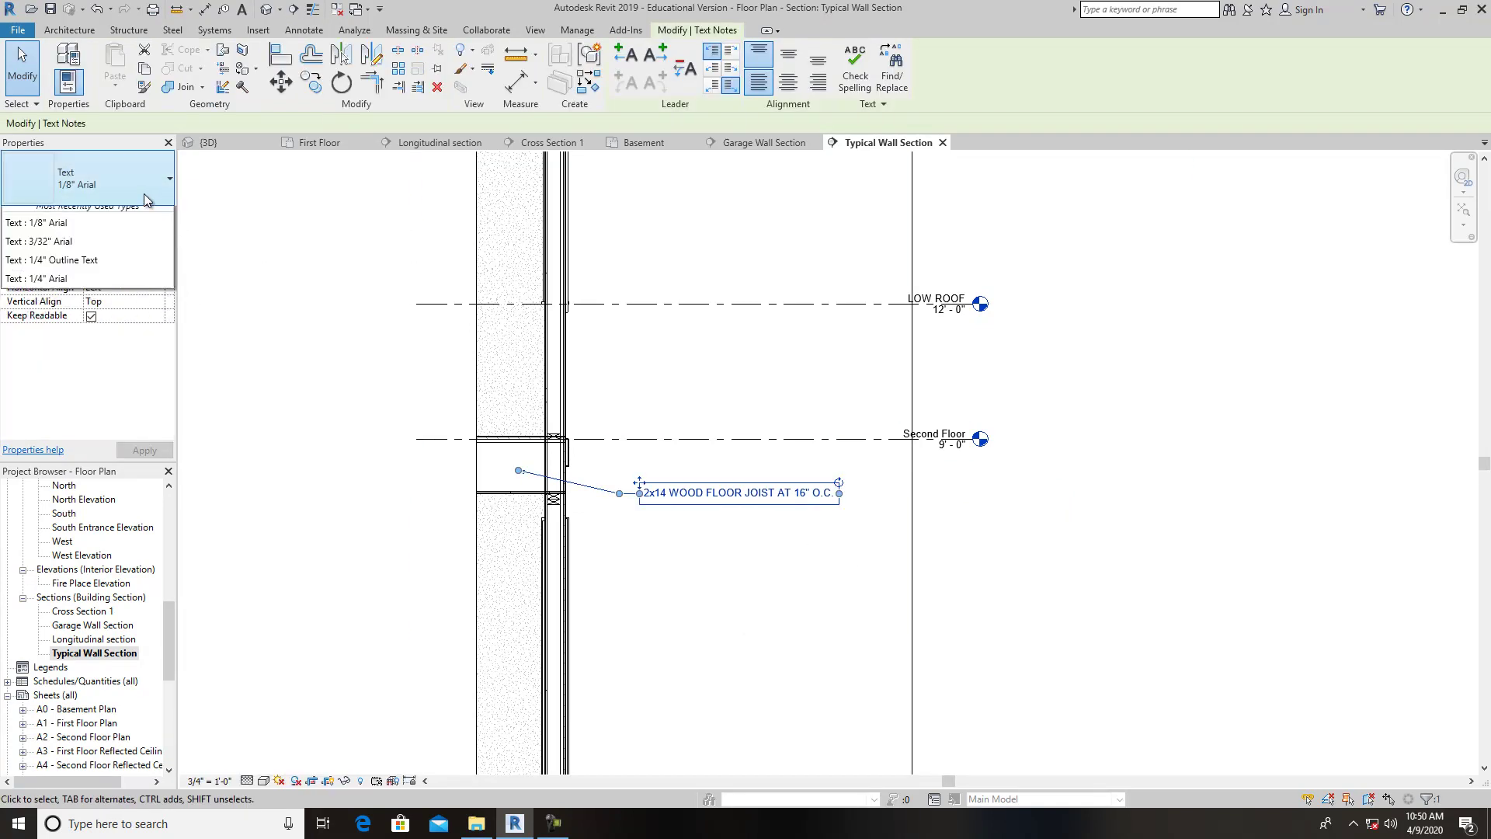
left_click(147, 194)
left_click(49, 253)
left_click(147, 215)
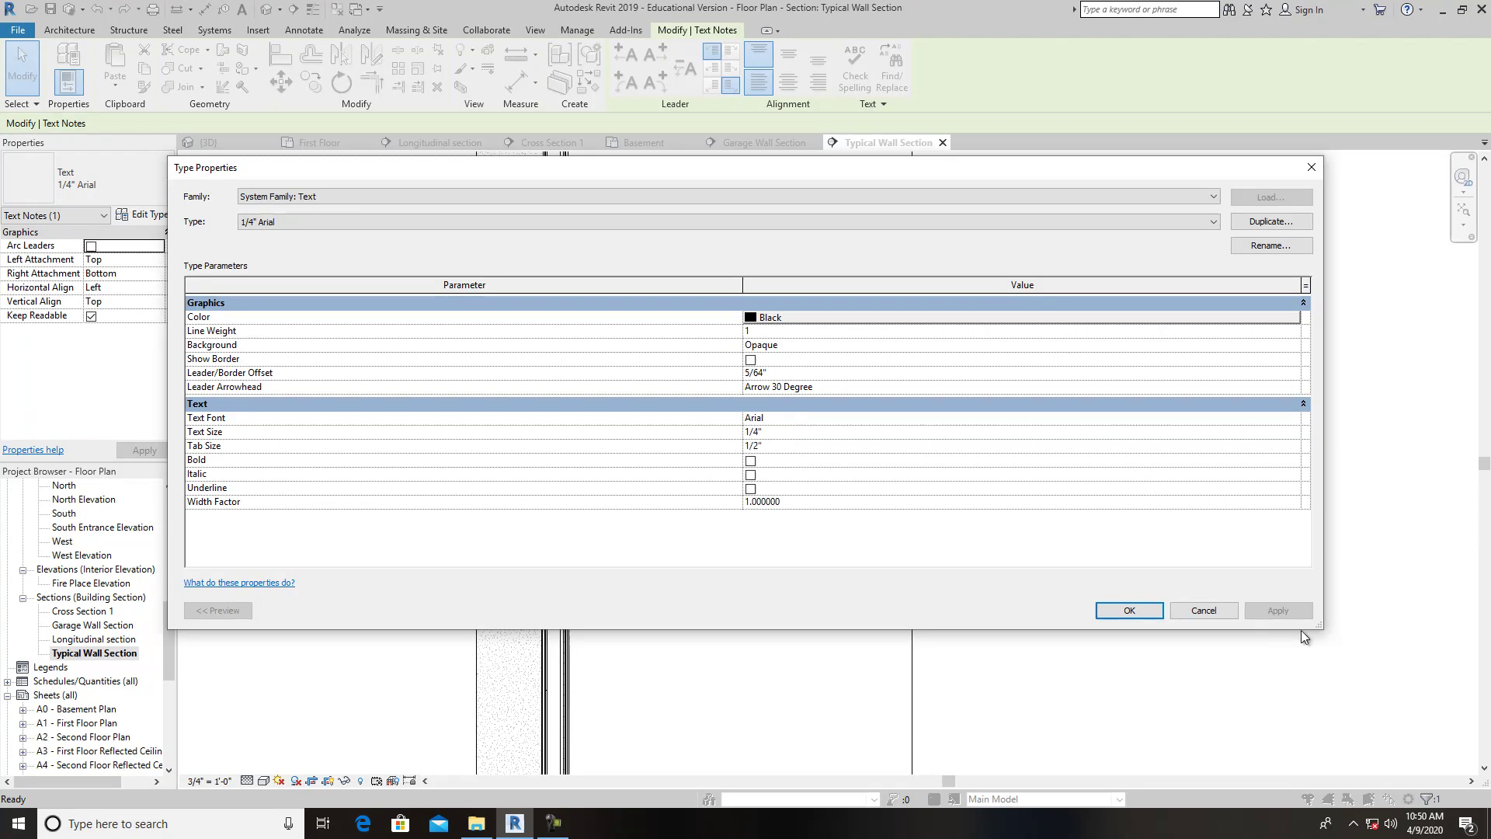
left_click(1198, 610)
left_click(1046, 539)
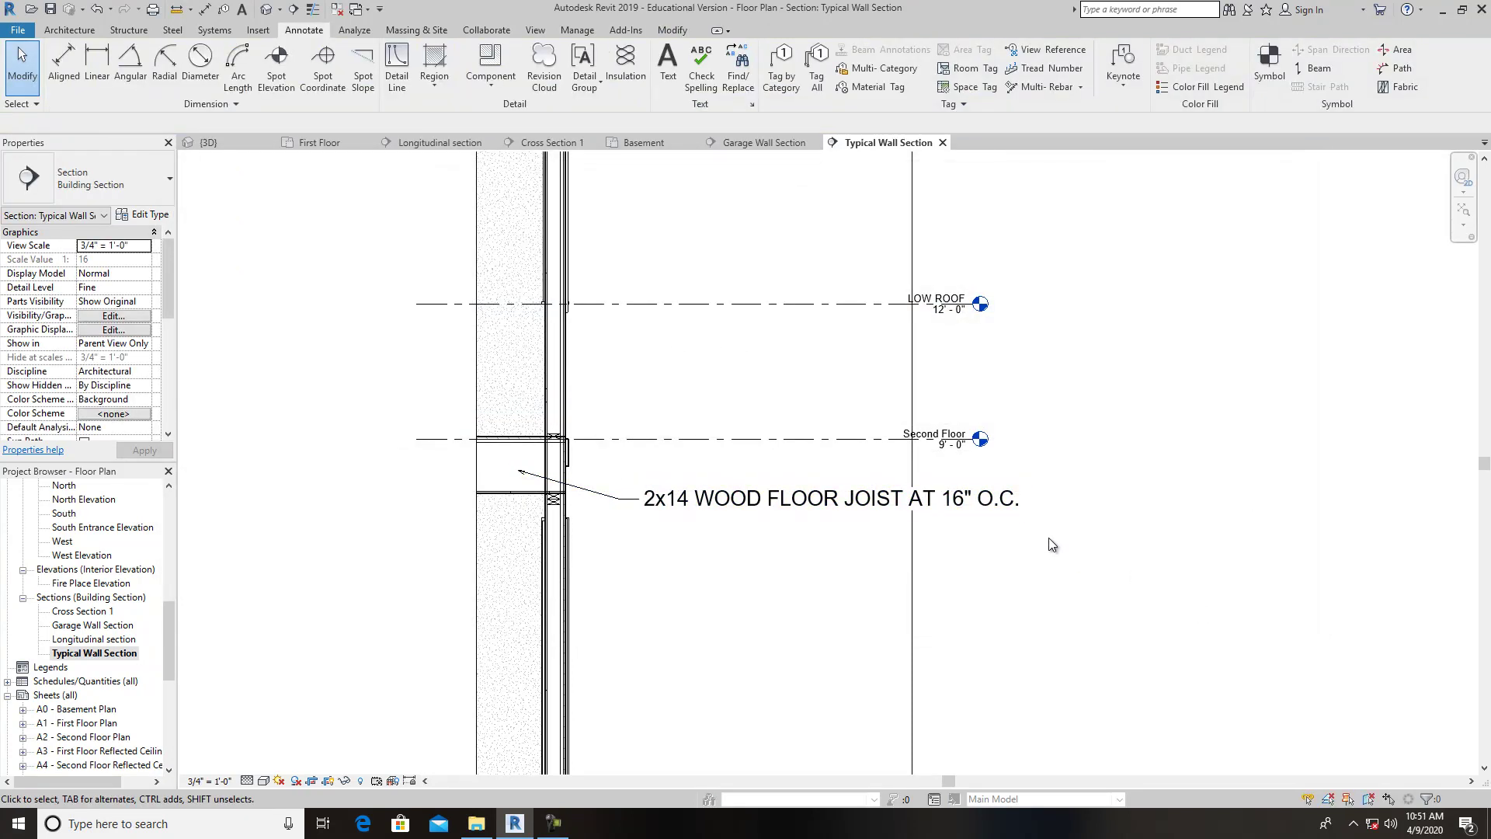
Set the default type for new text notes to 1/8" Arial.
scroll(916, 519, "down", 2)
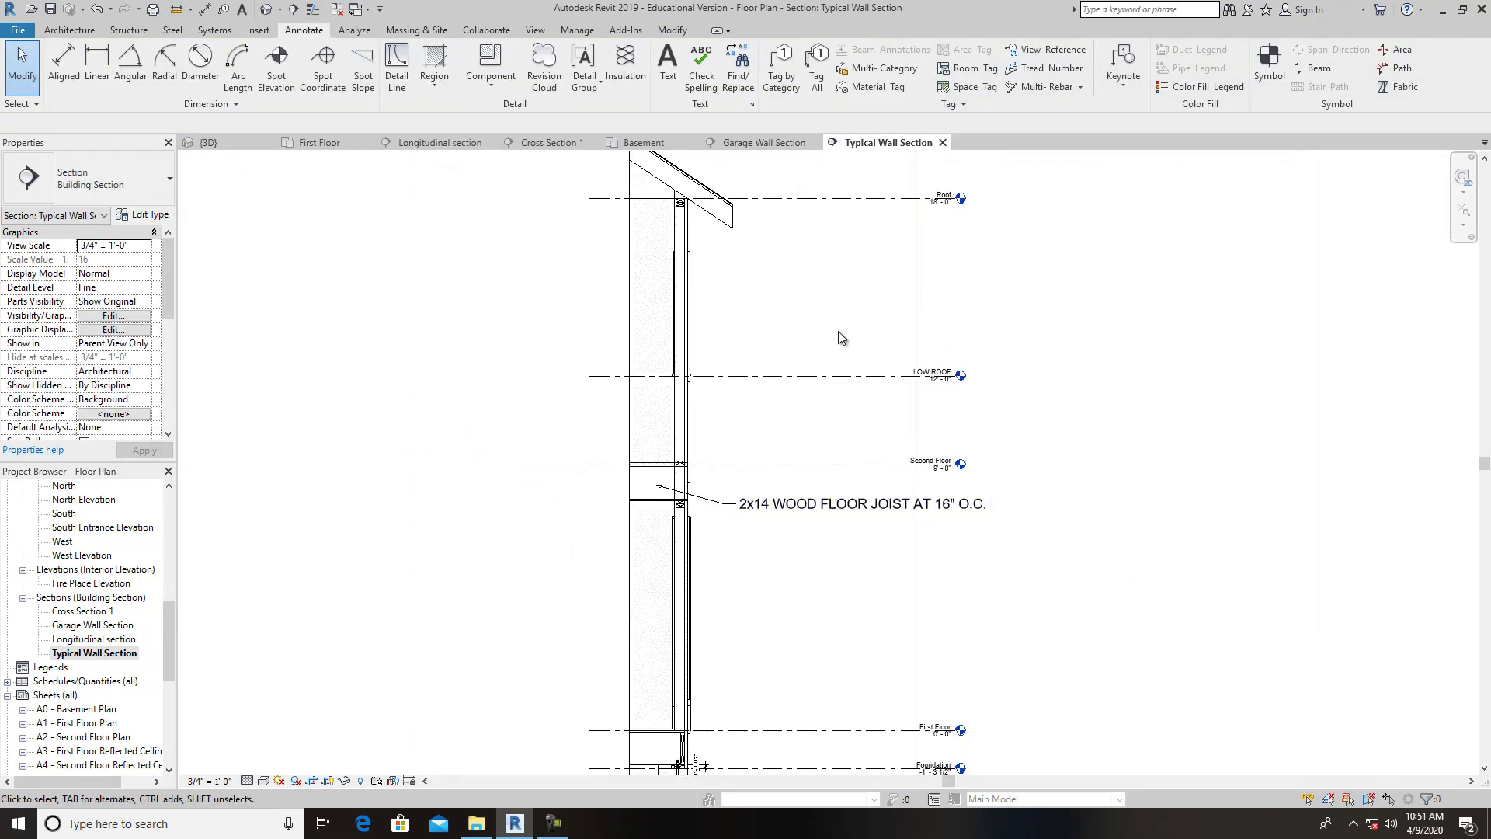
left_click(681, 80)
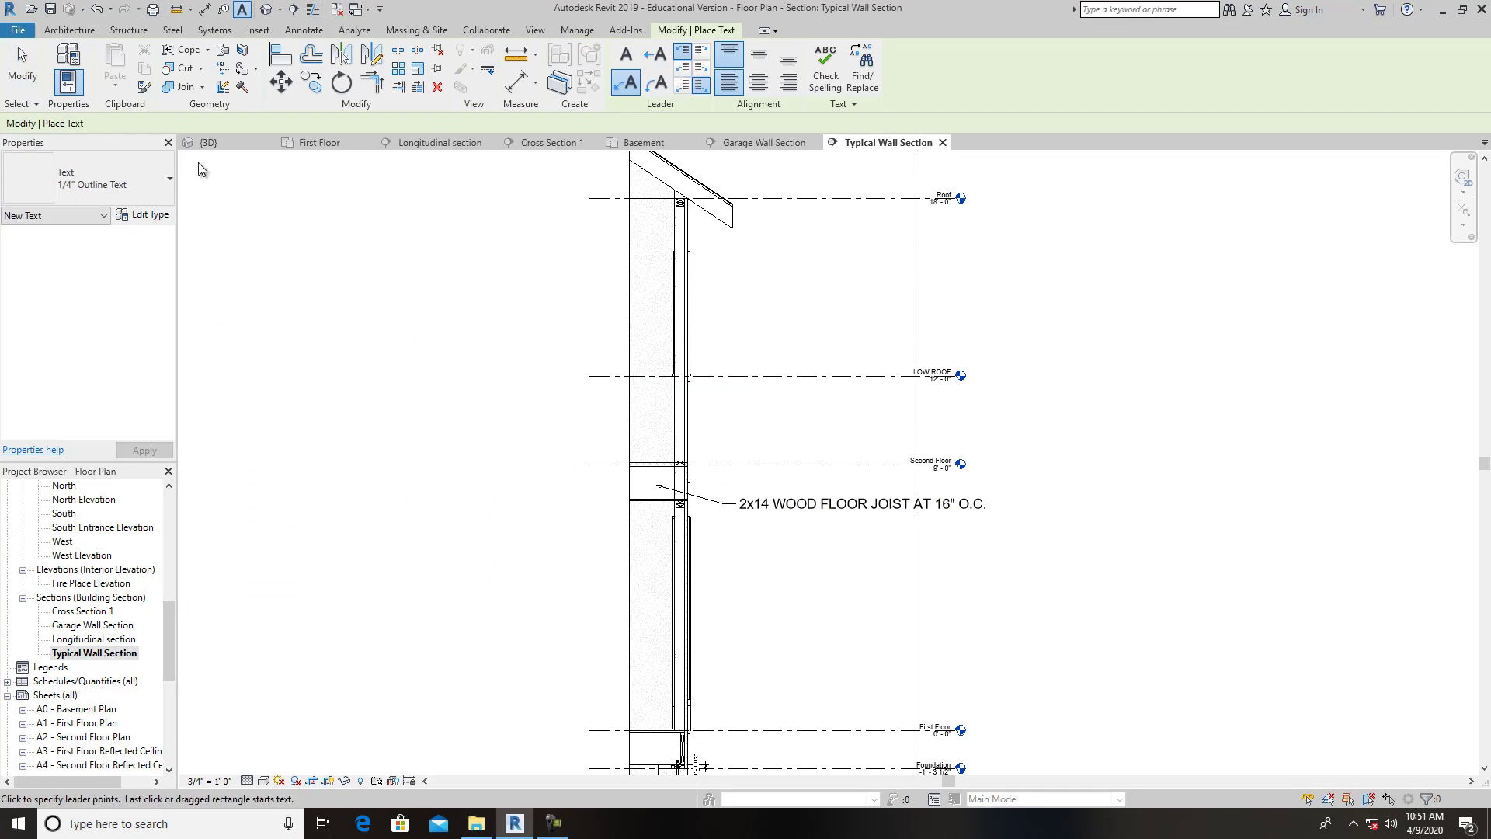
left_click(143, 189)
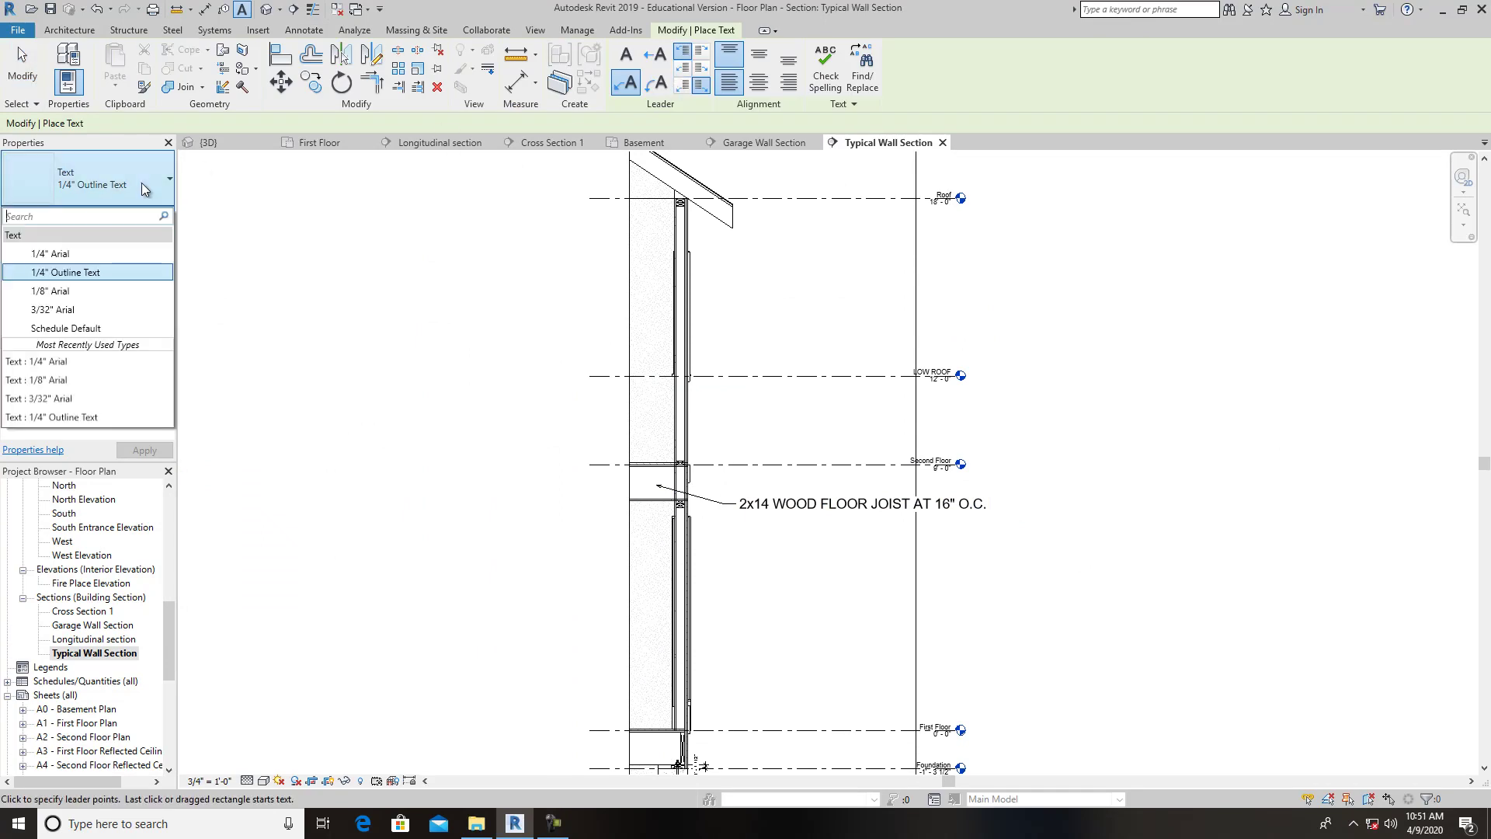
left_click(88, 292)
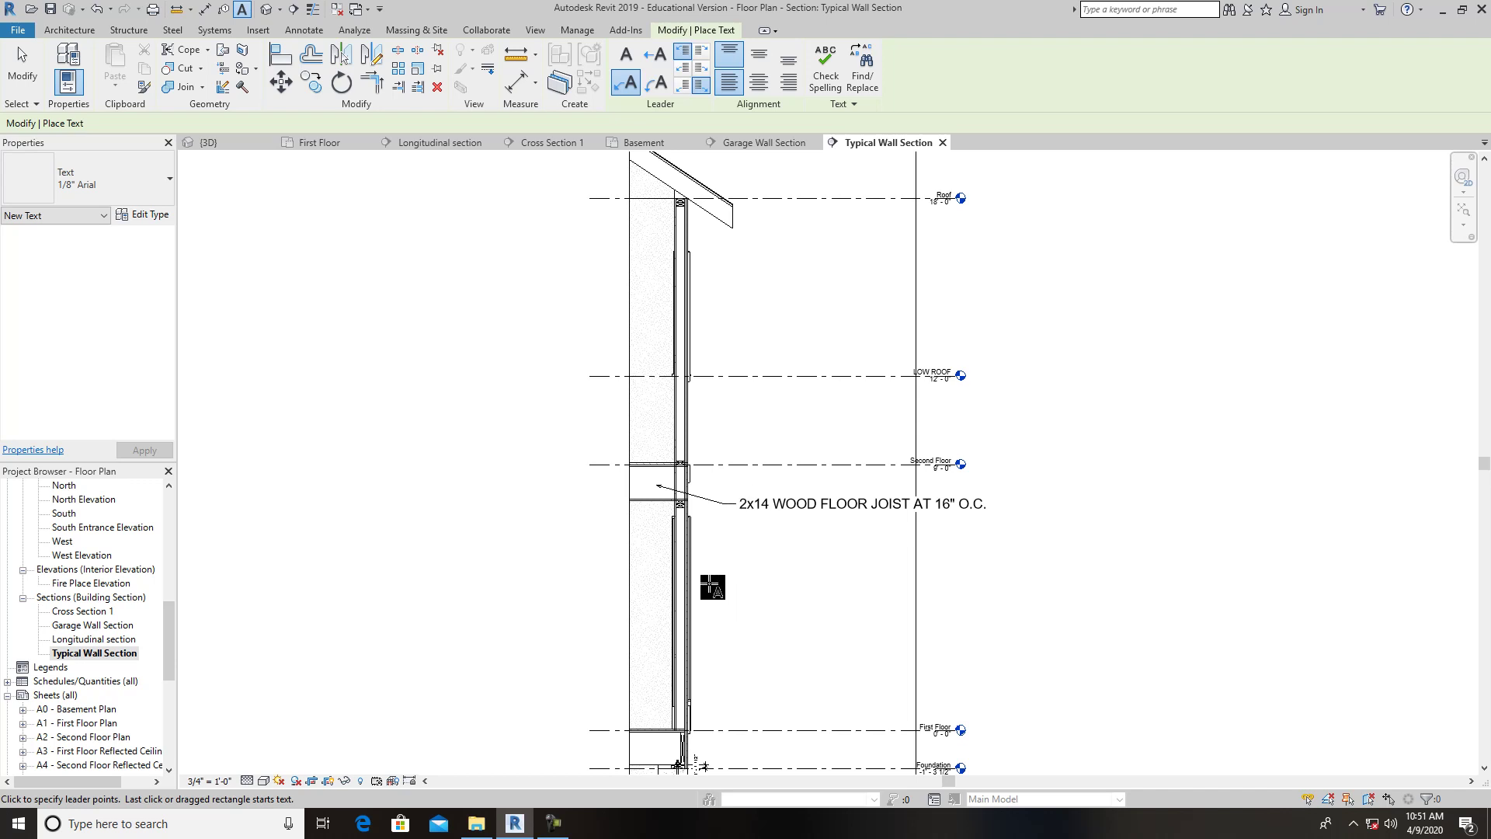
scroll(712, 578, "up", 1)
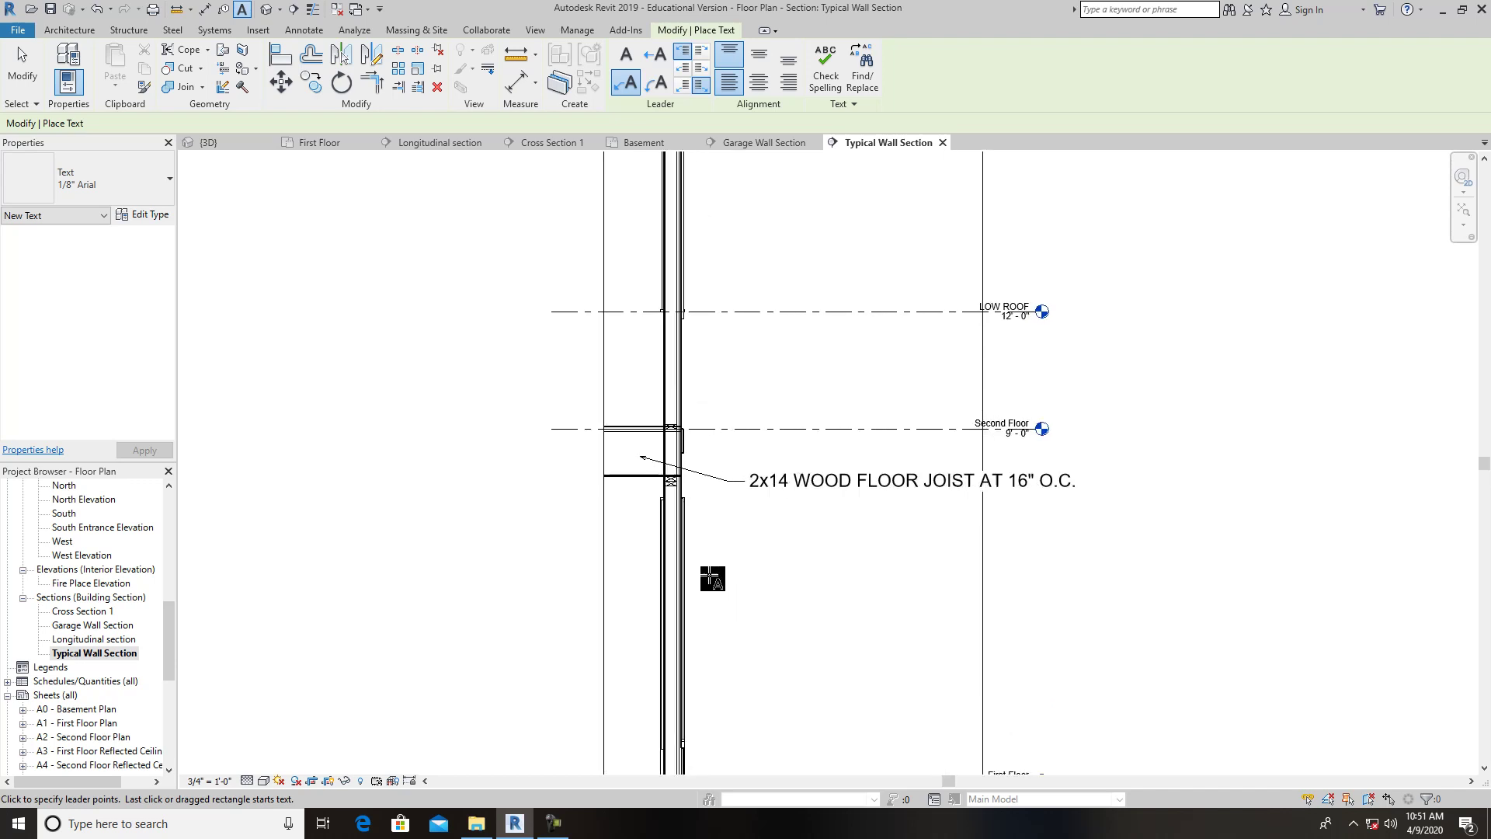
scroll(712, 578, "up", 1)
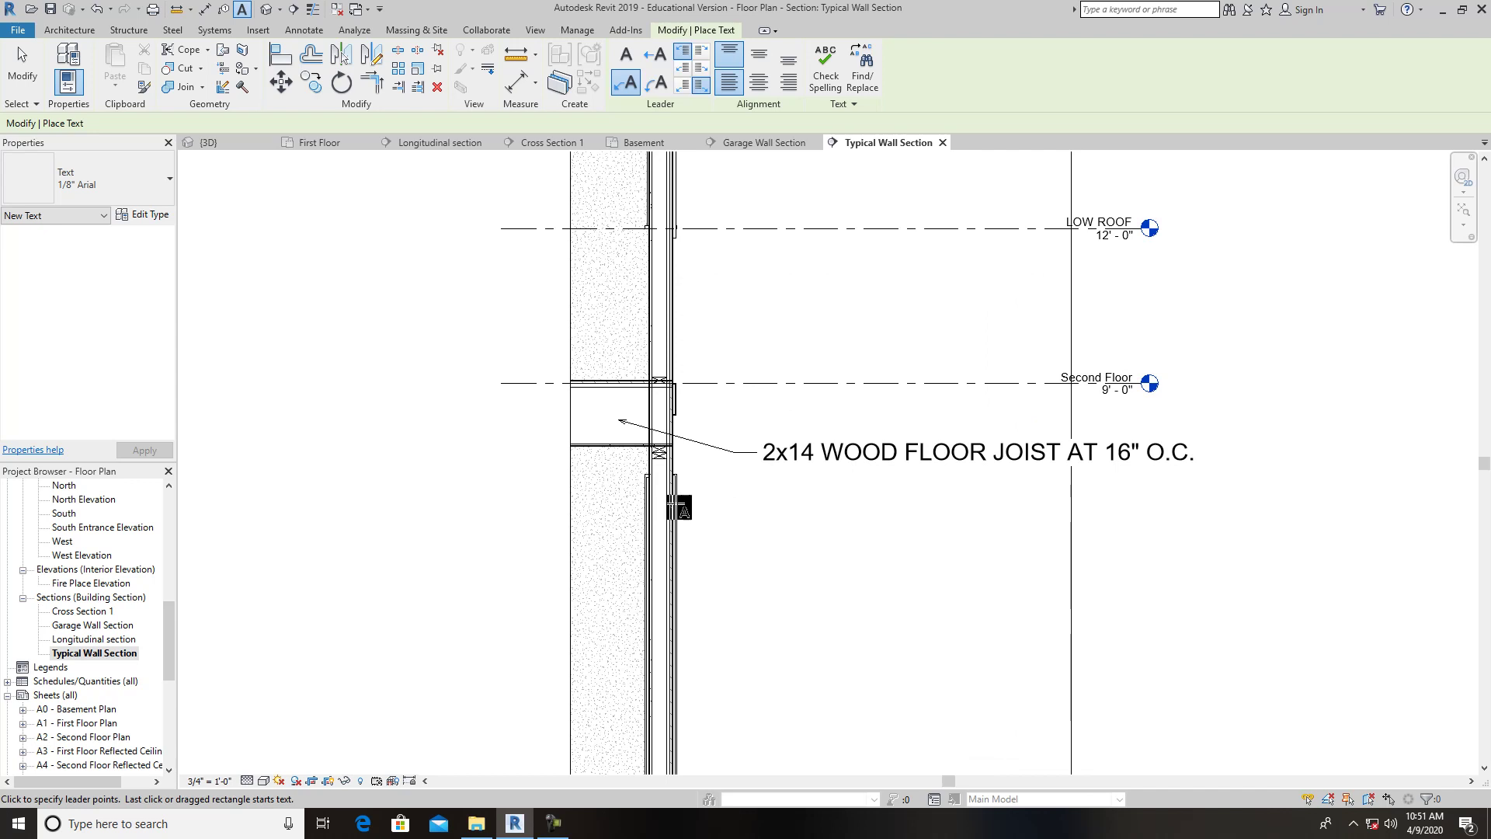
scroll(679, 507, "down", 2)
scroll(680, 507, "down", 1)
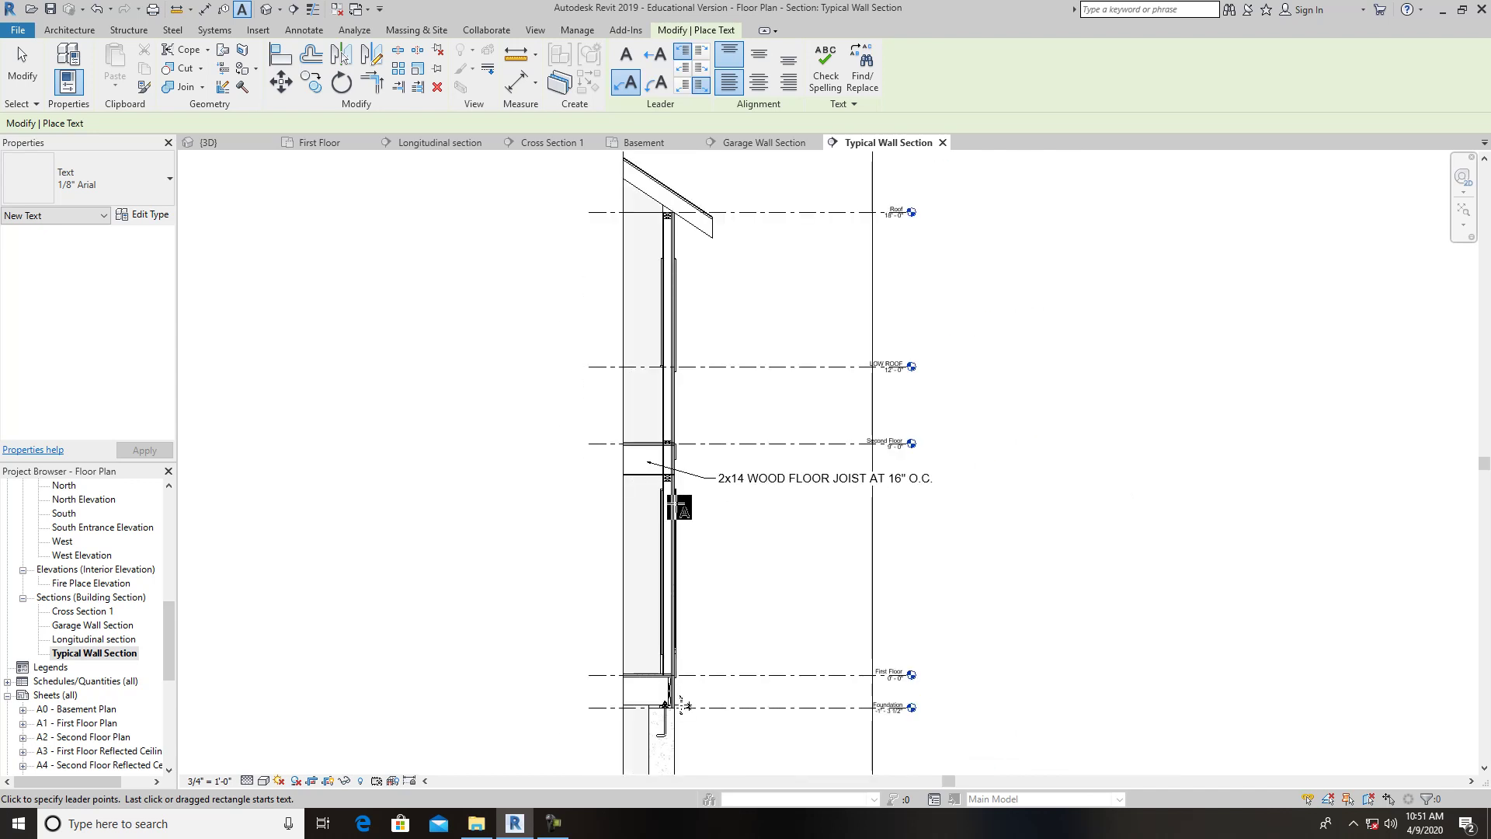
scroll(676, 501, "down", 1)
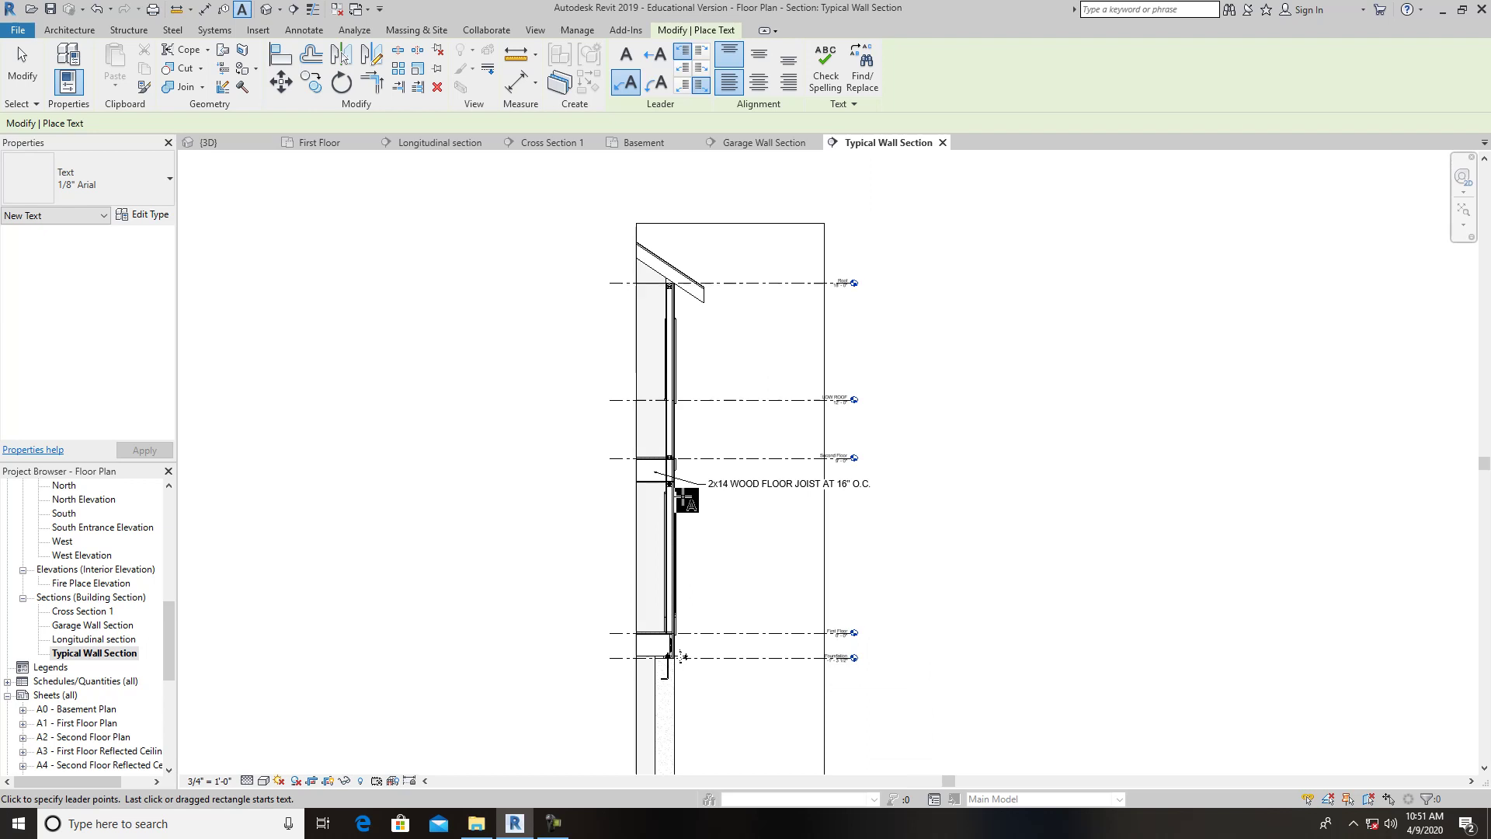
middle_click_drag(730, 557, 744, 486)
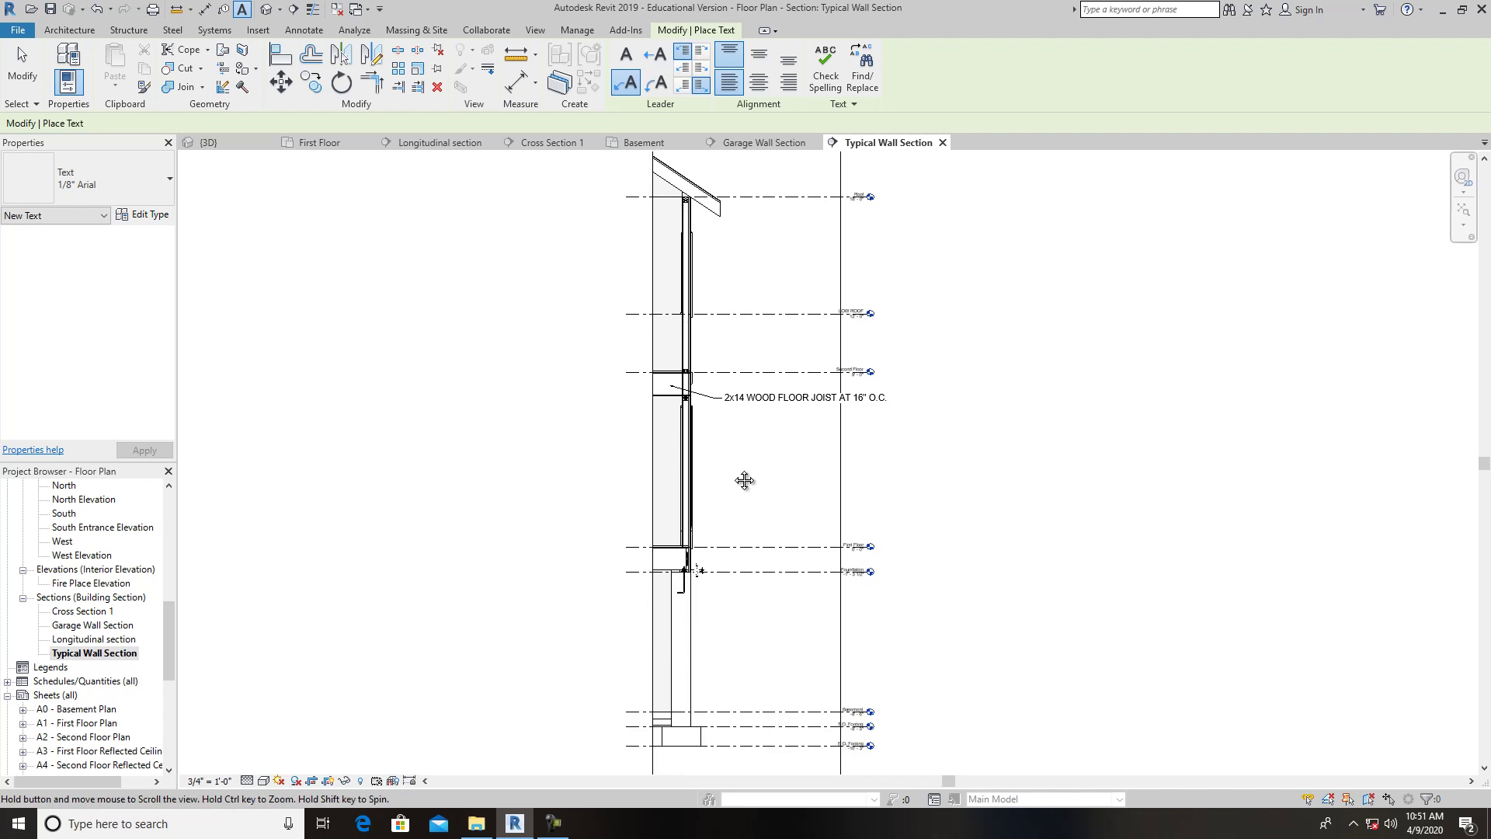
scroll(692, 489, "up", 5)
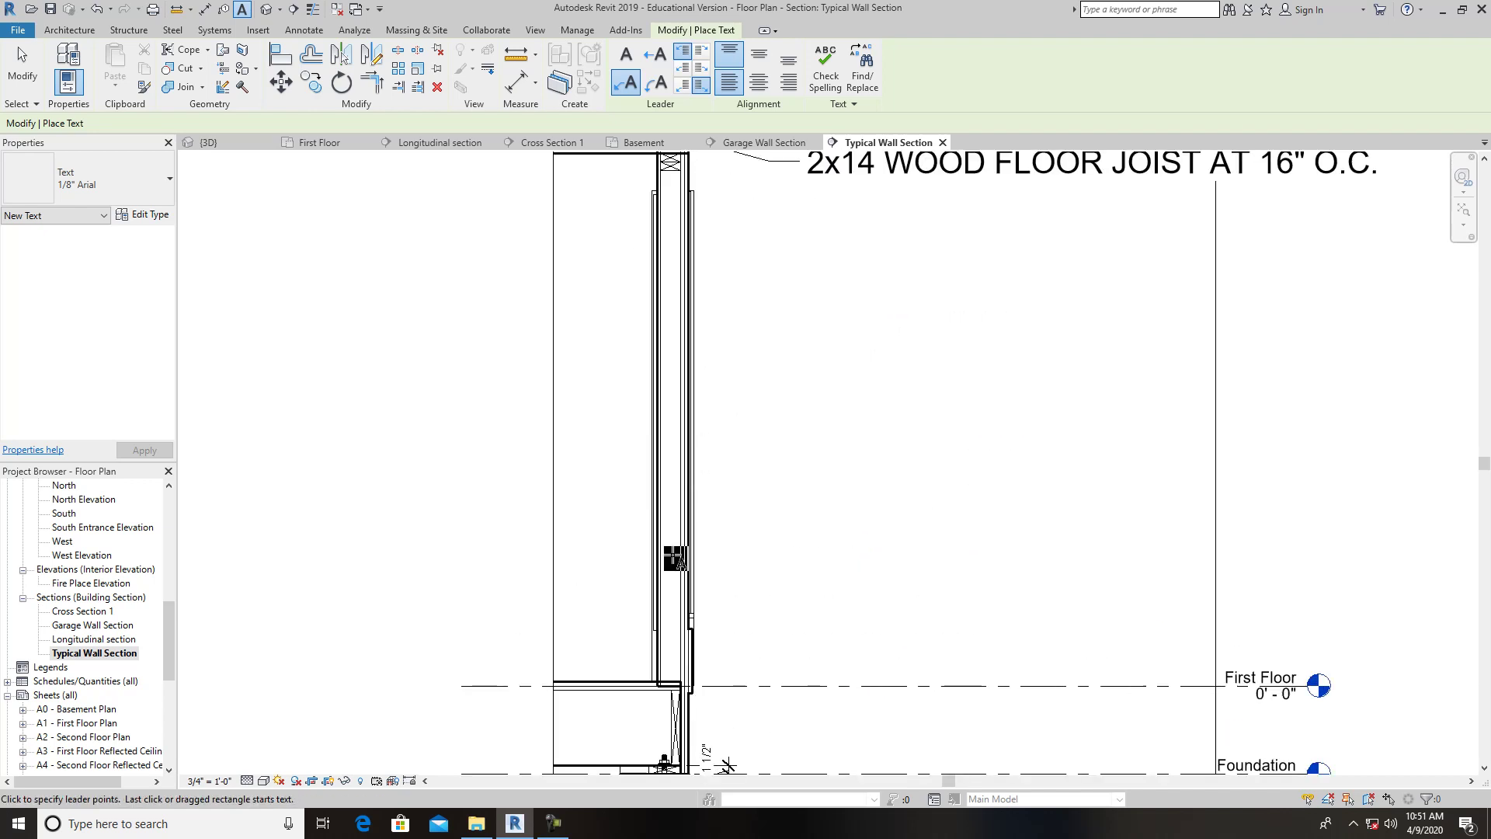
key("Escape")
key("Escape")
Examine the layer assembly of the exterior wall above the first floor, then close it without changes.
left_click(667, 570)
left_click(151, 187)
left_click(151, 203)
left_click(171, 211)
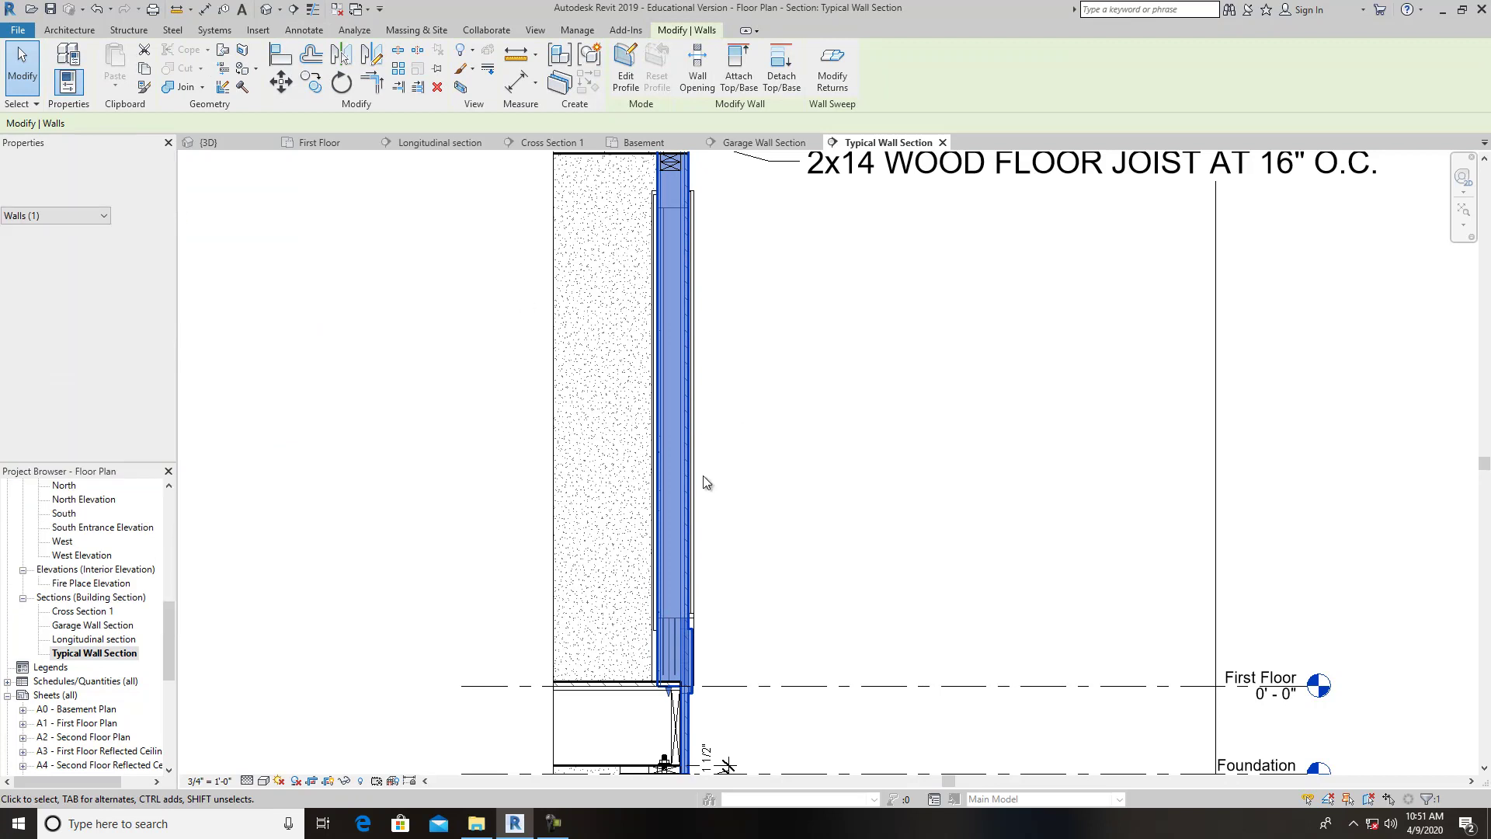
left_click(153, 216)
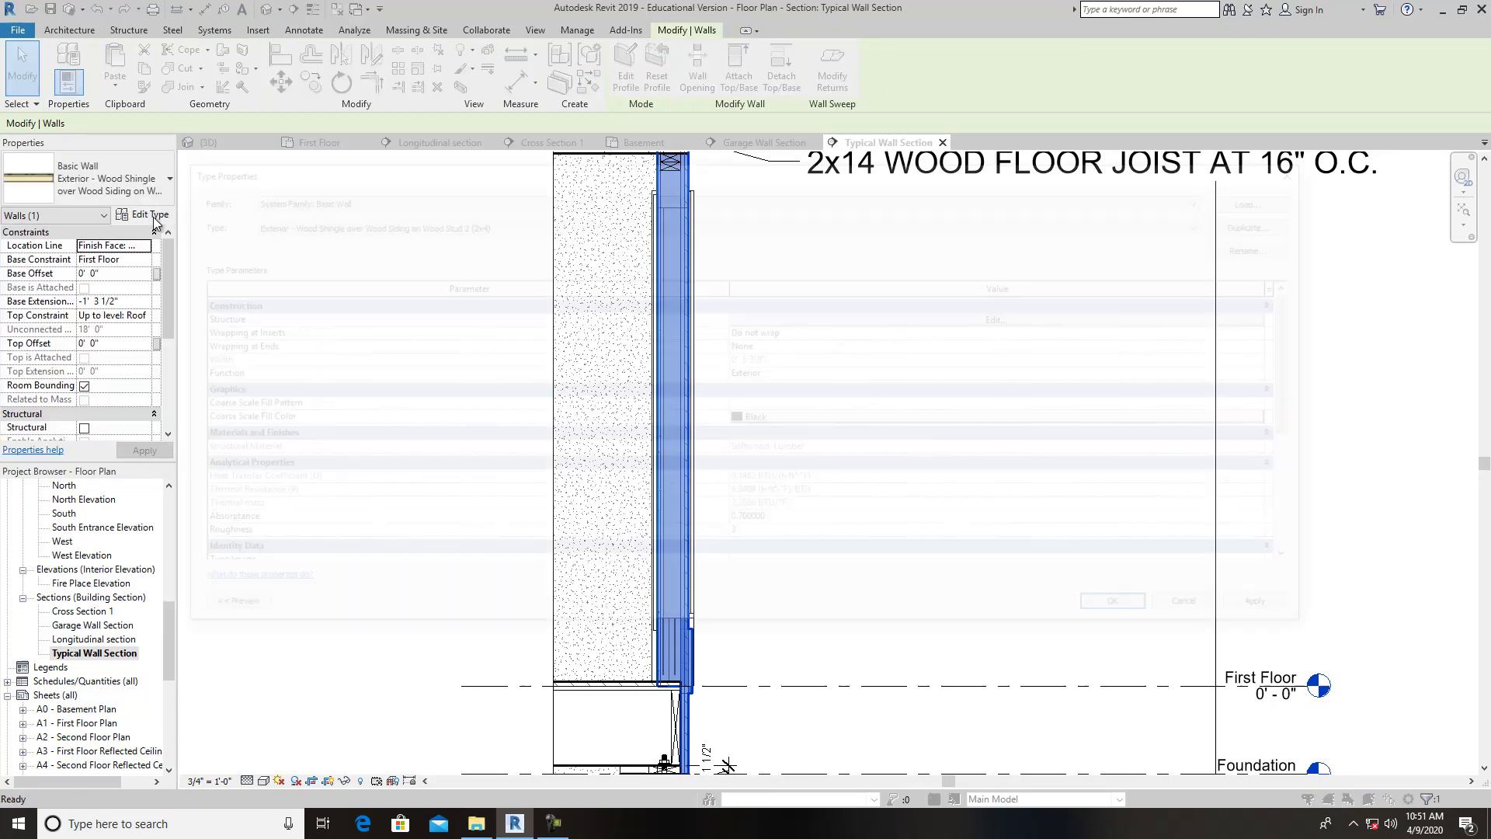
left_click(926, 322)
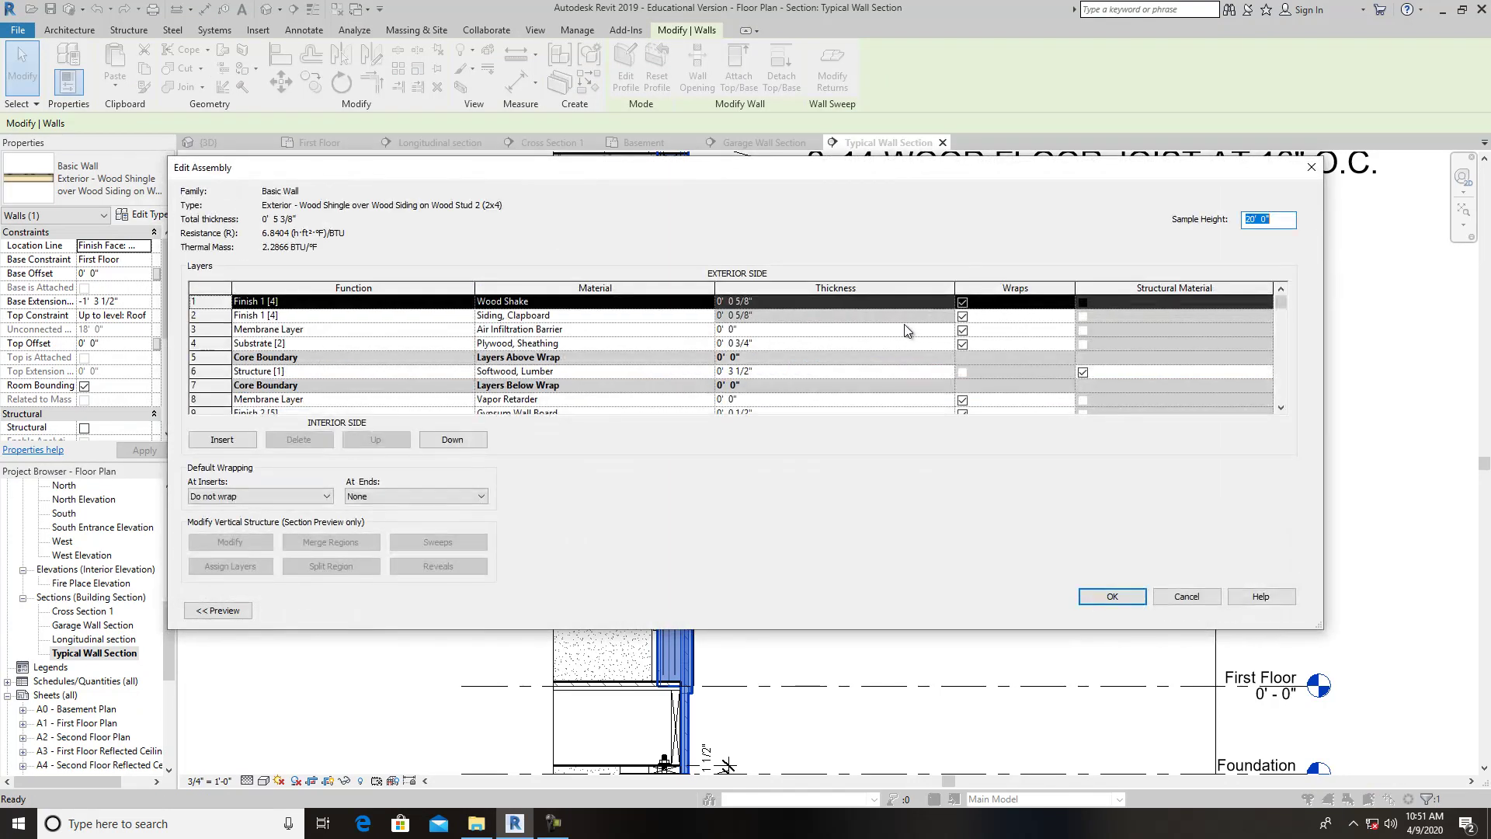
left_click(1191, 596)
key("Escape")
key("Escape")
Add a leader text note to the wall's stud layer below the second floor reading "2X4 WOOD STUDS AT 16" O.C.".
scroll(822, 421, "down", 2)
scroll(822, 421, "down", 2)
left_click(666, 68)
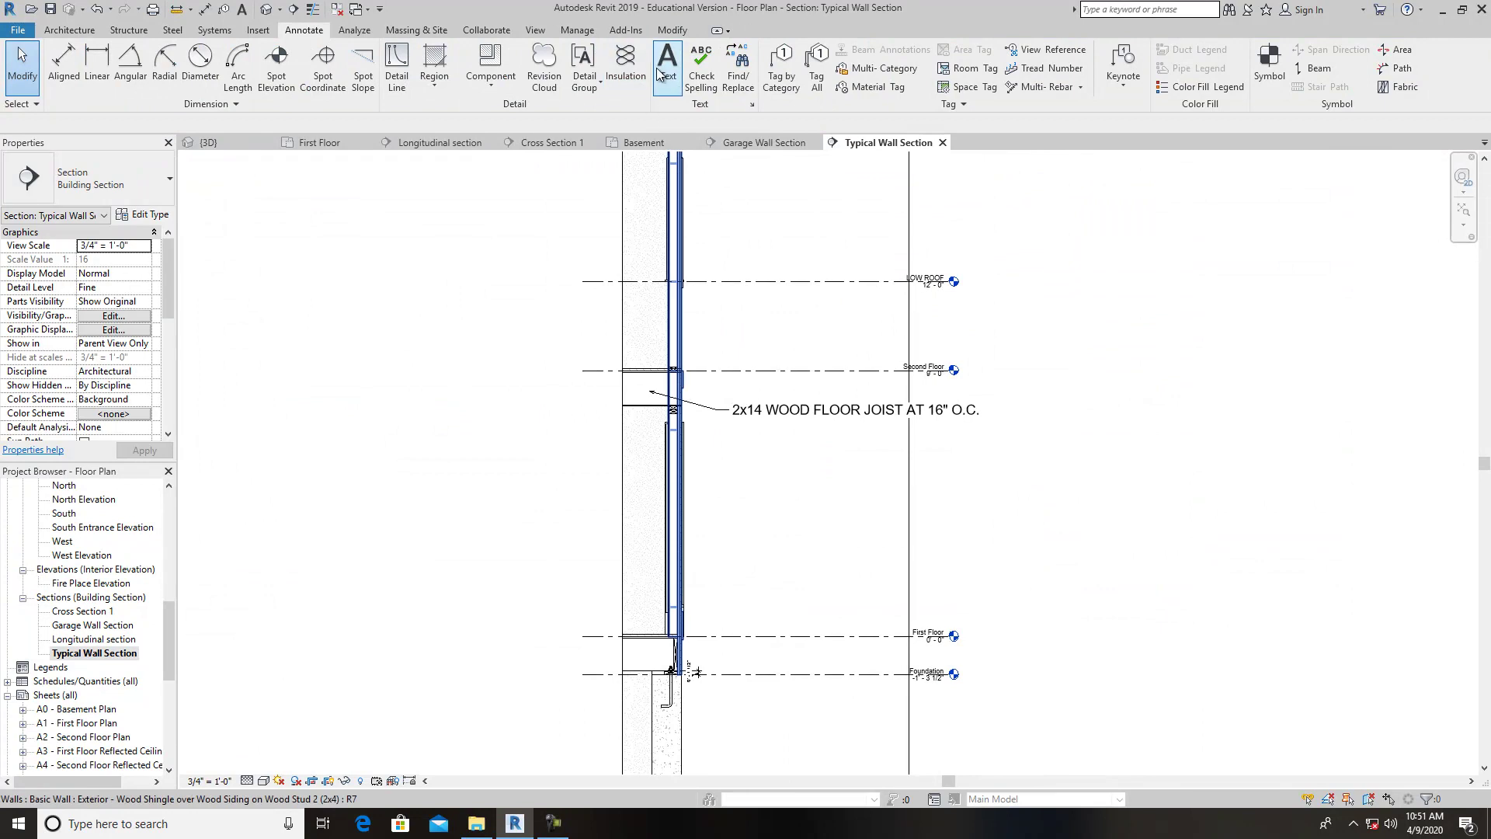
scroll(706, 465, "up", 3)
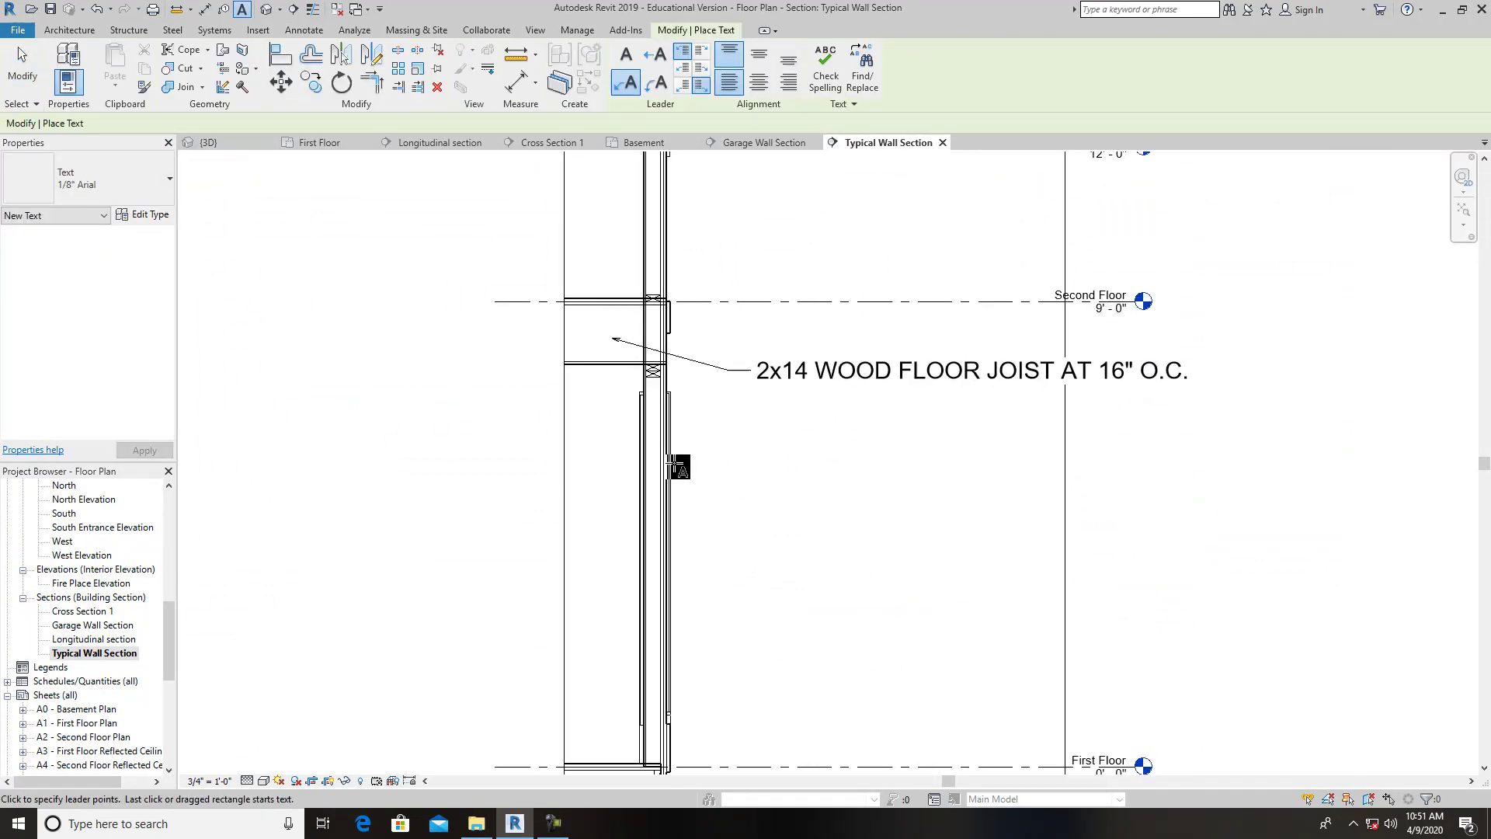
left_click(652, 472)
left_click(715, 498)
type("2x4")
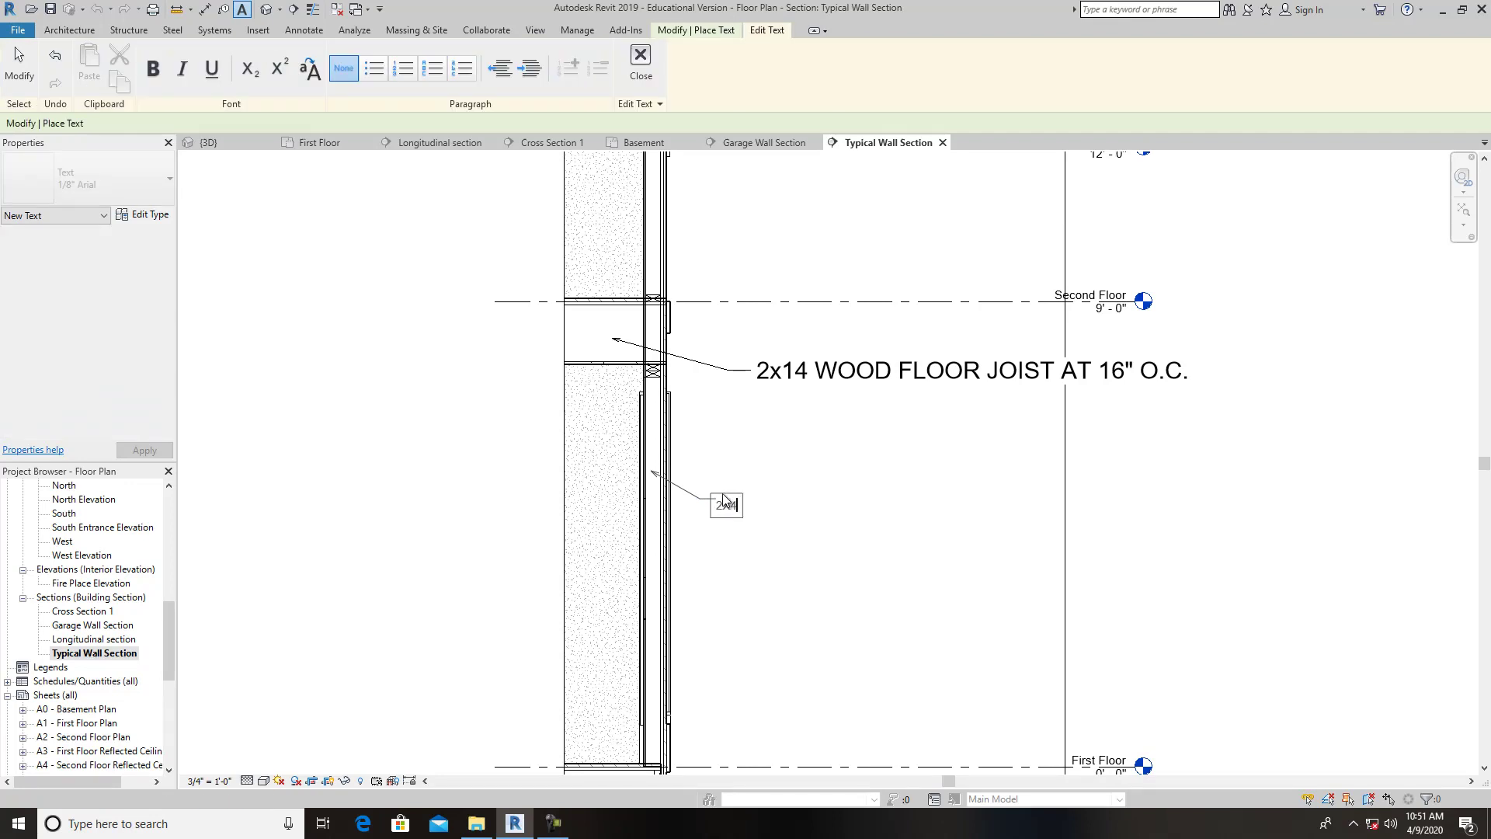
type("WOOD STUDE AT 16\" O.C.")
left_click(1029, 537)
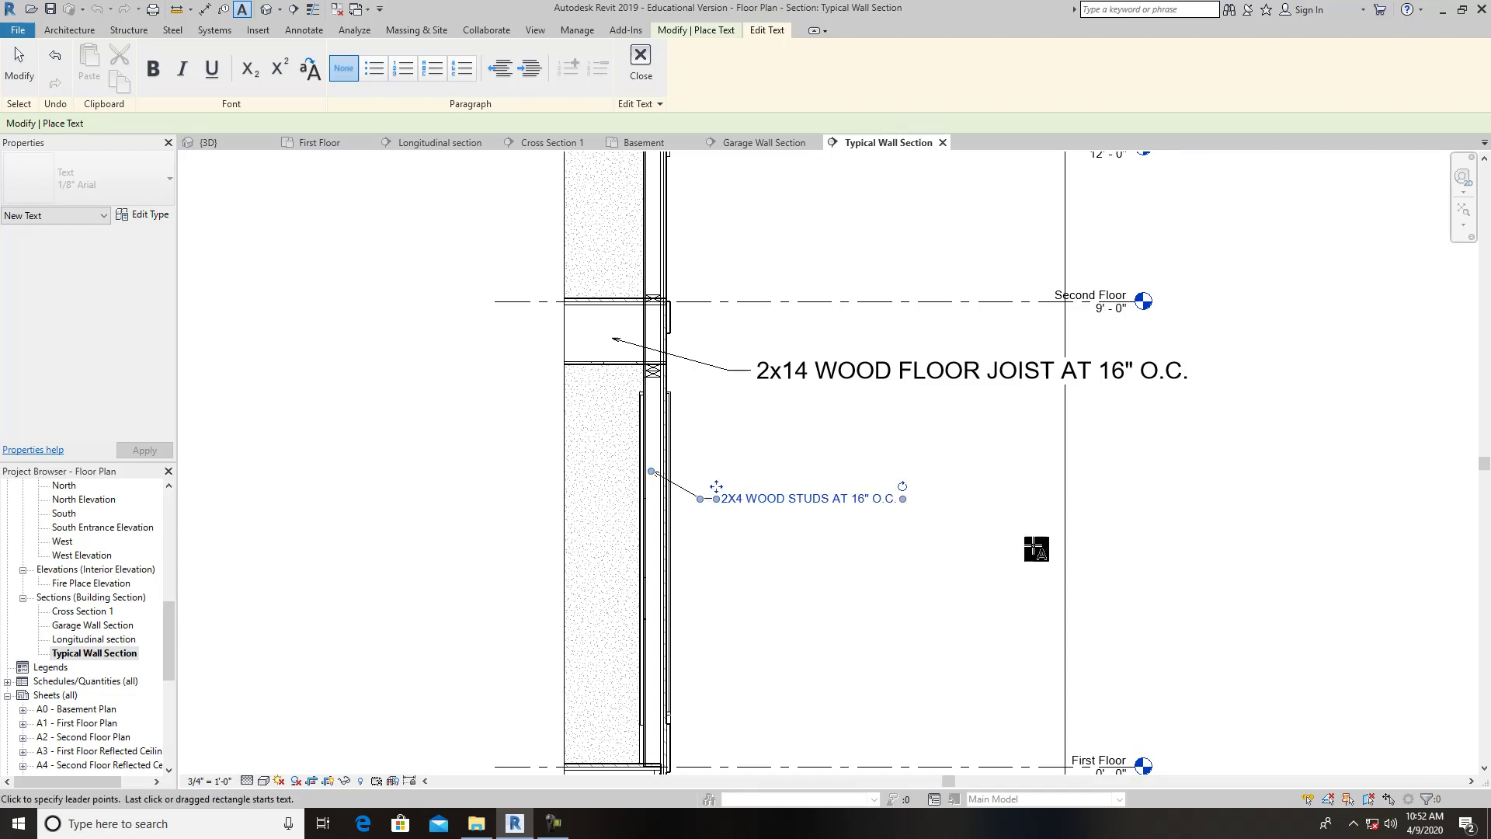
key("Escape")
key("Escape")
Switch the second floor joist note to the 1/8" Arial text type to match the stud note.
left_click(934, 381)
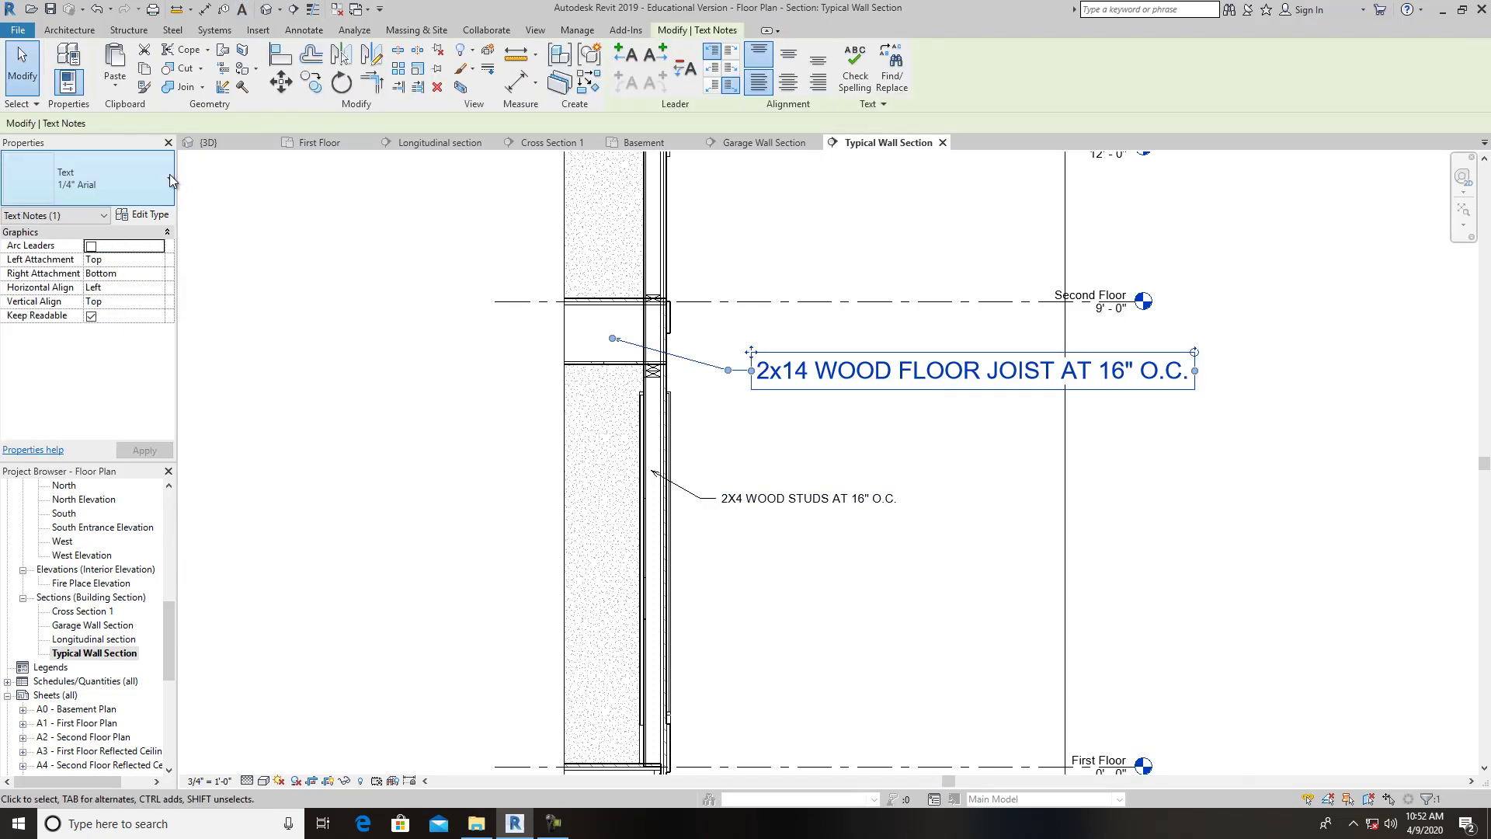
left_click(138, 188)
left_click(78, 292)
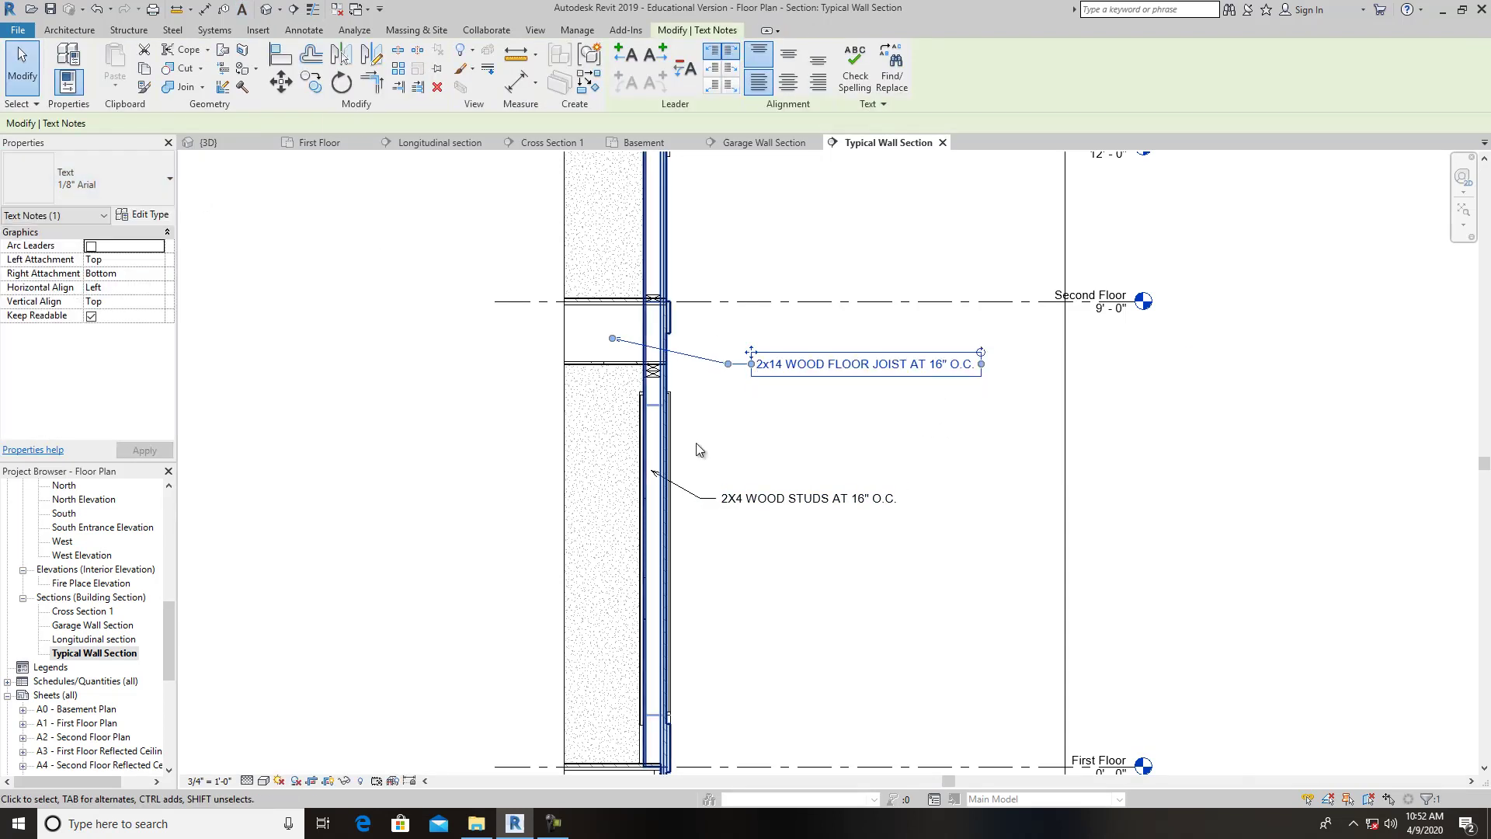
left_click(1027, 569)
Add a leader text note to the wall's sheathing layer, below the stud note, reading "3/4" PLYWOOD SHEATHING".
scroll(967, 541, "down", 1)
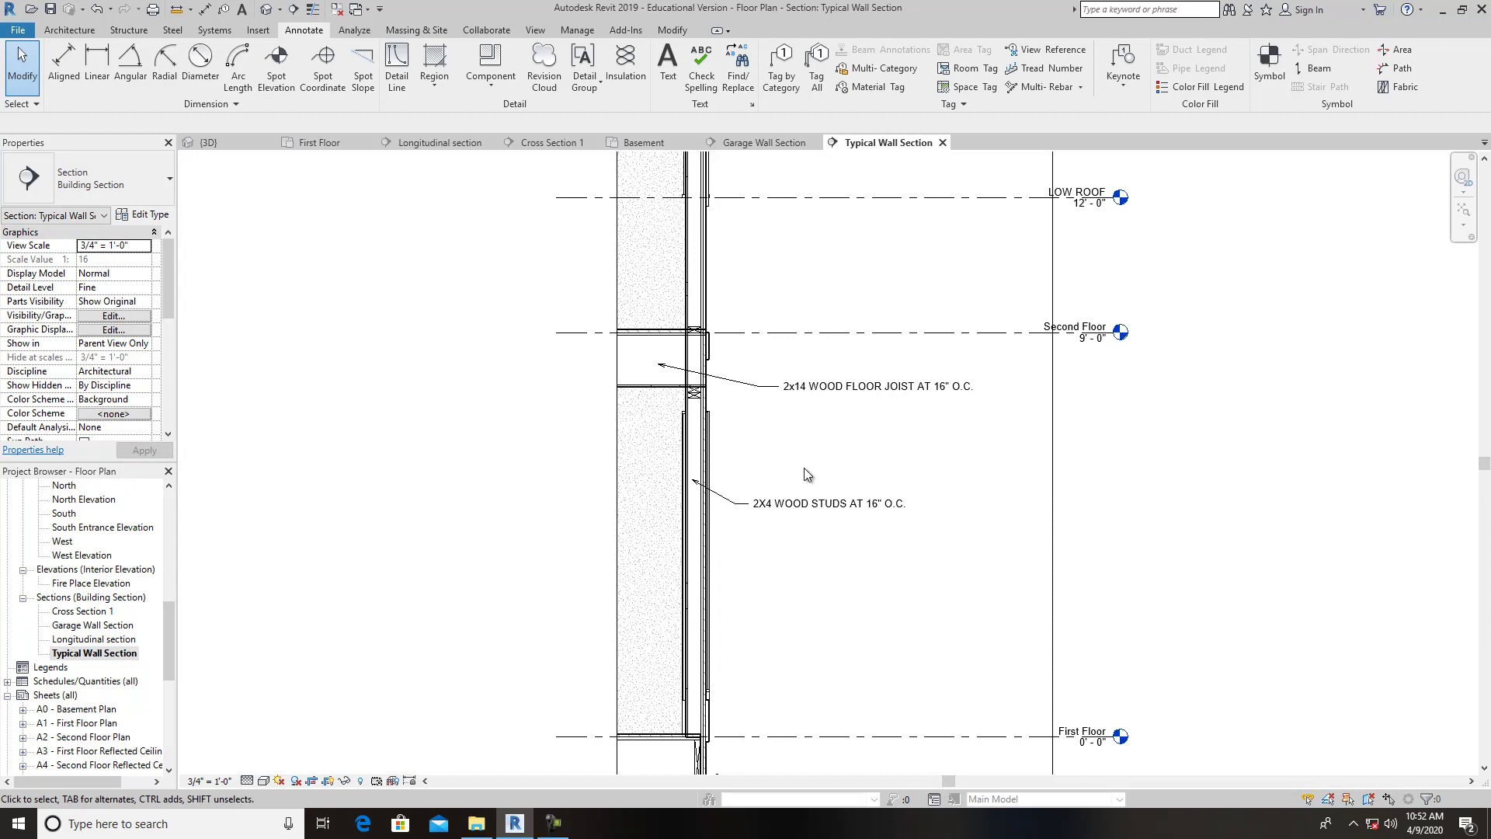
left_click(671, 71)
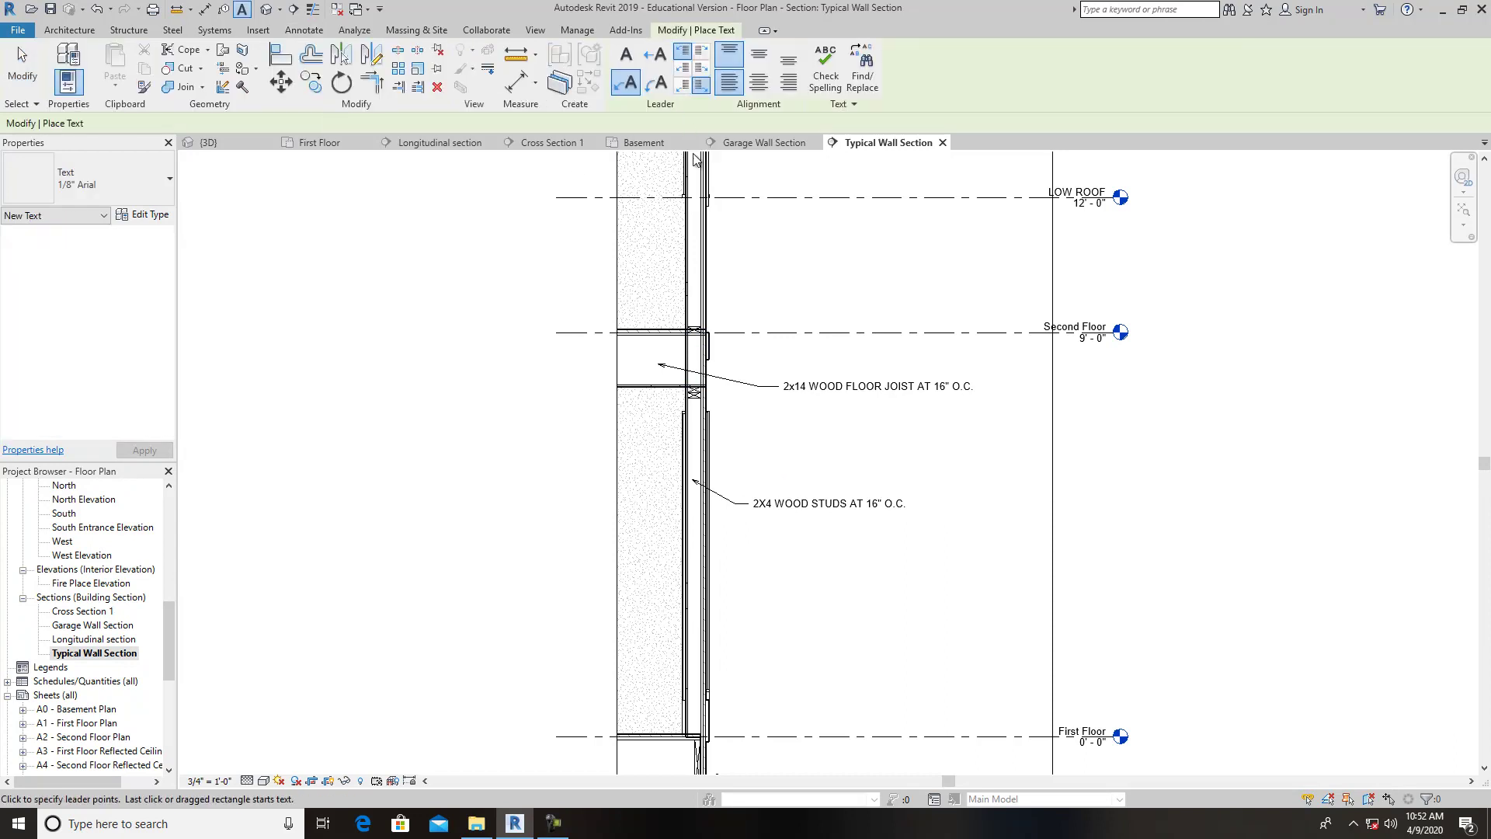
scroll(706, 623, "up", 5)
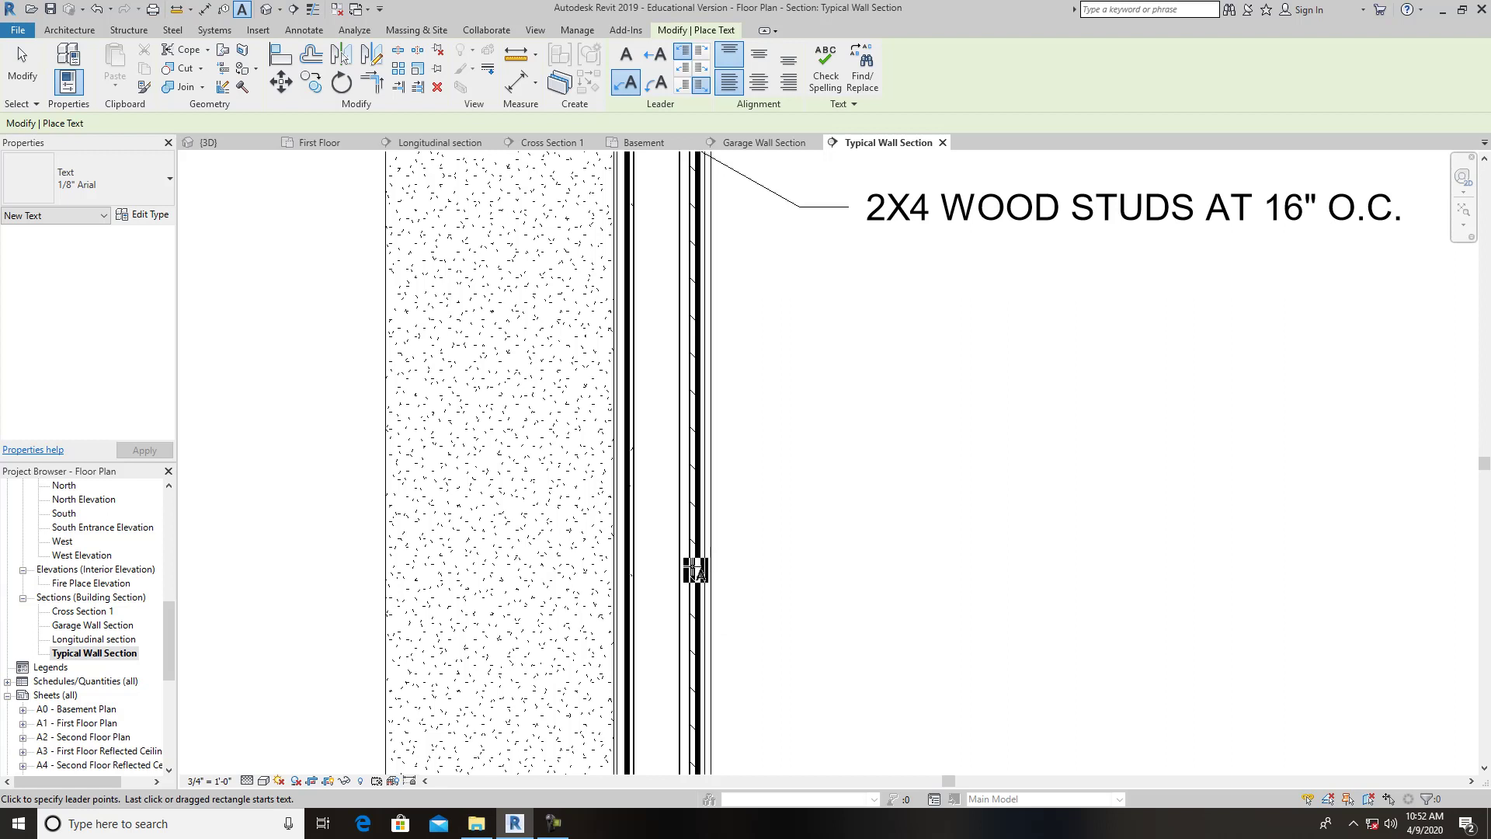
left_click(689, 566)
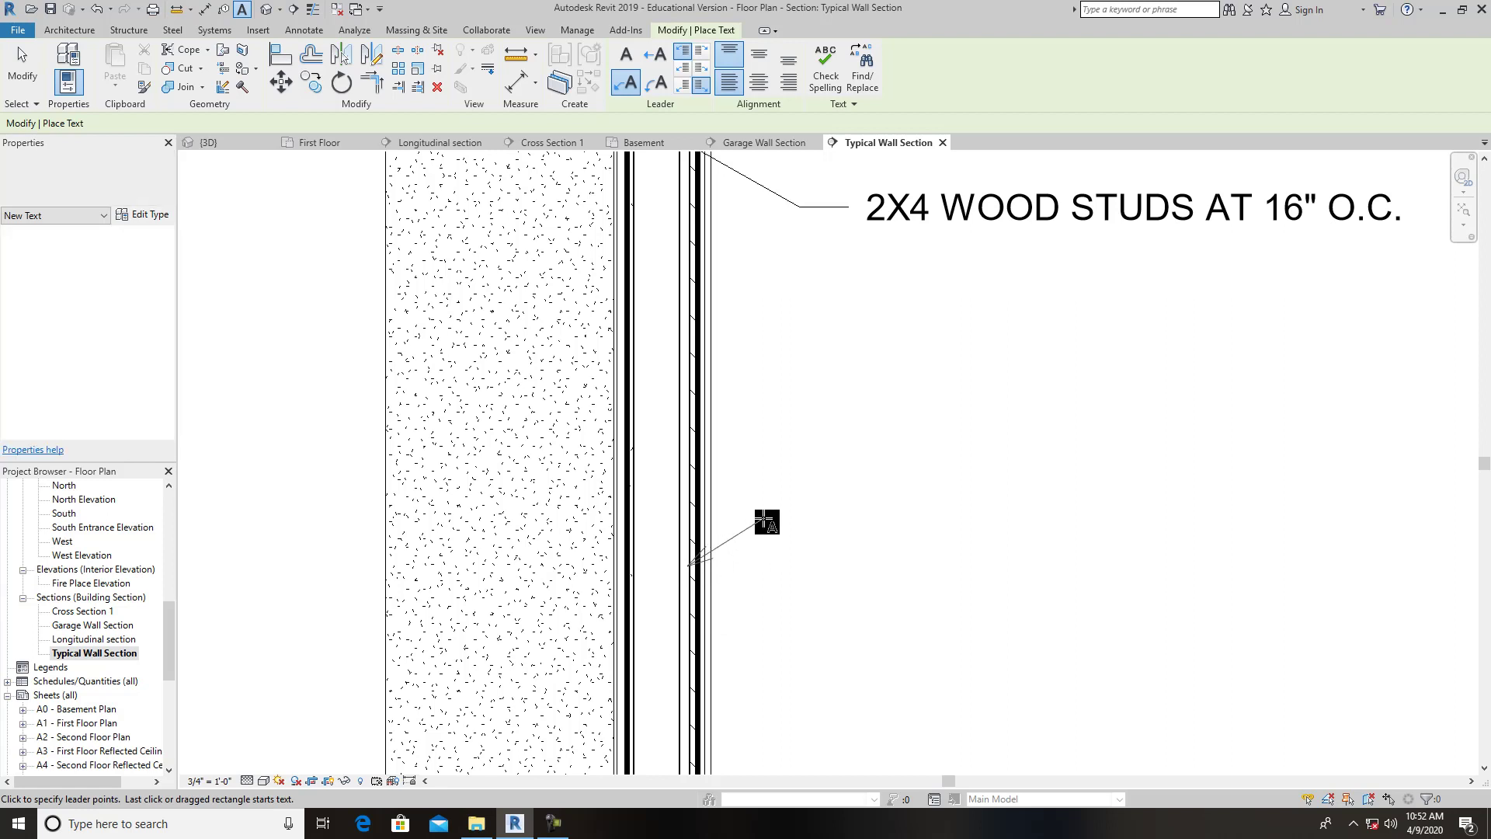
left_click(803, 515)
type("3/4")
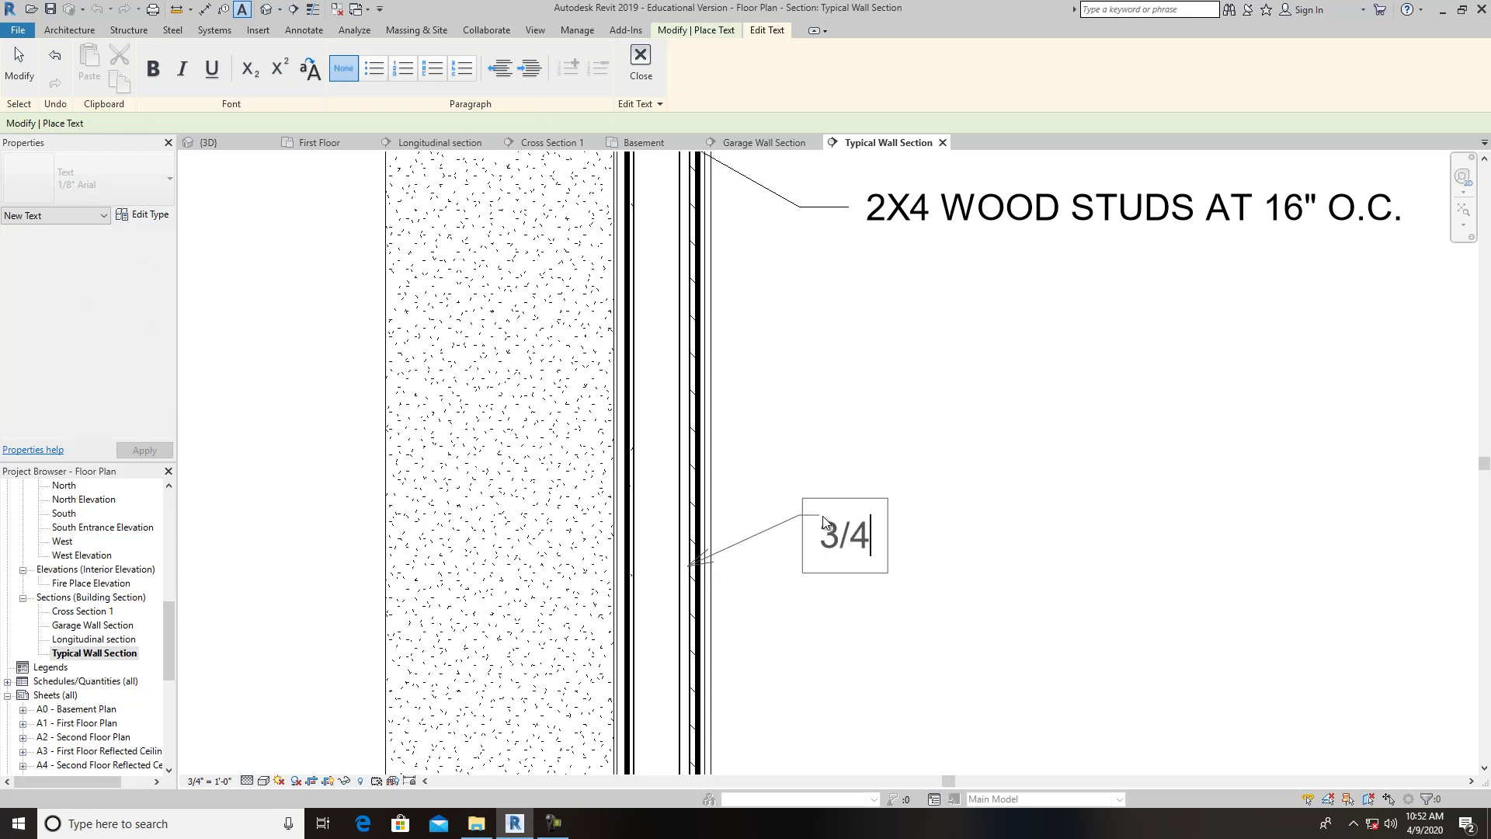
type("\" PLYWOOD SHEATHING")
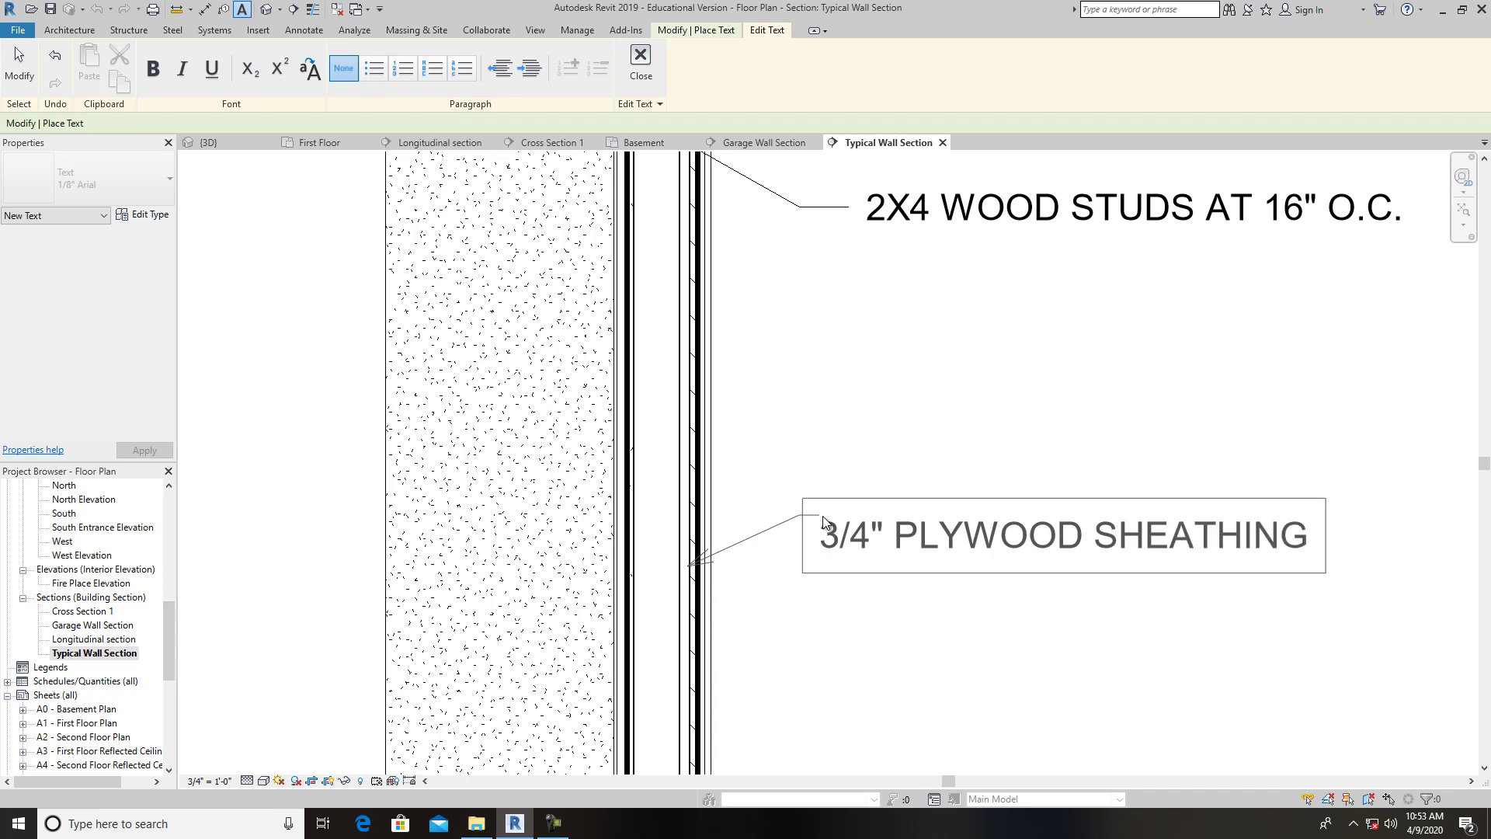
left_click(942, 700)
Add a two-segment leader text note beside the sheathing, below the plywood note, reading "AIR INFILTRATION BARRIER".
scroll(994, 638, "down", 3)
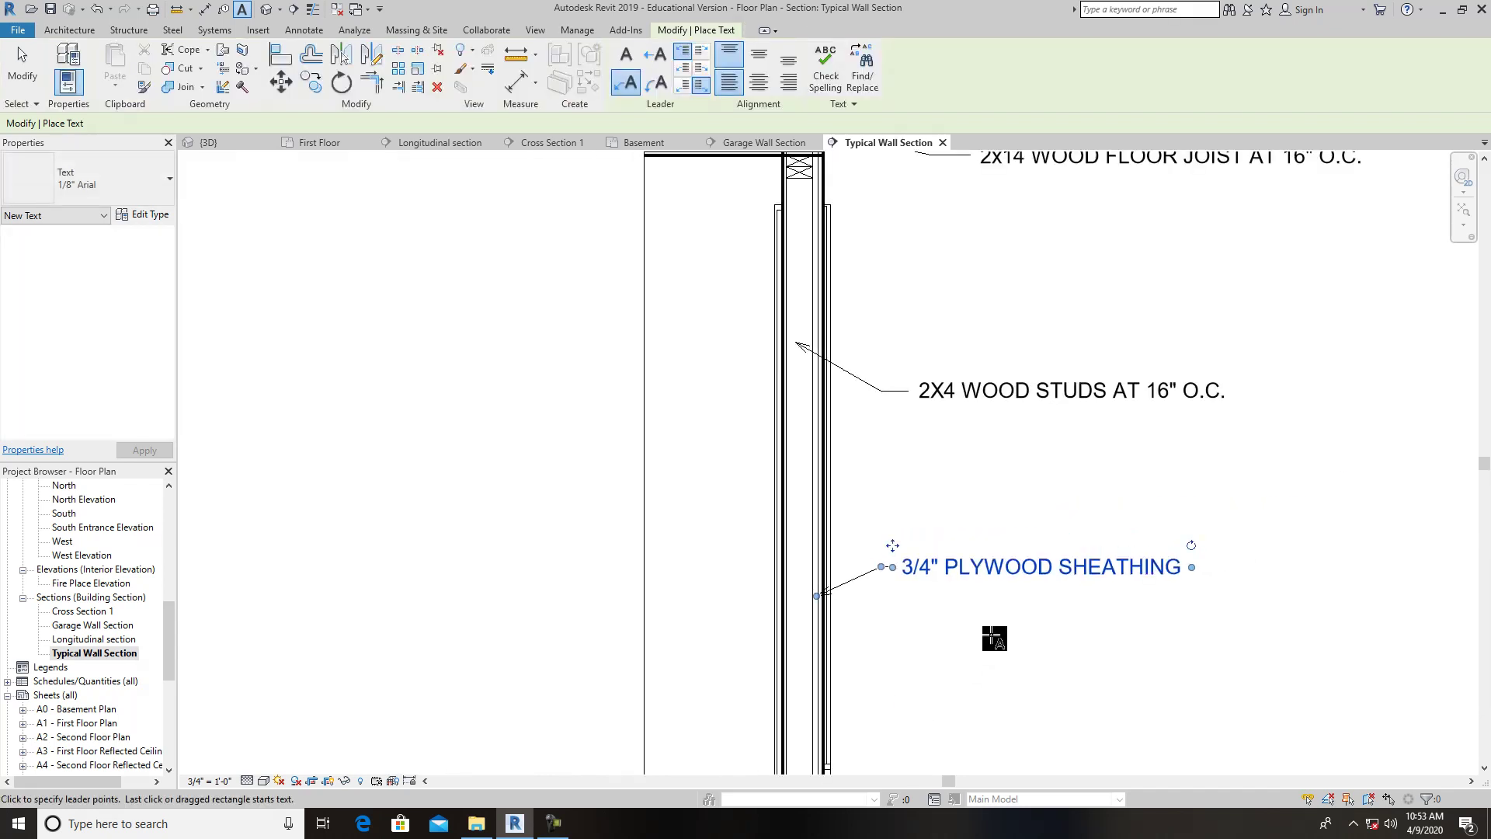
scroll(883, 605, "up", 1)
left_click(627, 82)
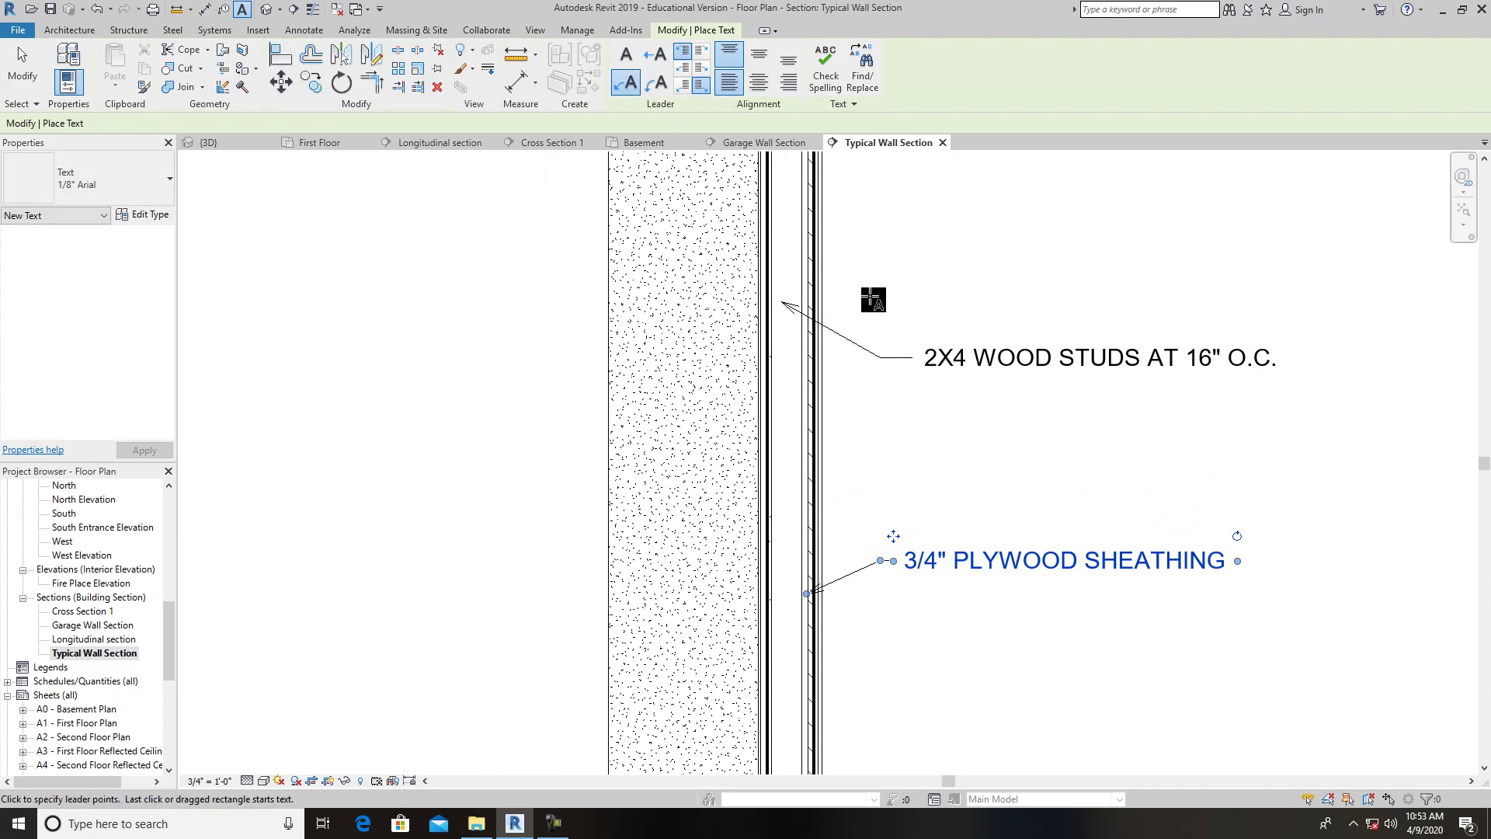
left_click(805, 628)
left_click(870, 668)
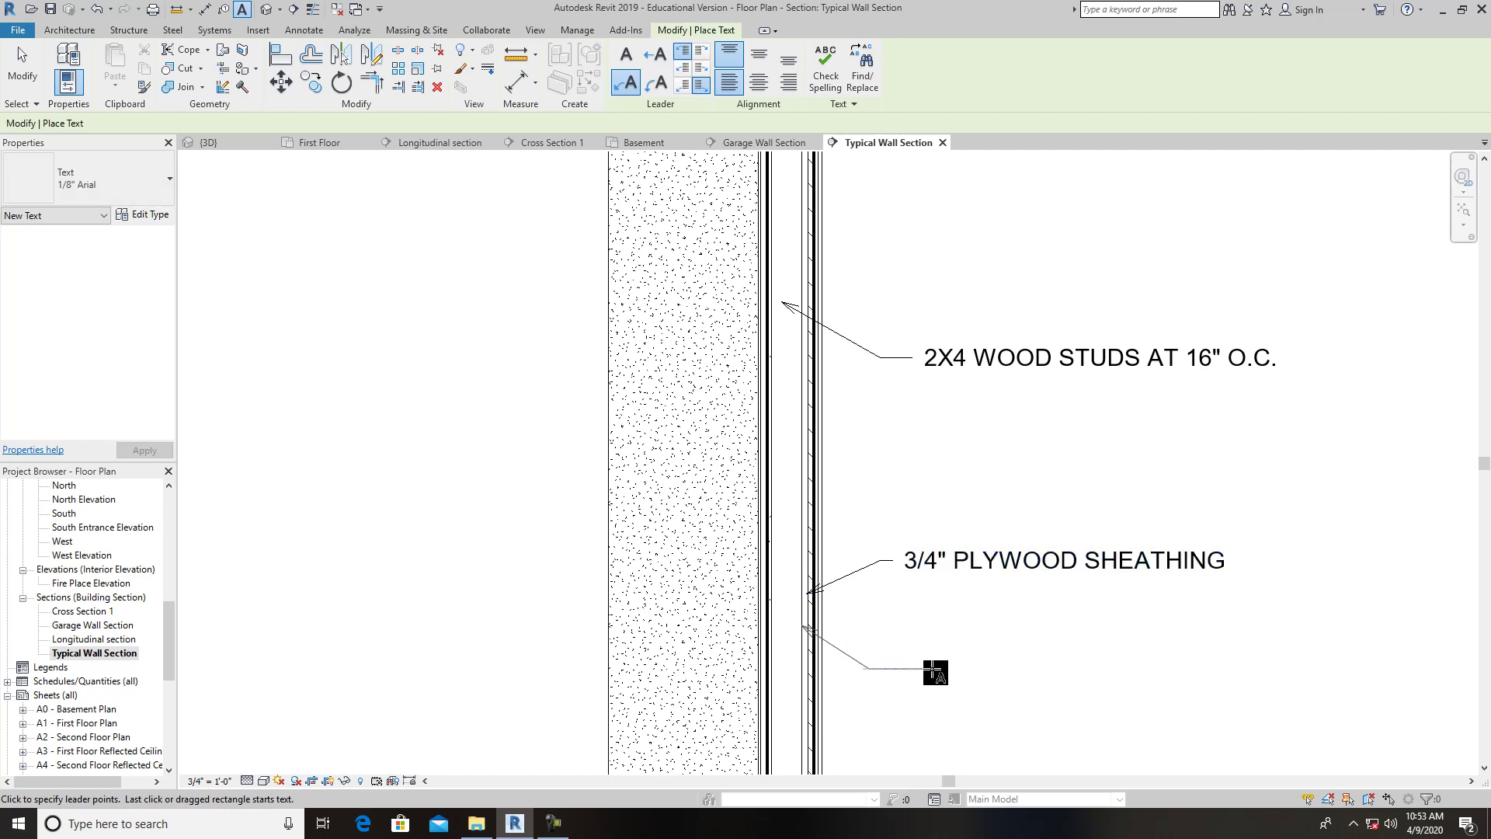
left_click(931, 666)
type("AIR IN")
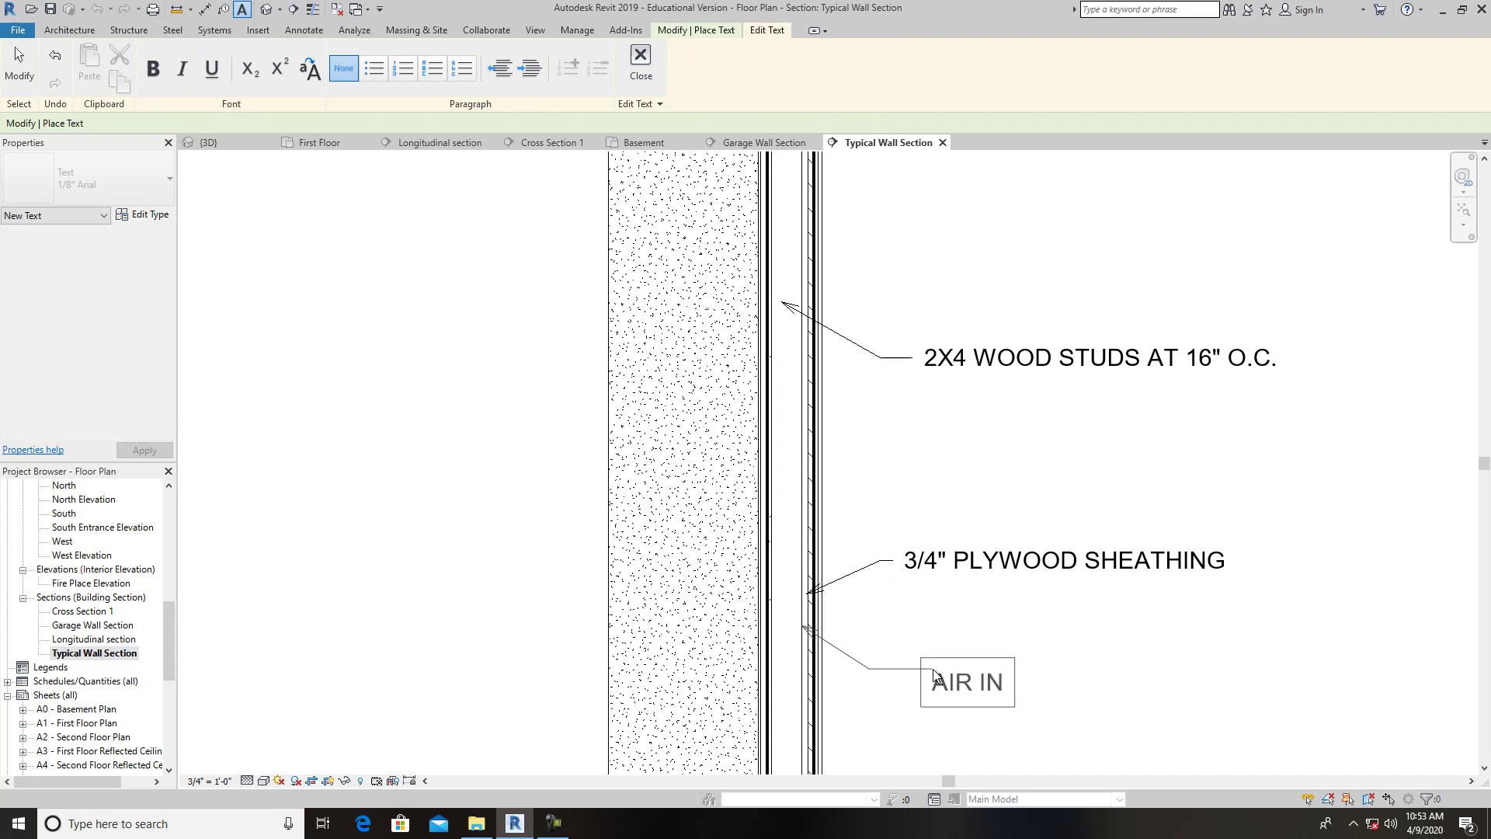
type("FILTRATION")
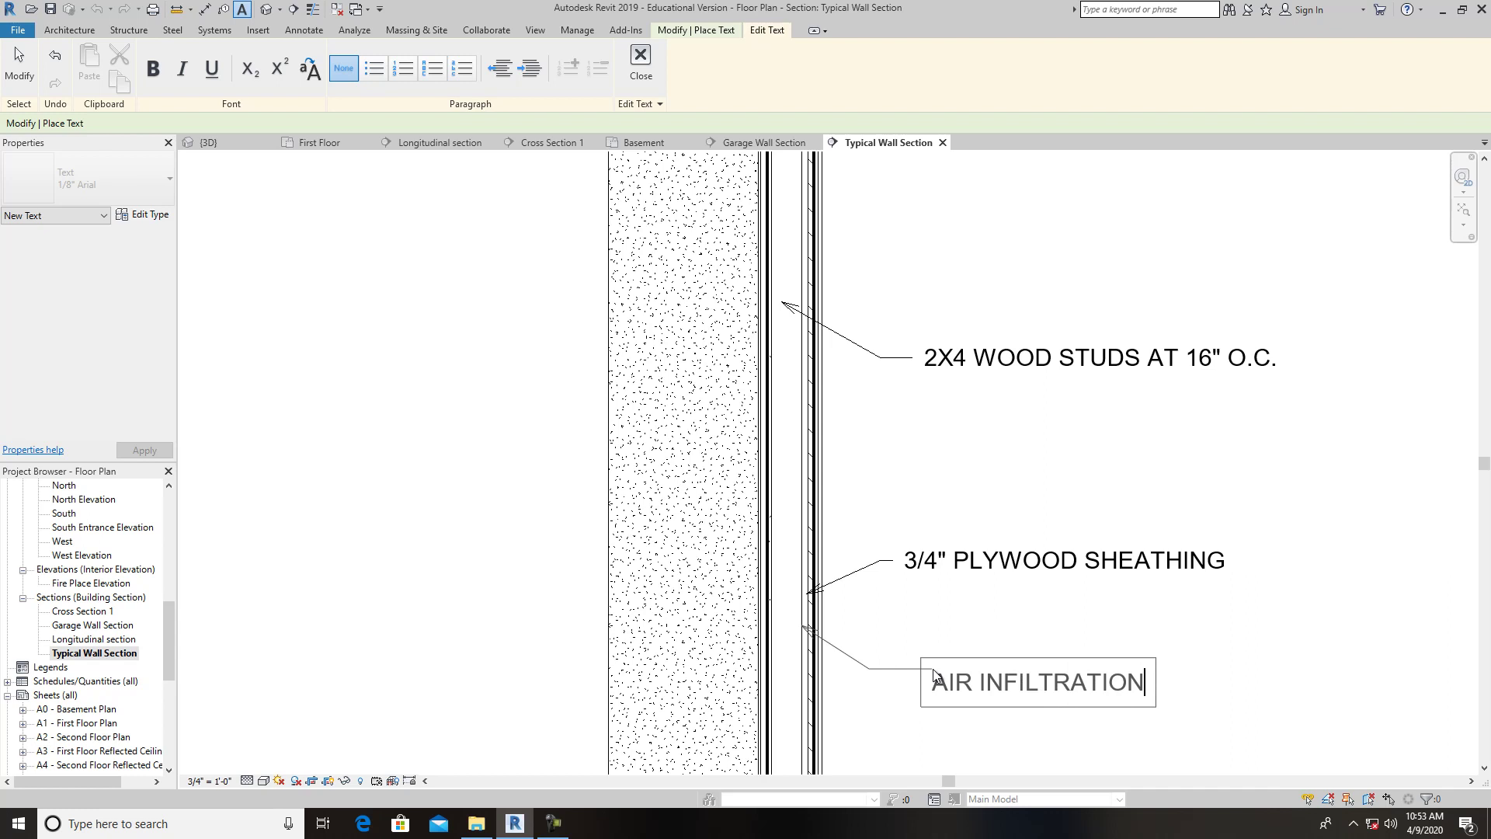
type(" BARRIER")
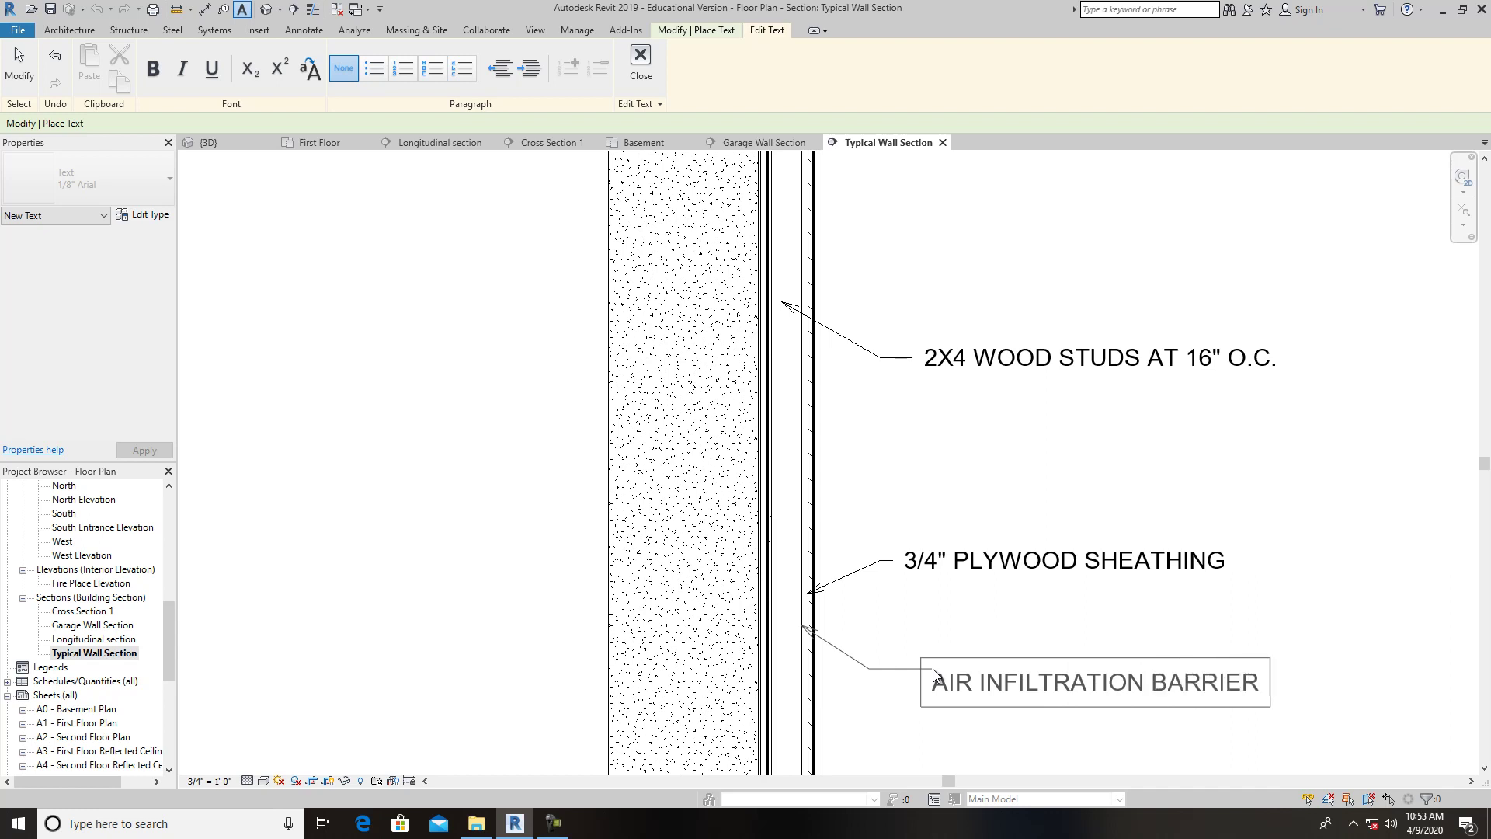
left_click(1234, 605)
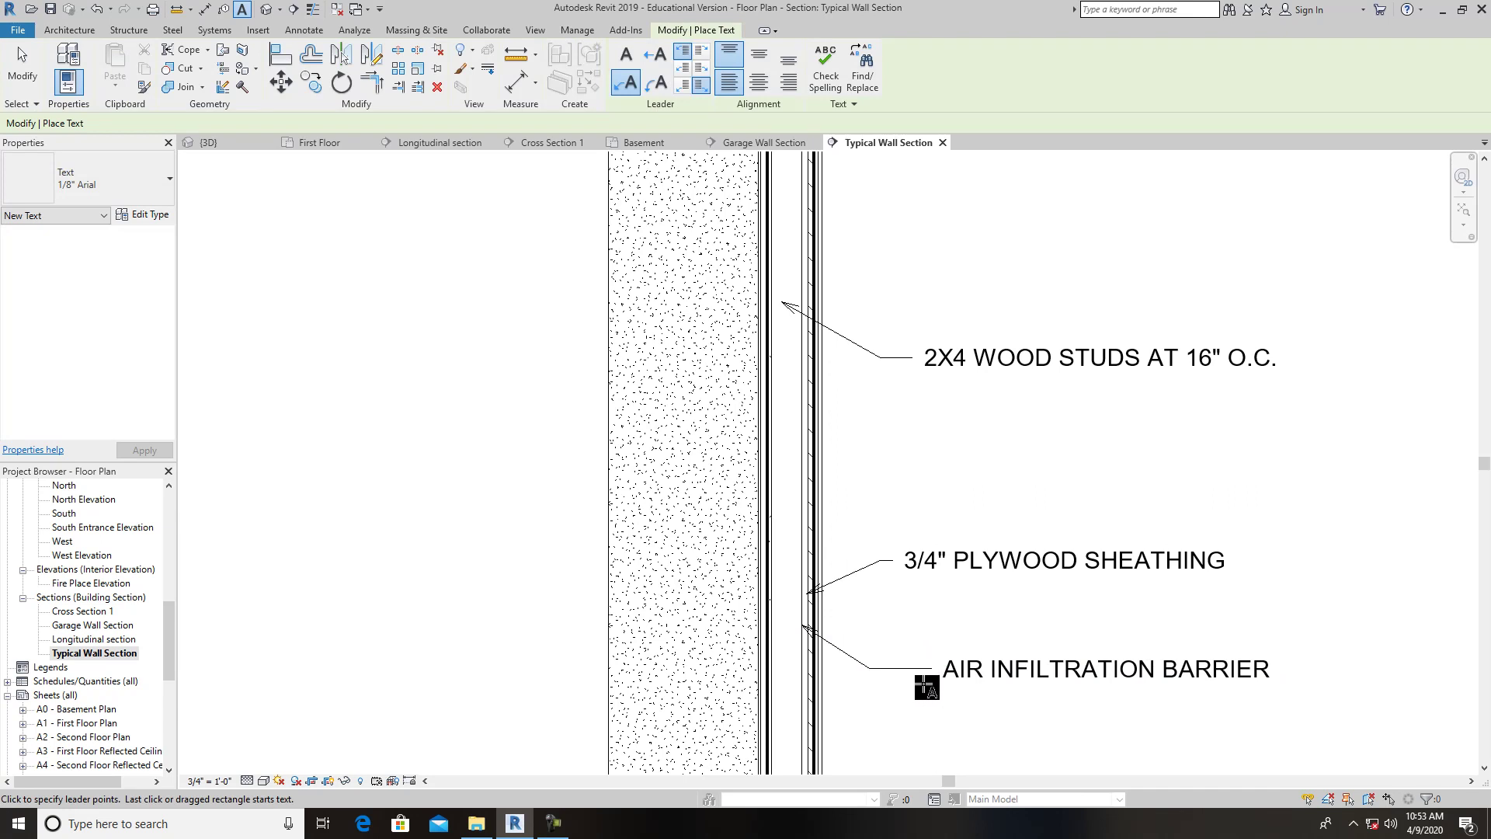
Add a leader text note to the wall's interior finish layer, just above the first floor, reading "1/2" GYPSUM BOARD".
middle_click_drag(909, 725, 886, 586)
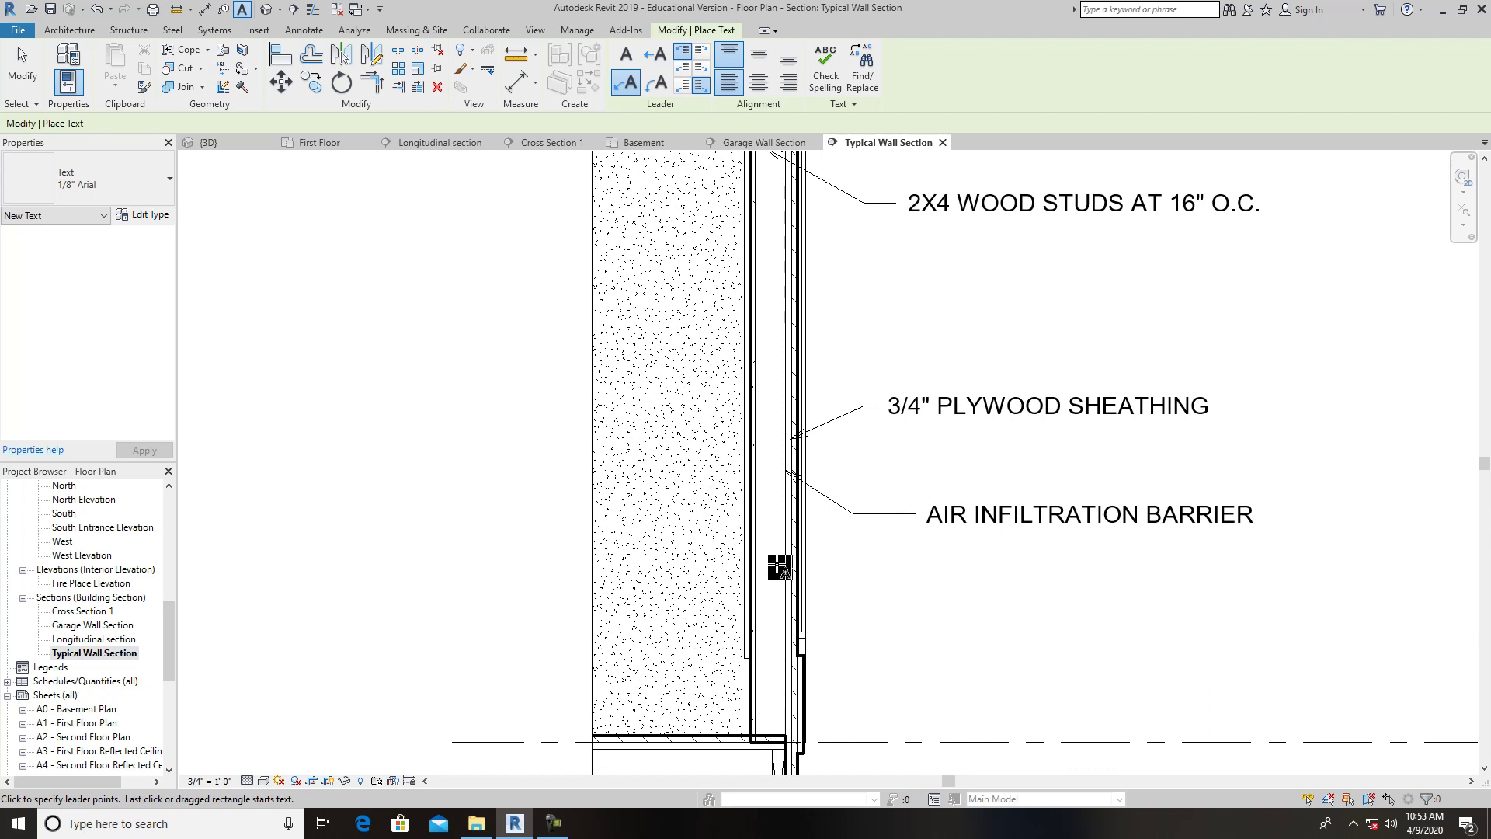
left_click(756, 690)
left_click(879, 638)
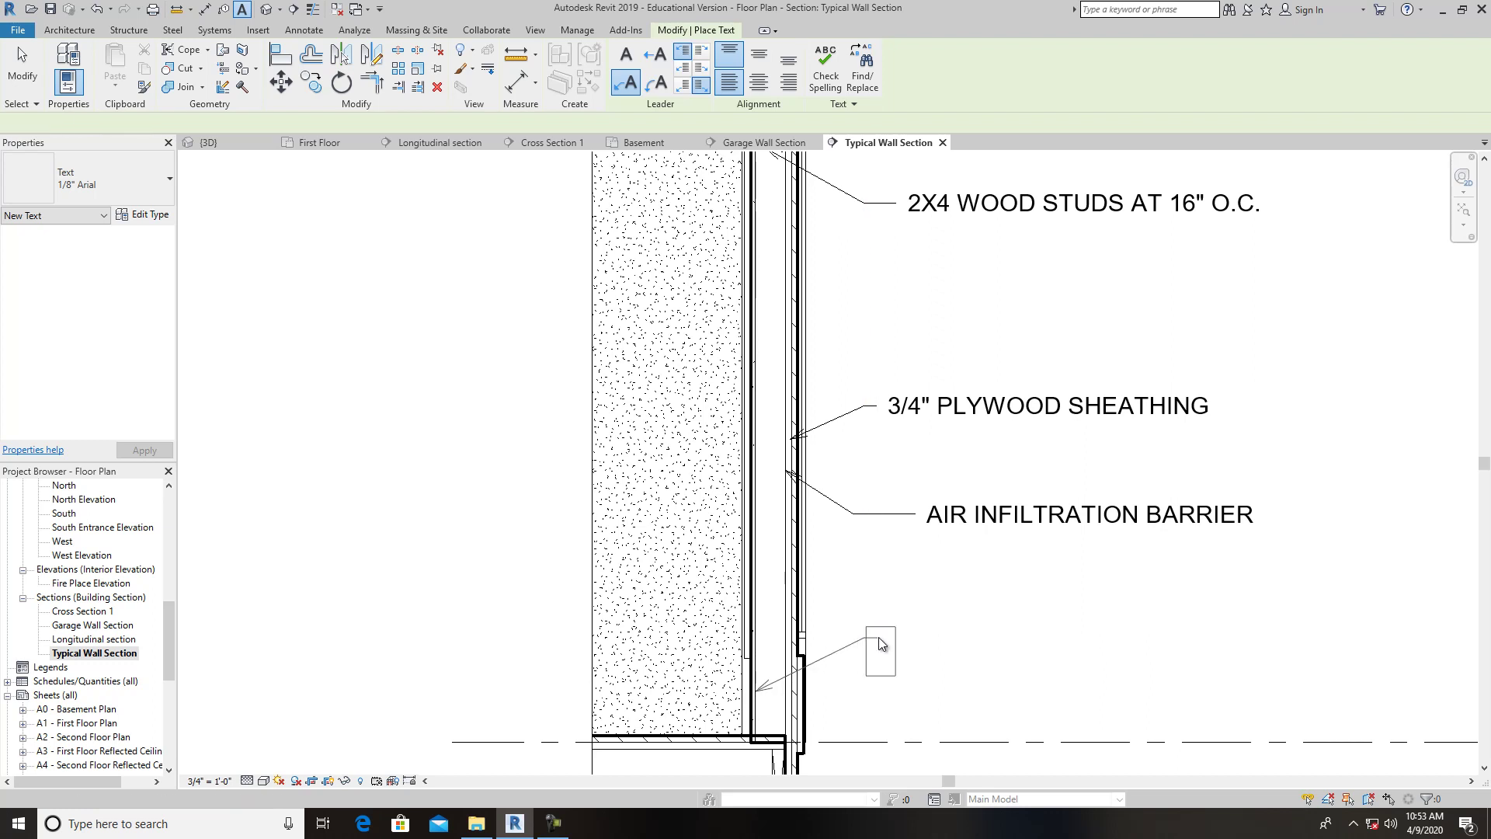
type("1/2\"")
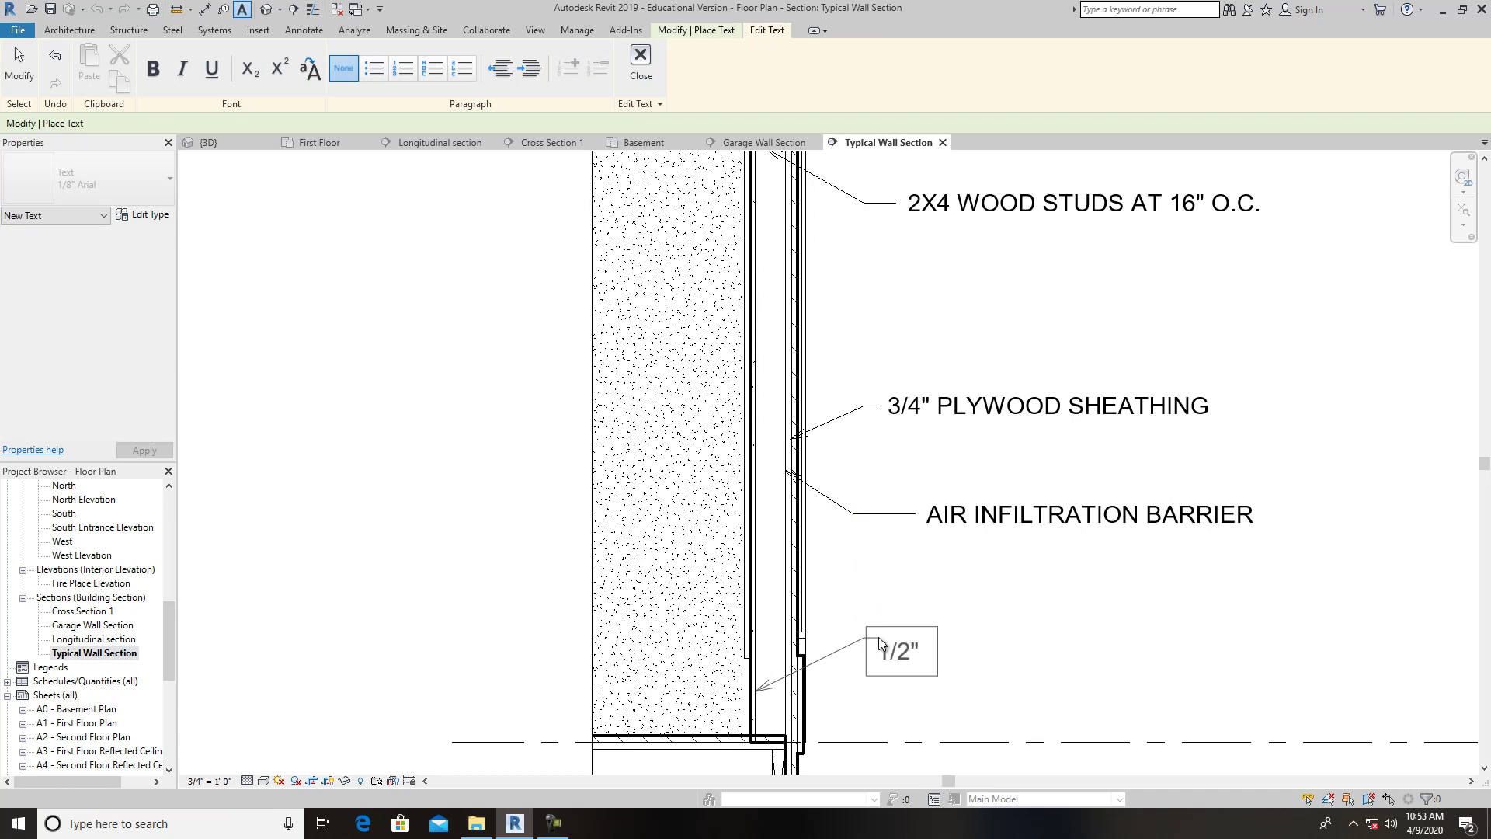
type(" GYPSU")
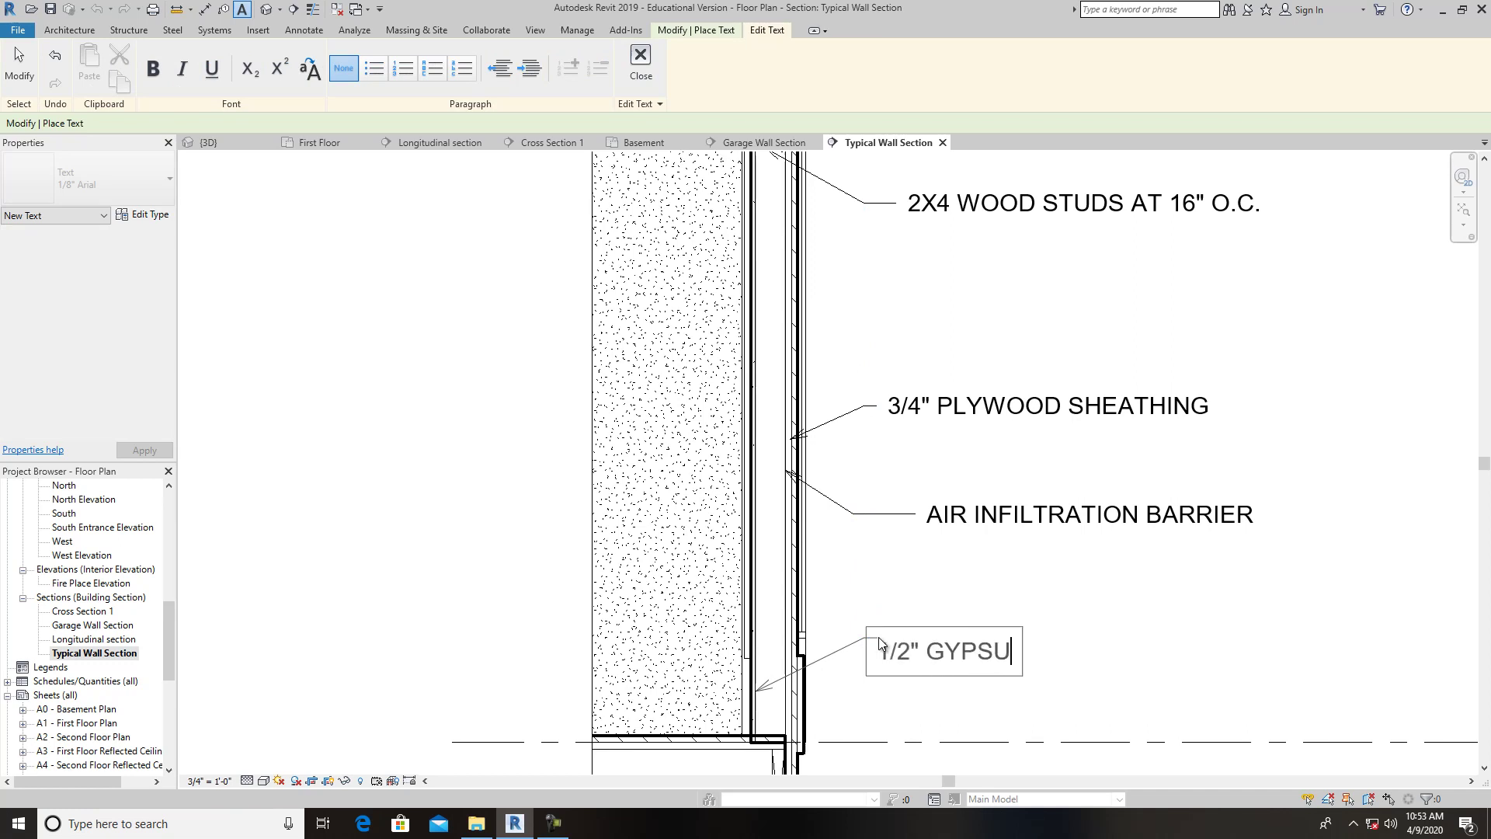
type("M BOARD")
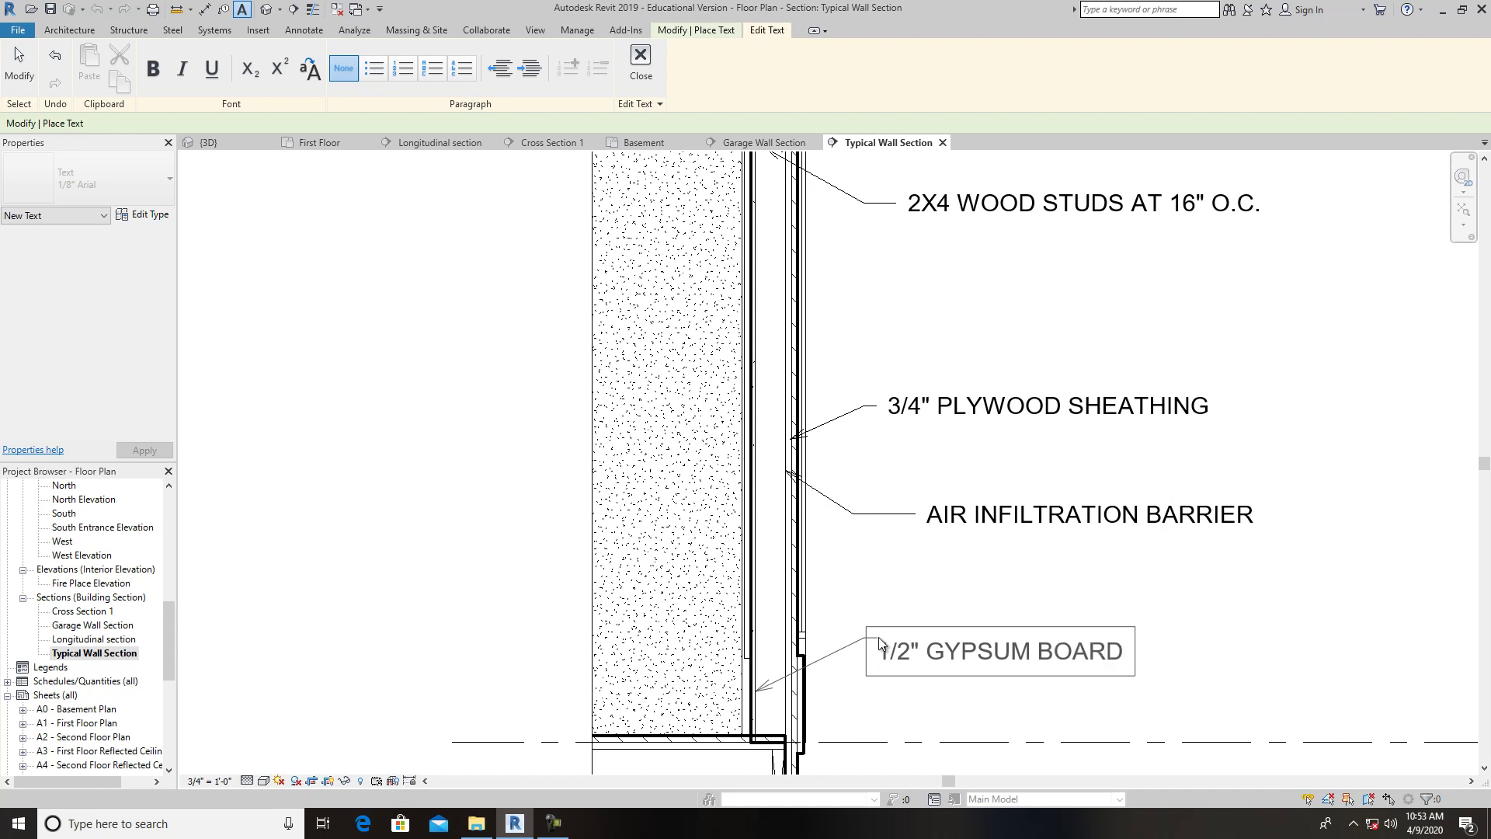
left_click(1142, 589)
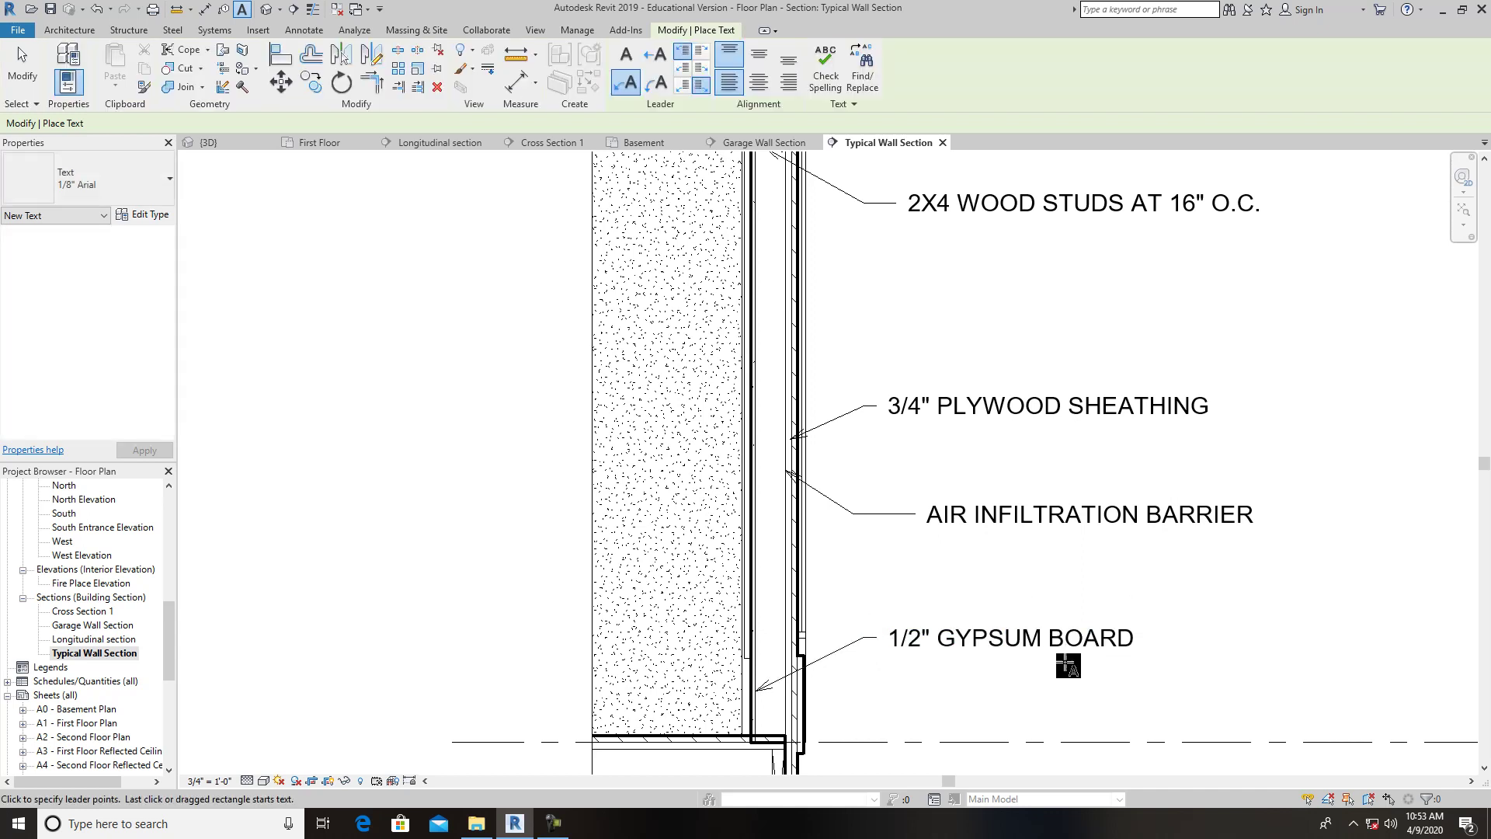
Add a leader text note to the inner face of the studs, above the gypsum board note, reading "VAPOR BARRIER".
scroll(809, 626, "up", 2)
scroll(809, 618, "down", 1)
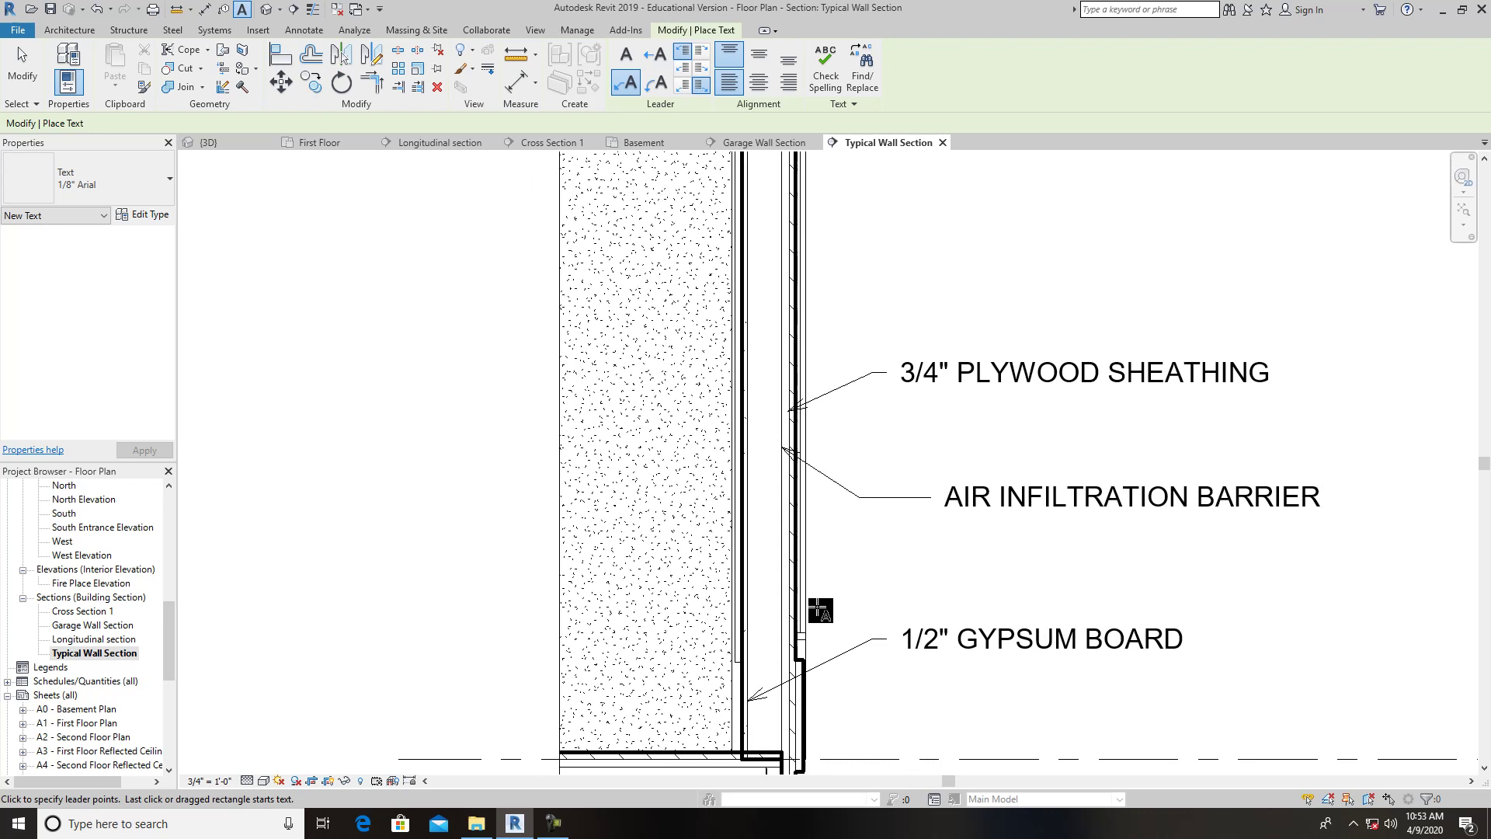
left_click(748, 615)
left_click(878, 569)
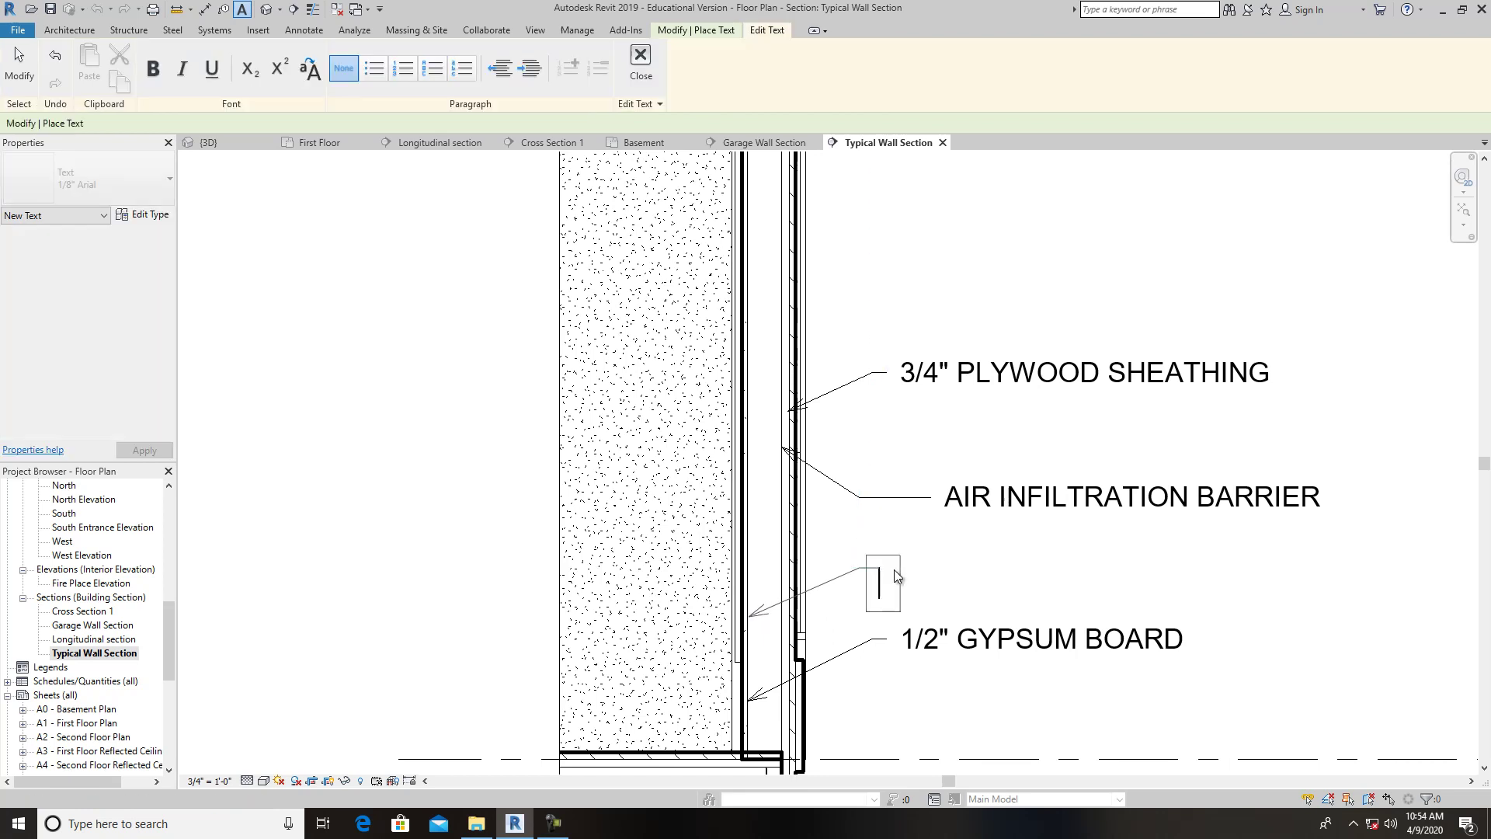
type("VAPOR ")
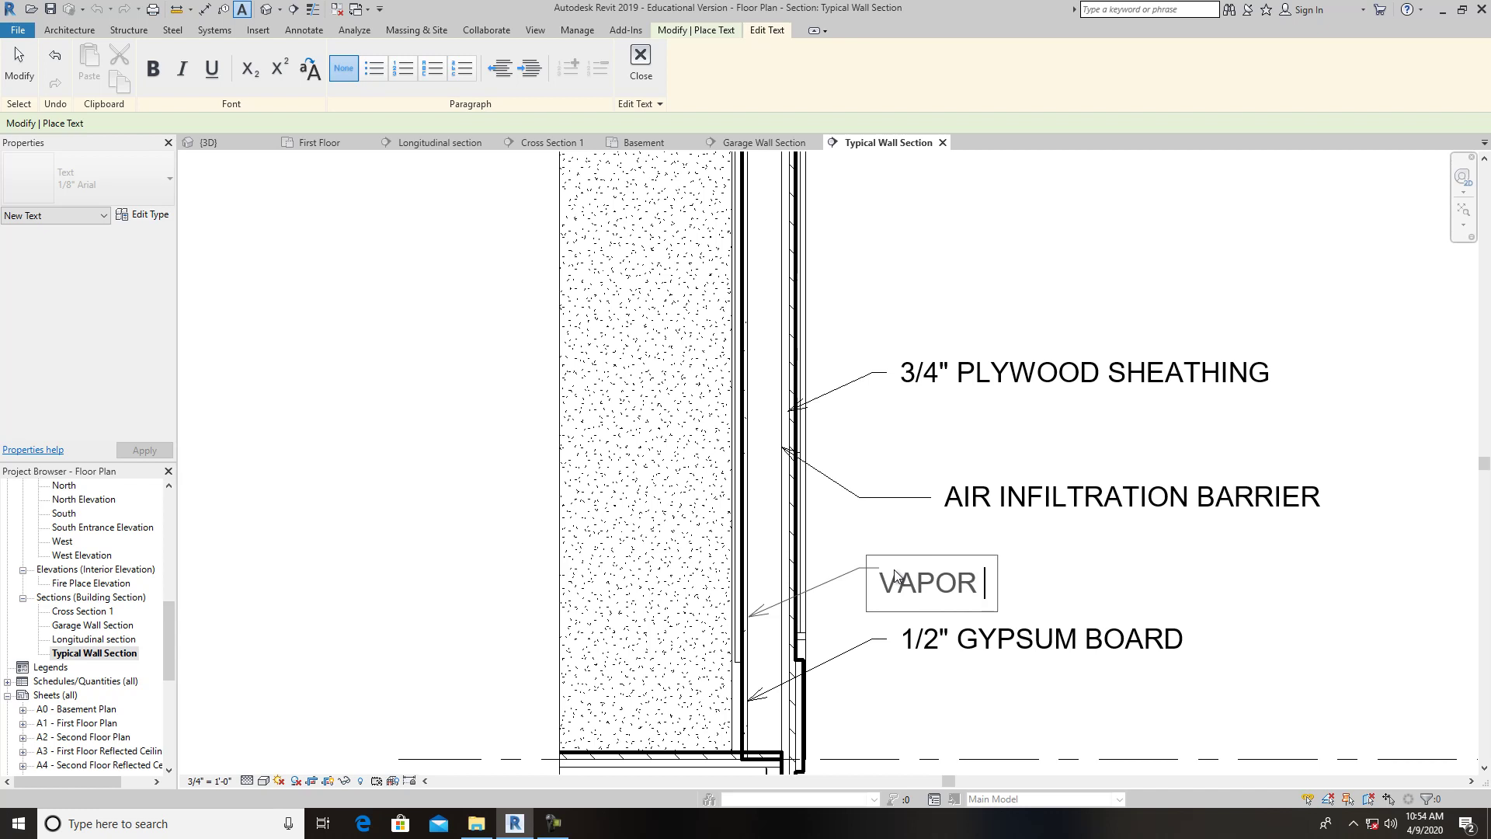
type("BARRIER")
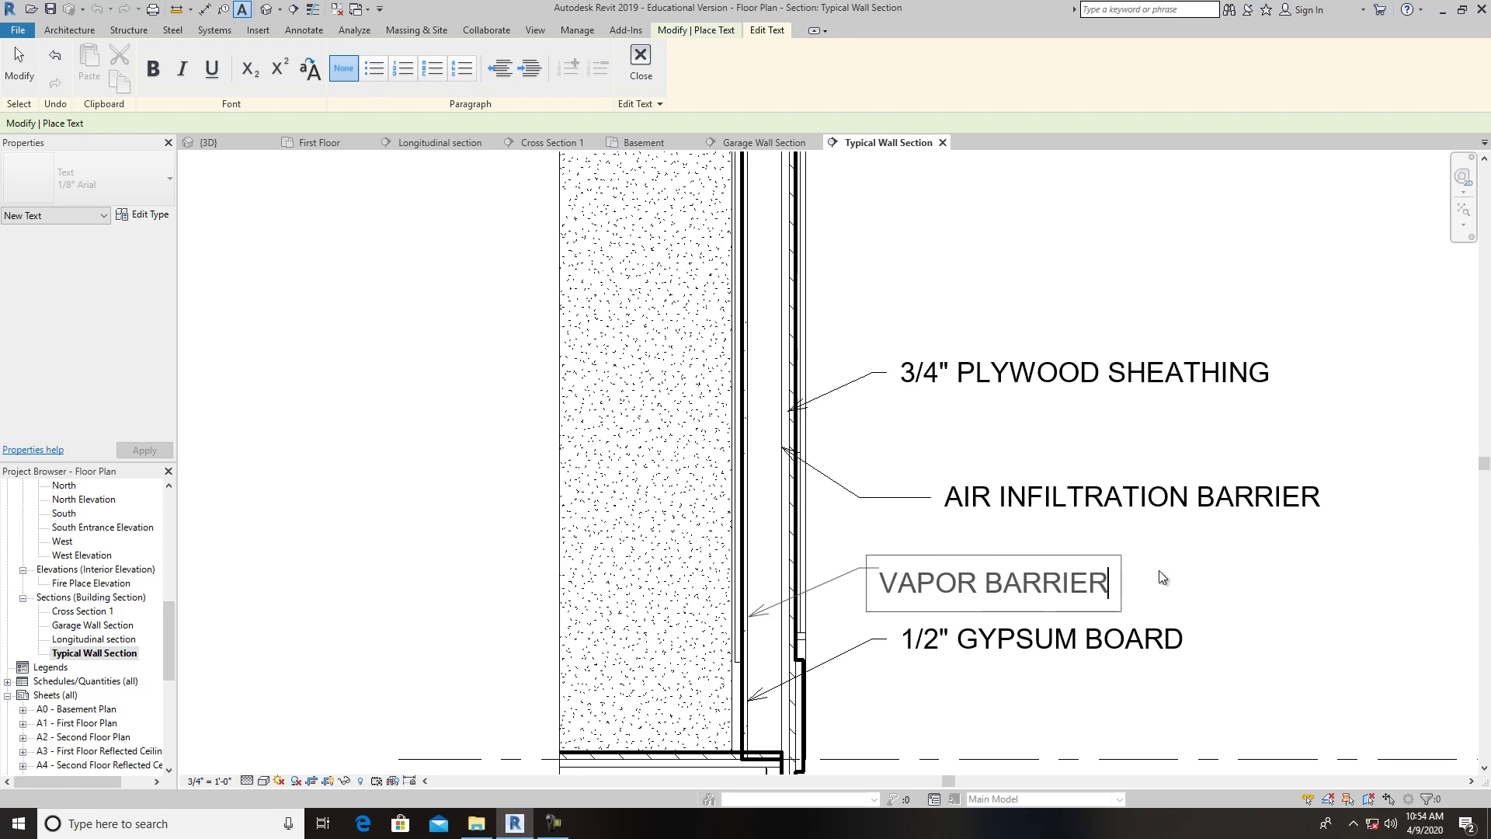
left_click(1186, 567)
Add a leader text note to the floor structure between the First Floor and Foundation levels, reading "2X14 FLOOR JOIST @ 16" O.C.".
scroll(1178, 609, "down", 3)
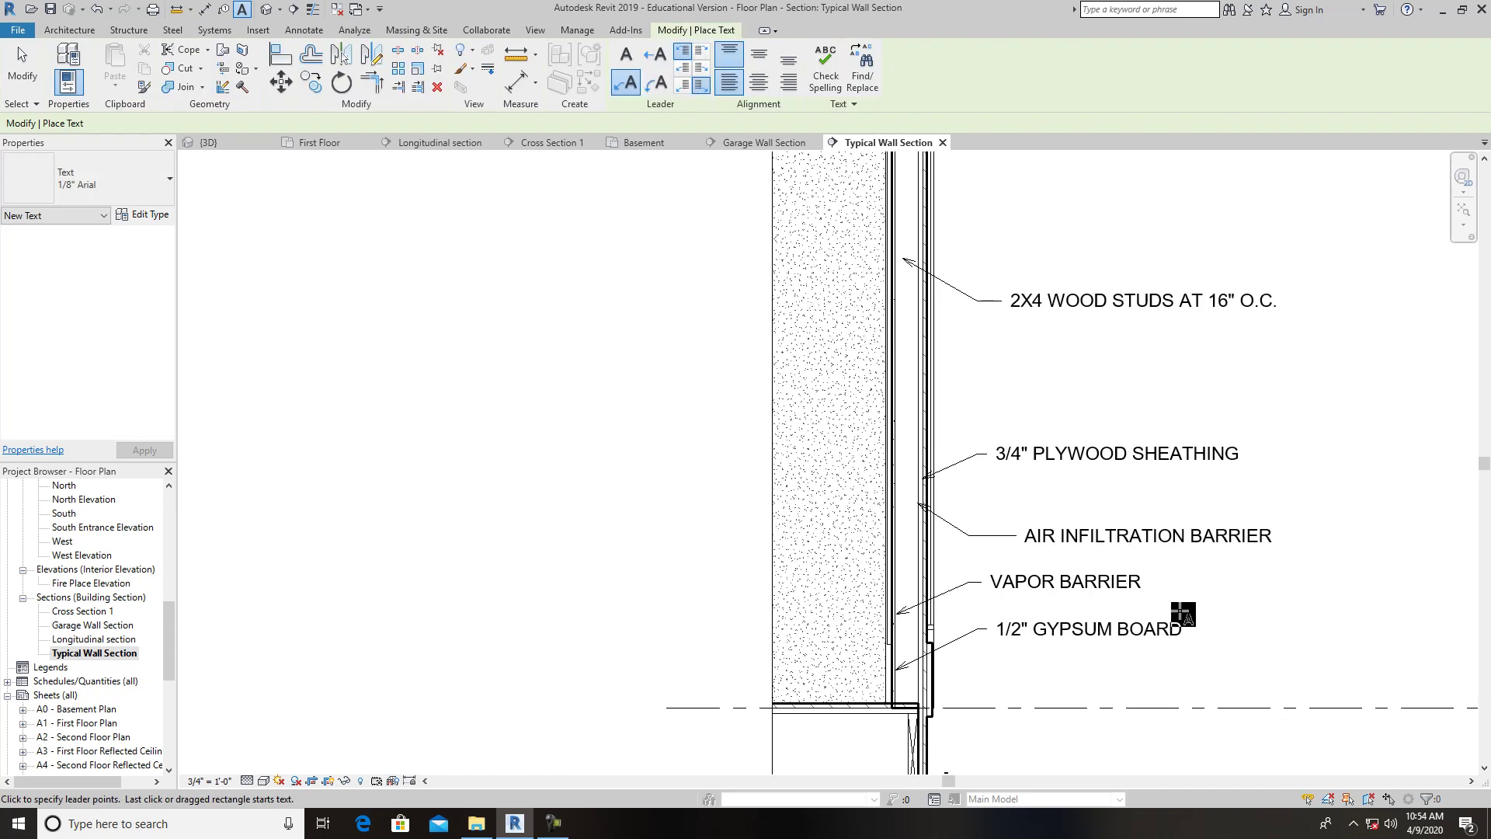
scroll(1182, 613, "down", 1)
scroll(1091, 564, "down", 2)
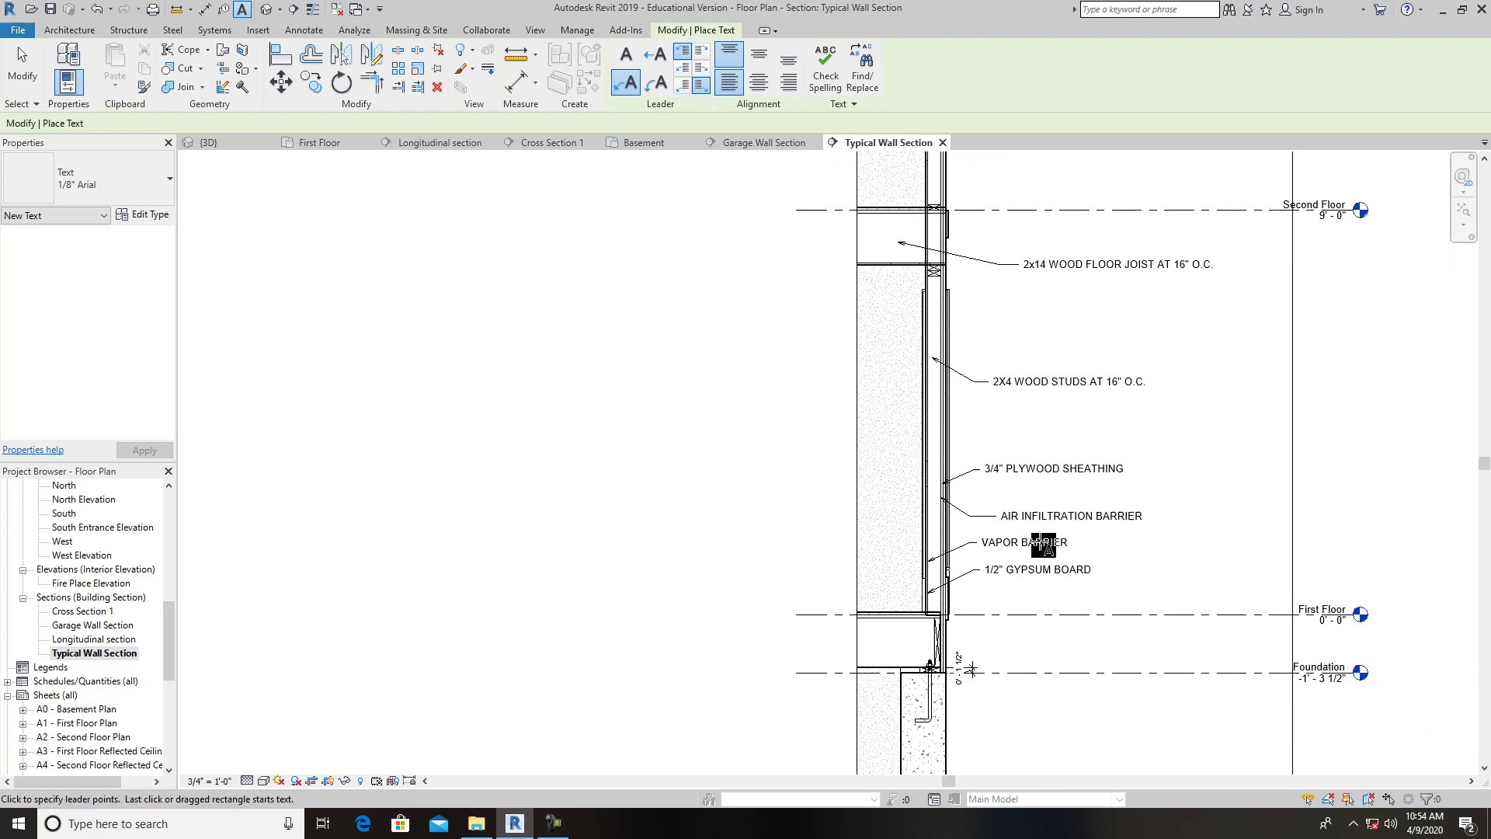
middle_click_drag(1052, 555, 1053, 396)
middle_click_drag(971, 574, 978, 474)
scroll(959, 489, "down", 2)
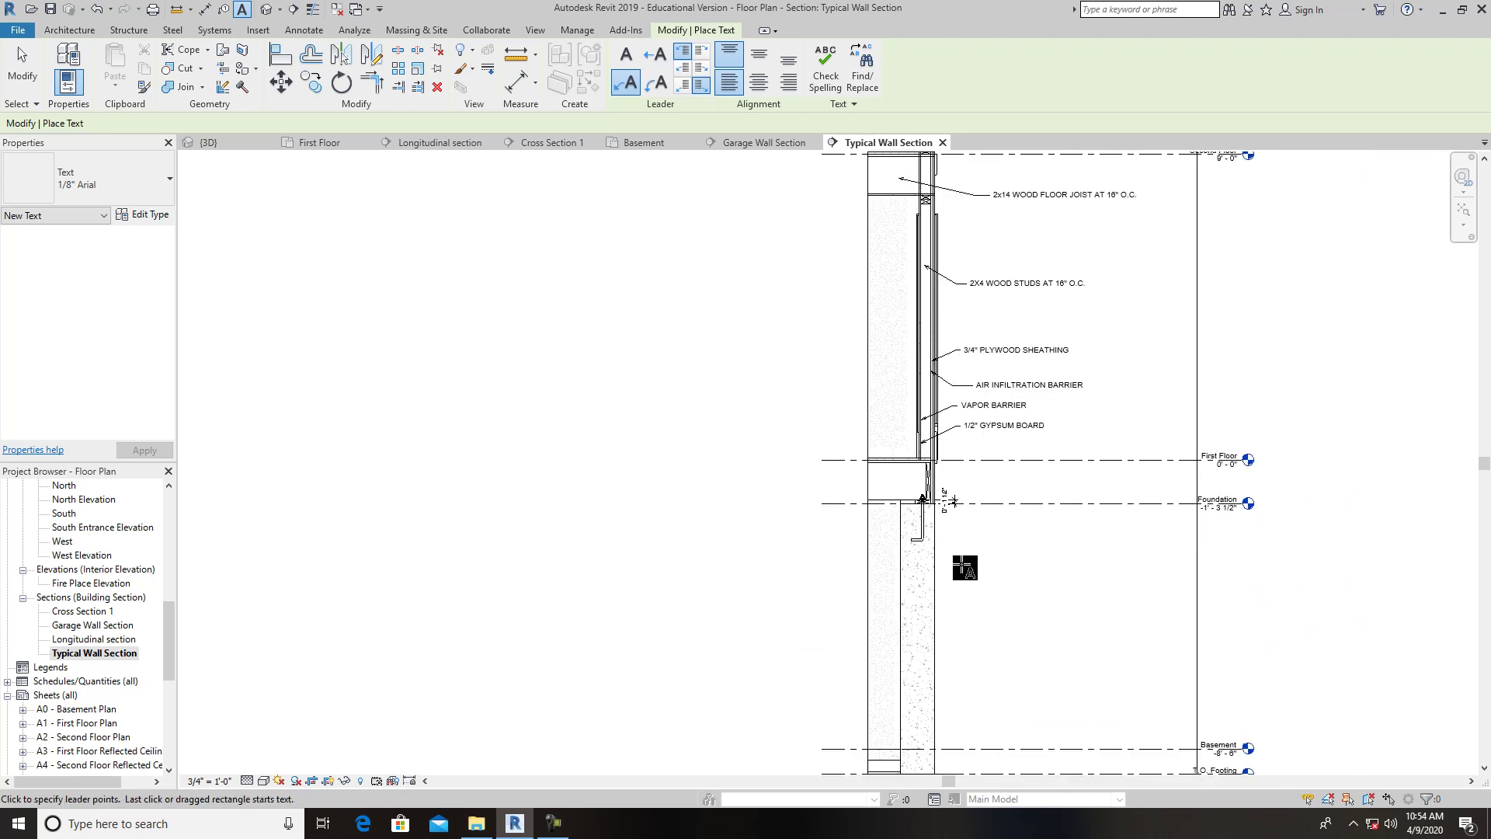
scroll(953, 501, "up", 2)
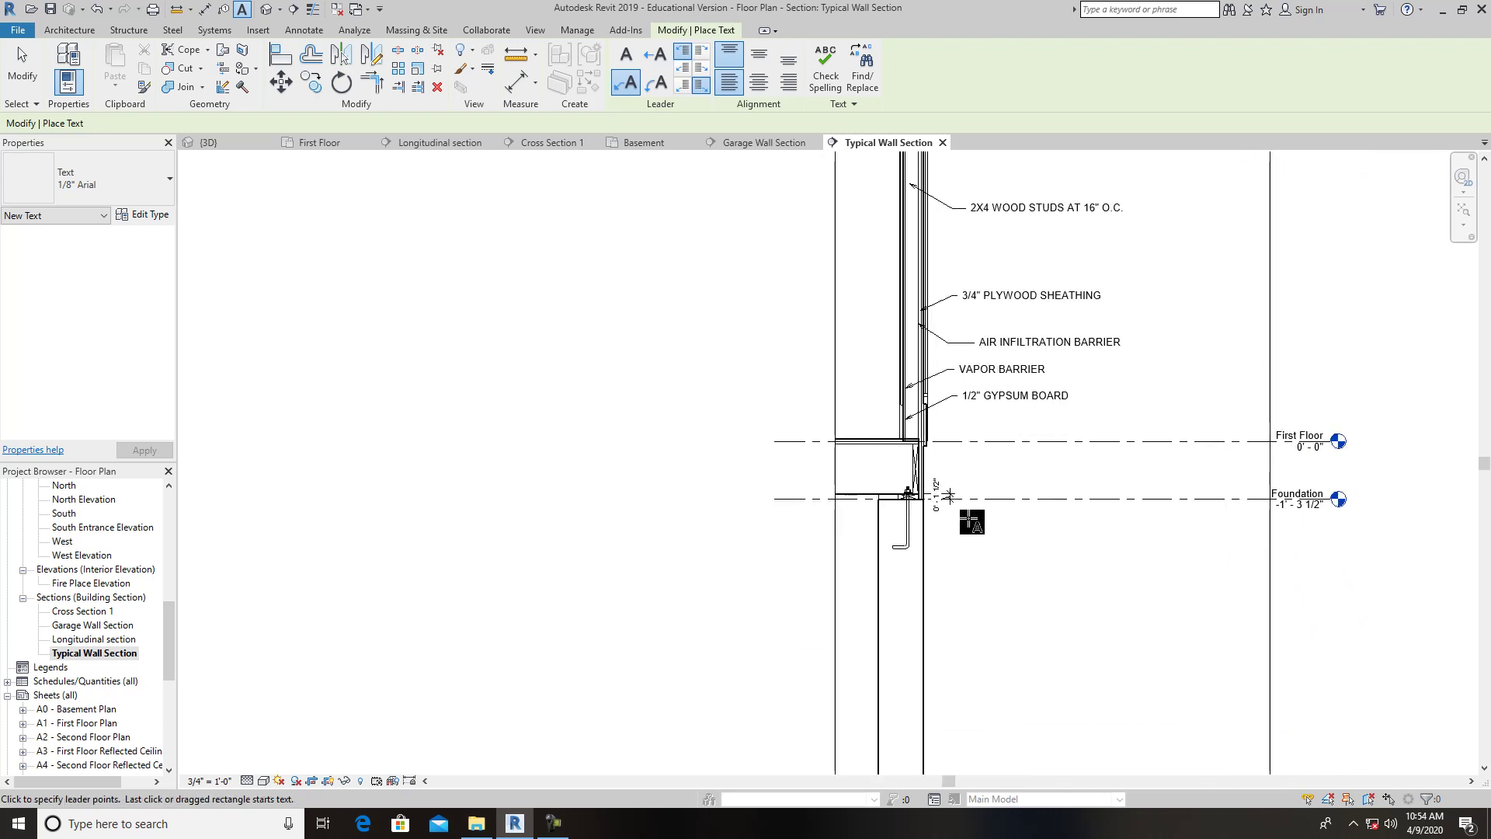
left_click(896, 468)
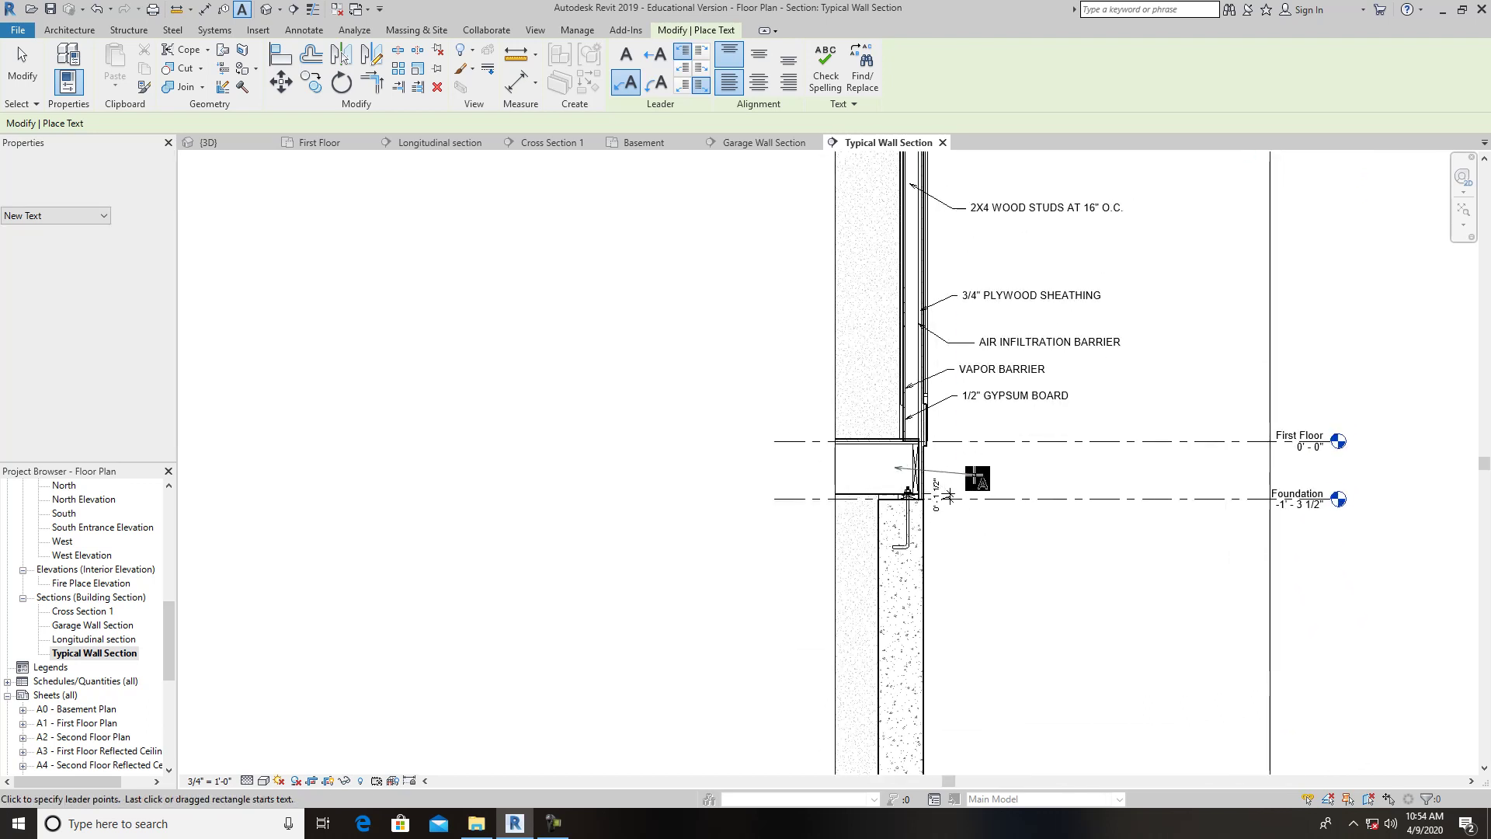
left_click(983, 486)
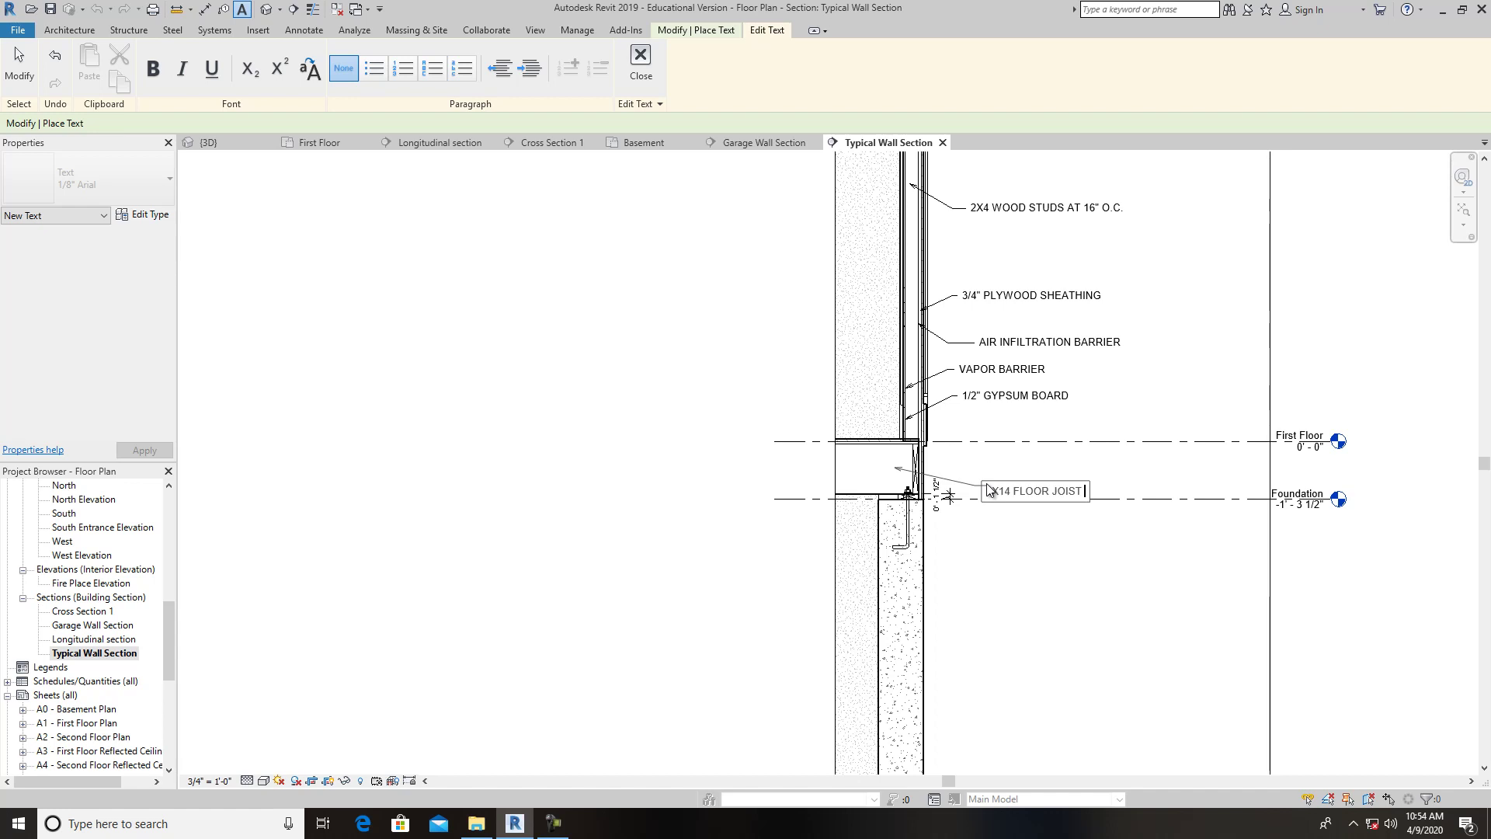
type("@ 16\" O.C.")
left_click(1059, 543)
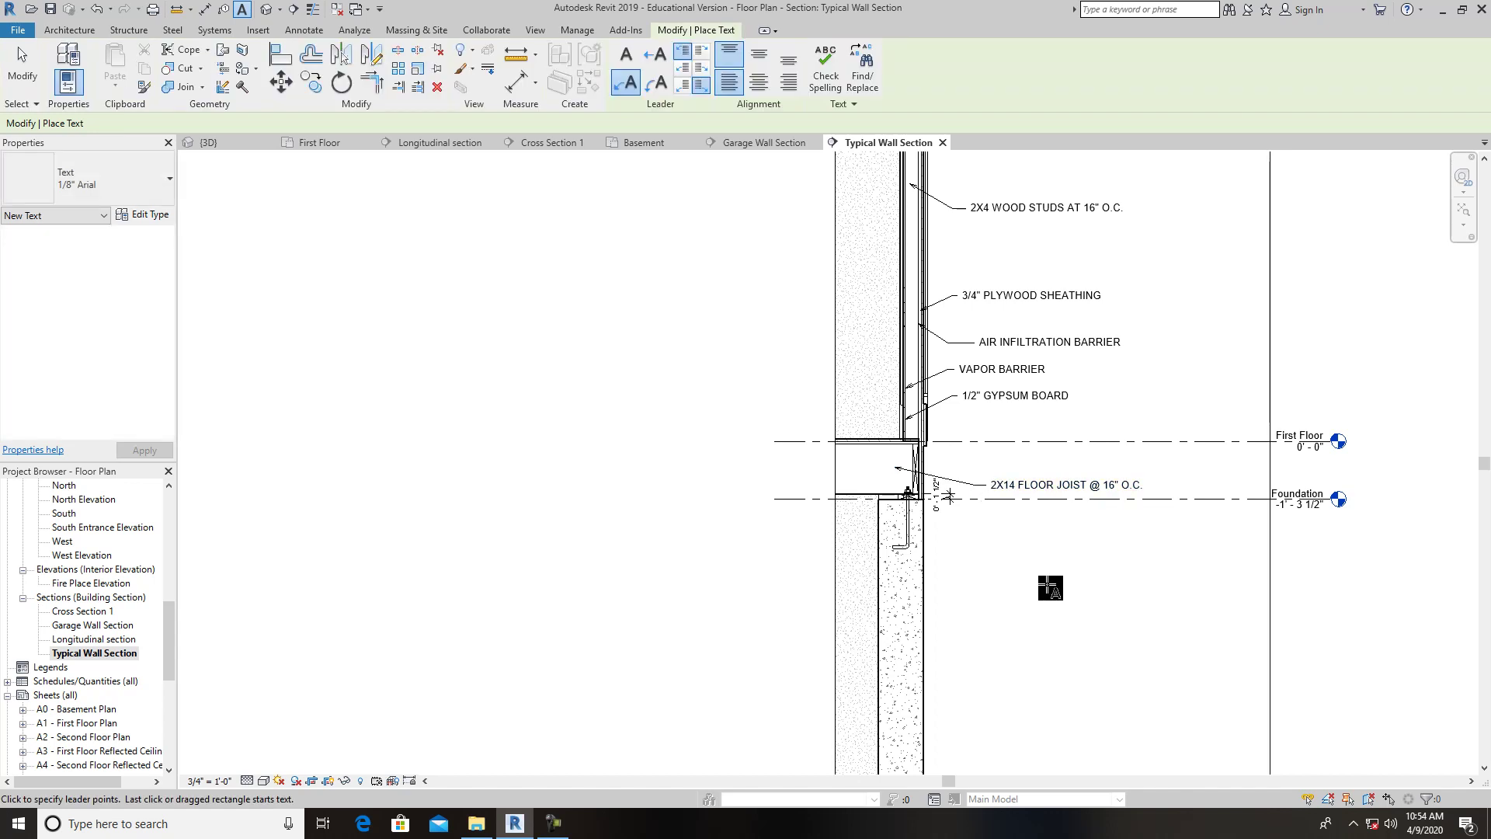
Add a leader text note to the upper wall's stud layer, between the Low Roof and Roof levels, reading "2X4 WALL STUD @ 16" O.C.".
middle_click_drag(1041, 602, 1032, 506)
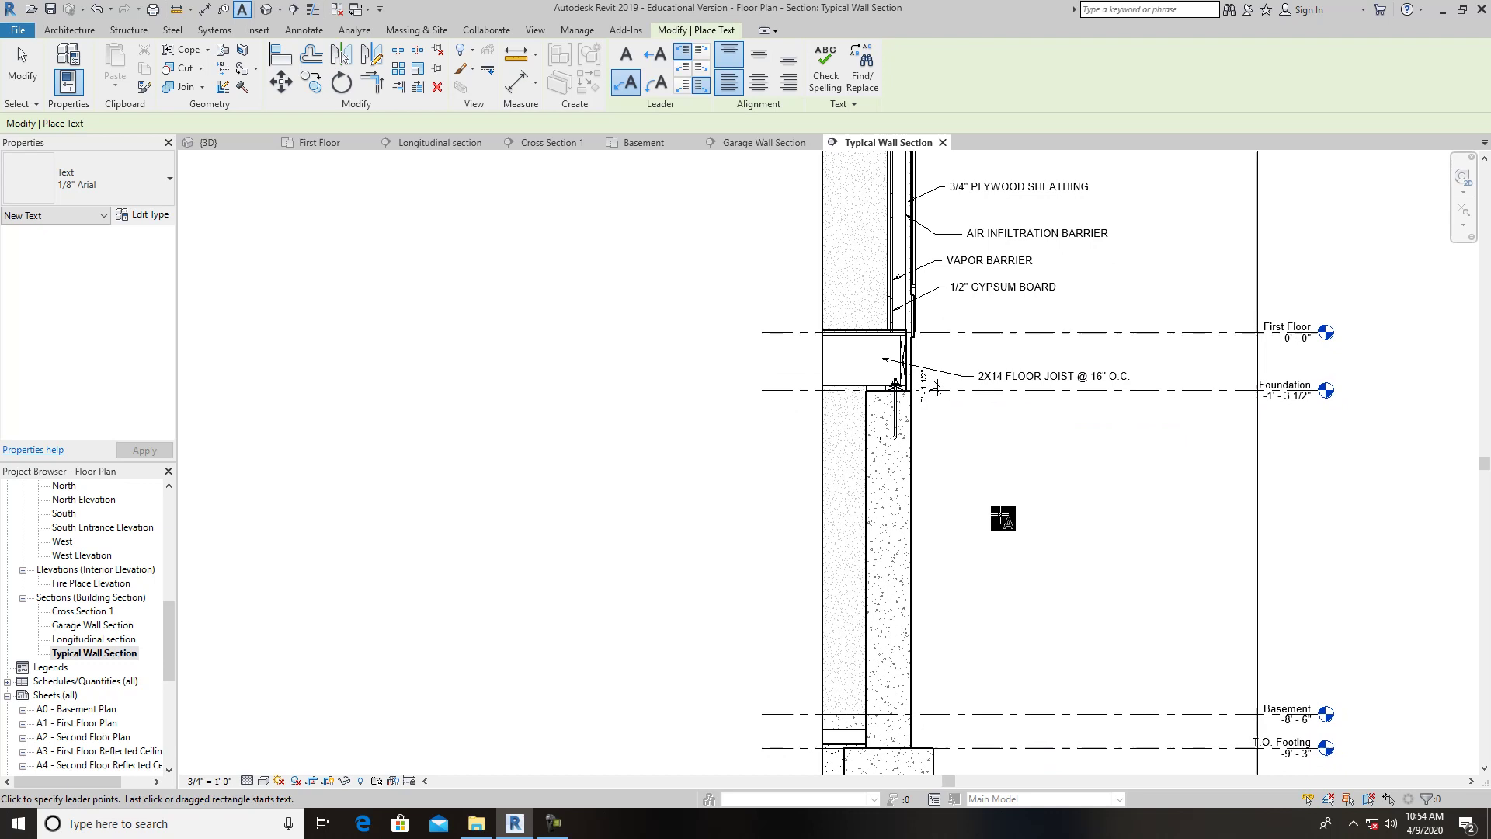
scroll(998, 516, "down", 1)
middle_click_drag(988, 615, 992, 739)
scroll(1051, 611, "down", 1)
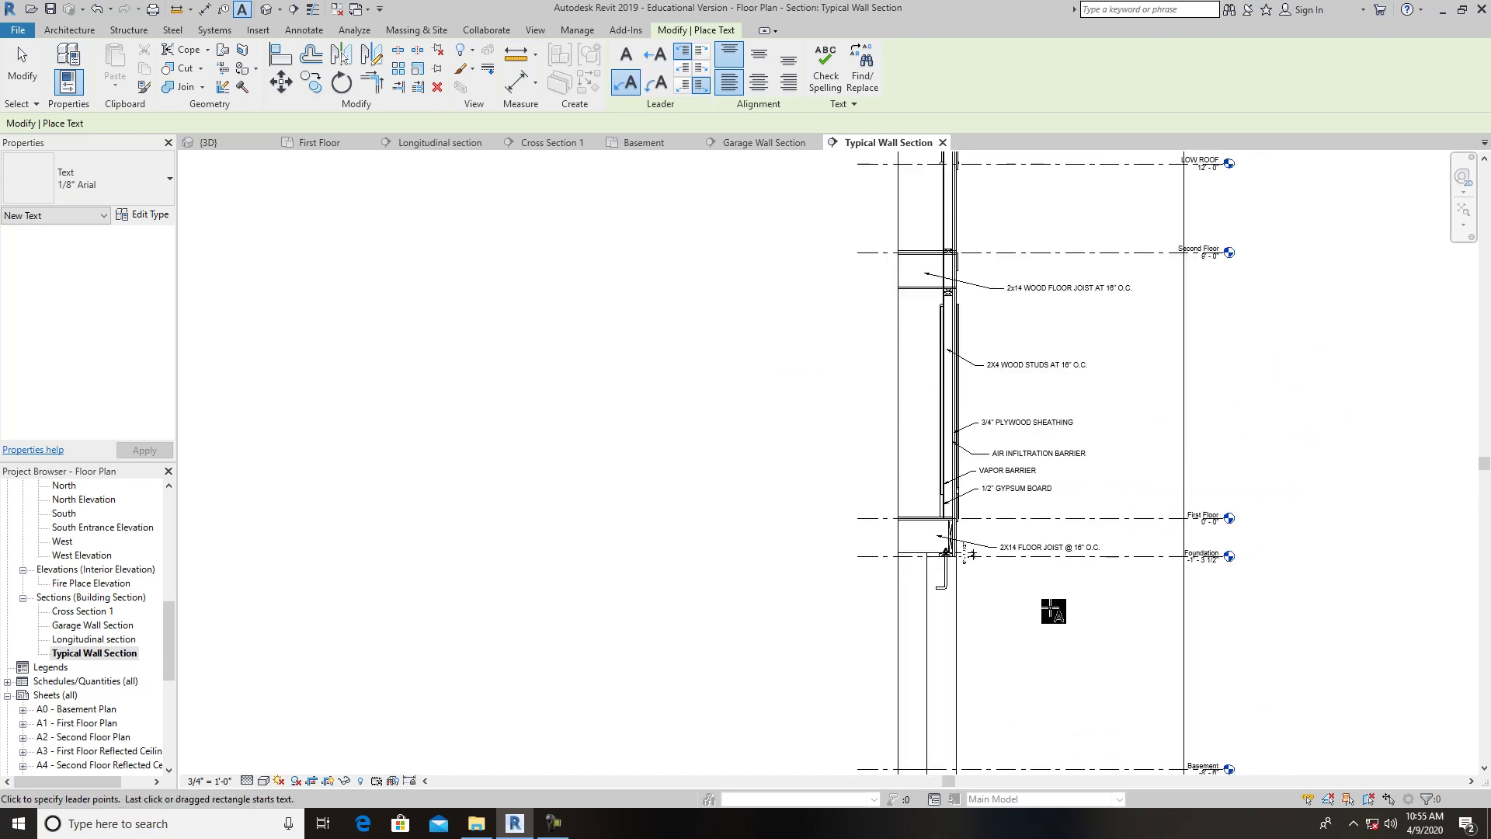
middle_click_drag(1047, 462, 1032, 649)
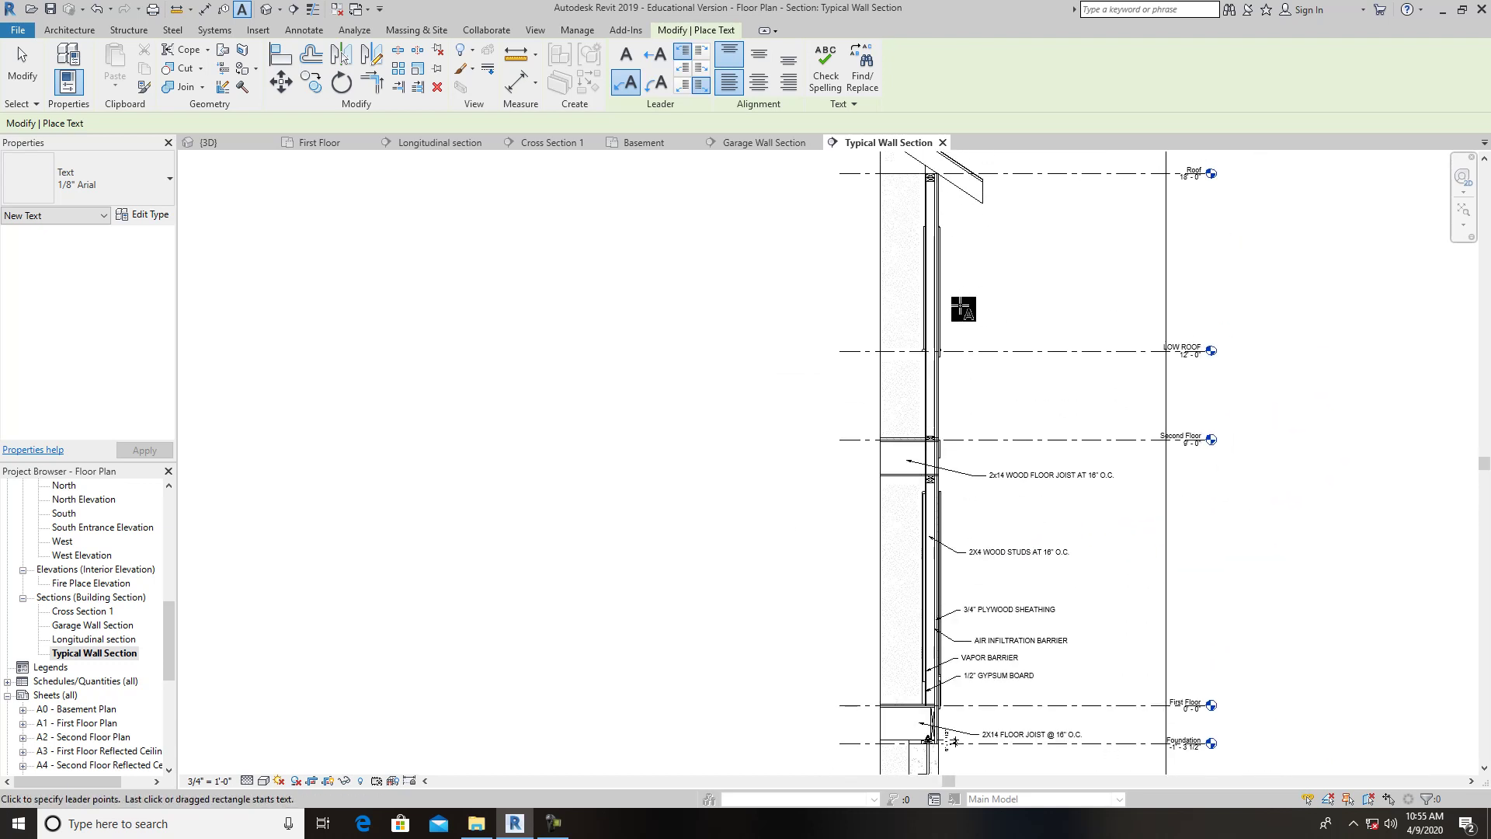
scroll(958, 306, "up", 1)
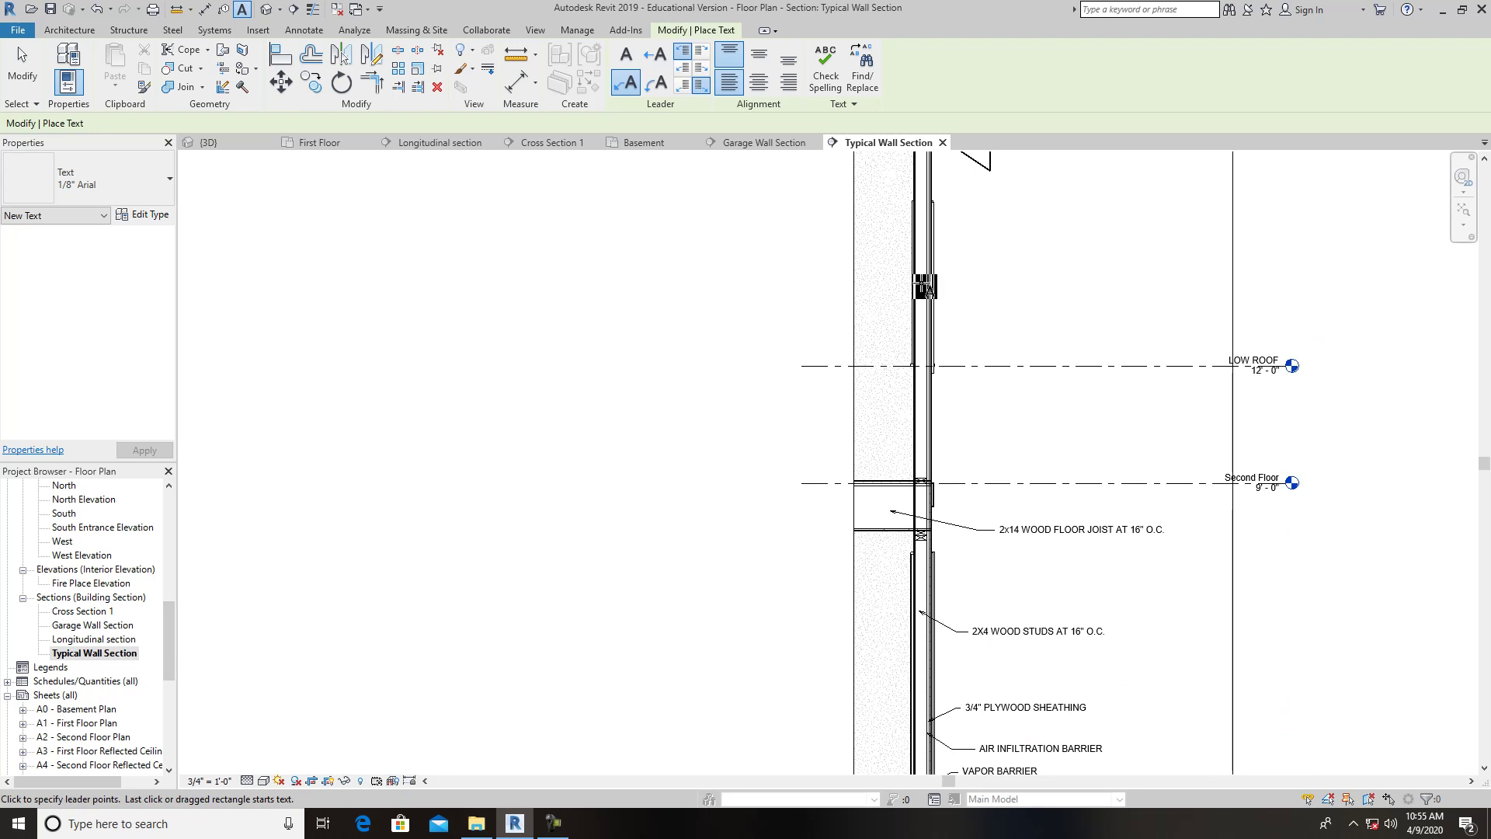
middle_click_drag(983, 307, 1022, 508)
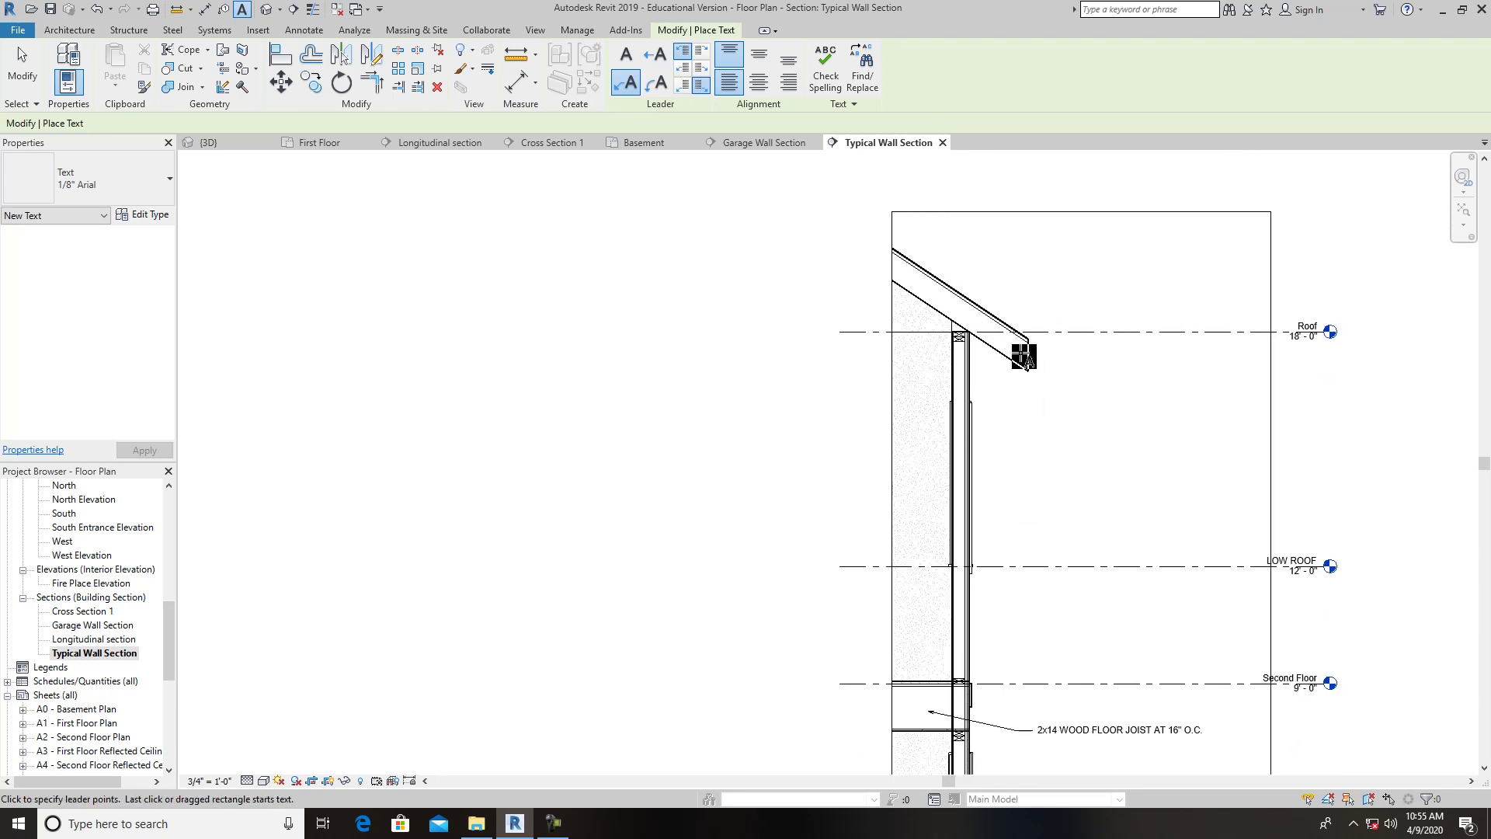
left_click(962, 420)
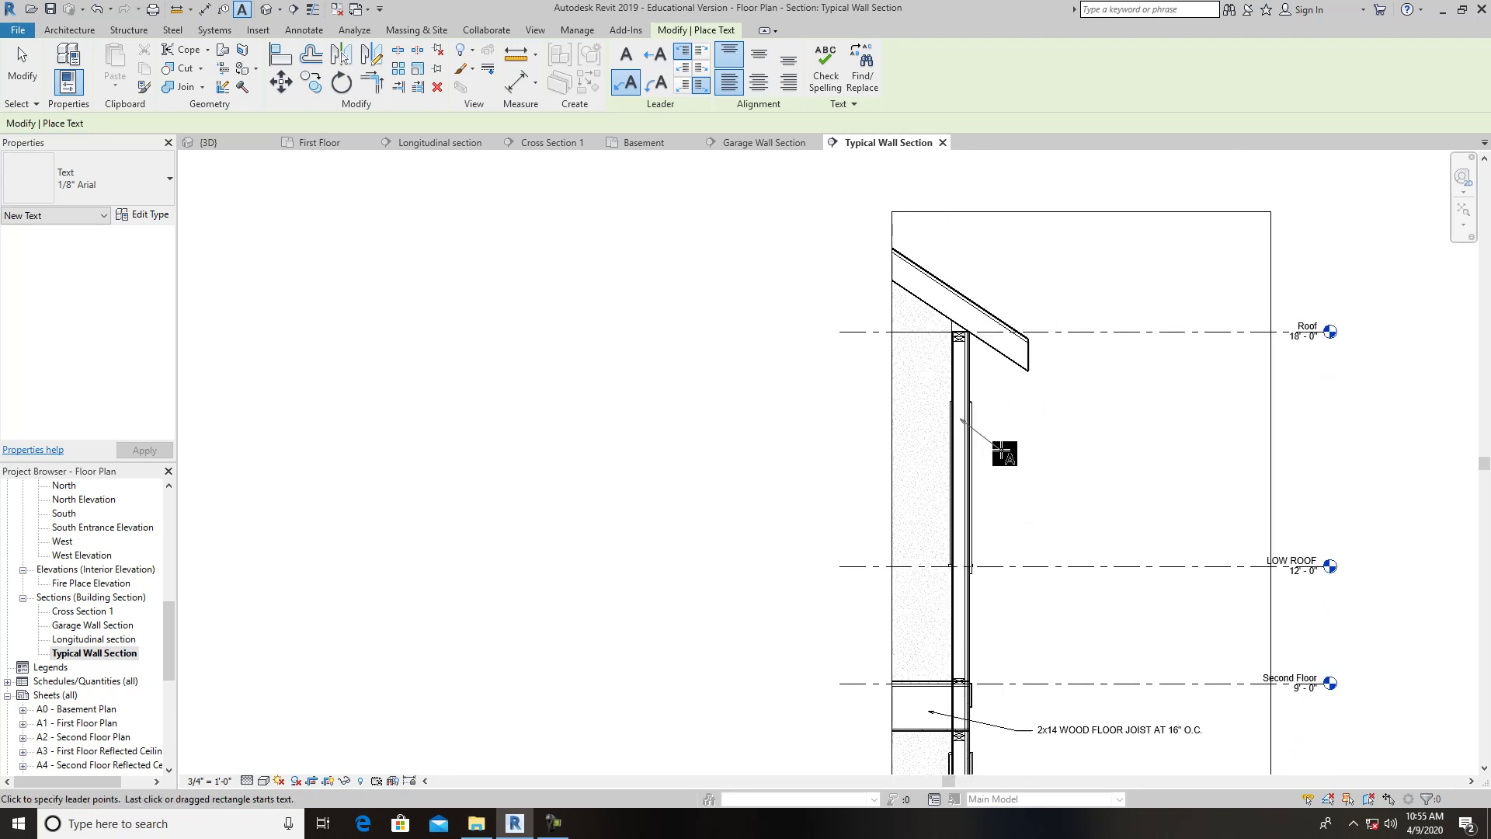
left_click(1025, 448)
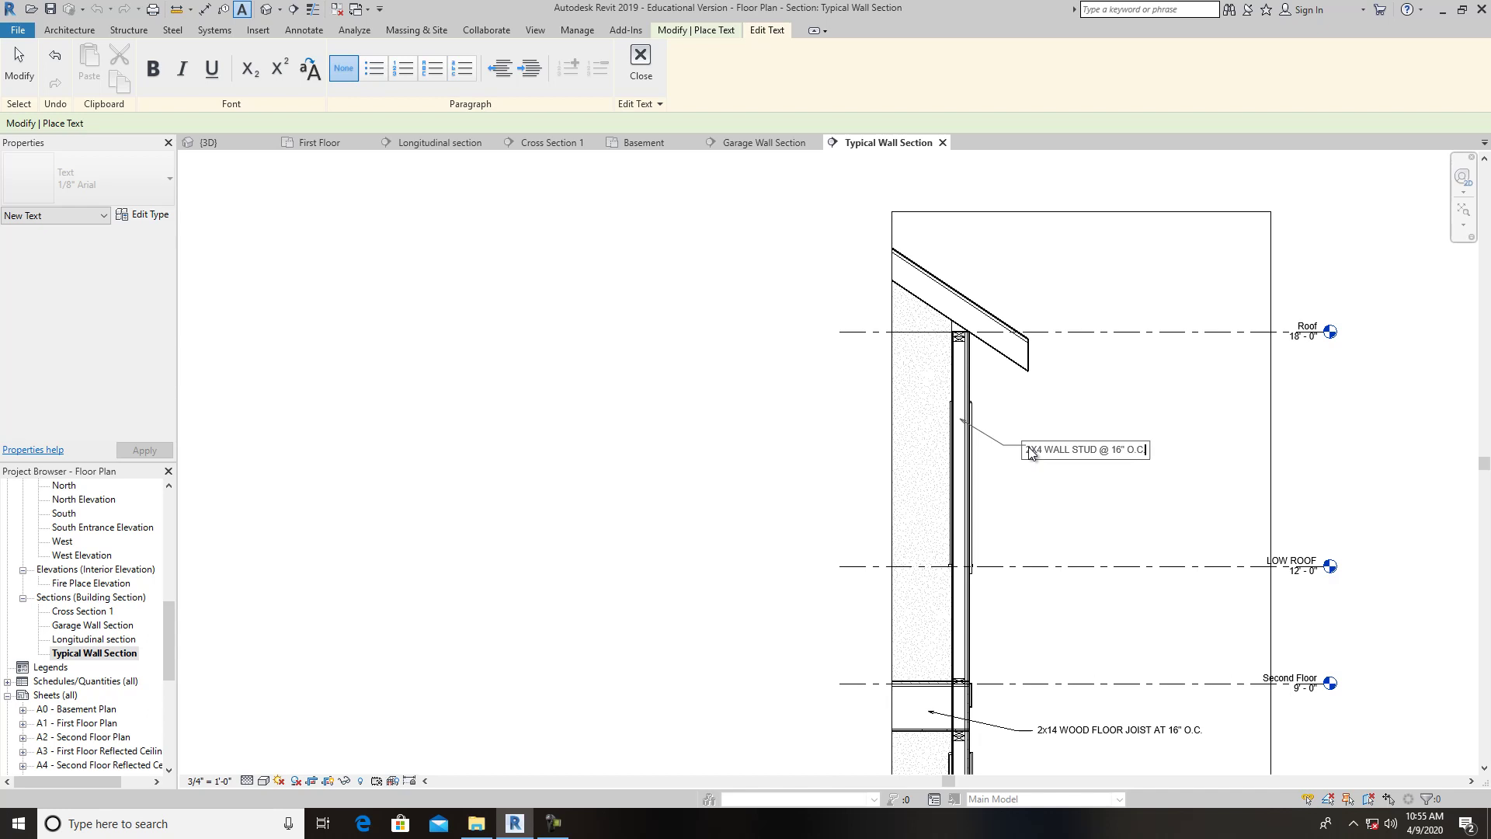
left_click(1211, 382)
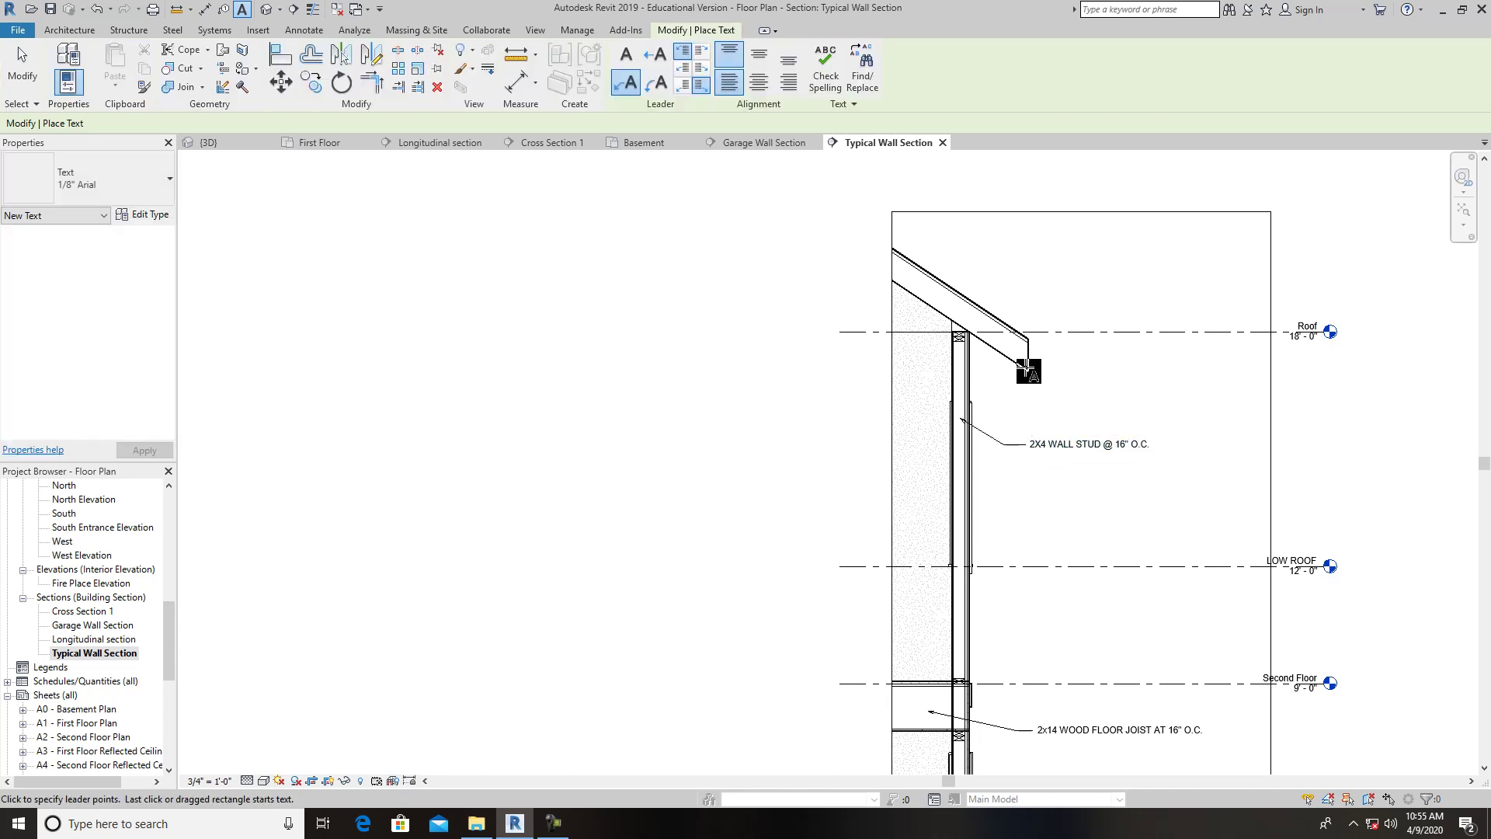
Check the roof's type, and add a two-segment leader text note at the eave reading "2X8 RAFTER WITH 3/4" PLYWOOD".
key("Escape")
left_click(1022, 370)
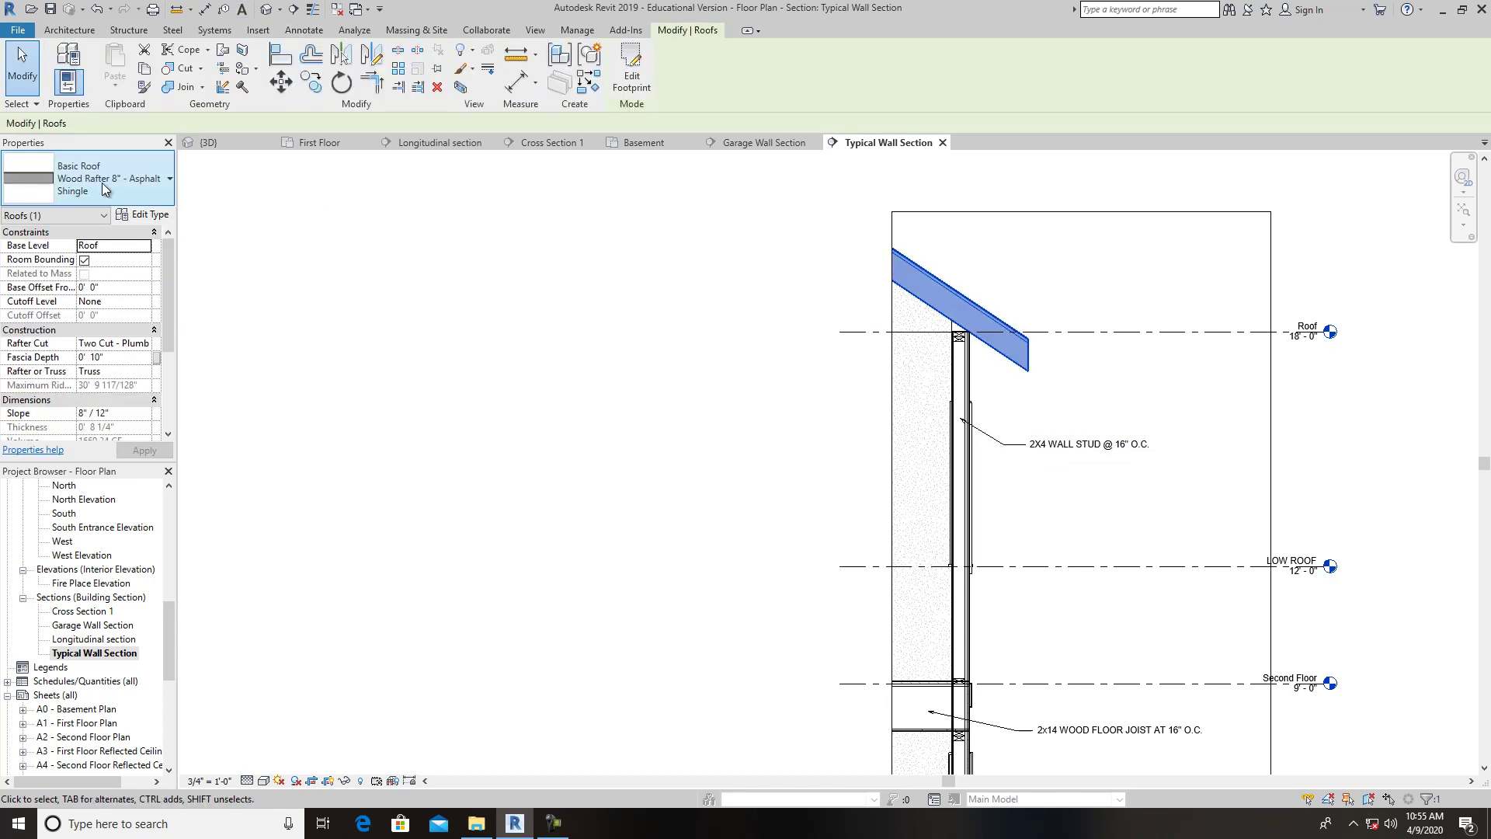
left_click(818, 309)
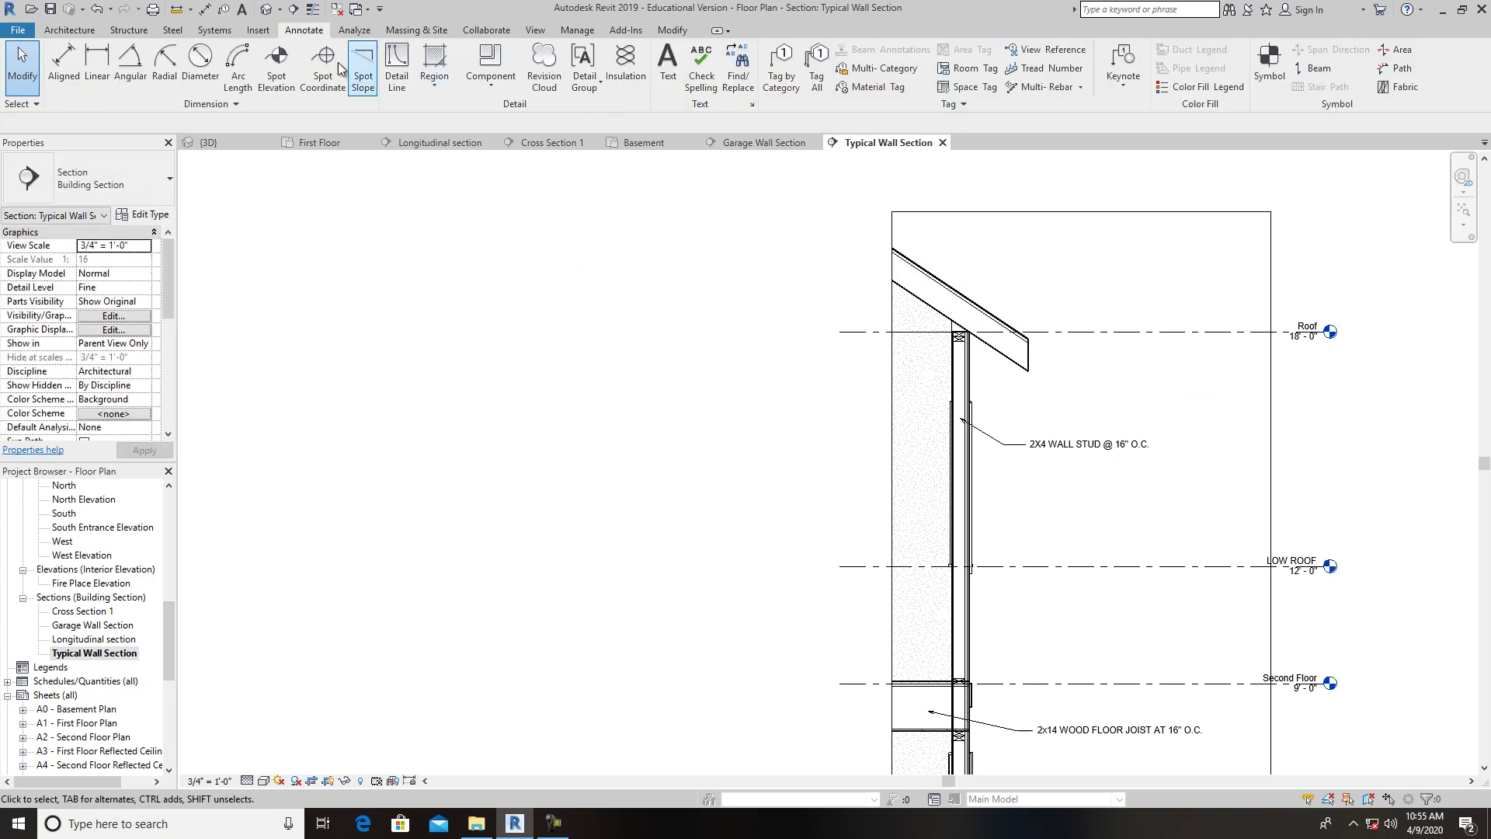
left_click(667, 70)
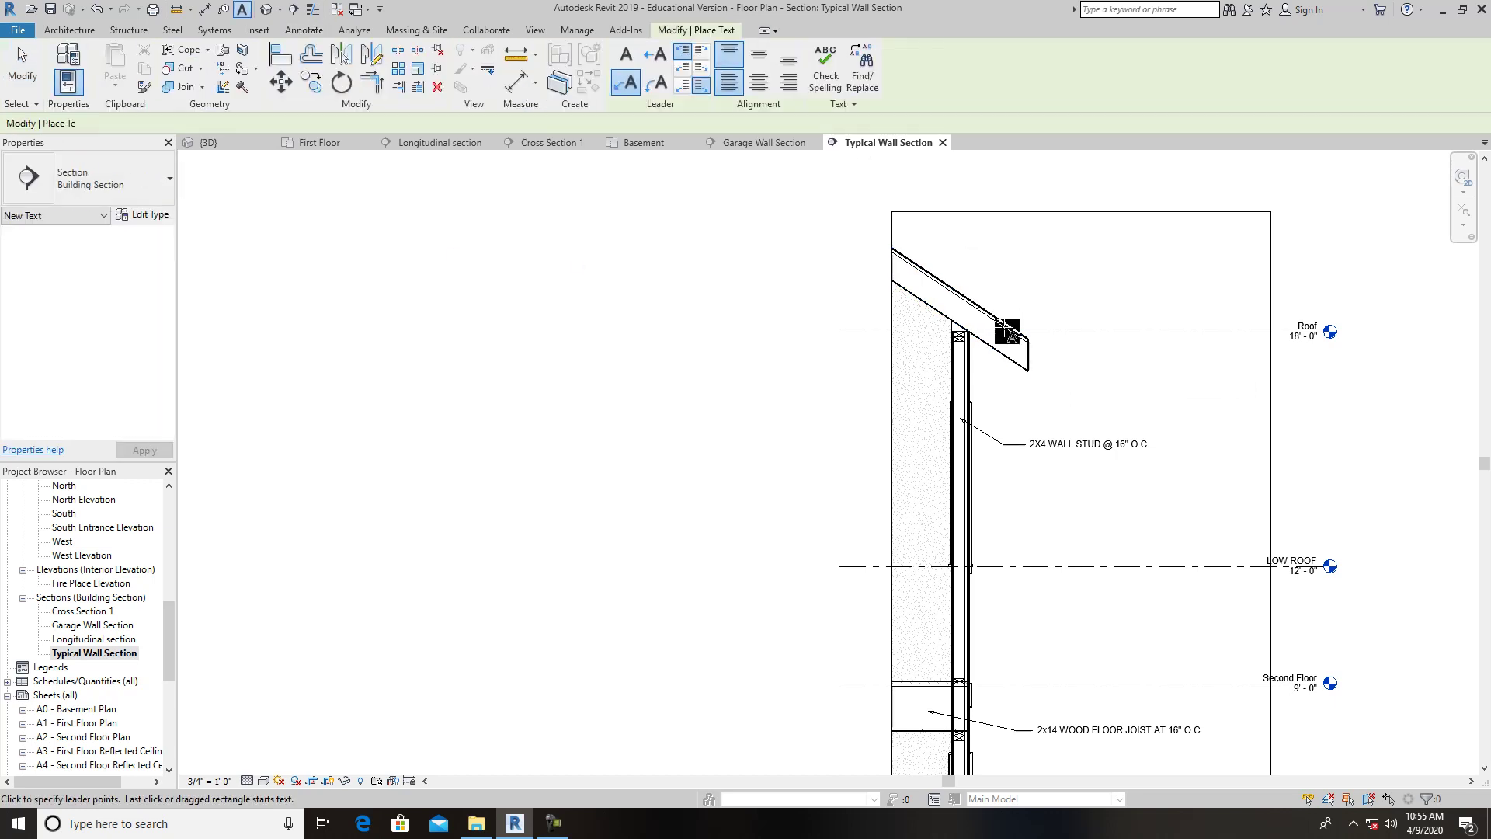
left_click(1023, 355)
left_click(1053, 371)
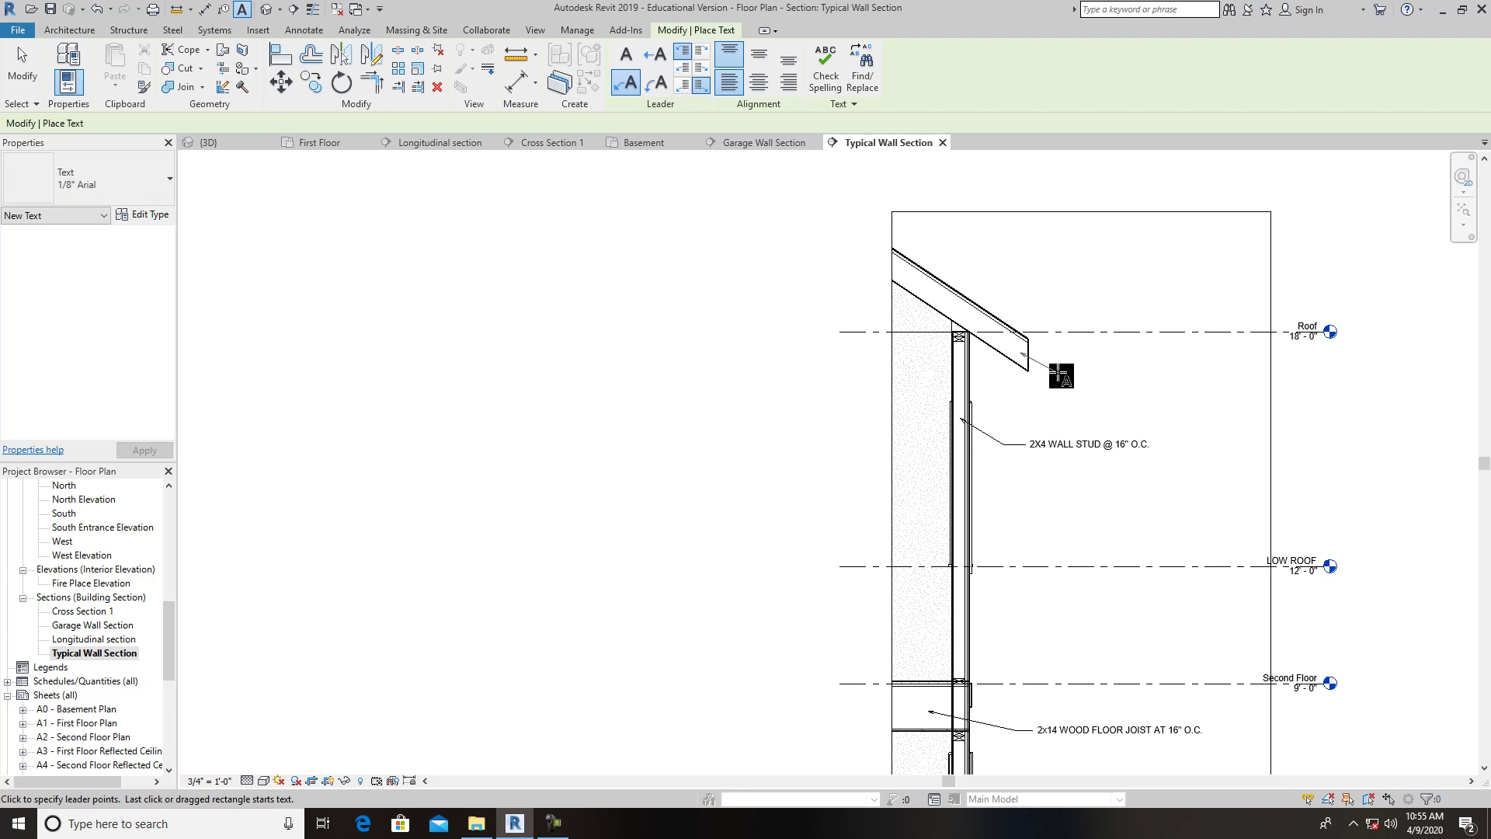
left_click(1089, 373)
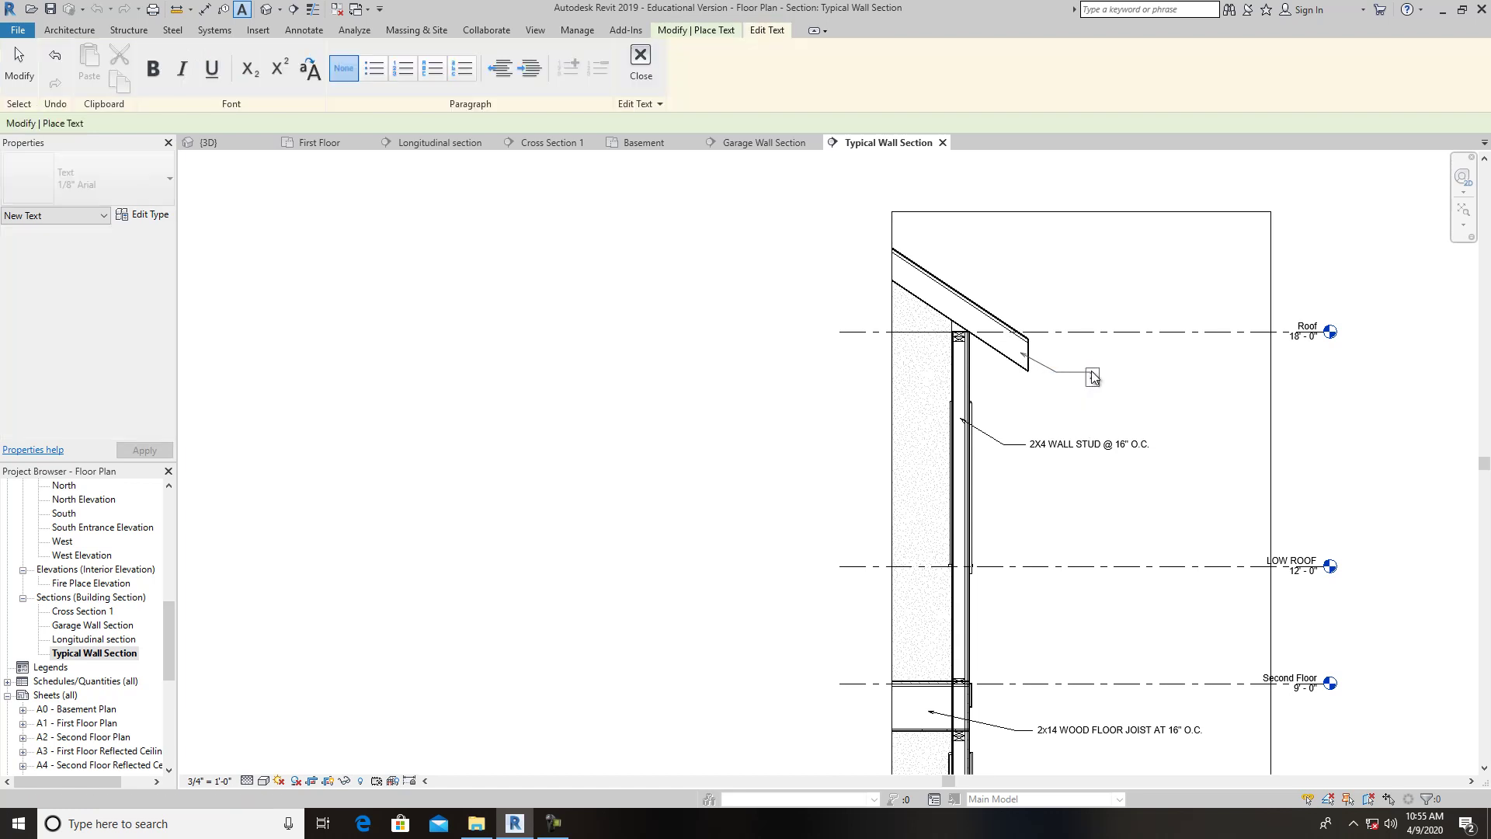
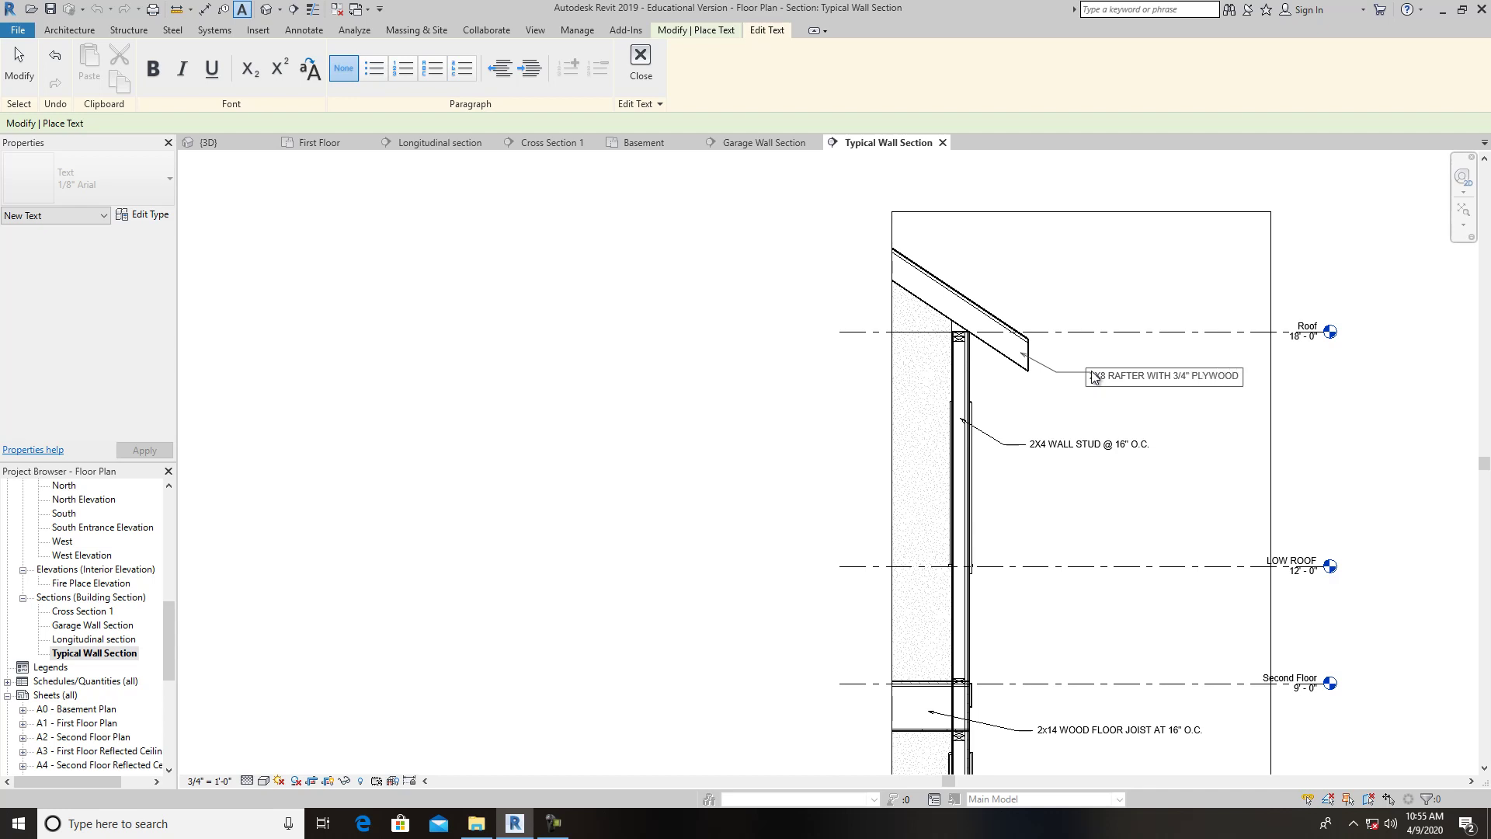
left_click(1236, 447)
key("Escape")
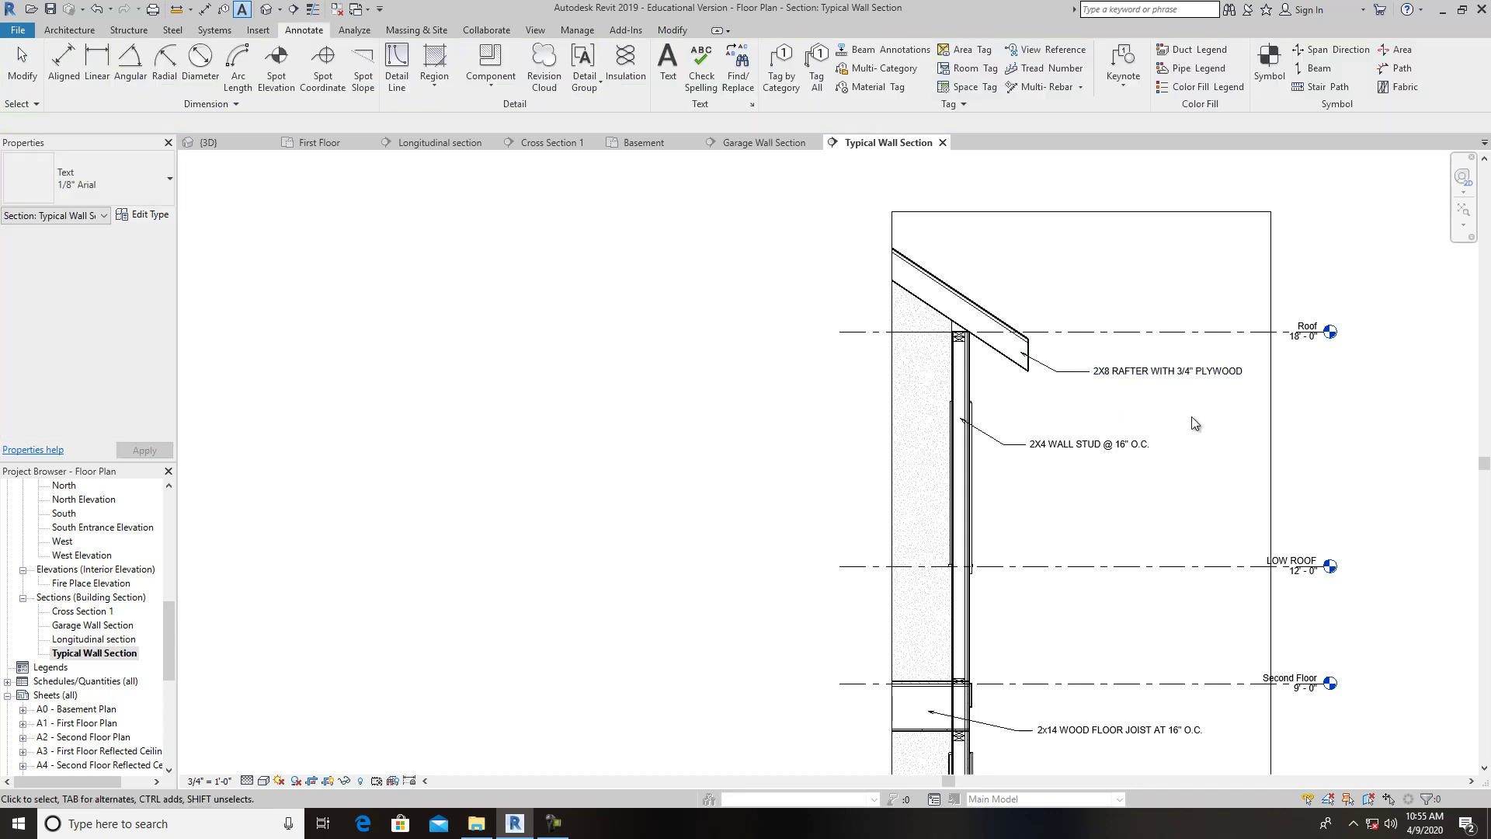
Examine the layer assembly of the sloped roof's type to see its materials and thicknesses, leaving it as is.
scroll(1200, 422, "up", 3)
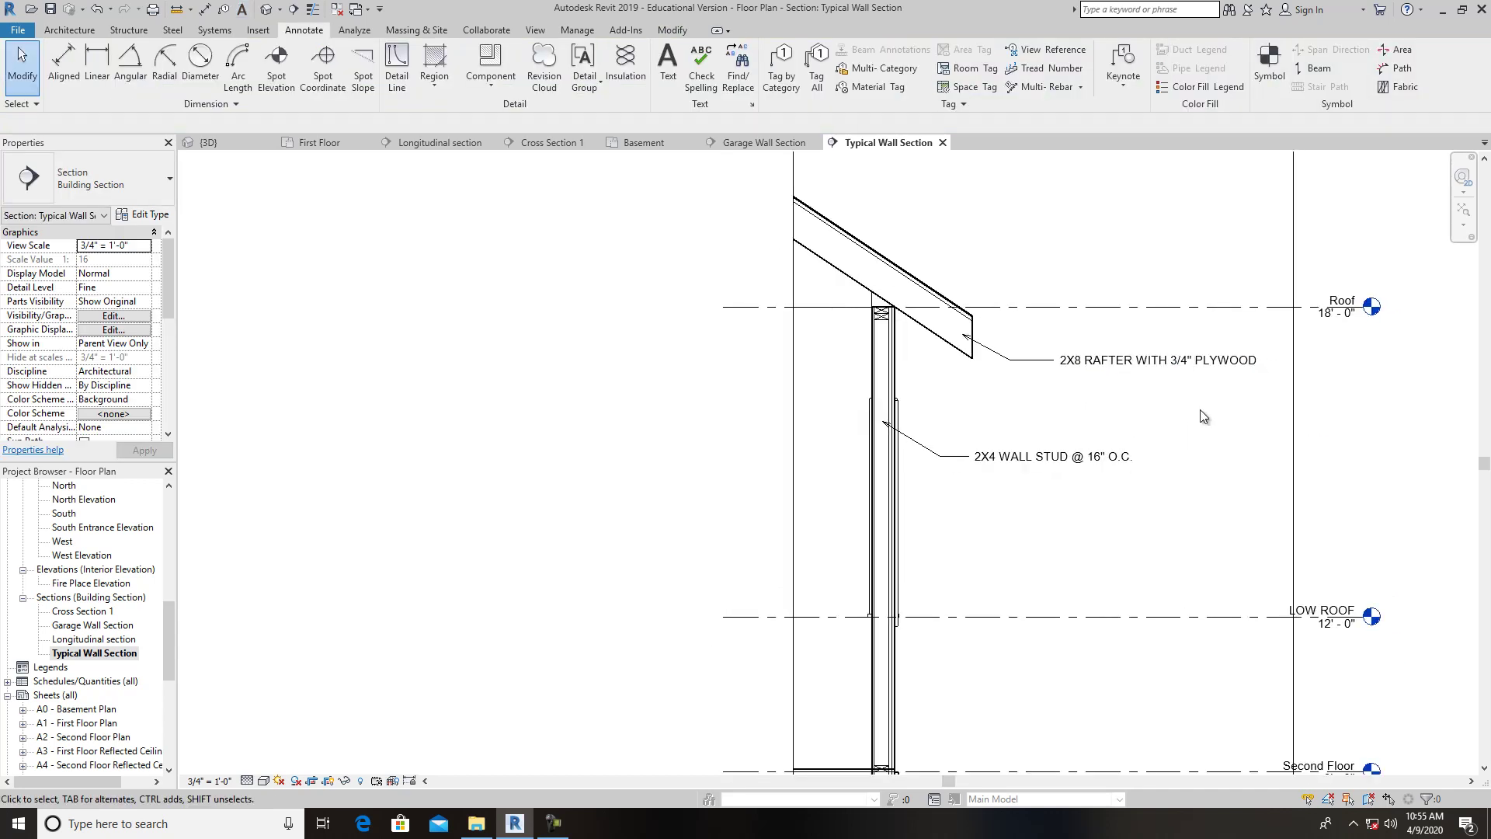
left_click(948, 348)
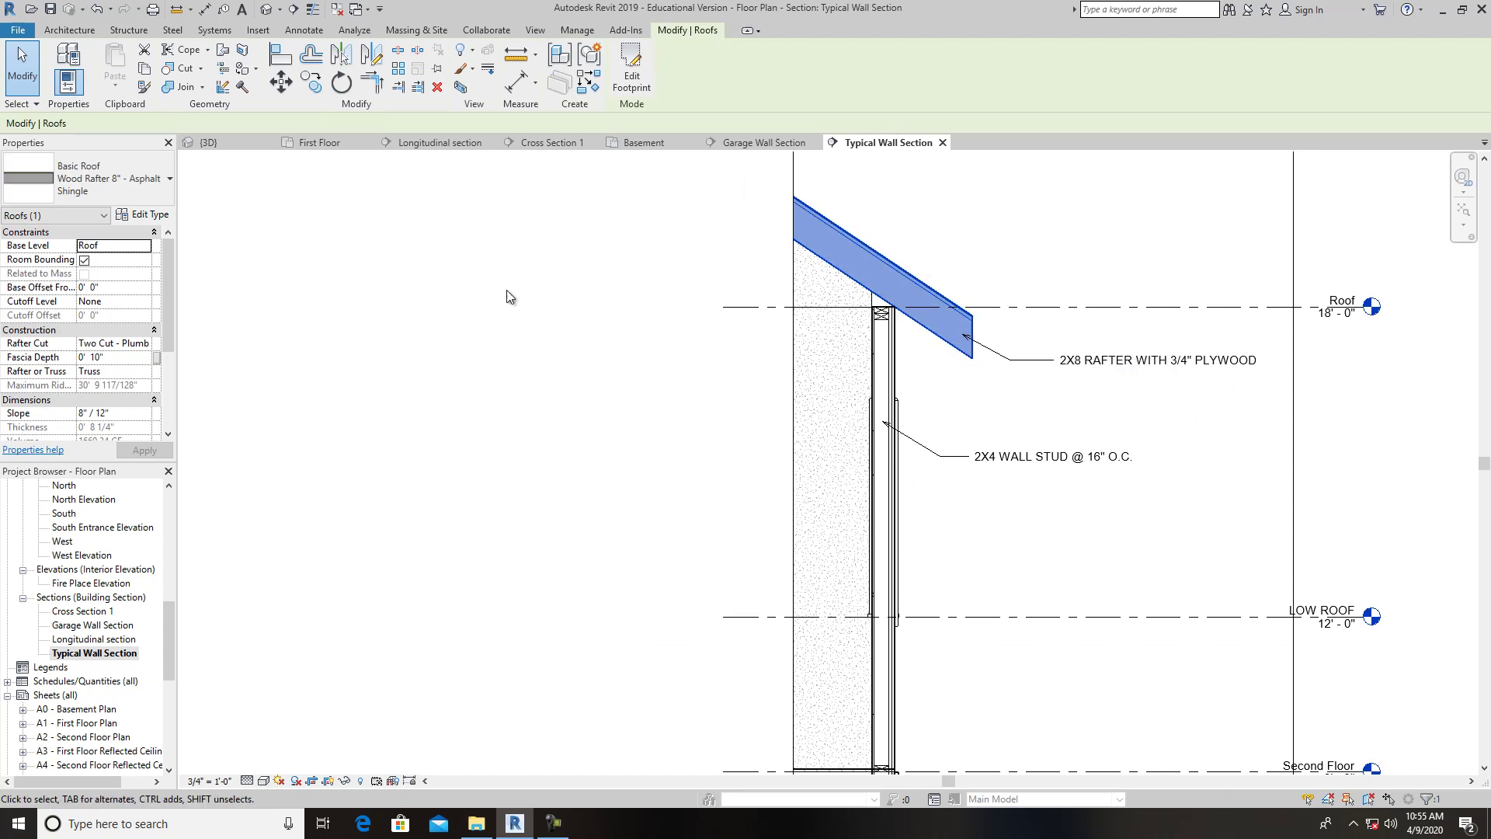
left_click(142, 214)
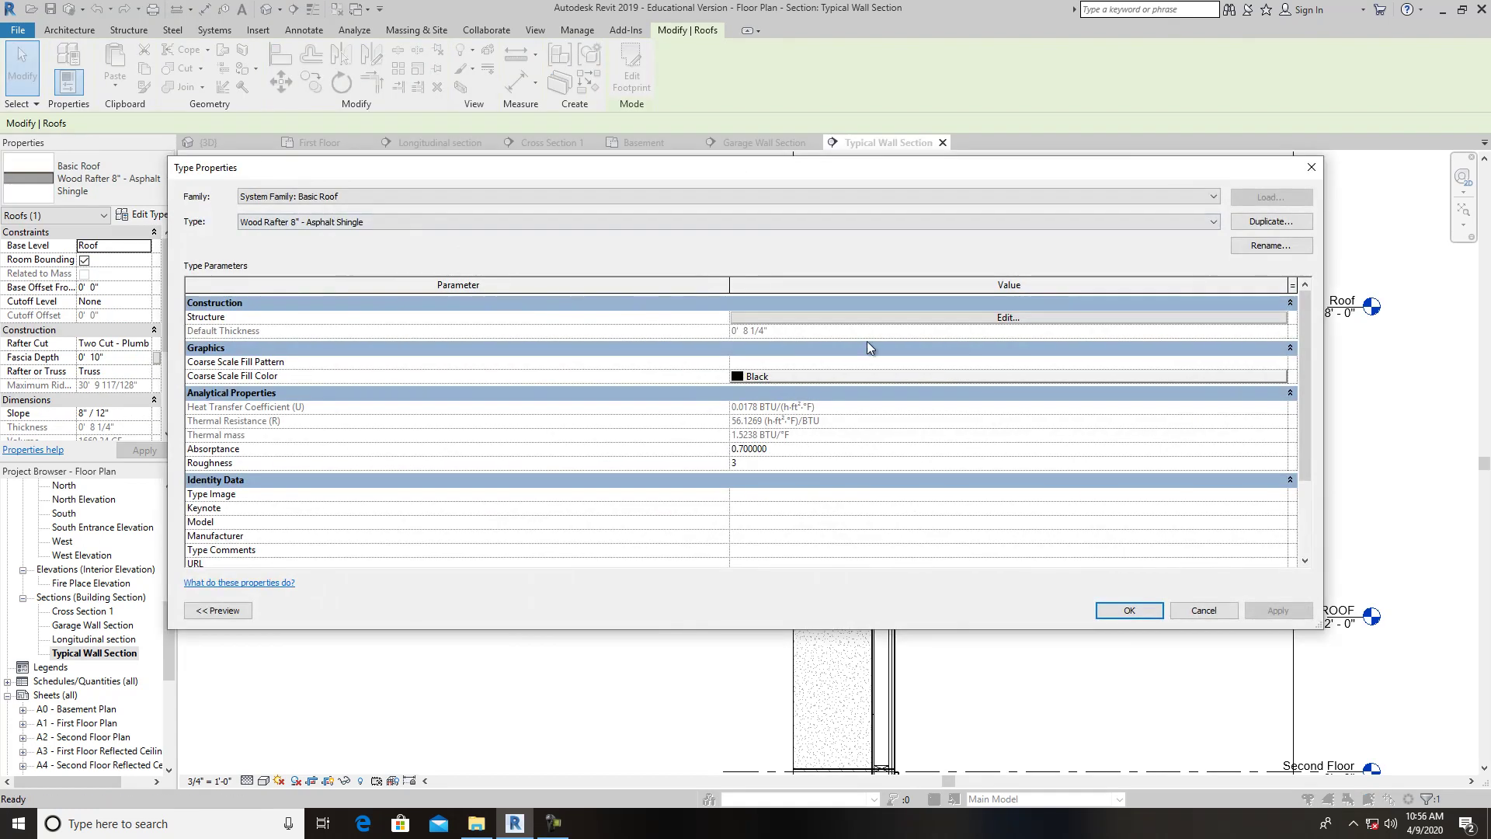
left_click(879, 319)
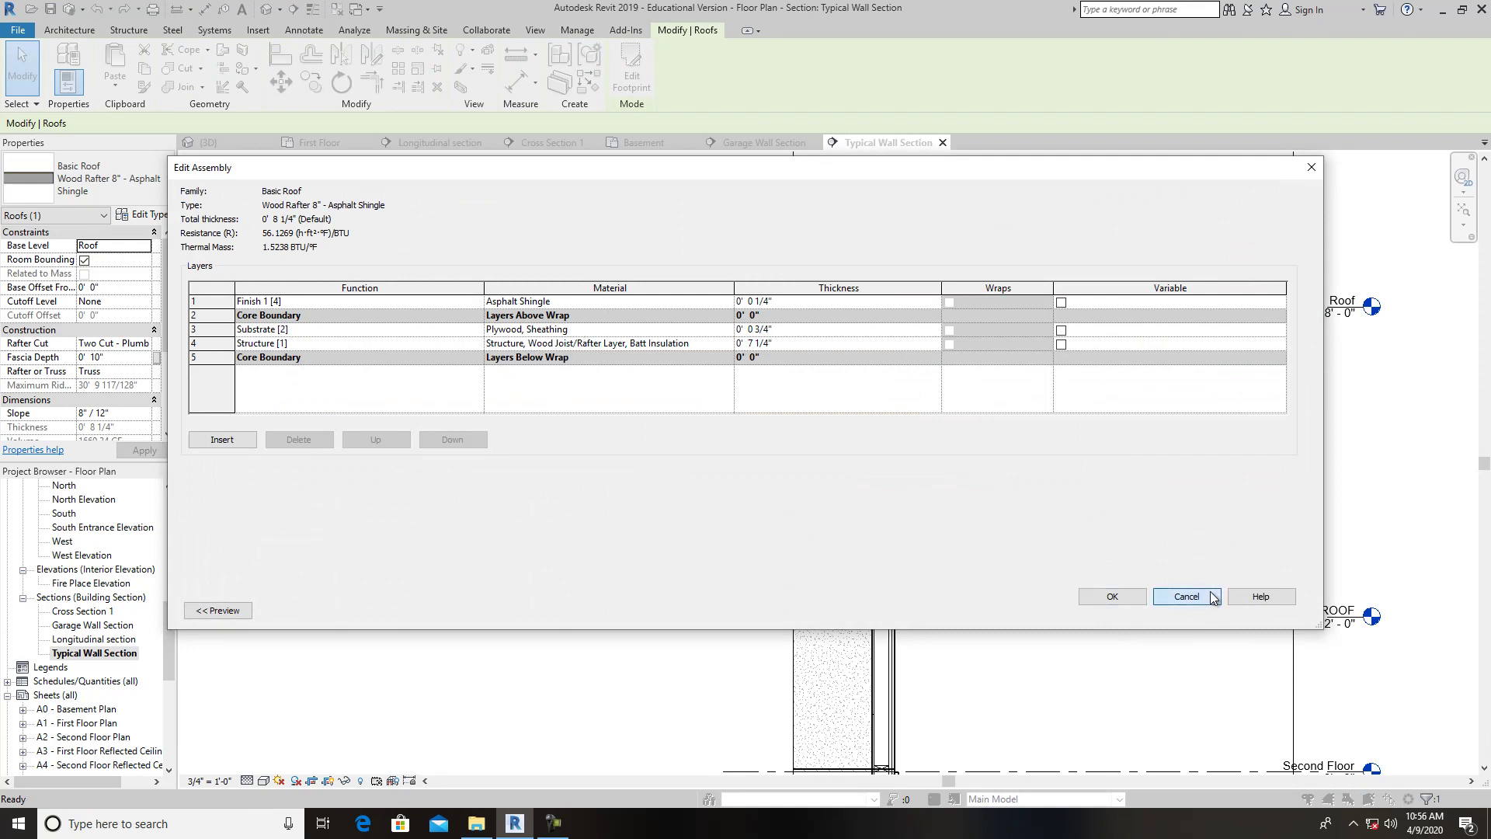
left_click(1187, 596)
left_click(1196, 611)
left_click(1116, 412)
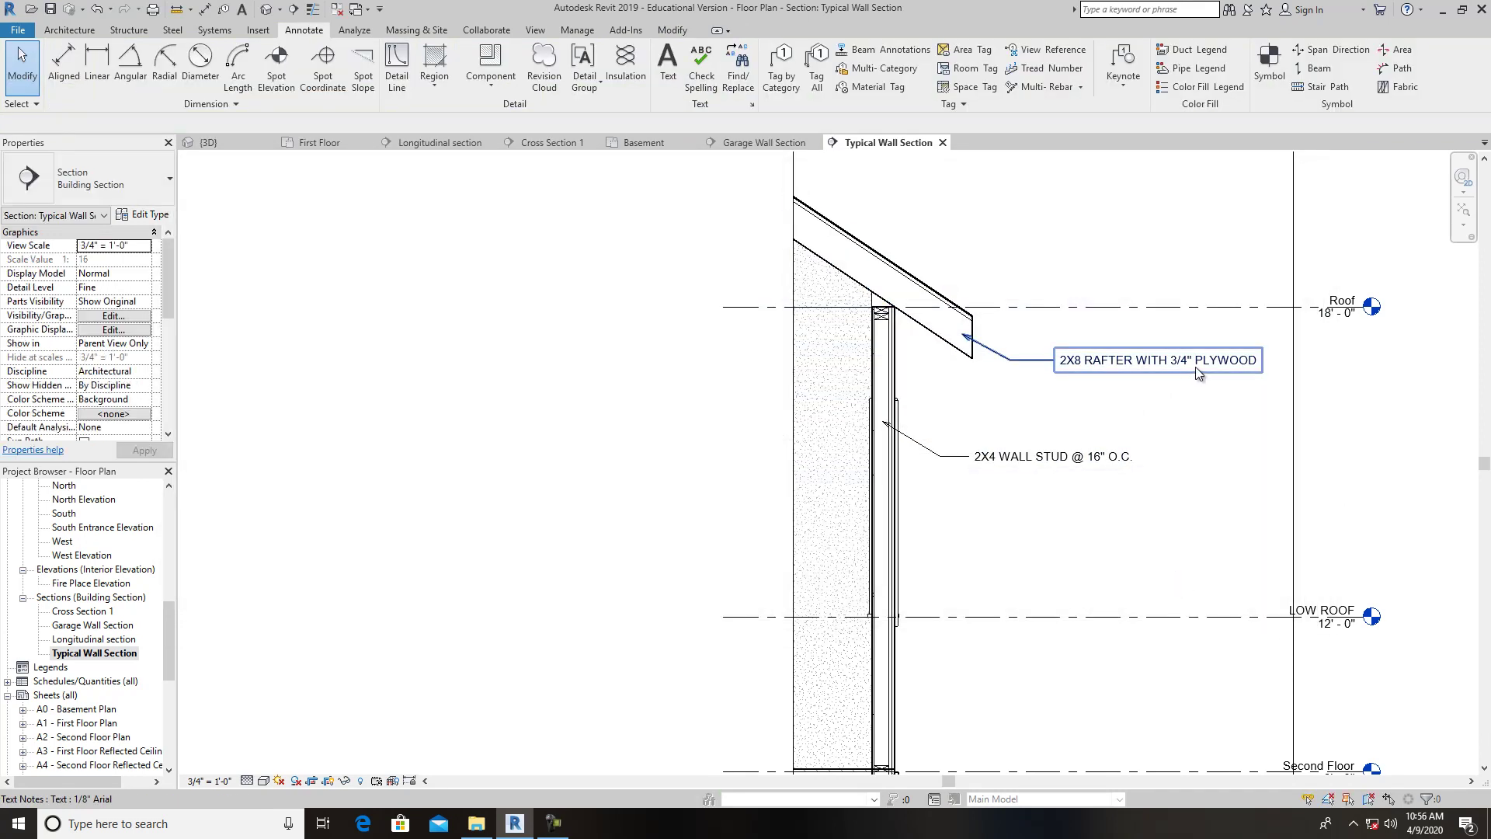
Add a two-segment leader text note to the sloped roof's top surface reading "ASPHALT SHINGLES WITH UNDERLAYMENT".
scroll(1202, 385, "down", 3)
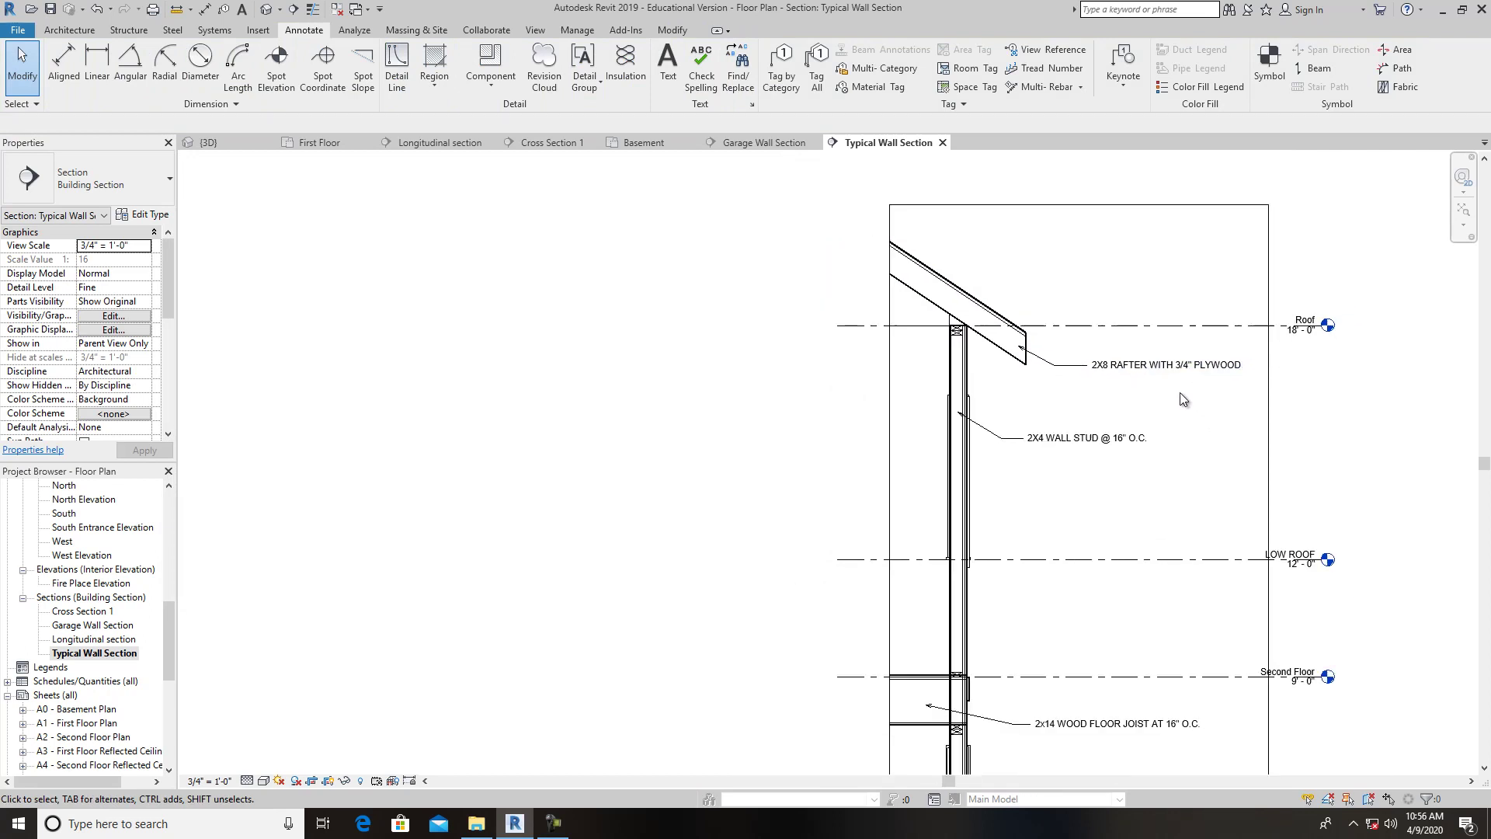
middle_click_drag(1176, 405, 1148, 362)
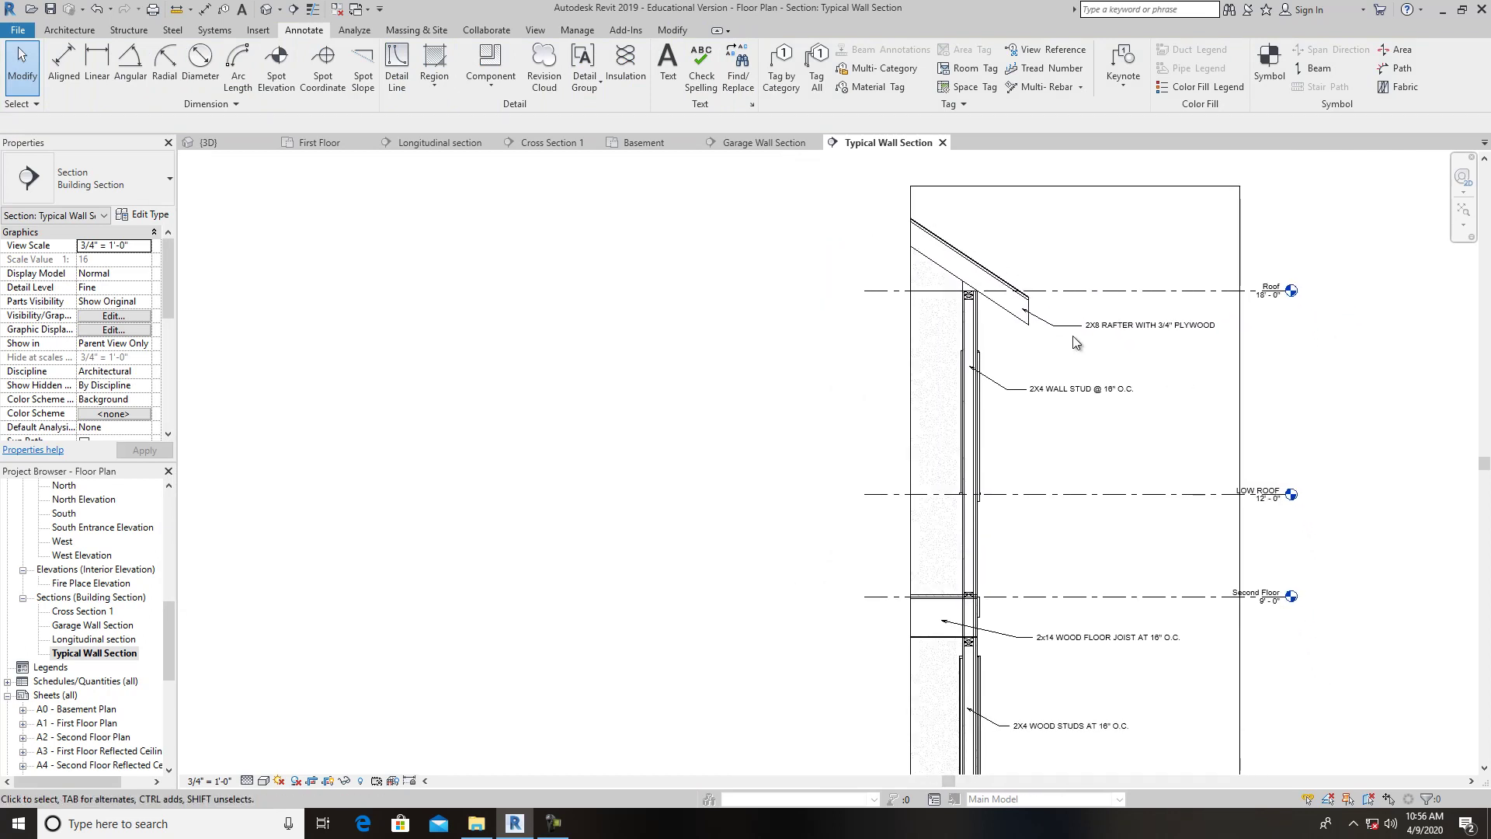
left_click(667, 66)
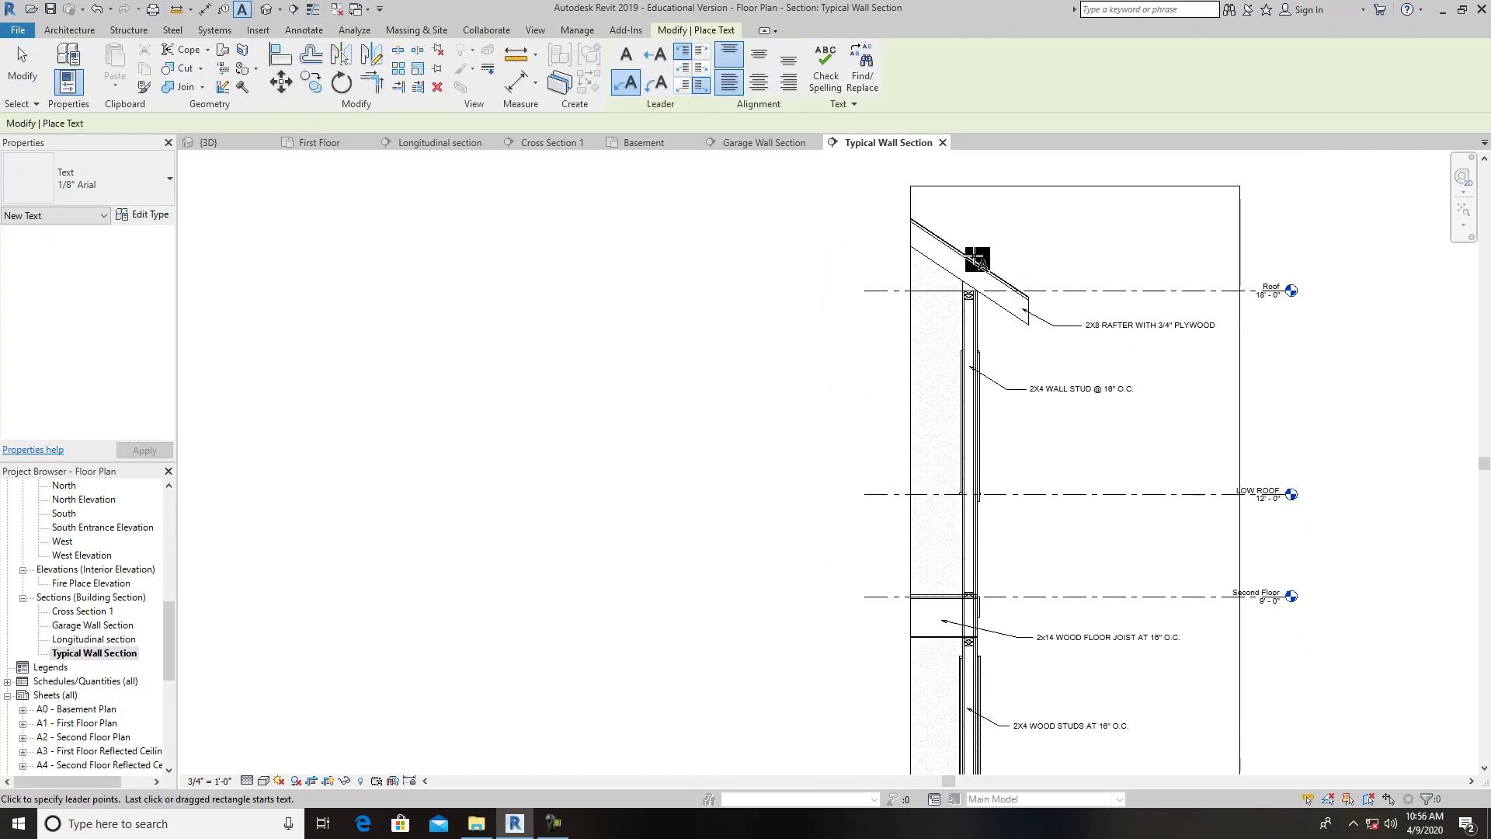
left_click(975, 255)
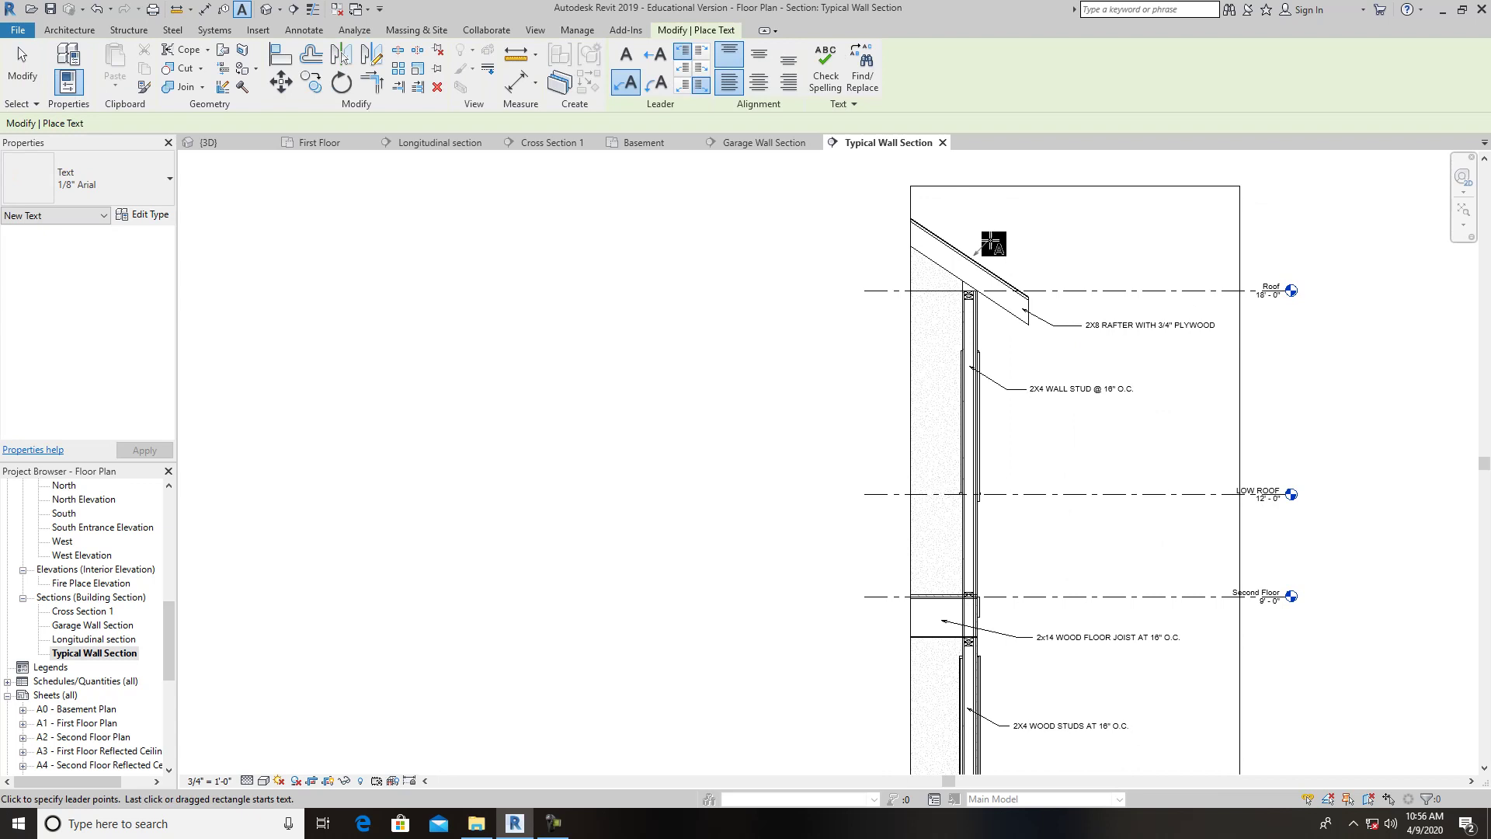
left_click(1042, 232)
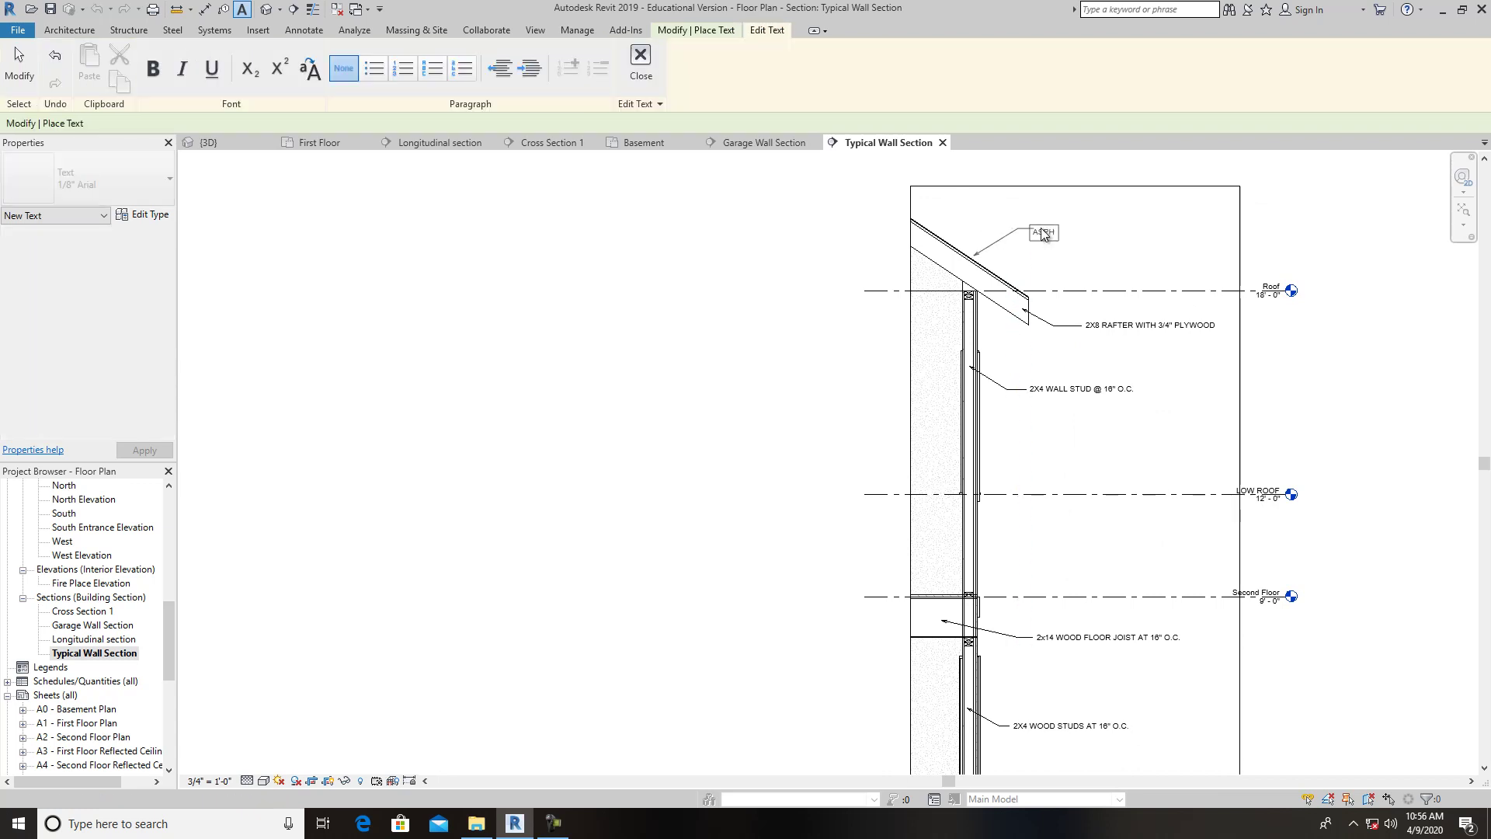
type("ASPHALT SHINGLES WITH UNDERLAYMENT")
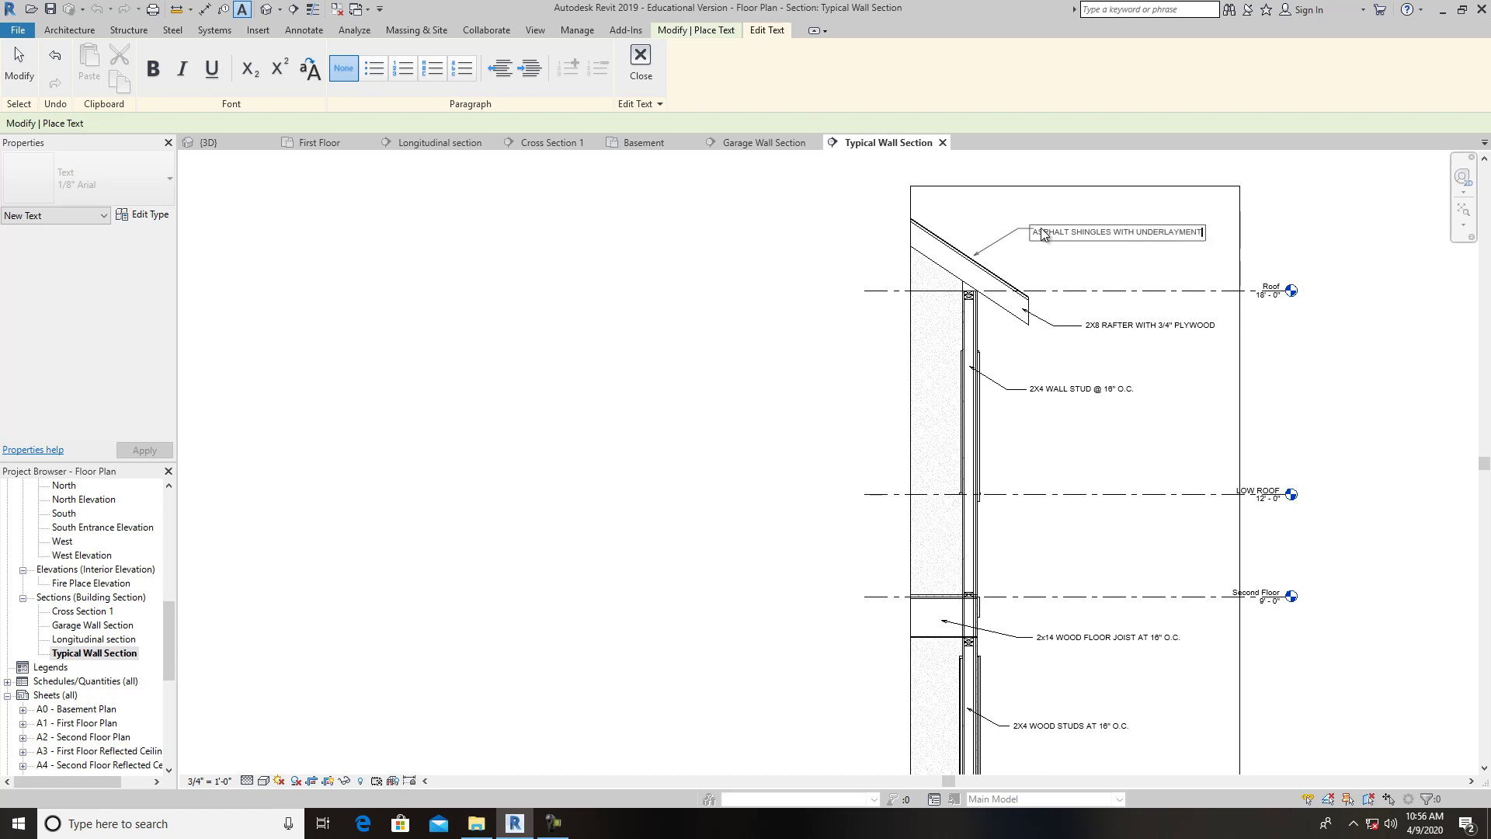
left_click(1122, 267)
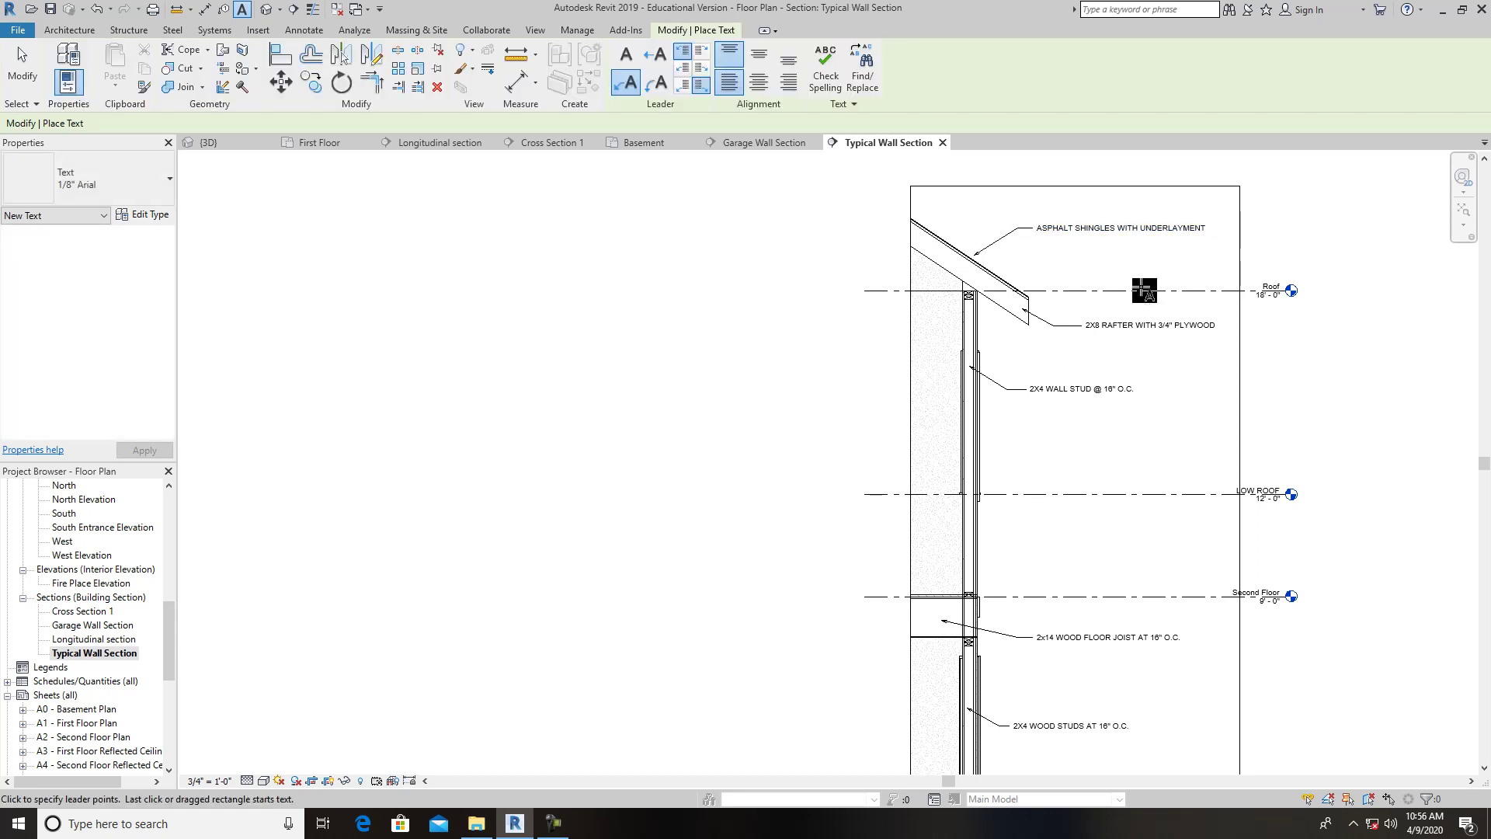
Review the notes and construction along the wall section from the roof down to the footing.
scroll(1141, 361, "down", 2)
scroll(1141, 382, "up", 1)
scroll(1086, 334, "up", 1)
scroll(1085, 334, "down", 1)
scroll(1098, 305, "down", 1)
scroll(1165, 442, "down", 2)
middle_click_drag(1126, 471, 1138, 343)
middle_click_drag(931, 599, 926, 477)
scroll(926, 477, "up", 1)
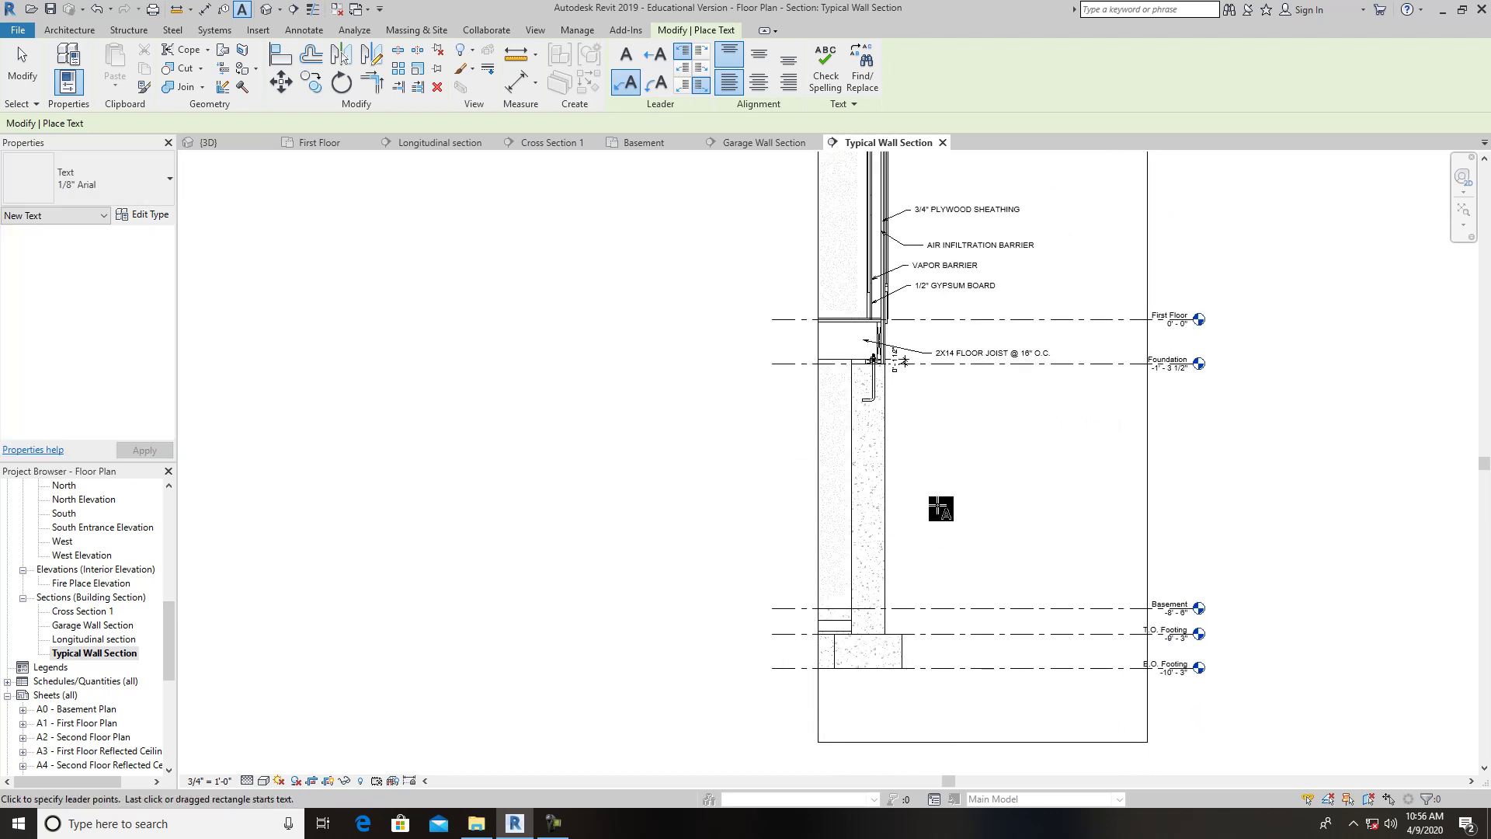
scroll(943, 507, "down", 1)
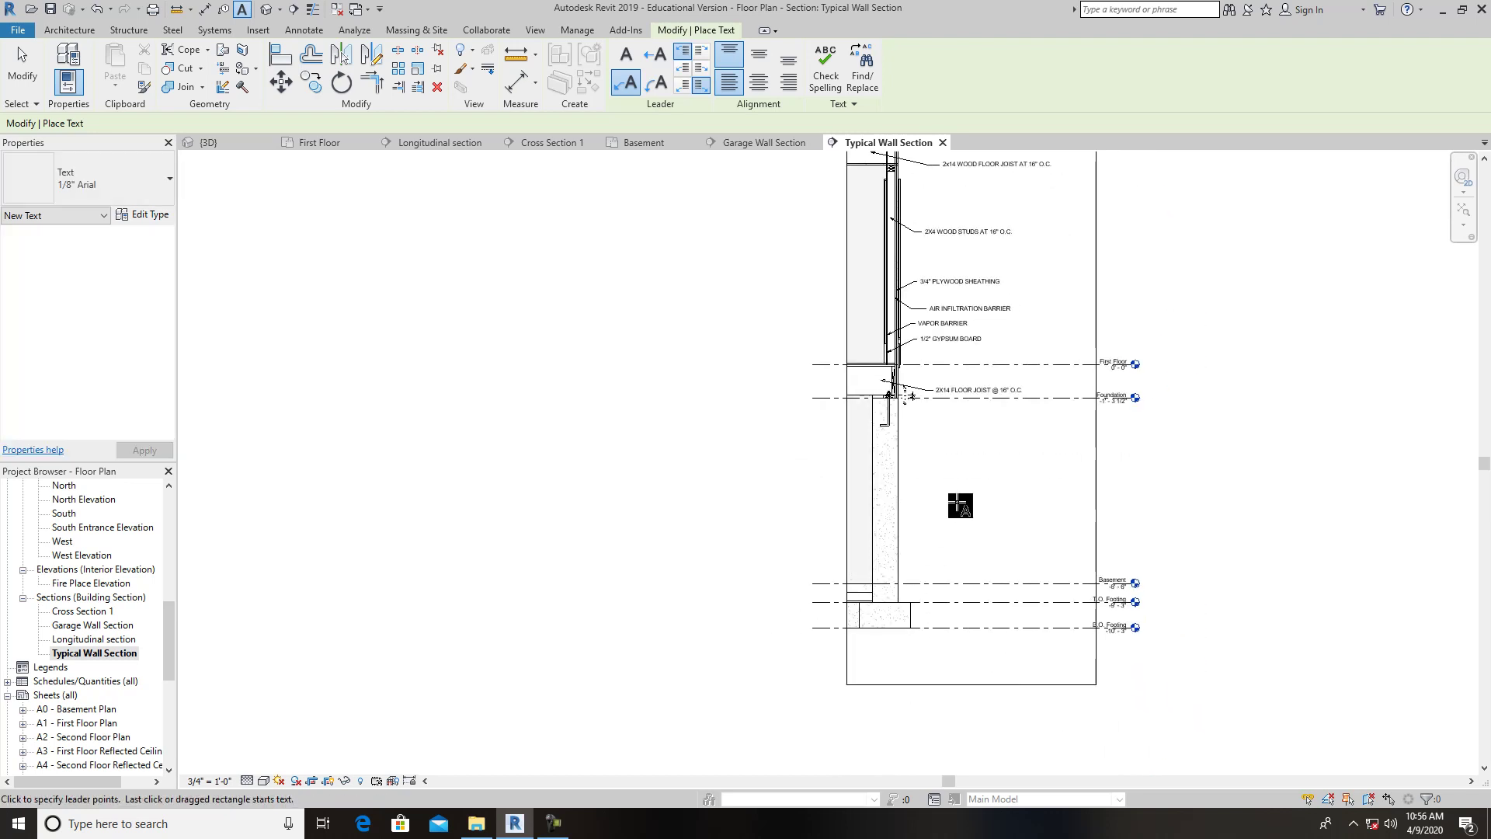
middle_click_drag(943, 507, 975, 656)
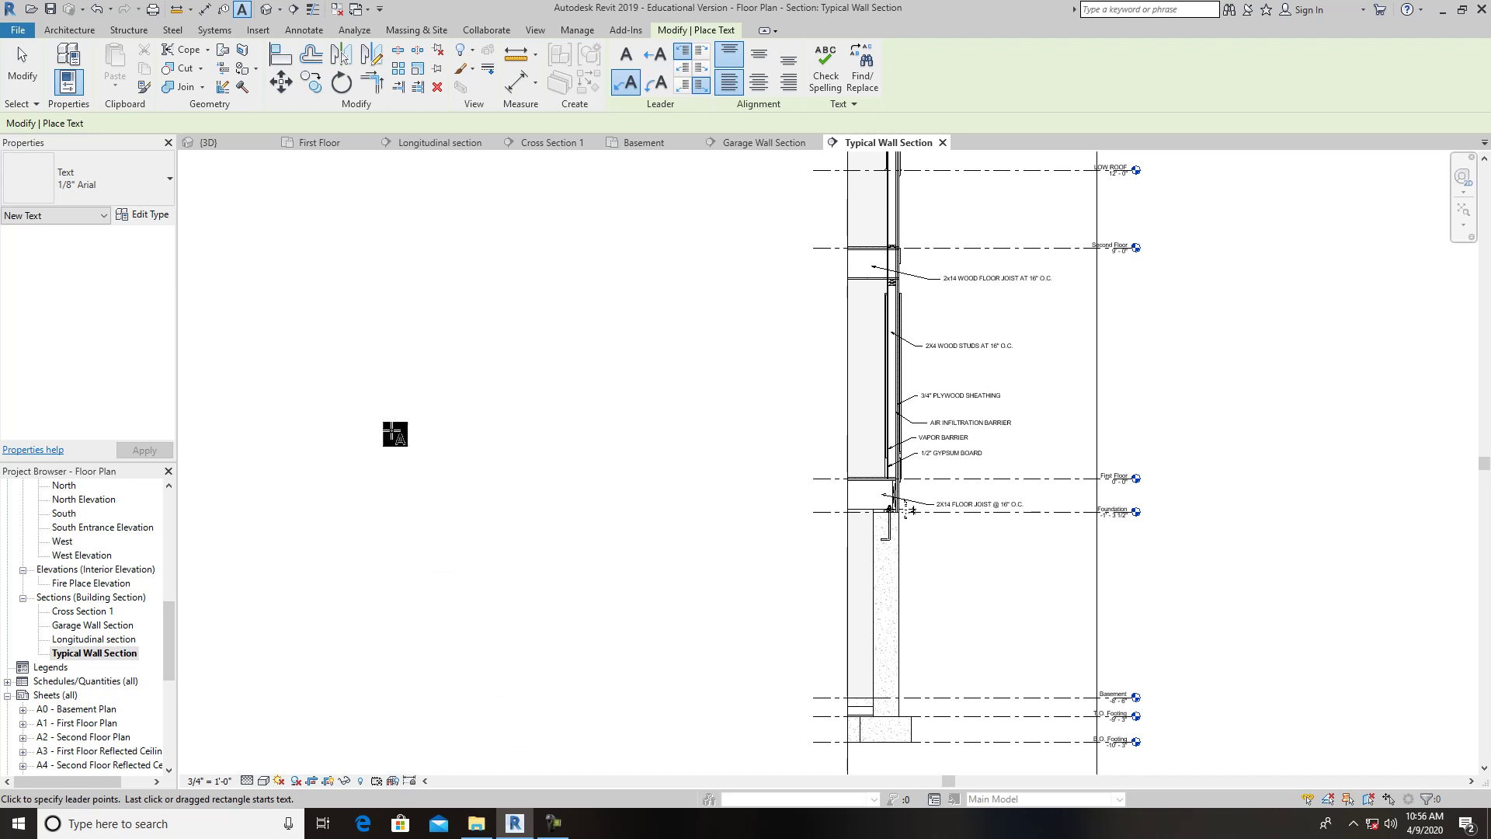
Place 3 1/2" wide batt insulation centered in the first-floor stud cavity, from the lumber below the second-floor joists down to the First Floor level.
left_click(304, 30)
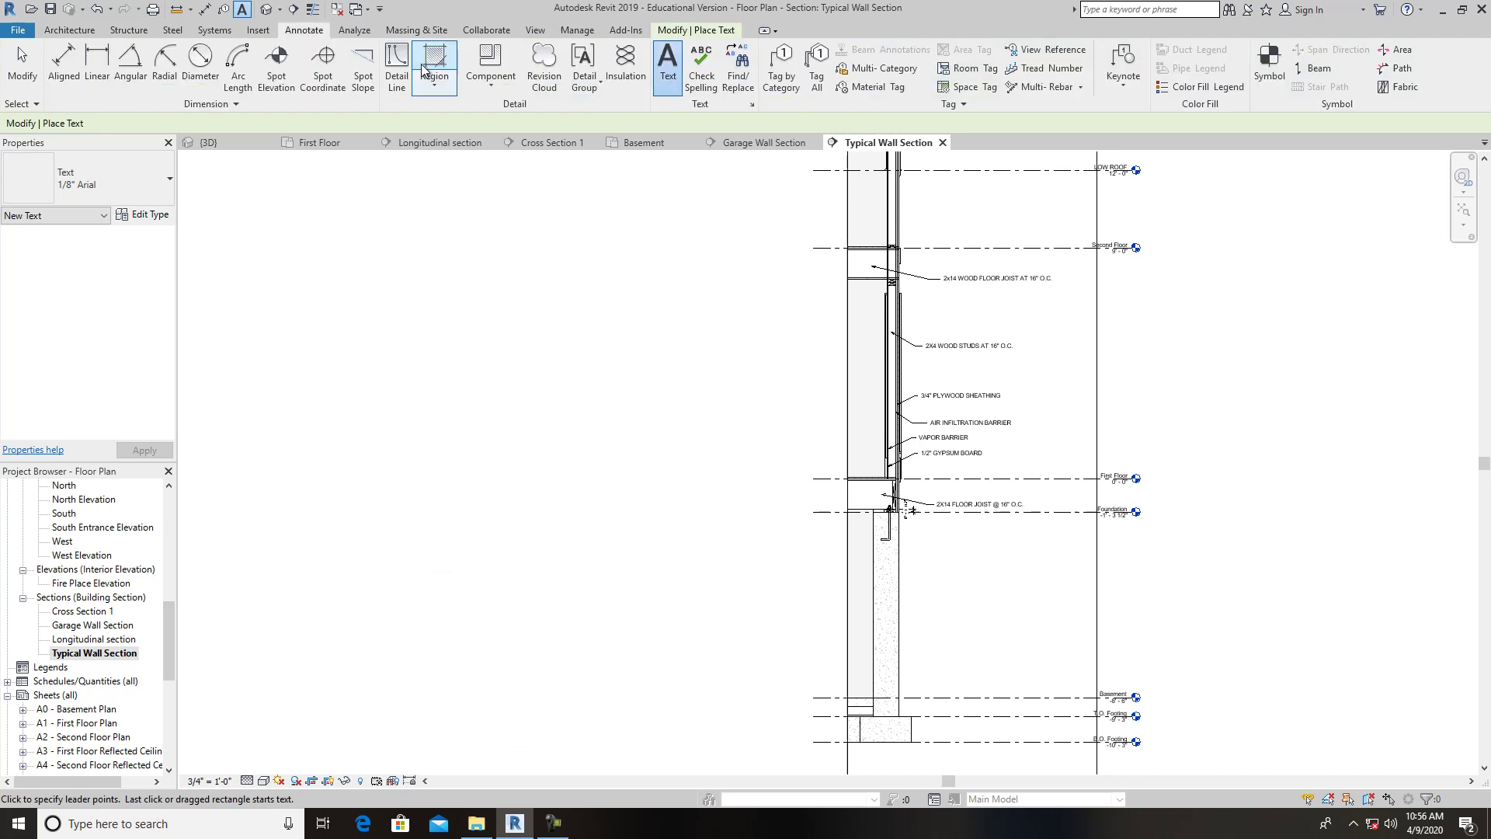
left_click(628, 83)
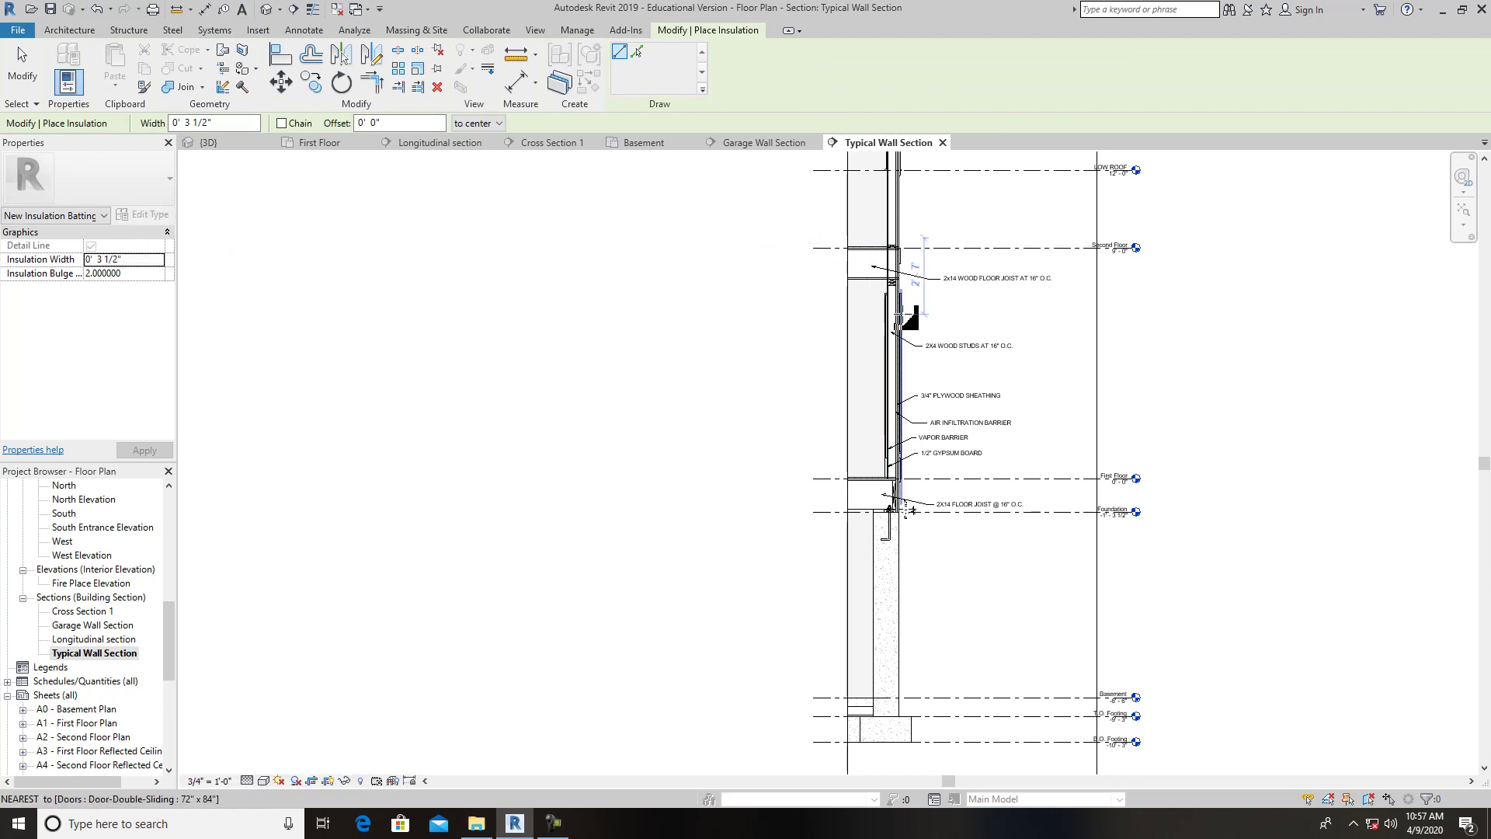
scroll(901, 299, "up", 5)
scroll(906, 278, "up", 3)
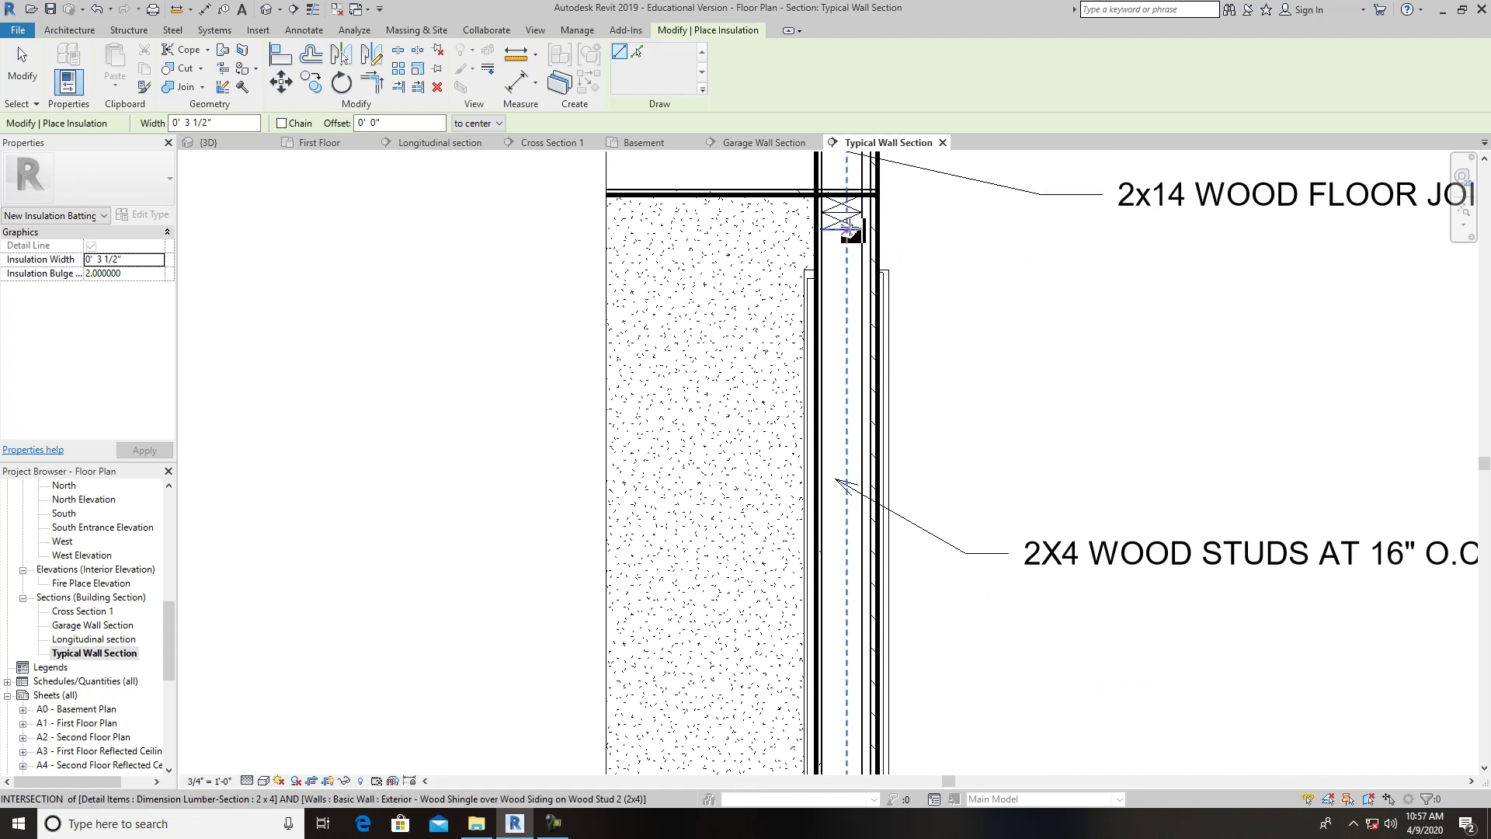
left_click(842, 231)
middle_click_drag(831, 549, 831, 346)
middle_click_drag(847, 634, 856, 277)
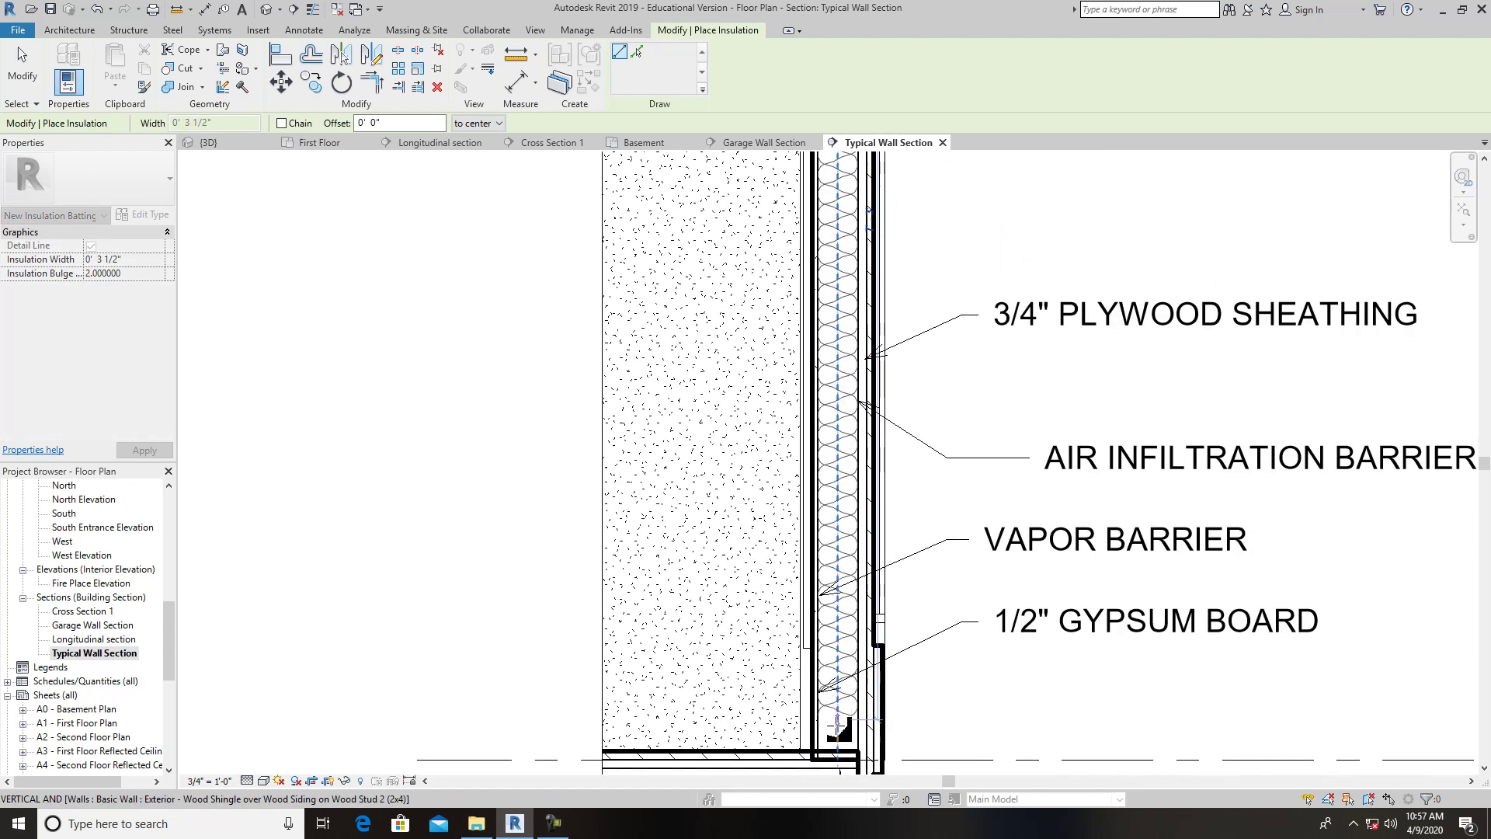
left_click(842, 752)
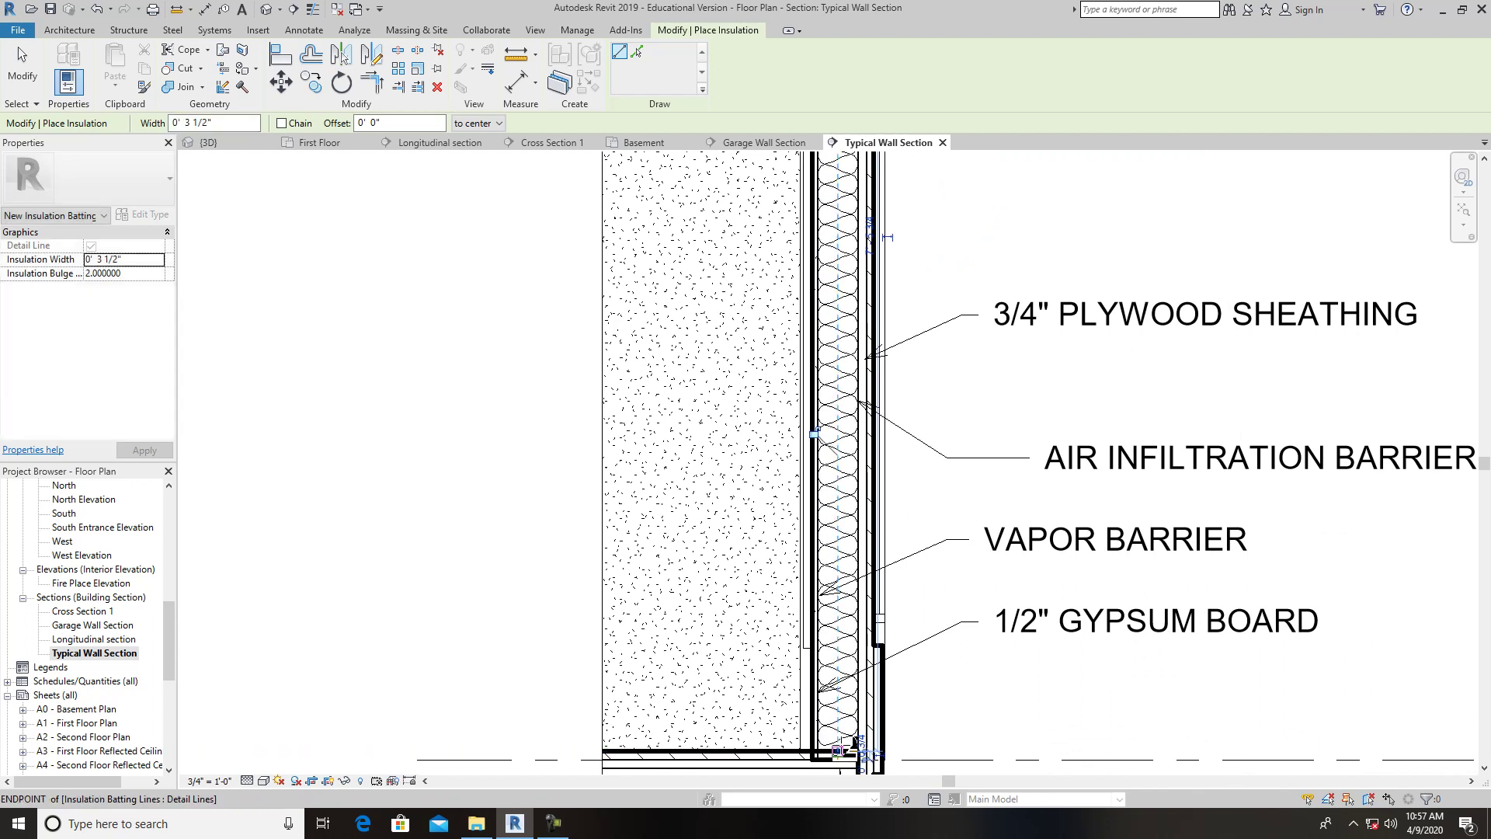
right_click(984, 690)
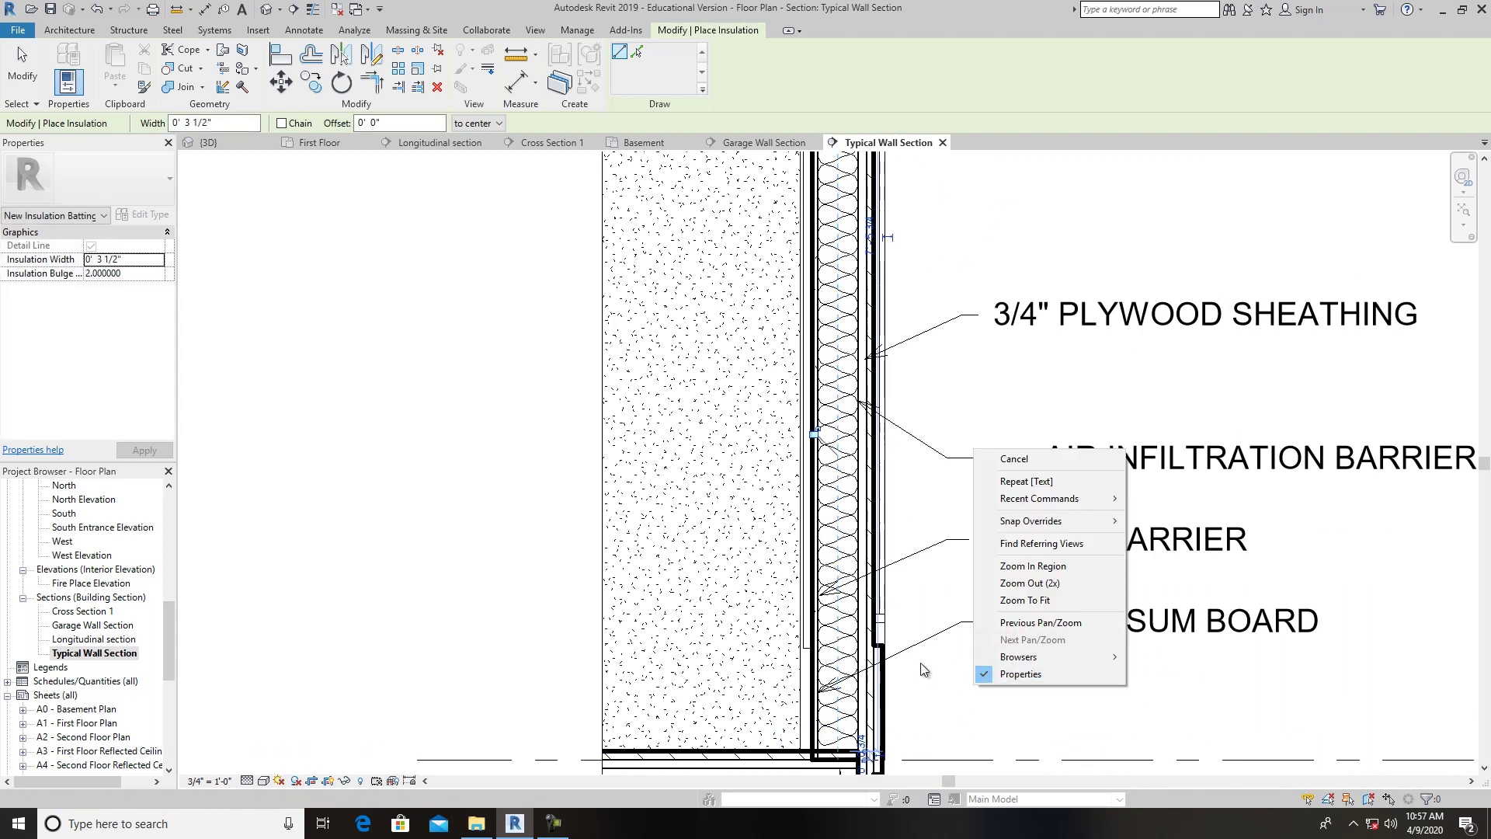
key("Escape")
Place 3 1/2" wide batt insulation centered in the upper wall's stud cavity, from the Second Floor level up to the top plates below the roof.
scroll(924, 559, "down", 5)
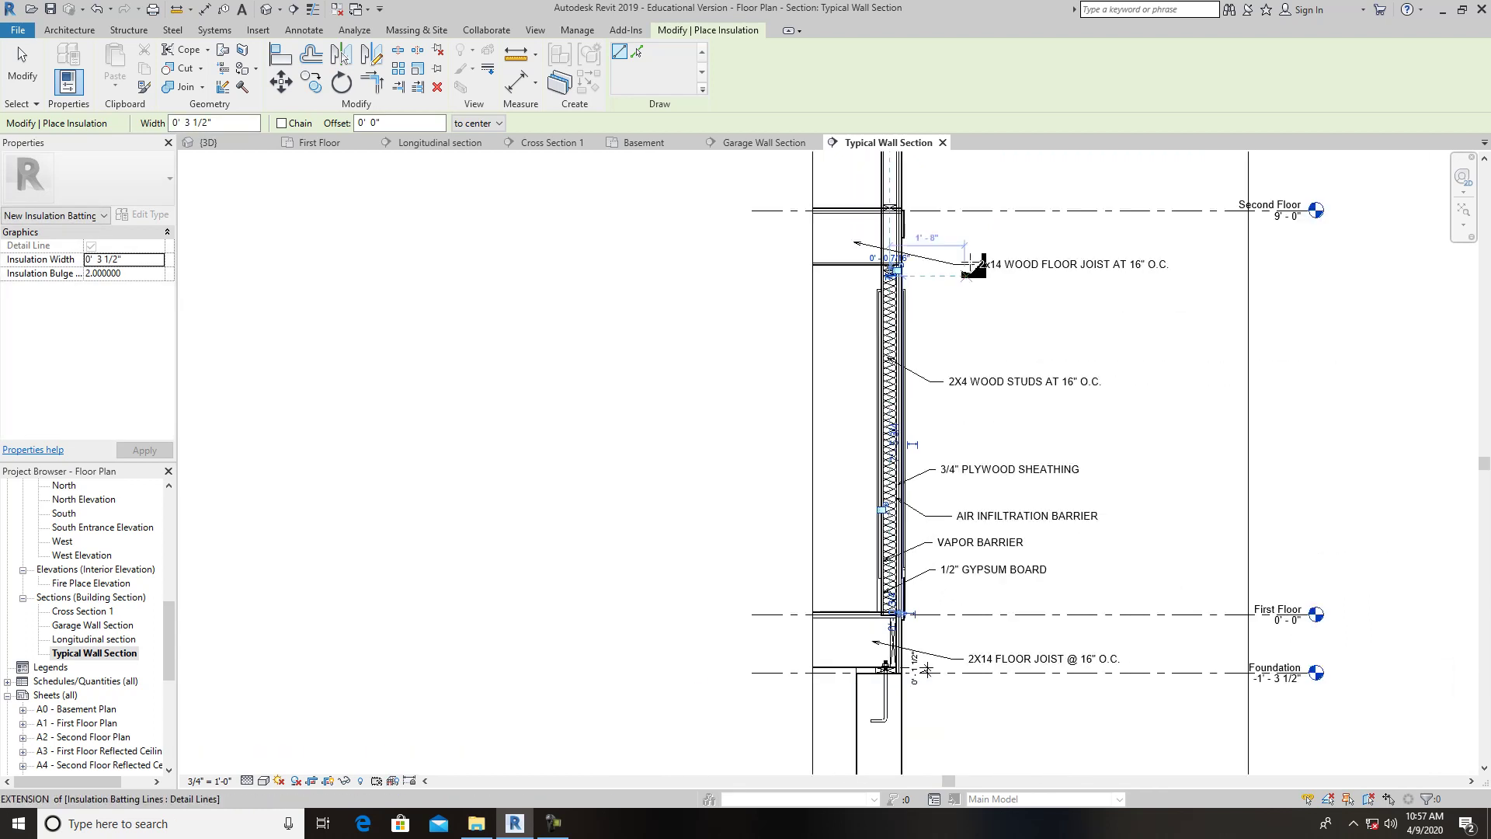
scroll(878, 493, "up", 4)
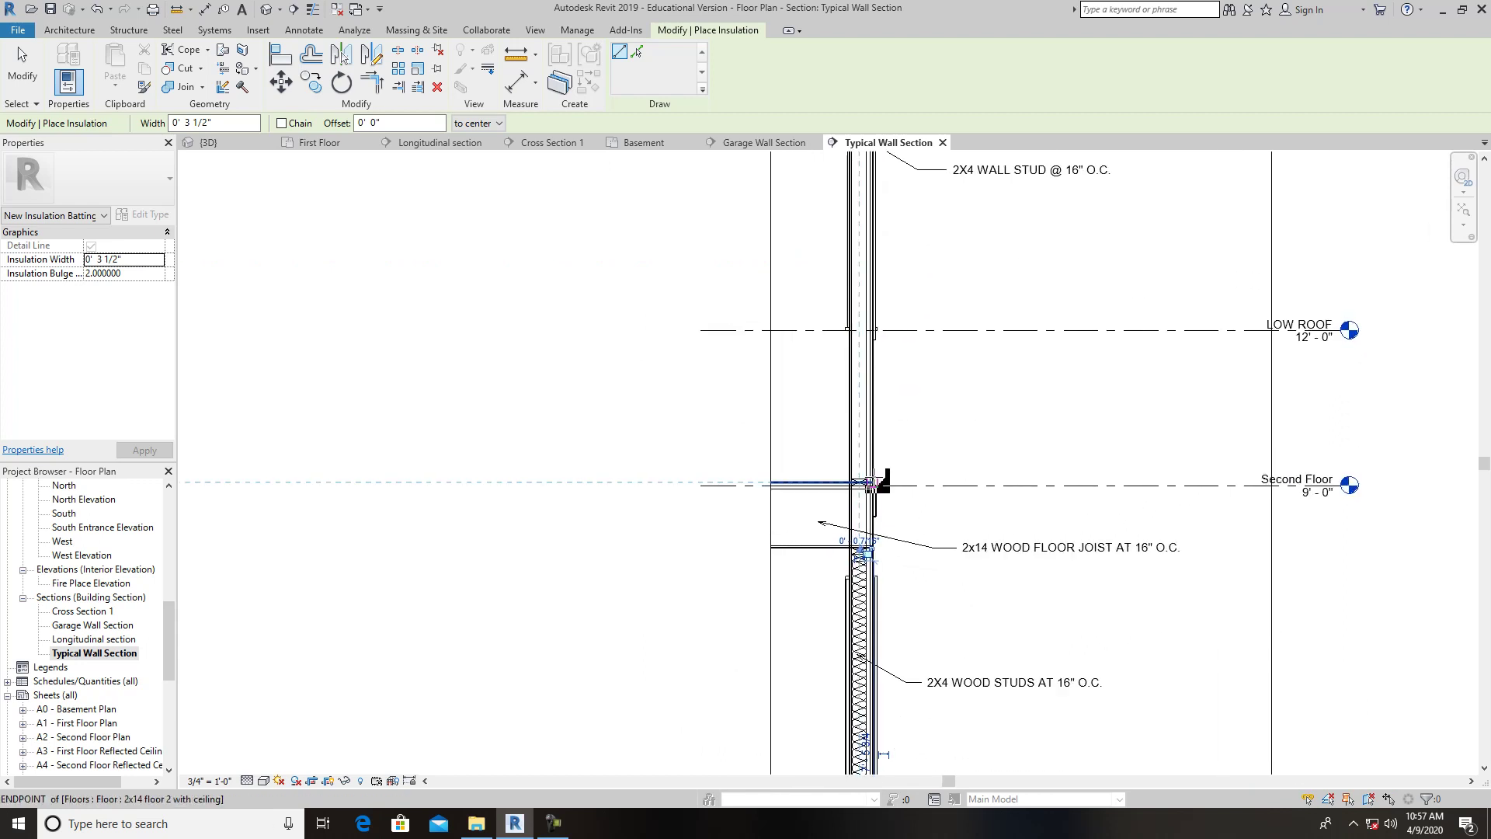
left_click(836, 483)
scroll(862, 378, "down", 2)
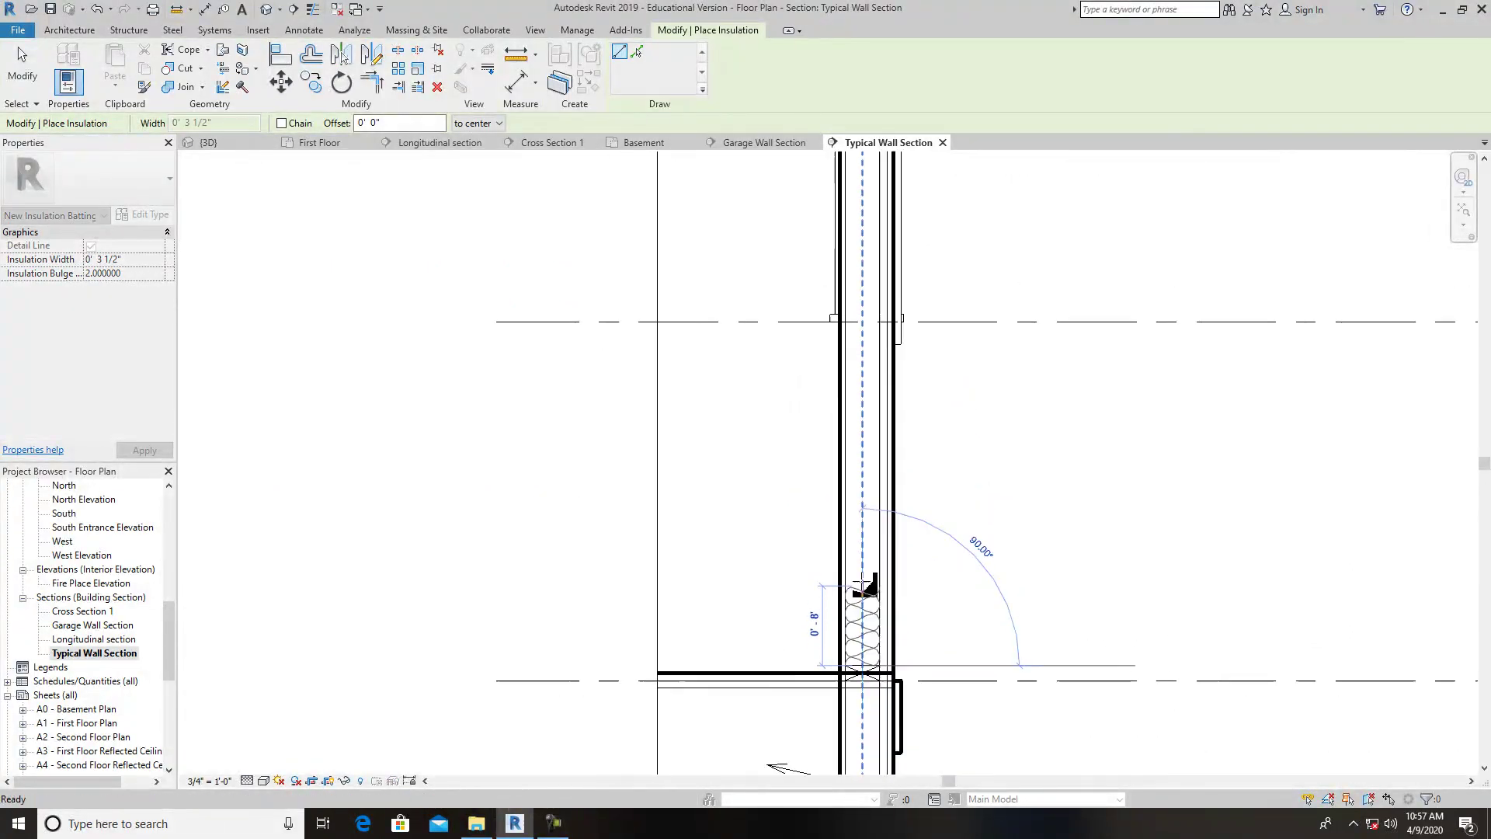
middle_click_drag(862, 378, 871, 728)
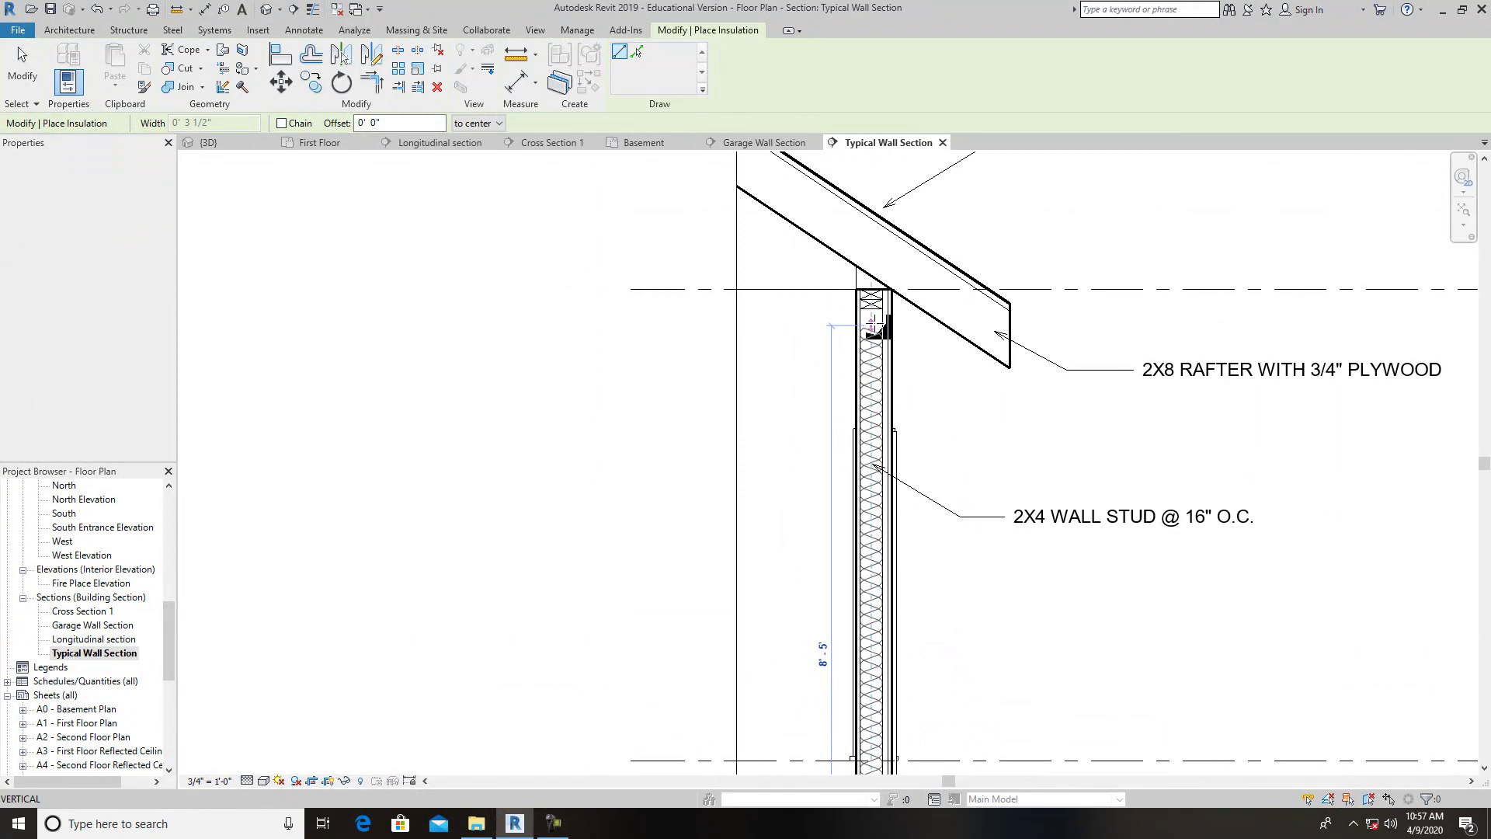
left_click(871, 311)
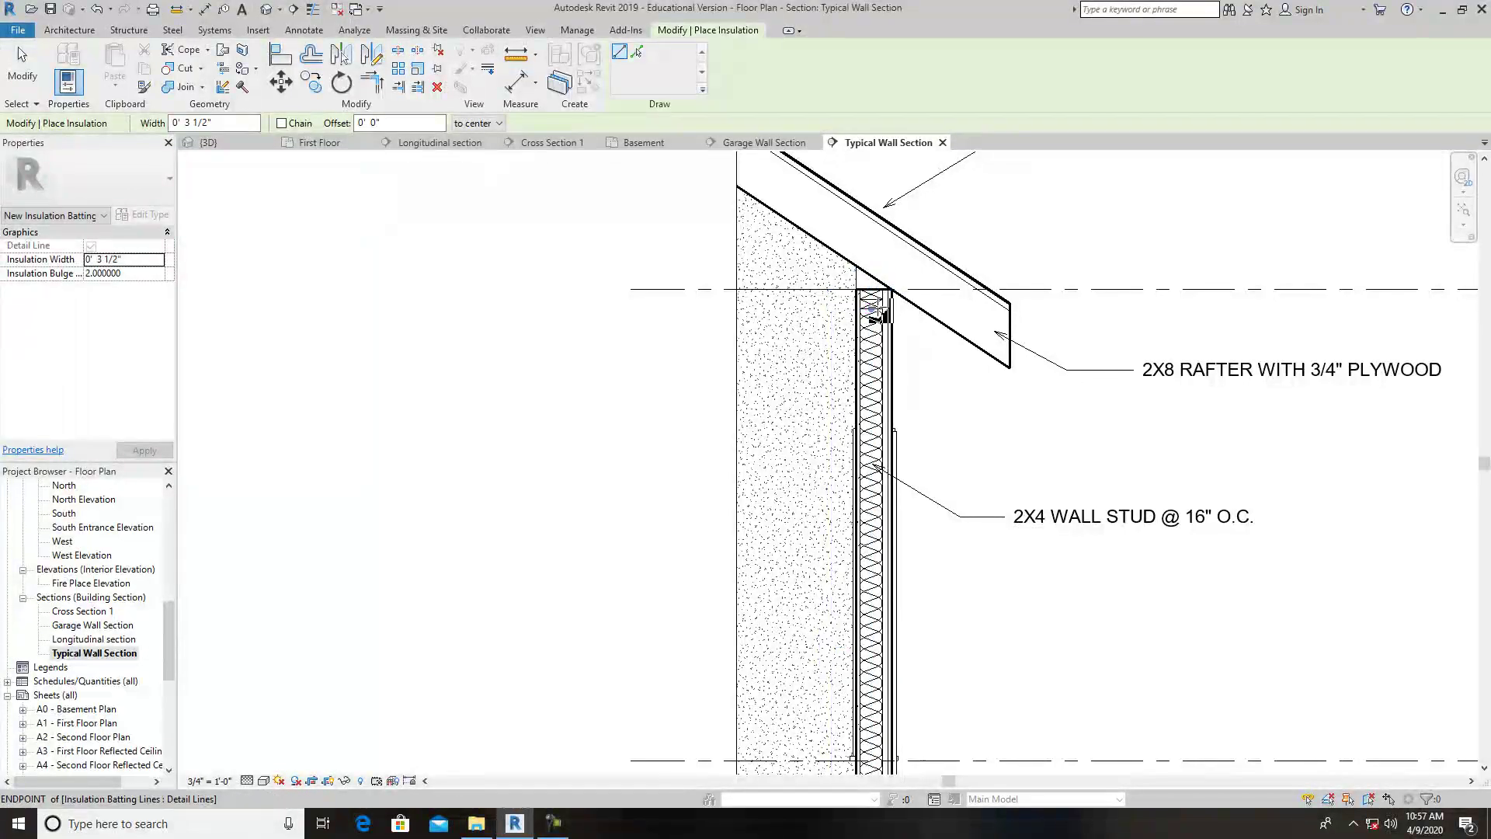
Examine the insulated walls and the floor joist area between the First Floor and Foundation levels.
scroll(932, 357, "down", 1)
scroll(931, 357, "down", 1)
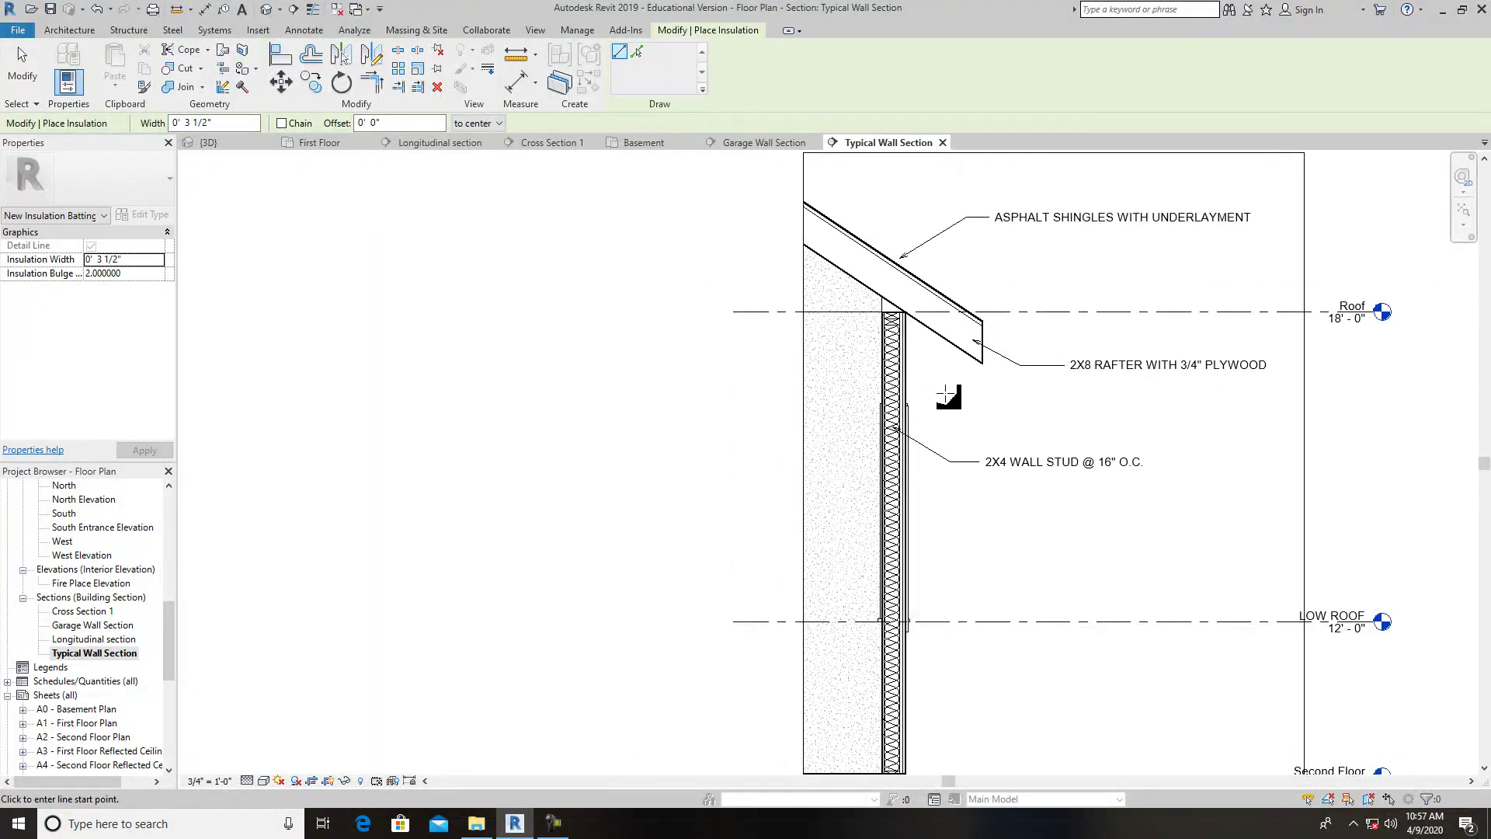
scroll(945, 395, "down", 3)
middle_click_drag(1064, 651, 1001, 400)
scroll(873, 589, "up", 2)
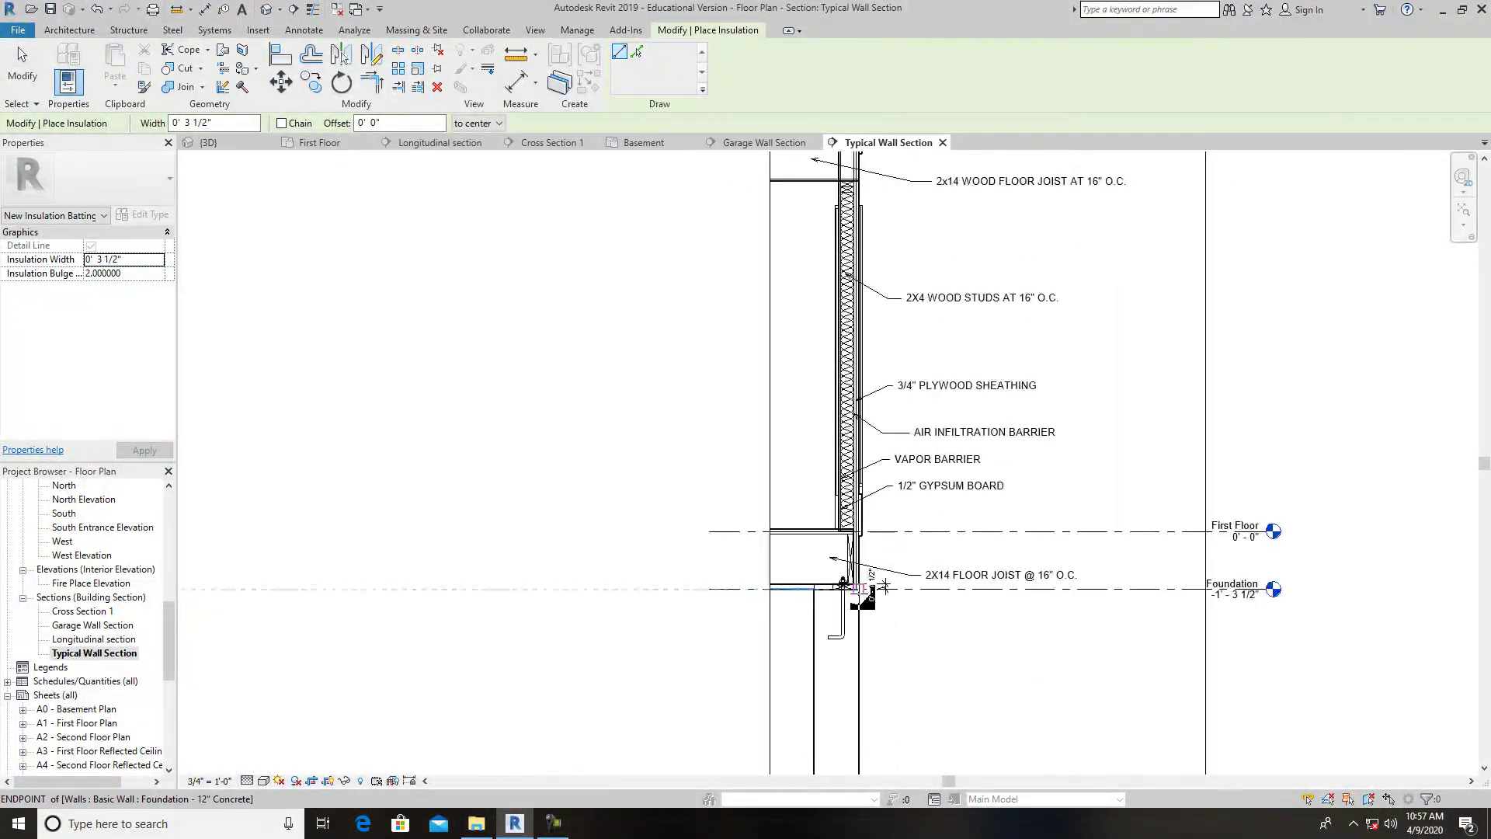
scroll(885, 584, "up", 2)
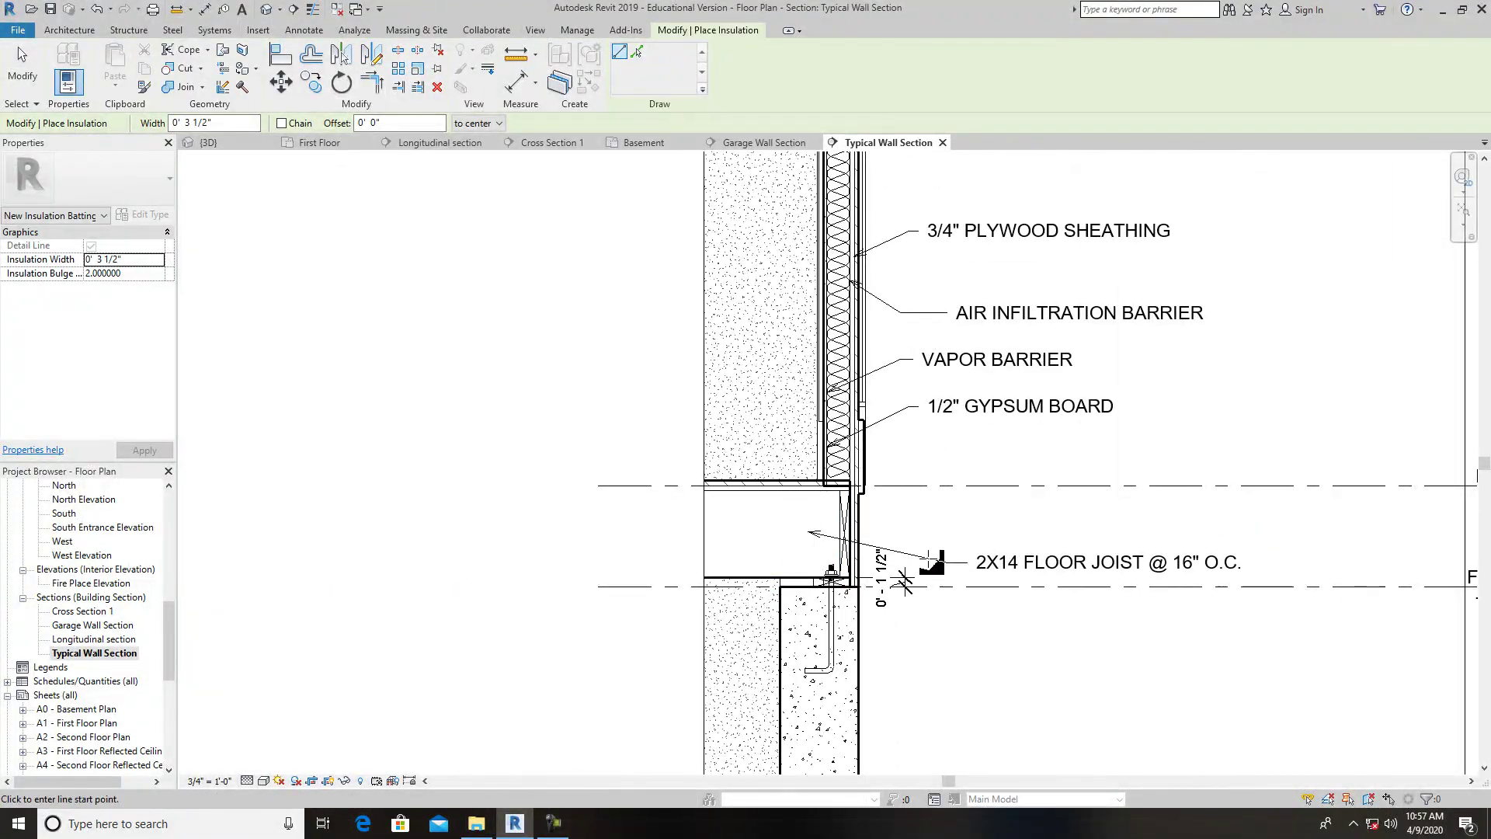
scroll(903, 581, "down", 2)
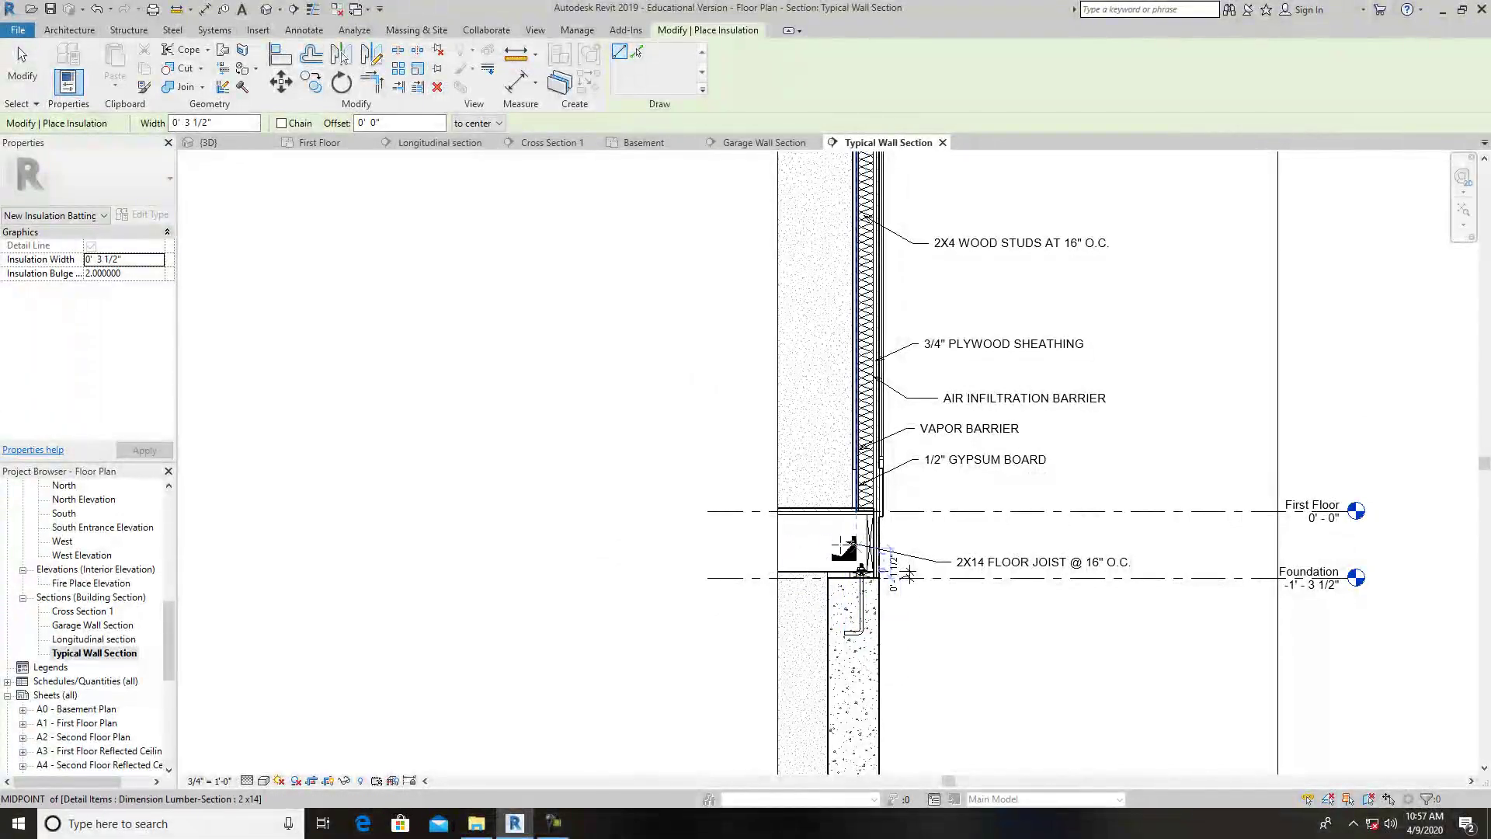
scroll(889, 552, "down", 2)
middle_click_drag(893, 322, 892, 554)
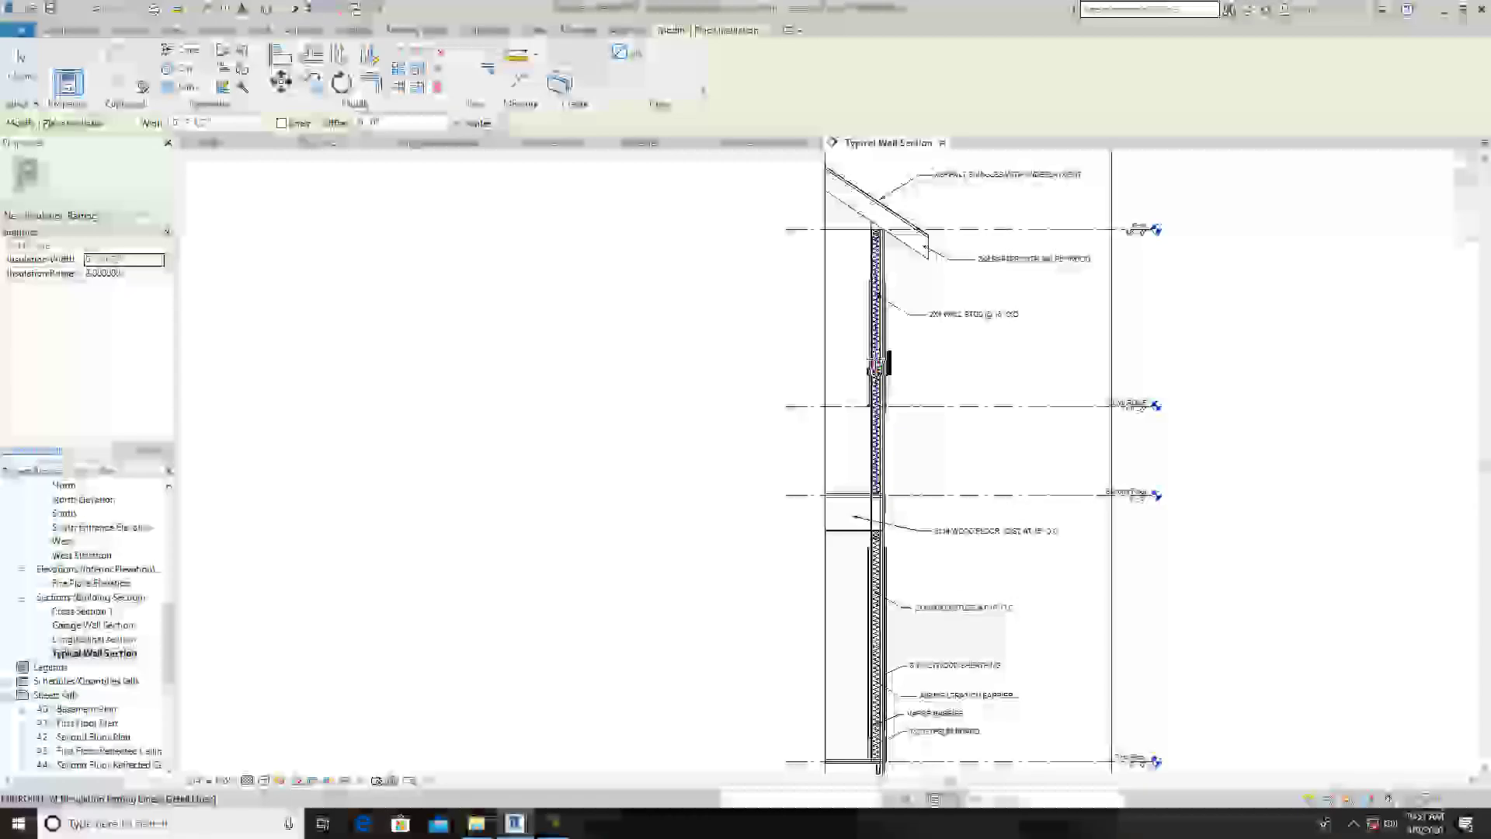
scroll(885, 227, "up", 4)
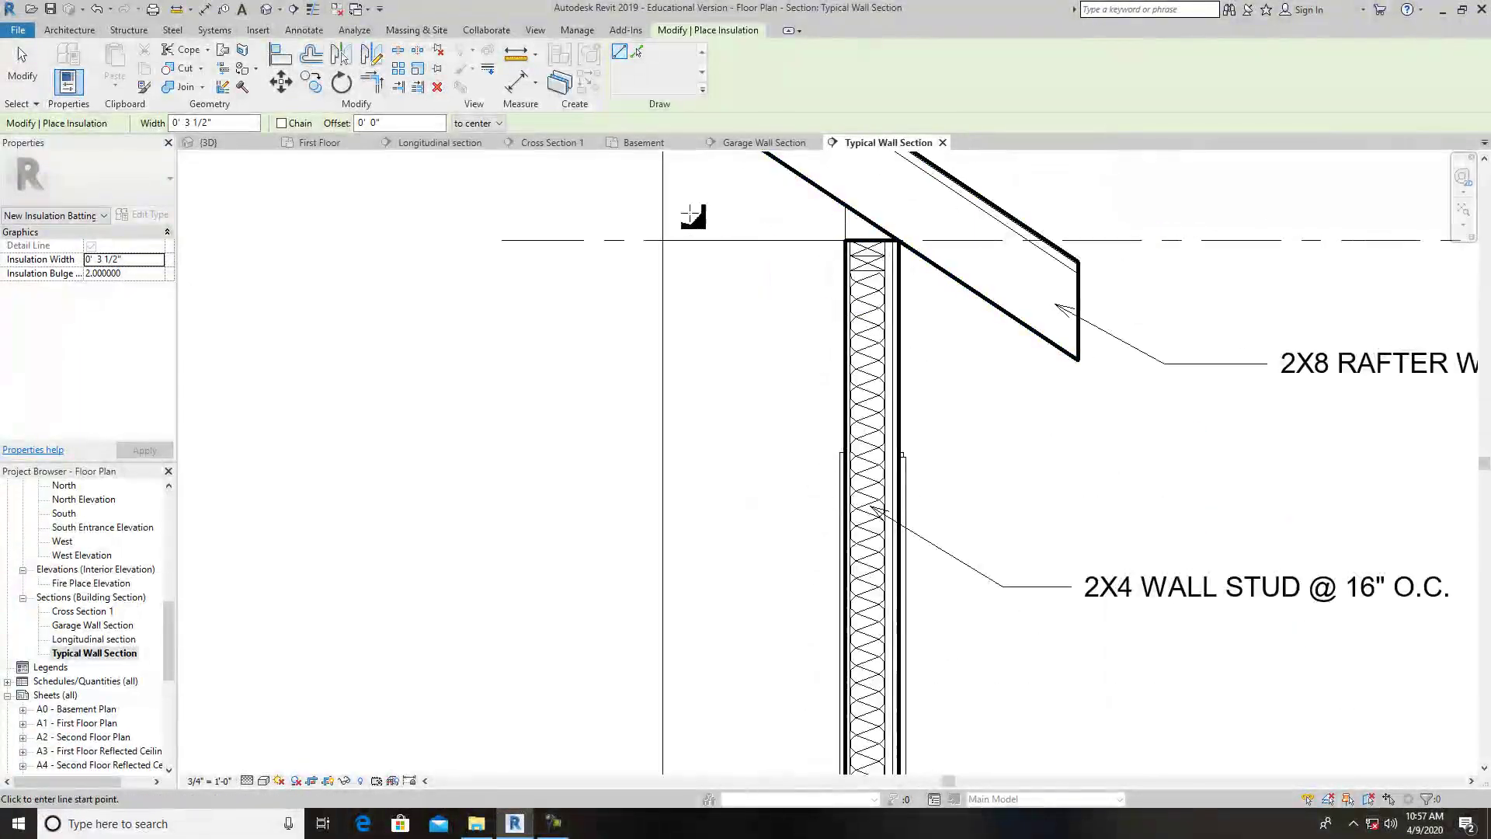
middle_click_drag(757, 326, 763, 470)
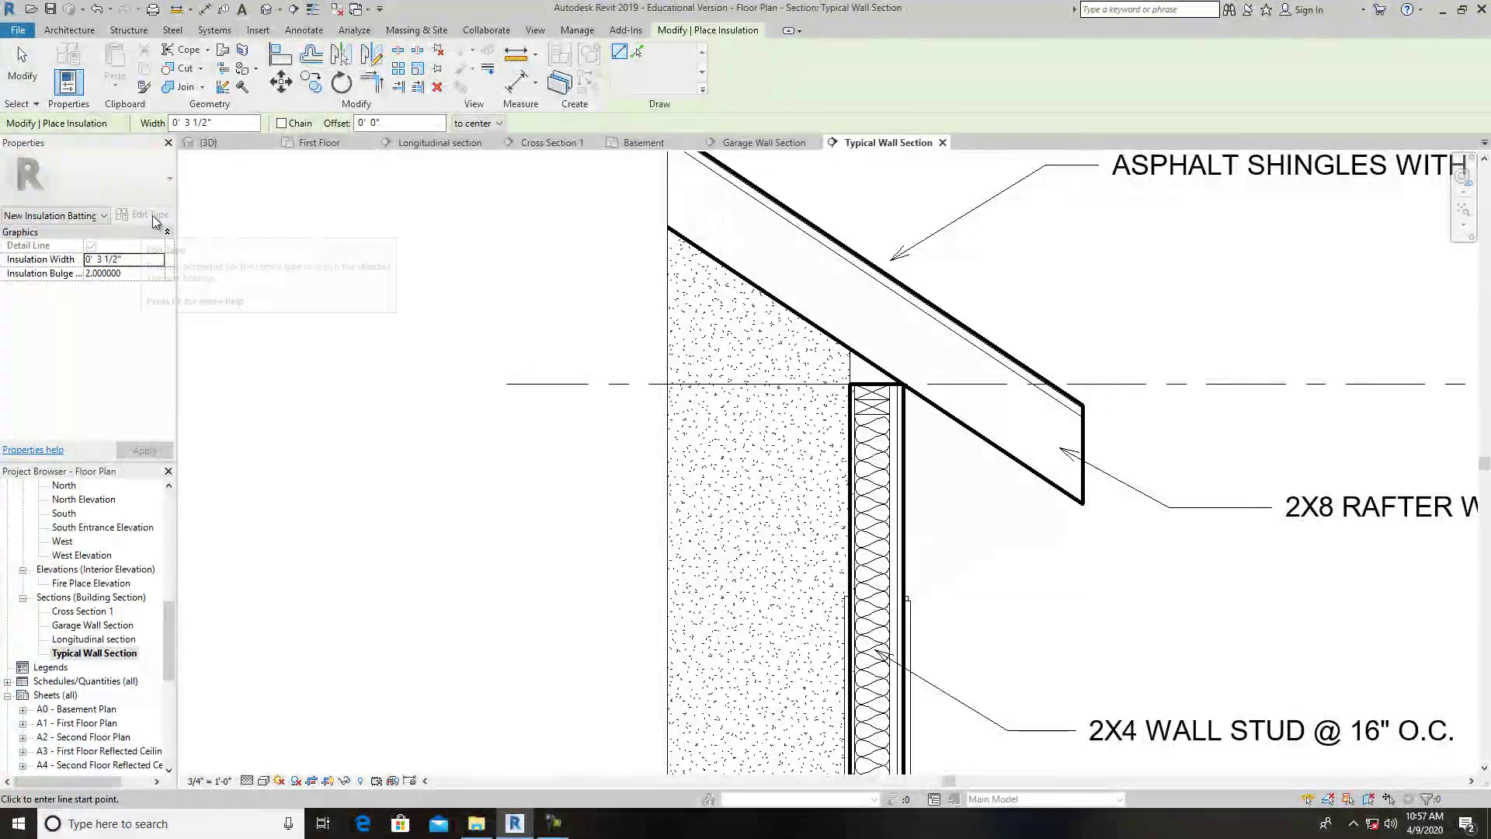
key("Escape")
key("Escape")
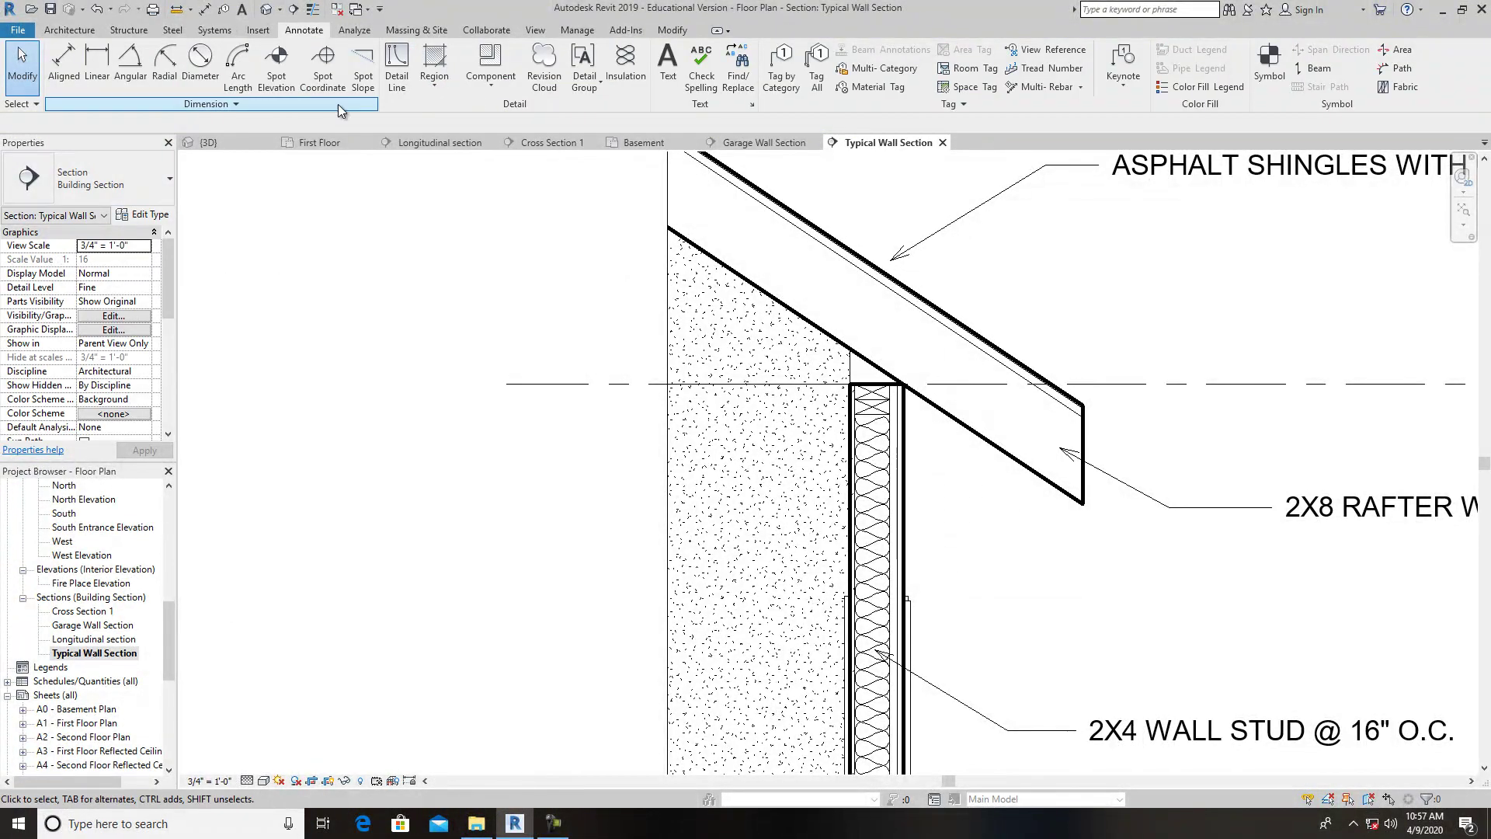
left_click(633, 75)
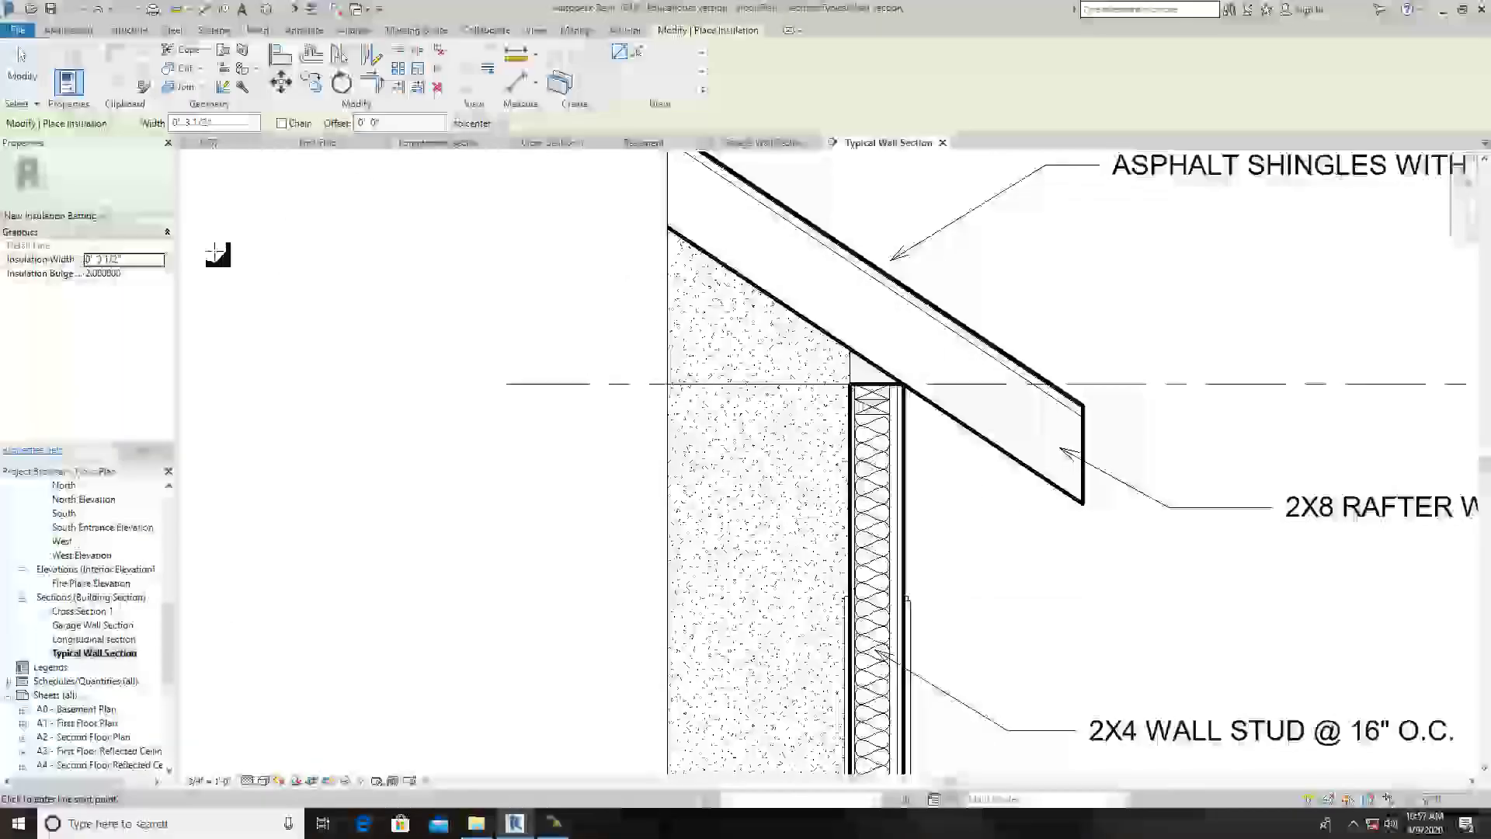
key("Escape")
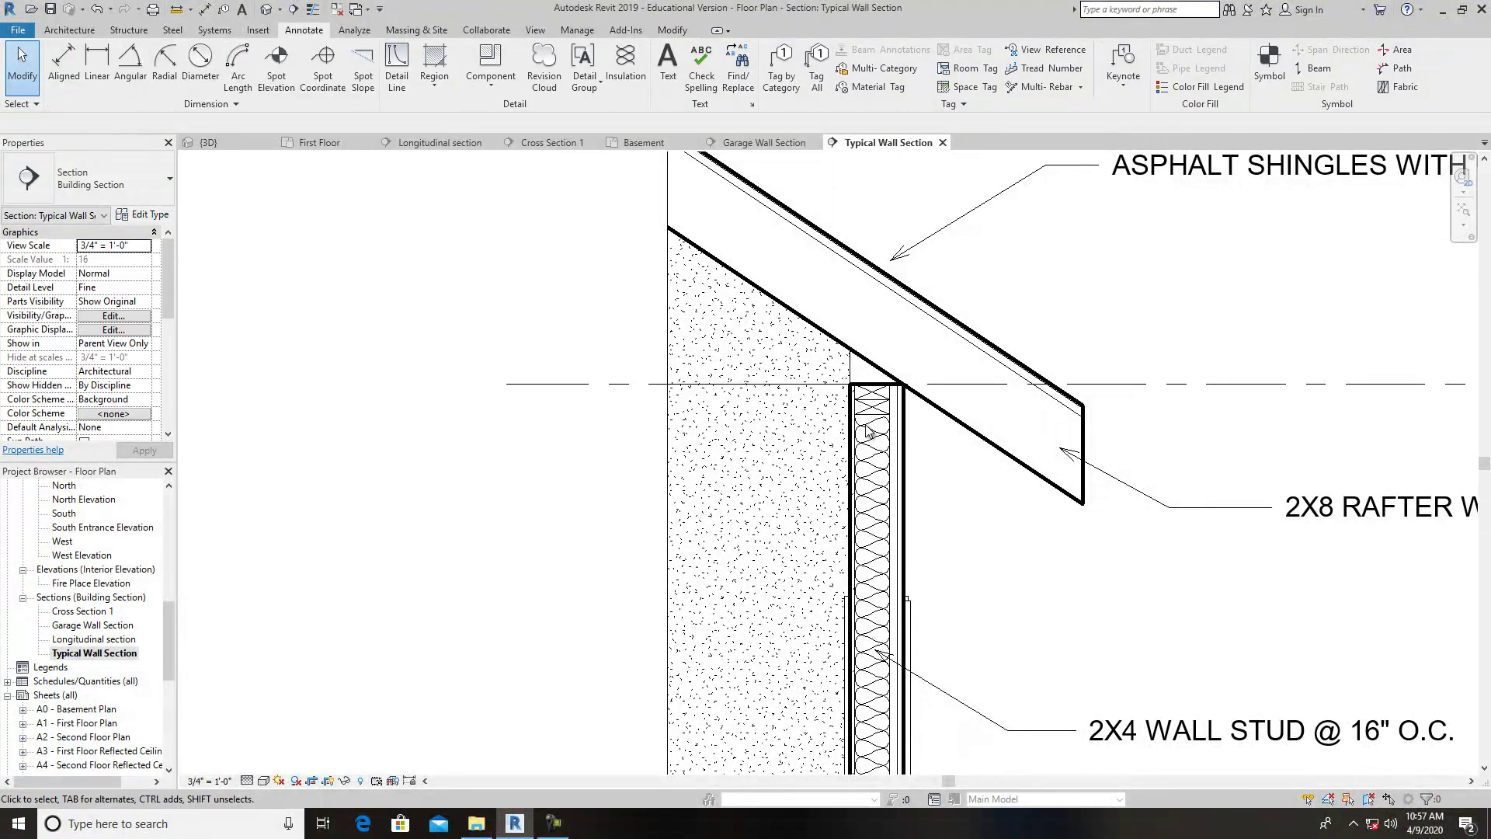
Try a width of 6 1/2" on the upper wall's batt insulation and undo the change.
left_click(869, 432)
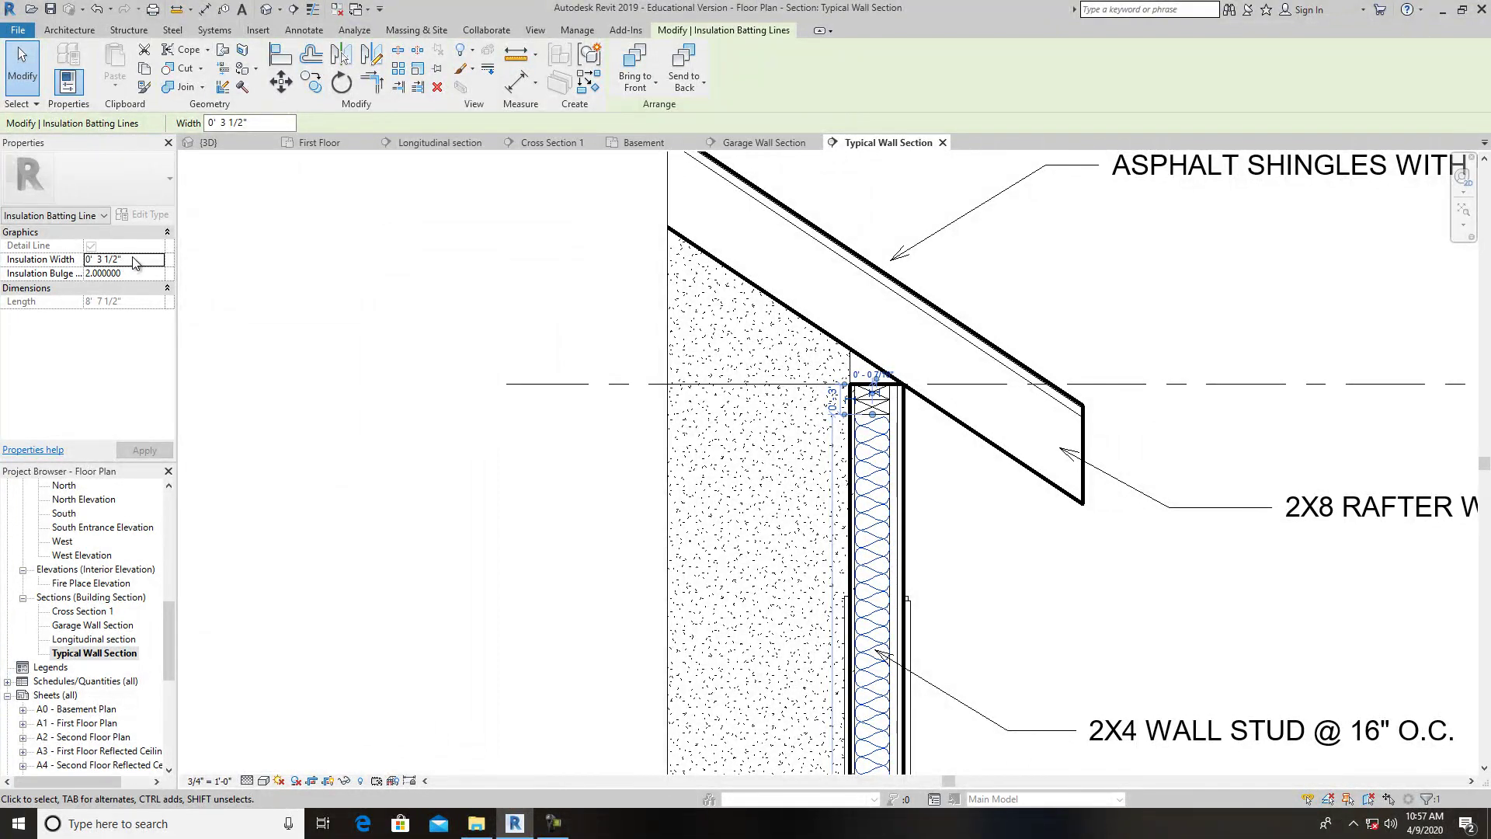
double_click(223, 122)
key("Return")
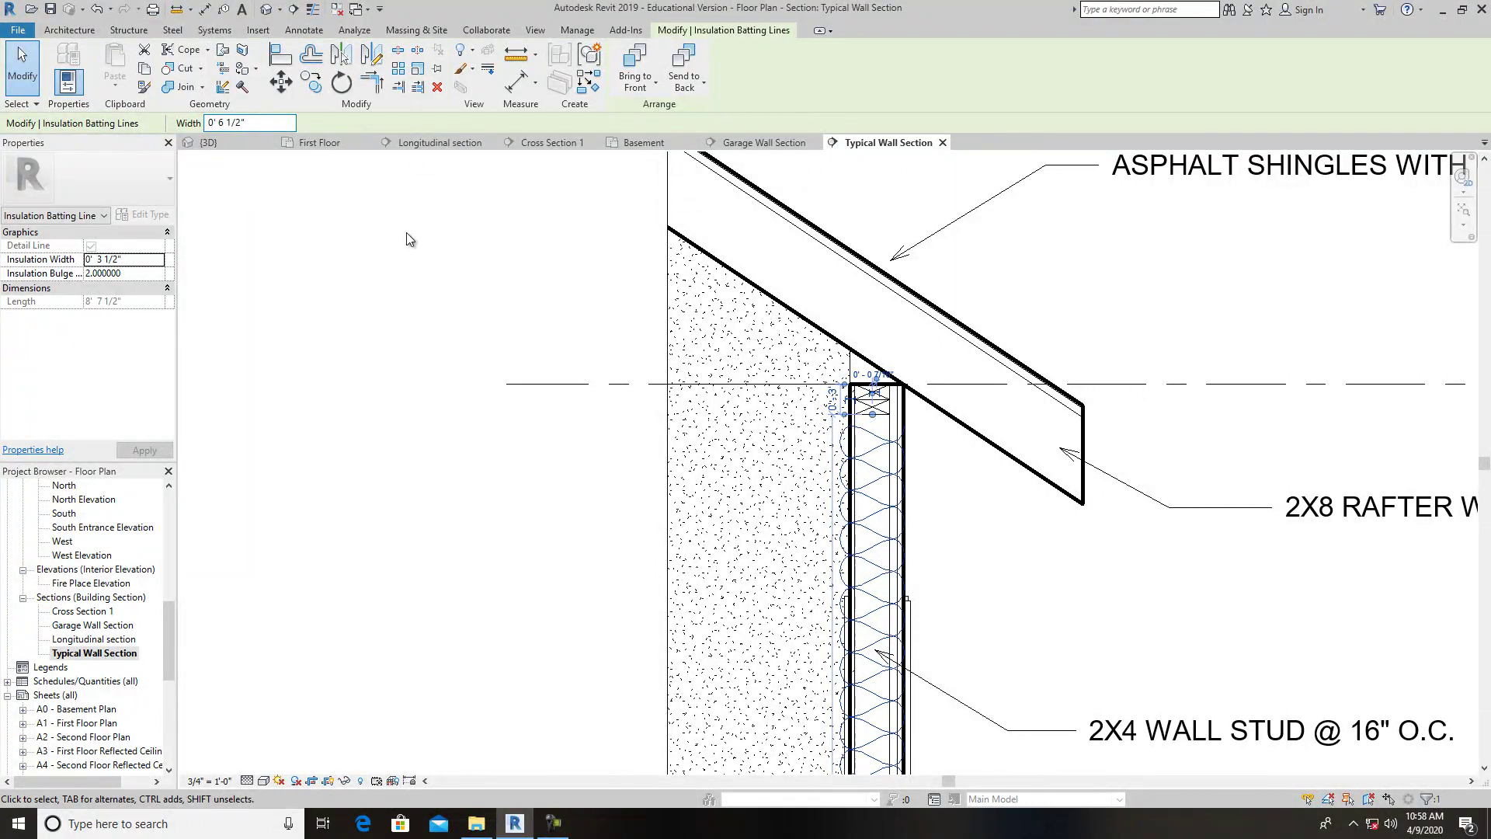
left_click(95, 8)
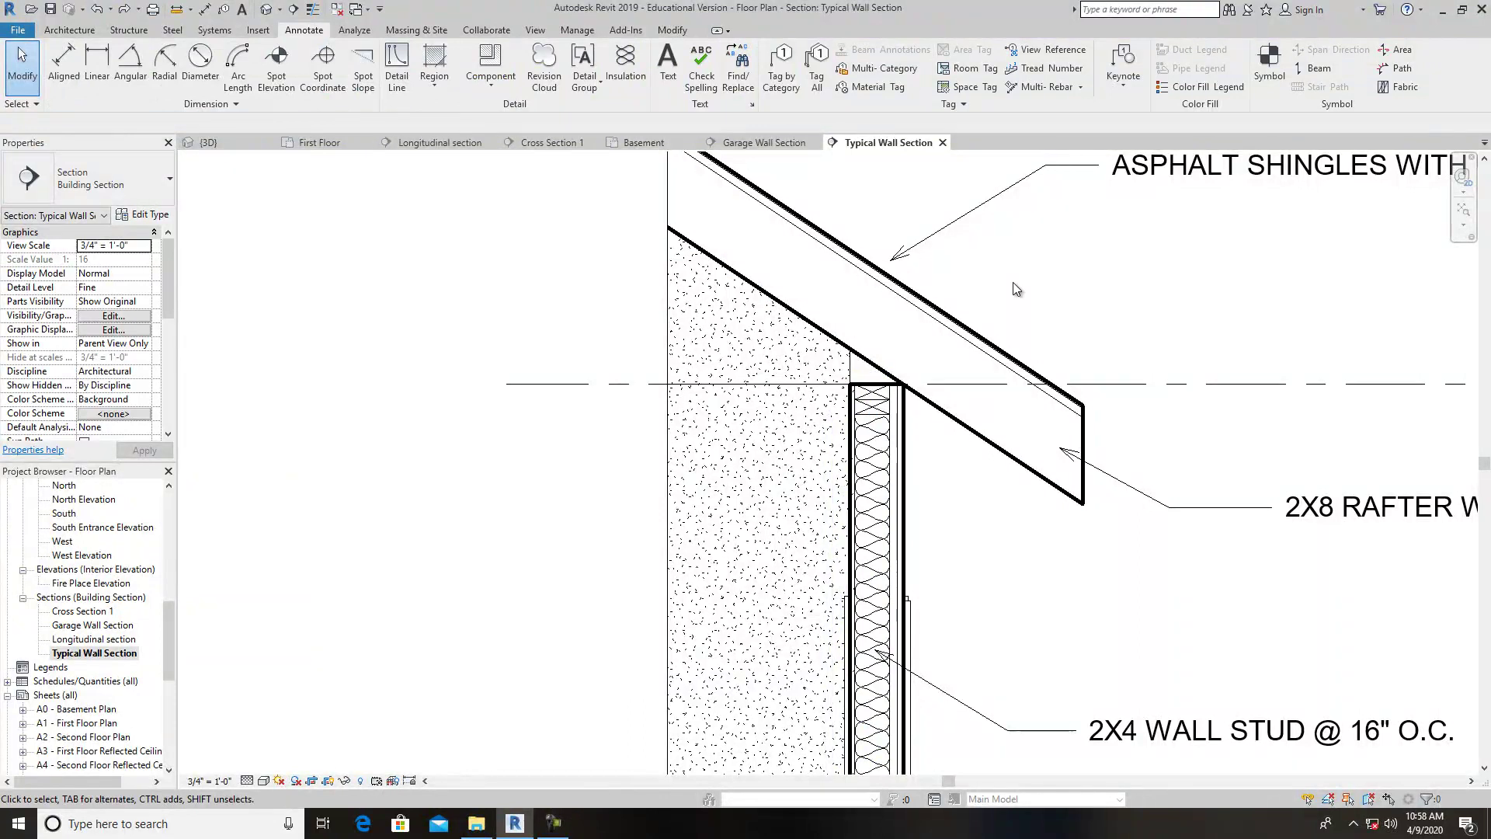
Add a 1/8" Arial leader note reading "R13 BATT INSULATION" pointing to the upper wall's insulation between the 2X4 WALL STUD note and the Low Roof level.
scroll(935, 458, "down", 3)
middle_click_drag(992, 548, 842, 371)
scroll(852, 380, "down", 2)
middle_click_drag(963, 533, 917, 394)
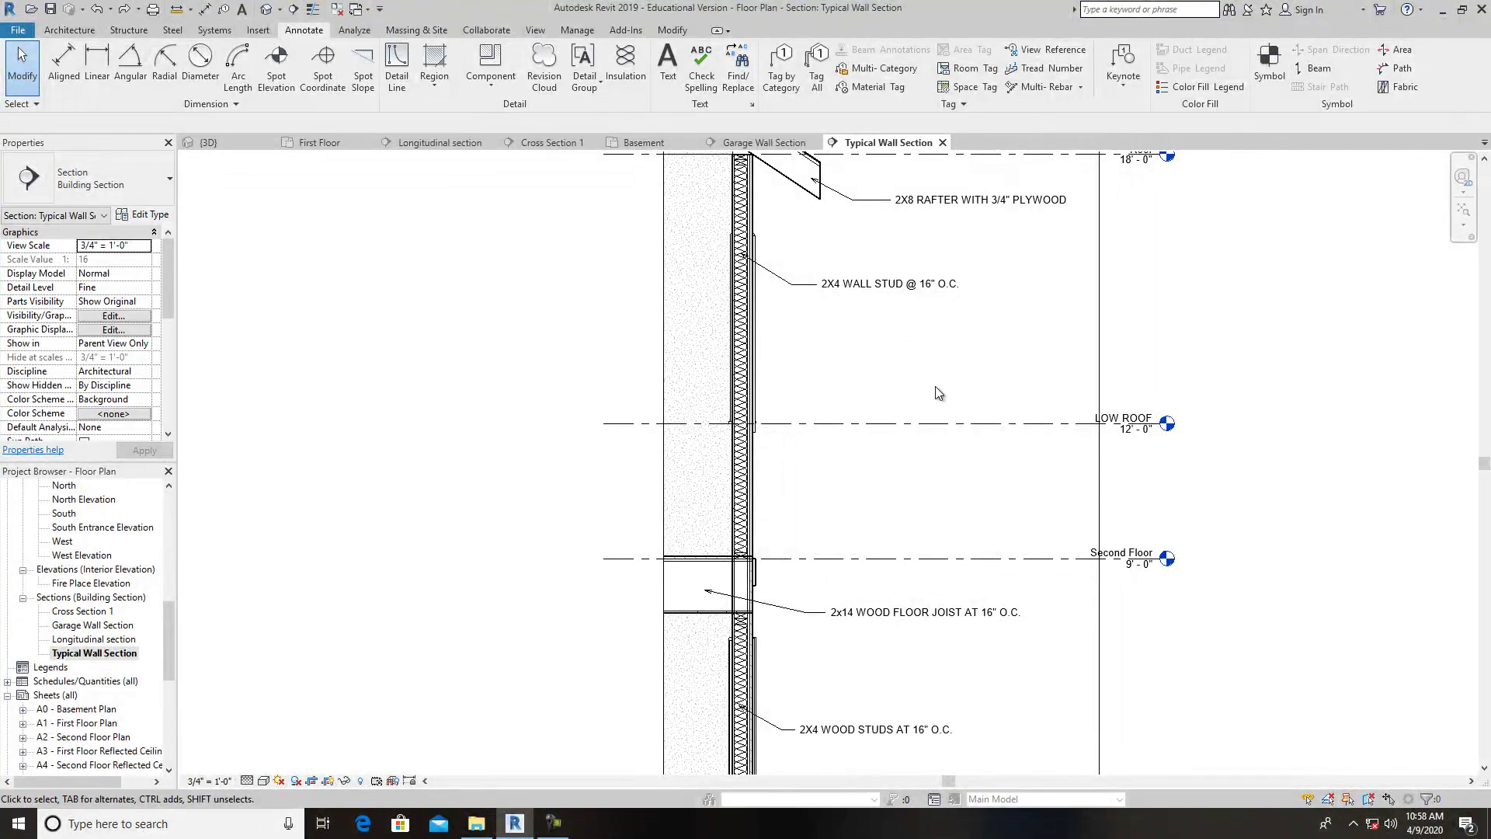
left_click(668, 66)
scroll(759, 346, "up", 1)
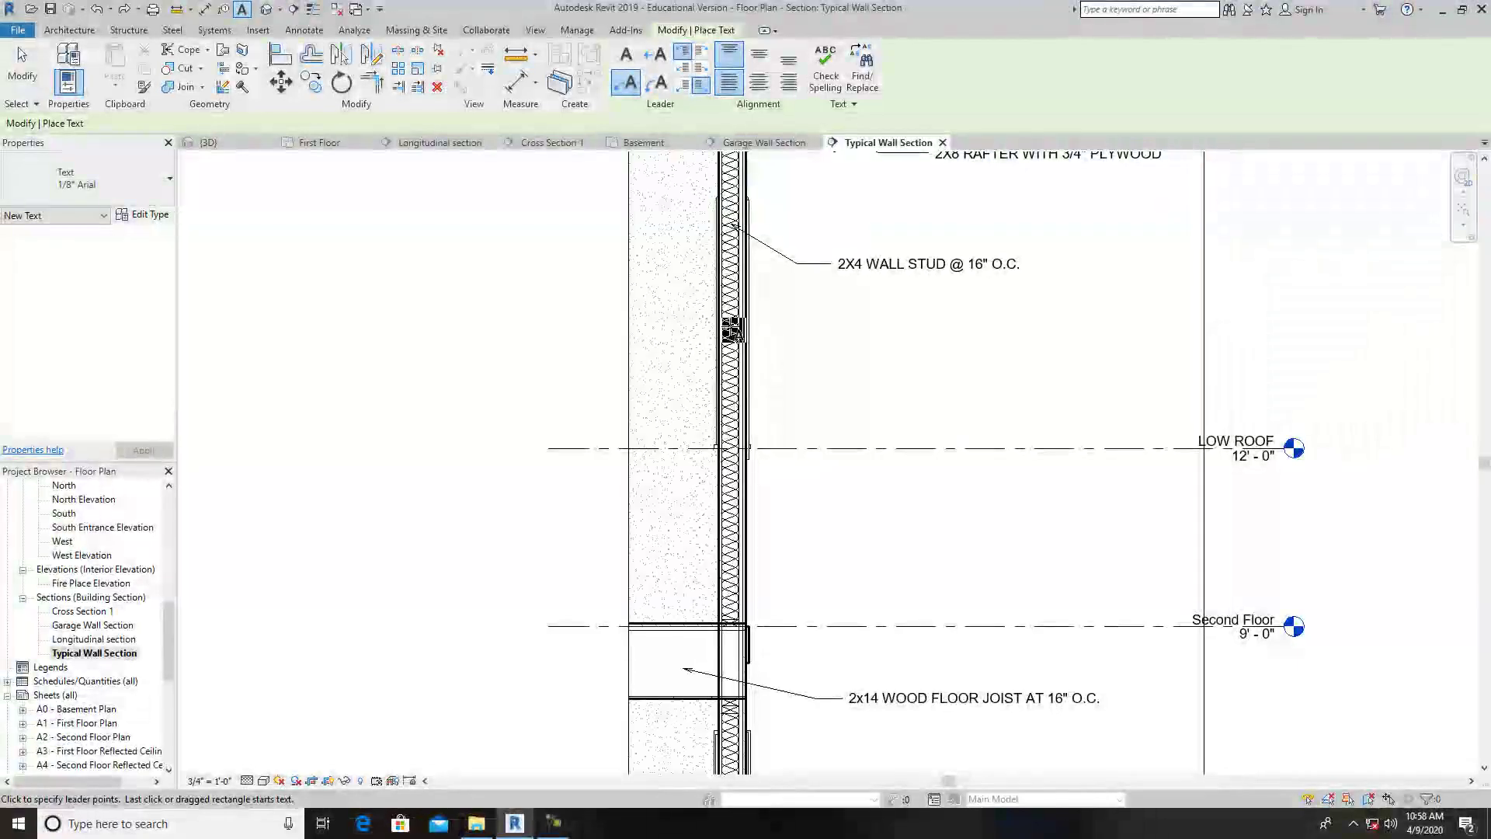
left_click(733, 330)
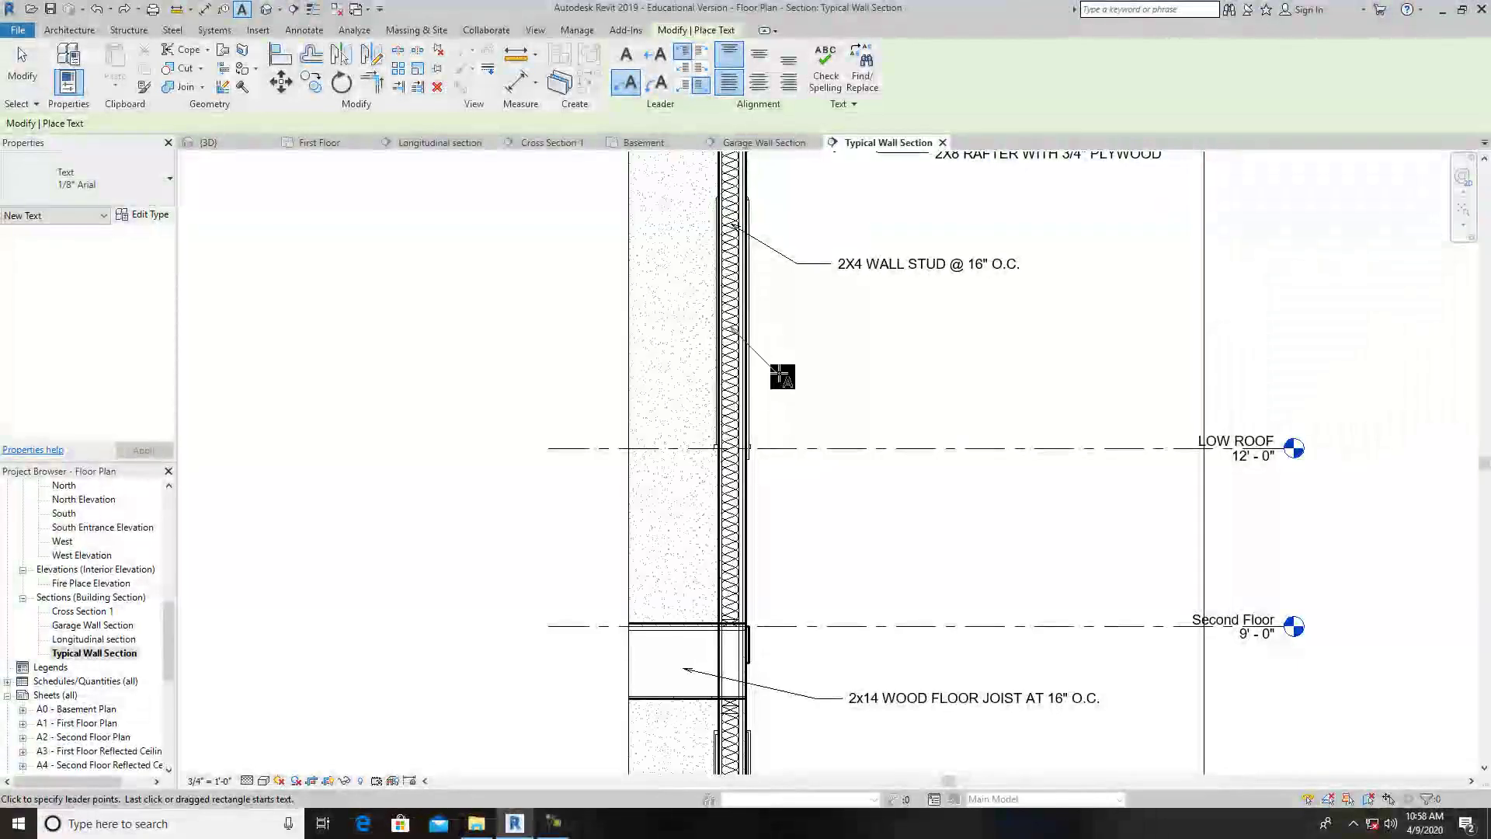
left_click(823, 376)
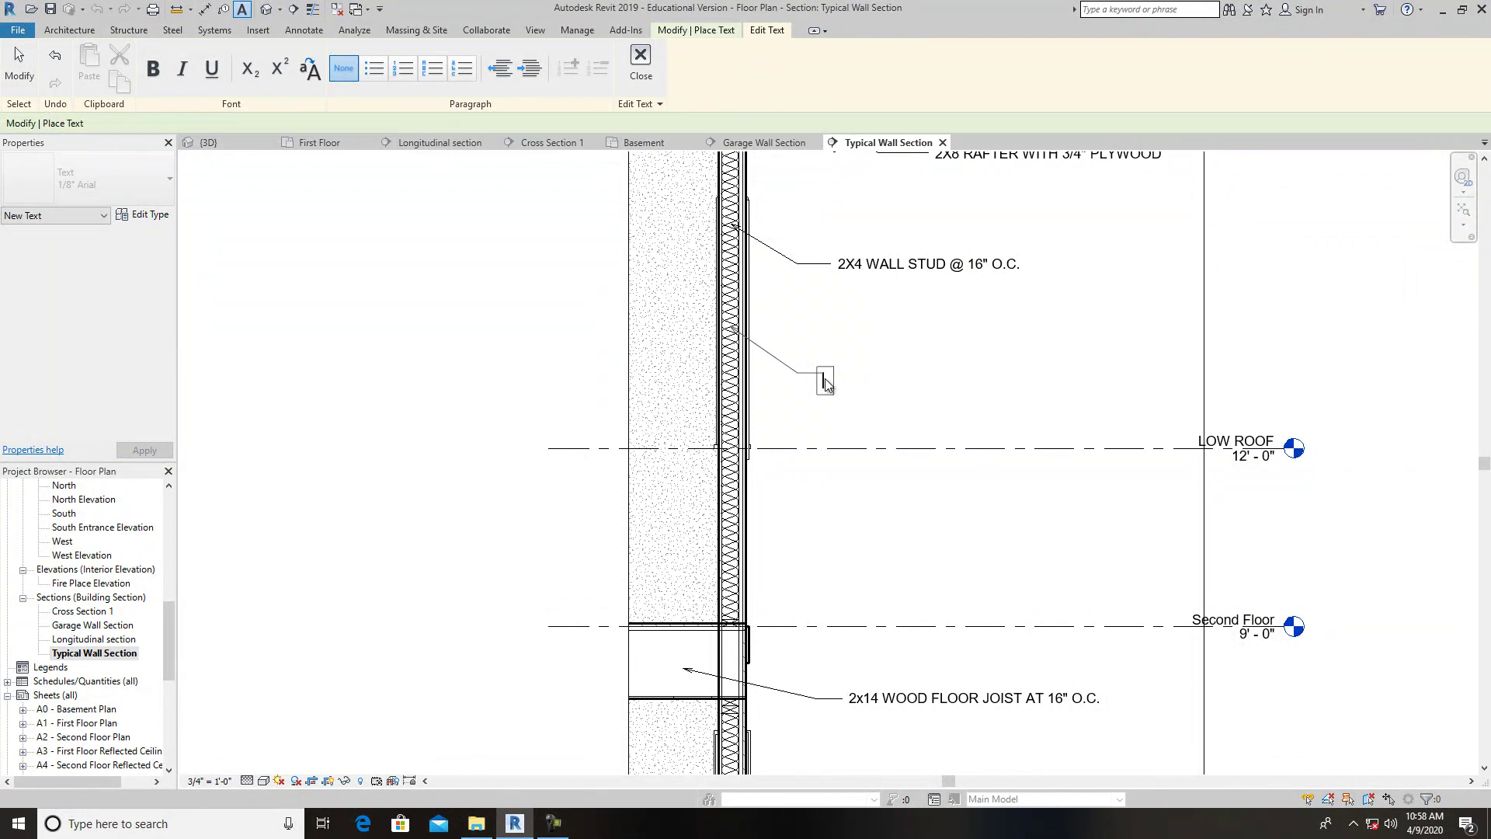
type("R13 BATT INSULATION")
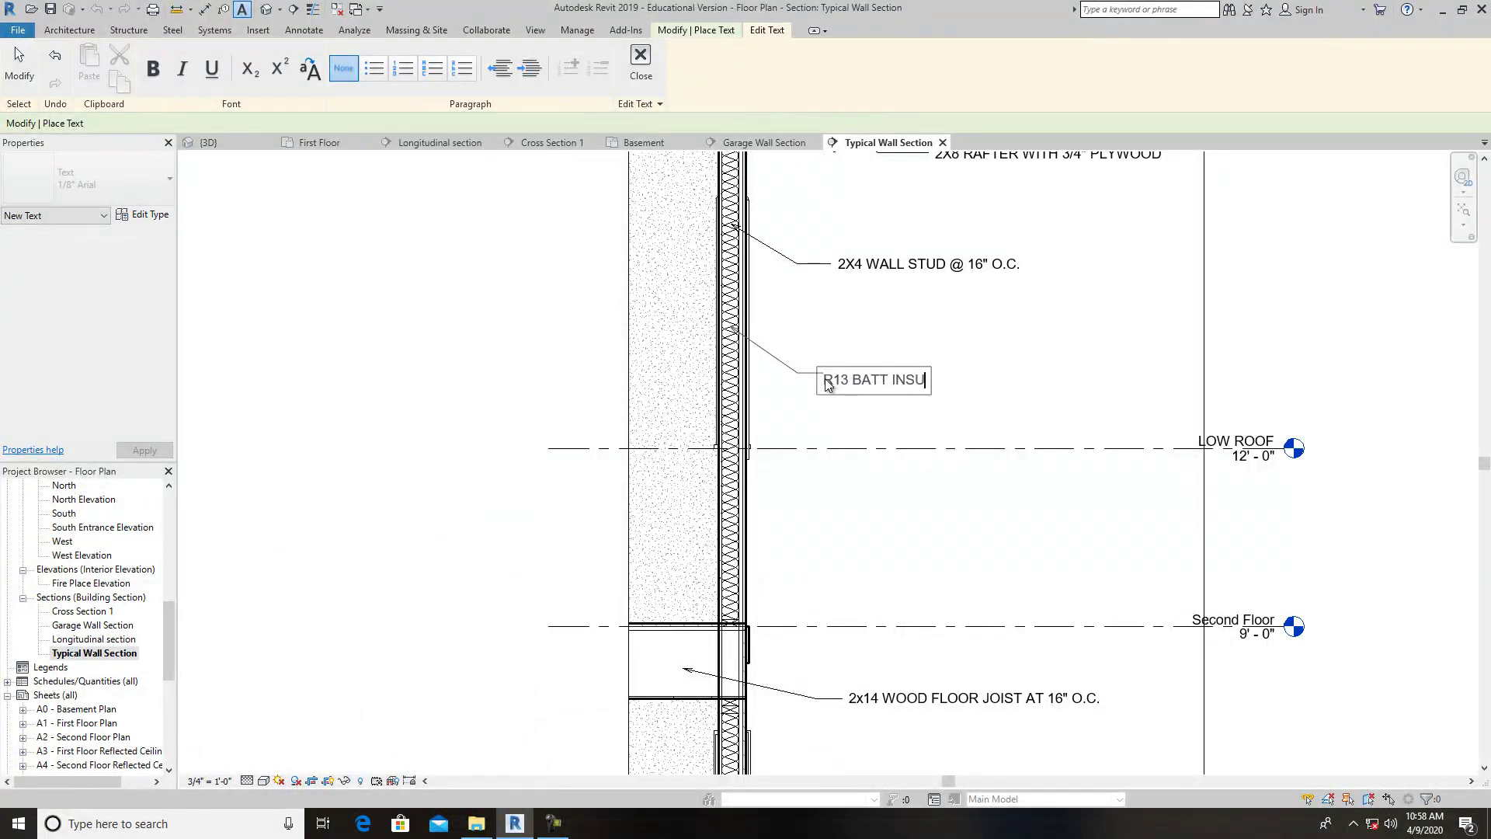
left_click(1112, 382)
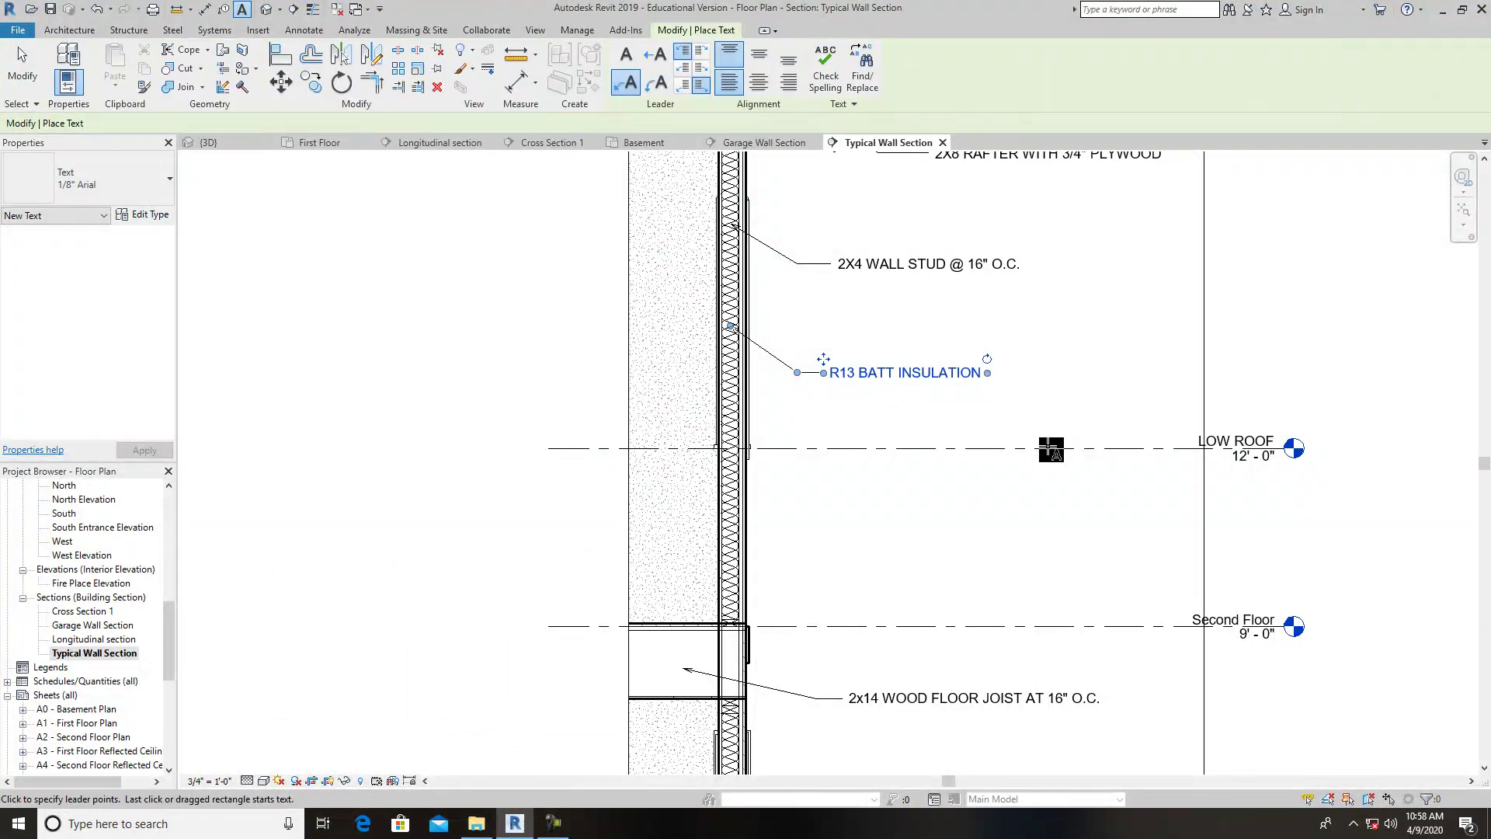
right_click(981, 475)
left_click(1050, 483)
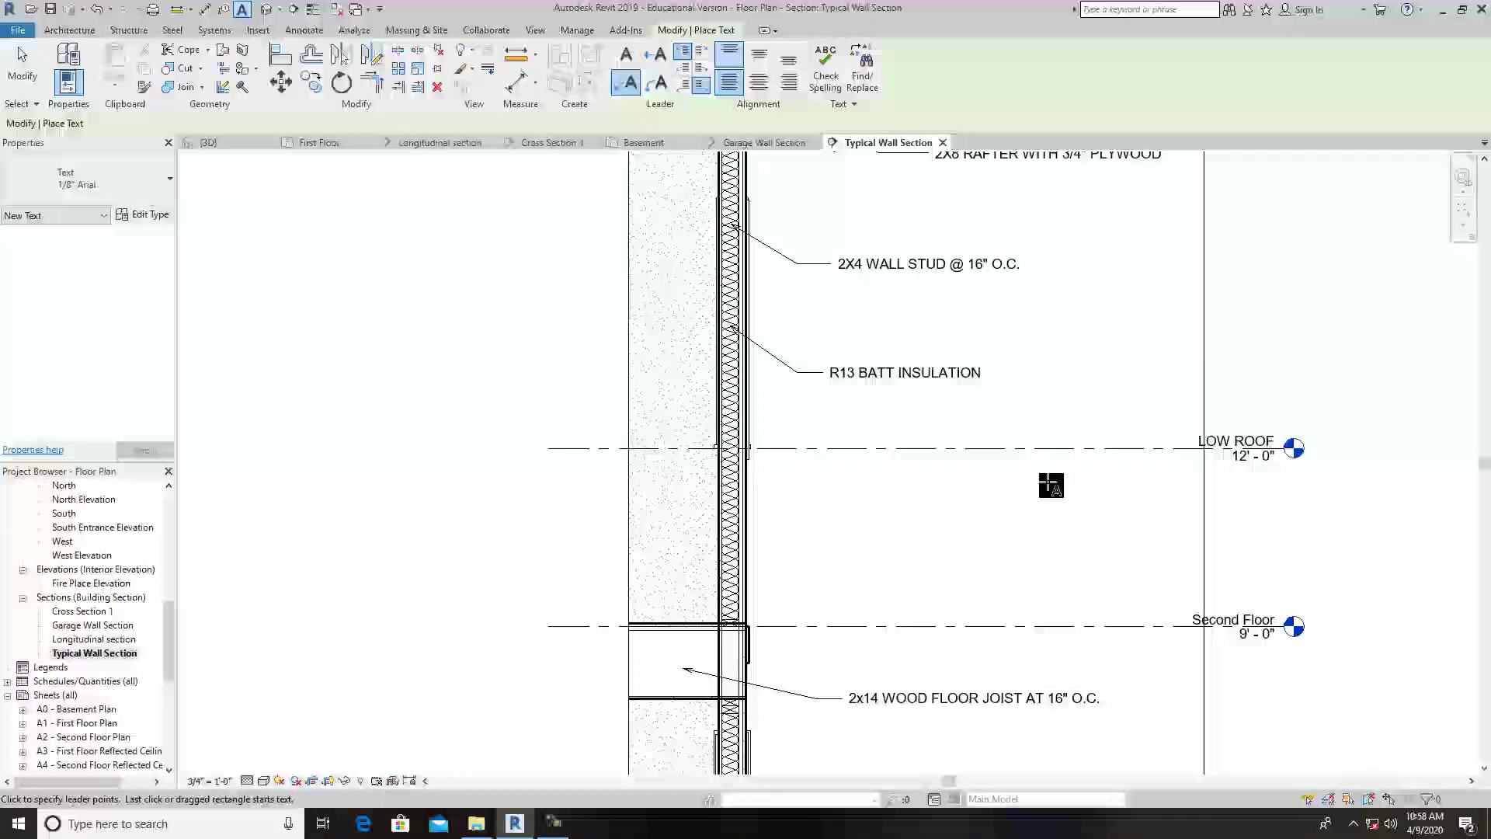
Open the Garage Wall Section view after checking the lower part of the Typical Wall Section.
scroll(1048, 486, "down", 4)
scroll(1012, 440, "up", 1)
middle_click_drag(1060, 605, 1007, 435)
middle_click_drag(979, 595, 960, 473)
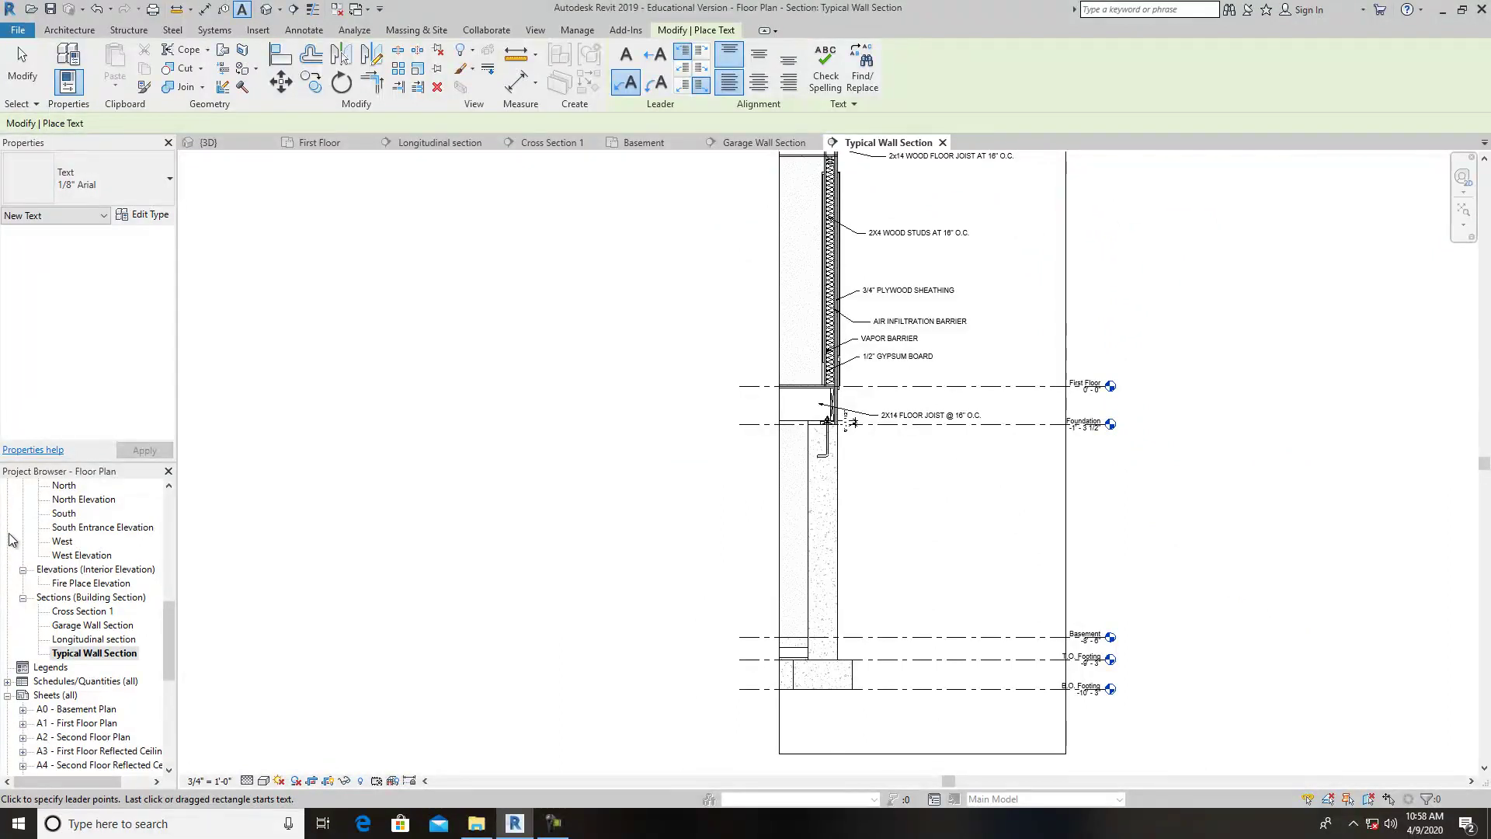
double_click(97, 625)
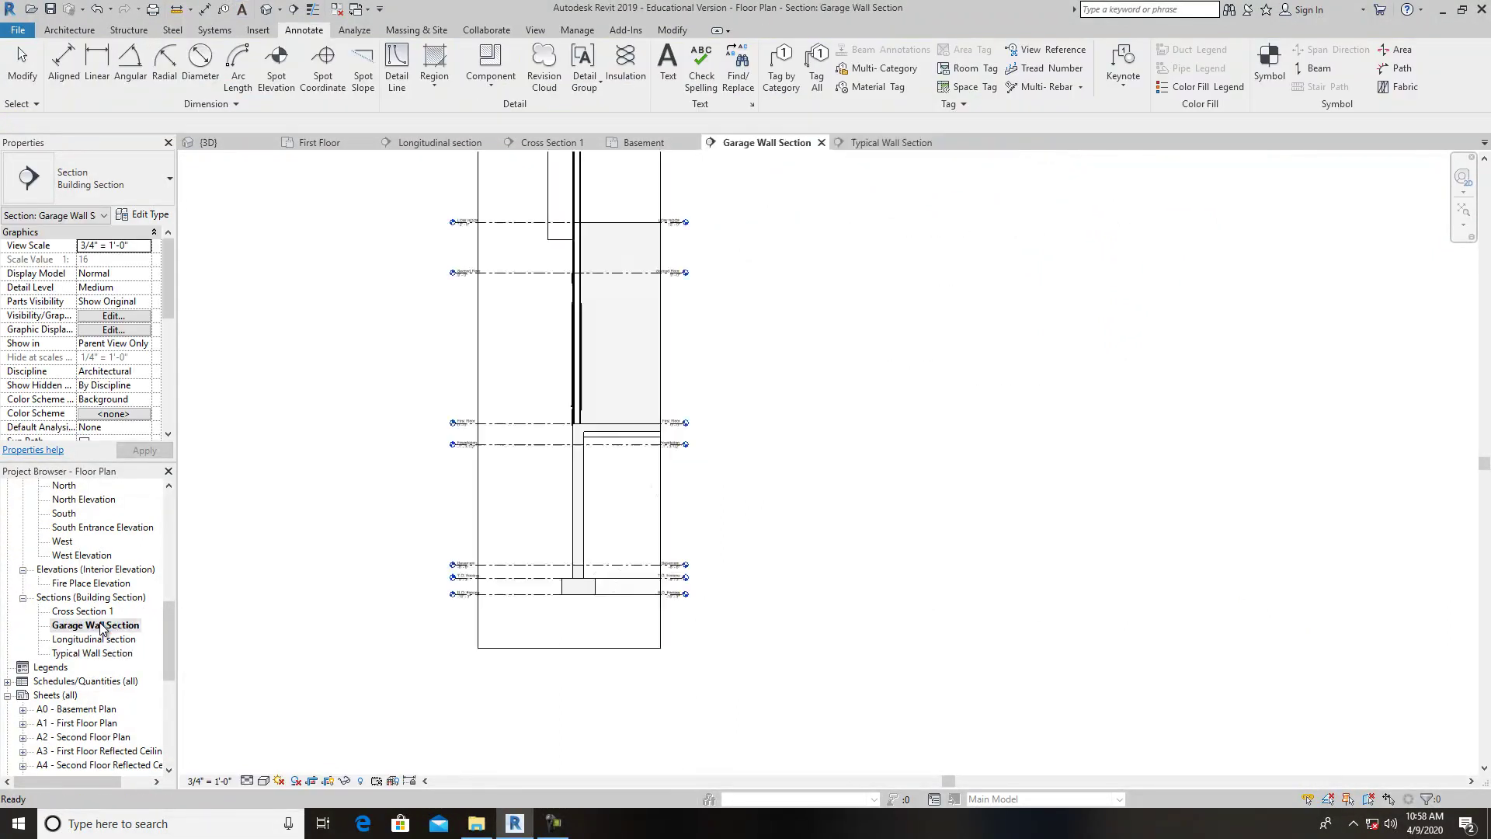
Examine the garage wall's construction from the footing up to the roof, including the Low Roof and Second Floor levels.
scroll(608, 455, "up", 3)
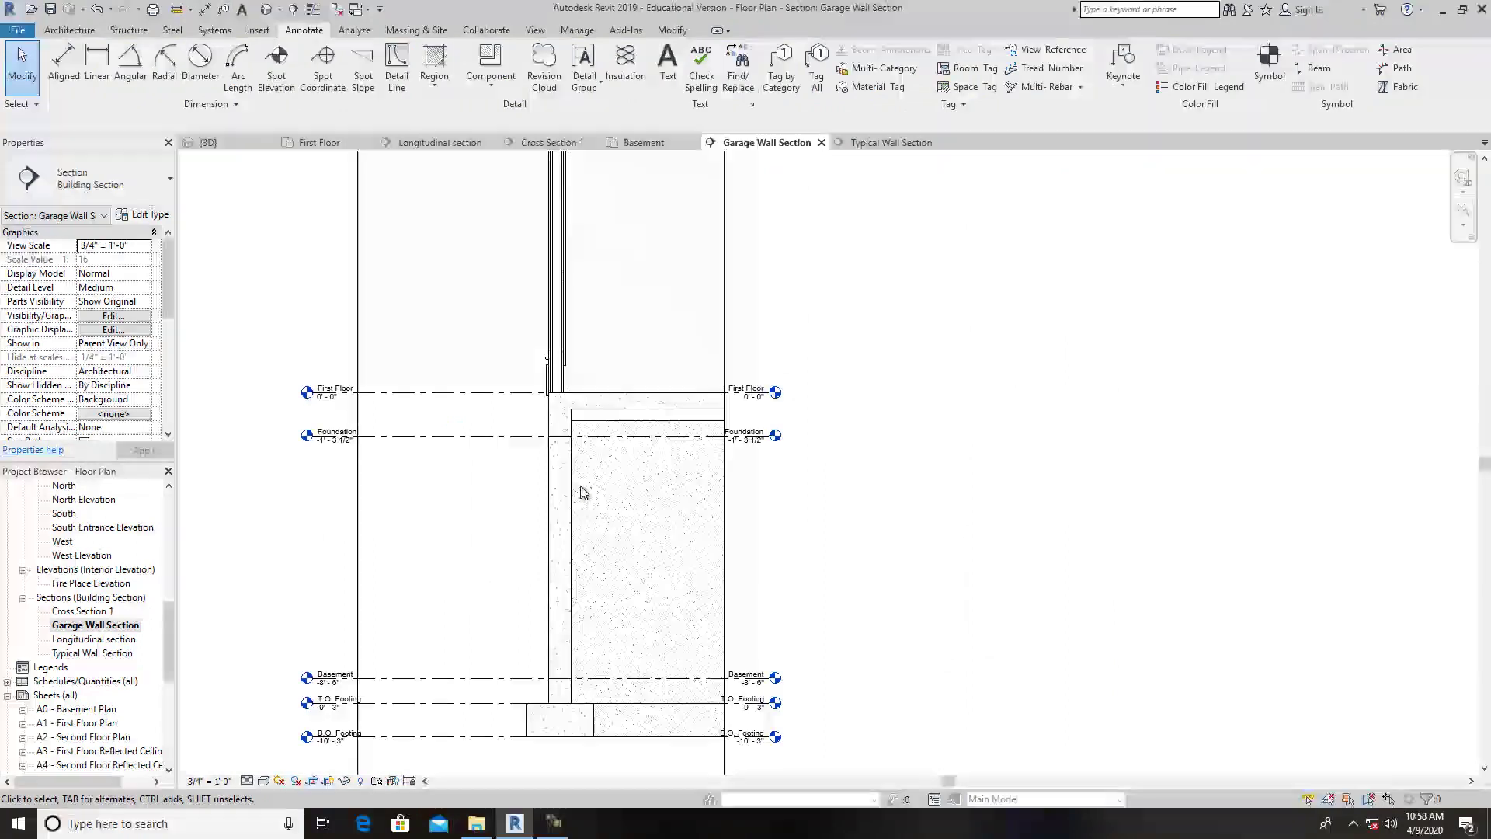
scroll(583, 486, "up", 2)
scroll(579, 476, "down", 2)
middle_click_drag(656, 457, 682, 618)
scroll(681, 618, "down", 2)
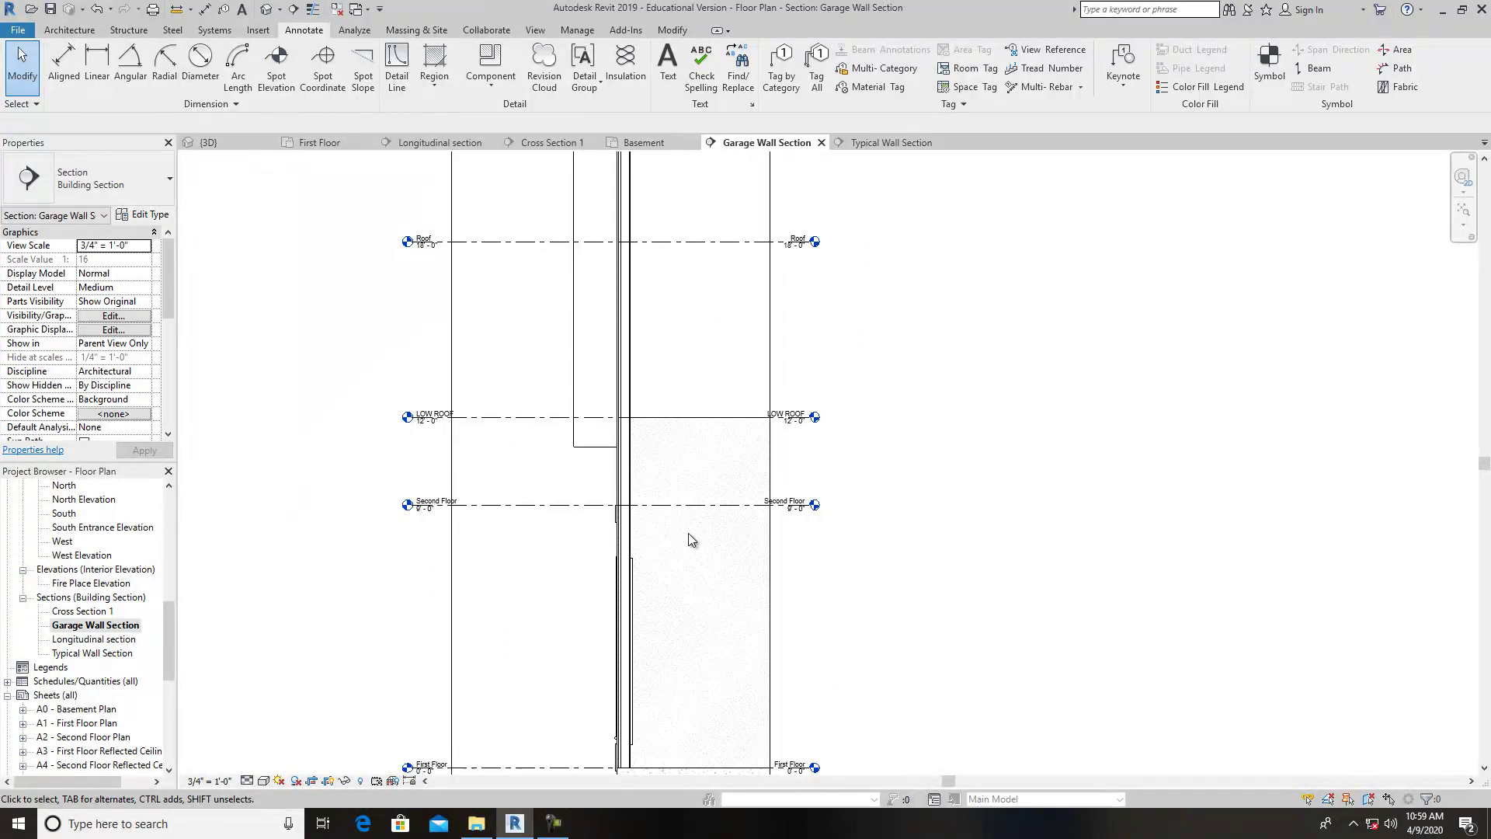
scroll(719, 445, "down", 2)
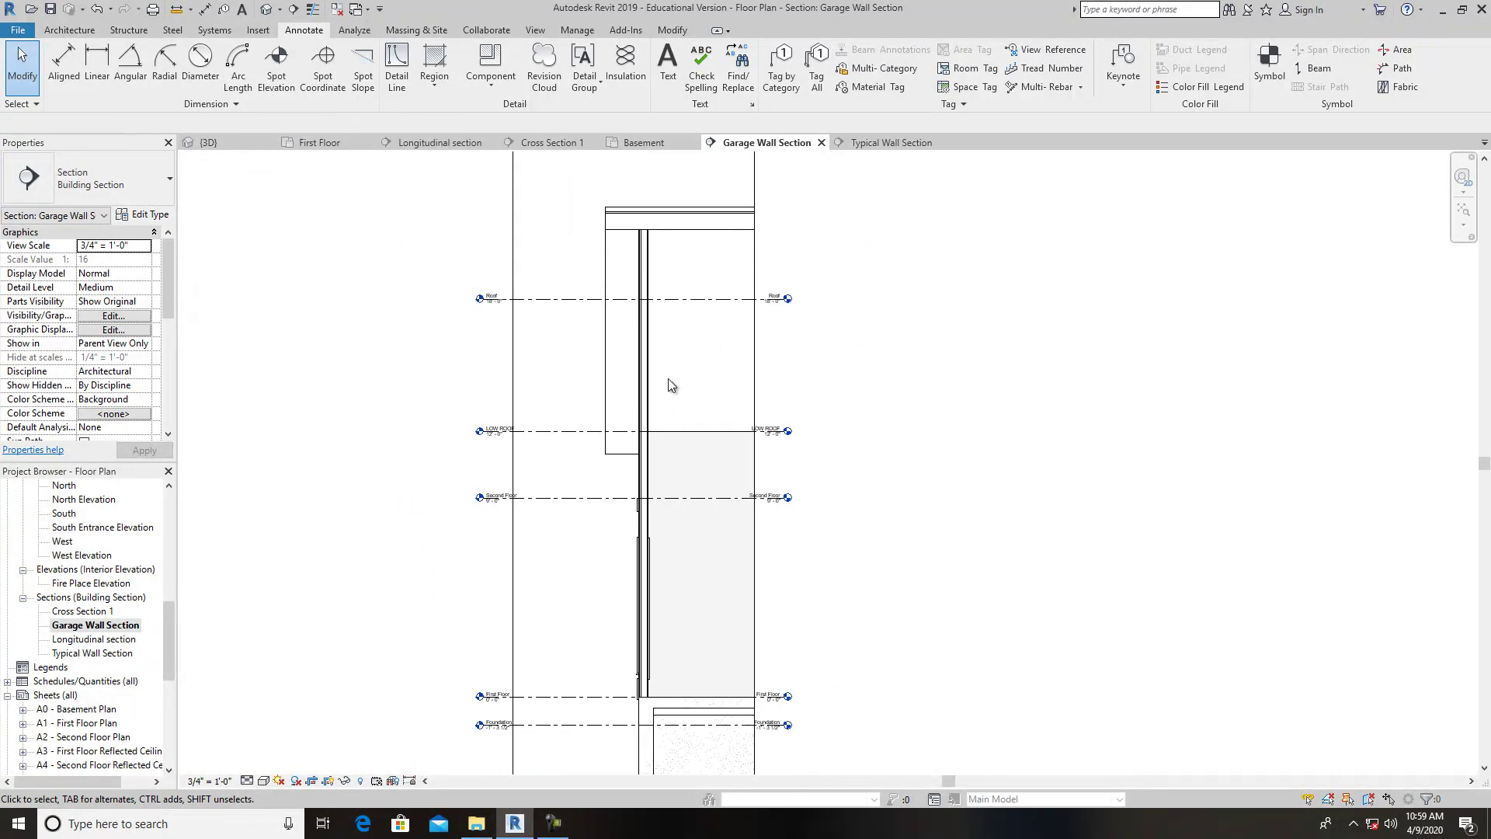
scroll(660, 469, "up", 3)
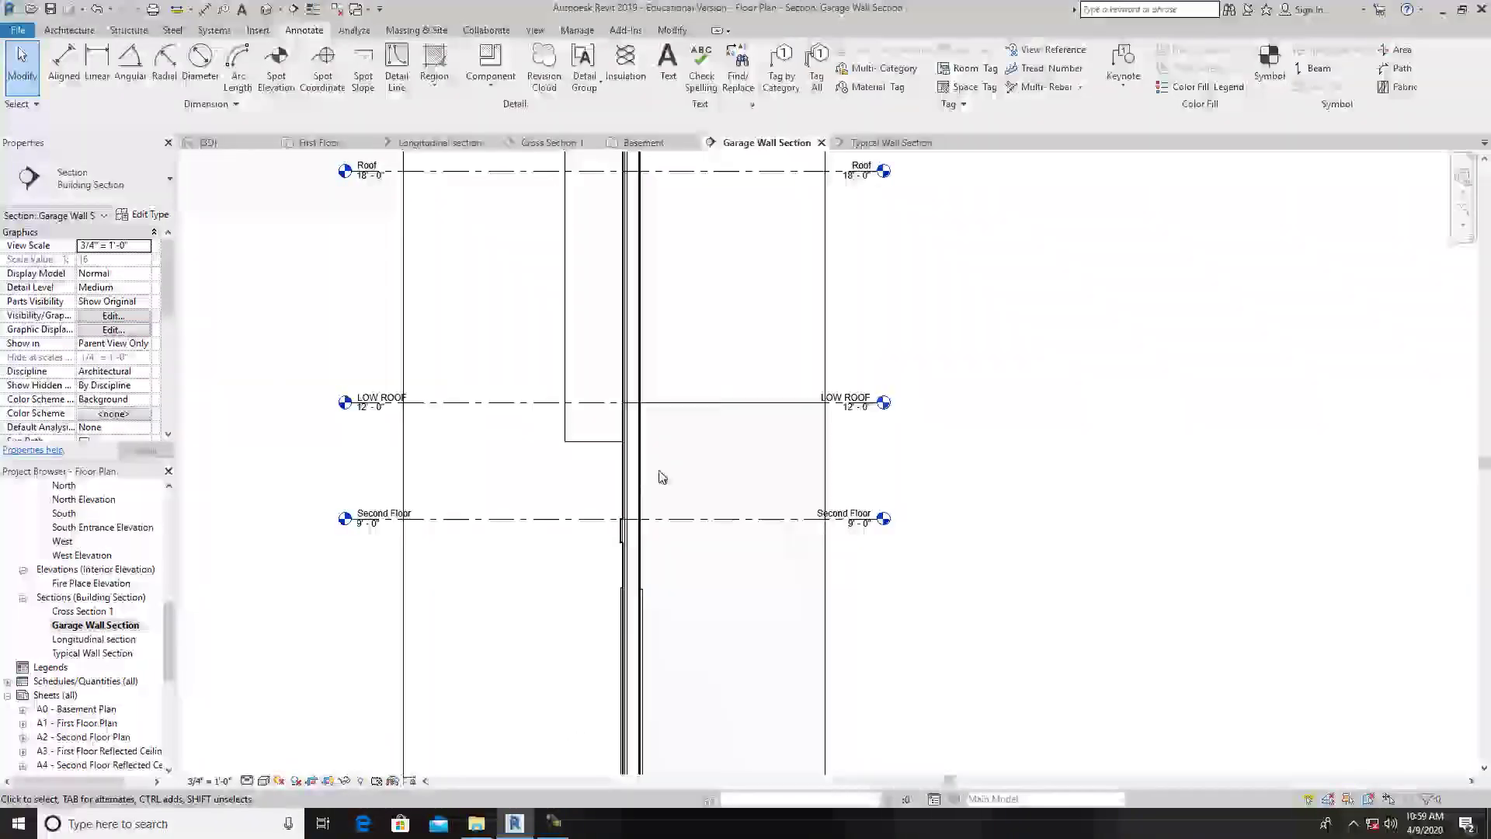
middle_click_drag(699, 600, 651, 470)
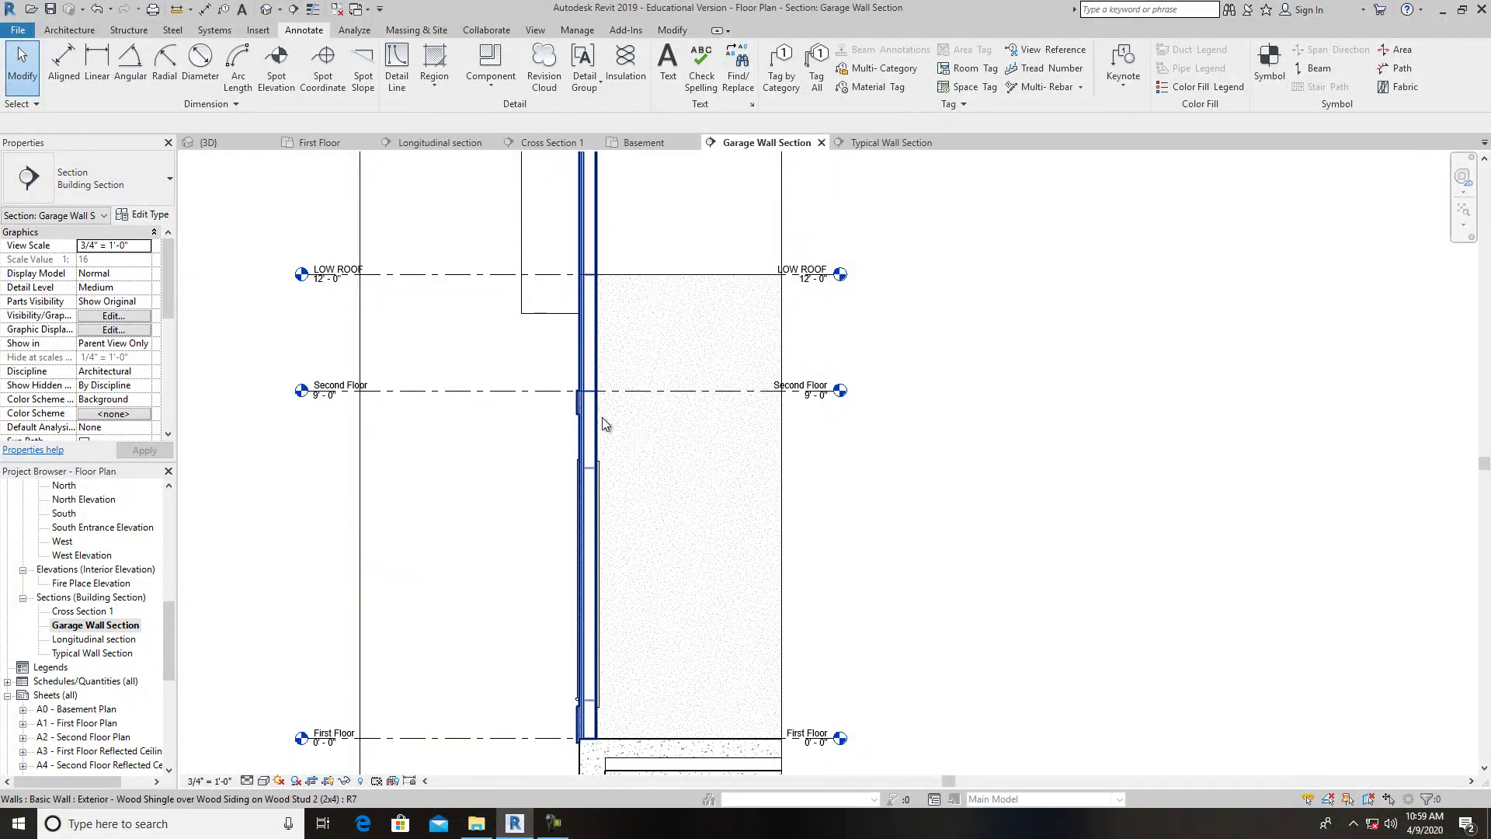
scroll(598, 419, "down", 3)
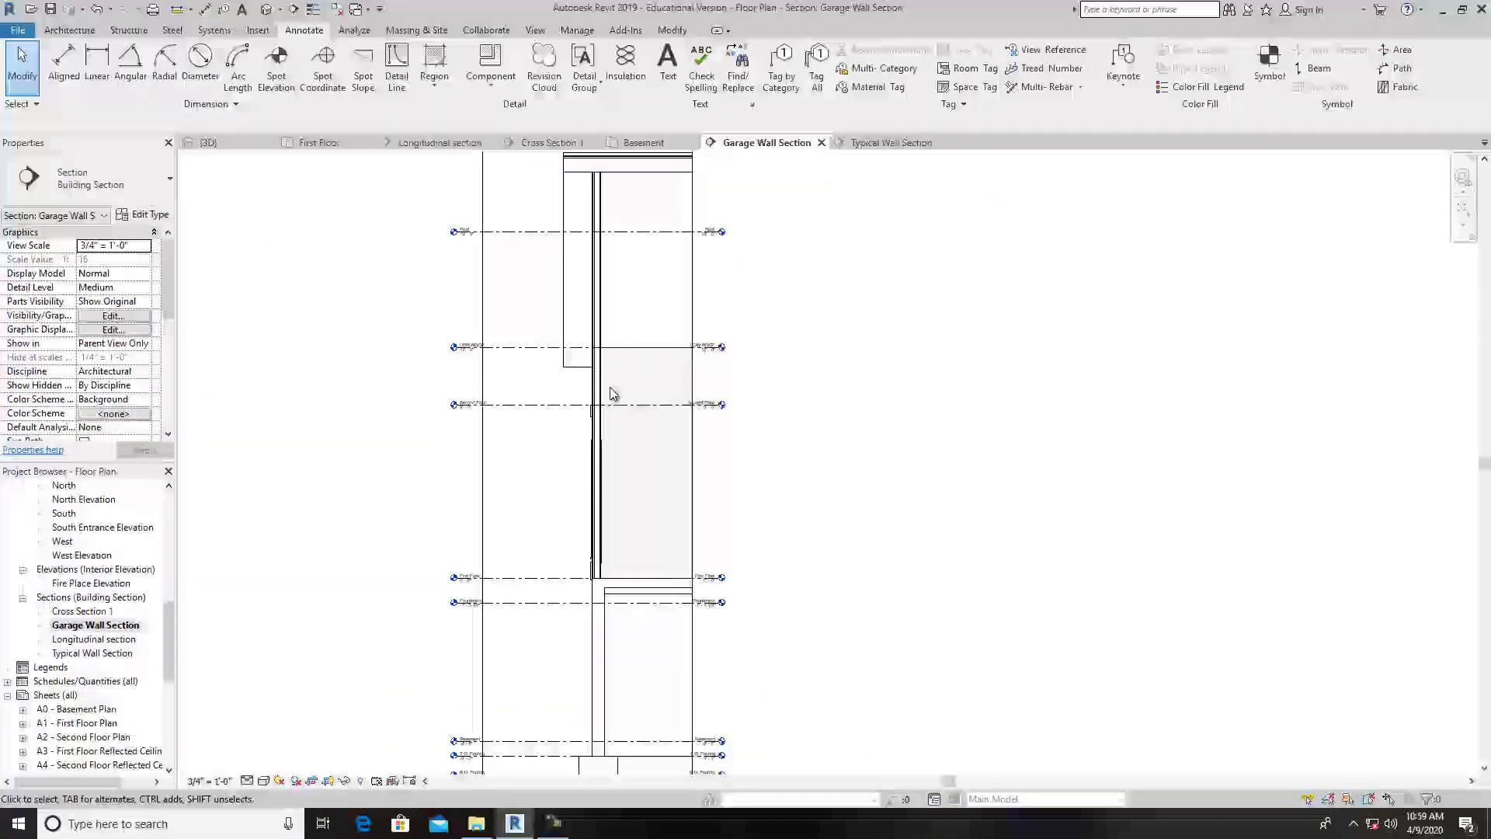
scroll(614, 381, "up", 2)
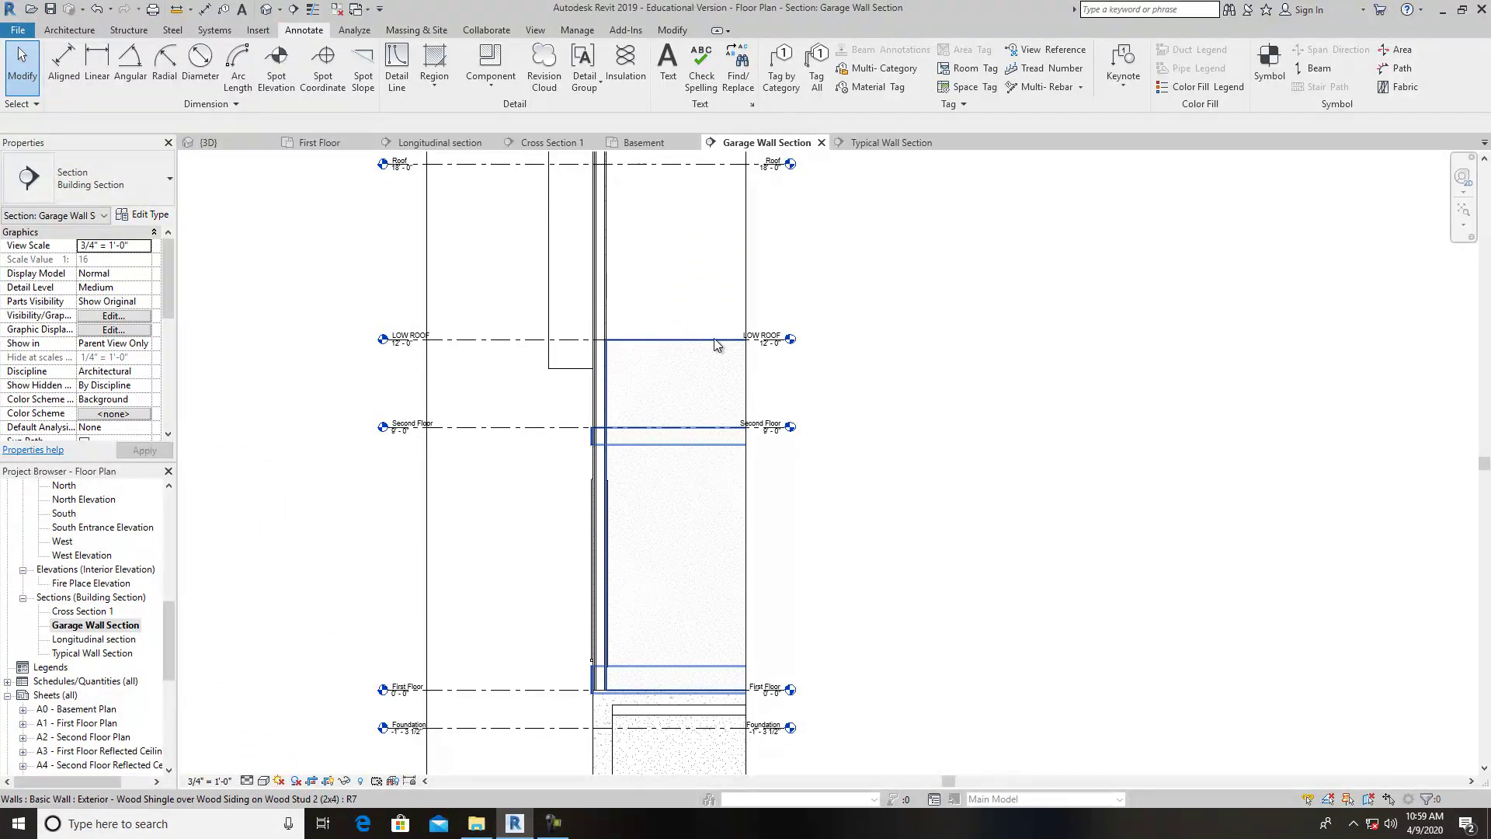
scroll(618, 354, "up", 2)
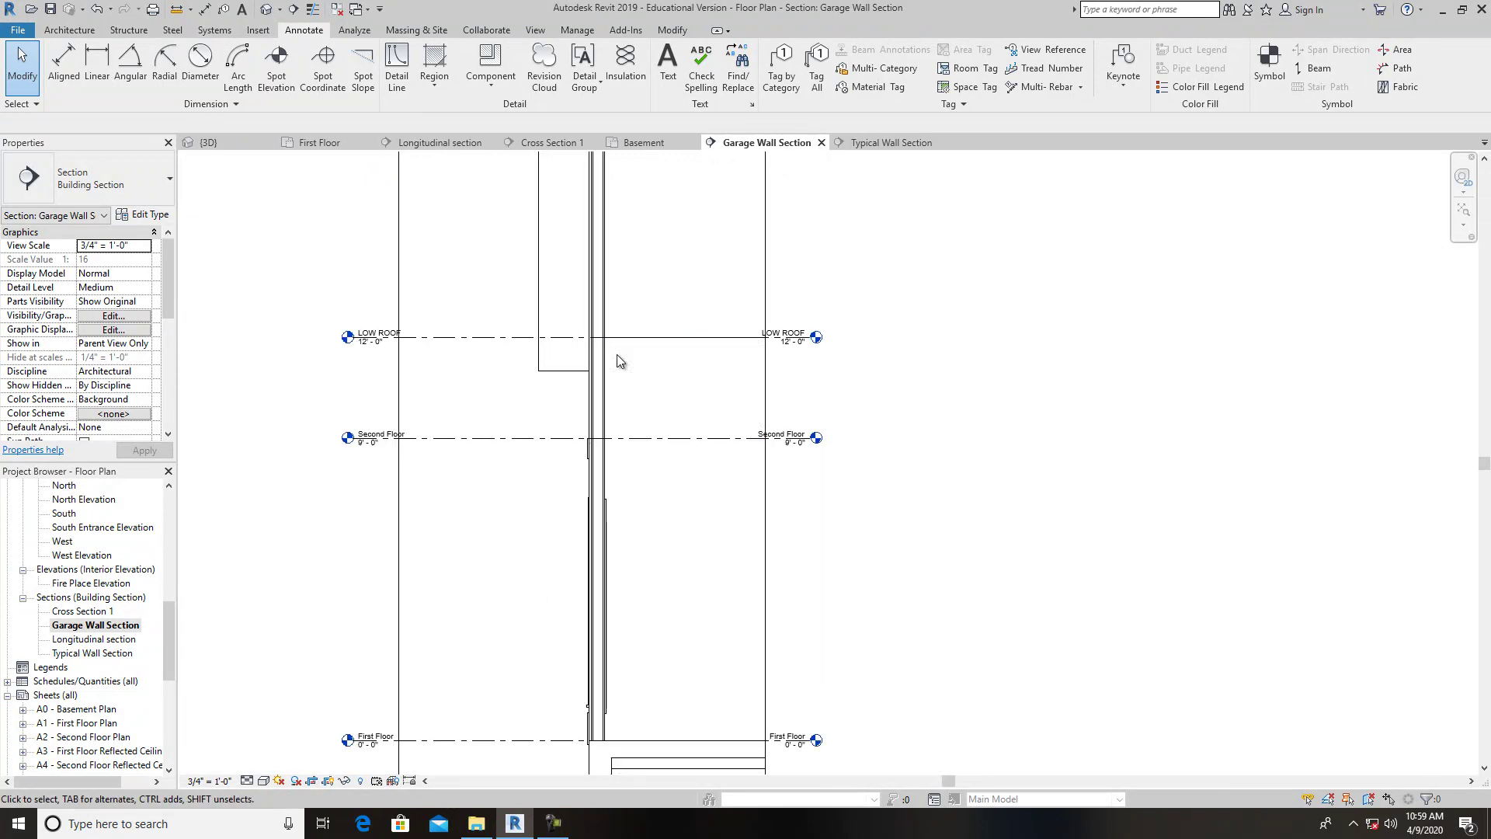
scroll(618, 355, "down", 2)
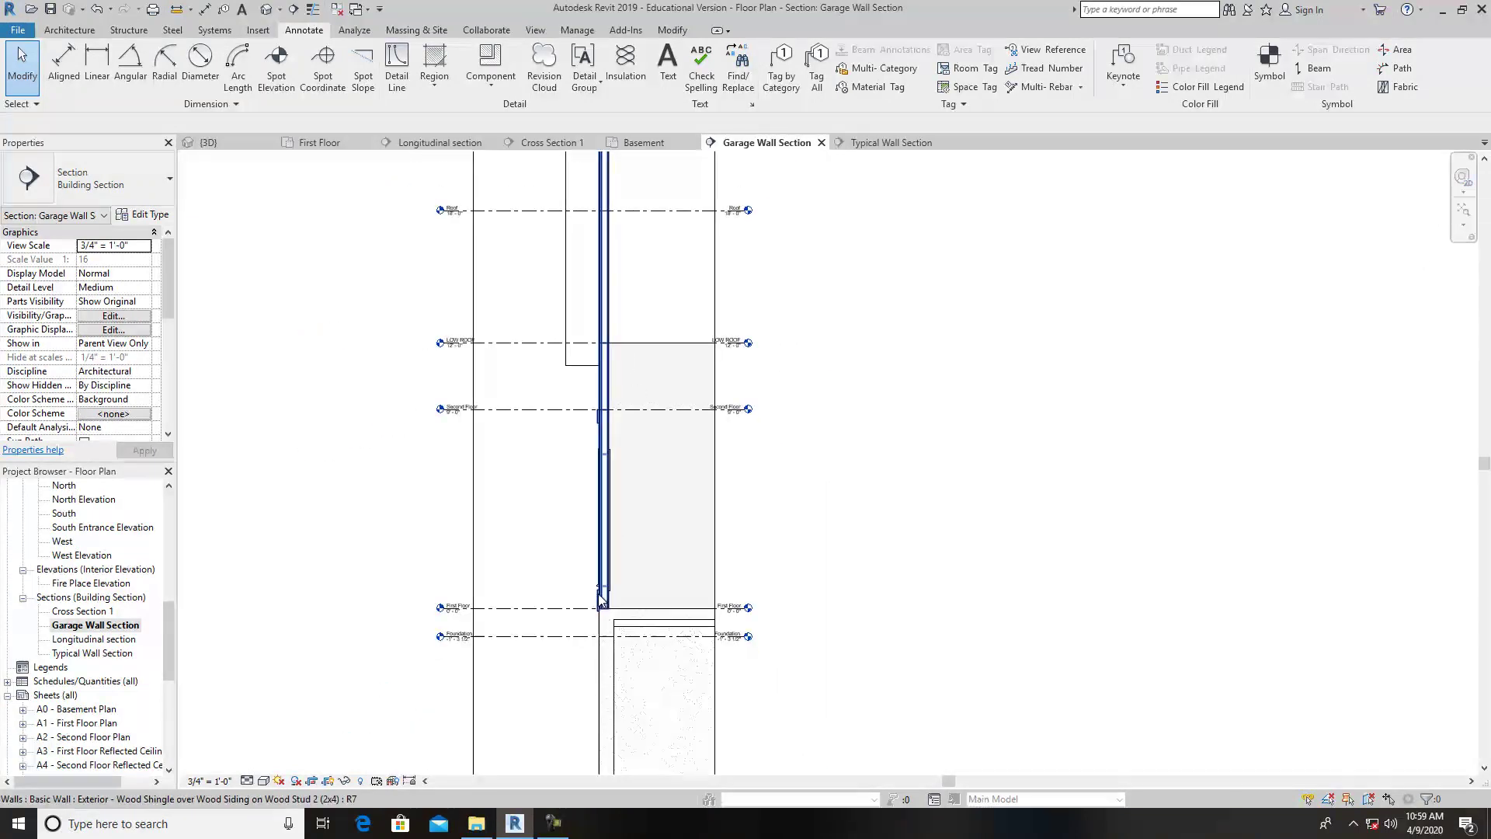
Place a flat 2 x 4 Dimension Lumber-Section component as the bottom plate in the garage wall's stud cavity at the First Floor level.
scroll(618, 617, "up", 2)
scroll(617, 612, "up", 2)
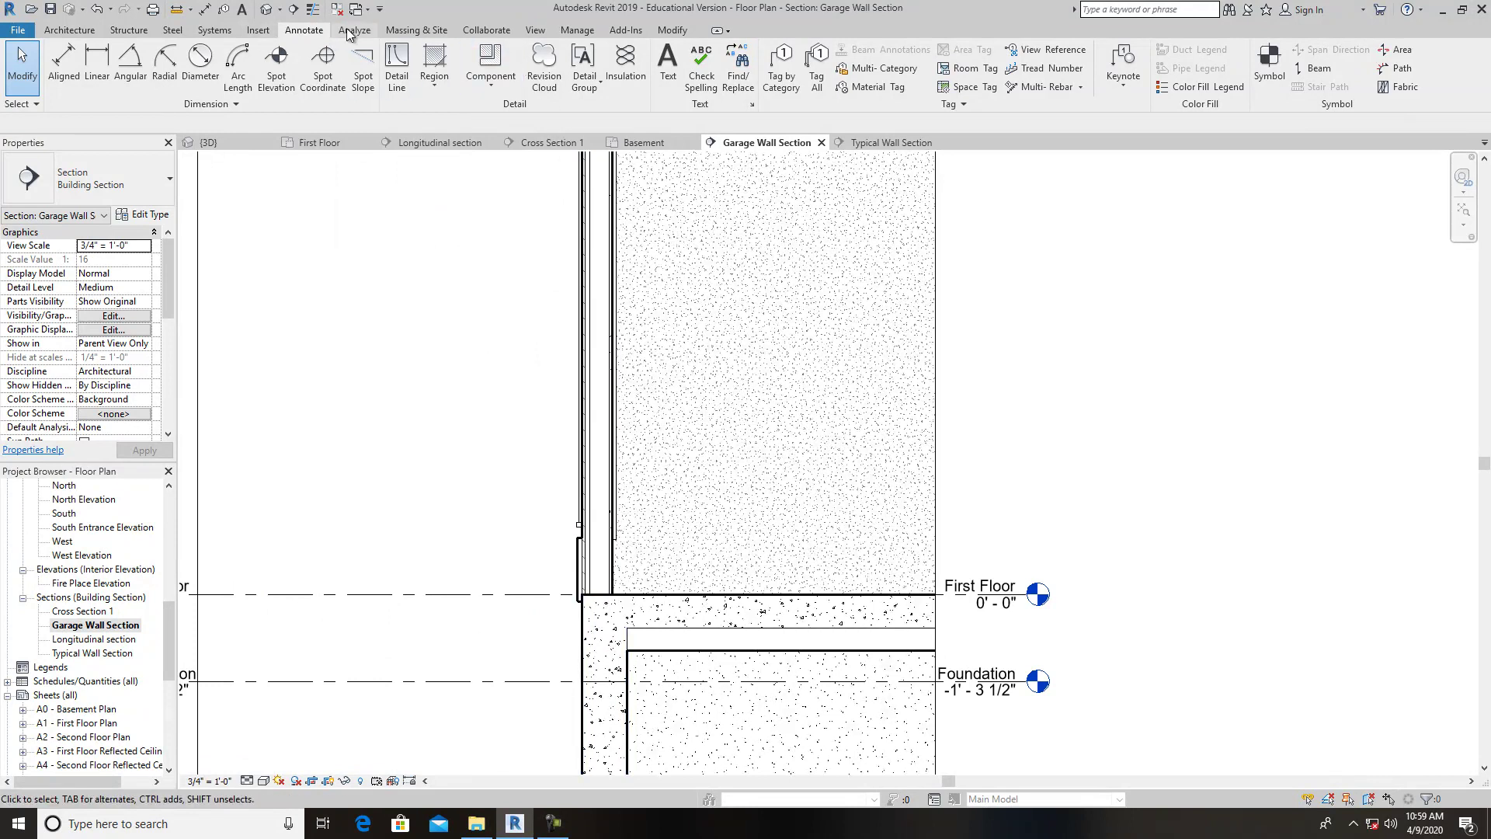
left_click(490, 78)
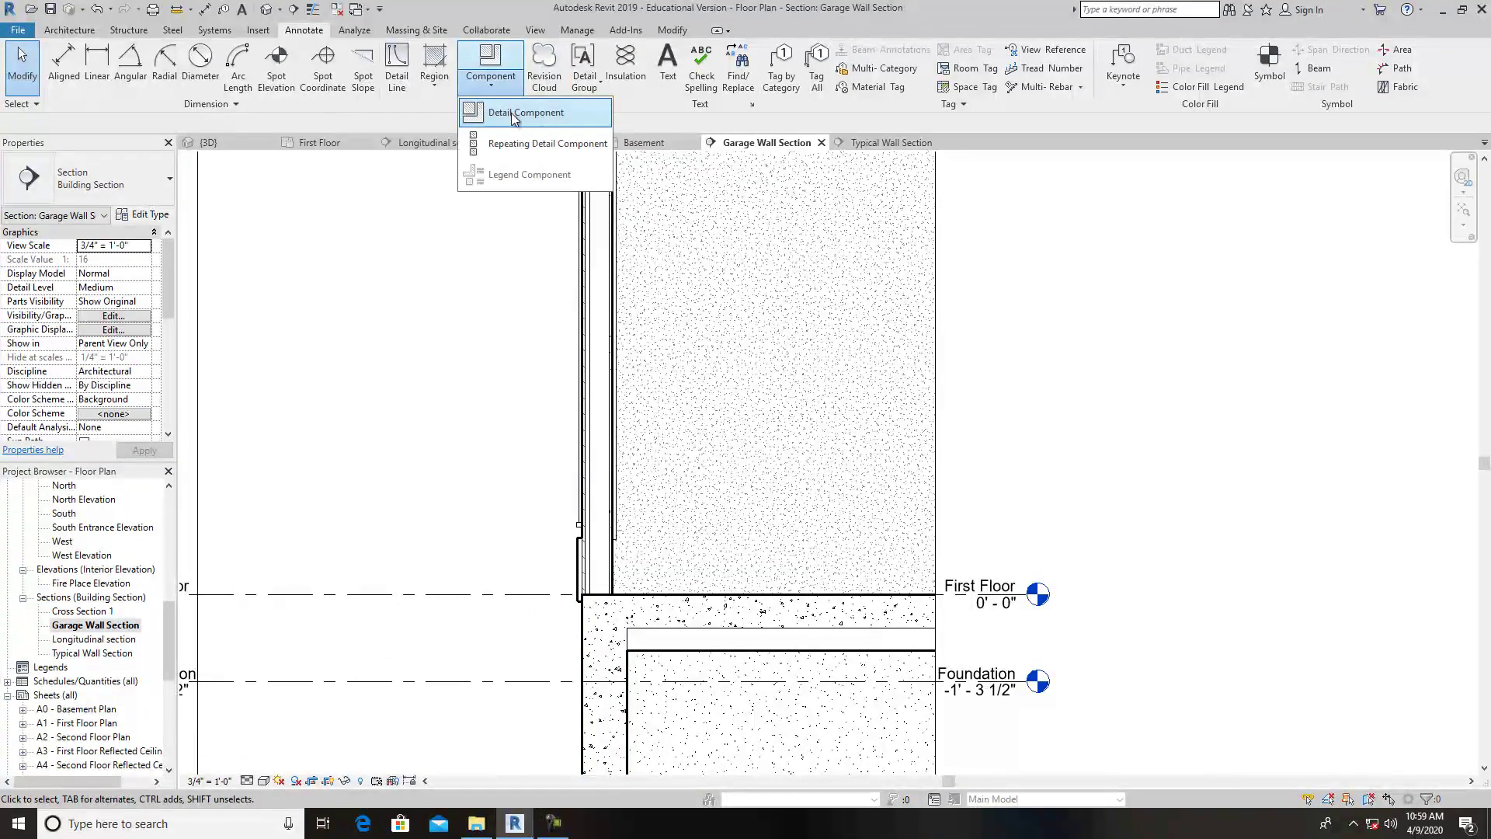
left_click(528, 109)
left_click(125, 191)
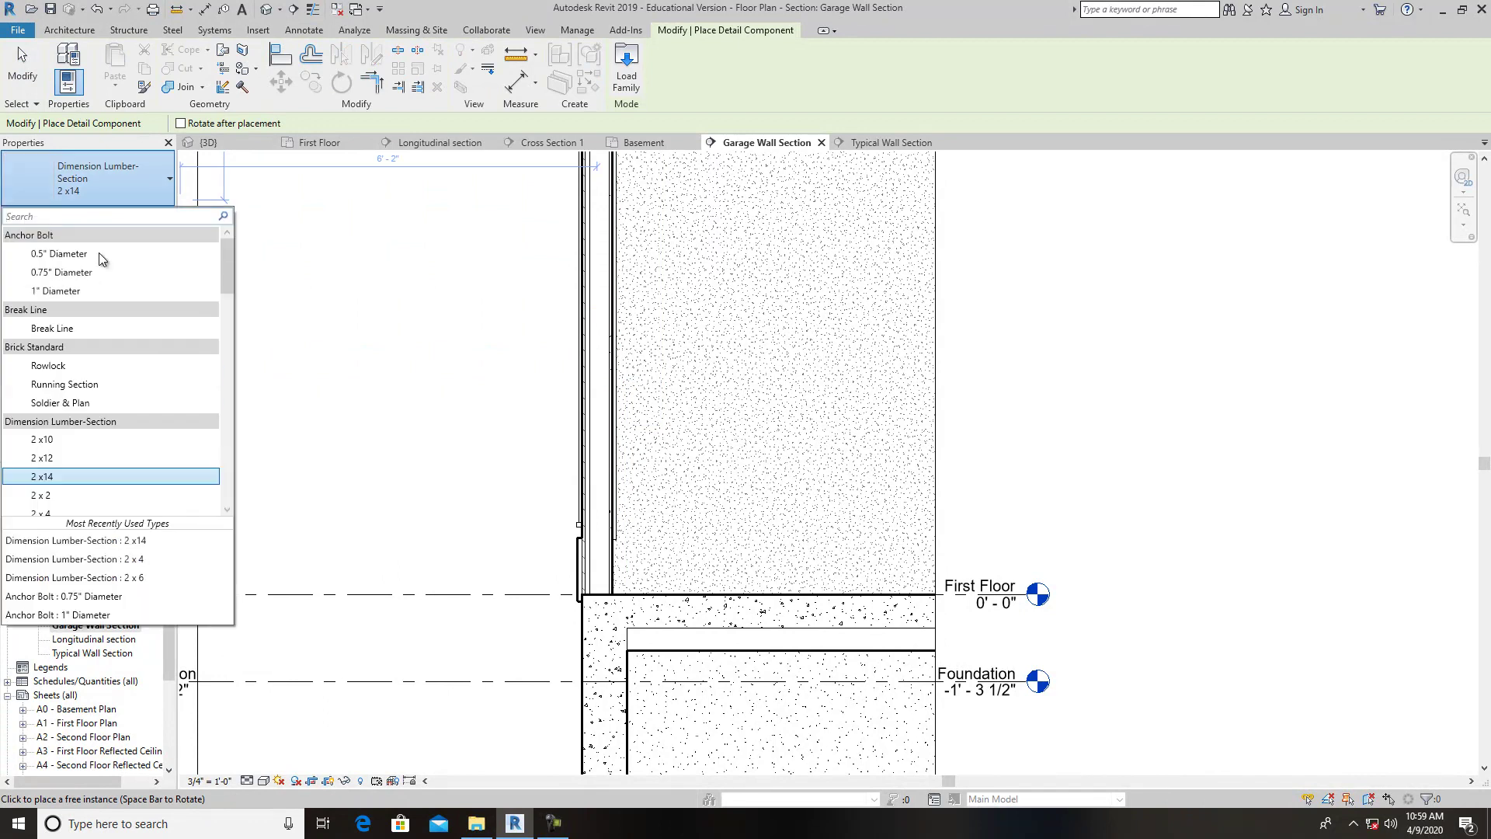
scroll(63, 475, "down", 1)
left_click(59, 476)
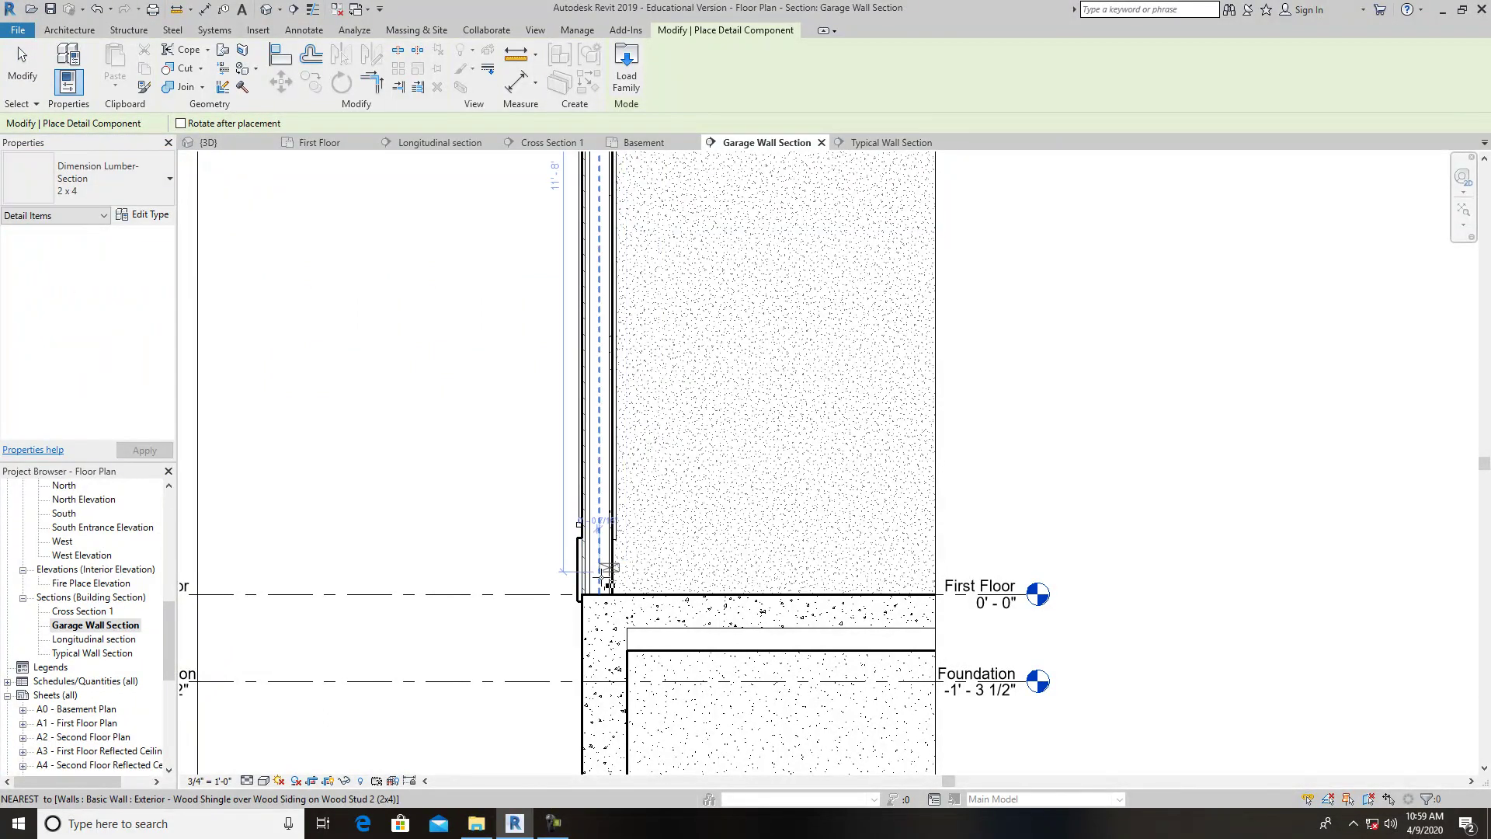
scroll(610, 592, "up", 1)
scroll(607, 593, "up", 4)
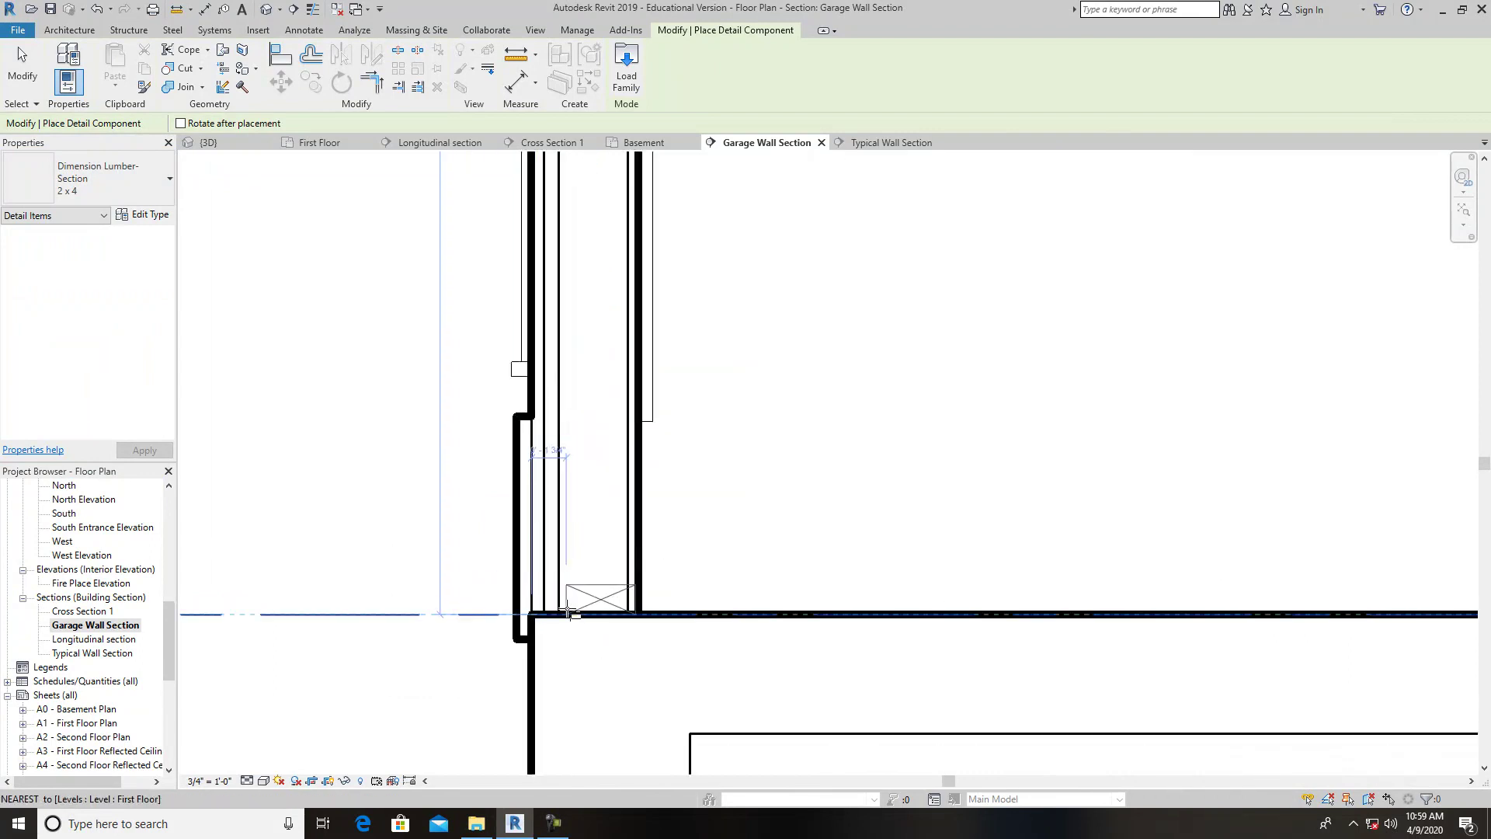
right_click(585, 566)
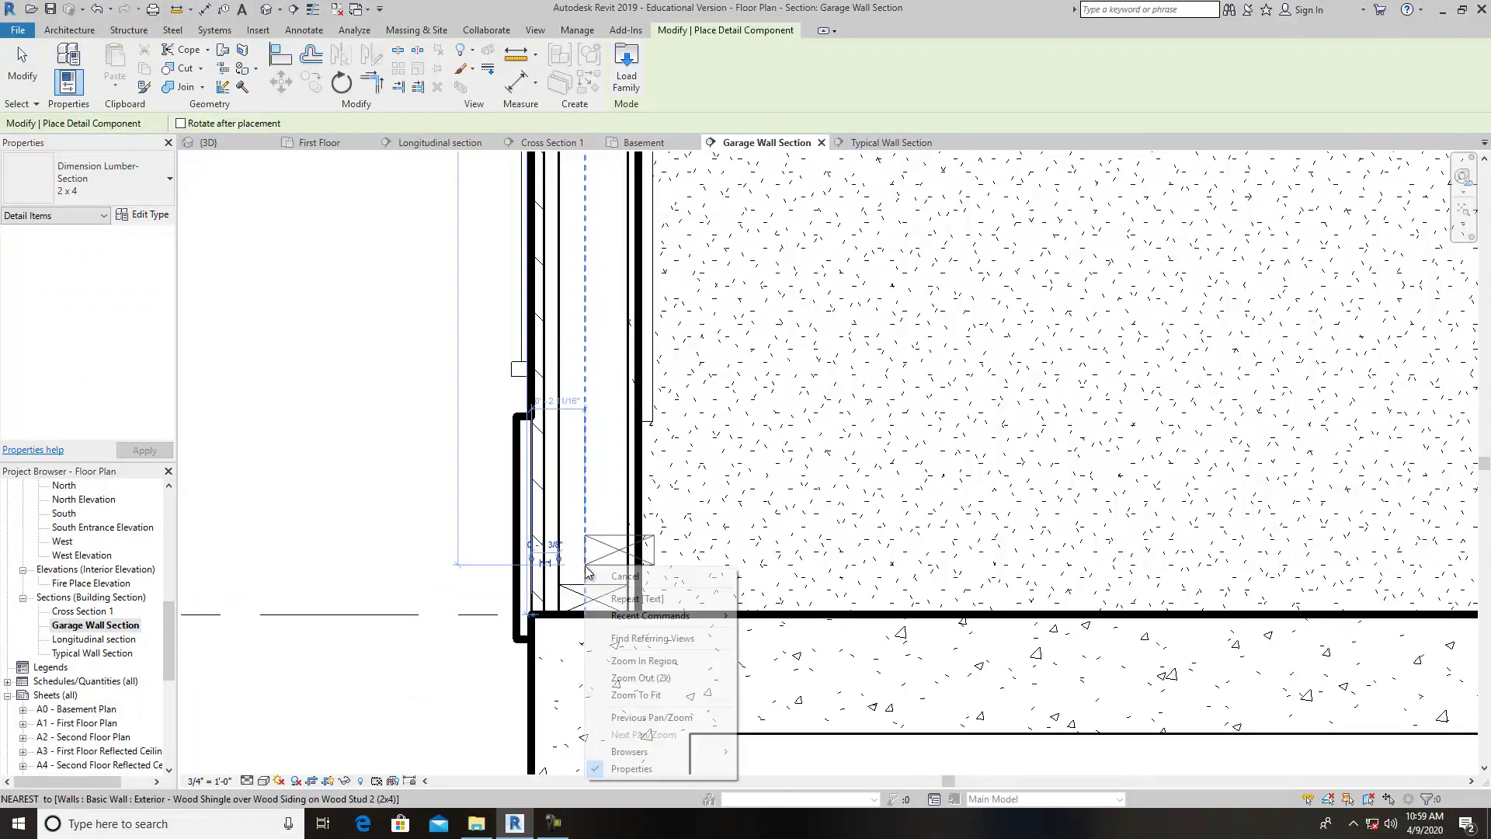
left_click(625, 576)
scroll(633, 559, "down", 1)
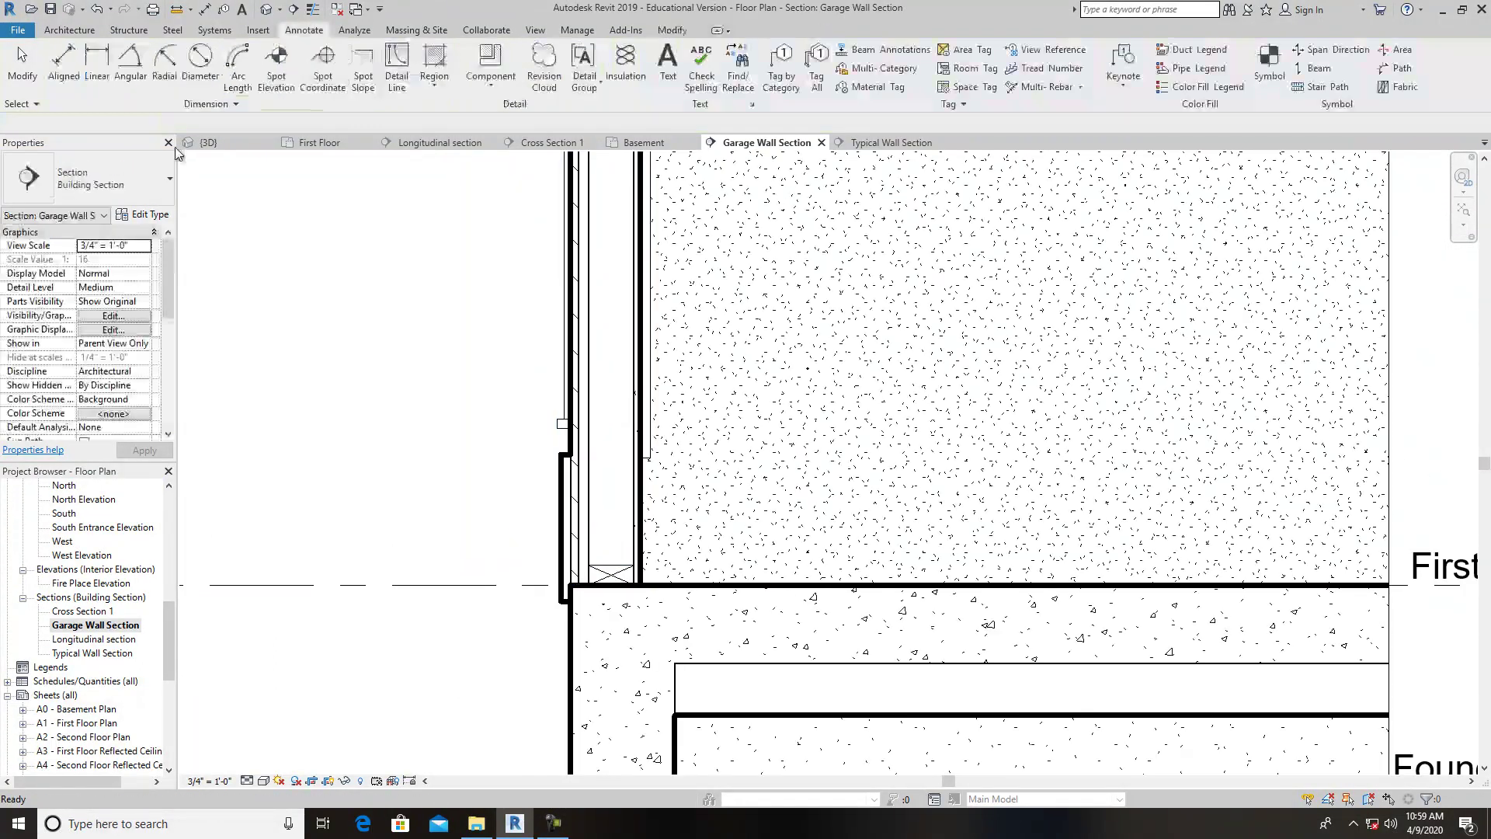
Place a 0.75" Diameter Anchor Bolt detail component through the 2 x 4 bottom plate into the foundation wall at the First Floor level.
left_click(479, 81)
left_click(510, 114)
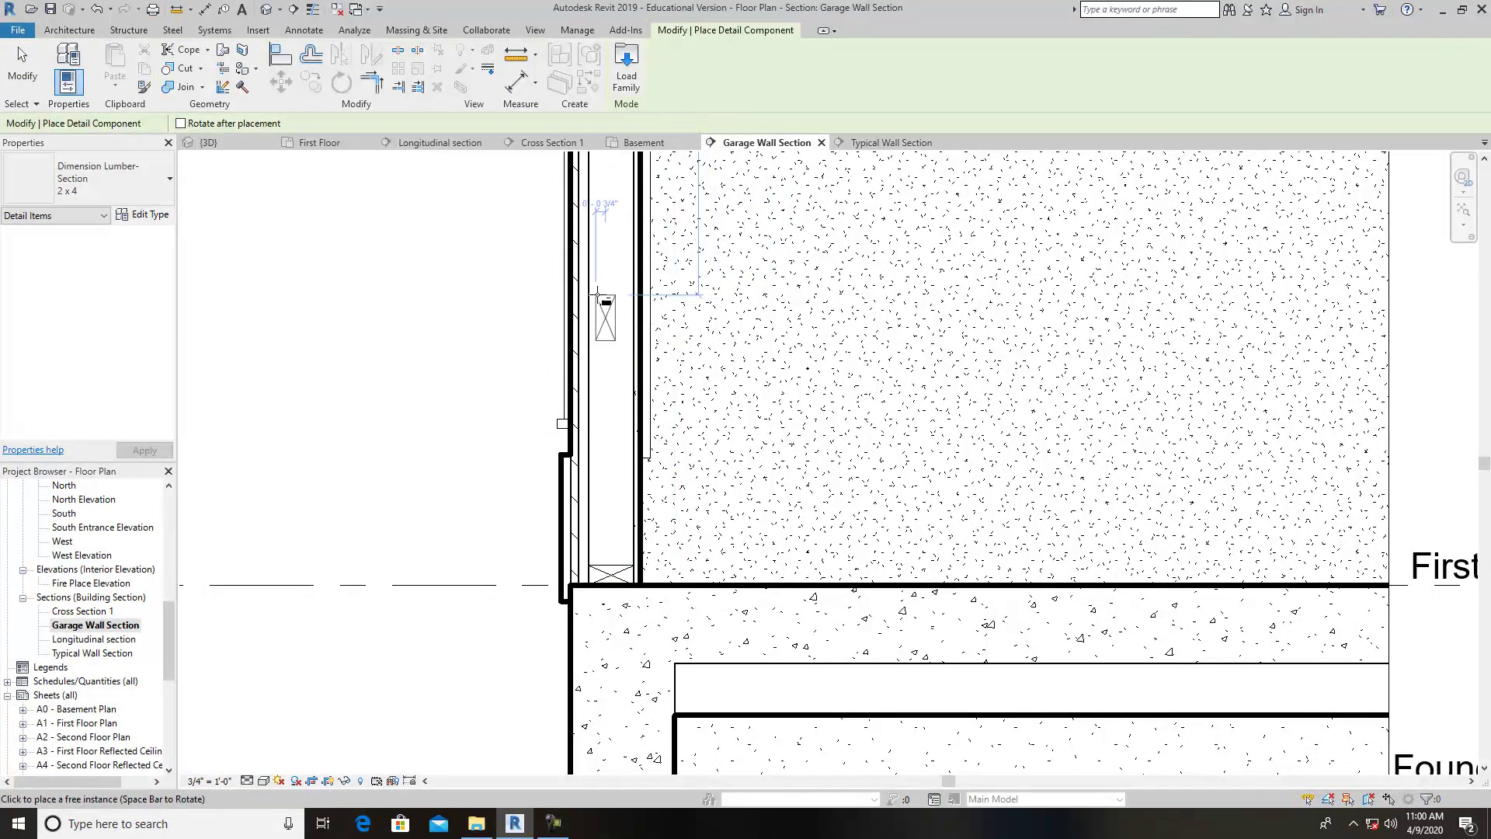
left_click(141, 196)
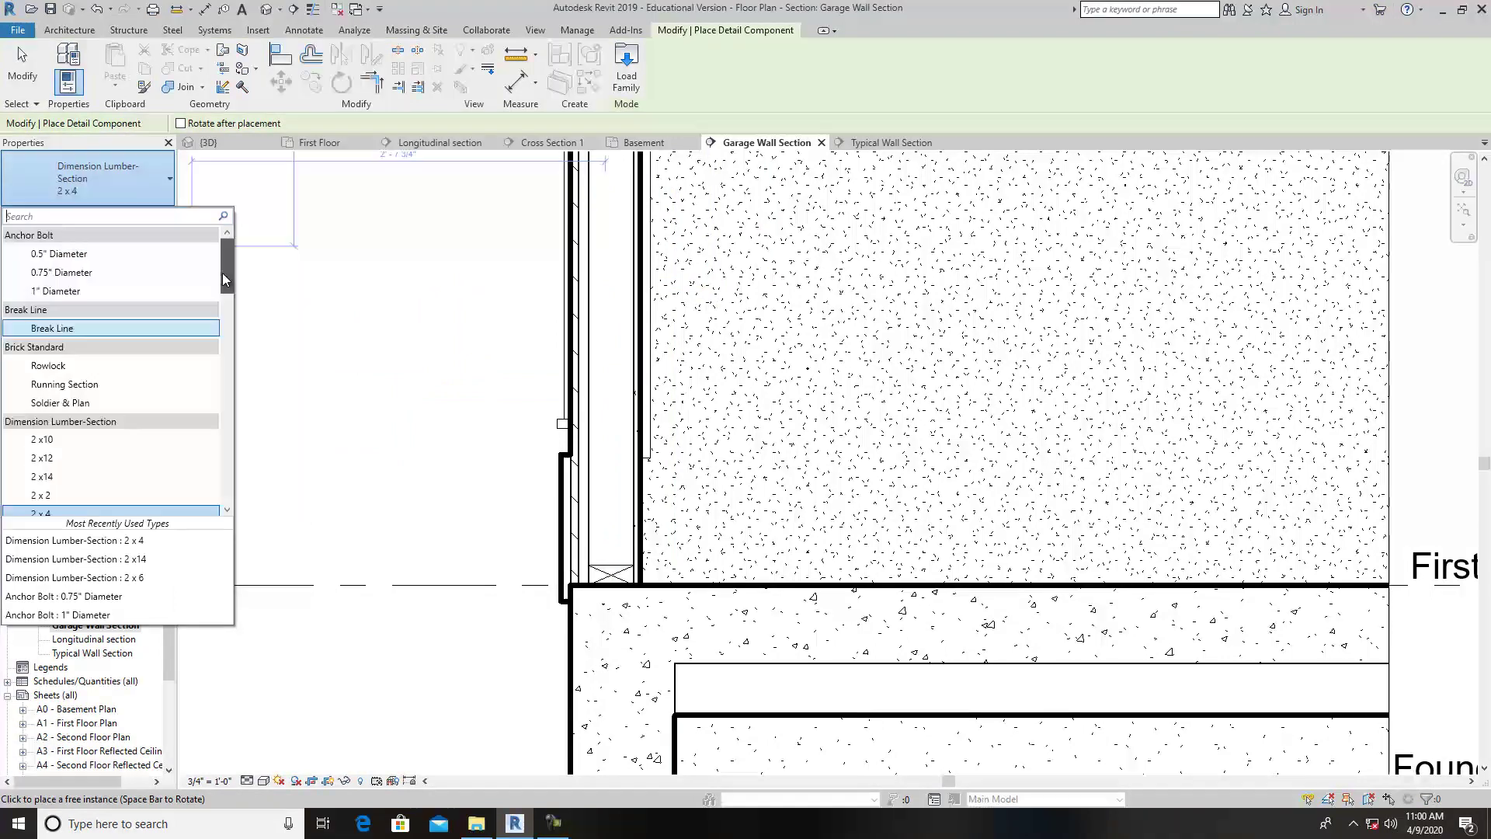
left_click(97, 271)
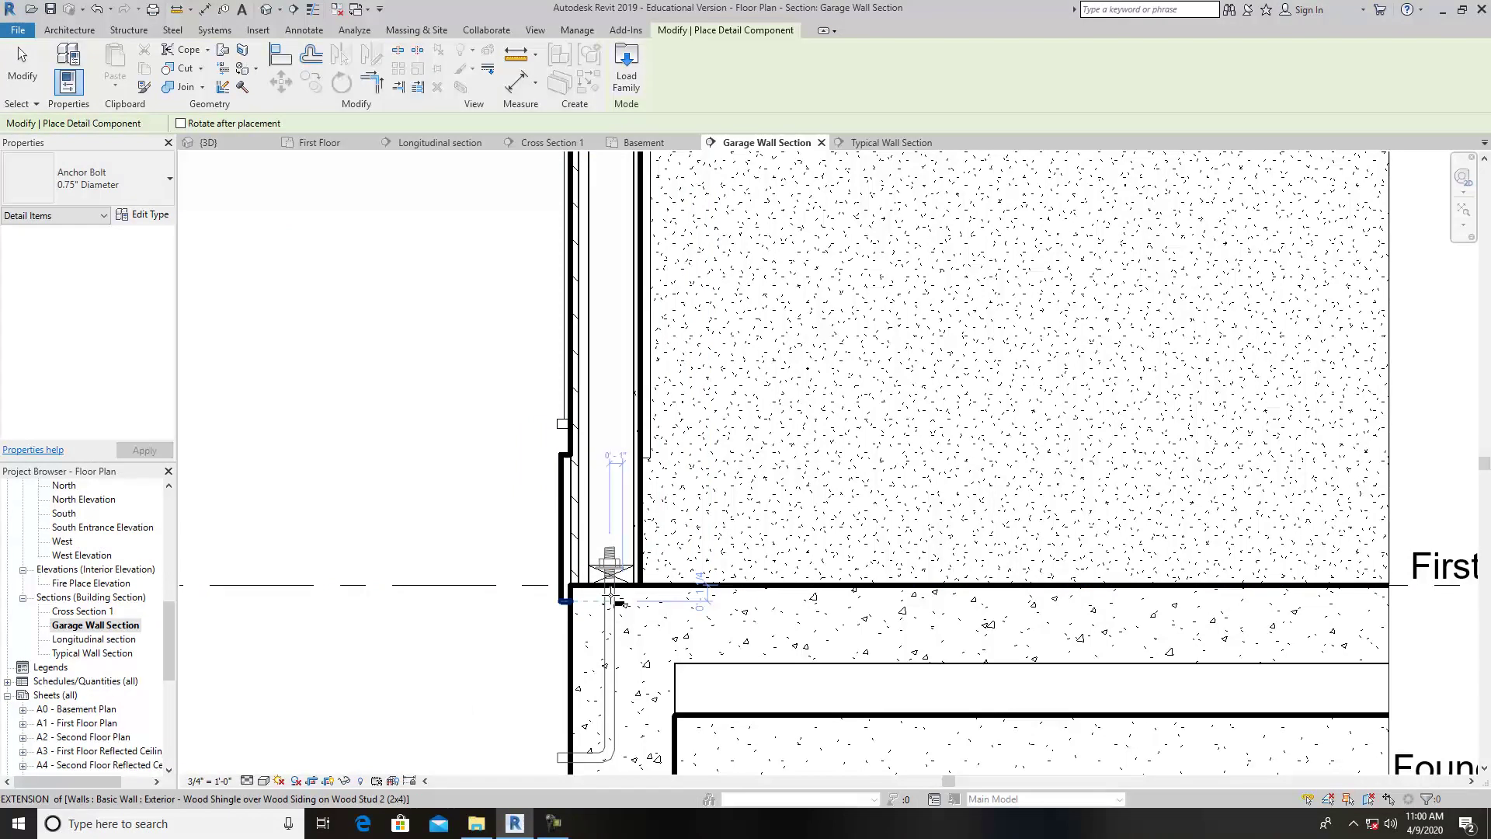
scroll(610, 596, "up", 4)
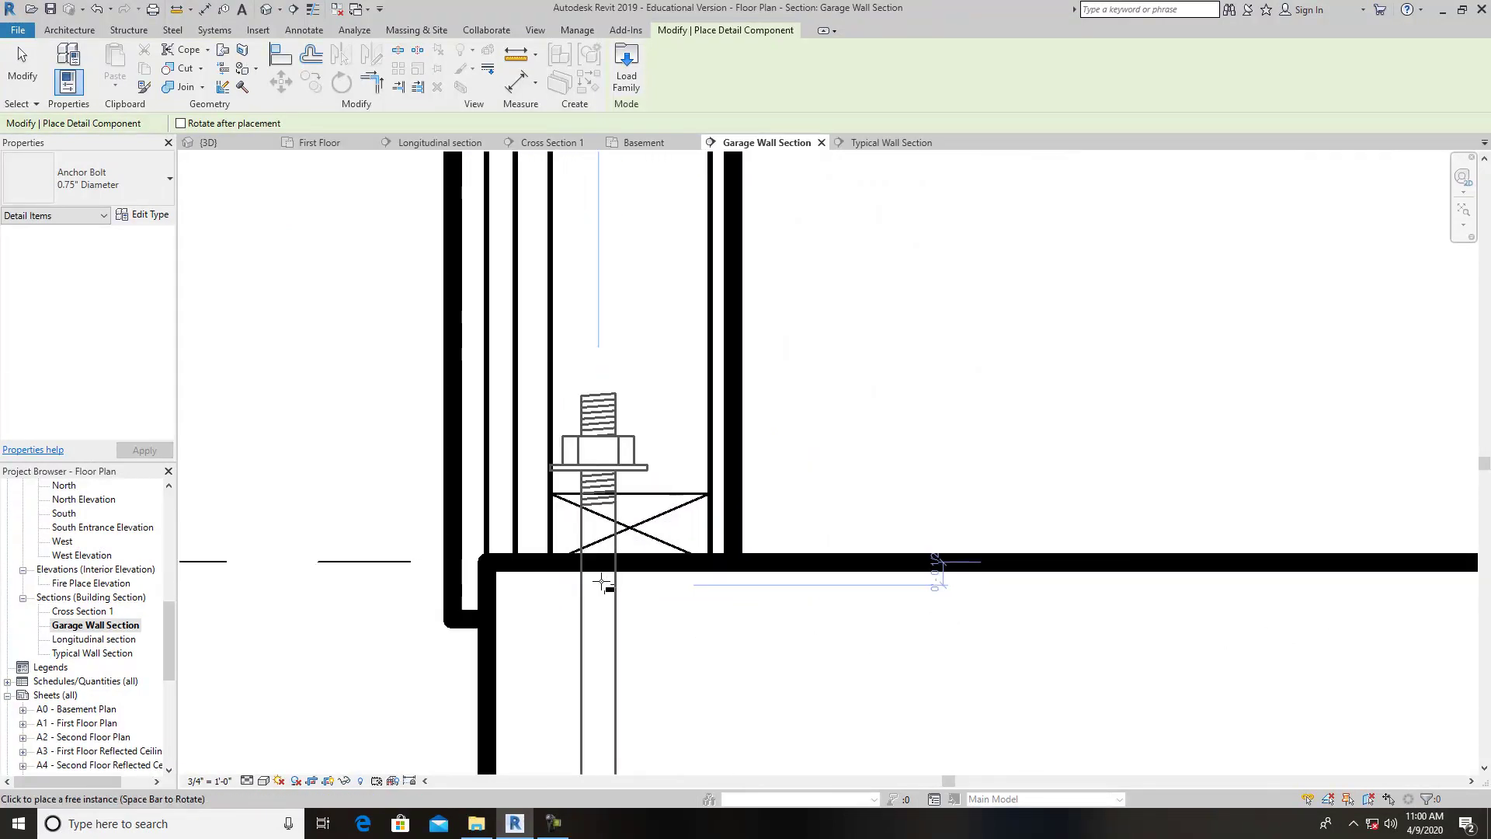
scroll(603, 582, "up", 2)
left_click(642, 619)
scroll(680, 552, "down", 4)
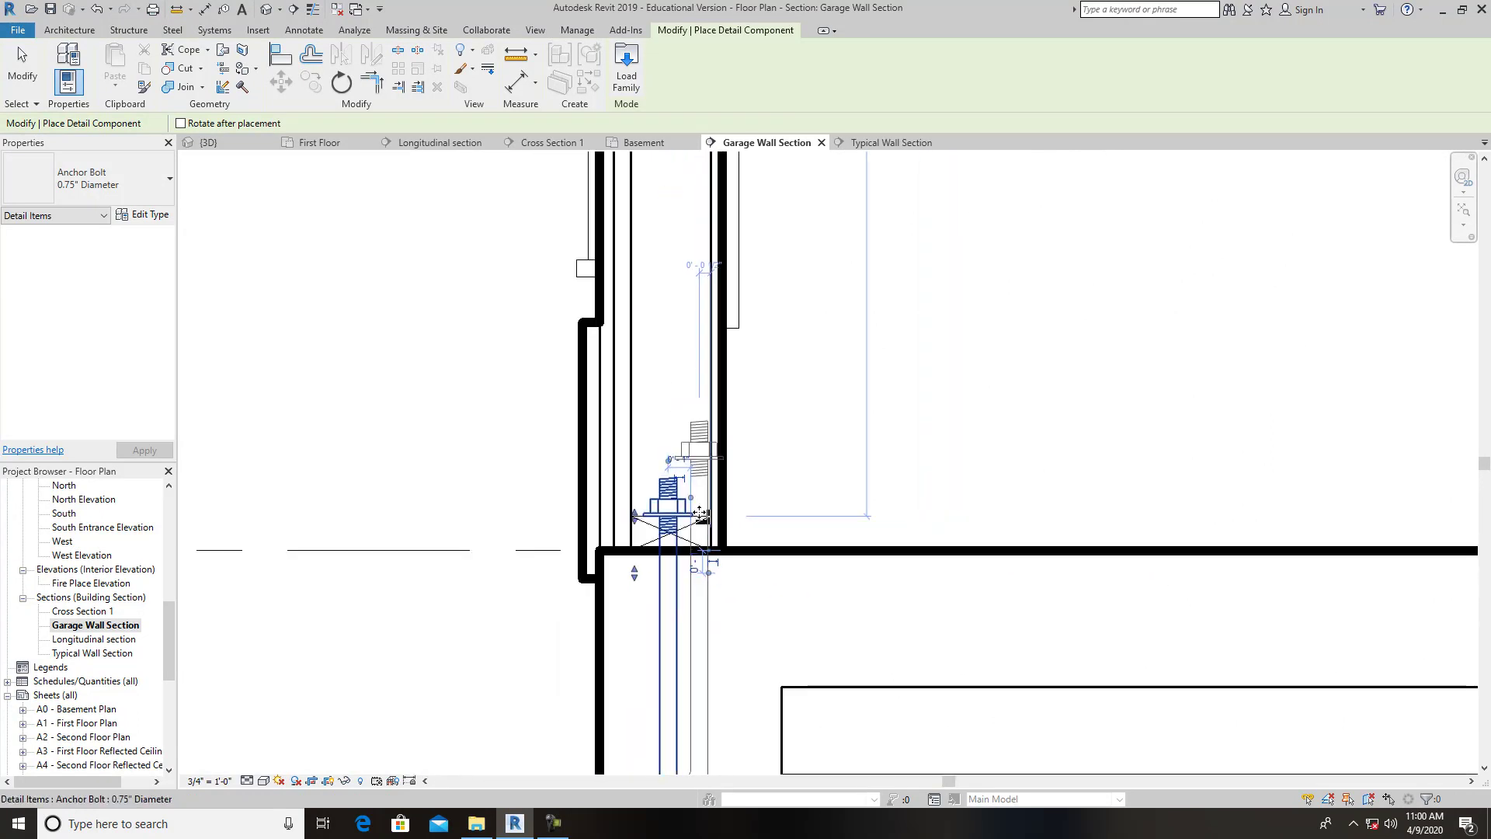
middle_click_drag(563, 445, 516, 273)
key("Escape")
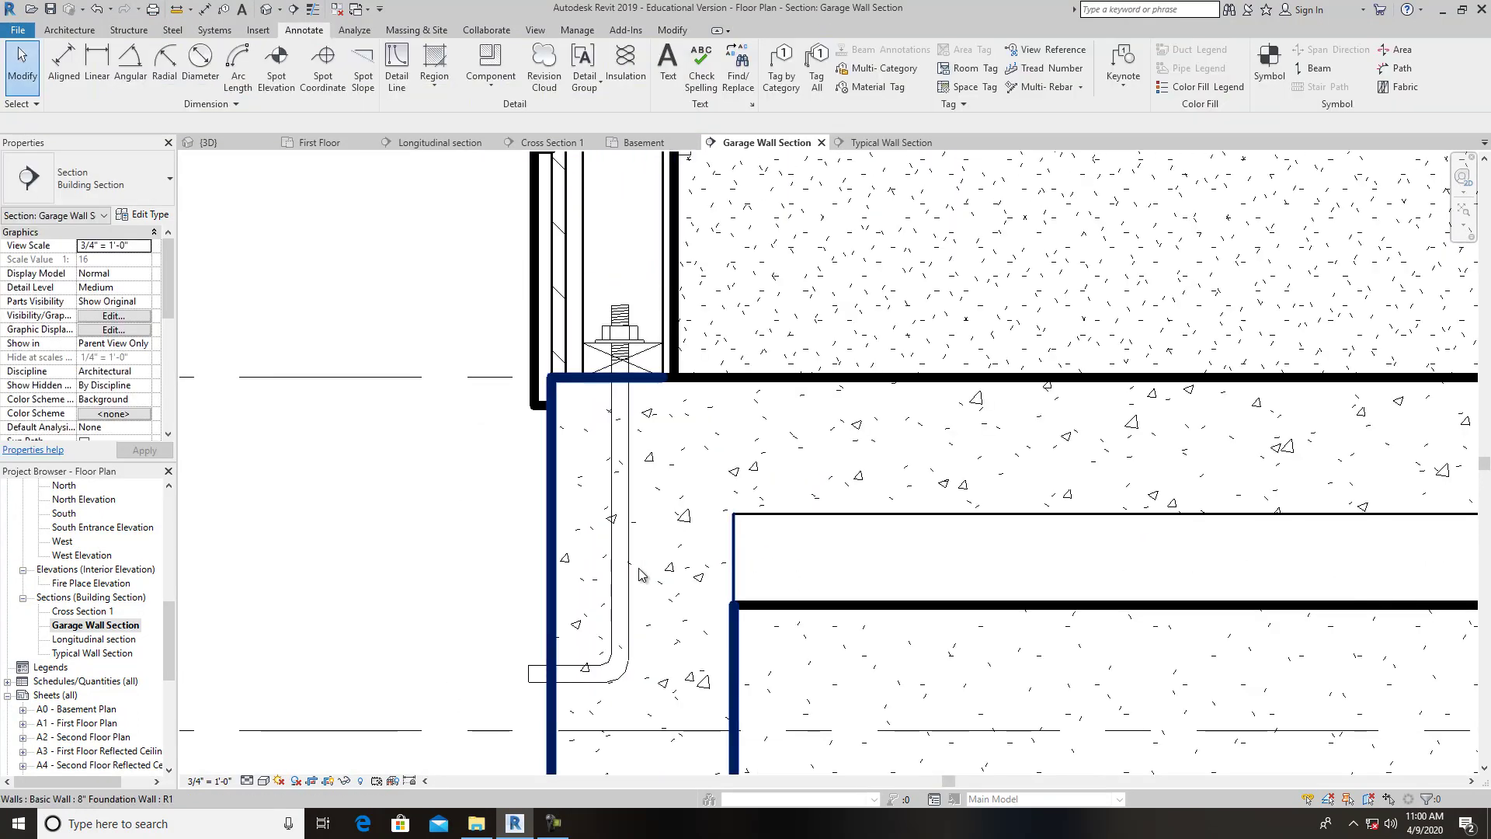
Mirror the anchor bolt about its vertical centerline so the hook points toward the garage interior, and delete the original bolt.
left_click(632, 575)
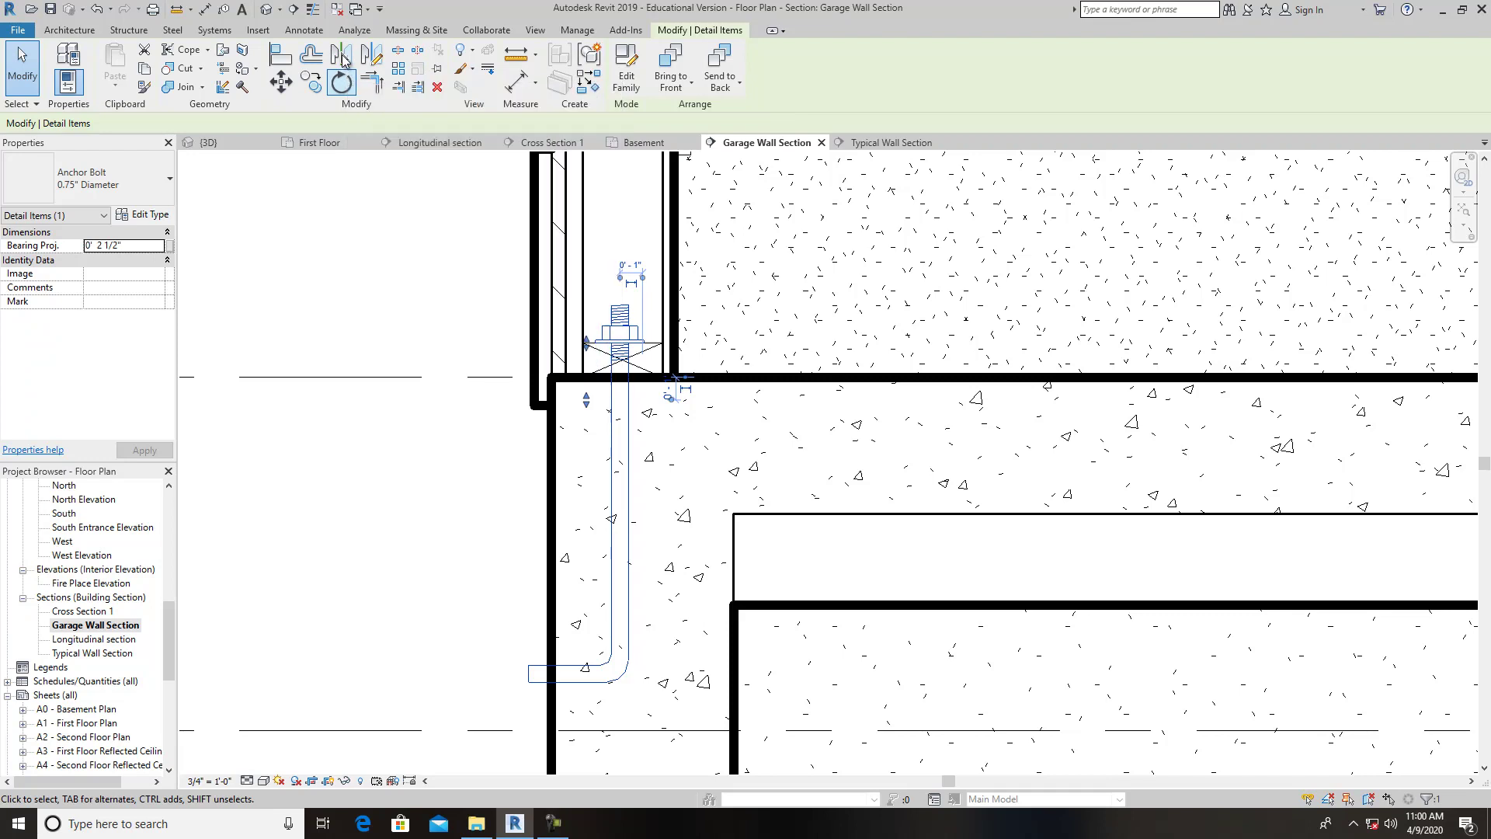
key("d")
key("m")
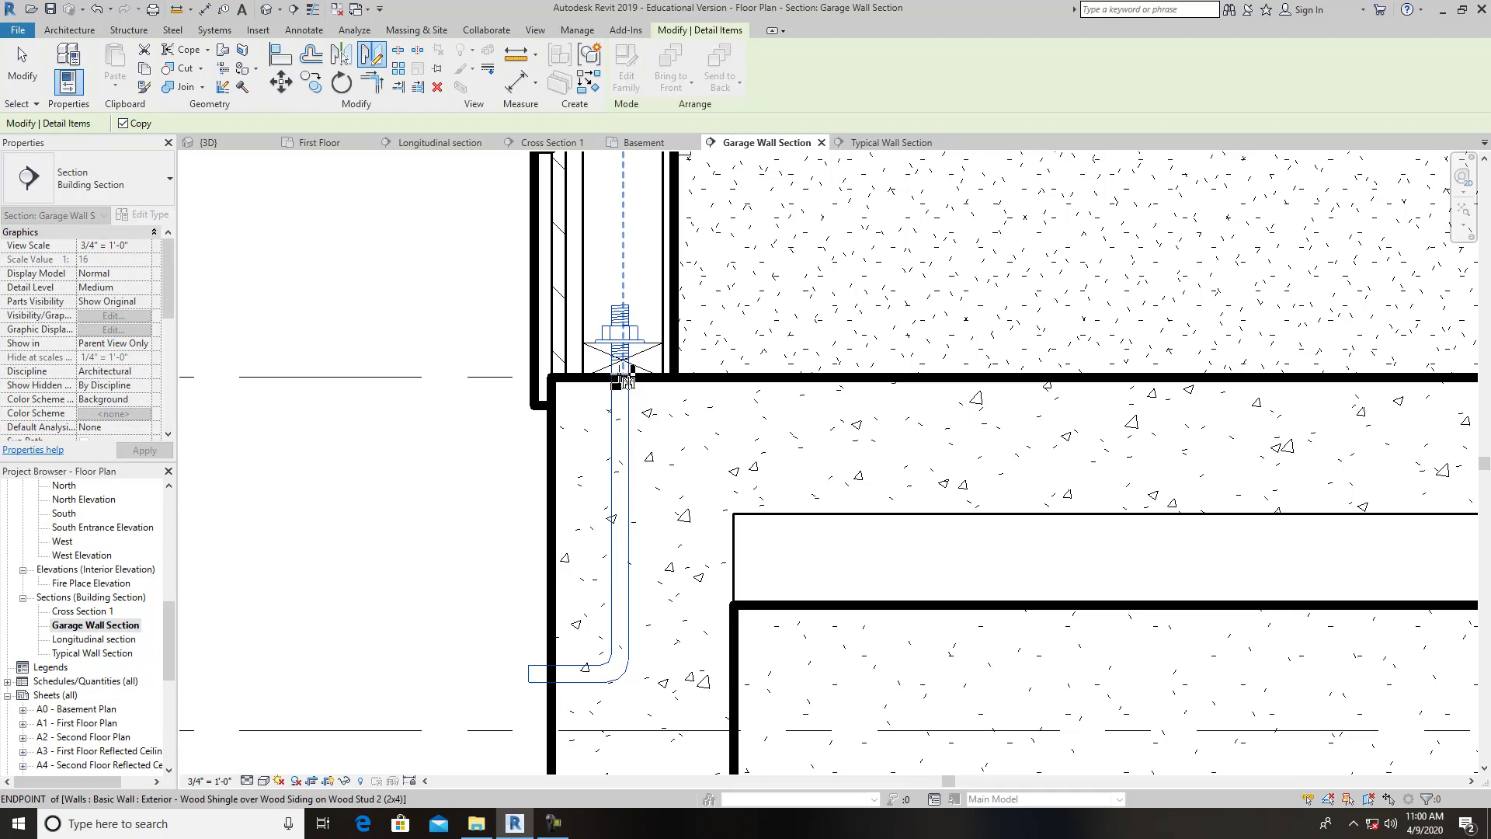
scroll(622, 381, "up", 2)
left_click(618, 309)
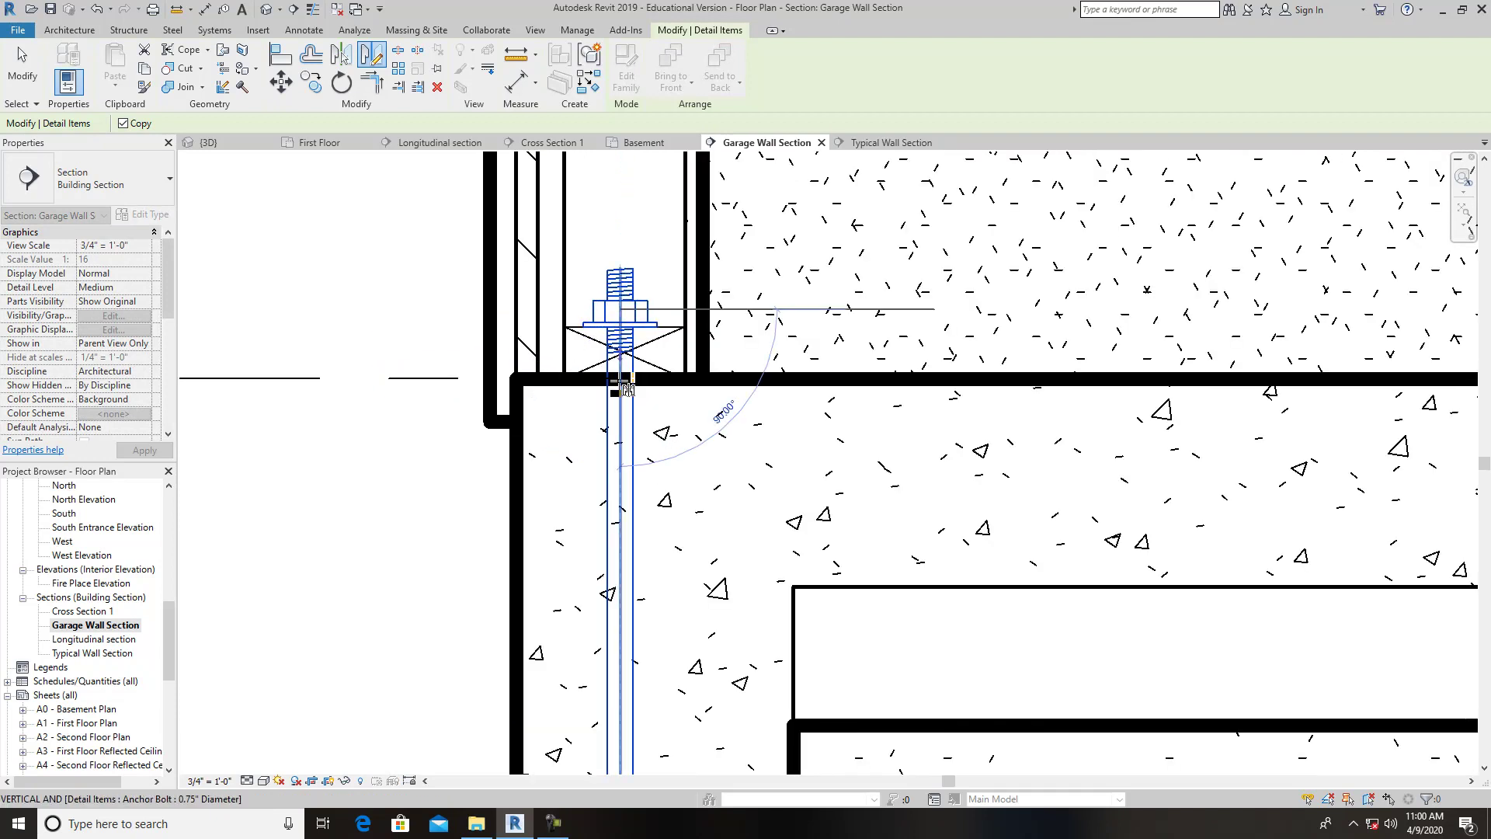
left_click(621, 423)
key("Return")
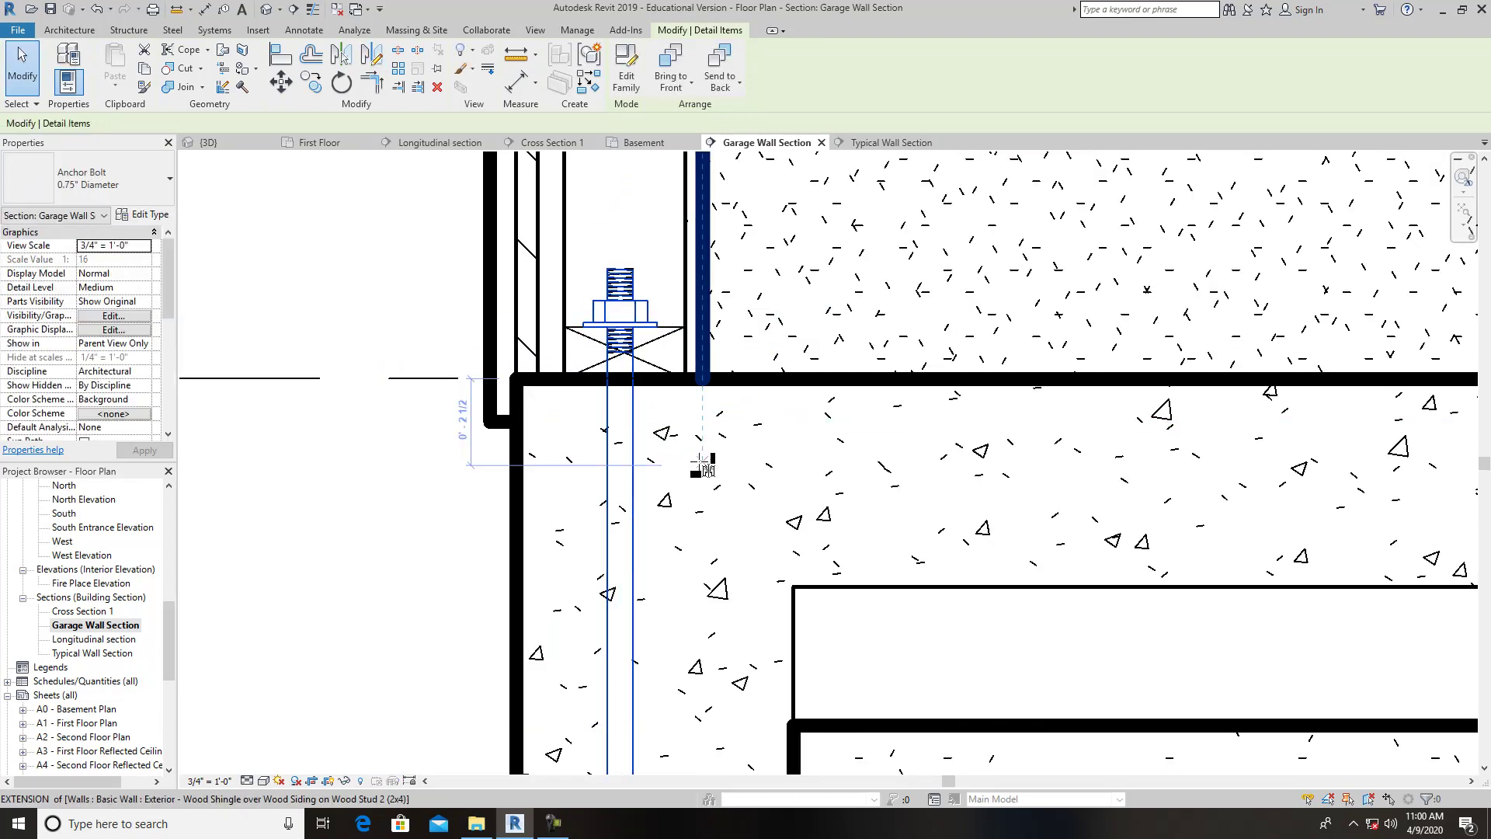
key("Escape")
scroll(720, 455, "down", 3)
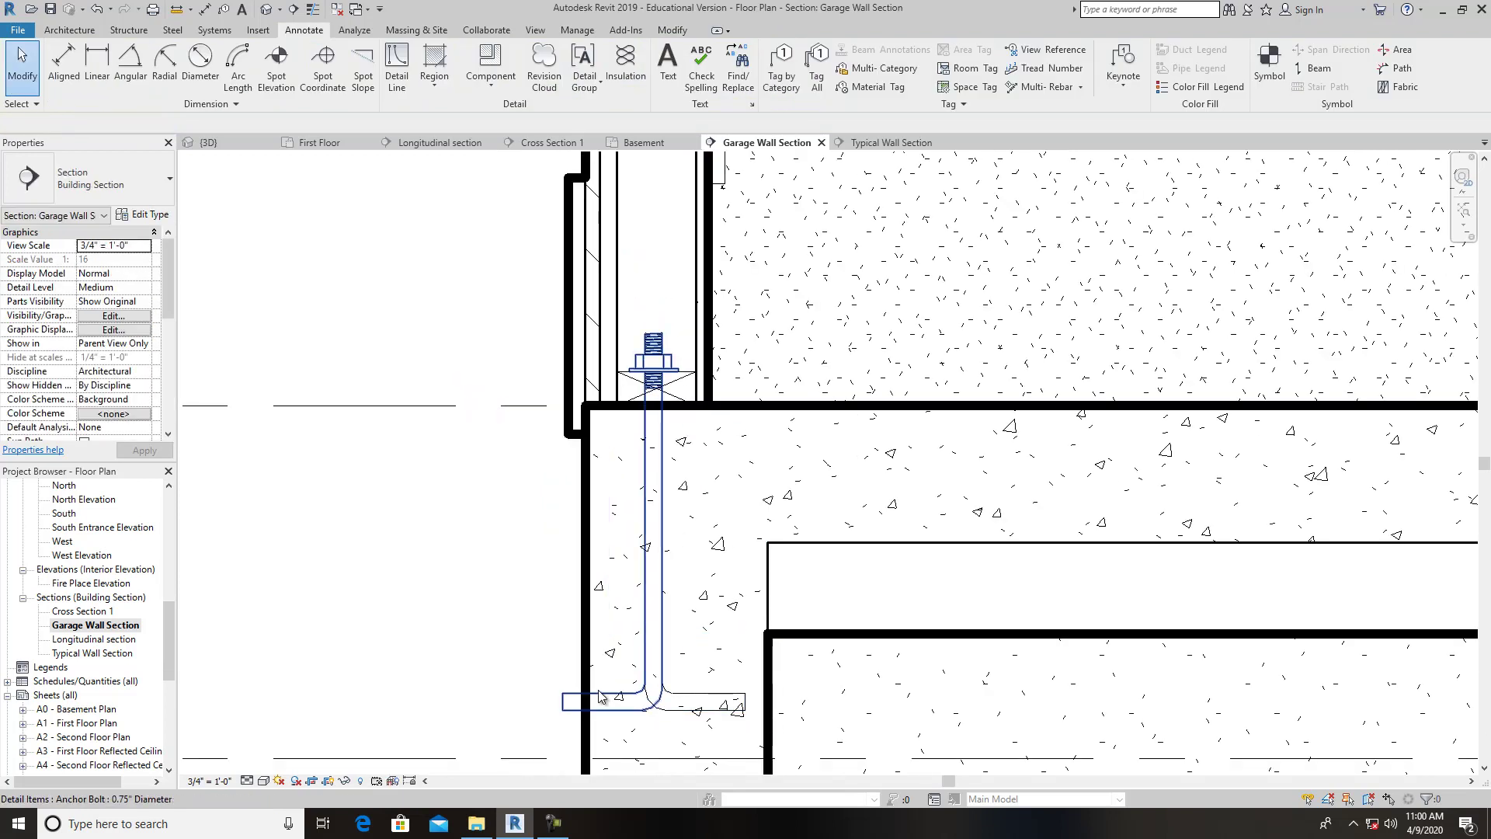
left_click(598, 692)
key("Delete")
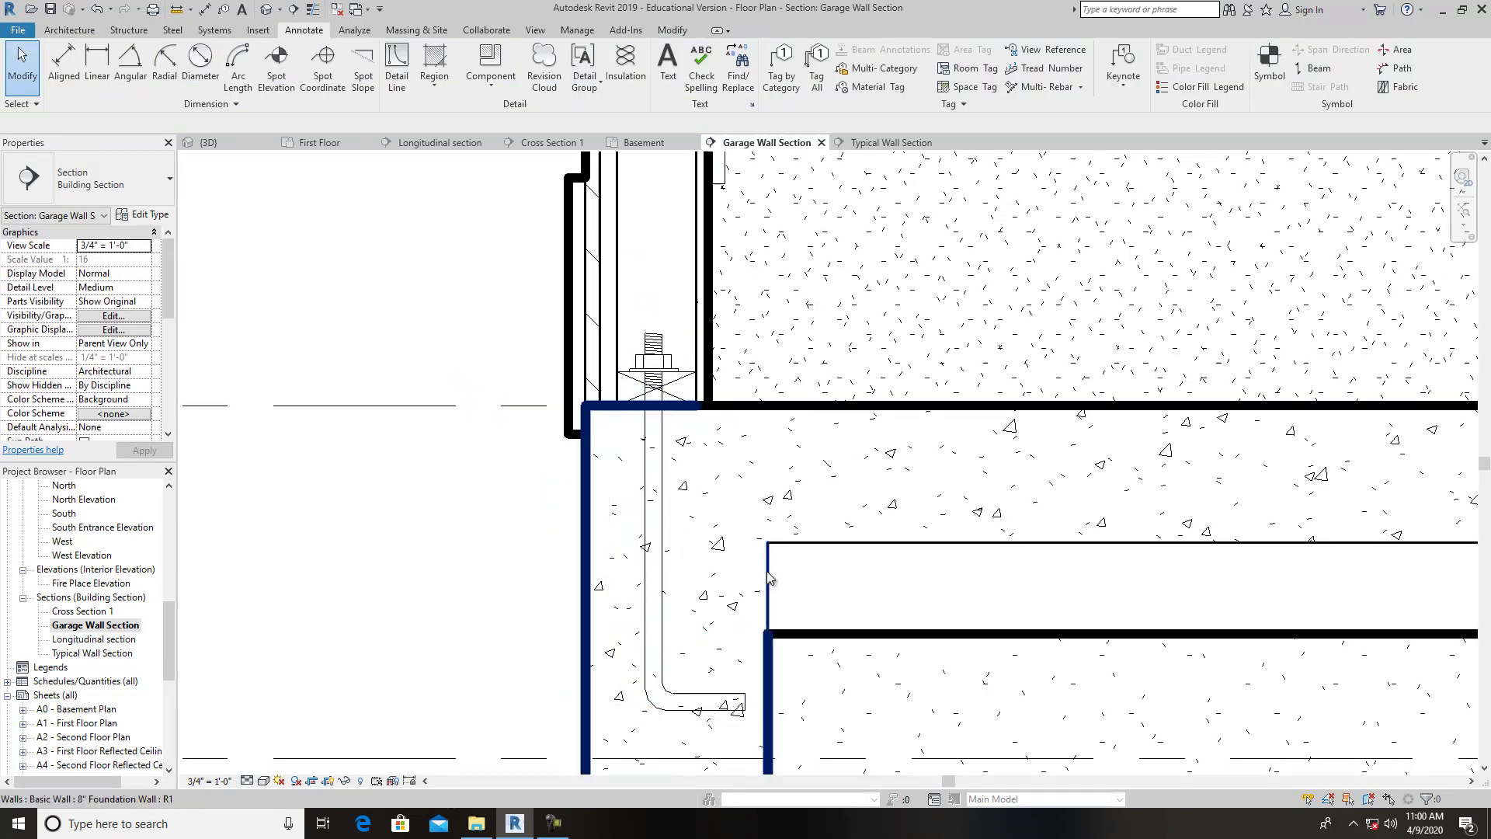
Place a flat 2 x 4 Dimension Lumber-Section component in the garage wall's stud cavity just below the Low Roof level.
scroll(772, 570, "down", 5)
middle_click_drag(835, 509, 795, 708)
scroll(787, 454, "down", 4)
middle_click_drag(786, 356, 728, 549)
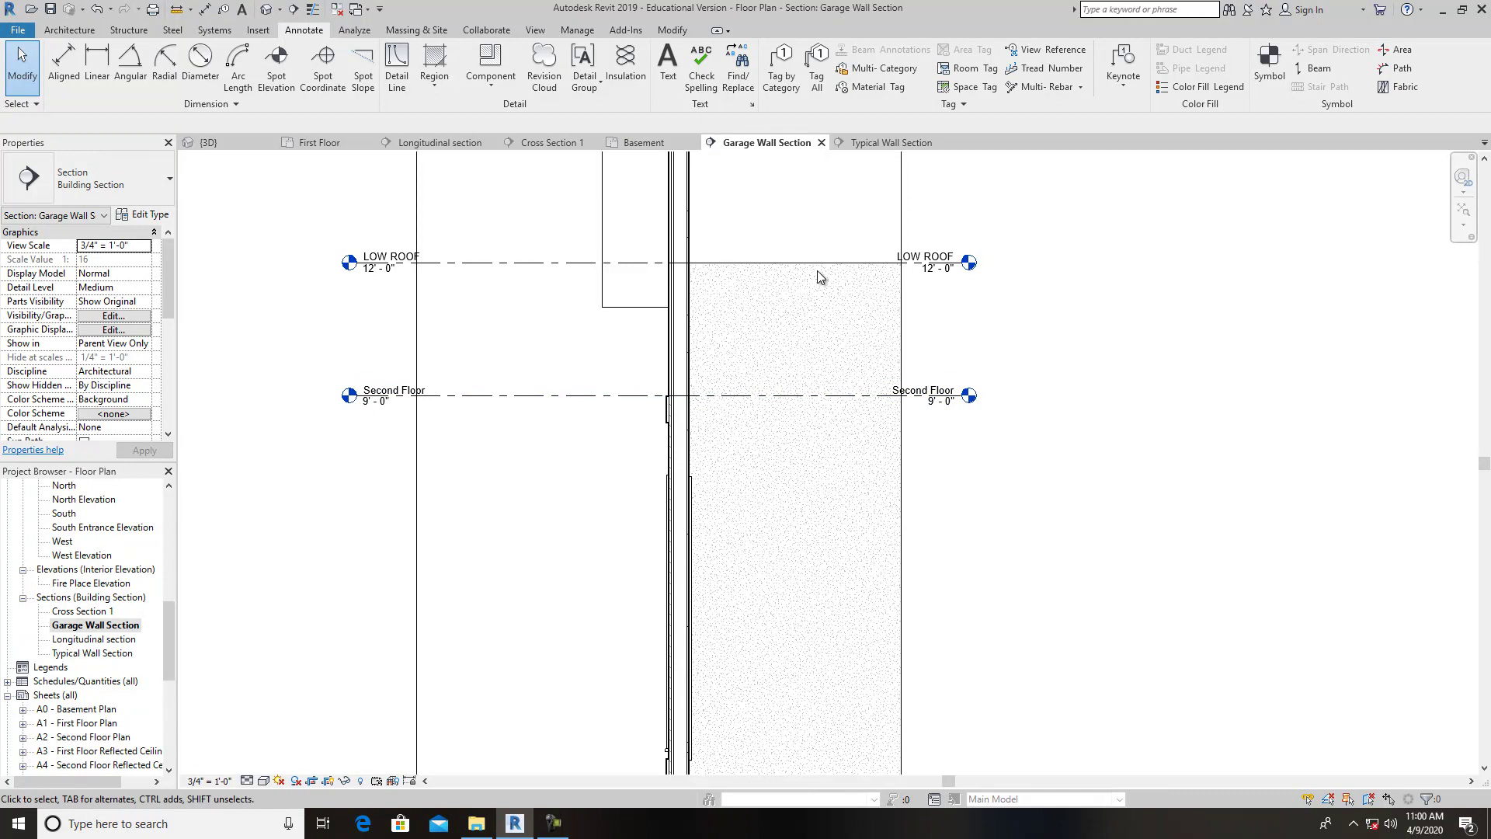
scroll(823, 281, "down", 4)
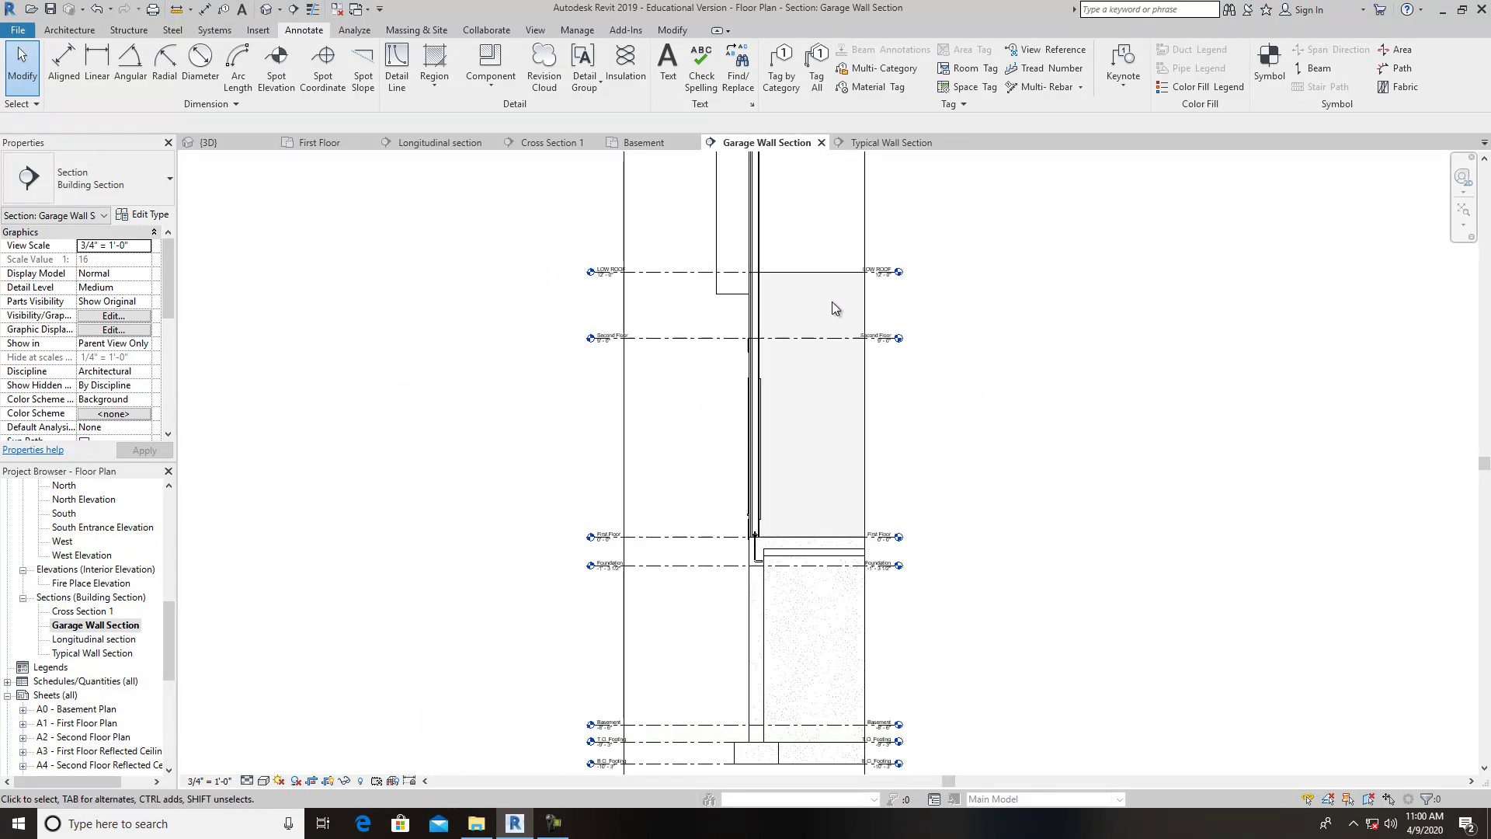
scroll(831, 299, "up", 2)
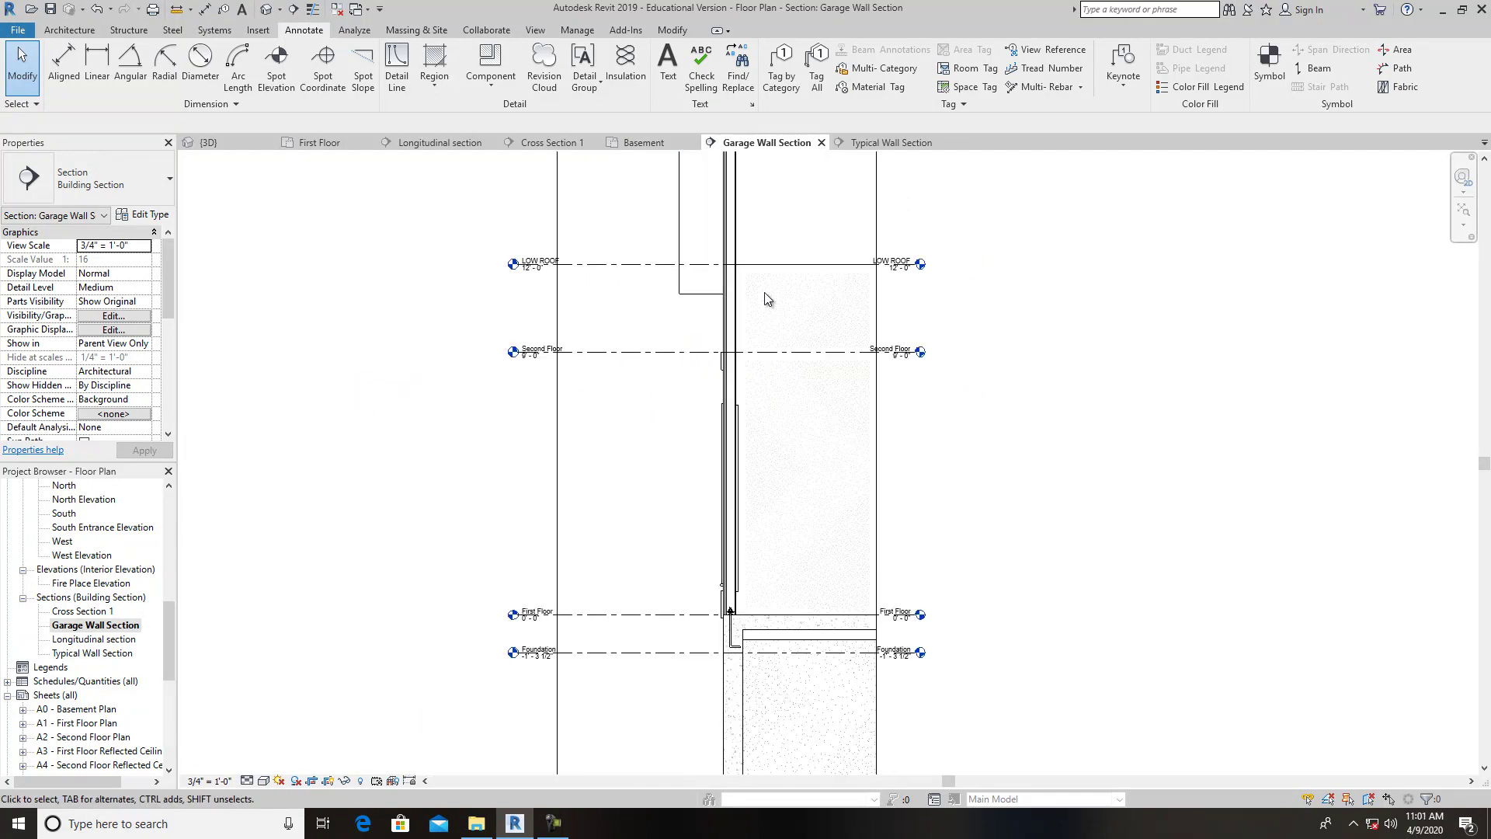
scroll(765, 295, "up", 2)
middle_click_drag(632, 342, 526, 484)
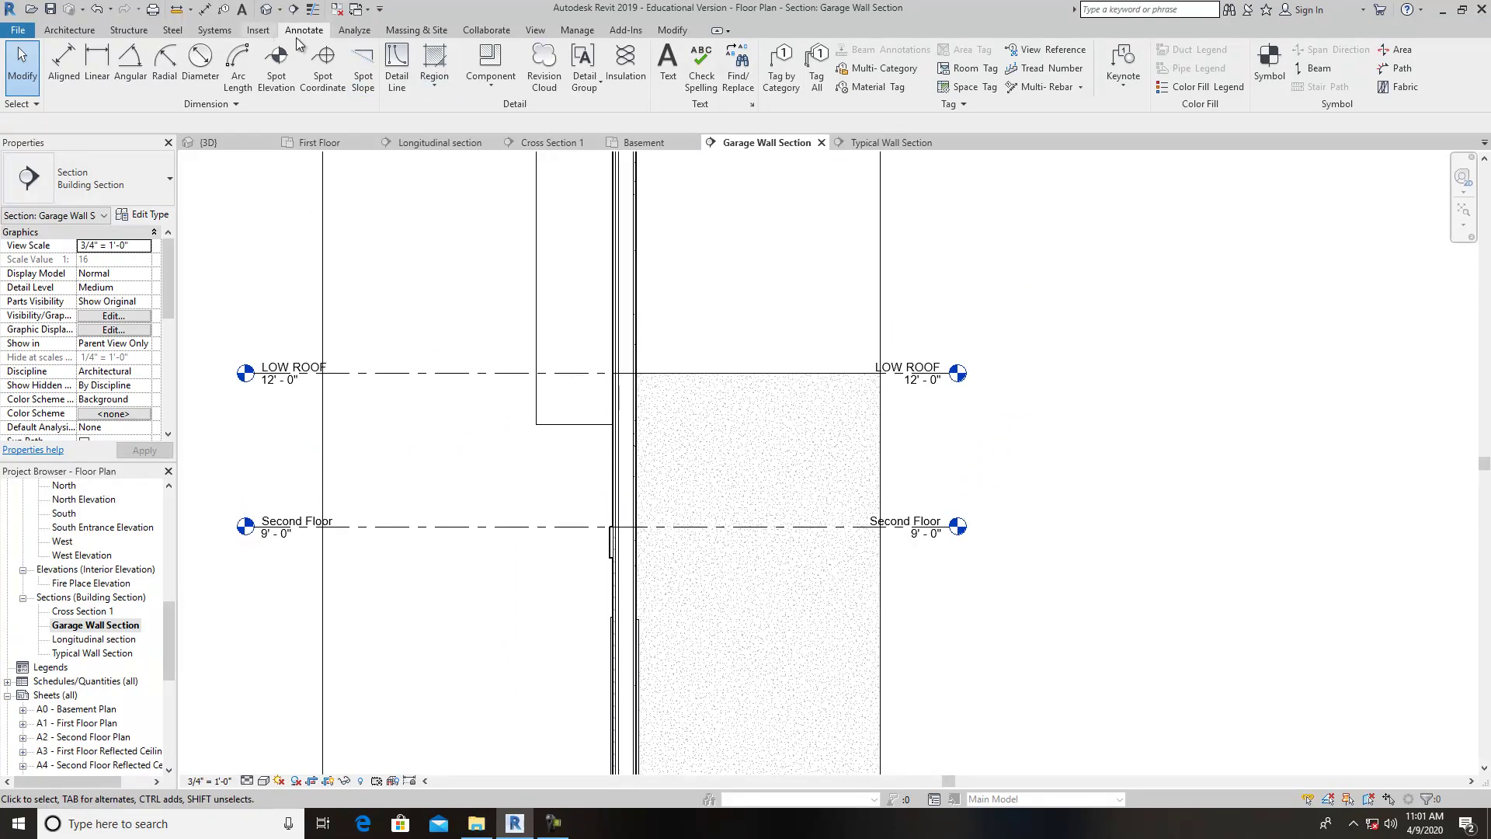
left_click(490, 92)
left_click(499, 109)
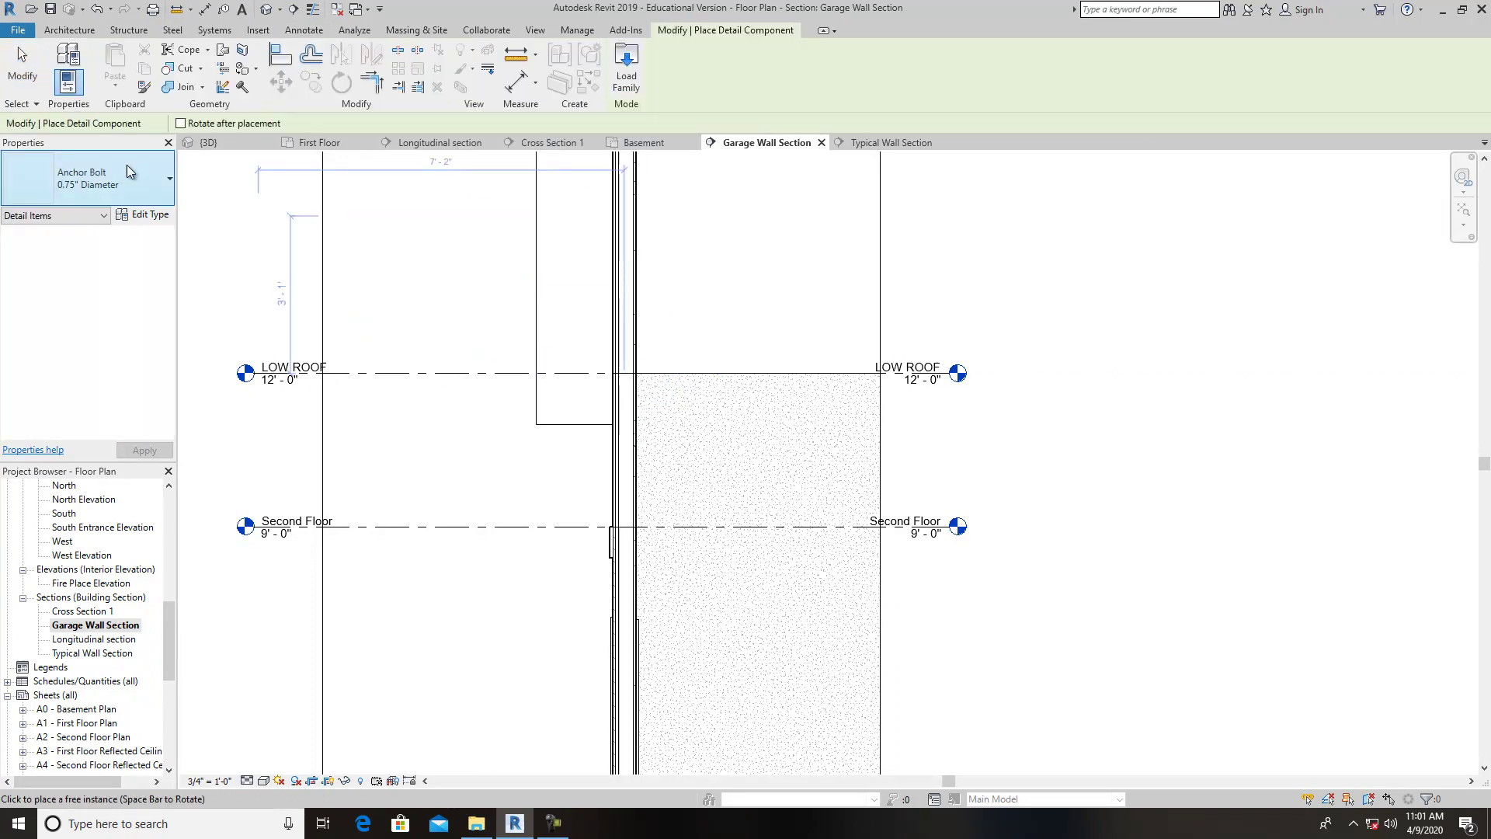
left_click(128, 186)
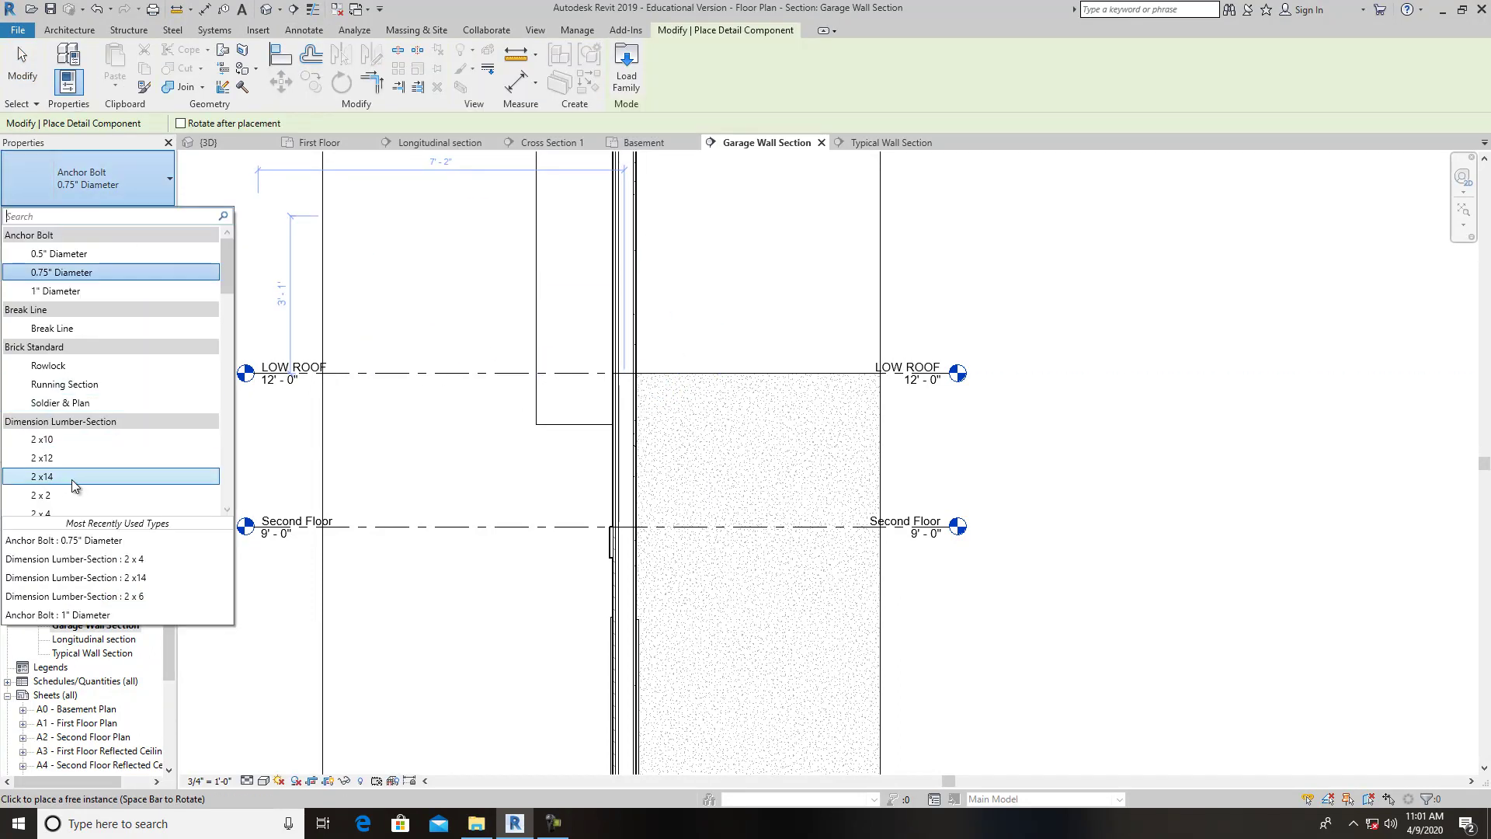
scroll(42, 470, "down", 1)
left_click(42, 439)
scroll(627, 431, "up", 4)
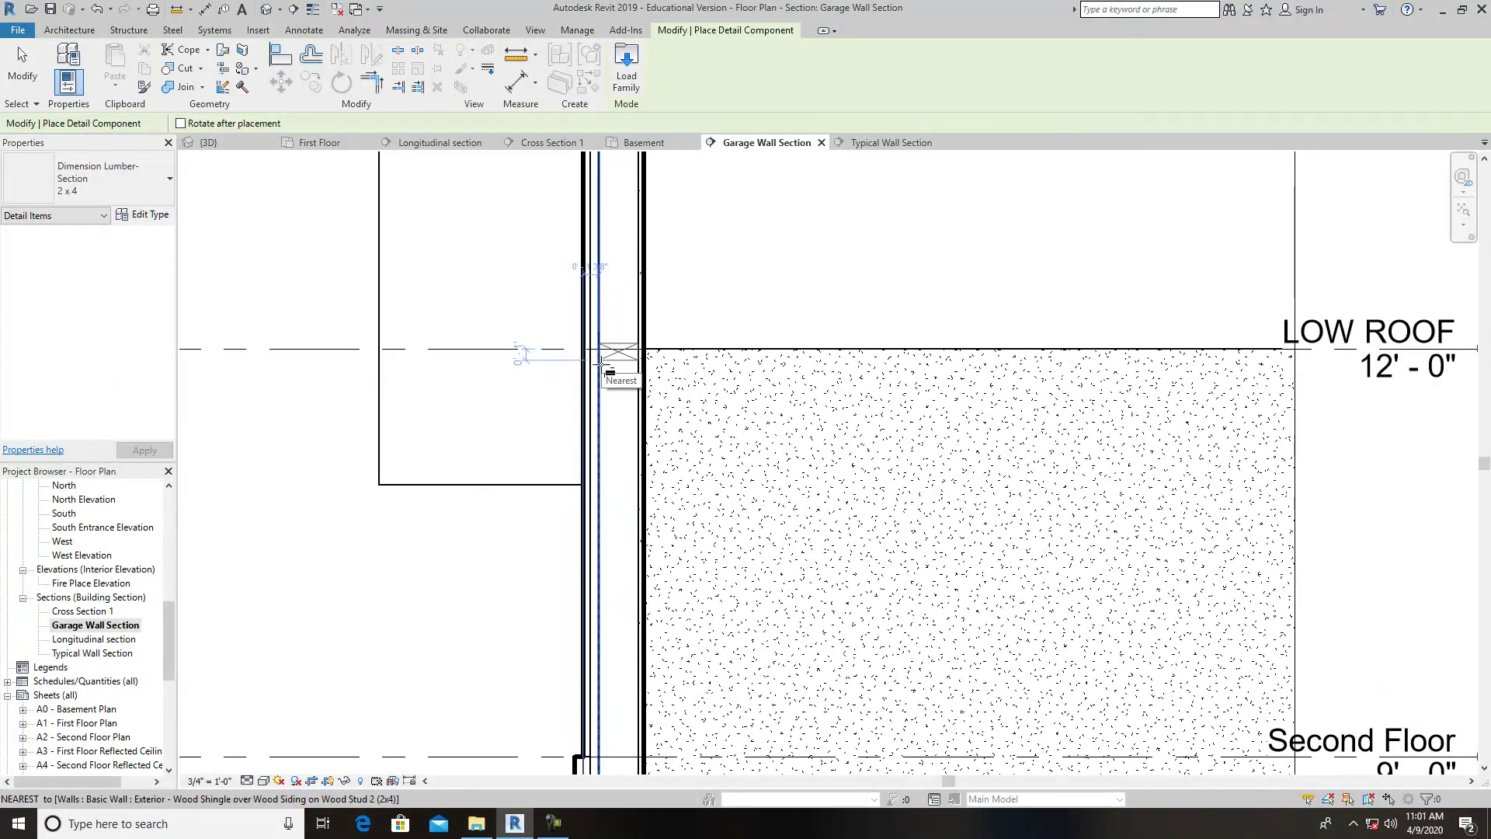
left_click(605, 370)
key("Escape")
key("Escape")
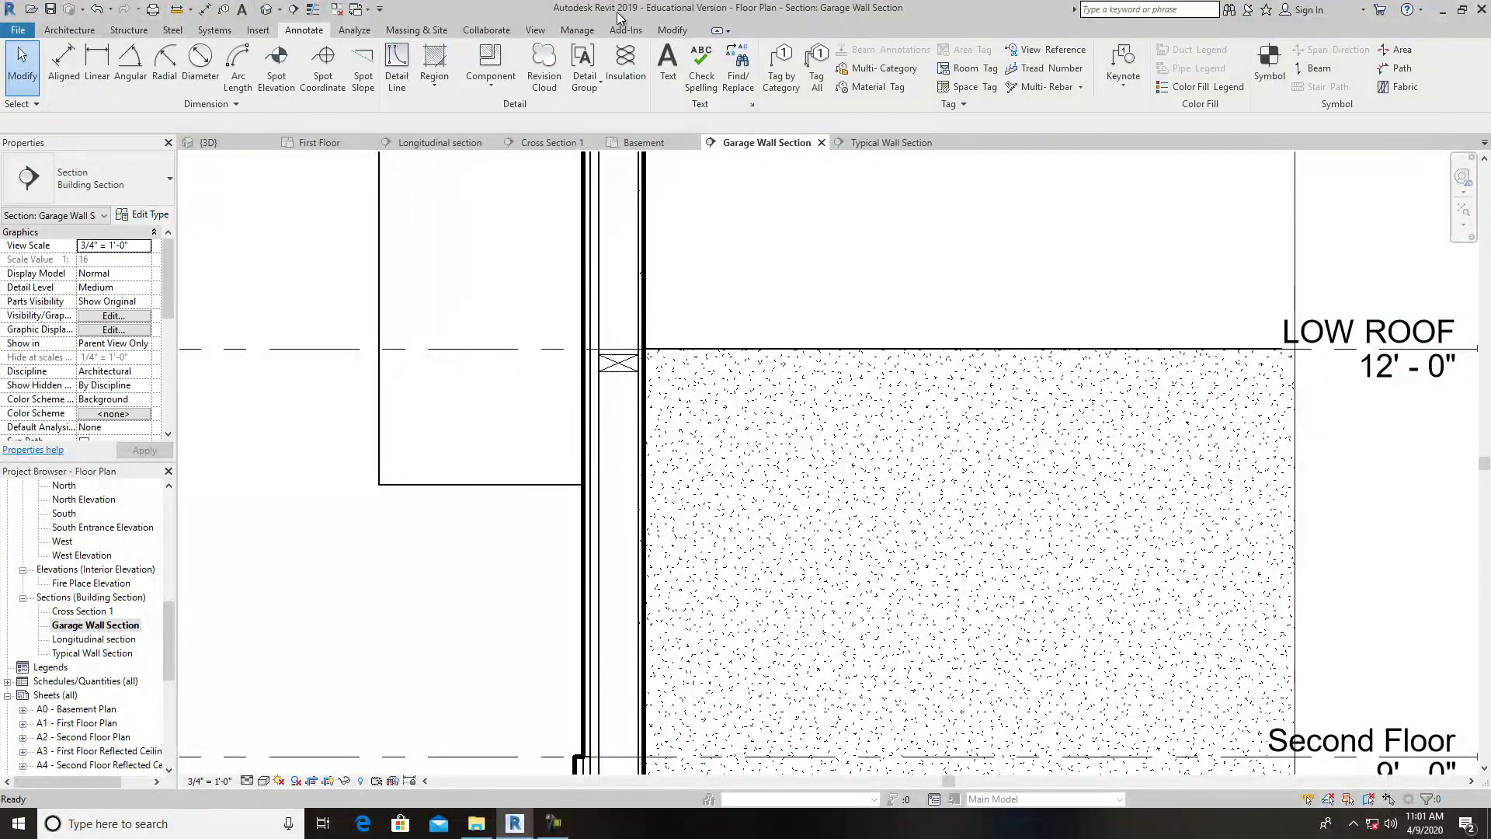
Align the upper edge of the 2 x 4 plate with the Low Roof level line.
left_click(668, 30)
left_click(286, 61)
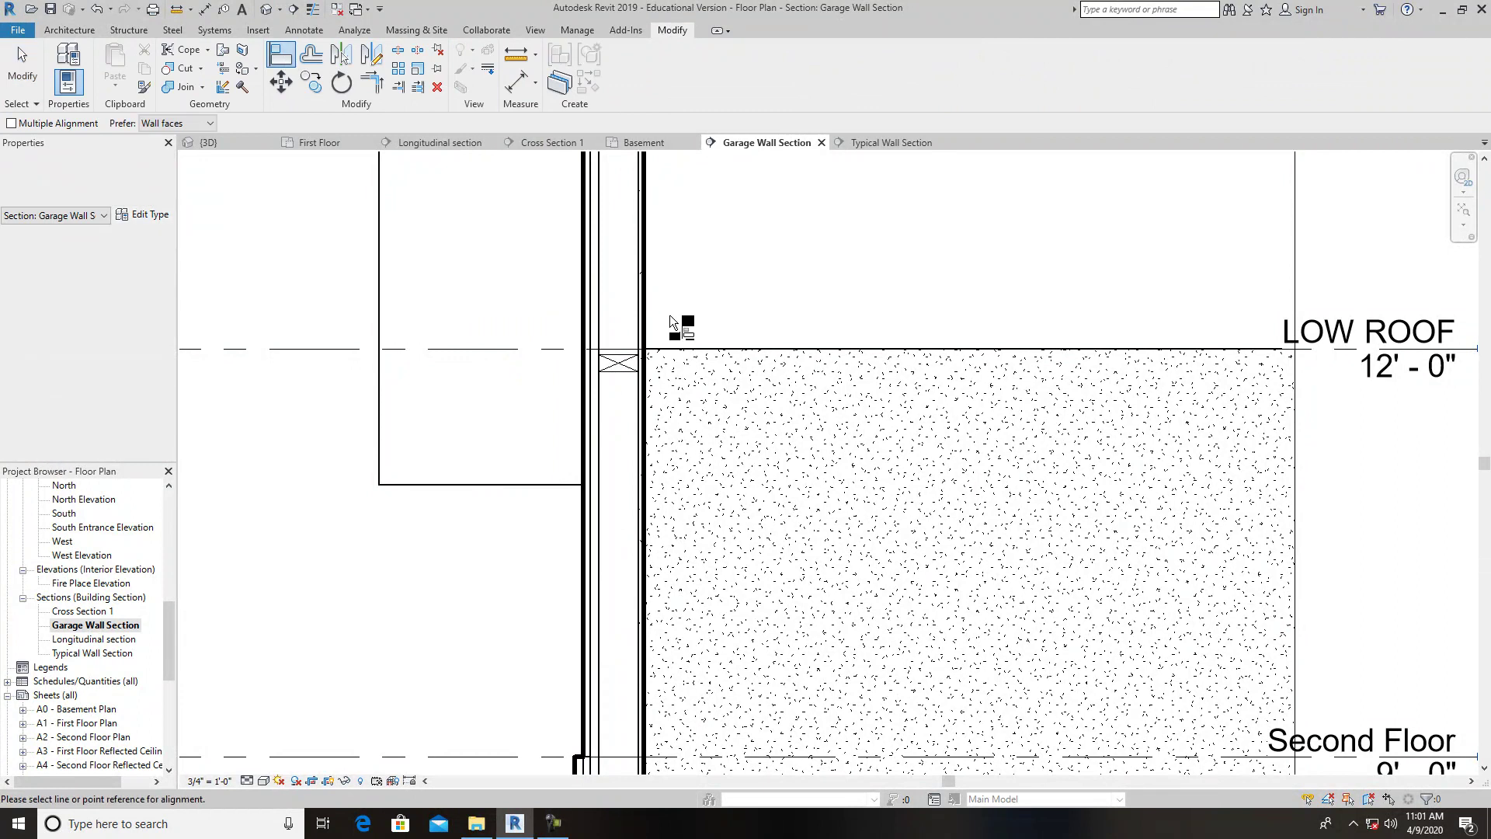
scroll(605, 379, "up", 2)
left_click(638, 342)
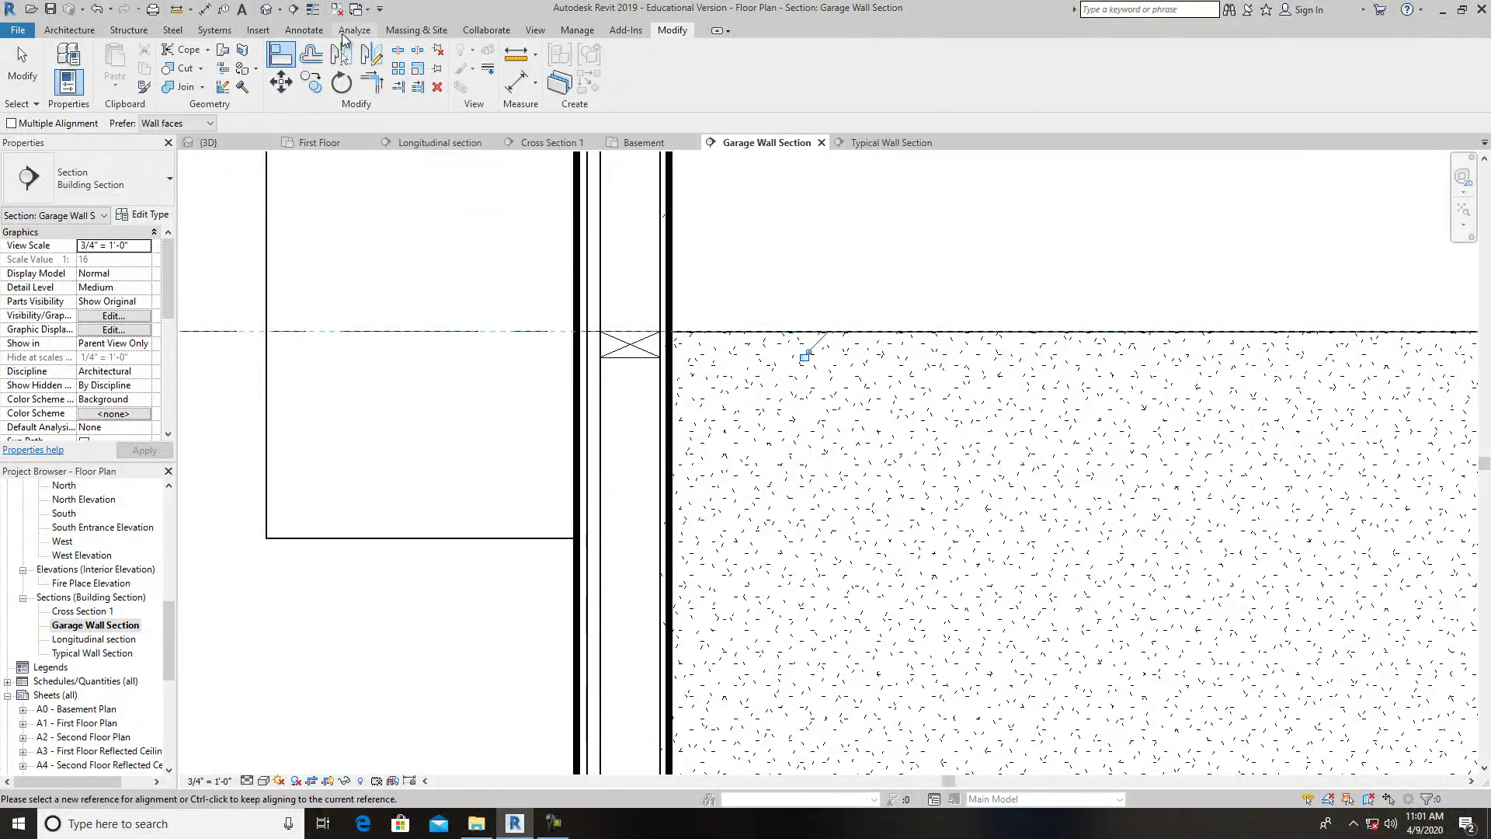
Copy the 2 x 4 plate directly beneath itself to form a double top plate at the Low Roof level.
left_click(310, 82)
left_click(637, 361)
key("Return")
left_click(602, 332)
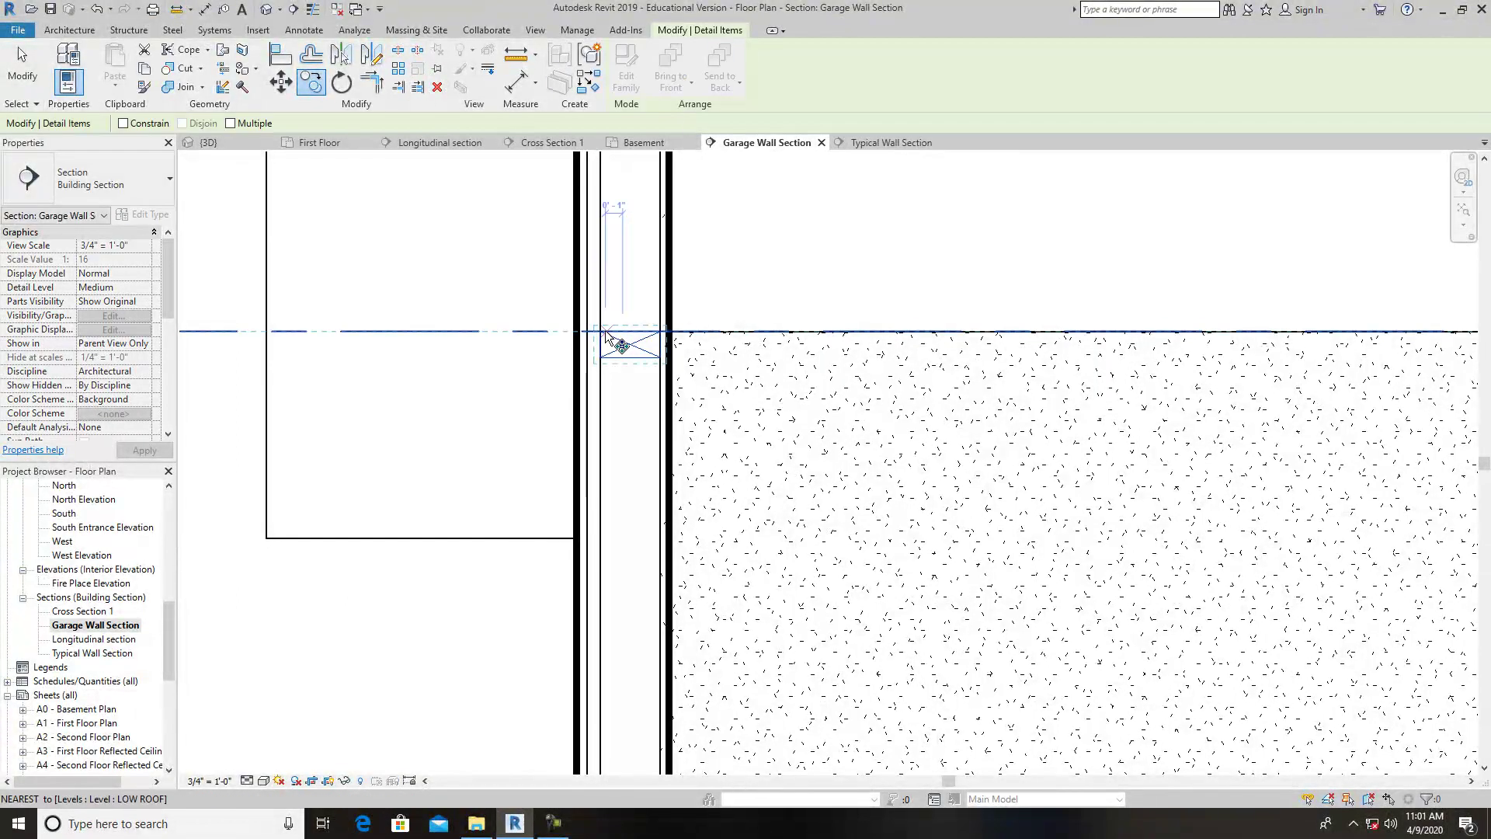
left_click(601, 356)
key("Escape")
Open the default 3D view and examine the garage's front wall and roof eave.
scroll(784, 272, "down", 5)
scroll(814, 351, "down", 3)
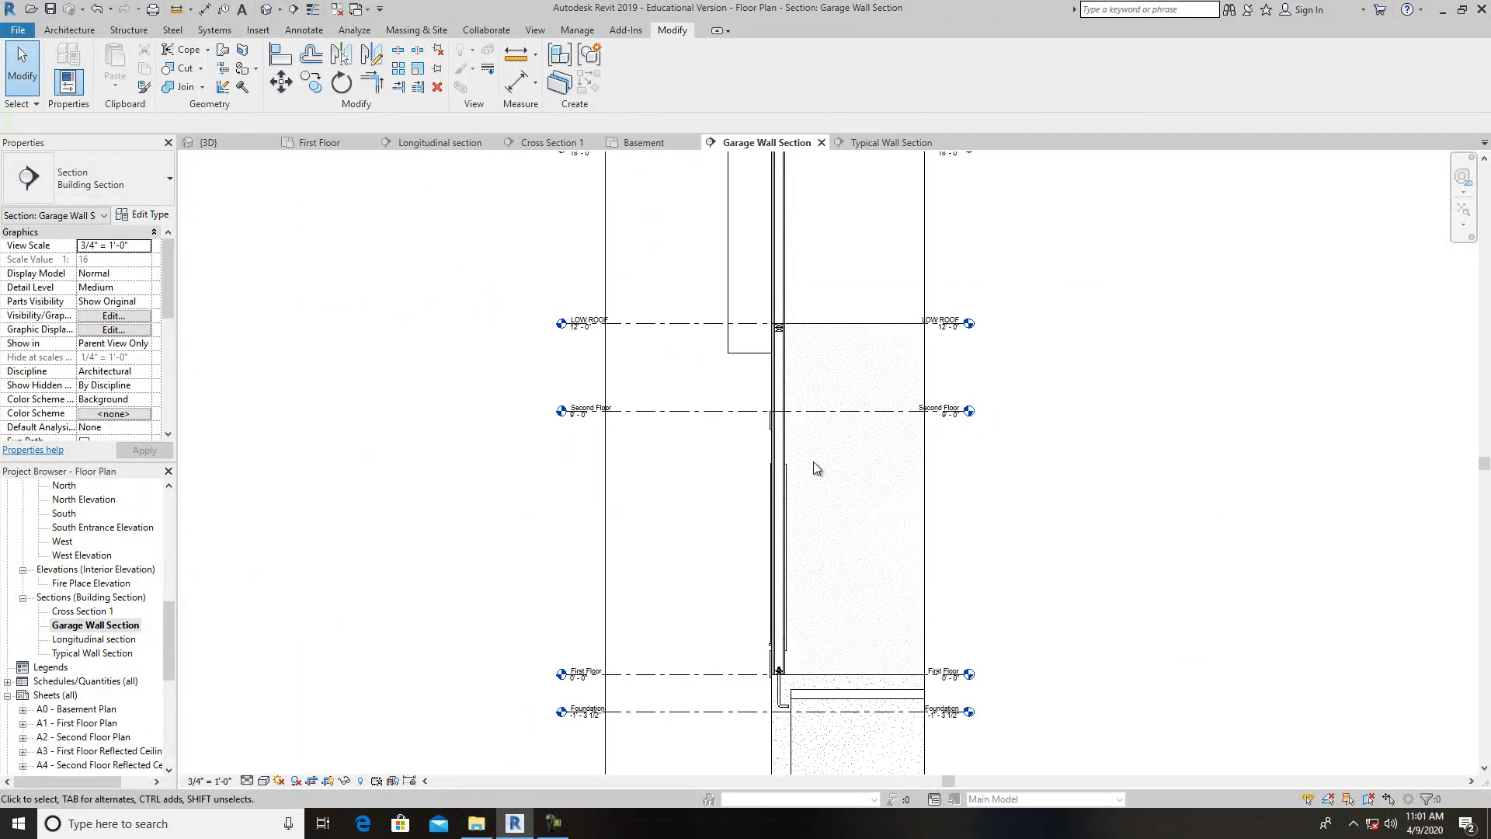
scroll(789, 366, "up", 1)
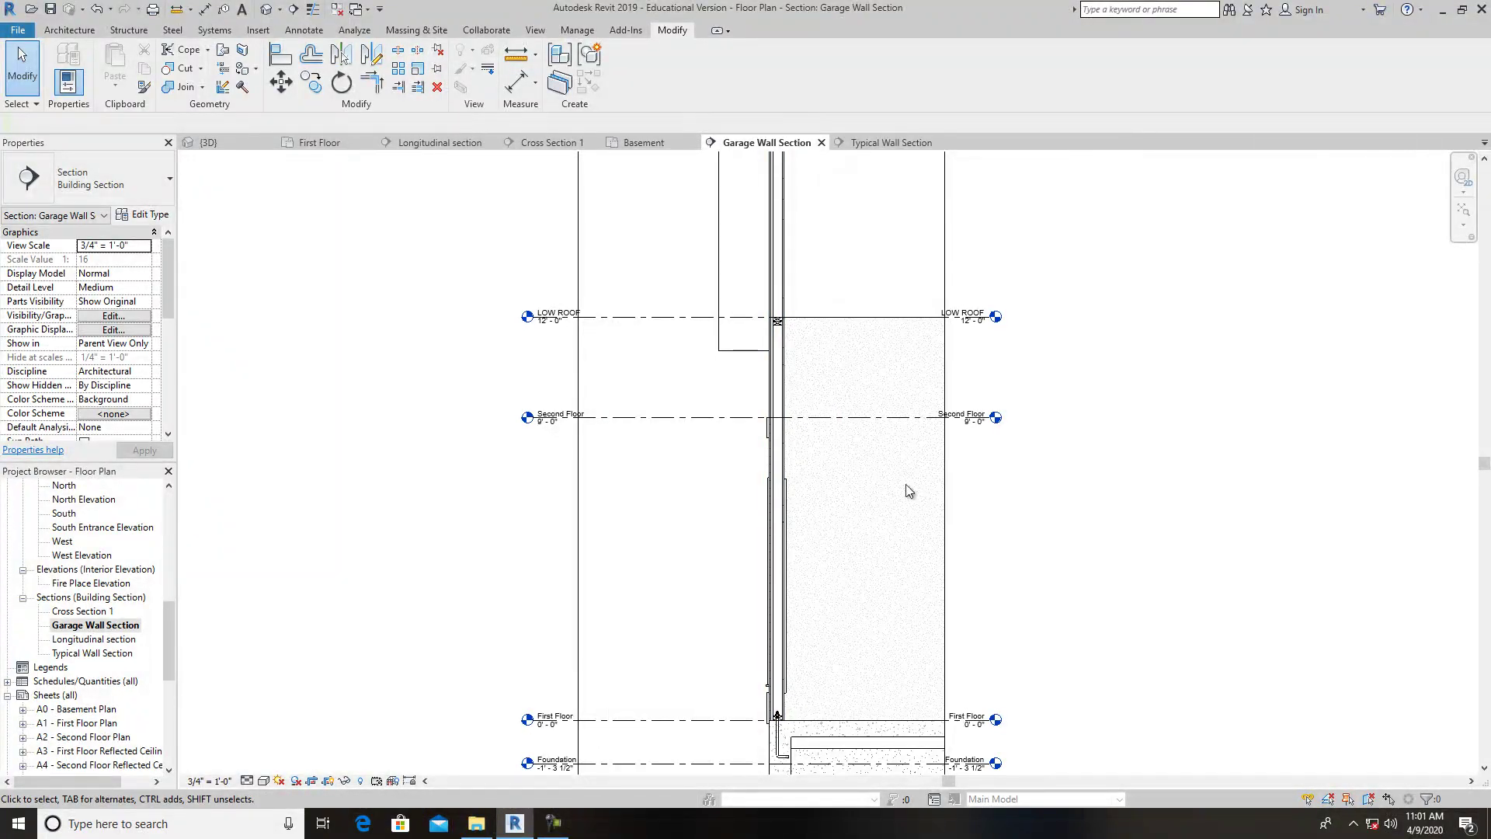
scroll(904, 507, "down", 1)
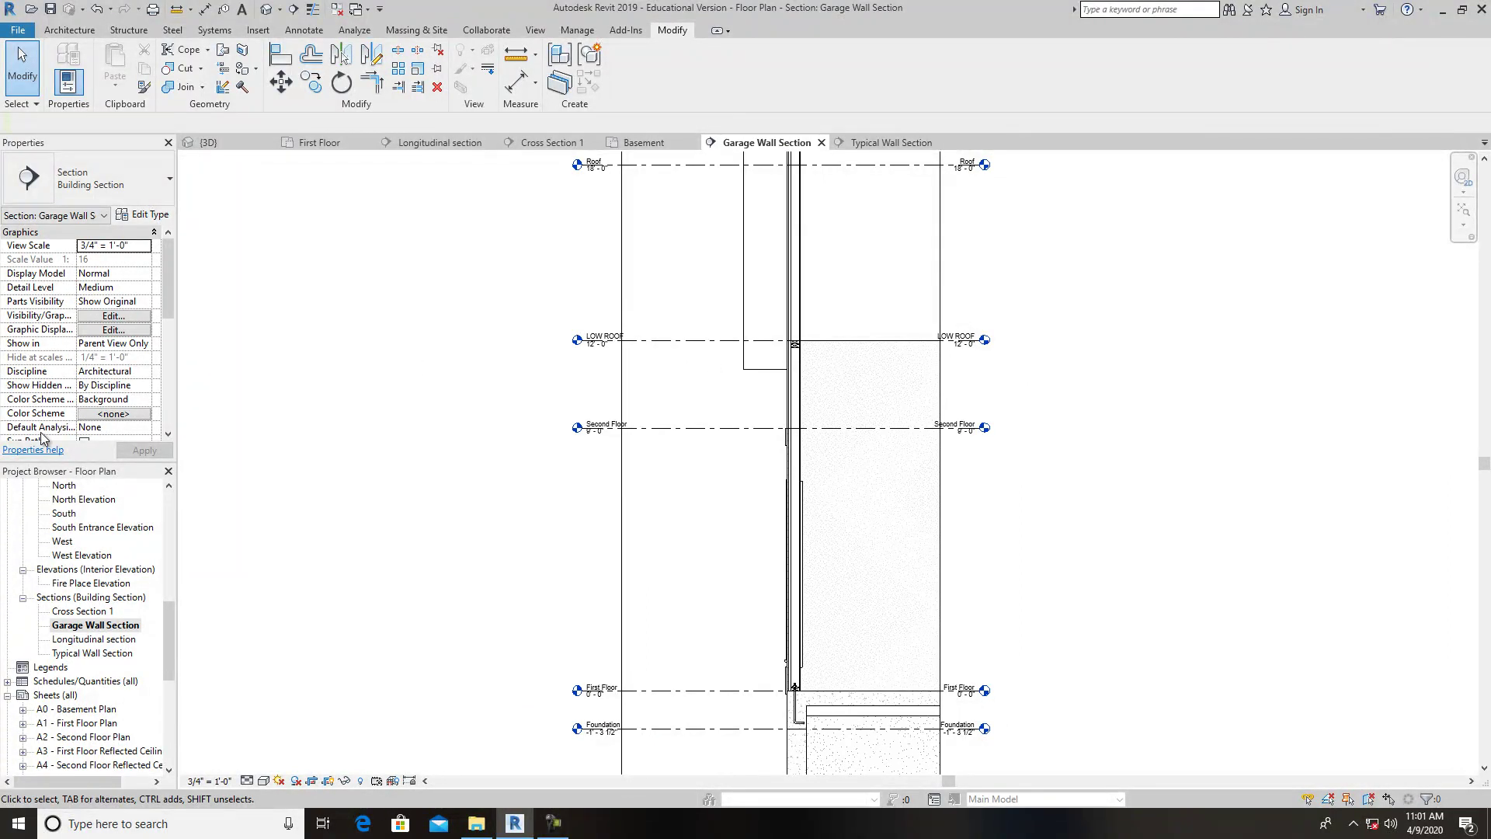
mouse_move(161, 610)
left_mouse_down()
mouse_move(180, 589)
mouse_move(185, 520)
mouse_move(186, 573)
left_mouse_up()
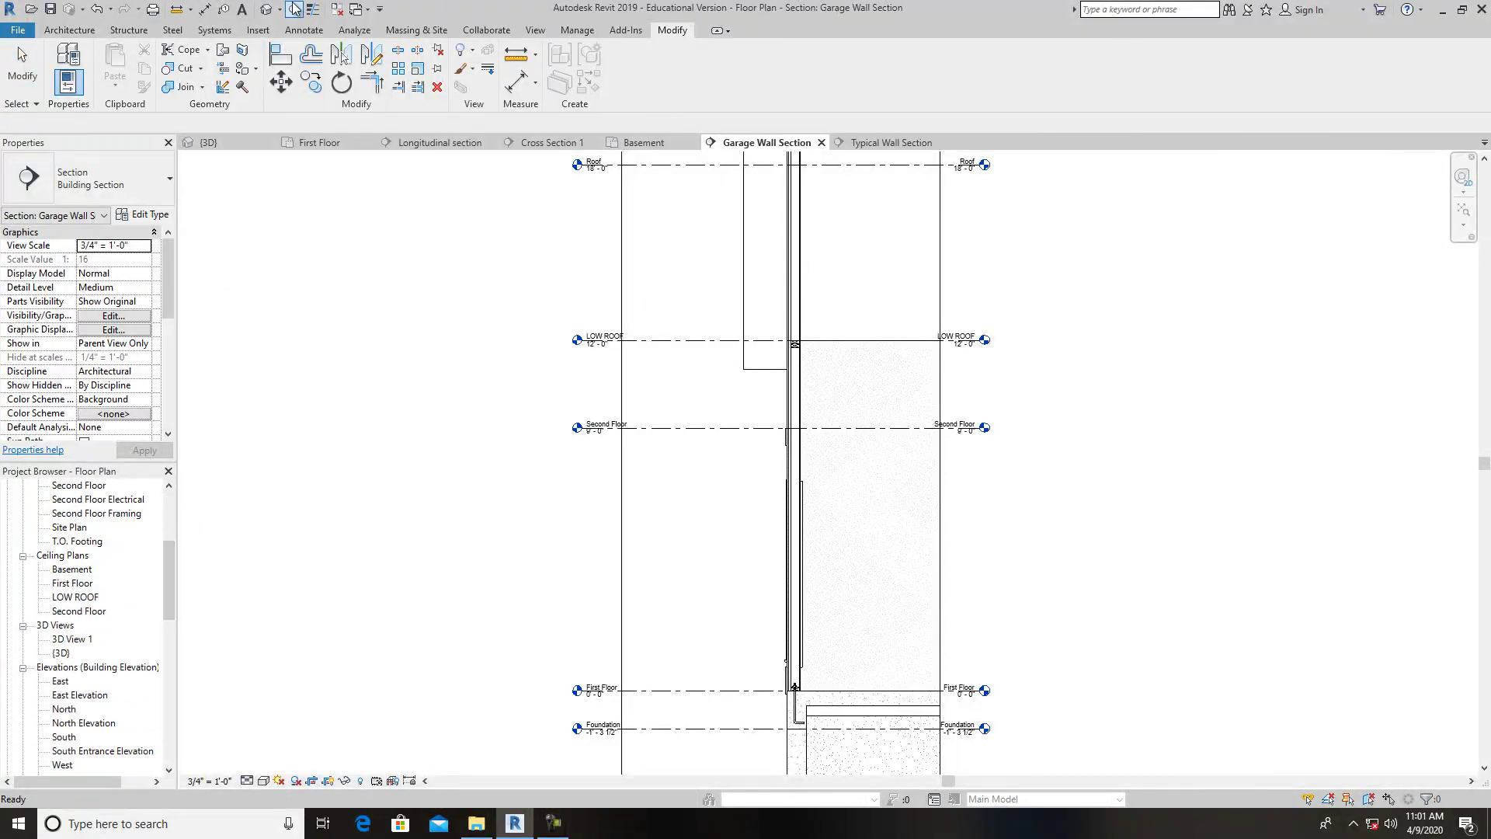
left_click(266, 10)
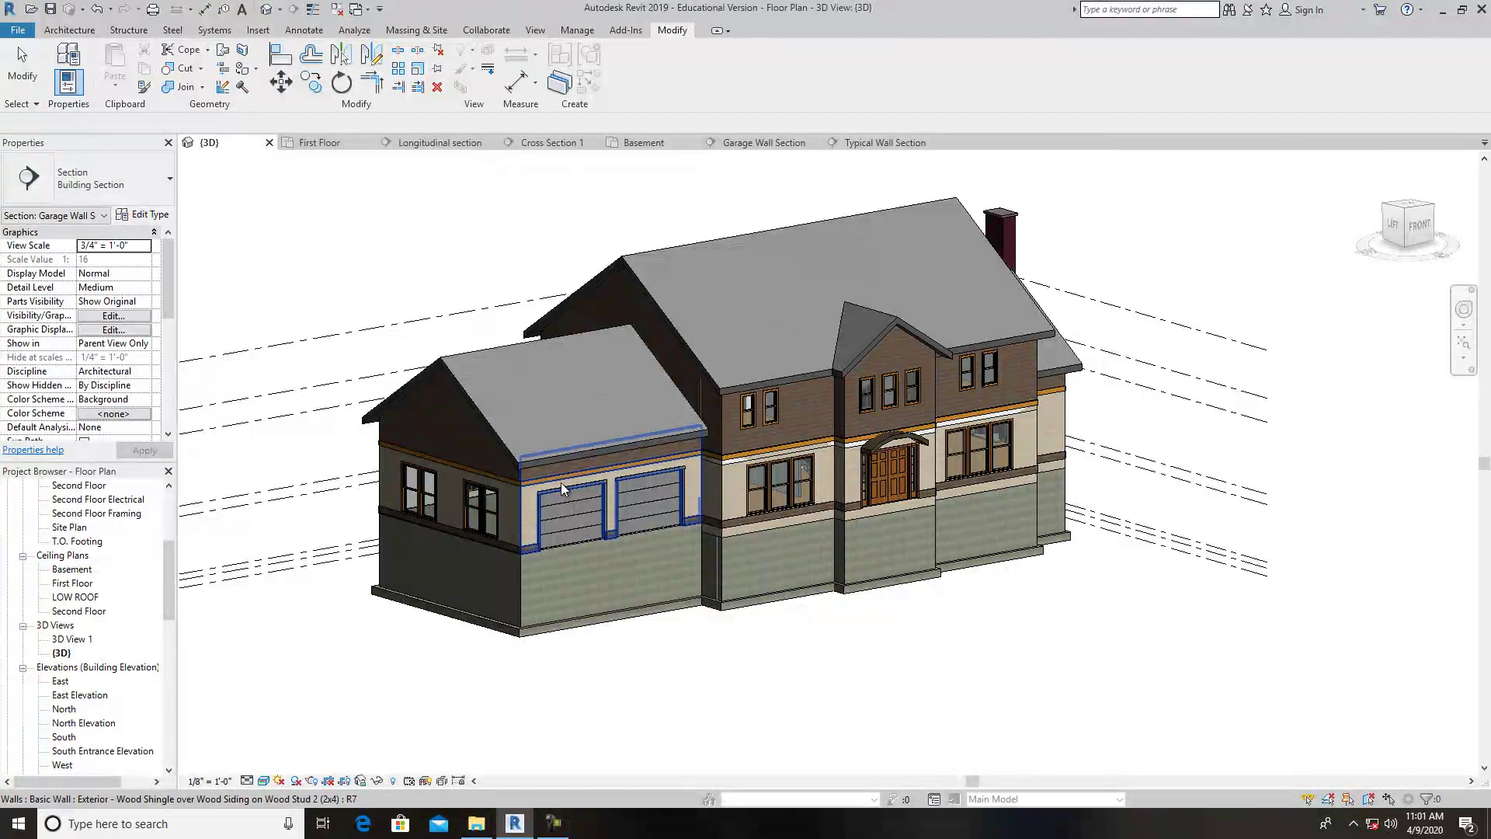
scroll(523, 481, "up", 4)
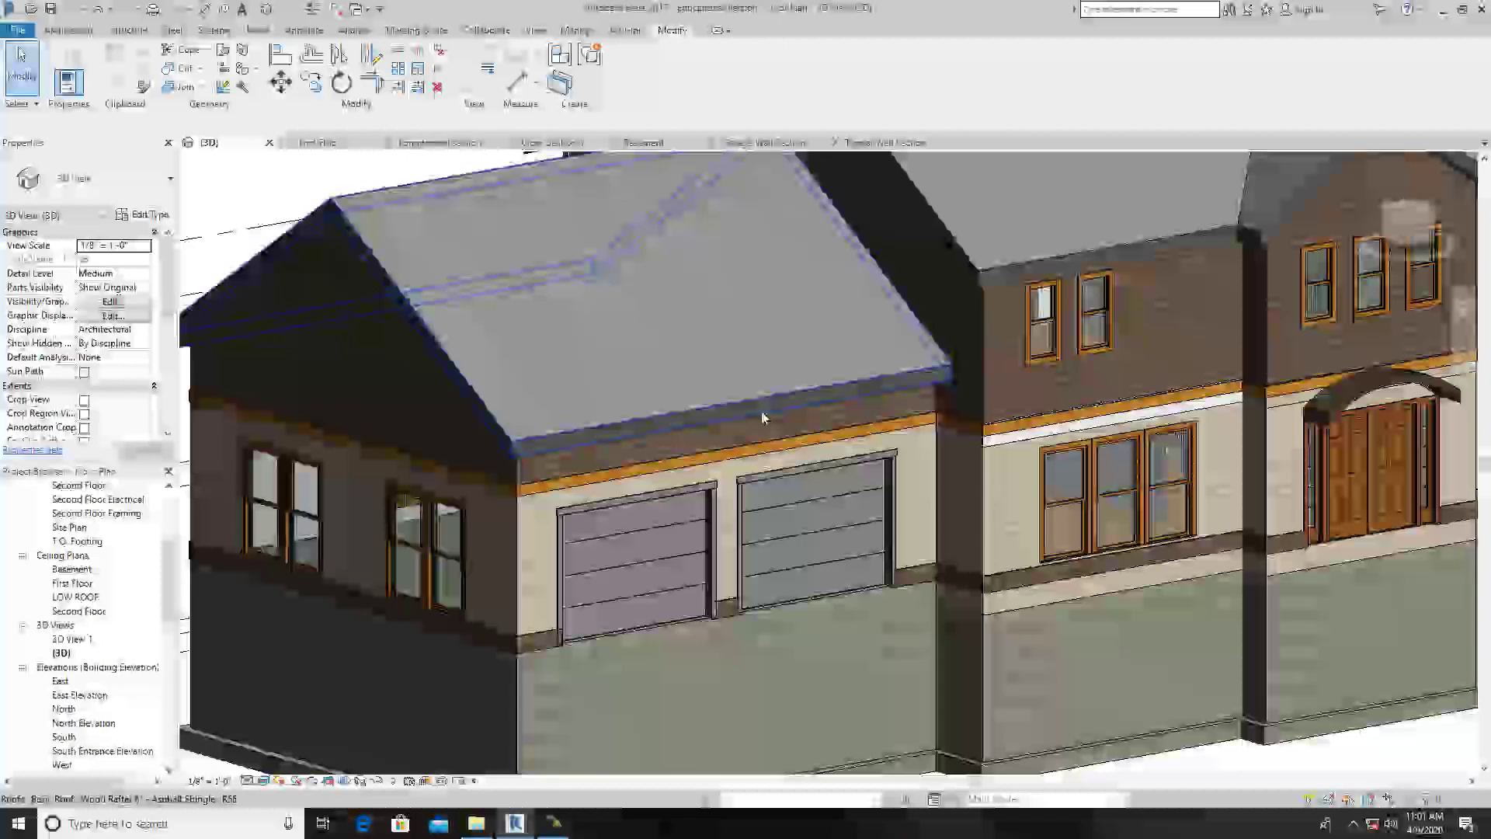
scroll(738, 431, "down", 3)
Open the South elevation and check where the Low Roof level meets the garage roof.
left_click_drag(165, 590, 175, 637)
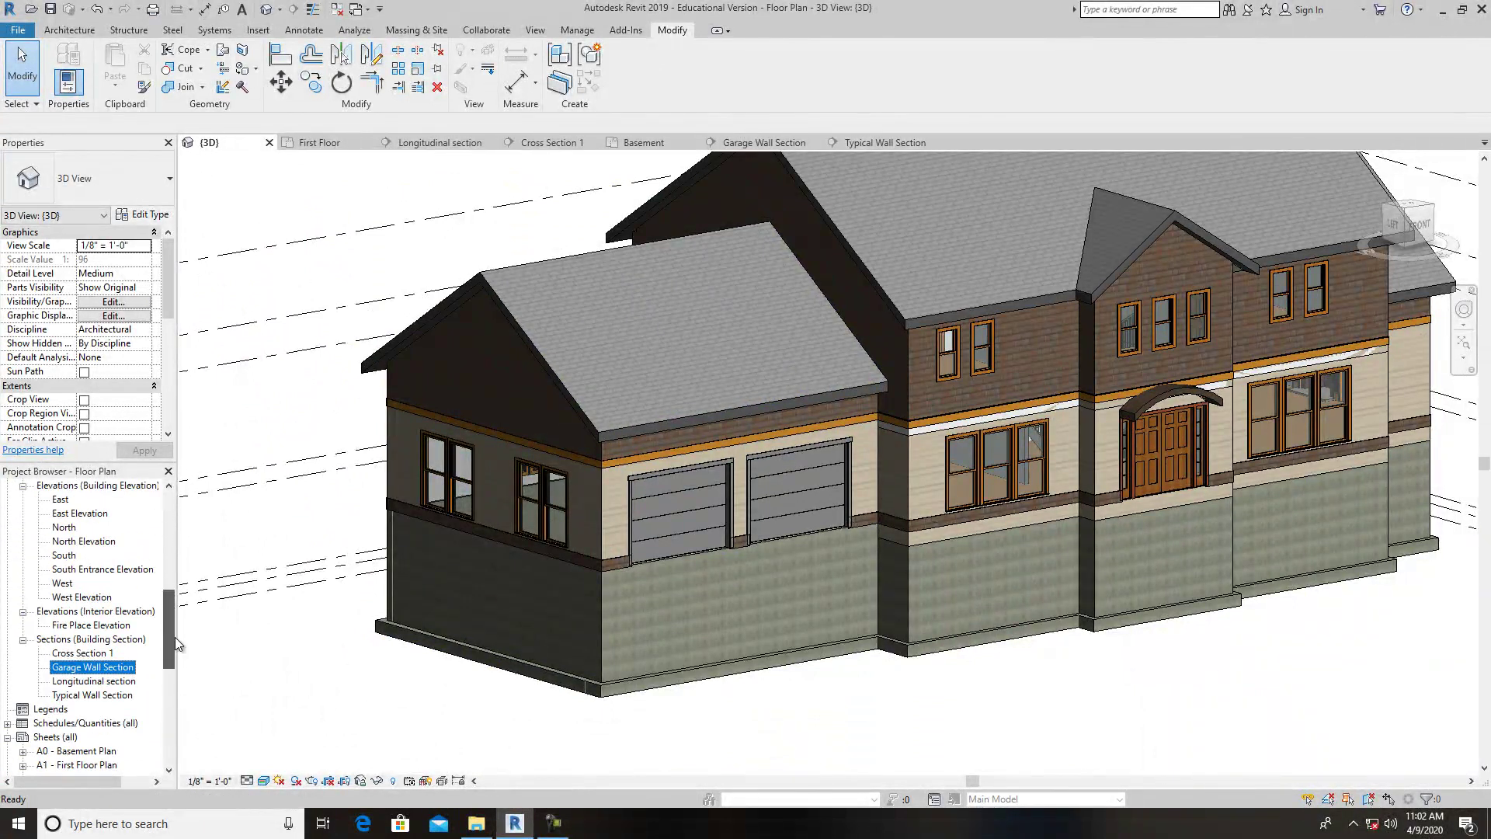
left_click(69, 556)
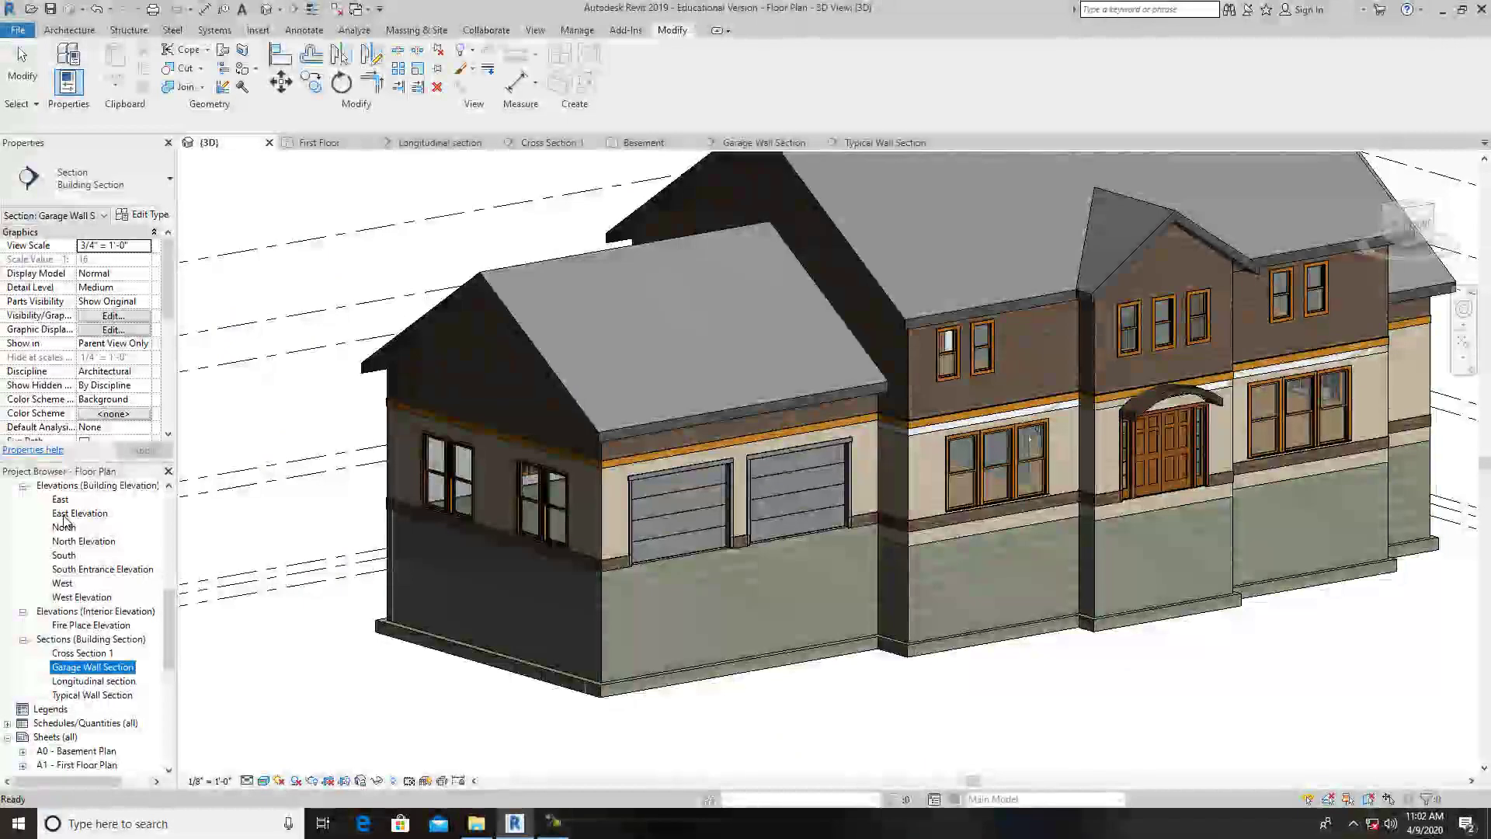
double_click(70, 556)
scroll(559, 481, "up", 4)
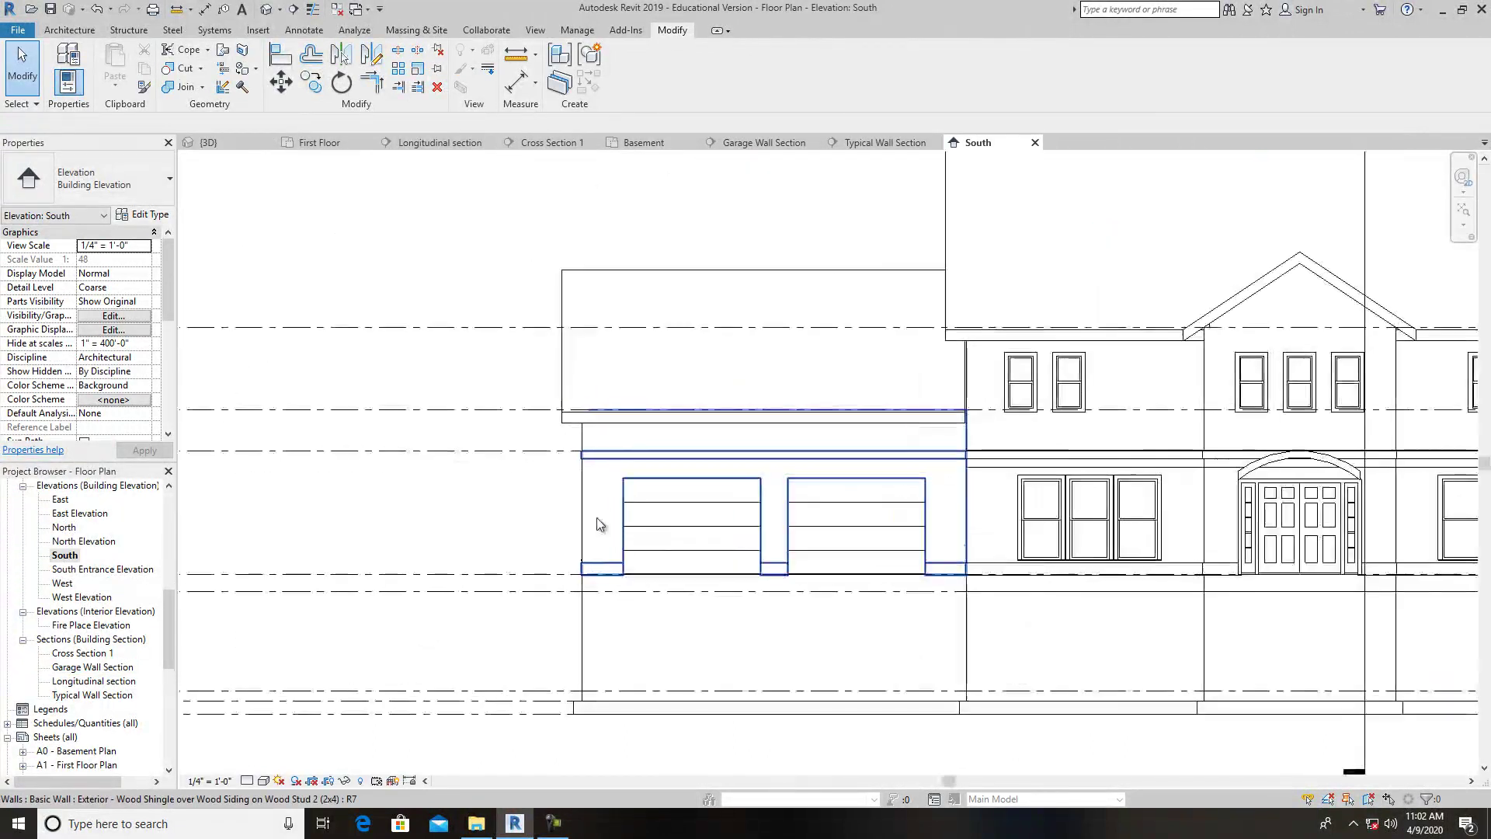
scroll(516, 431, "down", 5)
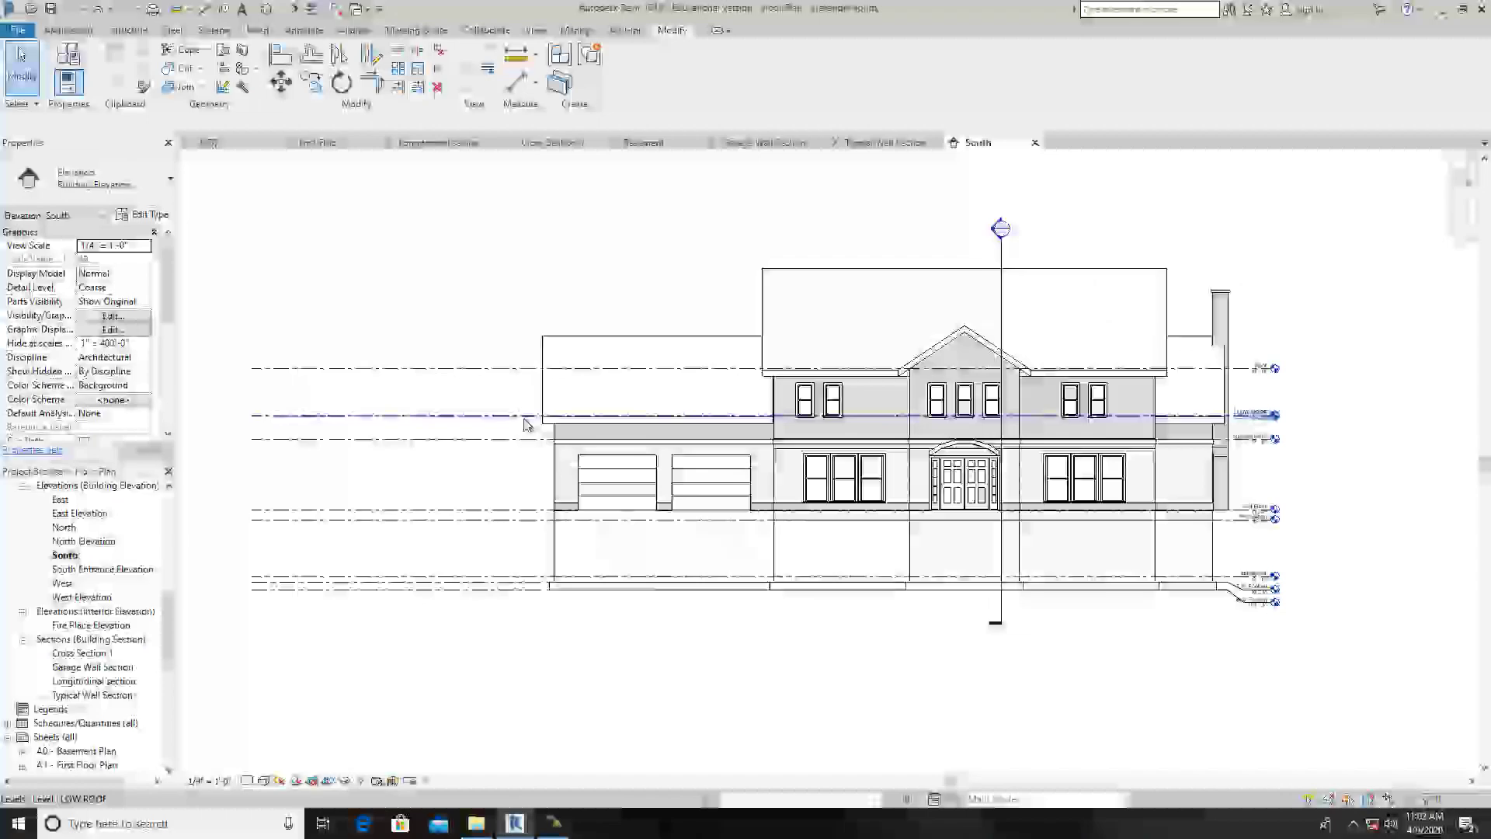
left_click(526, 418)
left_click(1332, 423)
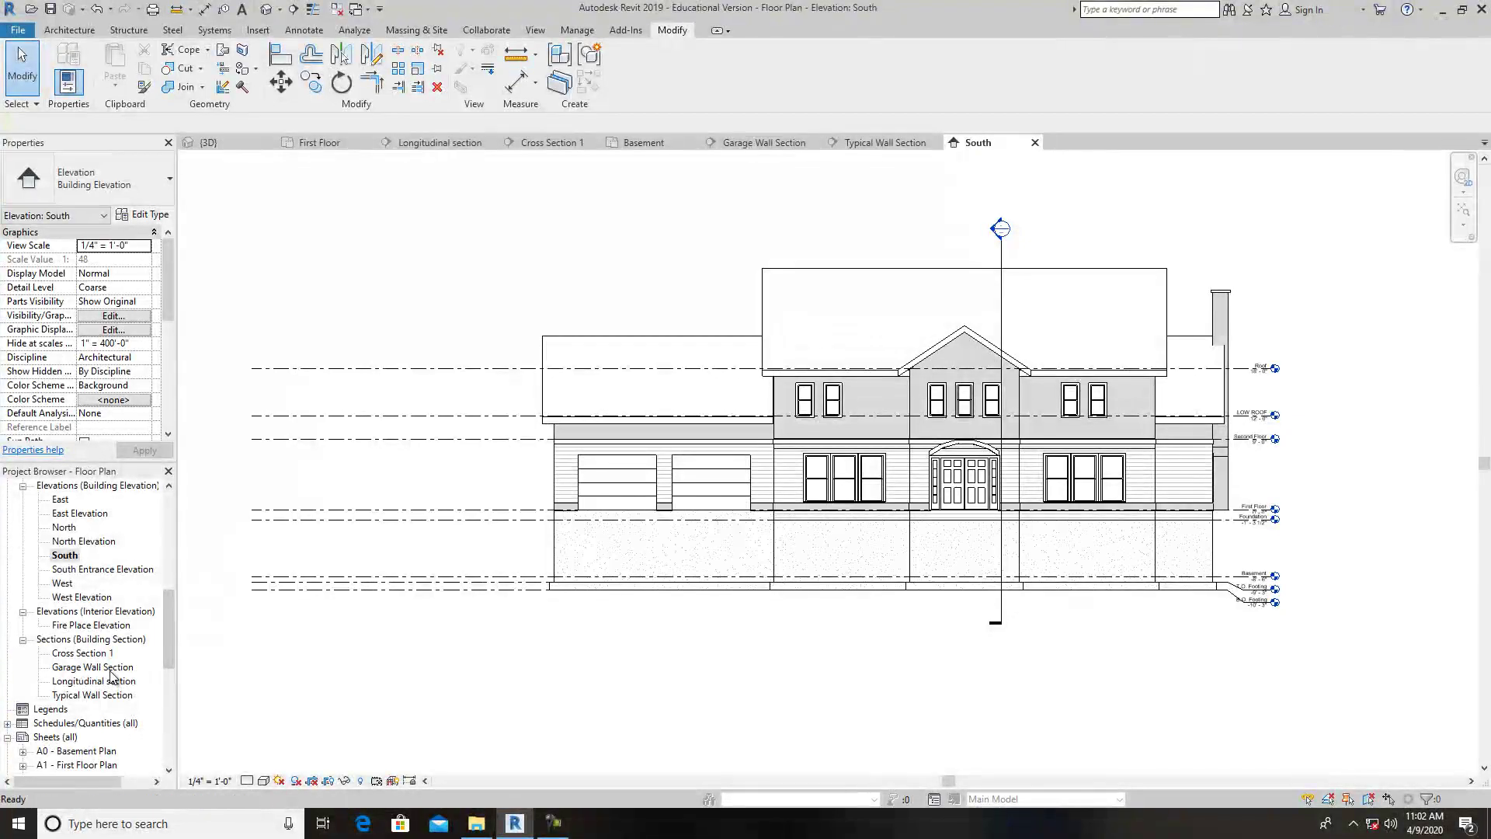
Reopen the Garage Wall Section and examine how the wall meets the roof, from above the Roof level down to the foundation.
double_click(92, 666)
middle_click_drag(539, 480, 443, 614)
scroll(703, 487, "up", 3)
scroll(705, 488, "down", 2)
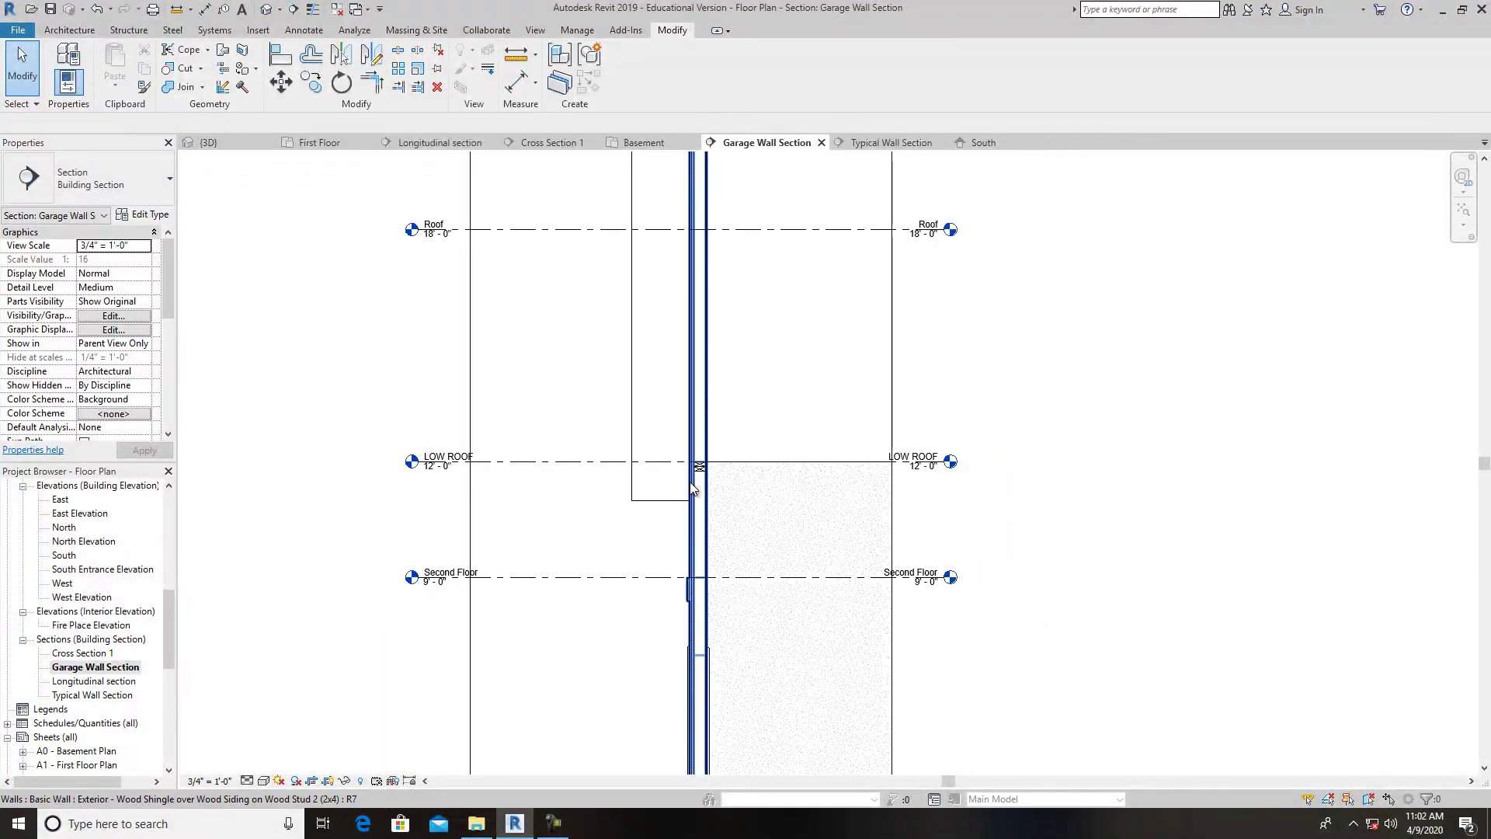
scroll(698, 488, "down", 2)
scroll(727, 616, "down", 1)
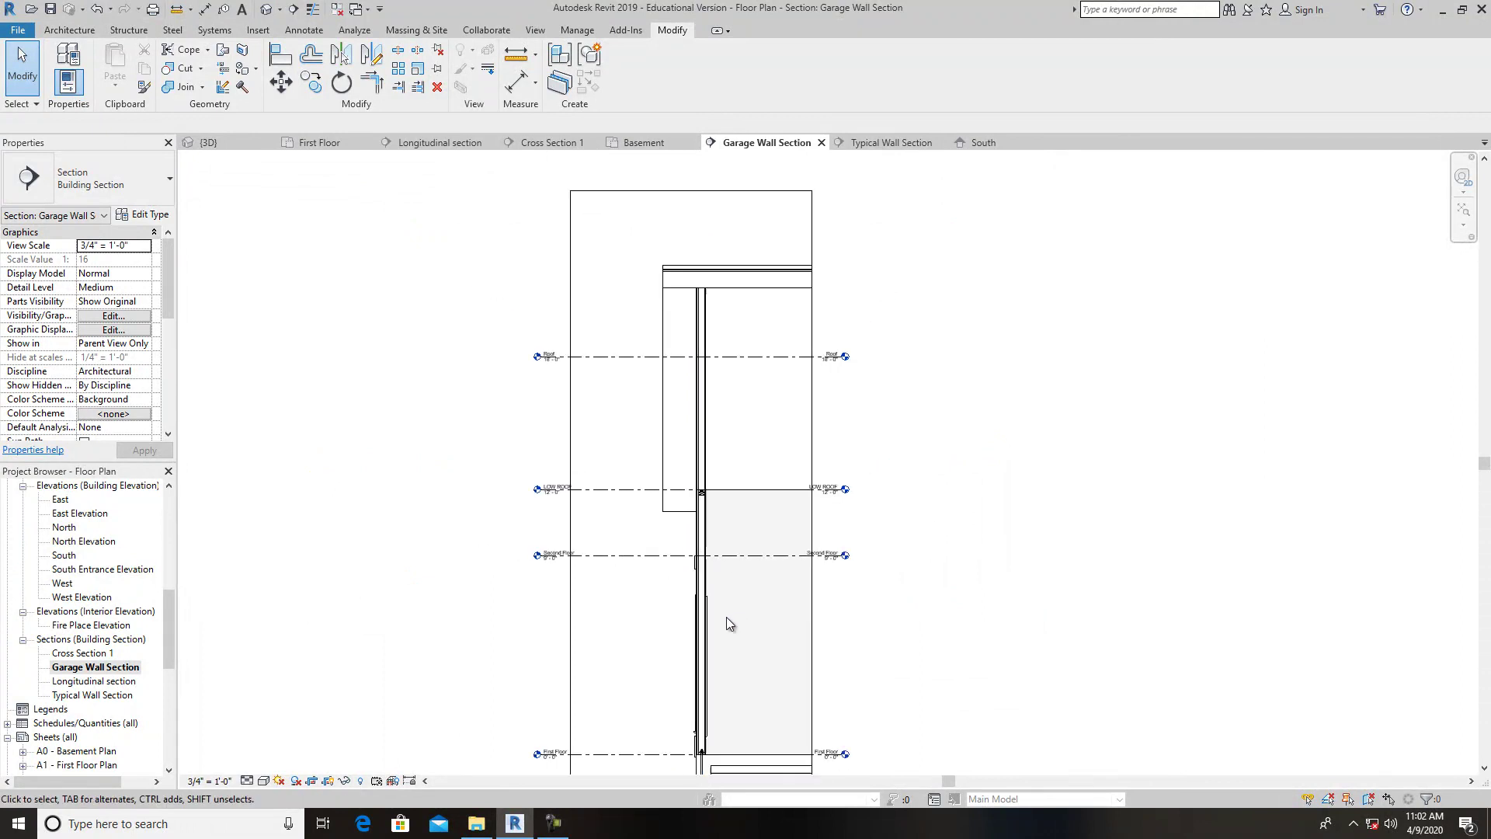
middle_click_drag(752, 669, 768, 533)
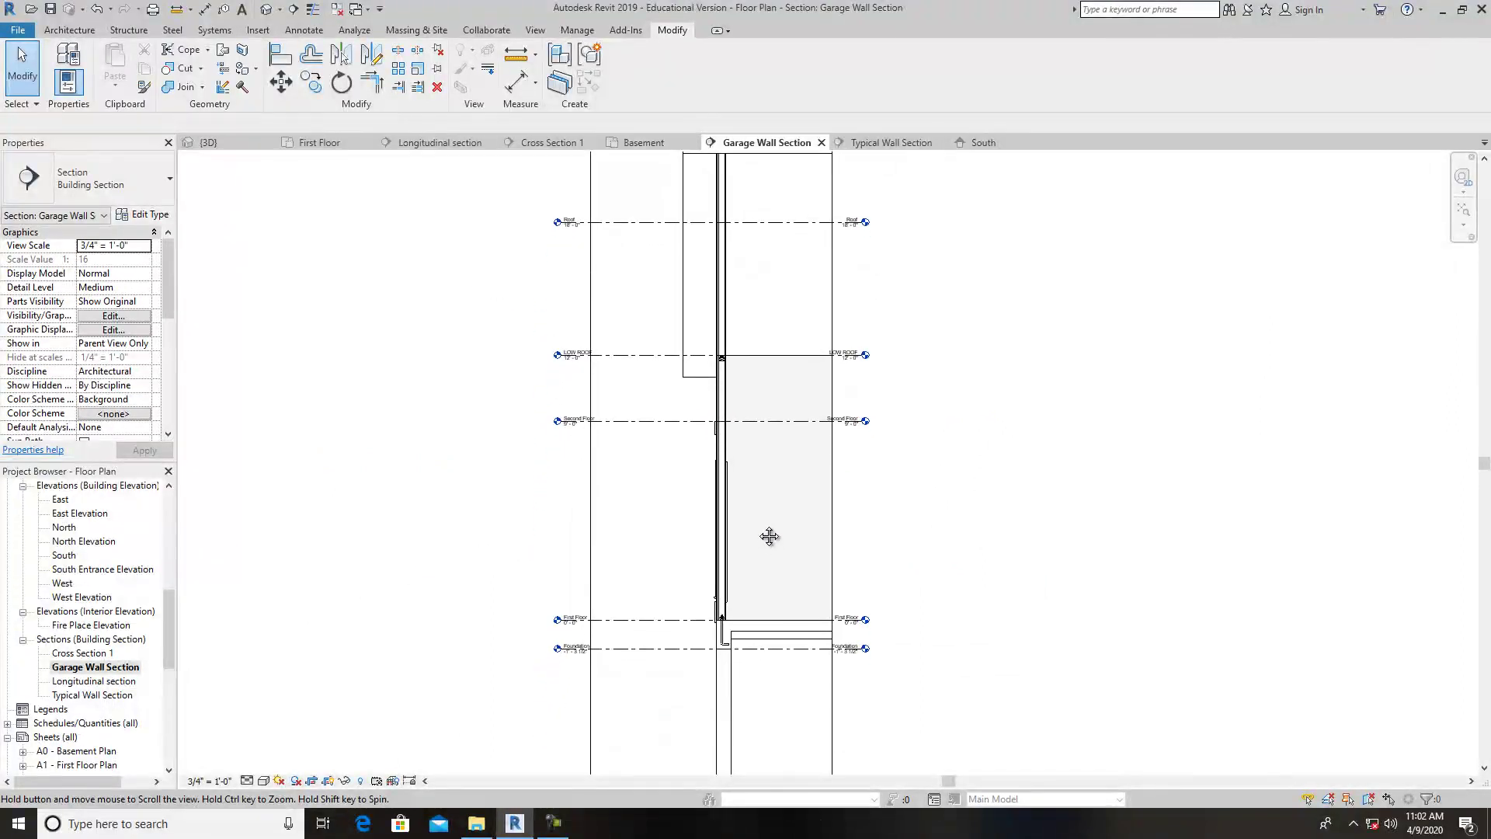
scroll(748, 598, "up", 1)
middle_click_drag(748, 603, 782, 457)
scroll(768, 509, "down", 1)
middle_click_drag(767, 510, 752, 684)
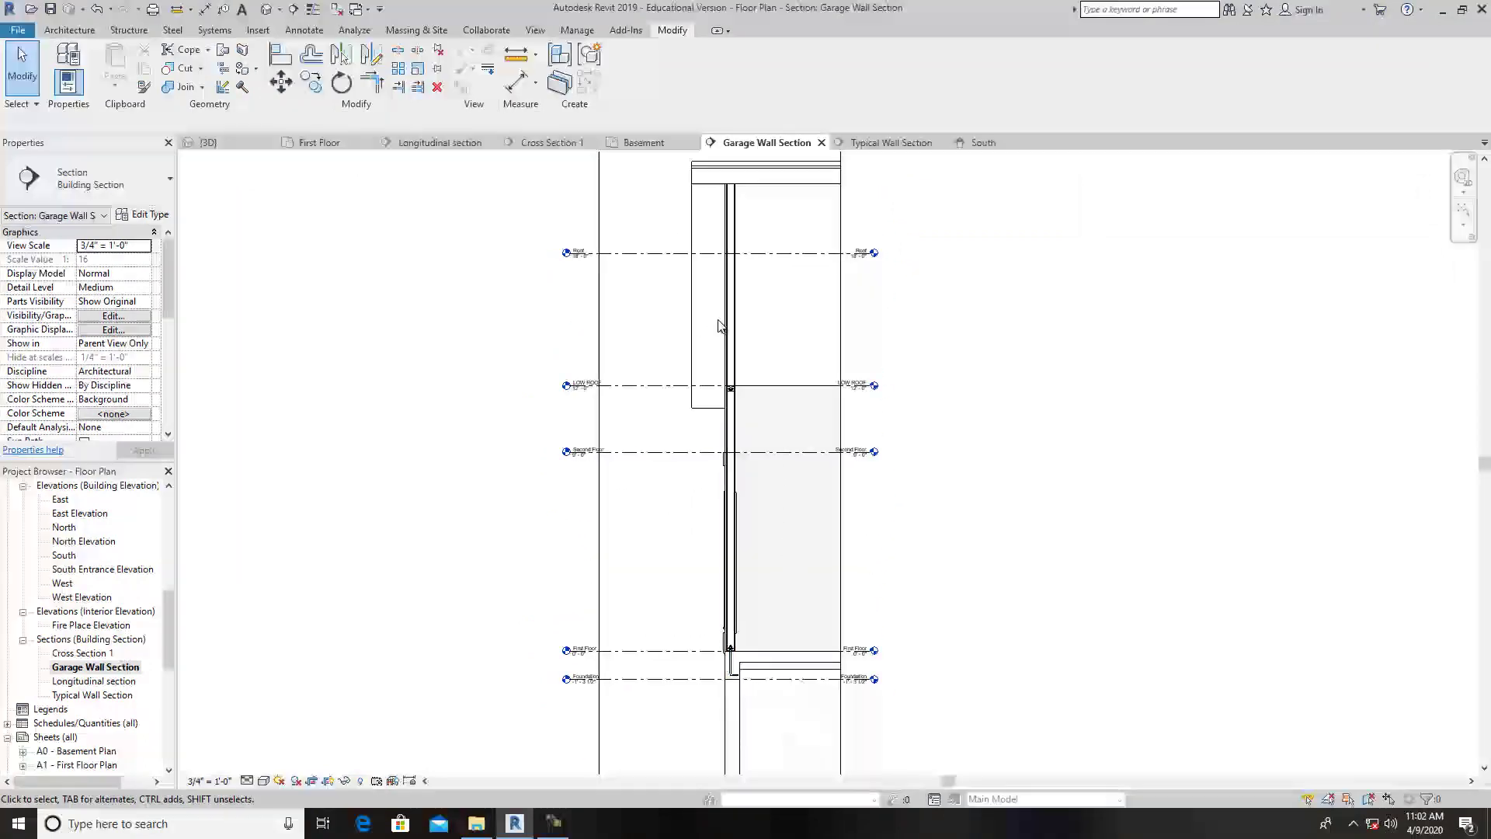
middle_click_drag(712, 319, 690, 413)
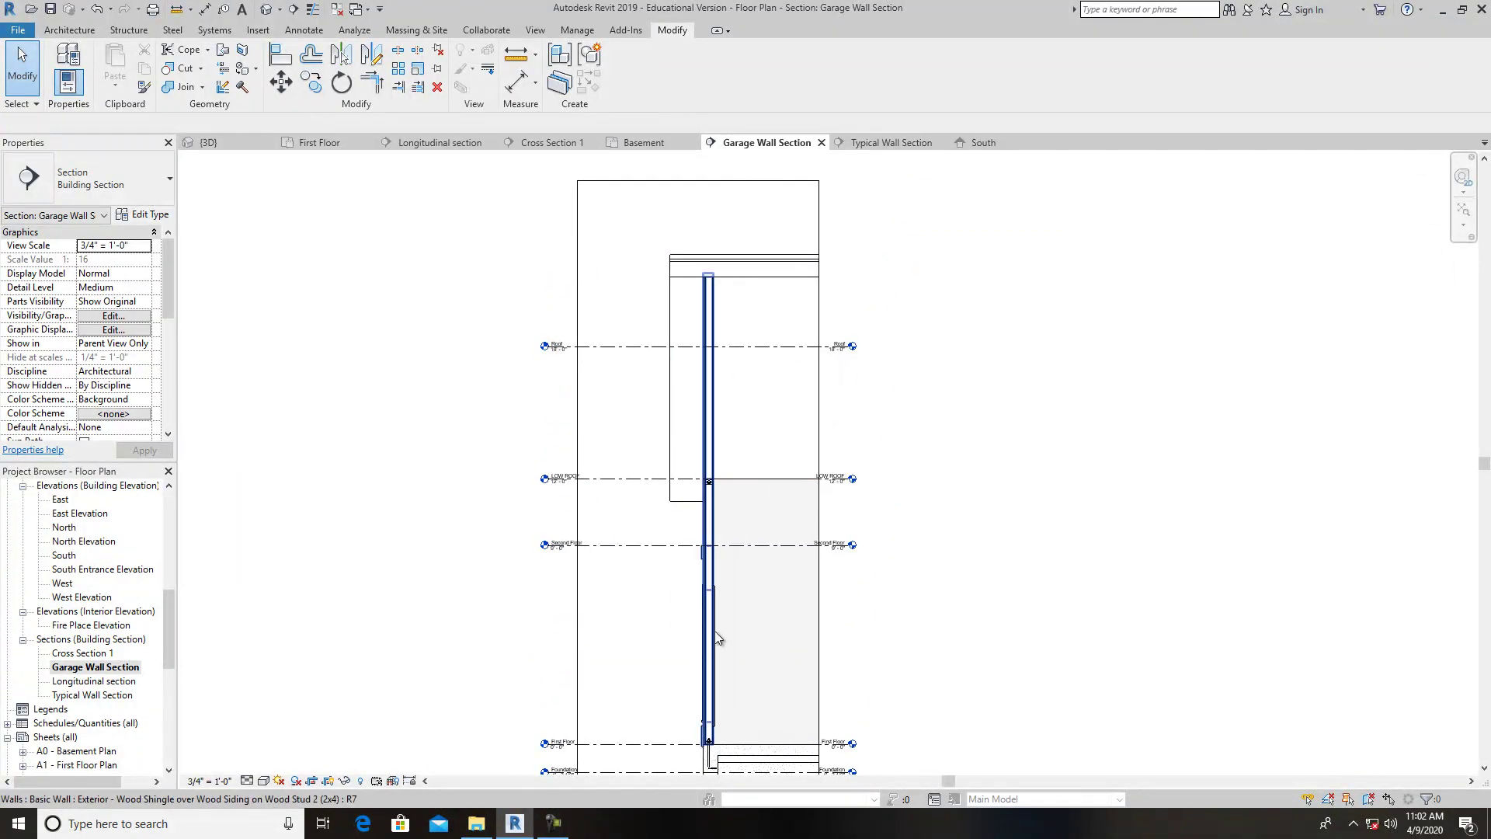